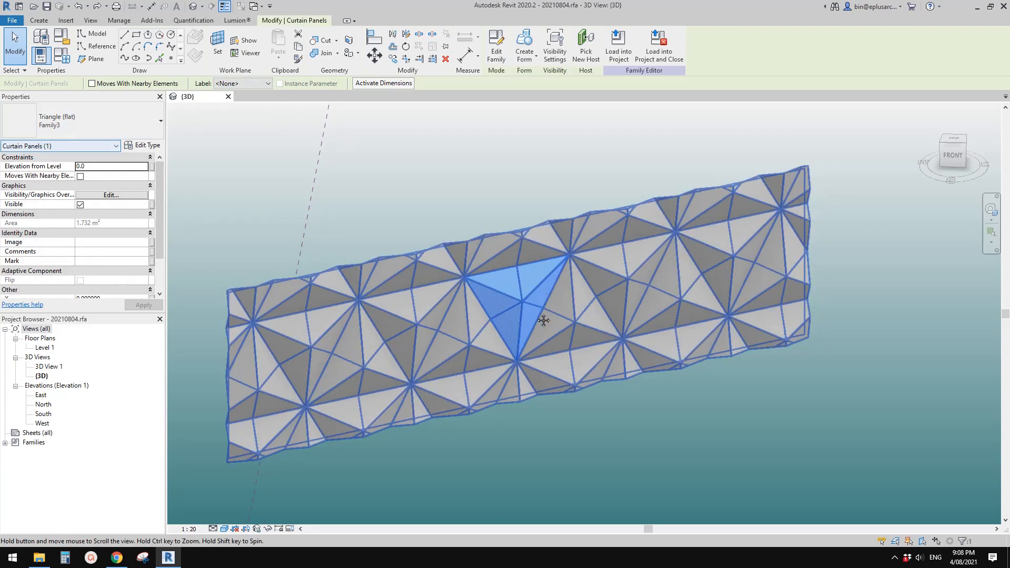
Select all the curtain panels of the patterned surface and set their X parameter to 0.5.
click(573, 390)
shift+middle_drag(586, 424, 503, 349)
key(Escape)
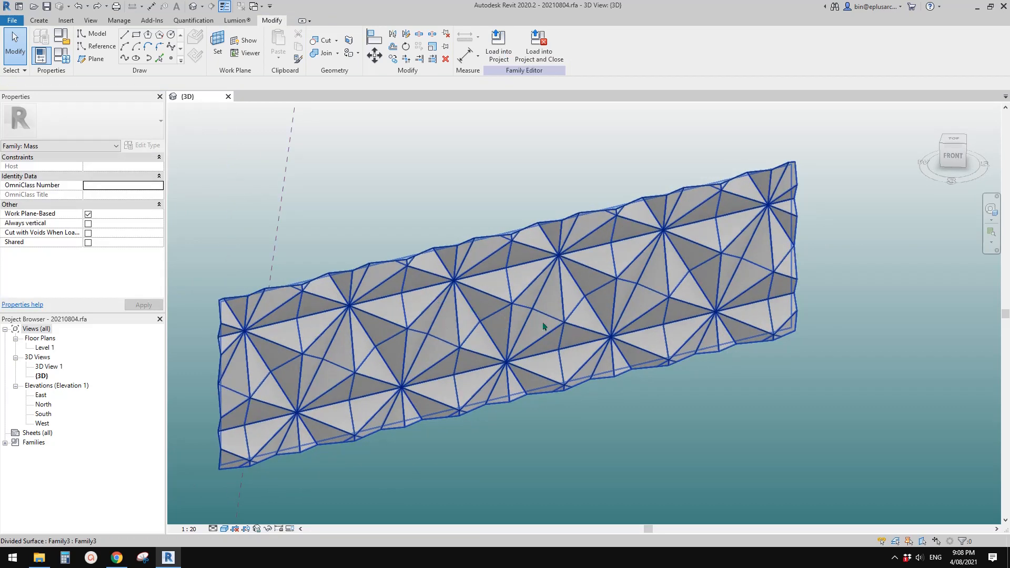
click(505, 319)
click(556, 319)
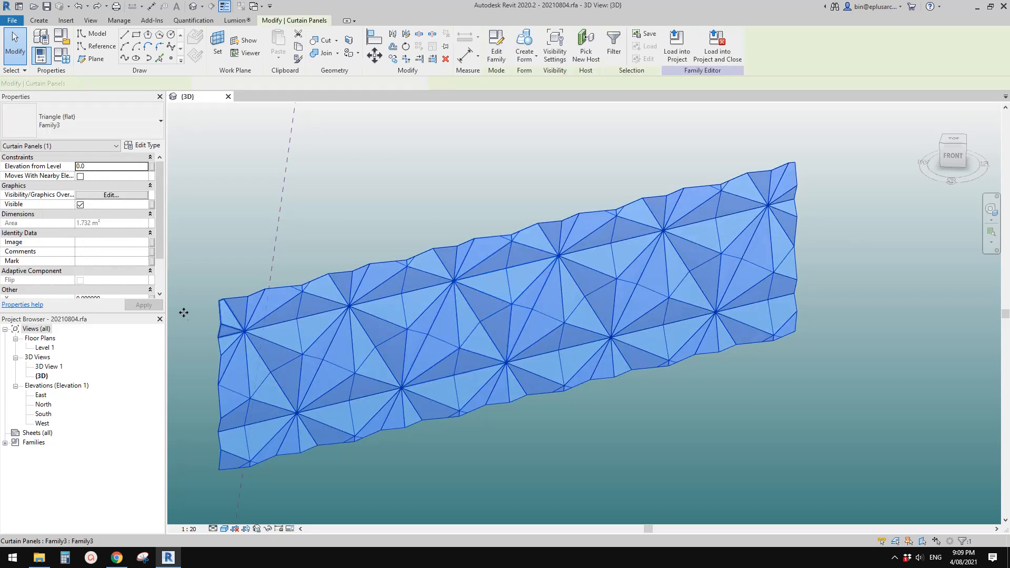
scroll(55, 259, down, 2)
click(102, 261)
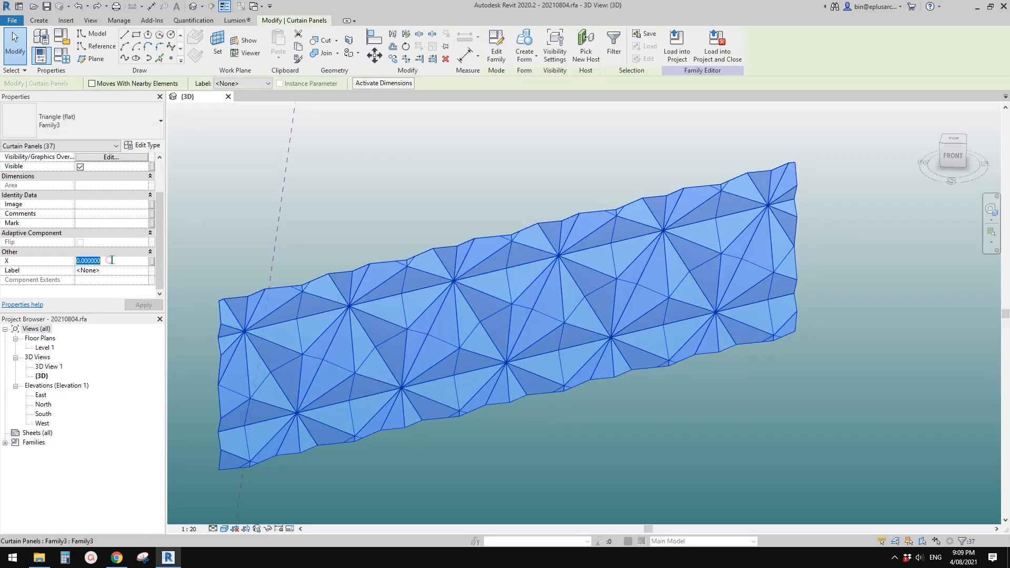
text(0.5)
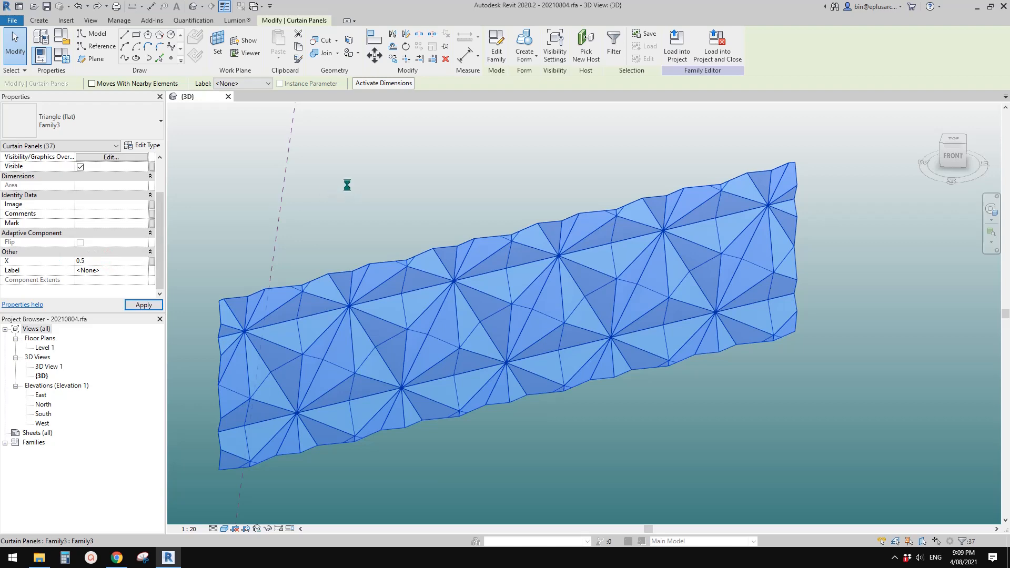
shift+middle_drag(421, 241, 484, 246)
middle_drag(426, 295, 479, 287)
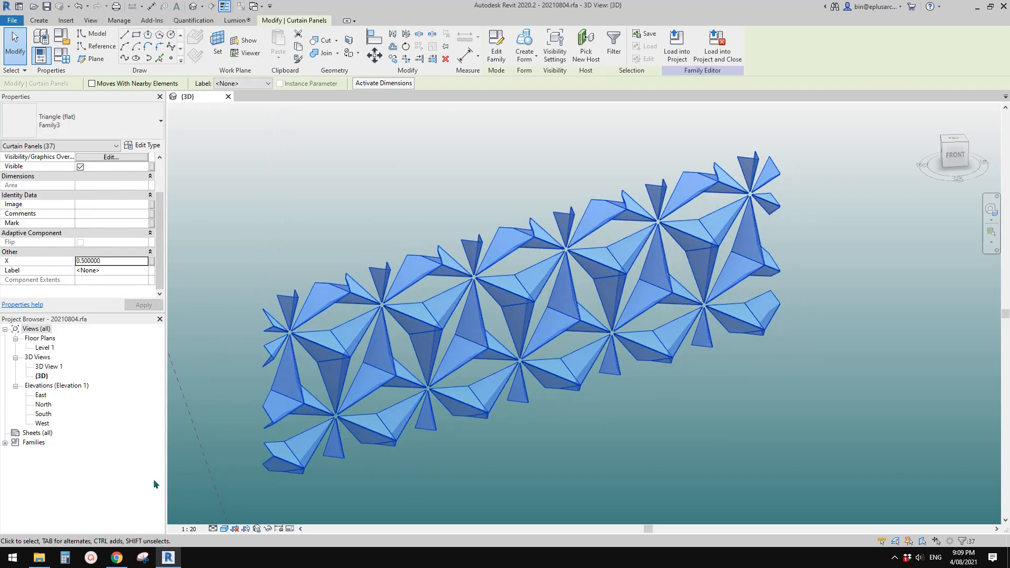
scroll(448, 344, up, 3)
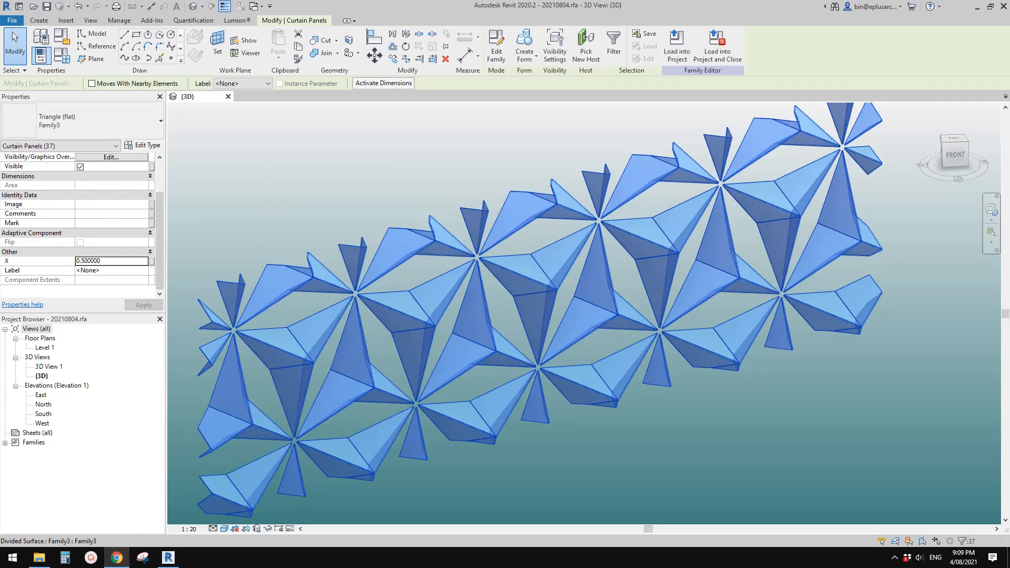
Switch to the Chrome browser and open the YouTube Studio channel dashboard from the saved bookmarks.
drag(0, 158, 442, 42)
click(945, 44)
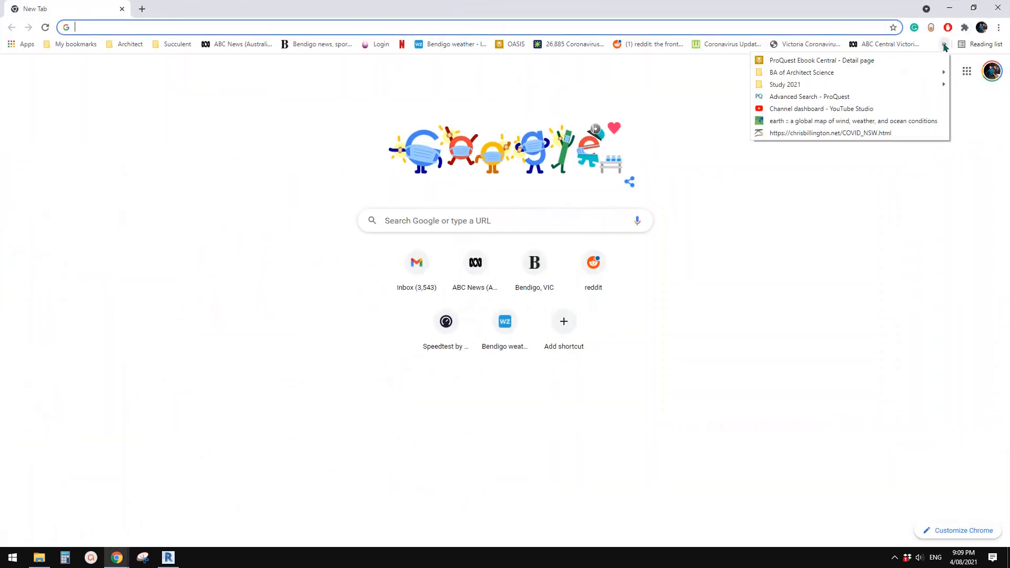
click(795, 107)
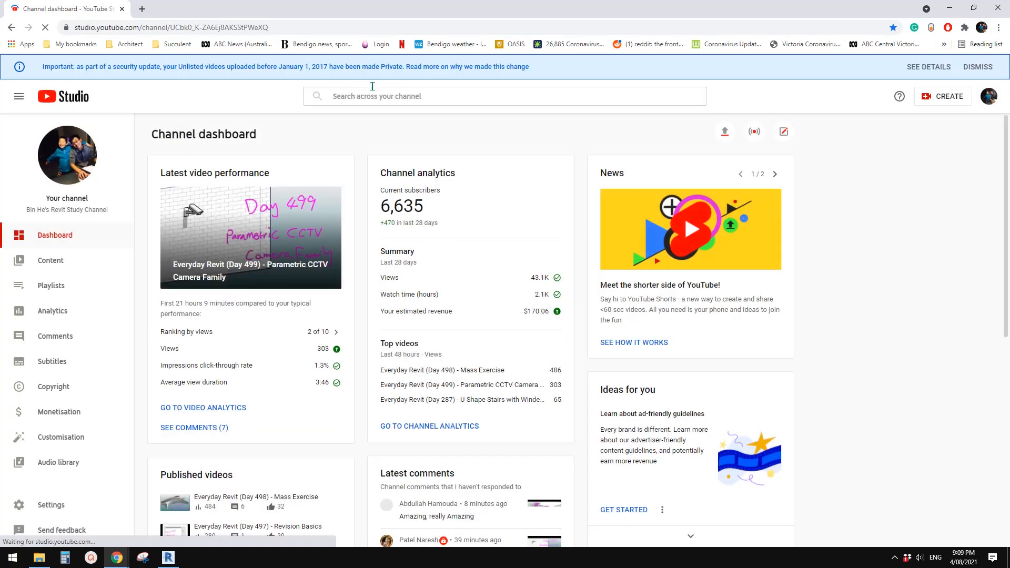
Search the channel for "AL" and open the details of the Everyday Revit Day 347 Al Bahar Parametric Facade video.
click(435, 94)
text(AL)
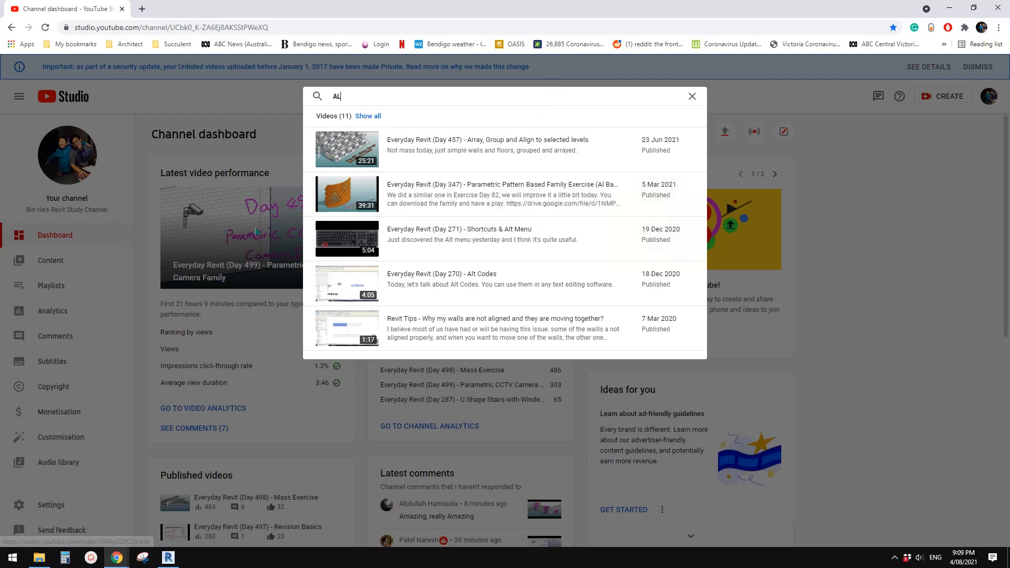
click(336, 198)
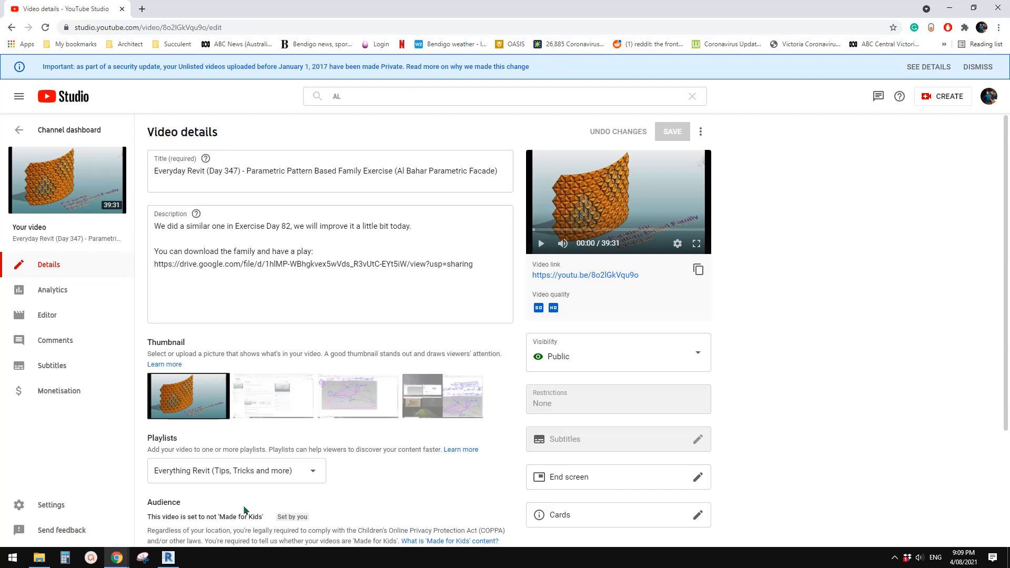
Switch back to Revit, select all instances of the triangular curtain panel and set their X parameter to 0.
click(168, 557)
mouse_move(474, 350)
shift+middle_down()
mouse_move(471, 367)
mouse_move(457, 361)
shift+middle_up()
key(Escape)
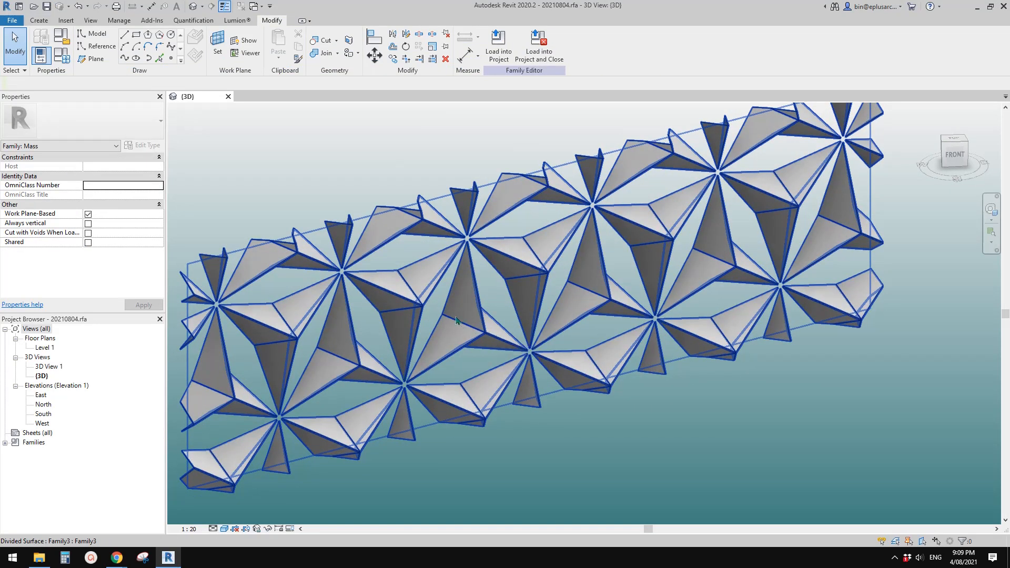
shift+middle_drag(484, 363, 476, 358)
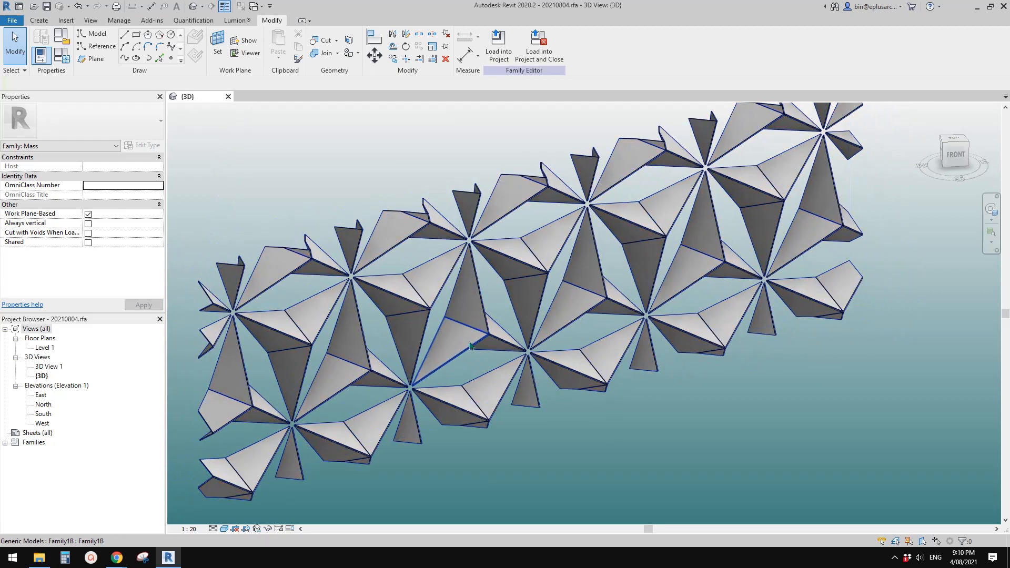
click(470, 343)
click(469, 341)
key(s)
key(a)
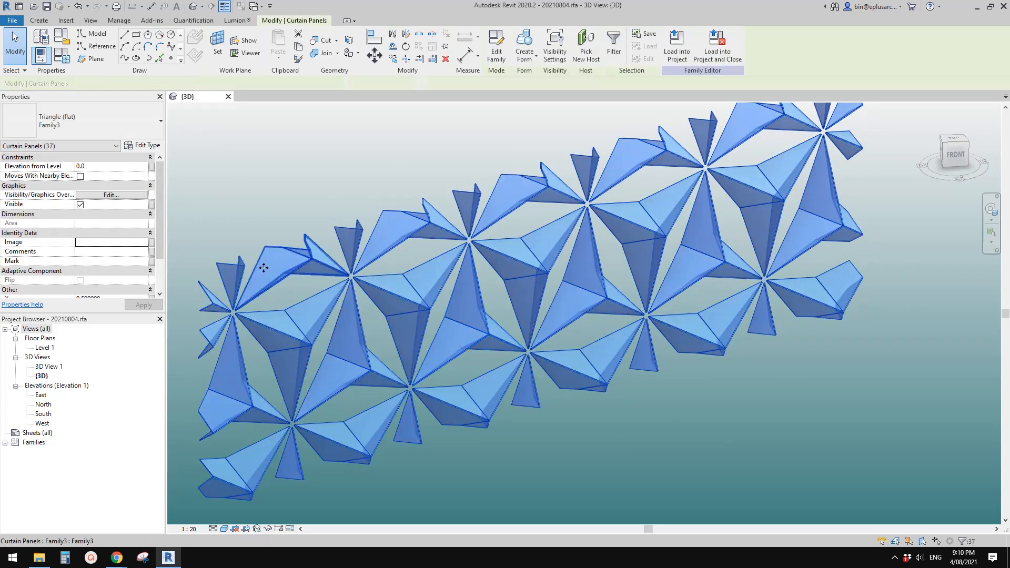
scroll(95, 282, down, 2)
click(113, 261)
text(0)
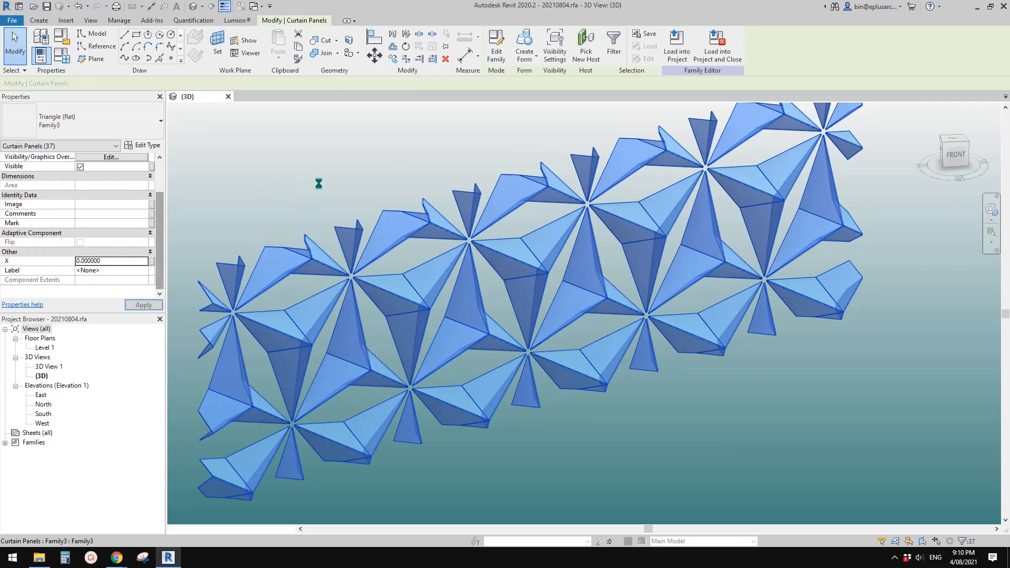
Set the X parameter of all selected curtain panels to 1 and clear the selection.
click(119, 265)
text(1)
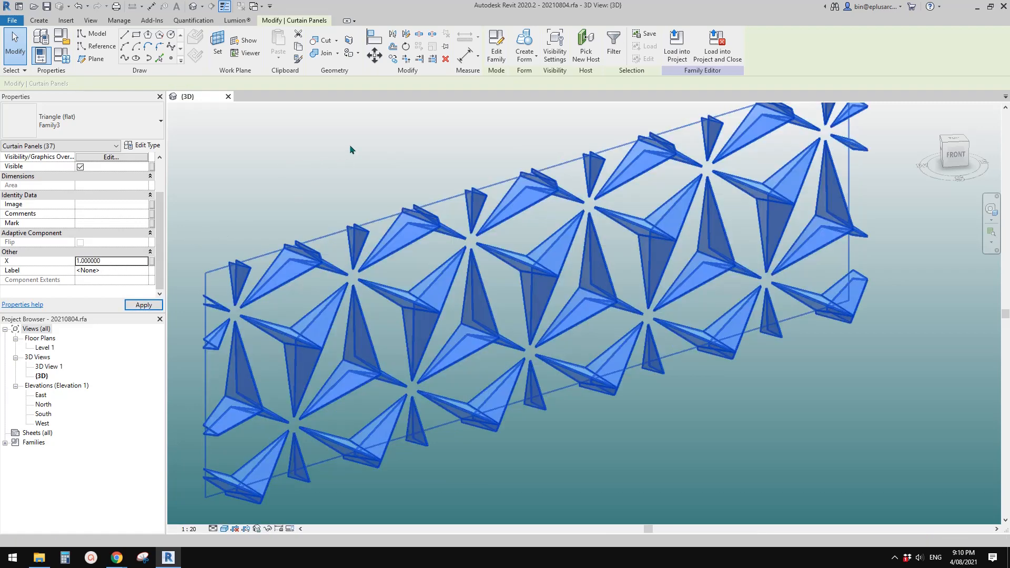
scroll(593, 442, down, 1)
shift+middle_drag(593, 442, 540, 436)
key(Escape)
Set the X parameter of a single downward-pointing panel in the middle row to 0.5 and inspect it in 3D.
click(421, 316)
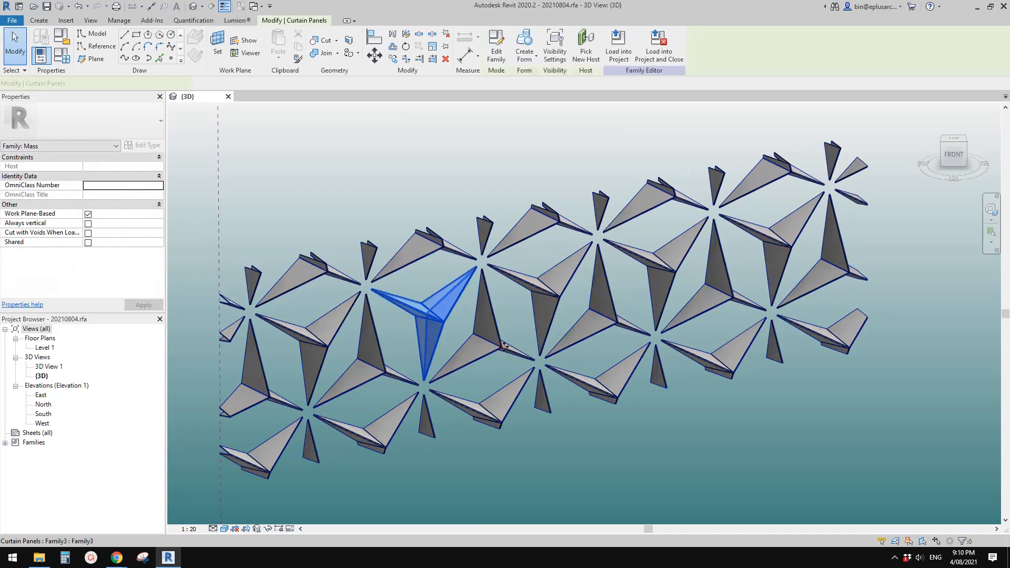
scroll(128, 256, down, 2)
click(120, 261)
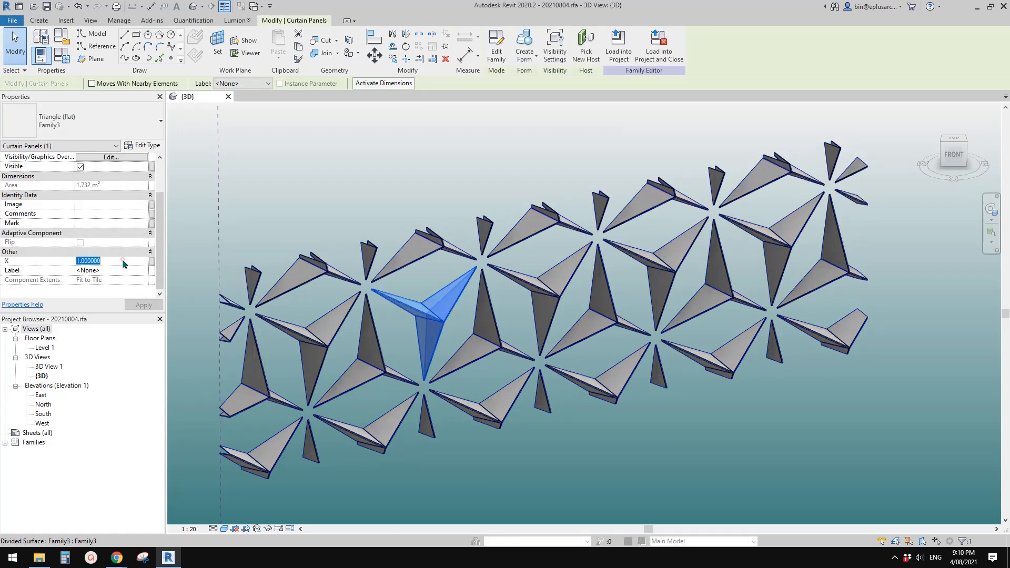
text(0.5)
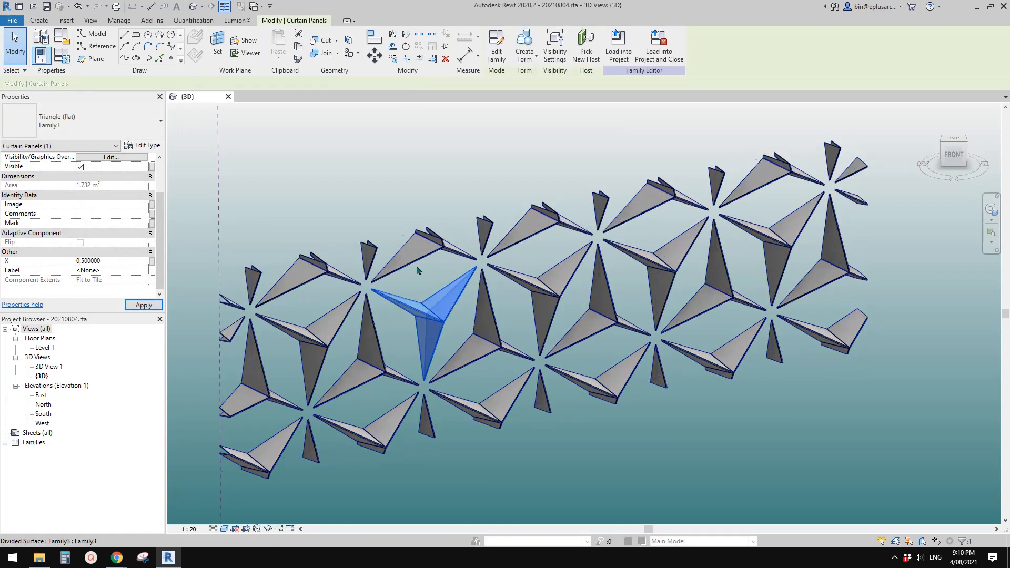
click(496, 323)
scroll(446, 309, up, 2)
shift+middle_drag(446, 308, 471, 296)
scroll(470, 296, down, 4)
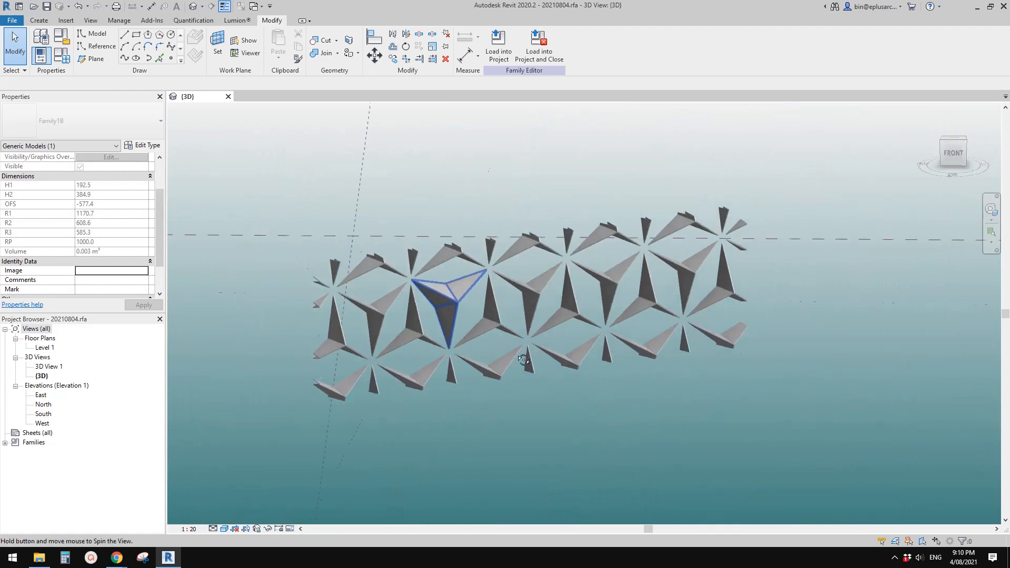
shift+middle_drag(526, 361, 367, 234)
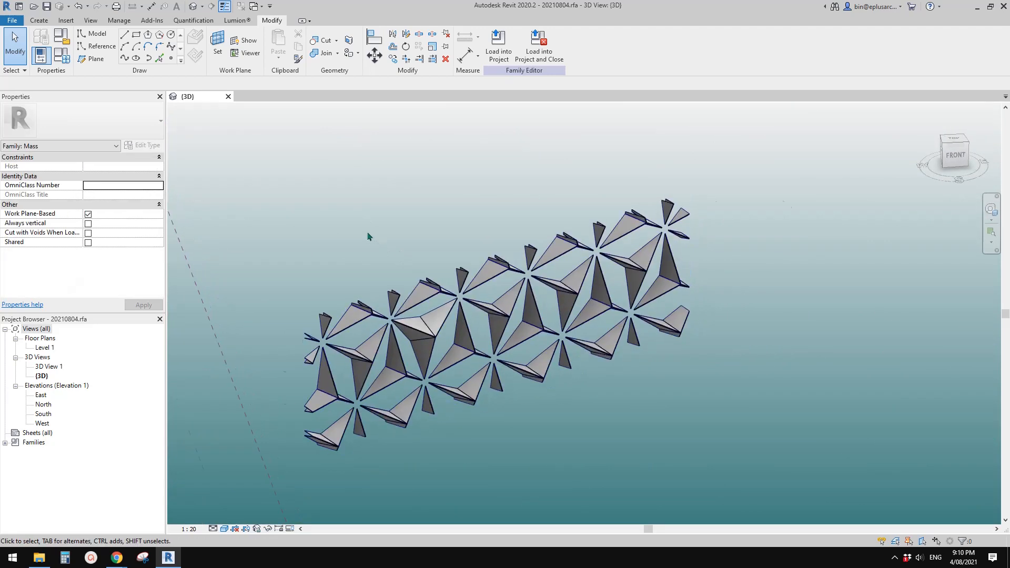
scroll(367, 235, up, 1)
middle_drag(244, 164, 215, 132)
Save the mass family file 20210804.rfa.
click(12, 21)
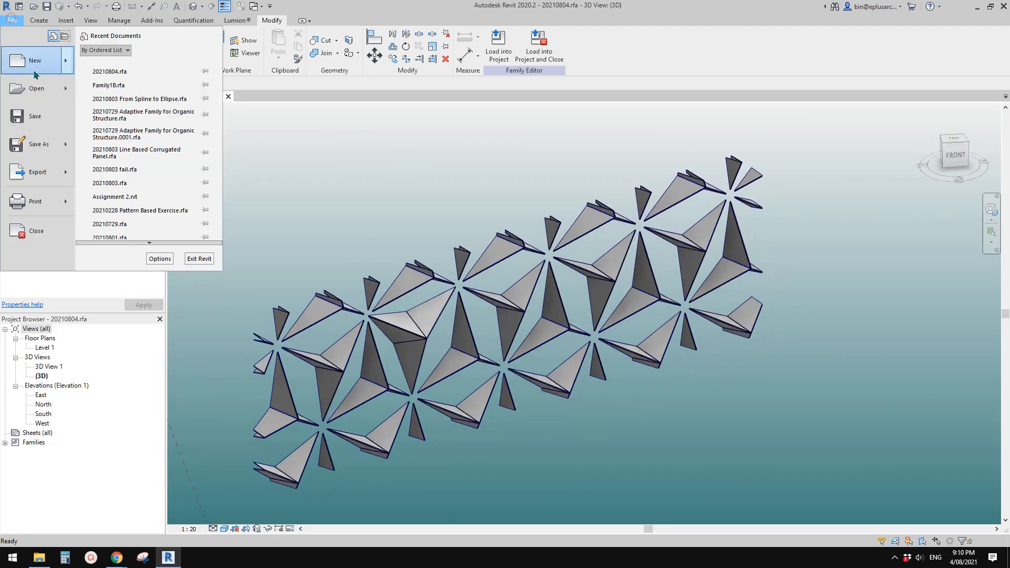
click(54, 142)
click(47, 119)
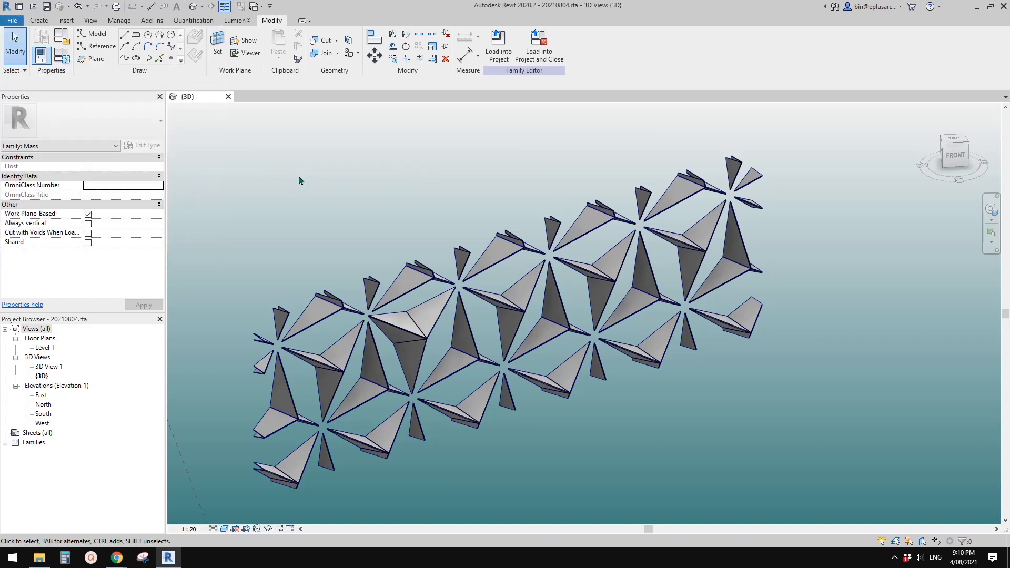
middle_drag(374, 226, 435, 213)
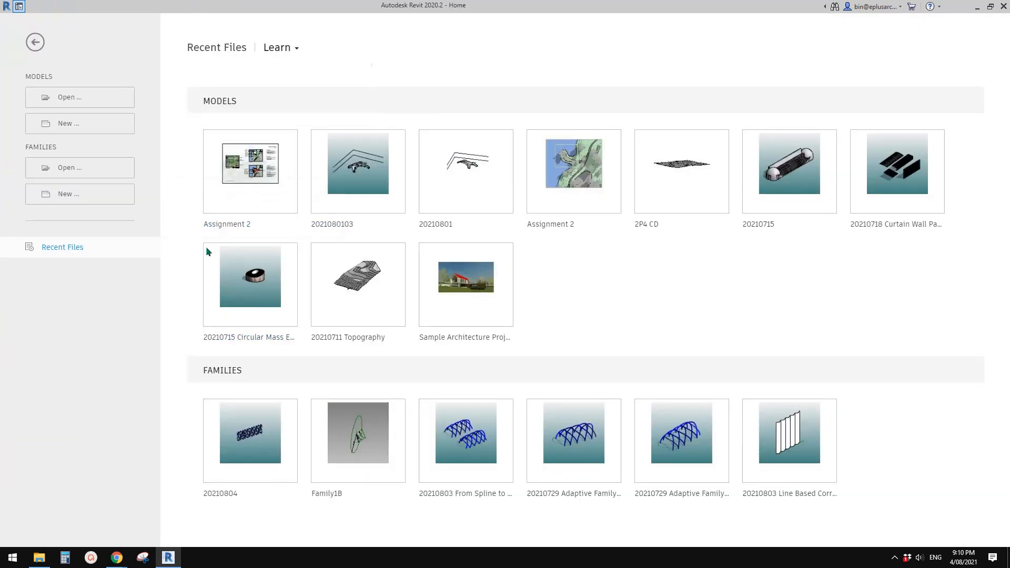
Create a new family from the Metric Generic Model Adaptive.rft template.
click(67, 194)
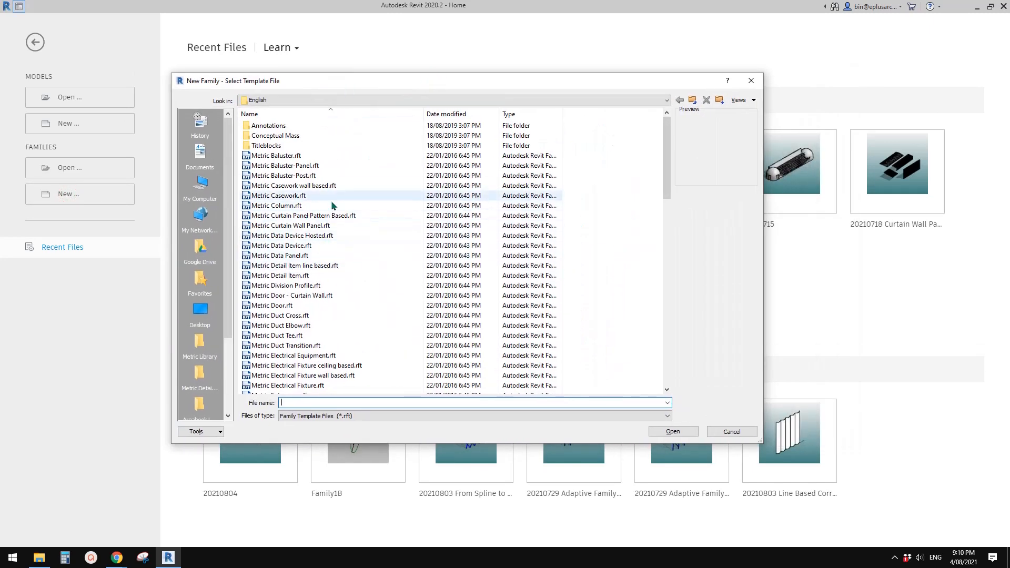
scroll(329, 285, down, 5)
click(306, 296)
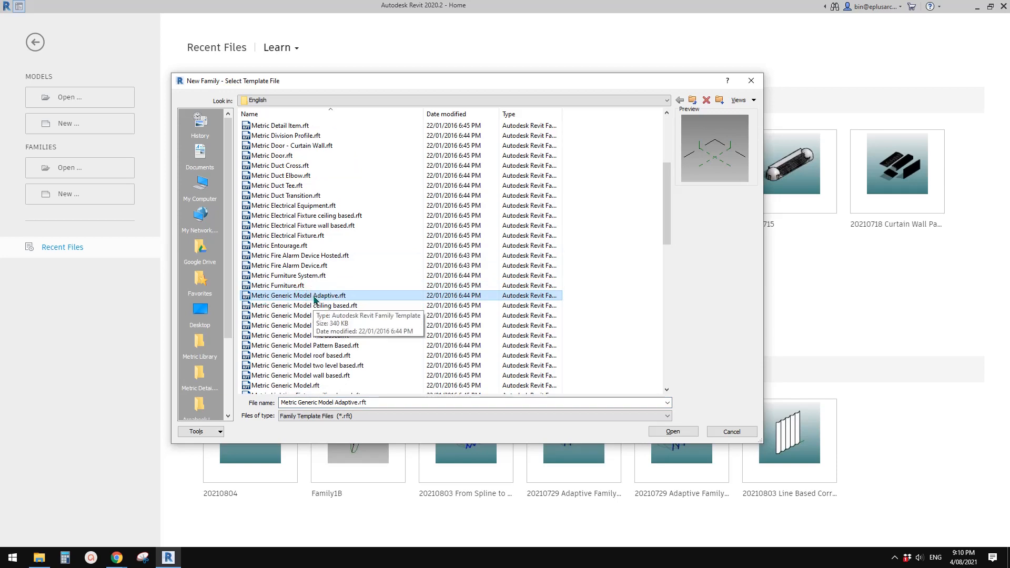
click(684, 430)
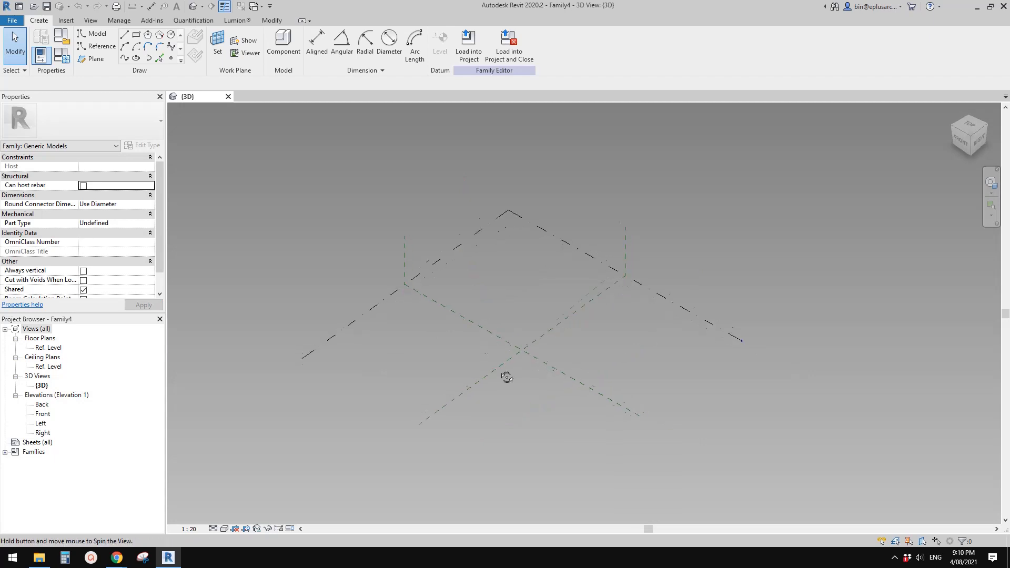
Place a reference point on the reference level, about 4450 mm left of and 2500 mm in front of the centre reference planes.
shift+middle_drag(506, 378, 500, 352)
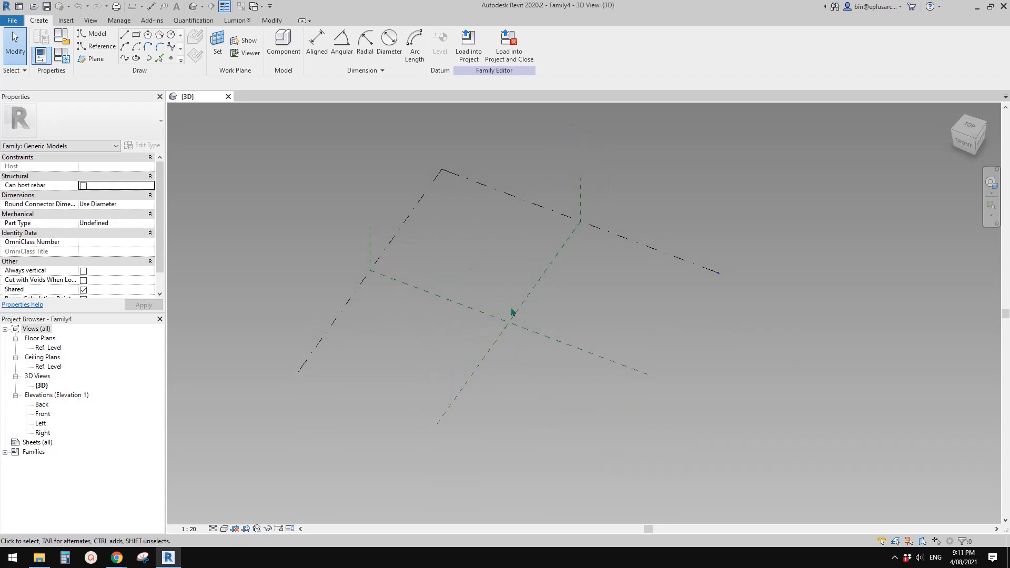
middle_drag(515, 331, 510, 338)
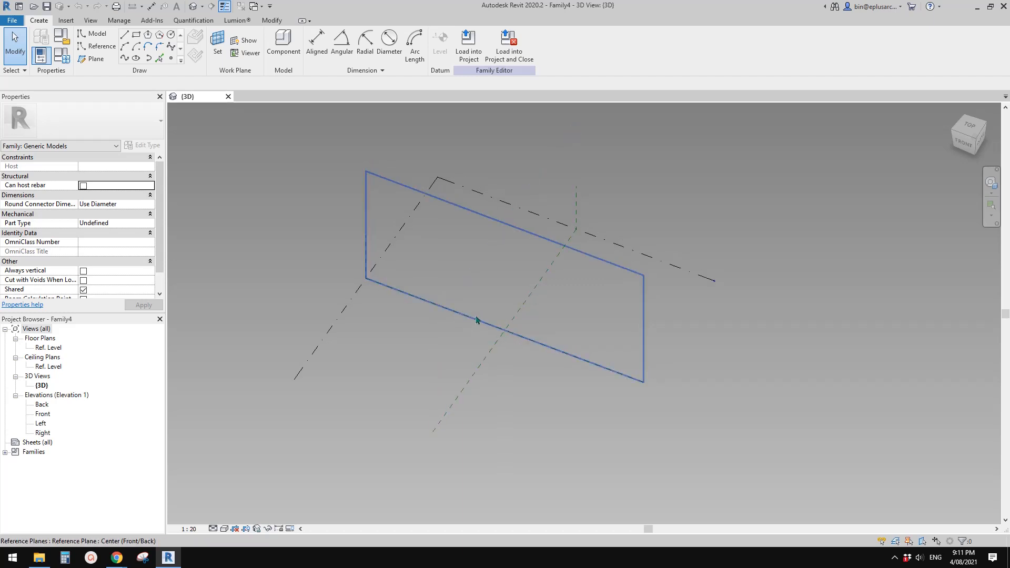
scroll(457, 329, up, 2)
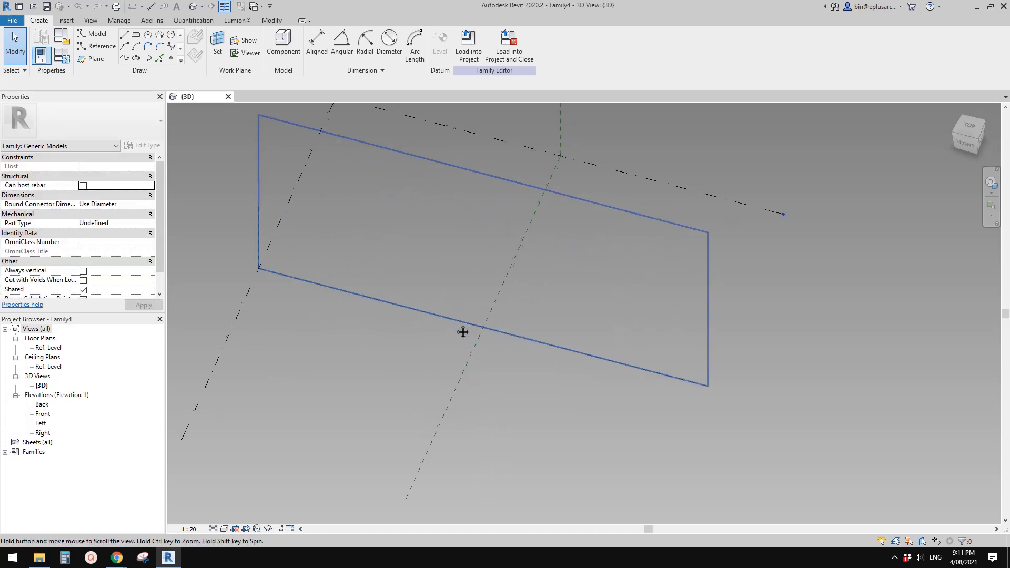
middle_drag(463, 332, 461, 340)
click(170, 58)
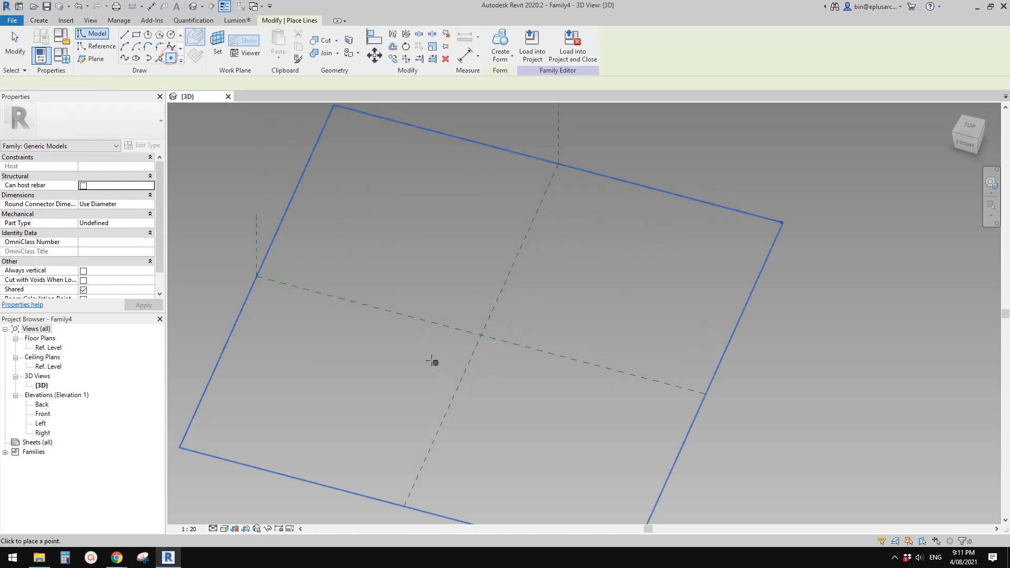
click(403, 346)
key(Escape)
key(Escape)
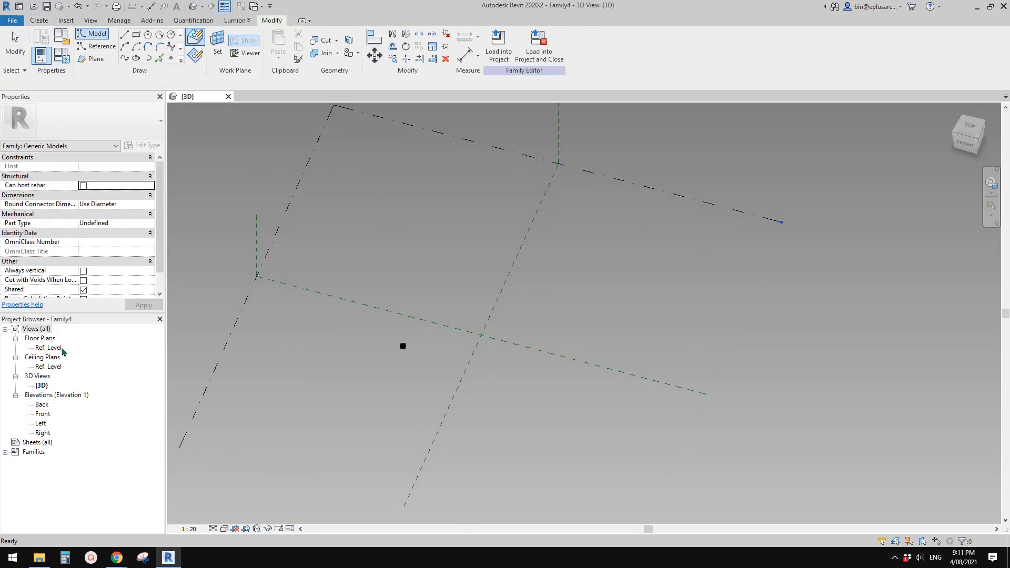
Open the Ref. Level floor plan and make the reference point adaptive.
double_click(49, 348)
middle_drag(521, 341, 428, 348)
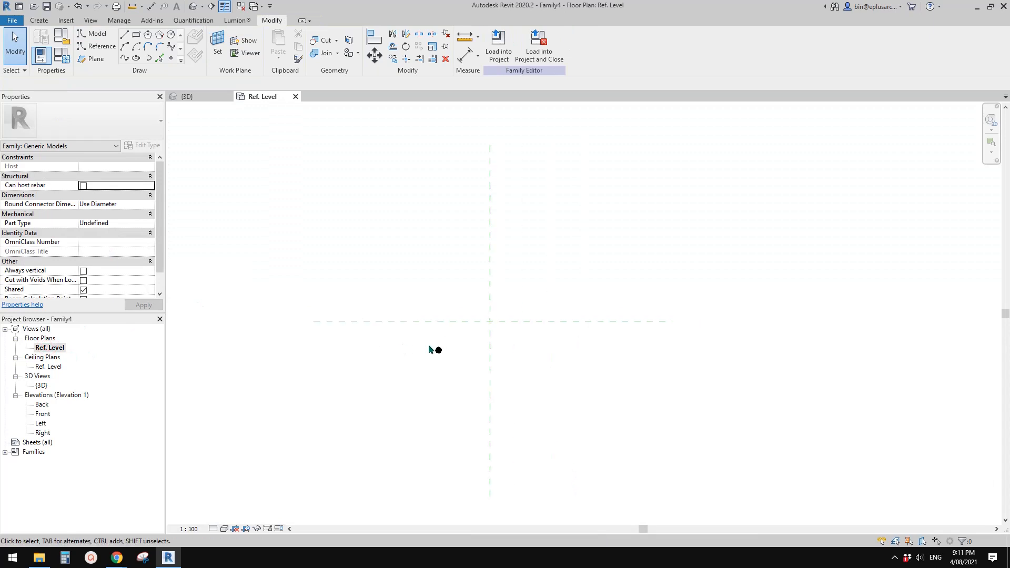
scroll(432, 346, up, 2)
click(444, 352)
click(541, 51)
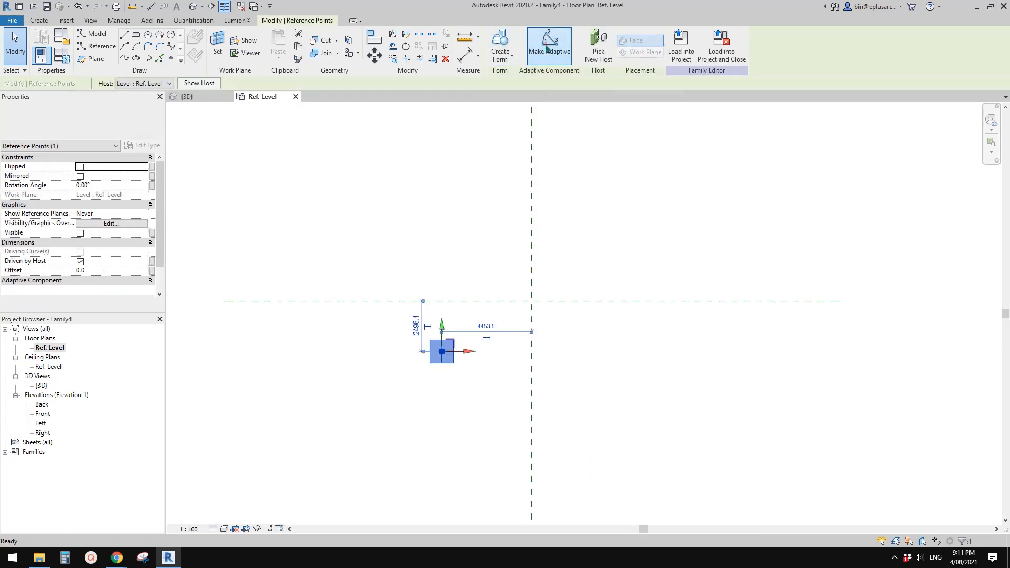
Copy adaptive point 1 horizontally 2100 mm to its right to make a second adaptive point.
middle_drag(456, 356, 399, 346)
scroll(399, 346, up, 2)
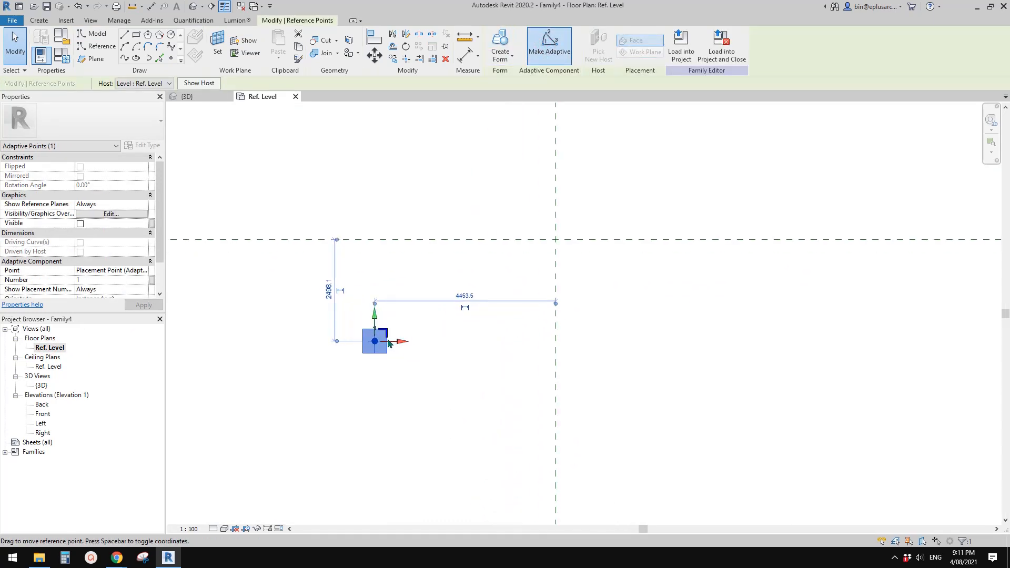
key(c)
key(o)
click(386, 341)
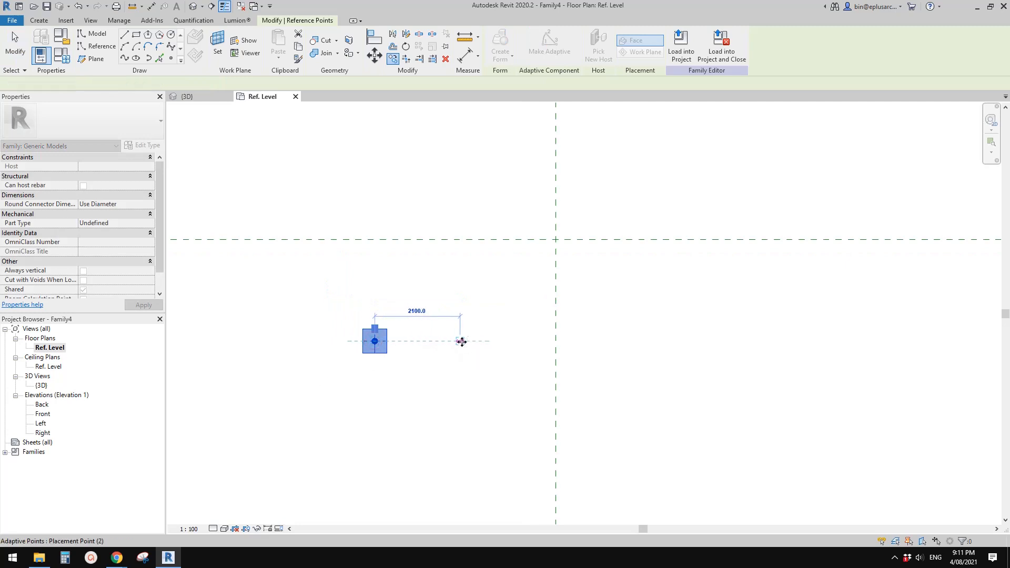
click(461, 342)
click(431, 360)
middle_drag(394, 394, 397, 372)
scroll(398, 368, down, 1)
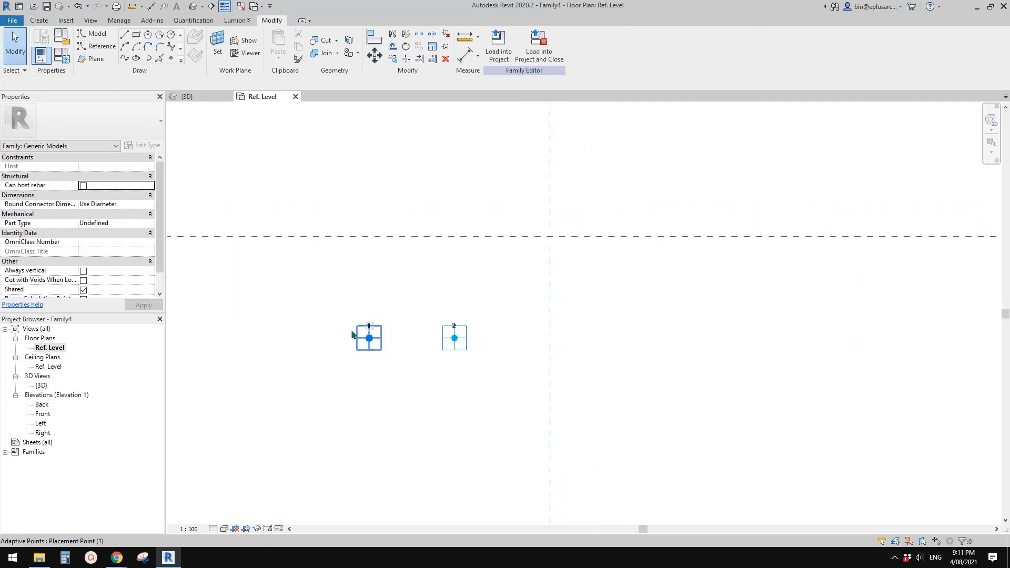
Connect the two adaptive points with a spline through points and make it a reference line.
drag(315, 297, 512, 382)
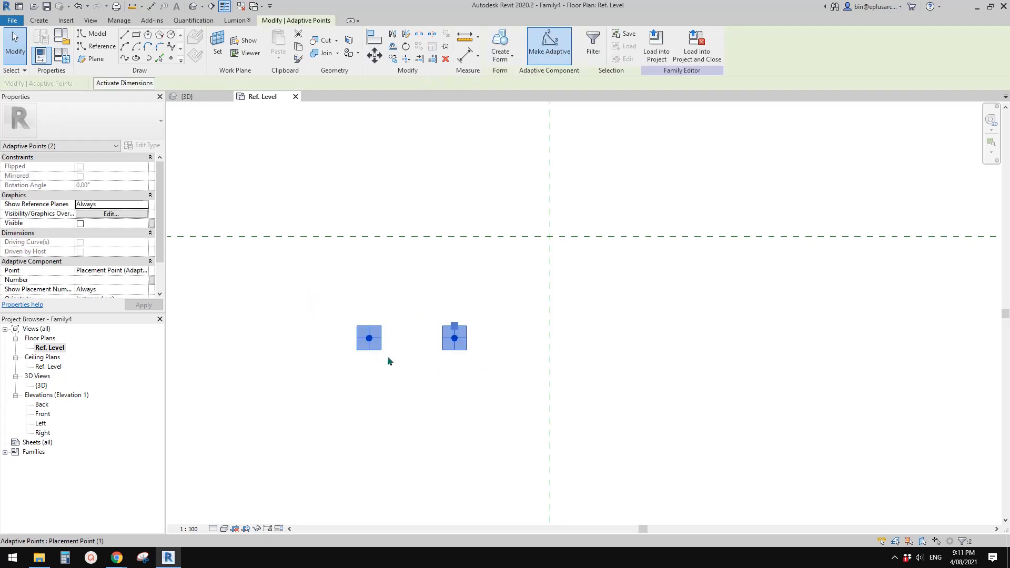
middle_drag(393, 333, 405, 324)
click(125, 59)
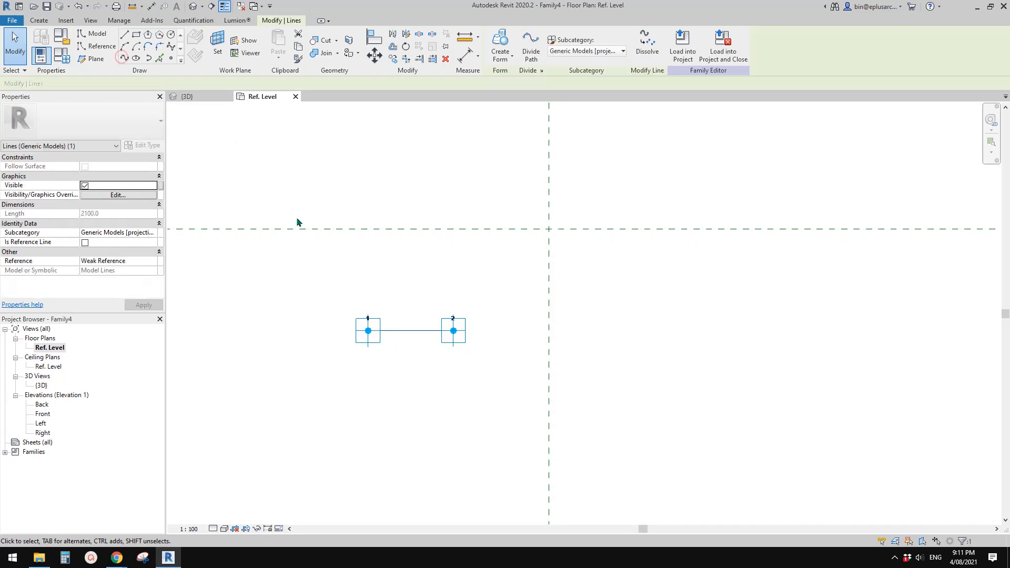
click(85, 242)
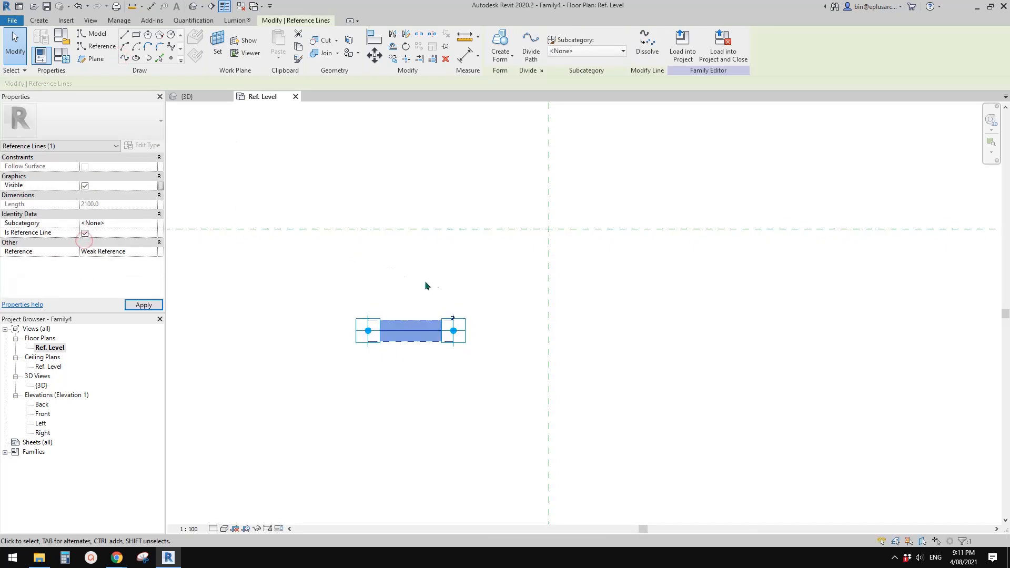
scroll(427, 279, down, 1)
click(406, 303)
middle_drag(363, 304, 358, 309)
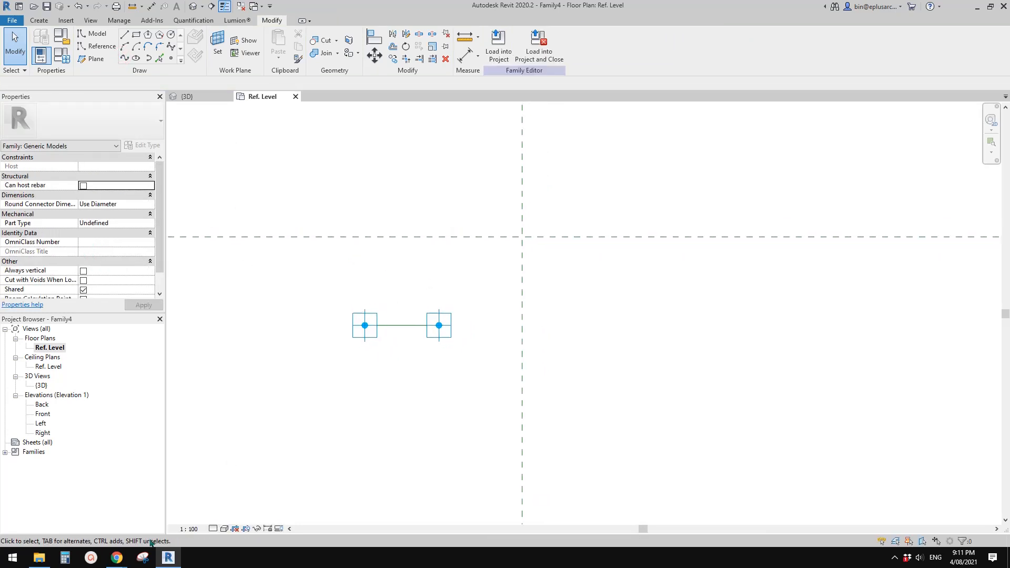
Capture the plan area in Snipping Tool and sketch a triangle from point 1 with a small right triangle inside its lower-left corner.
click(142, 557)
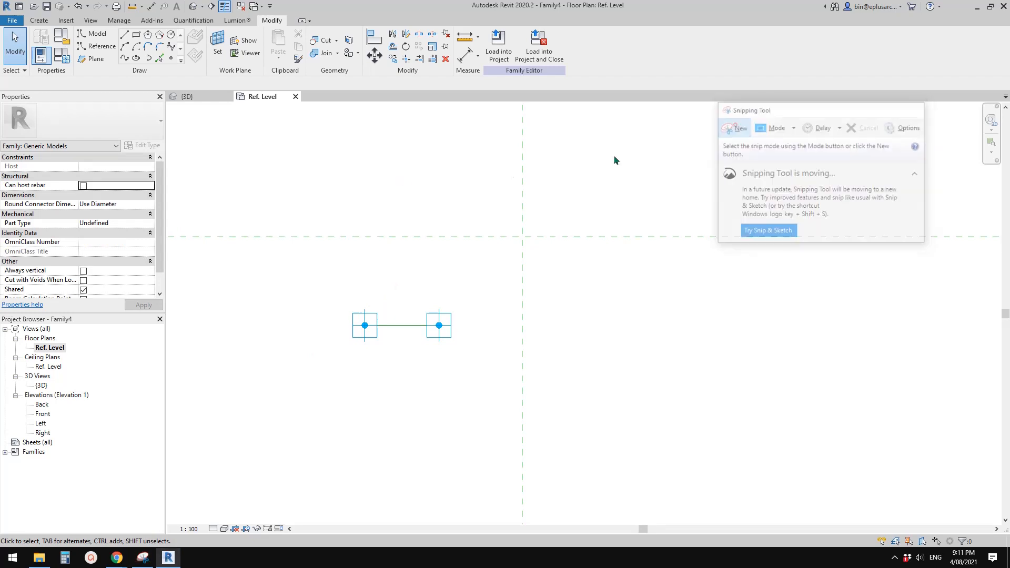
key(ctrl+n)
drag(241, 155, 729, 447)
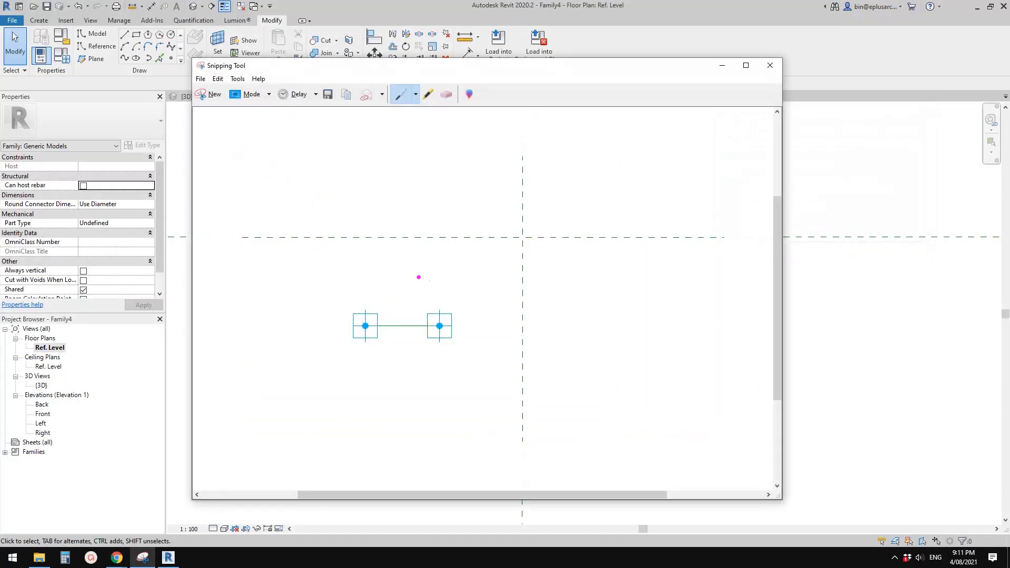
drag(371, 327, 440, 326)
drag(536, 325, 542, 326)
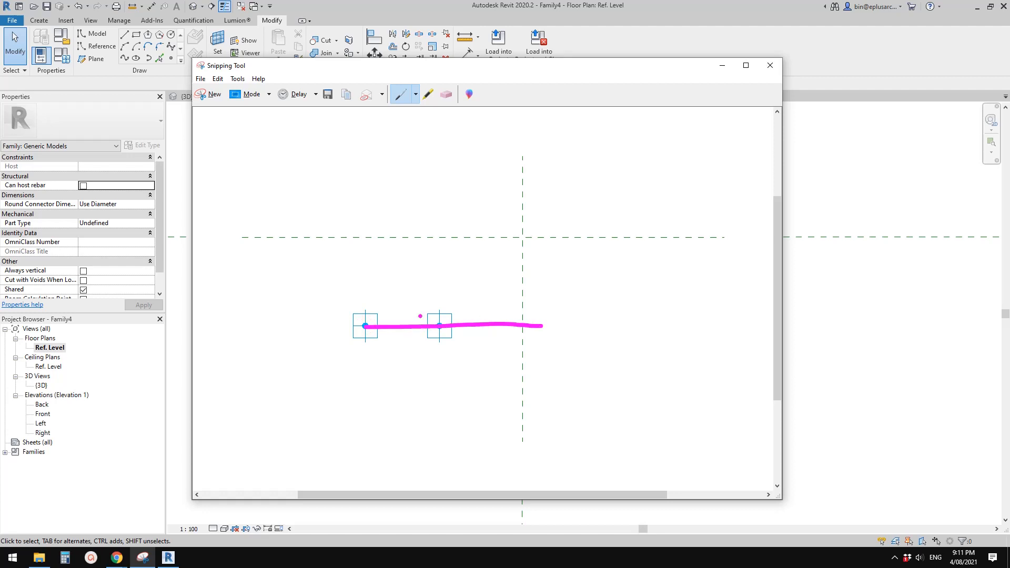
mouse_move(373, 313)
mouse_down()
mouse_move(441, 207)
mouse_move(537, 318)
mouse_up()
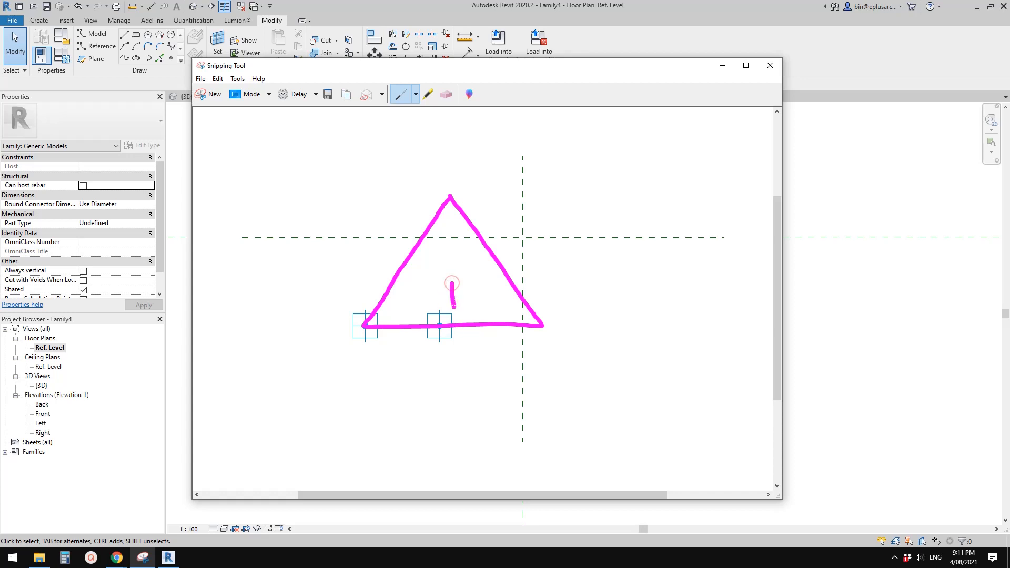
mouse_move(455, 307)
mouse_down()
mouse_move(456, 323)
mouse_move(397, 314)
mouse_up()
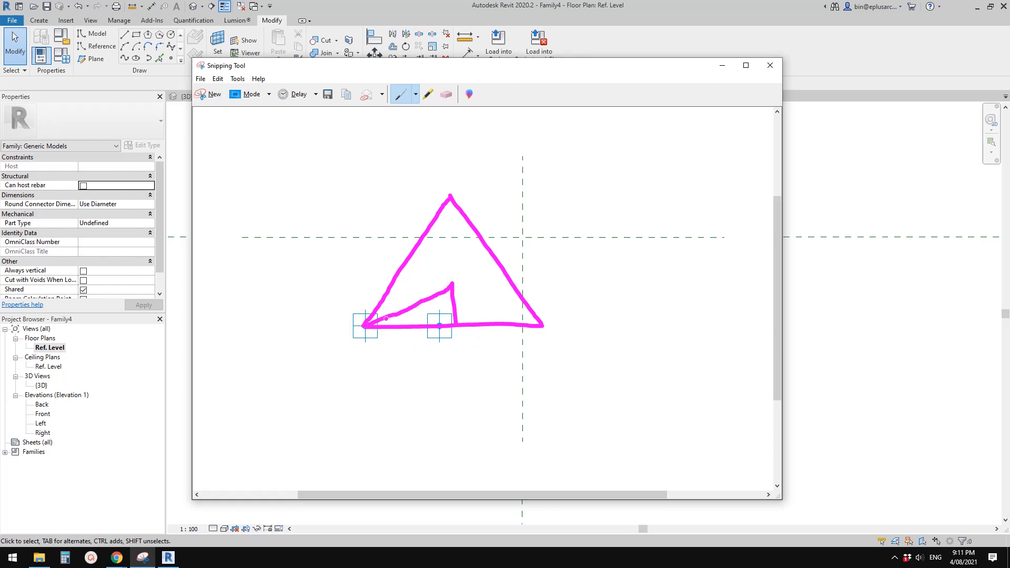
Hatch and circle the small inner triangle, tick the large triangle's three sides as equal, and switch back to Revit.
drag(422, 304, 421, 321)
drag(429, 301, 434, 322)
drag(442, 295, 441, 322)
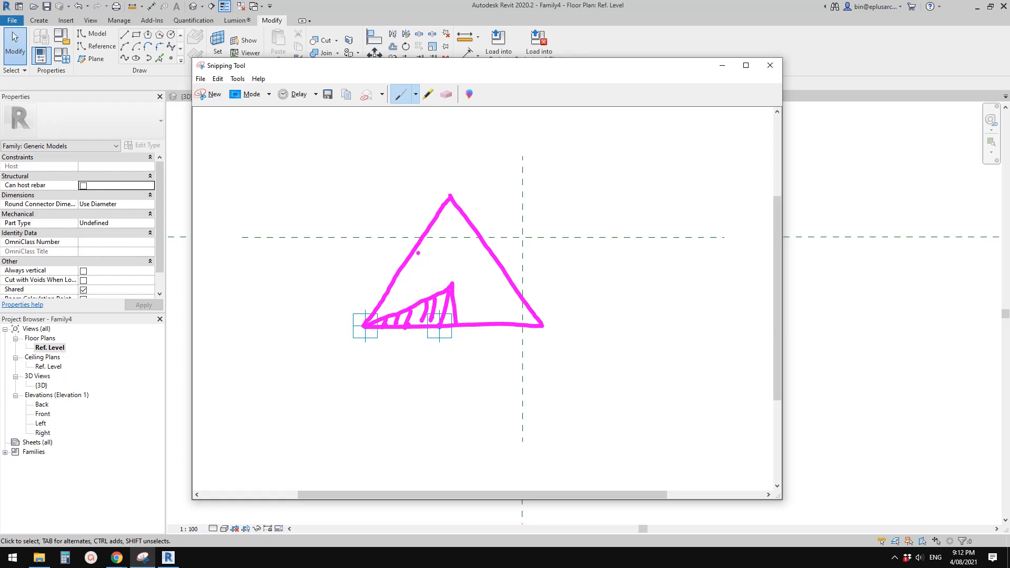
drag(493, 243, 484, 256)
mouse_move(403, 296)
mouse_down()
mouse_move(466, 284)
mouse_move(396, 343)
mouse_move(371, 300)
mouse_move(412, 290)
mouse_up()
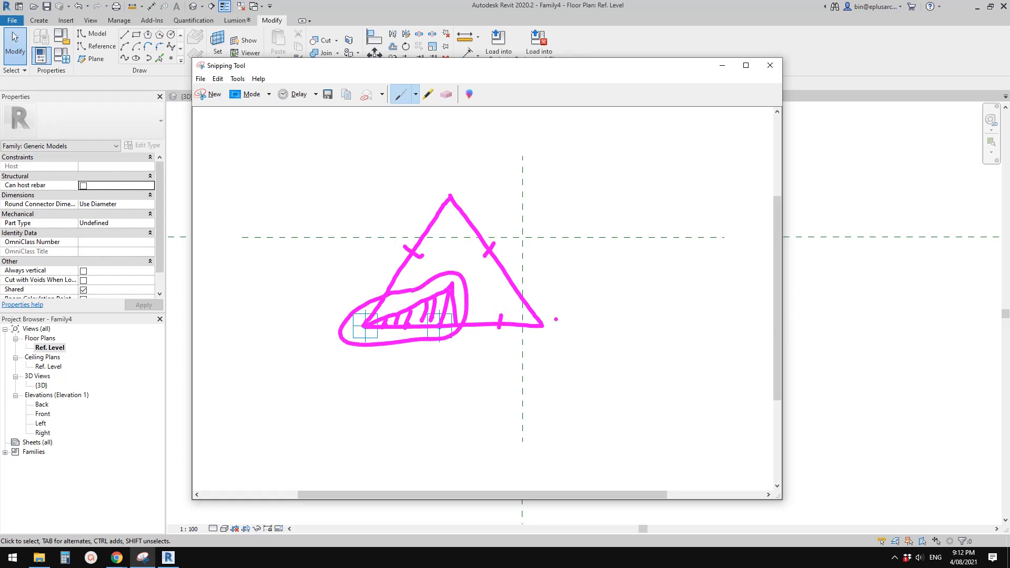
click(851, 253)
scroll(416, 322, up, 3)
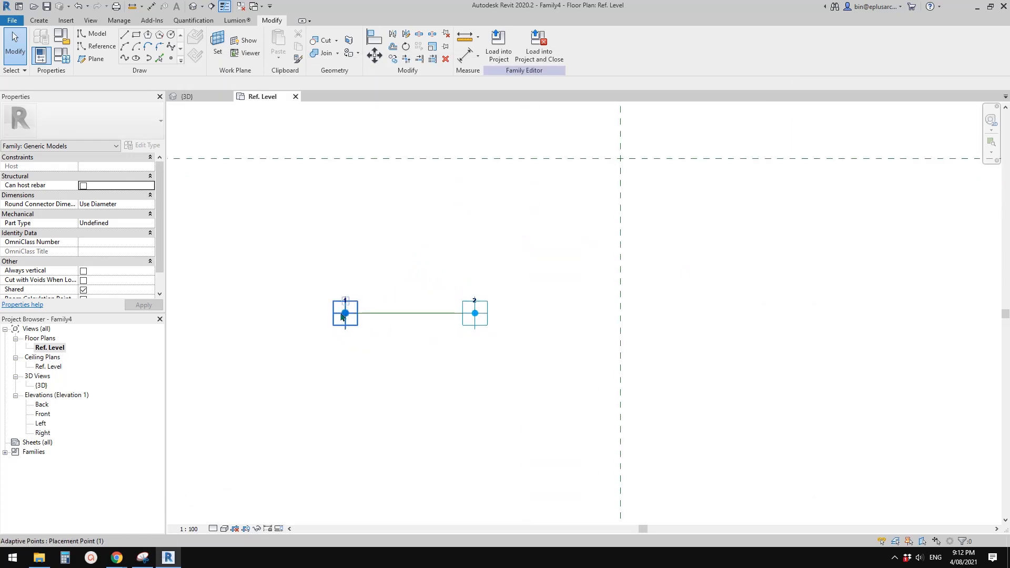
click(142, 558)
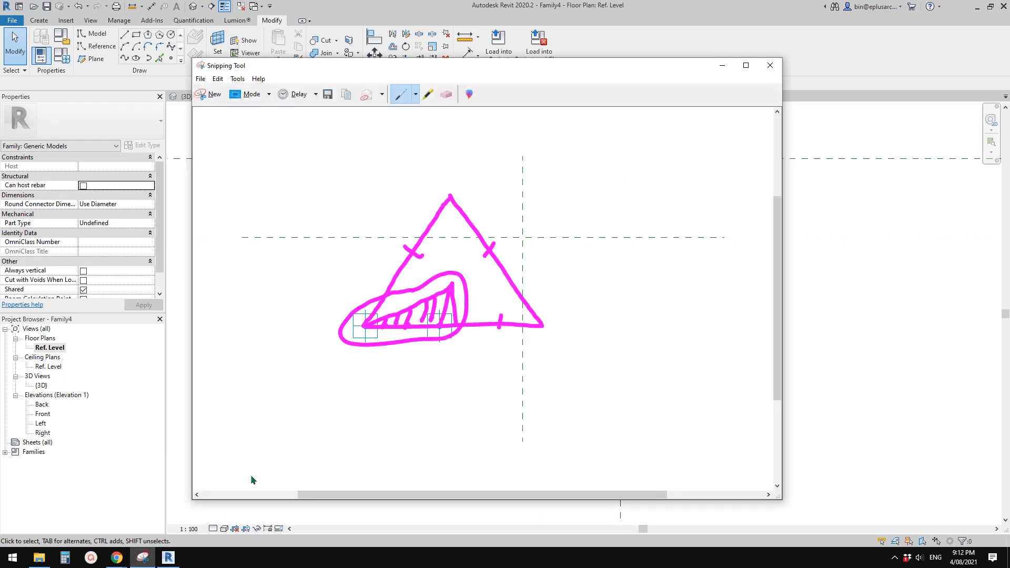
click(859, 309)
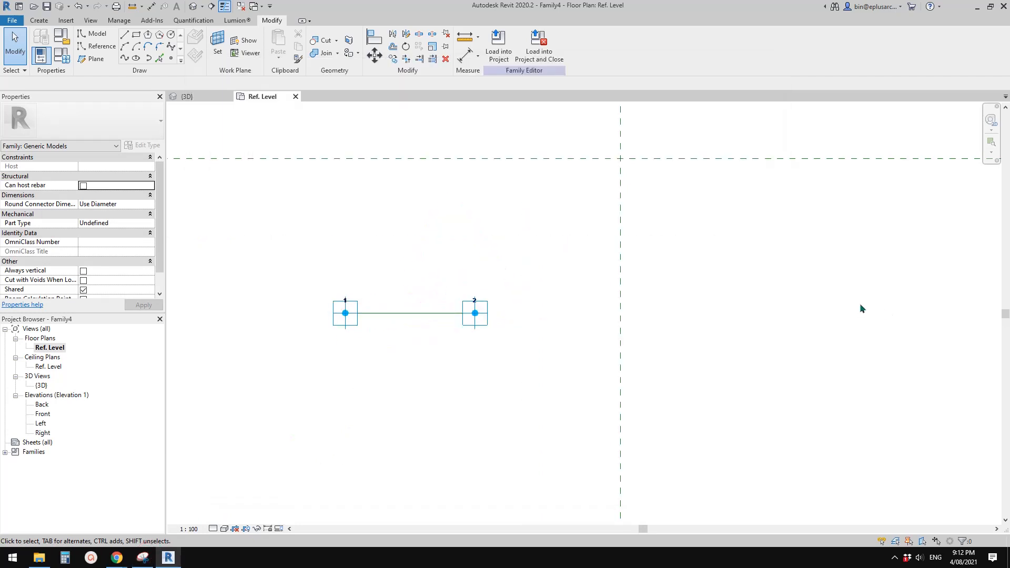
middle_drag(489, 304, 443, 367)
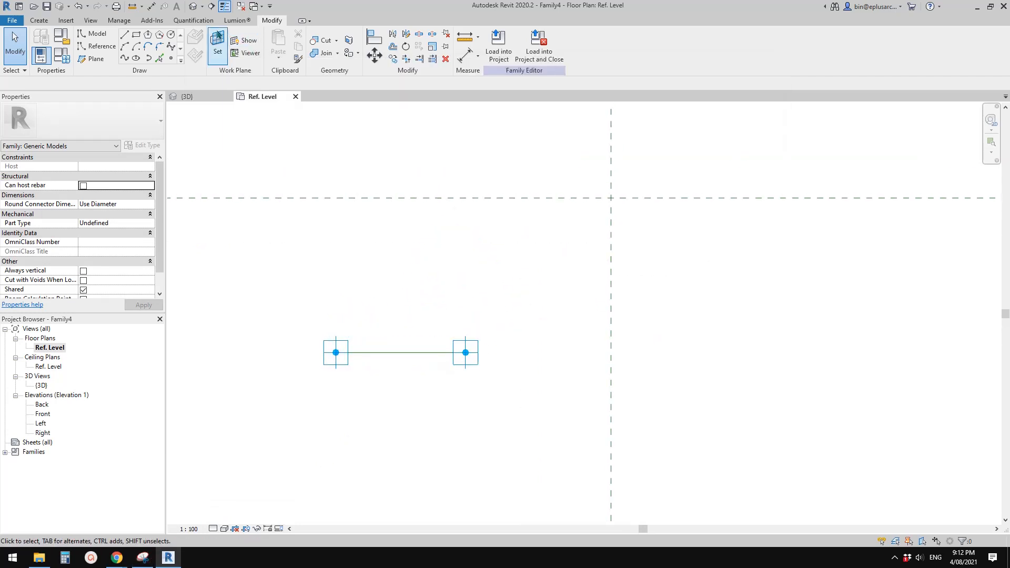
click(172, 58)
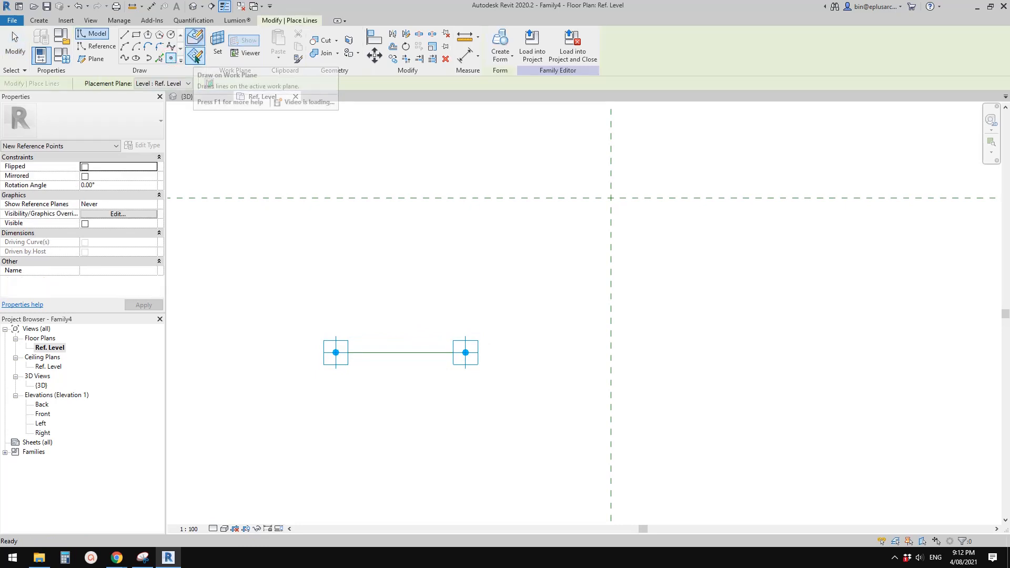
click(217, 42)
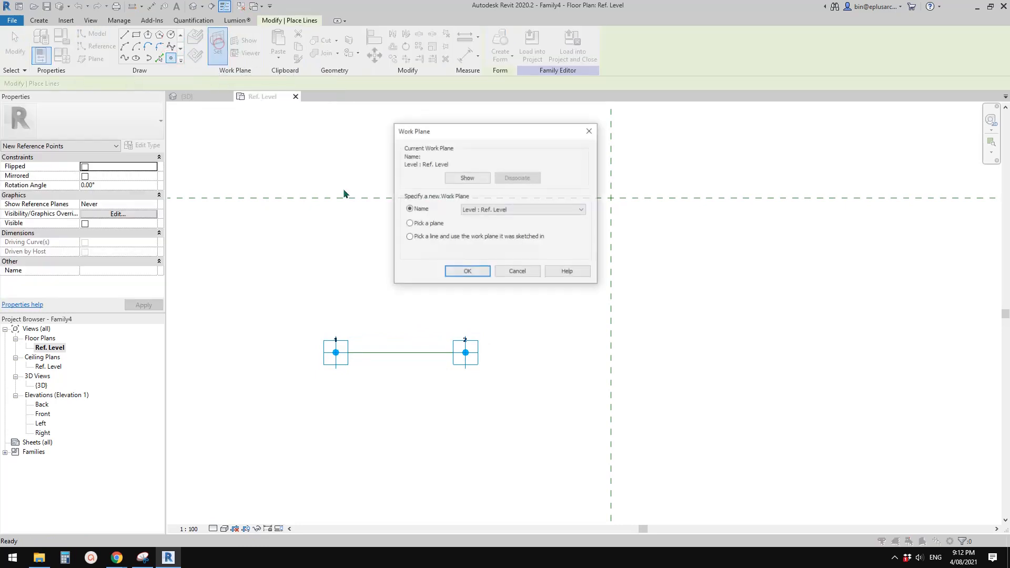
click(413, 224)
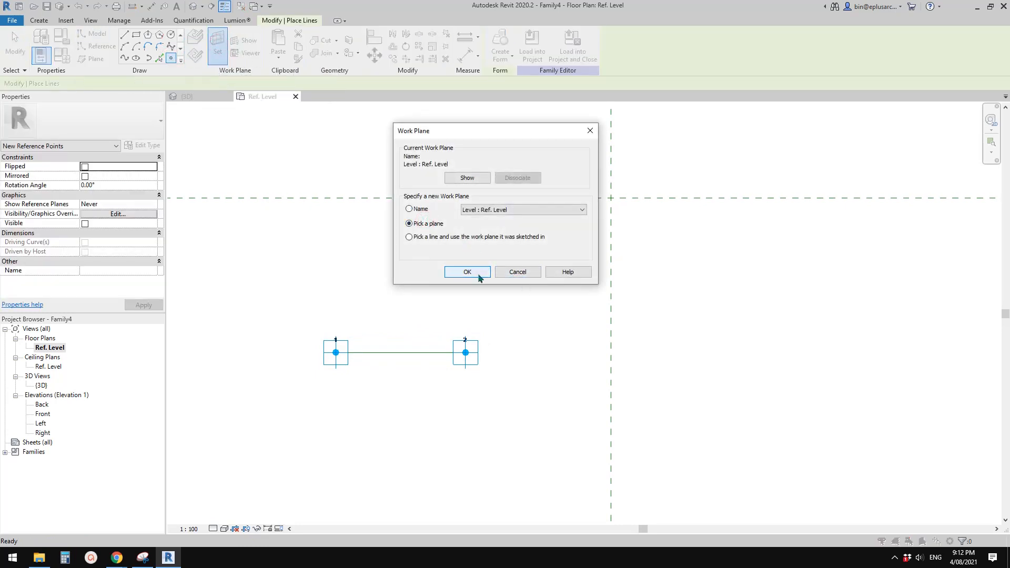
click(518, 272)
key(Escape)
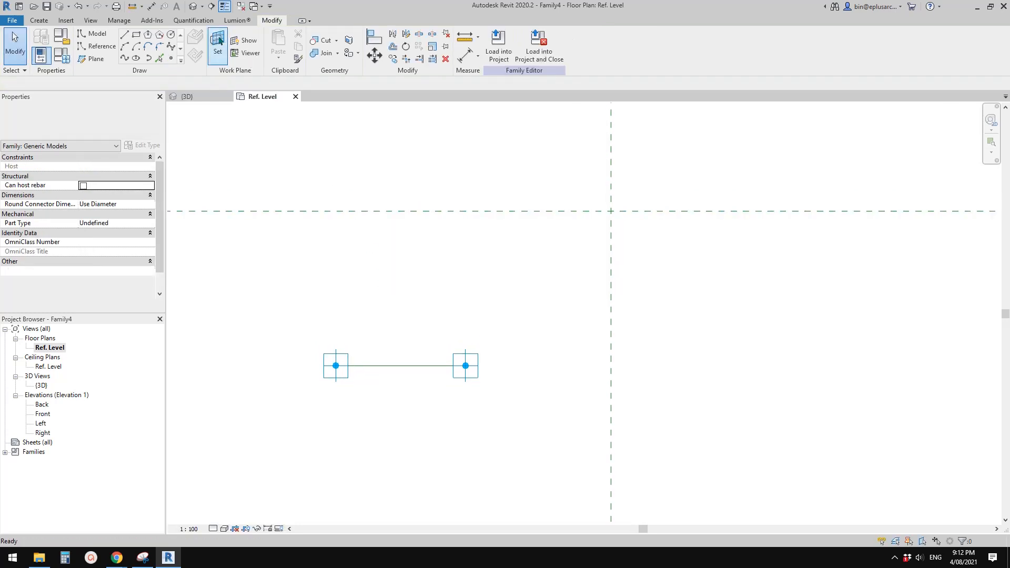
In the 3D view, place a reference point hosted on adaptive point 2's vertical plane and pull it about 898 mm off that plane.
click(194, 6)
shift+middle_drag(428, 259, 395, 334)
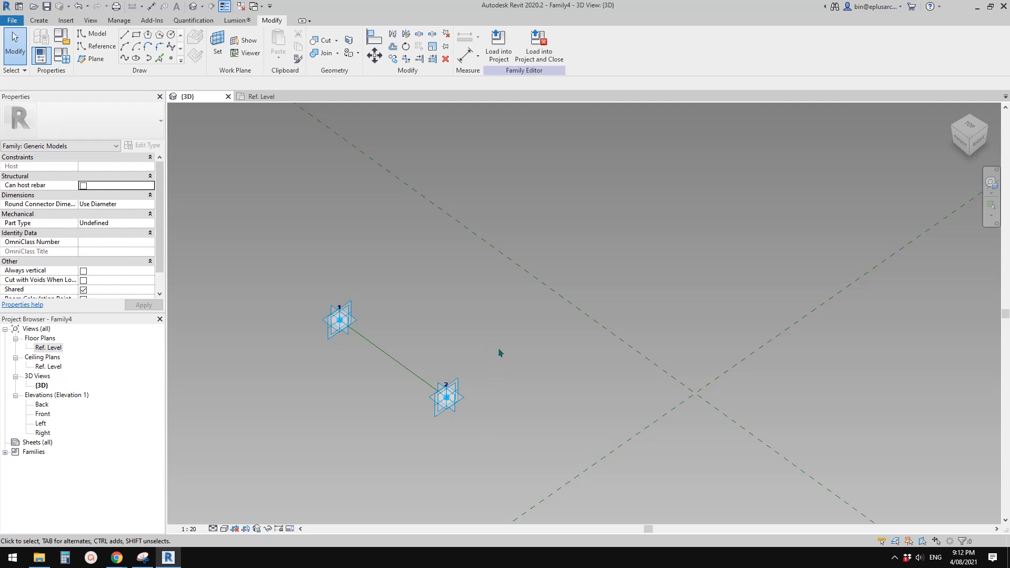
click(171, 60)
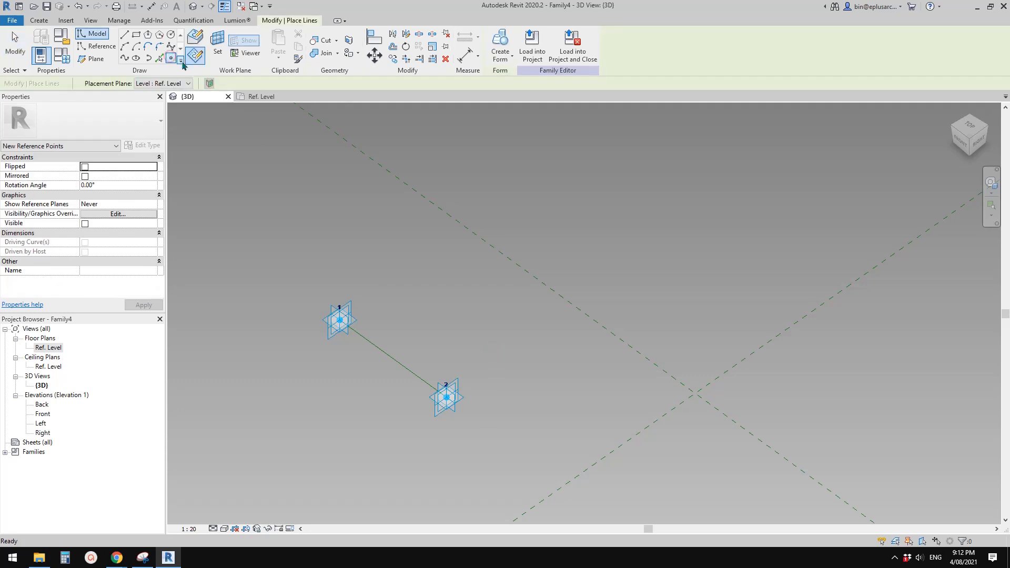
key(Escape)
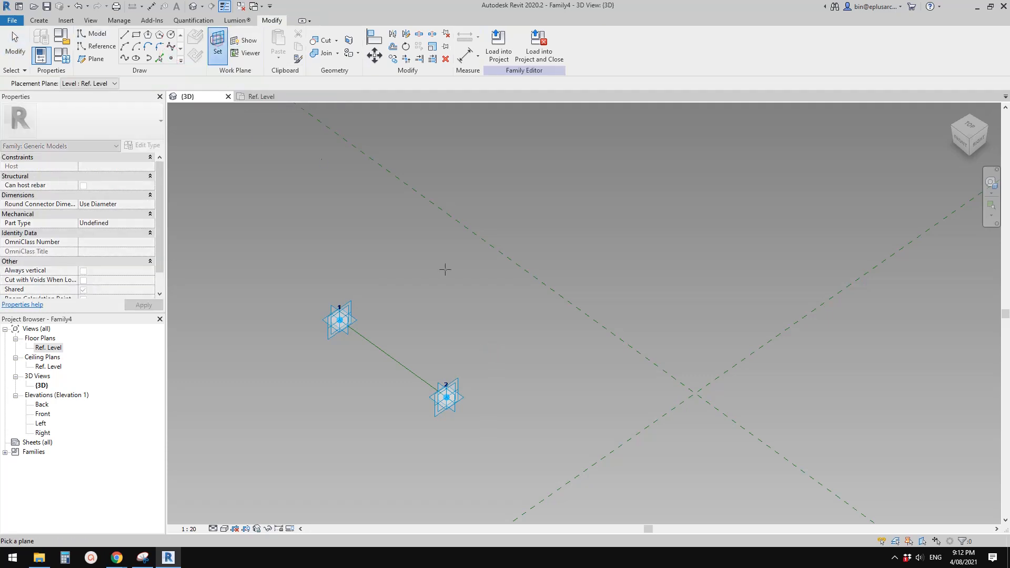
click(457, 412)
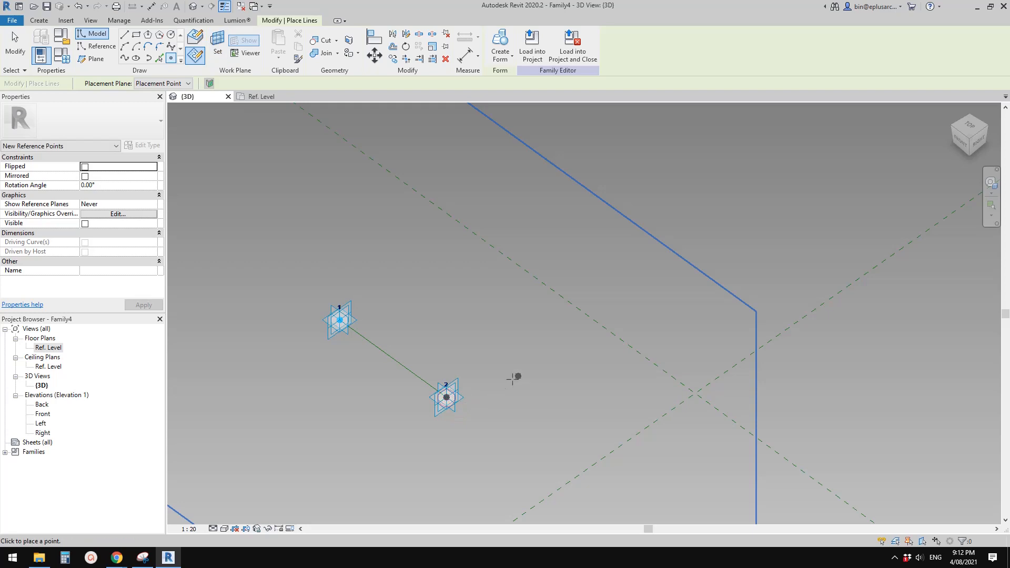
key(Escape)
click(448, 401)
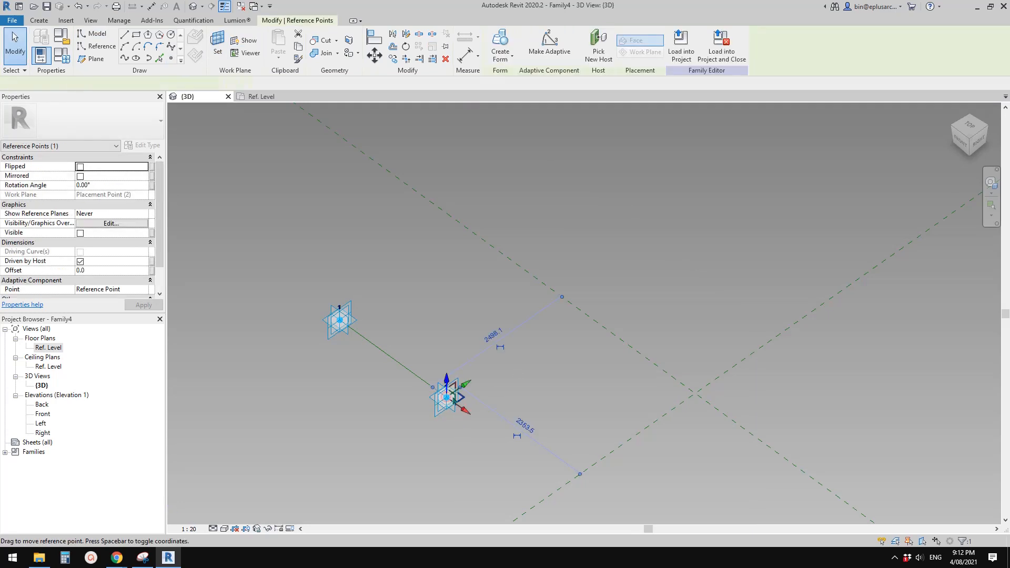
drag(473, 387, 514, 337)
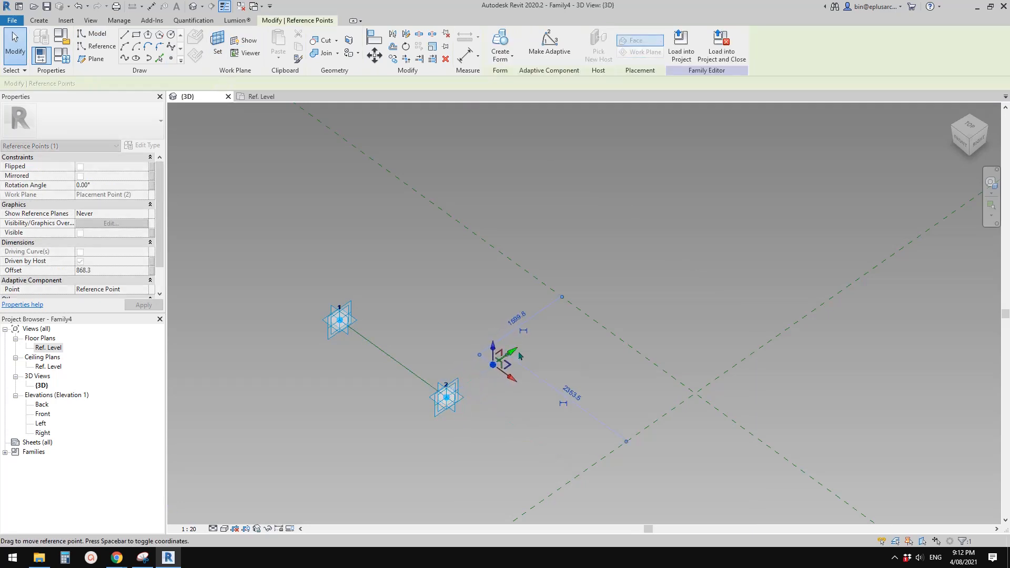
In Snipping Tool, mark the large triangle's apex as 60 and sketch a separate right triangle labelled 30° with base ends 1 and 2.
click(149, 562)
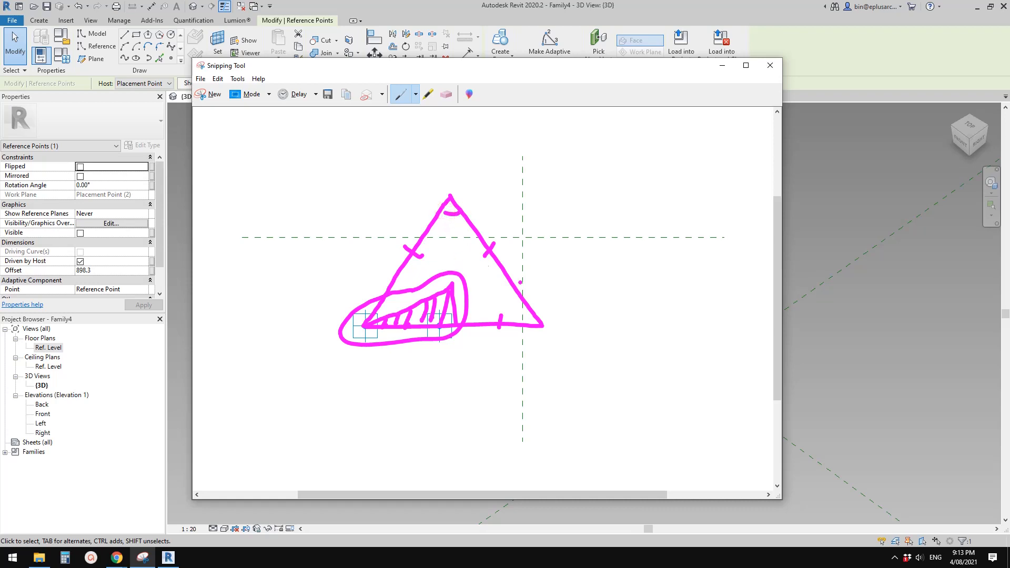
mouse_move(460, 235)
mouse_down()
mouse_move(456, 228)
mouse_move(462, 234)
mouse_up()
mouse_move(334, 439)
mouse_down()
mouse_move(471, 368)
mouse_move(472, 432)
mouse_up()
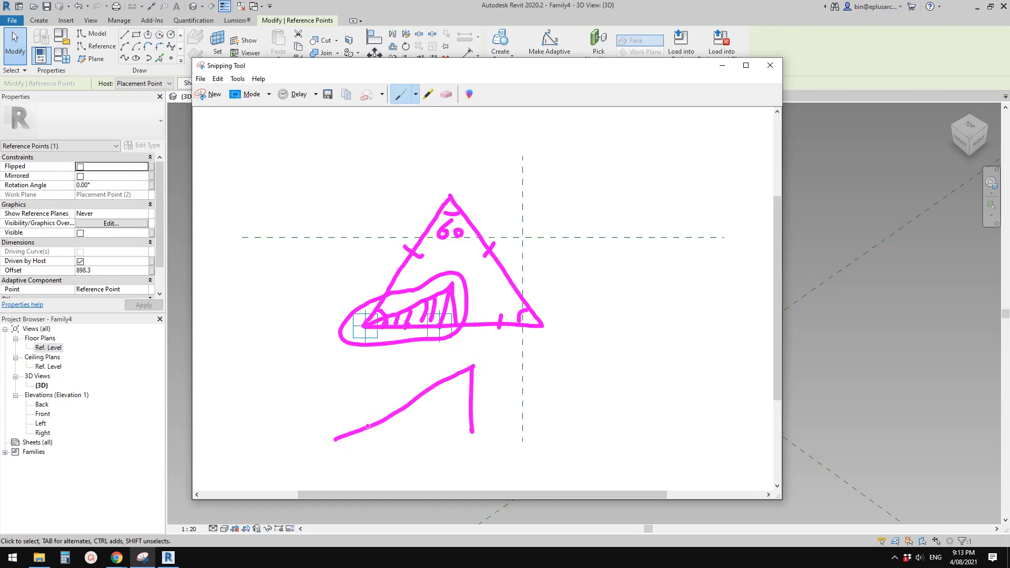
drag(363, 435, 472, 435)
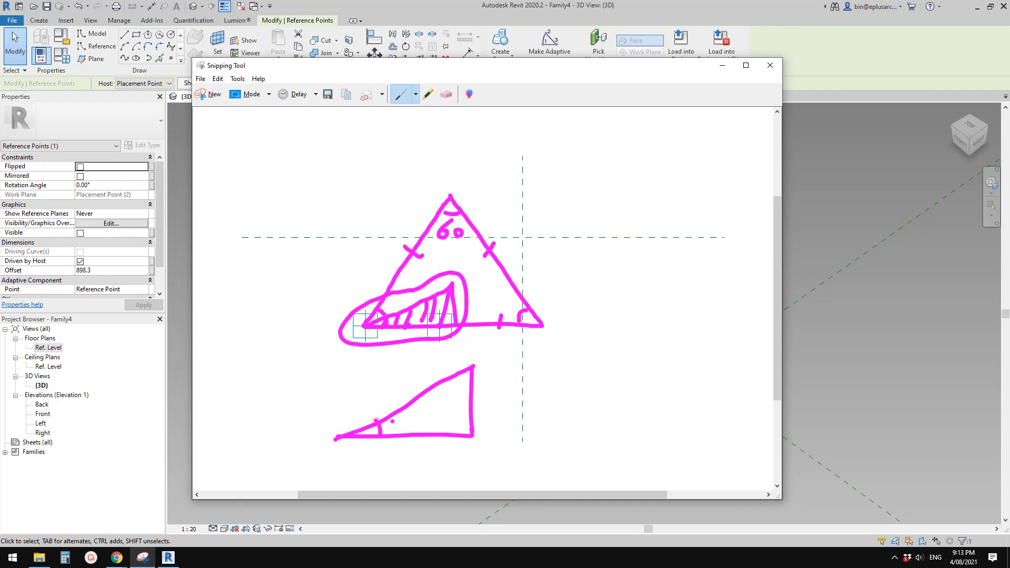
mouse_move(392, 421)
mouse_down()
mouse_move(405, 428)
mouse_move(413, 412)
mouse_up()
drag(339, 446, 338, 455)
drag(471, 447, 483, 451)
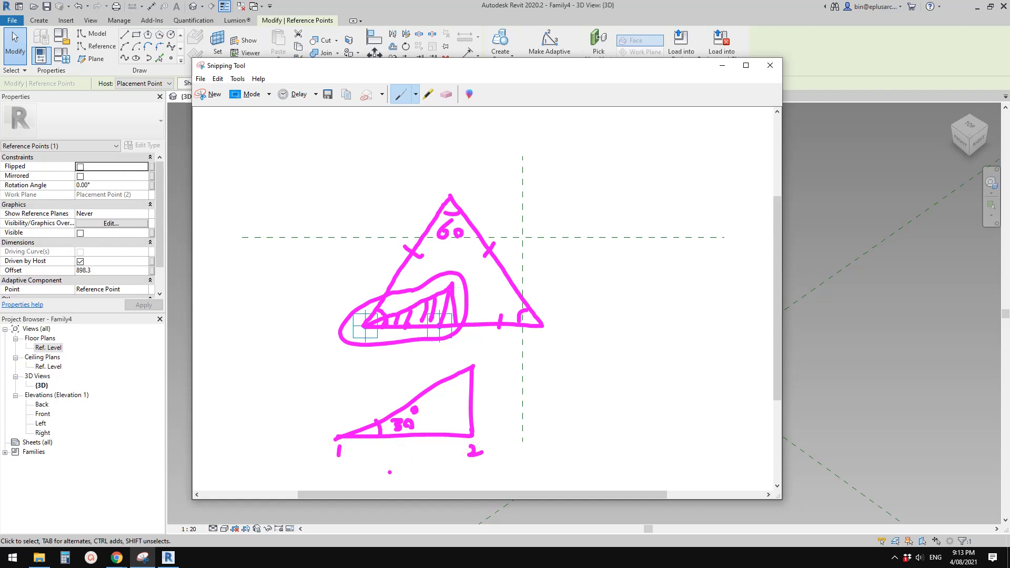
Label the right triangle's base RP with arrows to both ends and its bracketed height RP/√3.
mouse_move(388, 468)
mouse_down()
mouse_move(406, 487)
mouse_move(406, 468)
mouse_move(356, 453)
mouse_move(371, 458)
mouse_up()
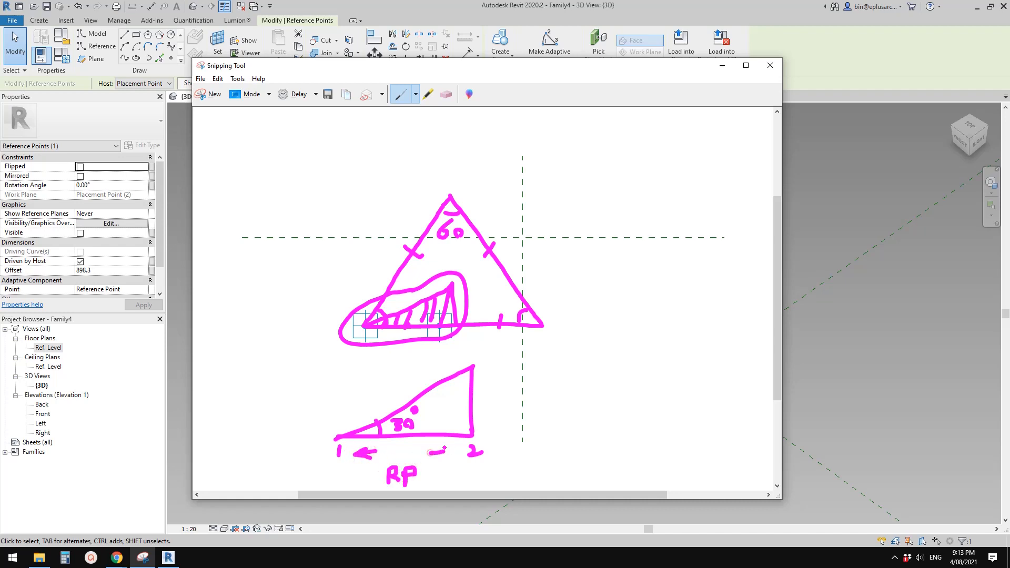
drag(445, 446, 446, 457)
drag(489, 379, 487, 431)
mouse_move(549, 358)
mouse_down()
mouse_move(559, 375)
mouse_move(570, 378)
mouse_move(569, 365)
mouse_move(598, 389)
mouse_move(547, 418)
mouse_move(581, 406)
mouse_move(575, 418)
mouse_up()
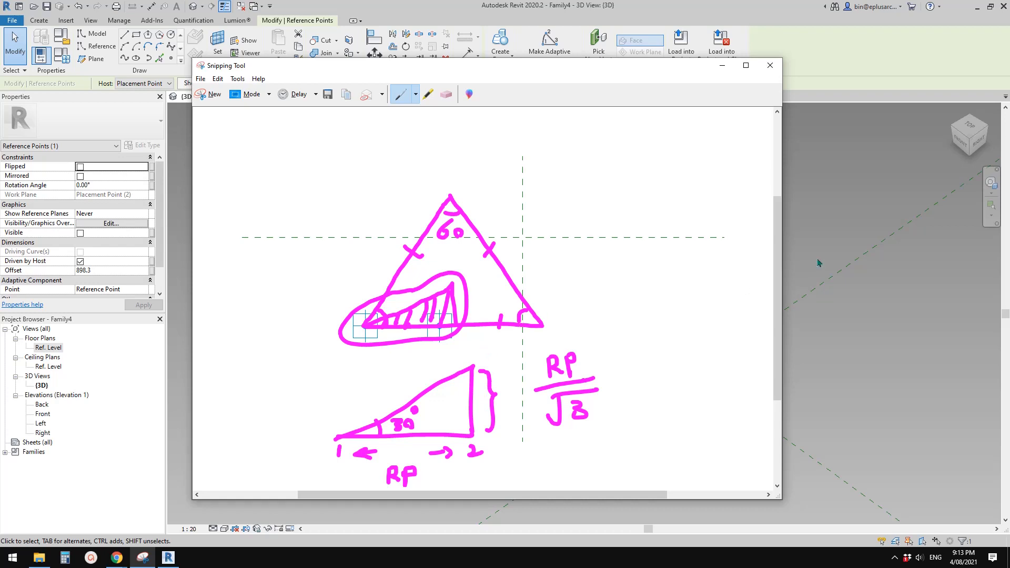
Switch back to Revit and open the Ref. Level floor plan.
click(755, 286)
middle_drag(478, 361, 440, 344)
double_click(49, 348)
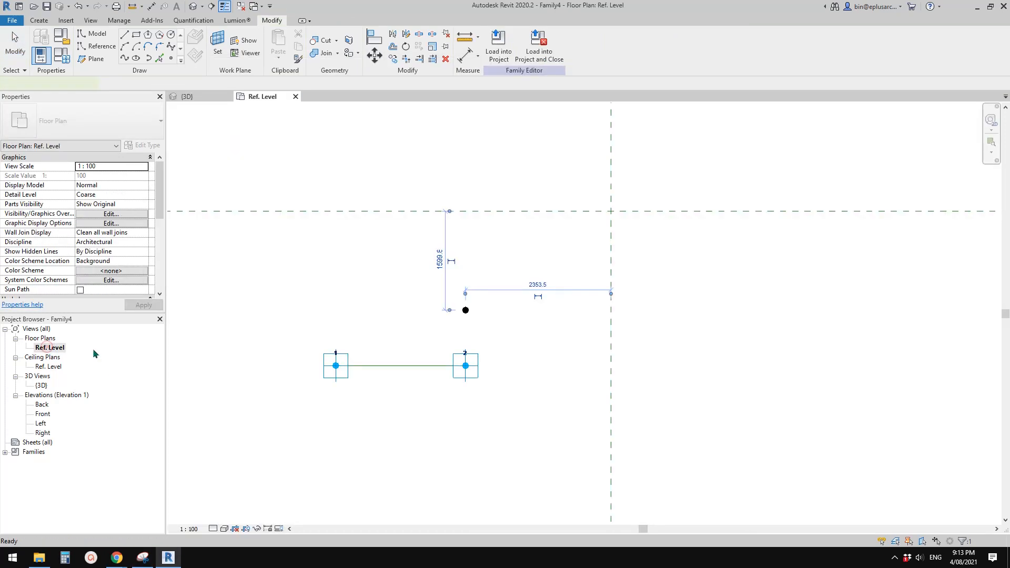
Add an aligned dimension between adaptive points 1 and 2, placed below the reference line.
scroll(353, 368, up, 1)
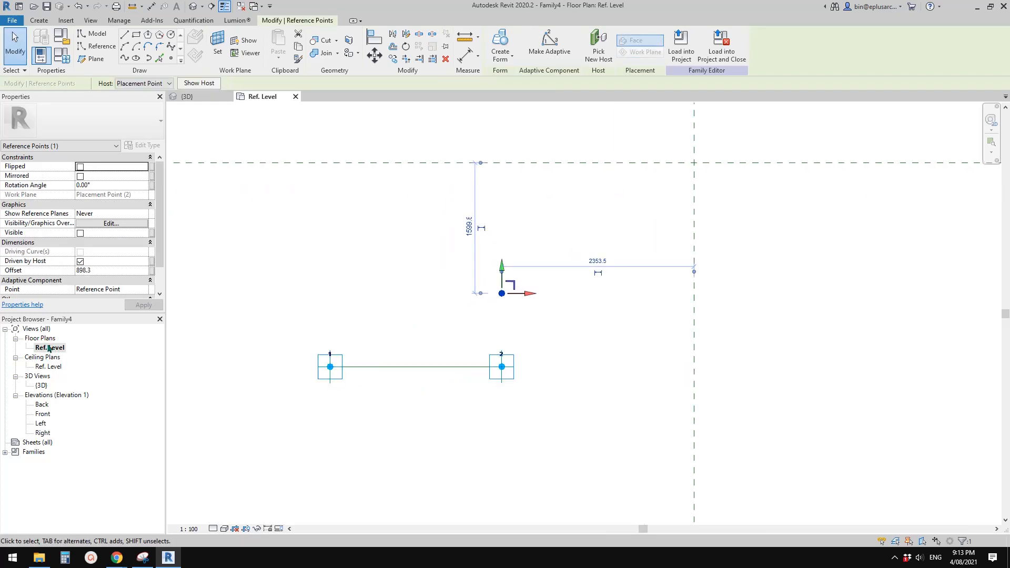
middle_drag(328, 324, 311, 333)
key(d)
key(i)
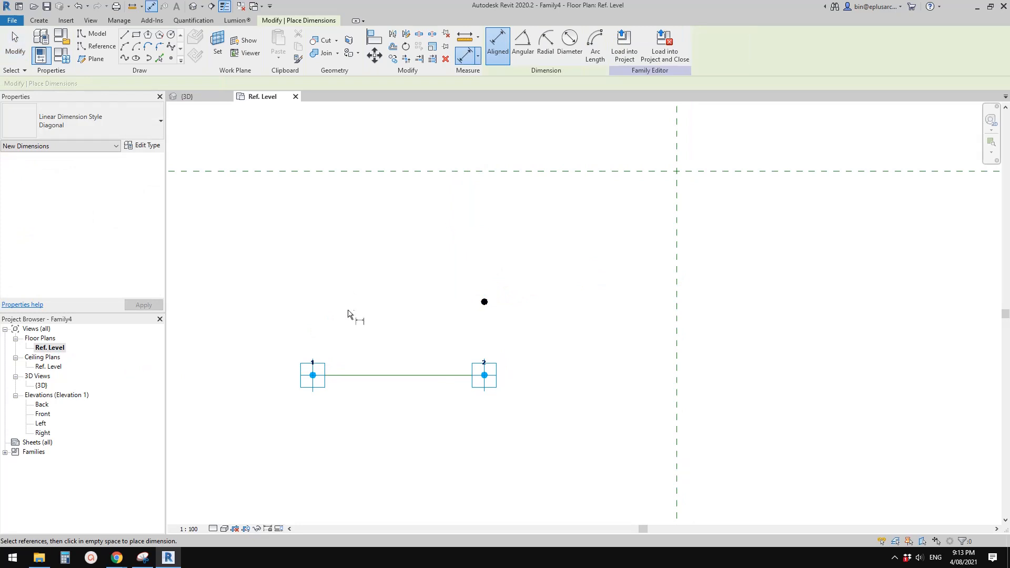
click(313, 375)
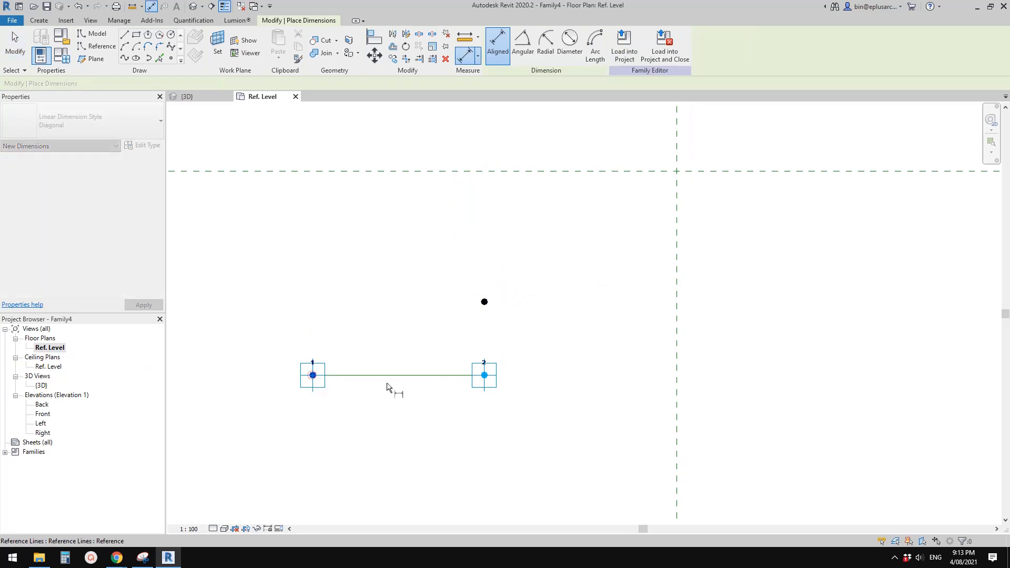
click(484, 375)
click(405, 436)
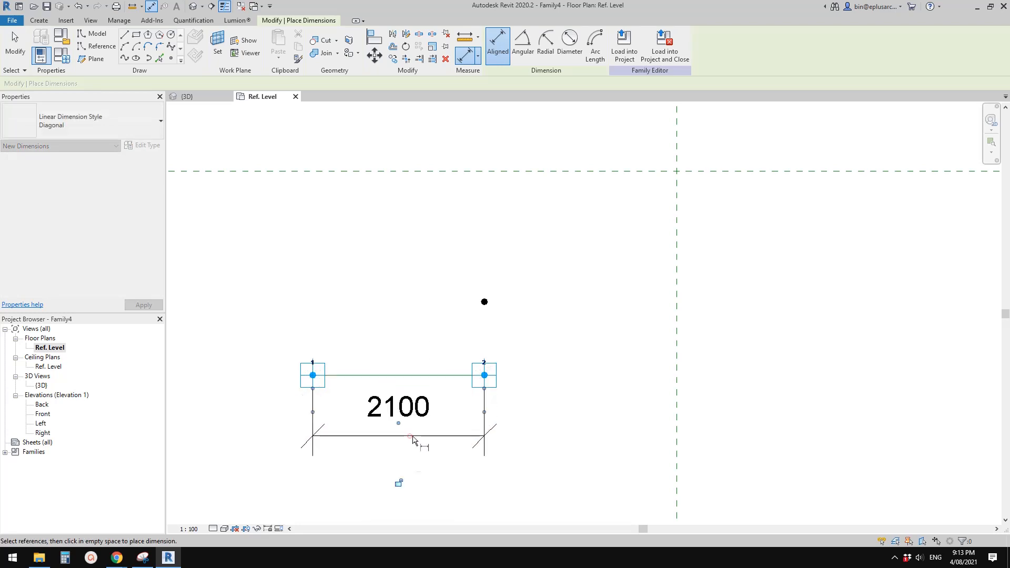
key(Escape)
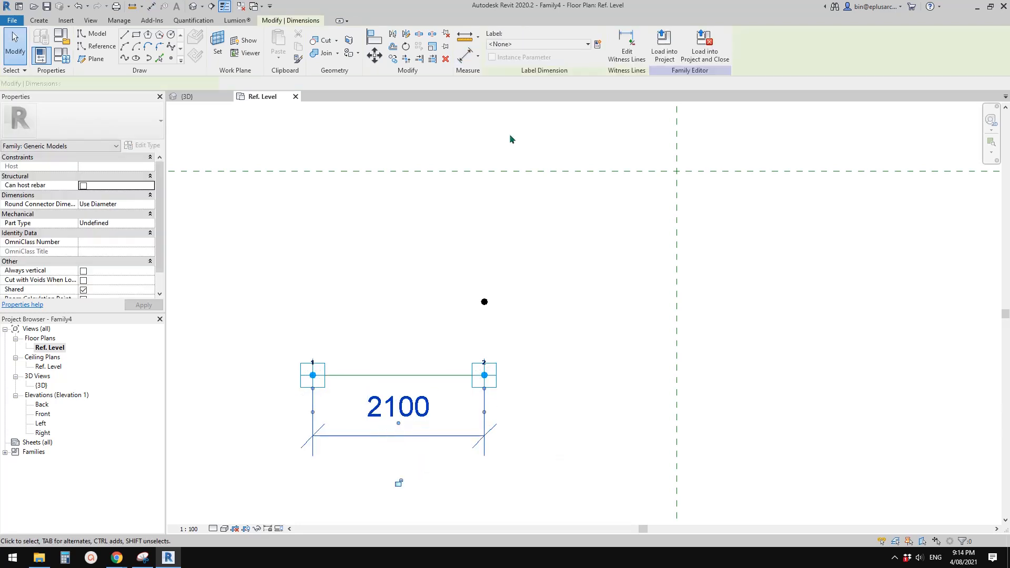
Label the dimension between points 1 and 2 with a new instance reporting parameter named RP.
click(597, 43)
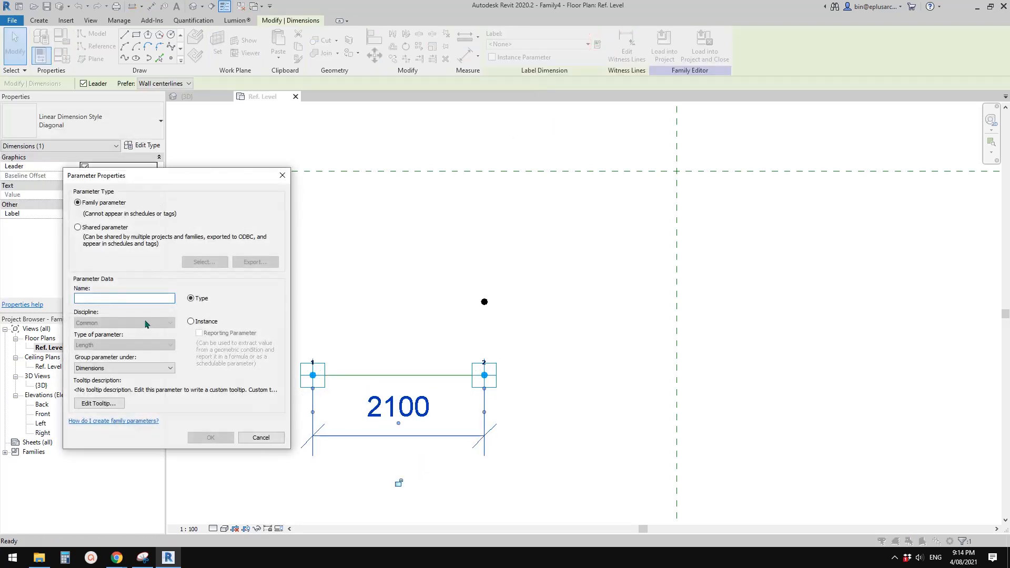
text(RP)
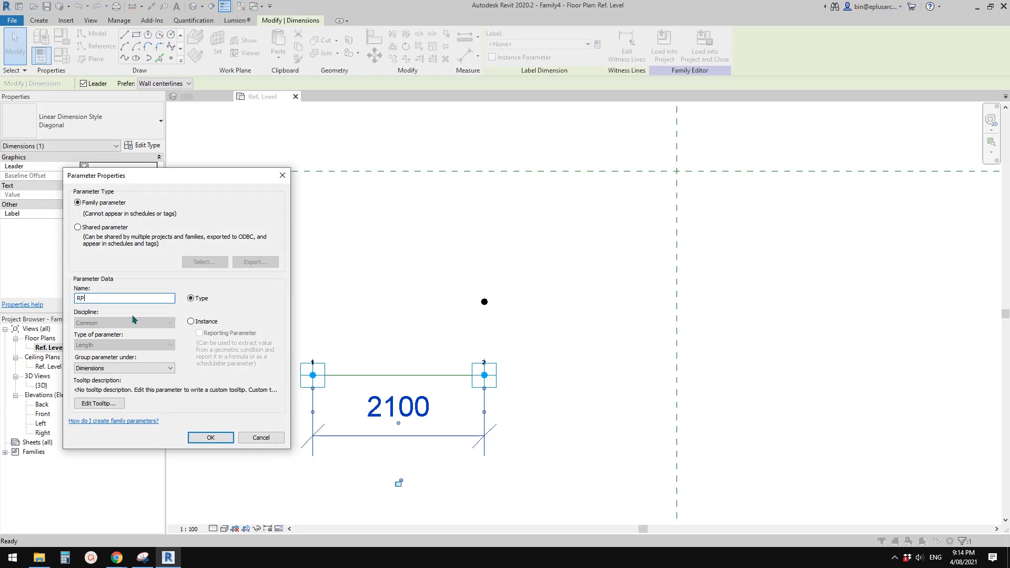
click(191, 322)
click(199, 333)
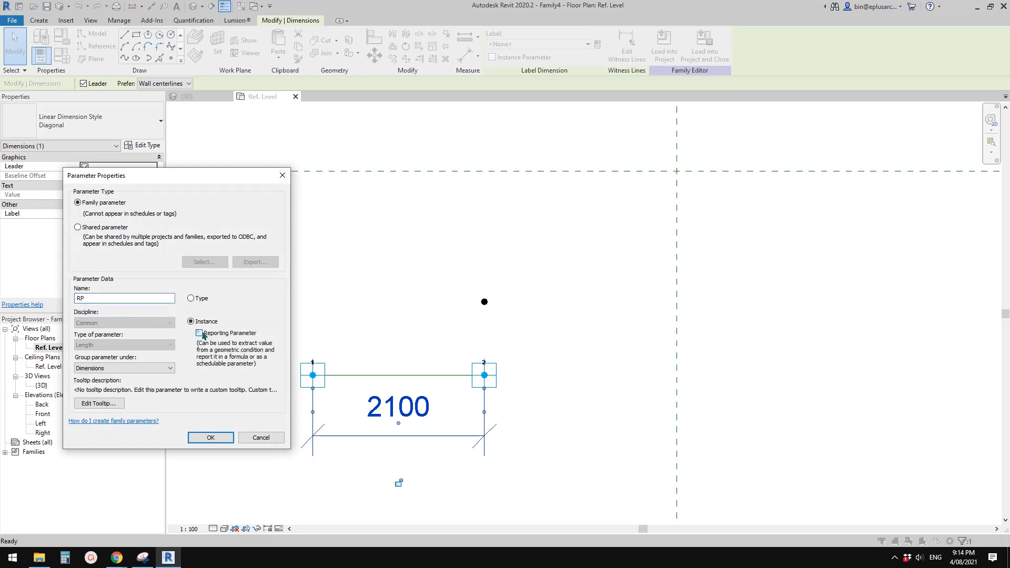
click(212, 438)
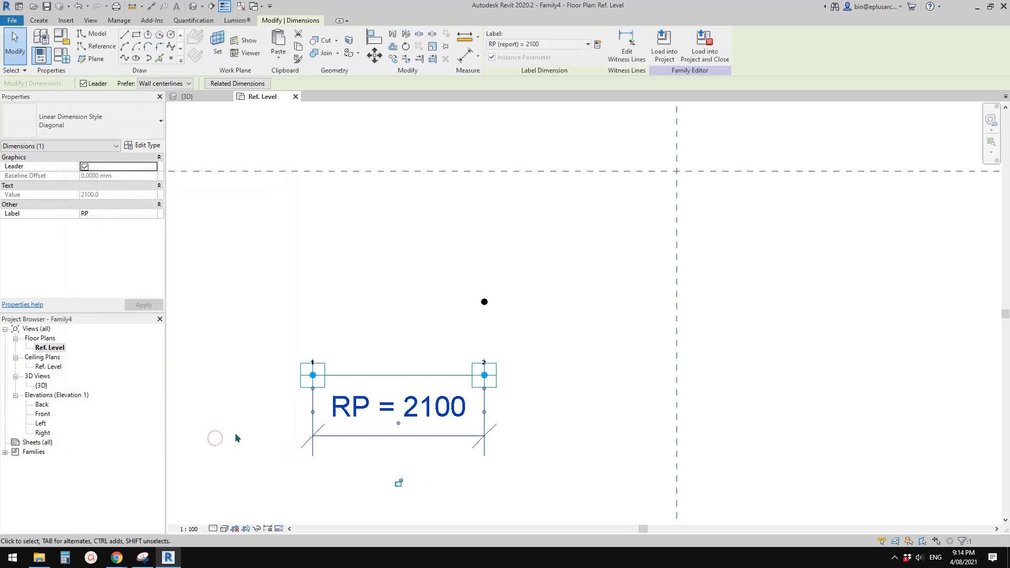
In the 3D view, associate the hosted reference point's offset with a new instance parameter named OFS.
click(193, 6)
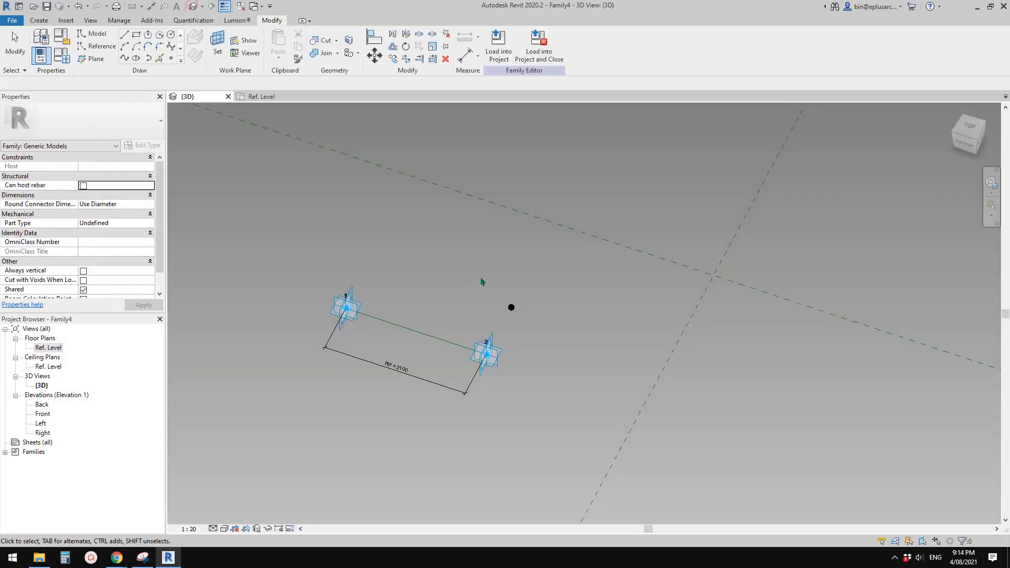
shift+middle_drag(482, 282, 465, 301)
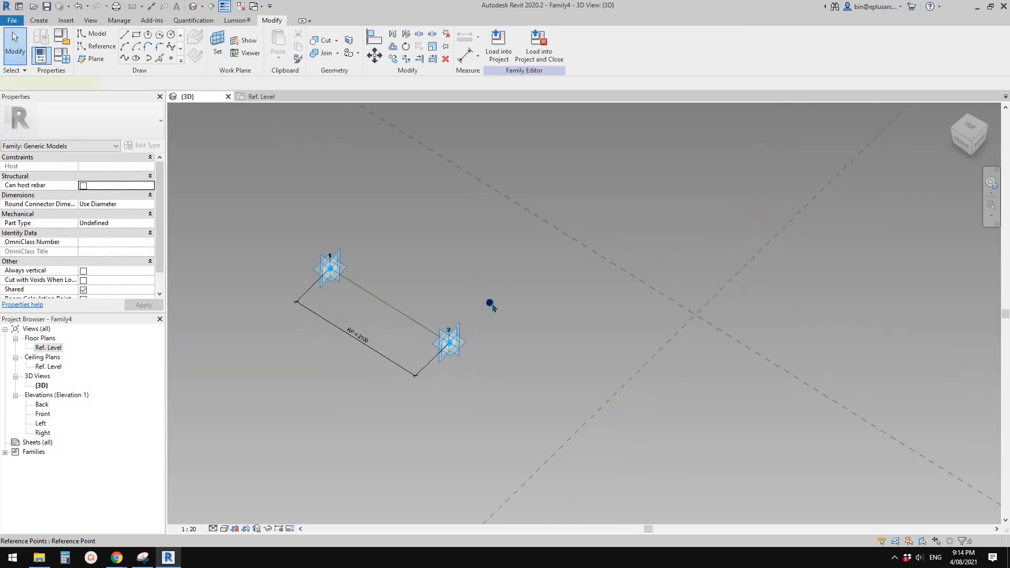
click(490, 304)
scroll(371, 240, up, 1)
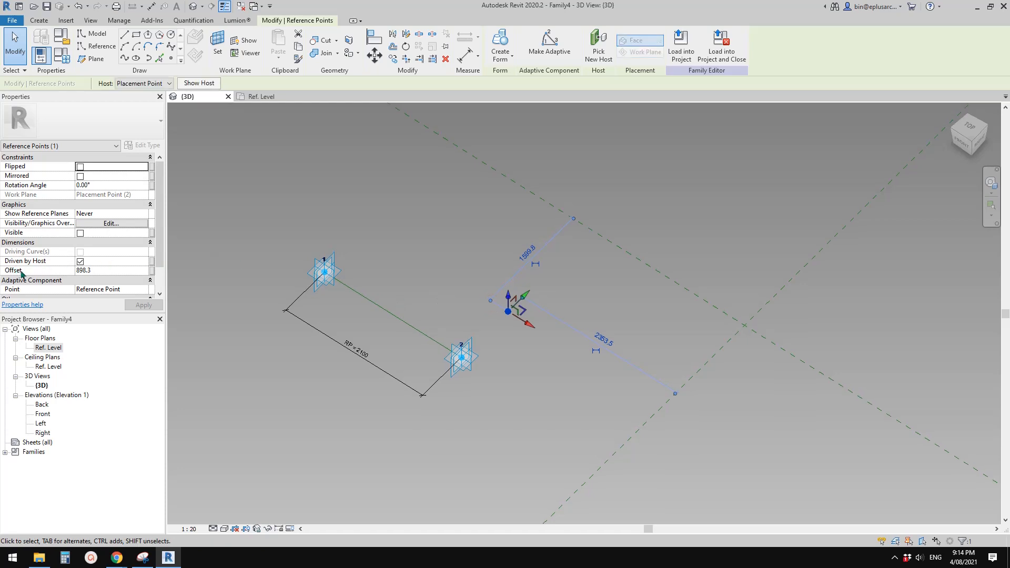
click(152, 271)
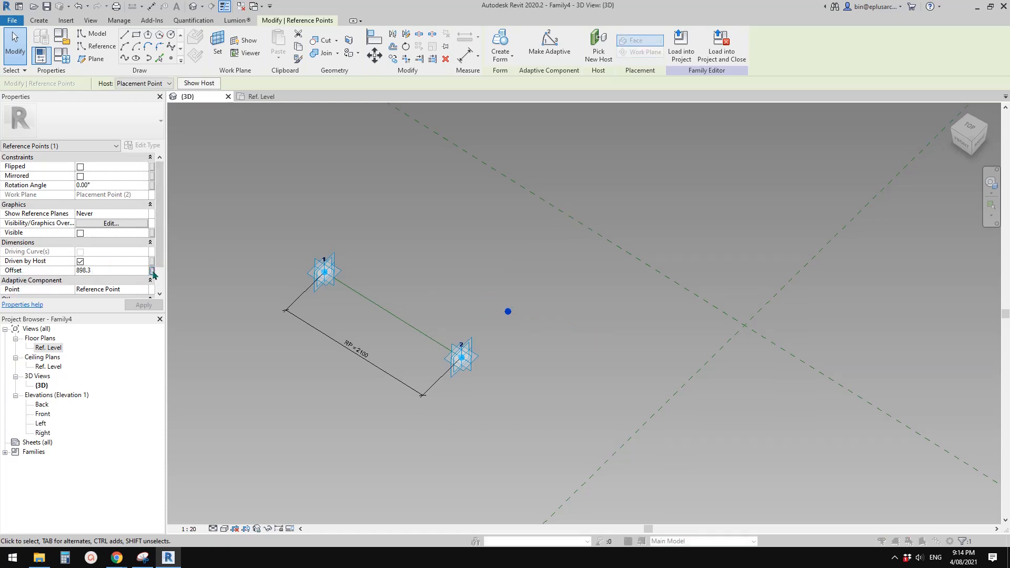
click(183, 441)
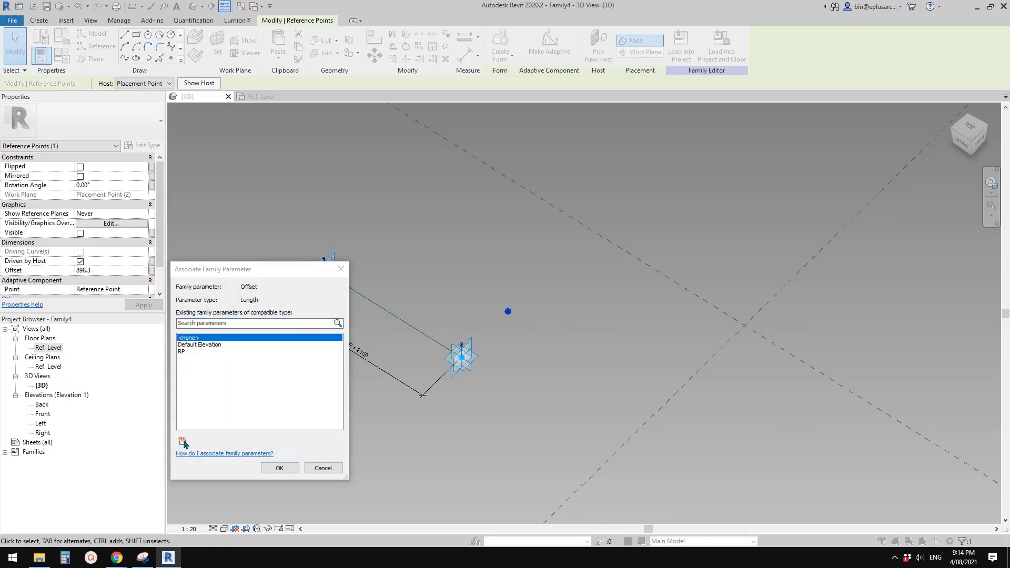
text(OFS)
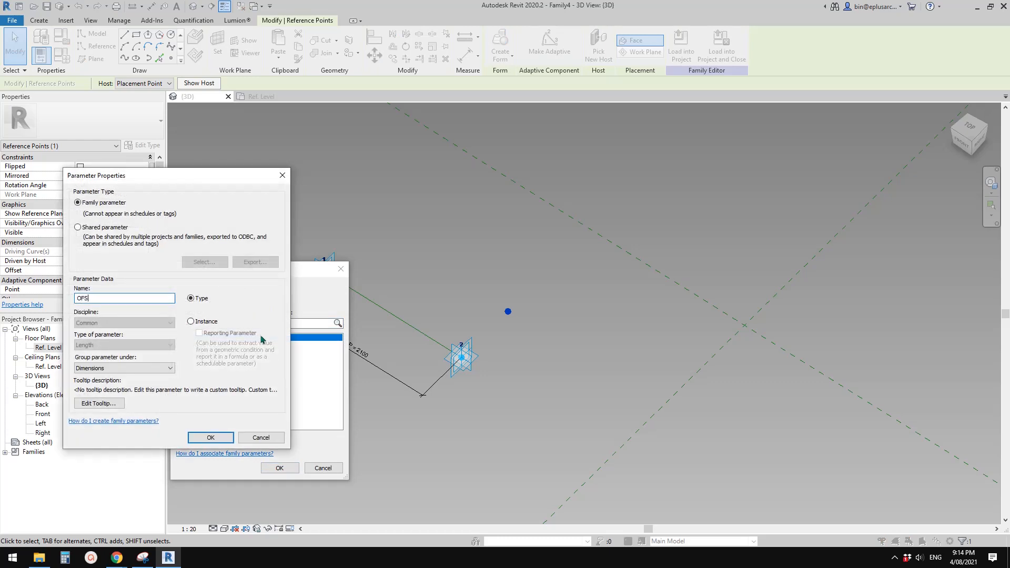
click(199, 322)
click(211, 437)
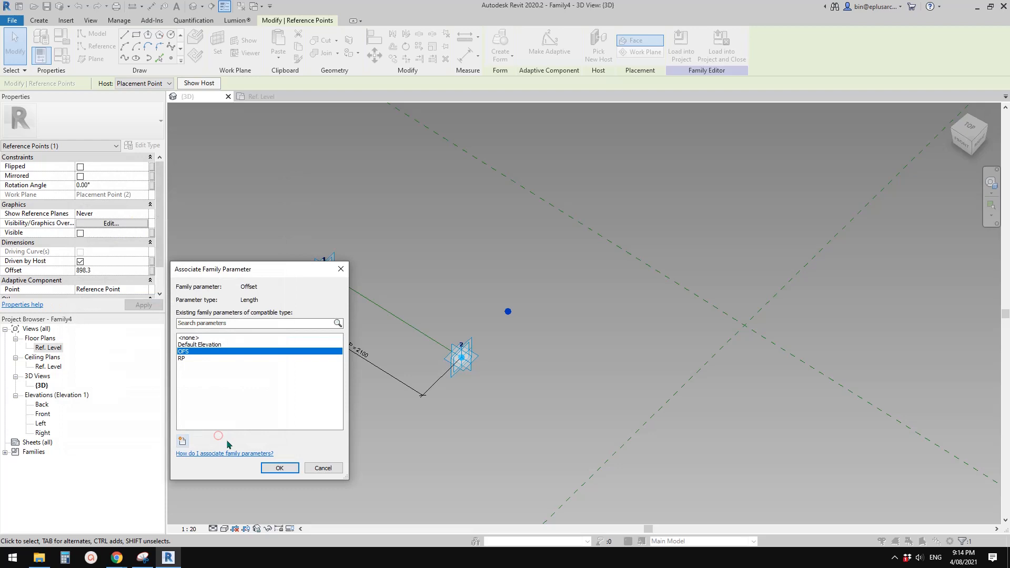
click(278, 469)
Switch to Snipping Tool, circle the RP/√3 expression beside the right triangle, and return to Revit.
key(alt+Tab)
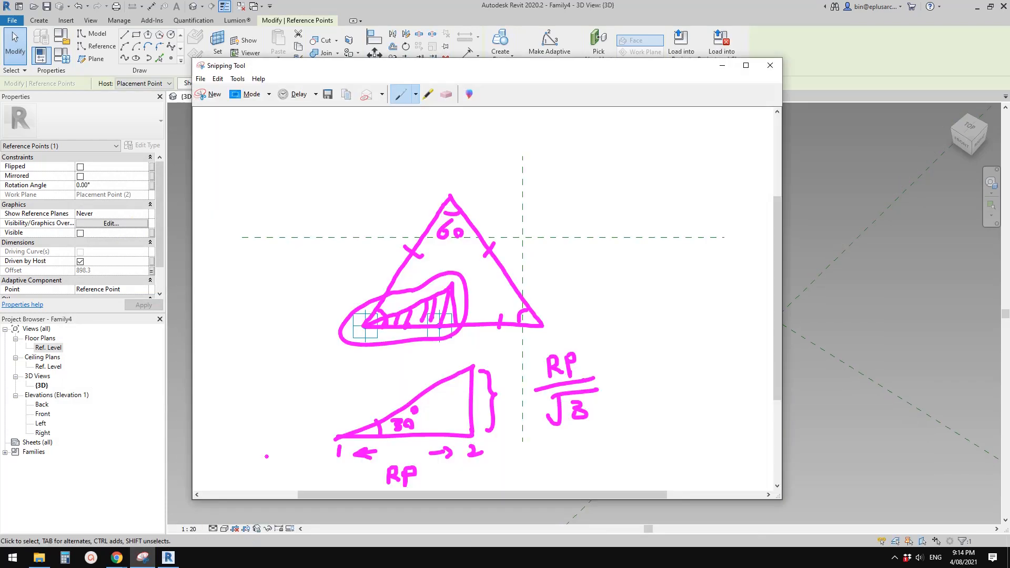
mouse_move(601, 343)
mouse_down()
mouse_move(531, 348)
mouse_move(568, 437)
mouse_move(601, 343)
mouse_up()
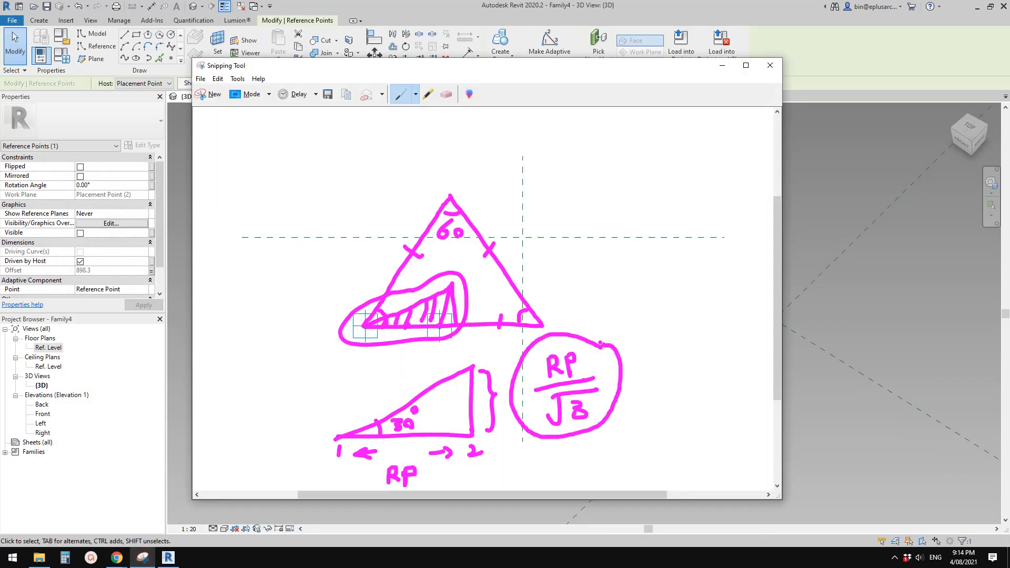
click(184, 296)
scroll(392, 299, up, 1)
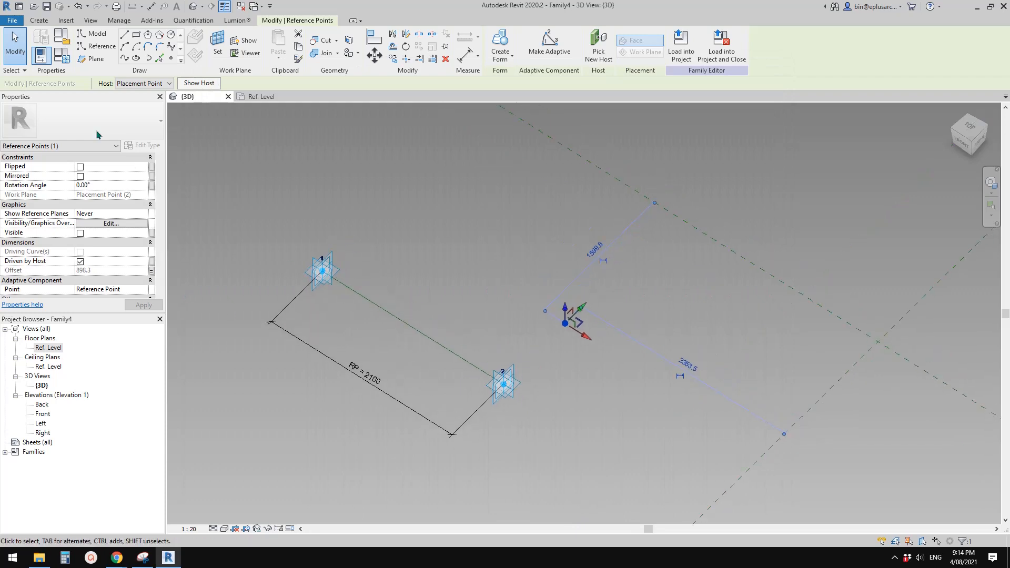
In the family types, set the OFS formula to RP / sqrt(3) and apply it.
click(66, 62)
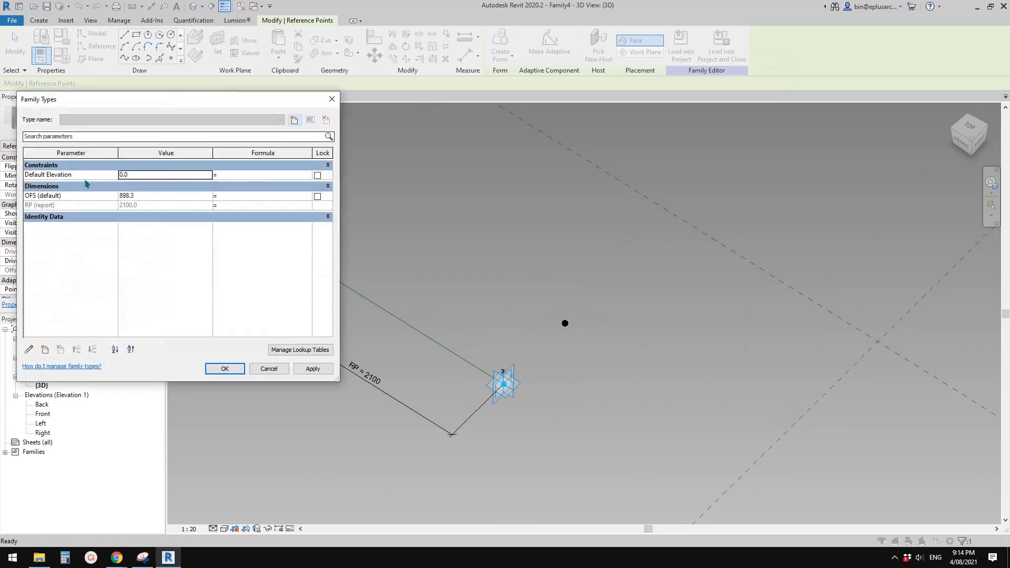
click(224, 196)
text(RP/SQRT(3)
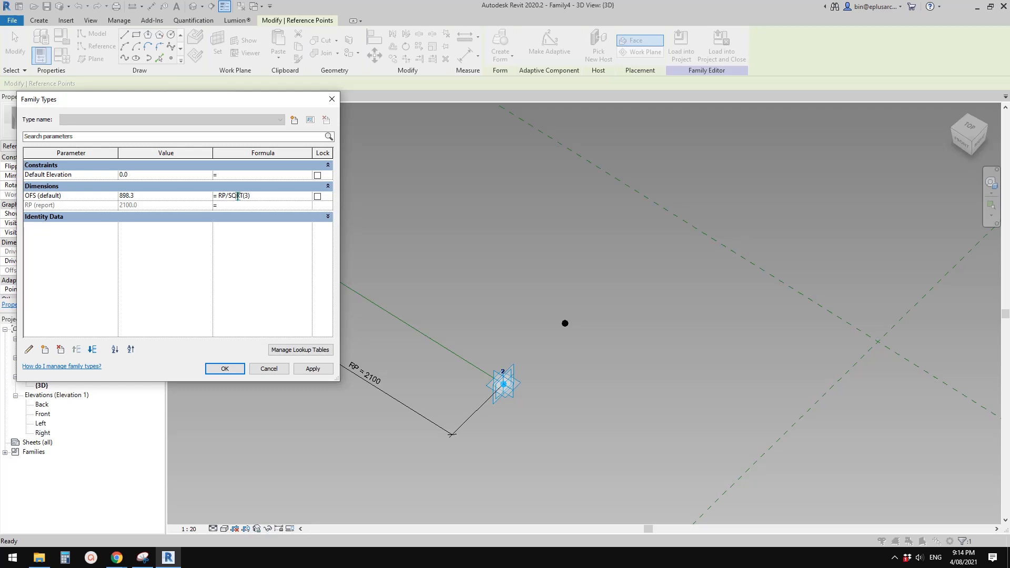
click(313, 368)
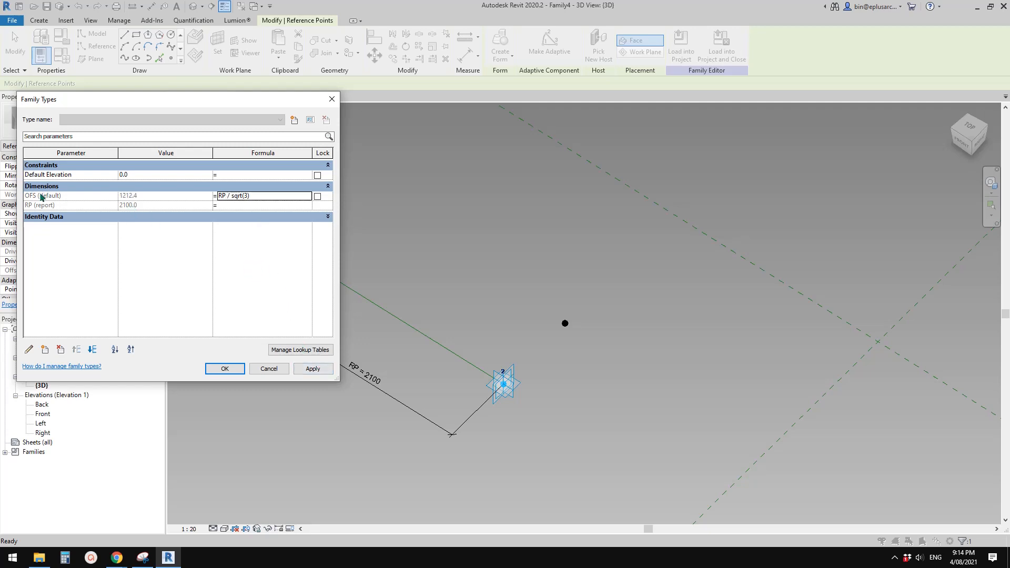
click(313, 369)
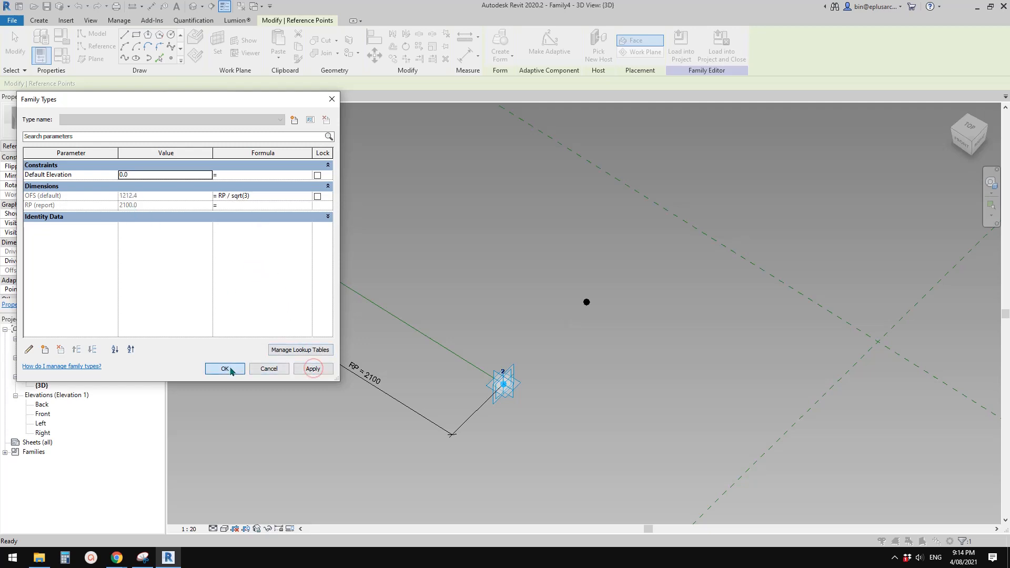
click(225, 369)
Compare the hosted point in the 3D view with the hatched triangle's upper corner in the Snipping Tool sketch, marking that corner with a dot.
shift+middle_drag(588, 302, 556, 300)
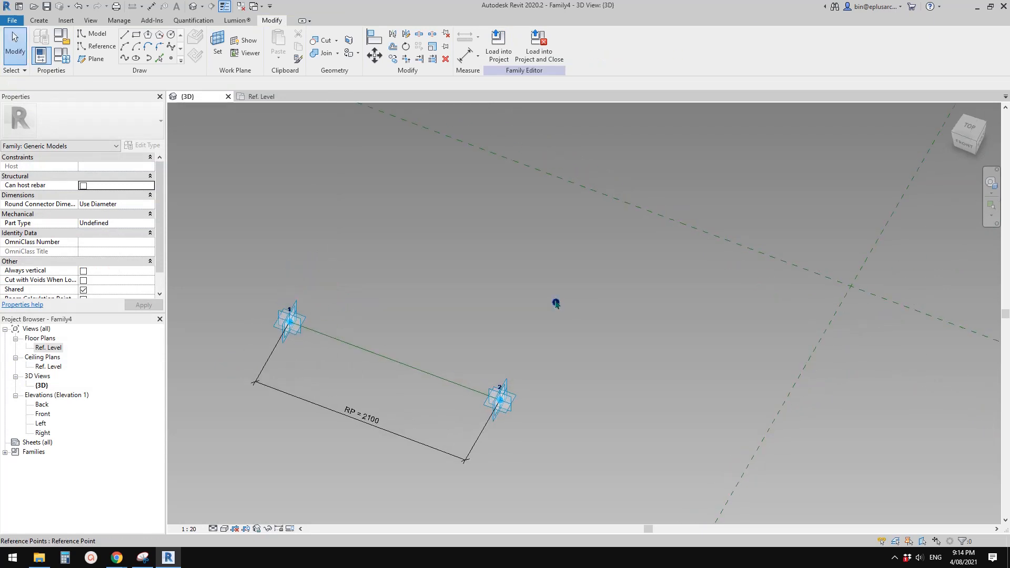
click(143, 557)
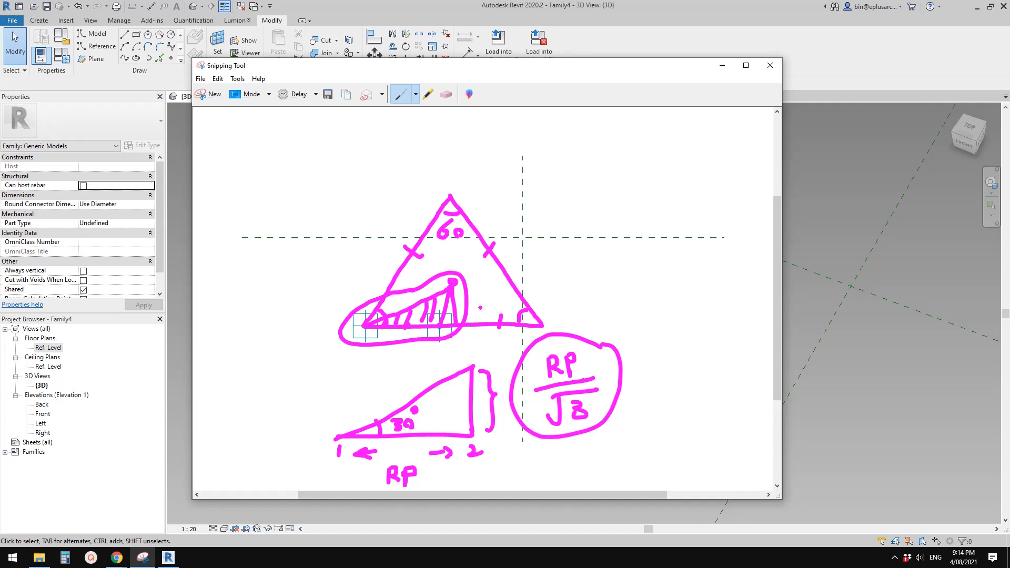
click(839, 309)
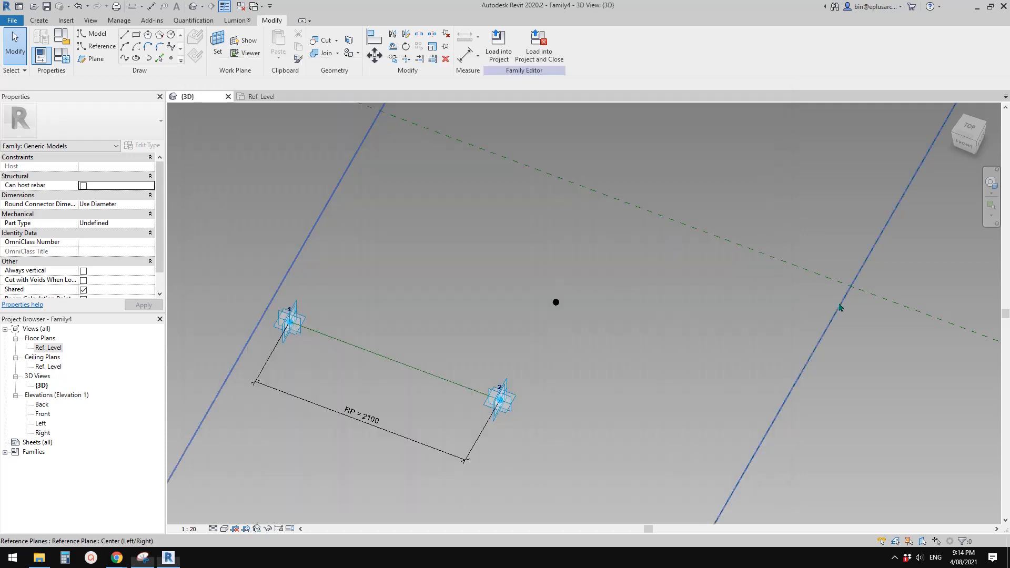
shift+middle_drag(536, 368, 558, 306)
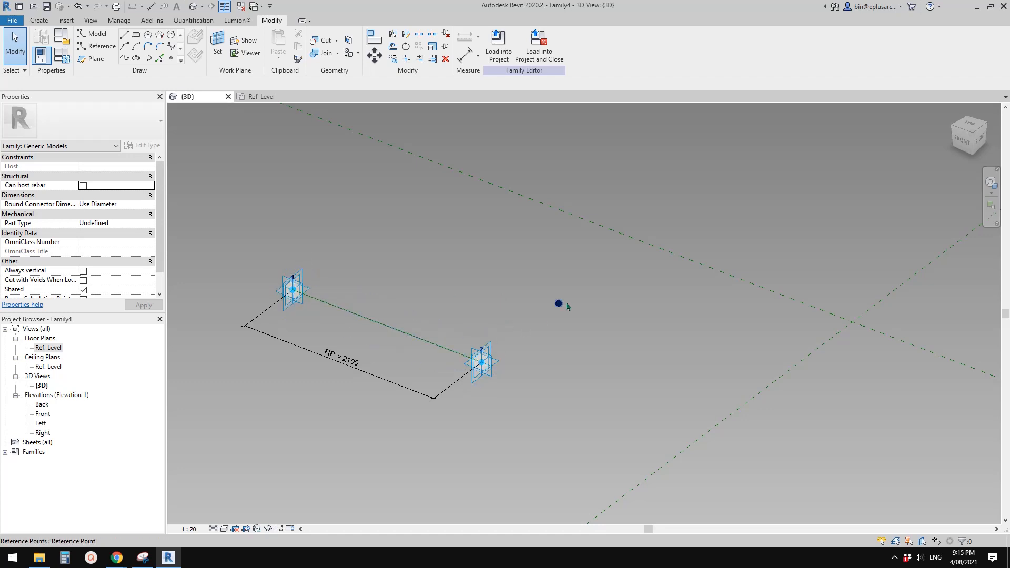
shift+middle_drag(542, 306, 602, 331)
In Snipping Tool, capture the 3D view and sketch a large triangle with corner arcs, its base running from point 1 through point 2.
click(147, 559)
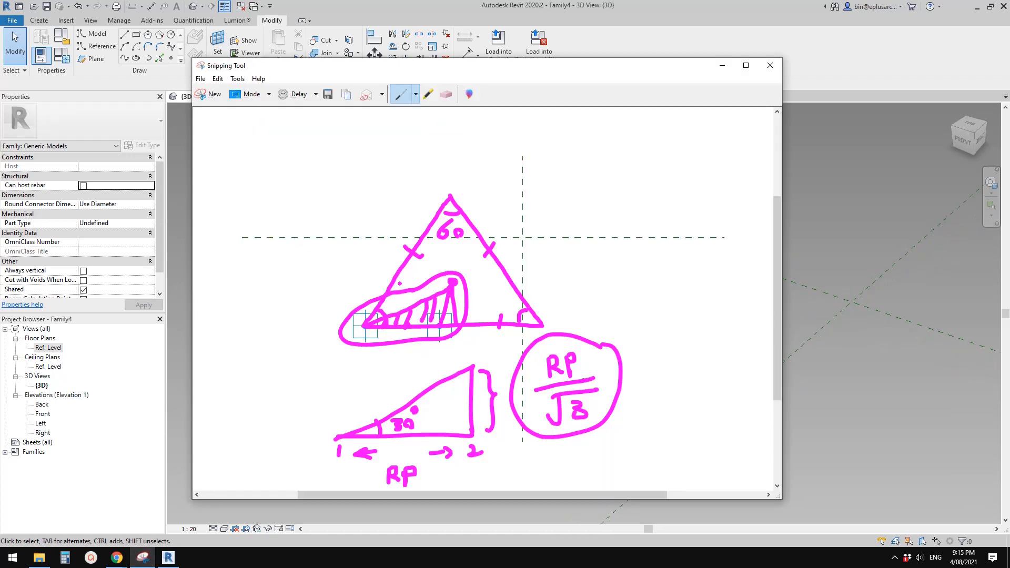
click(212, 97)
drag(251, 132, 805, 468)
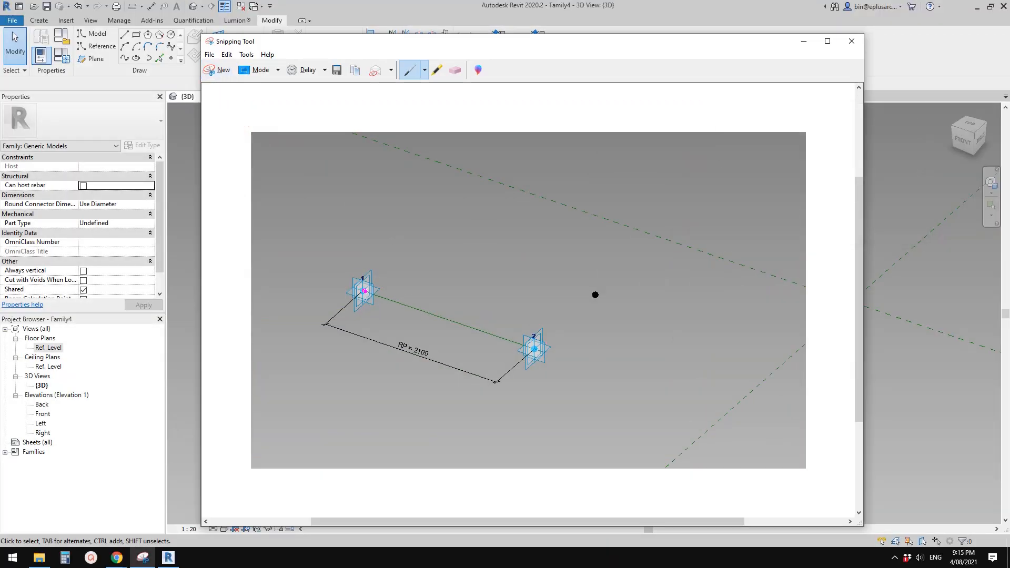
drag(365, 291, 689, 398)
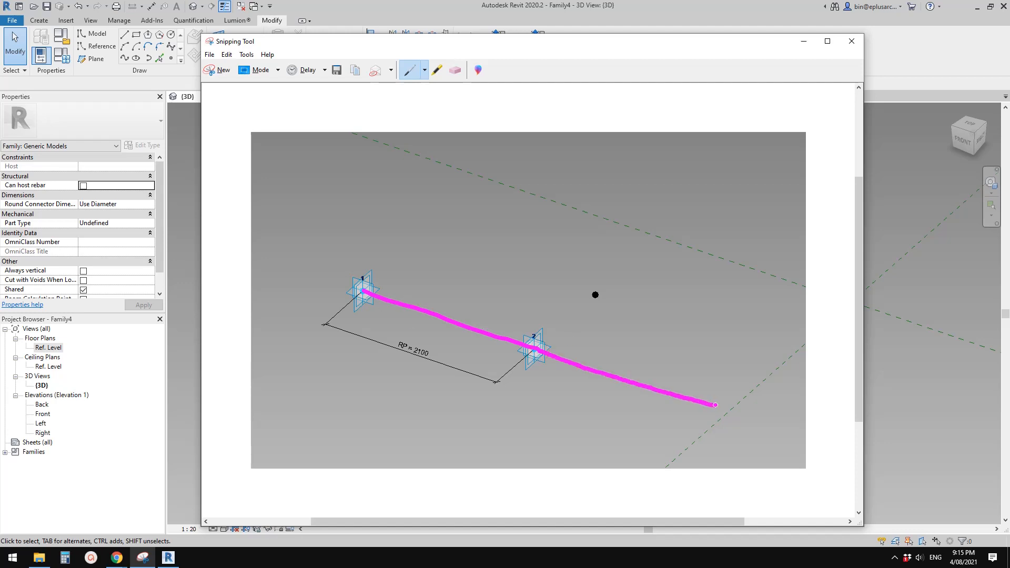
mouse_move(364, 290)
mouse_down()
mouse_move(676, 198)
mouse_move(715, 394)
mouse_up()
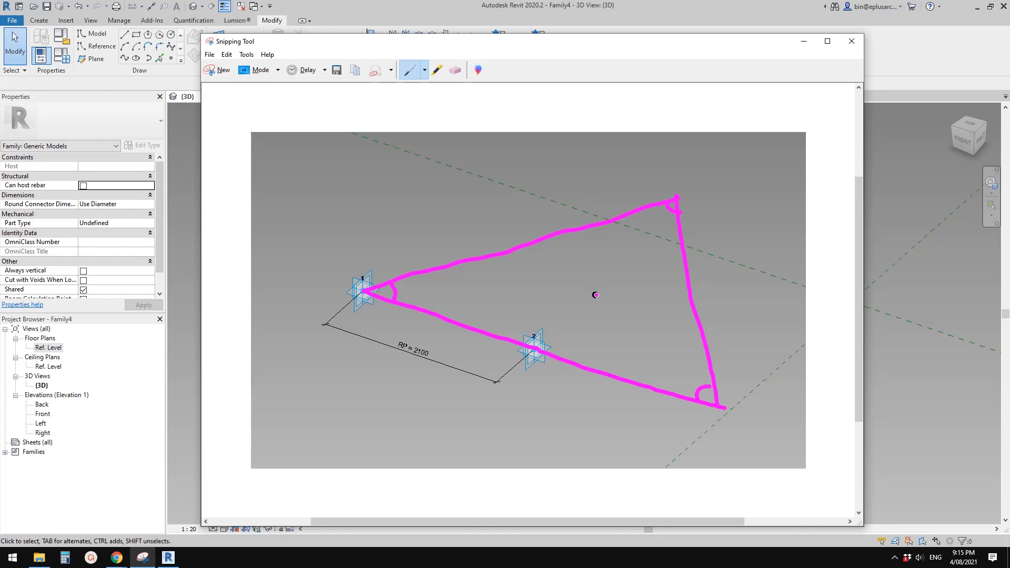
Draw a vertical line up from the hosted point and connect a raised spot on it to points 1 and 2.
drag(596, 294, 590, 166)
drag(585, 261, 539, 345)
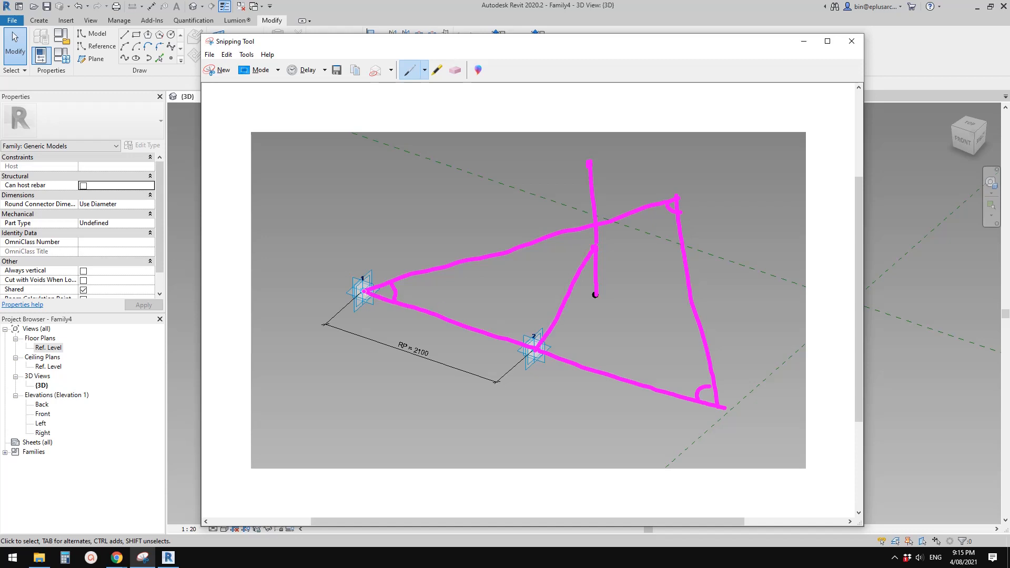
drag(373, 291, 556, 258)
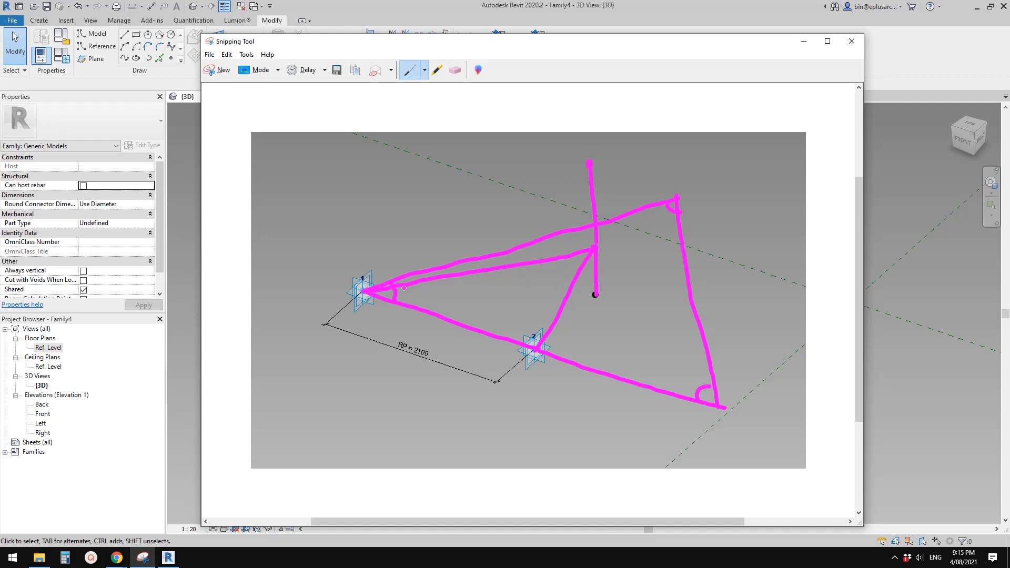
Hatch the small triangle between point 1, point 2 and the raised spot on the vertical line.
mouse_move(453, 278)
mouse_down()
mouse_move(440, 303)
mouse_move(454, 318)
mouse_up()
drag(512, 279, 484, 320)
drag(545, 274, 507, 327)
drag(563, 291, 528, 328)
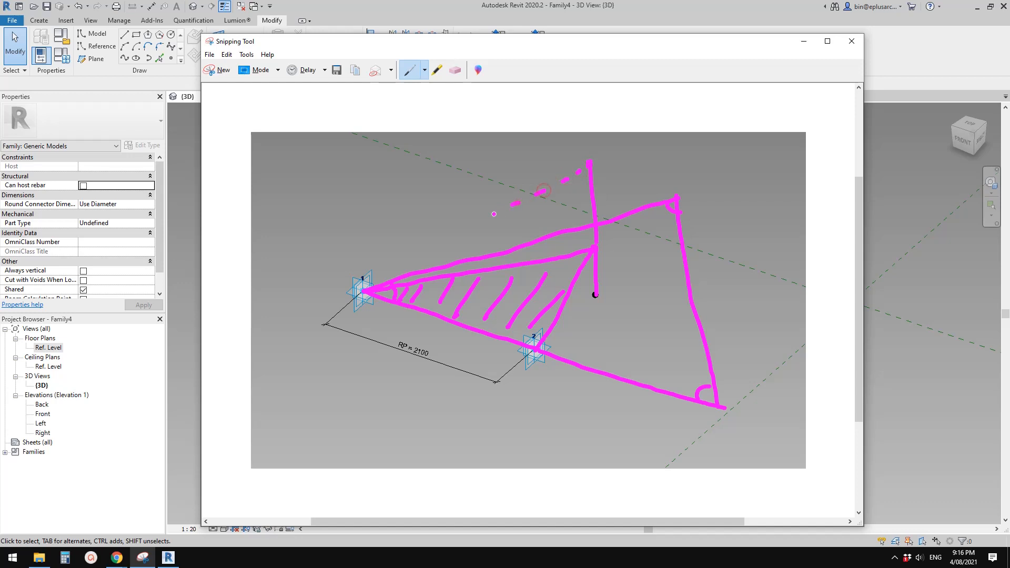
Sketch dashed lines from the vertical line's top towards point 1 and along the hatched triangle's upper edge, with dots along the lines.
drag(491, 217, 433, 252)
drag(426, 255, 418, 259)
drag(475, 262, 486, 262)
drag(498, 261, 583, 257)
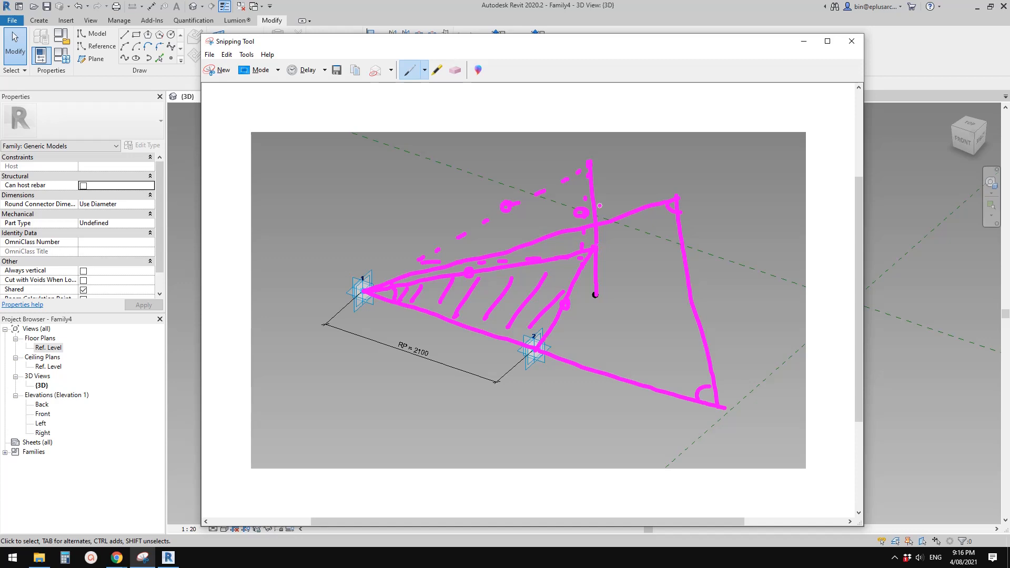
Switch back to Revit, place a reference point on the hosted point's horizontal plane and raise it to an offset of about 543.
click(909, 260)
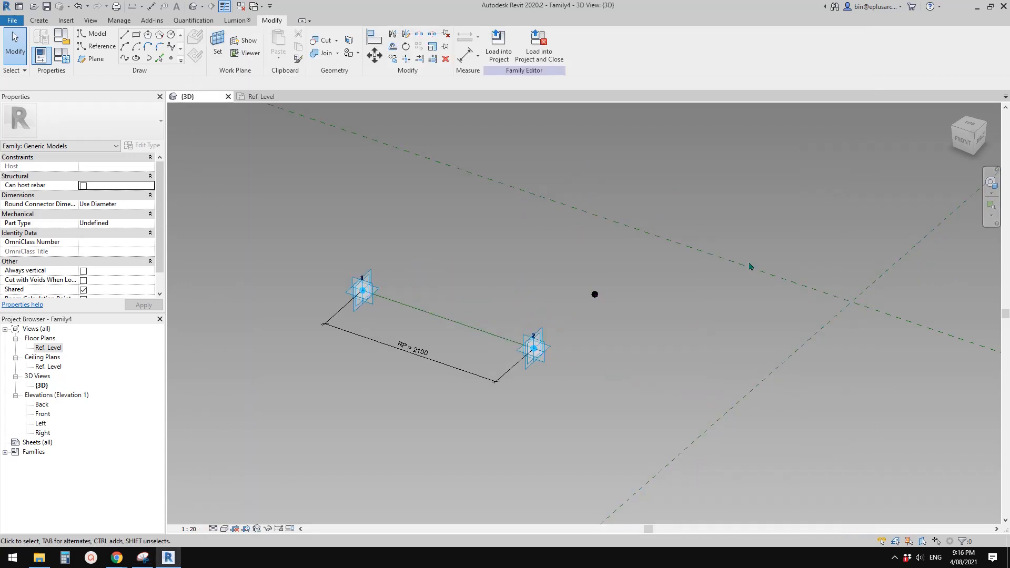
middle_drag(582, 338, 543, 336)
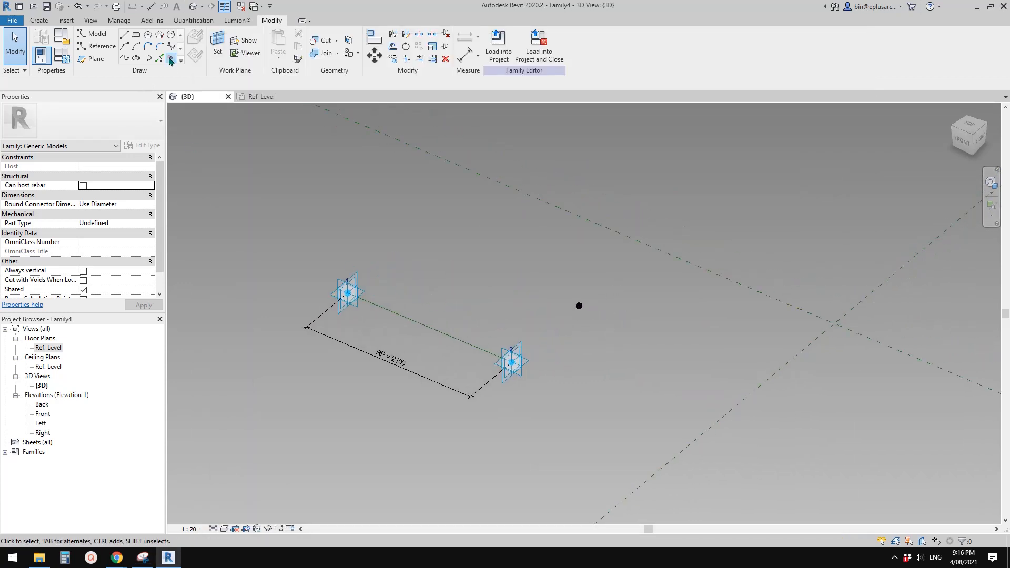
click(171, 58)
click(217, 45)
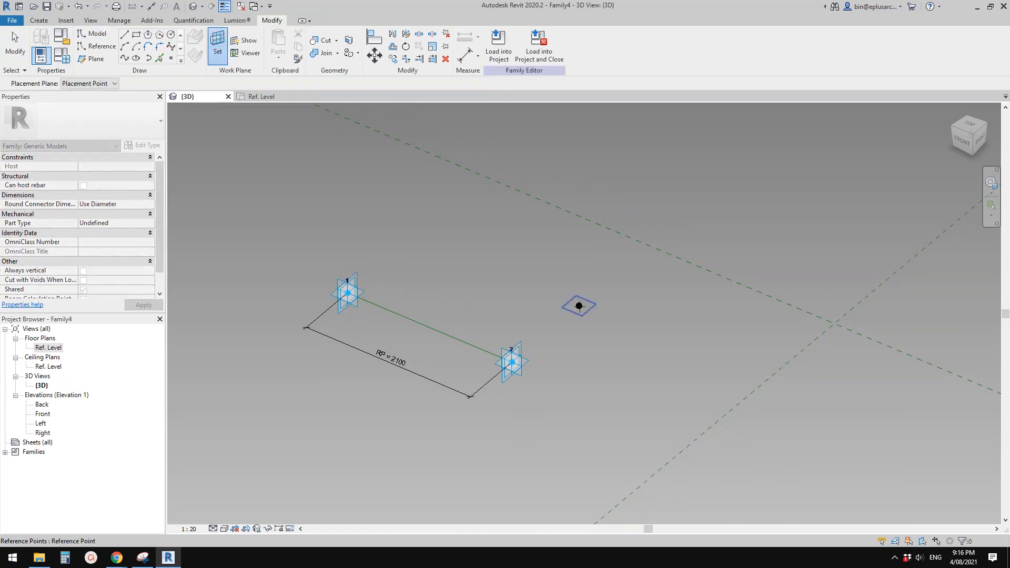
click(580, 306)
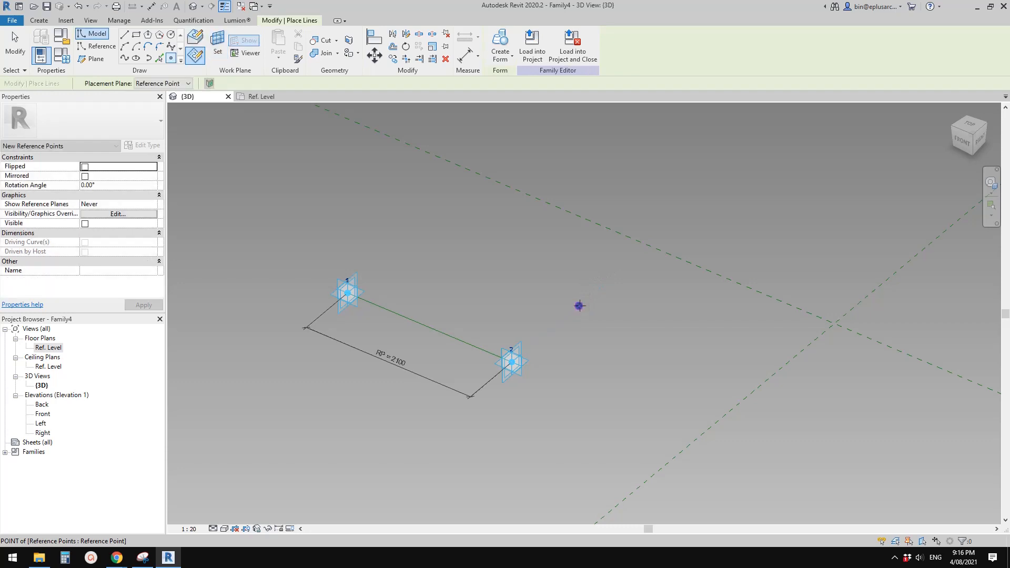
click(581, 305)
click(524, 314)
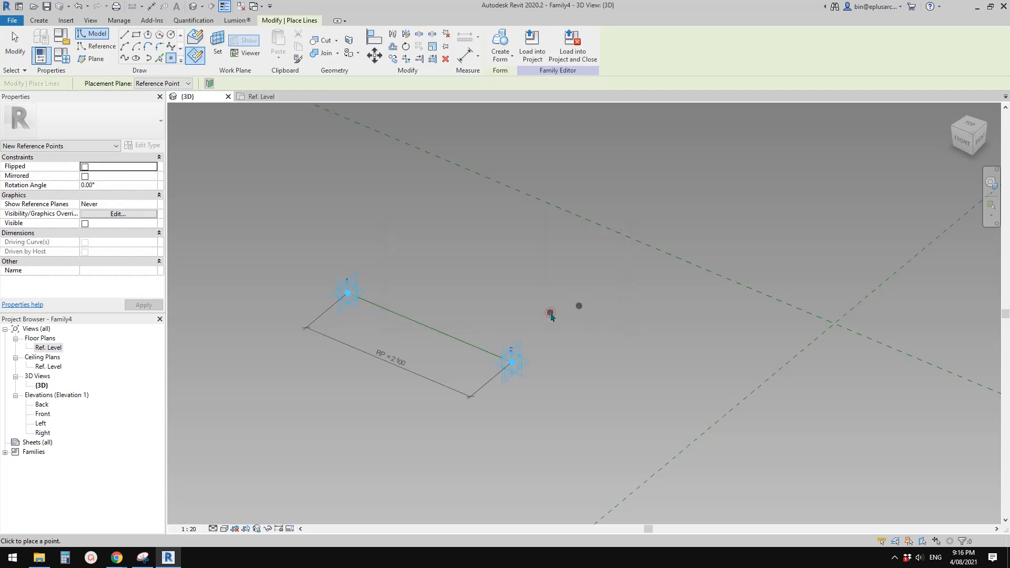
key(Escape)
key(Escape)
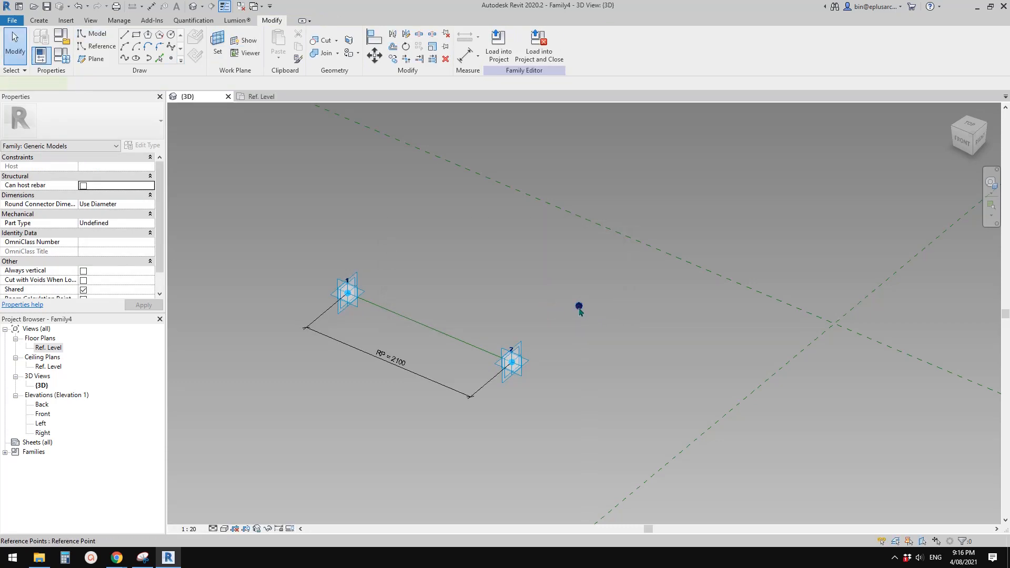
click(580, 306)
drag(580, 286, 572, 243)
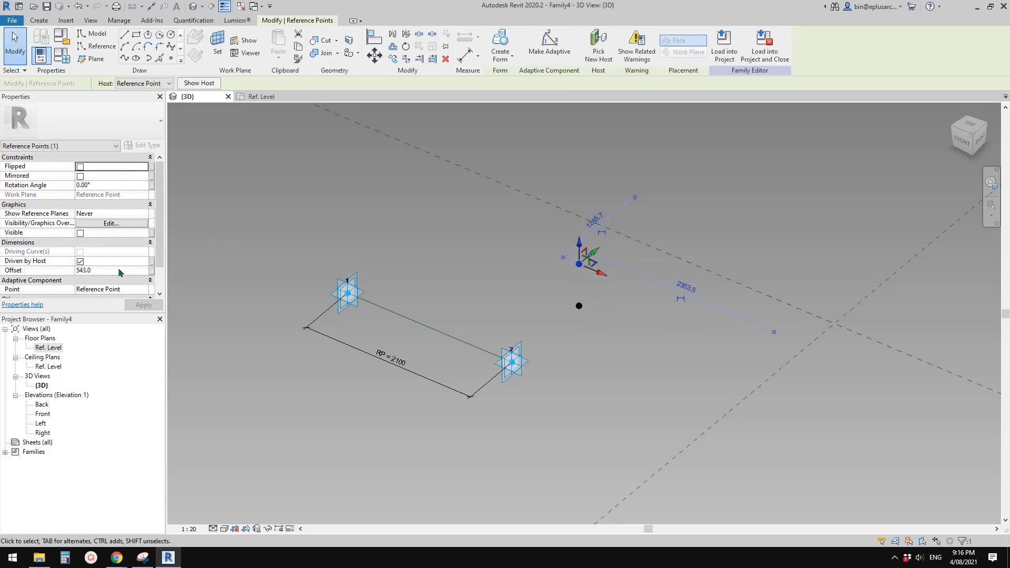
Link the raised point's Offset to a new instance family parameter named H1.
click(151, 271)
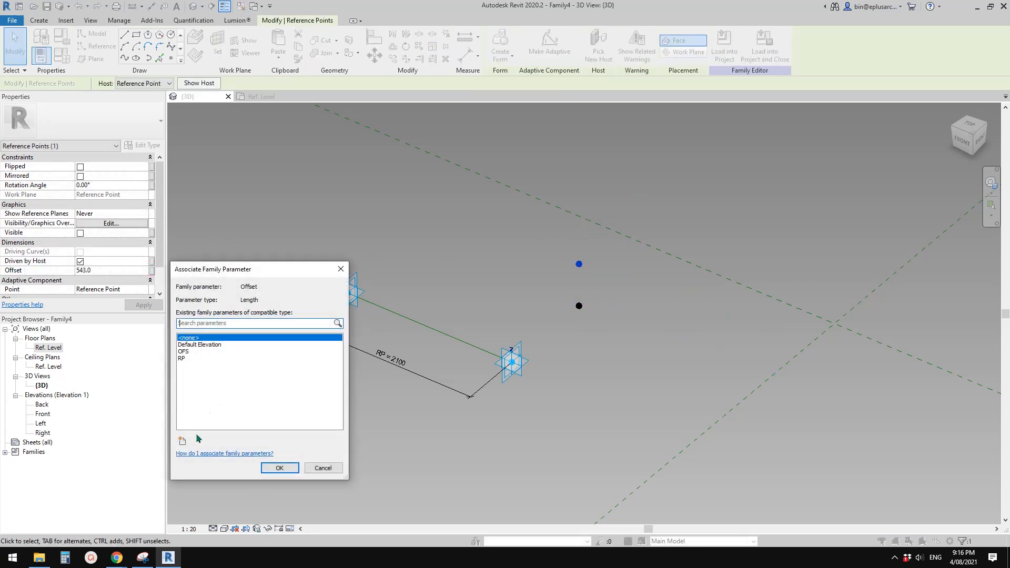
click(184, 441)
text(H1)
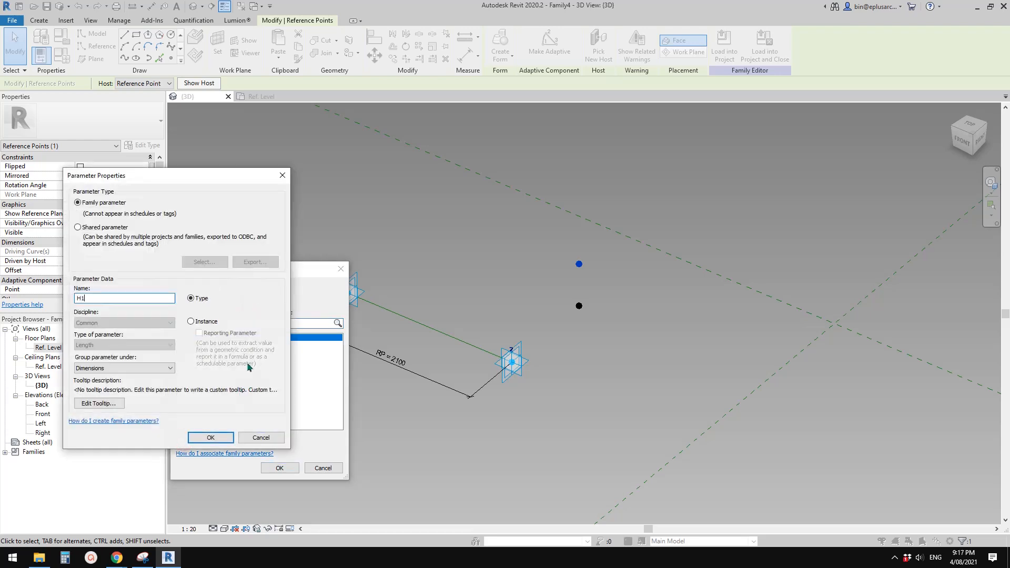
click(191, 321)
click(210, 437)
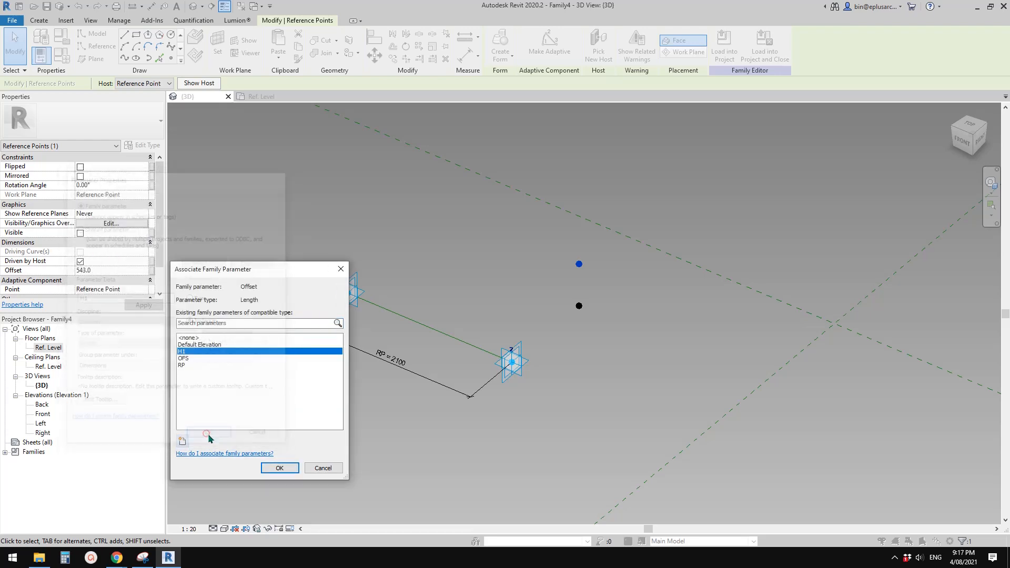
click(278, 468)
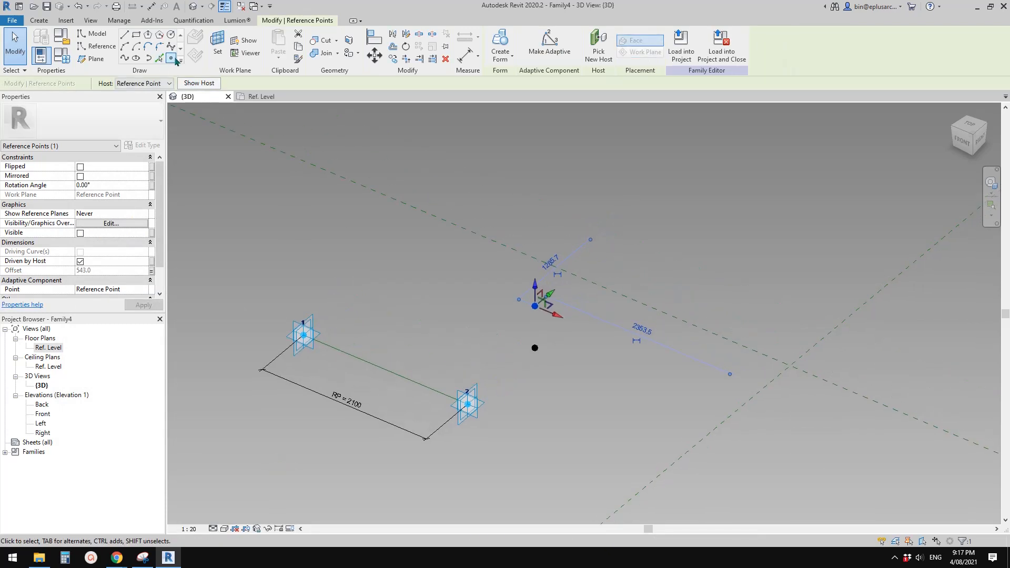
Place another reference point on the H1 point's horizontal plane and raise it to an offset of about 653.
click(171, 58)
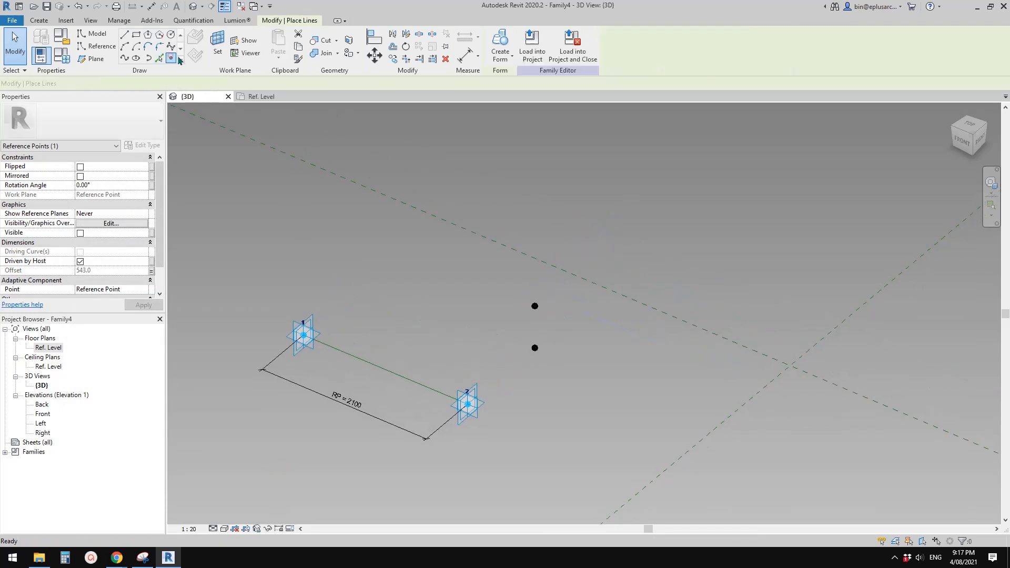
click(217, 43)
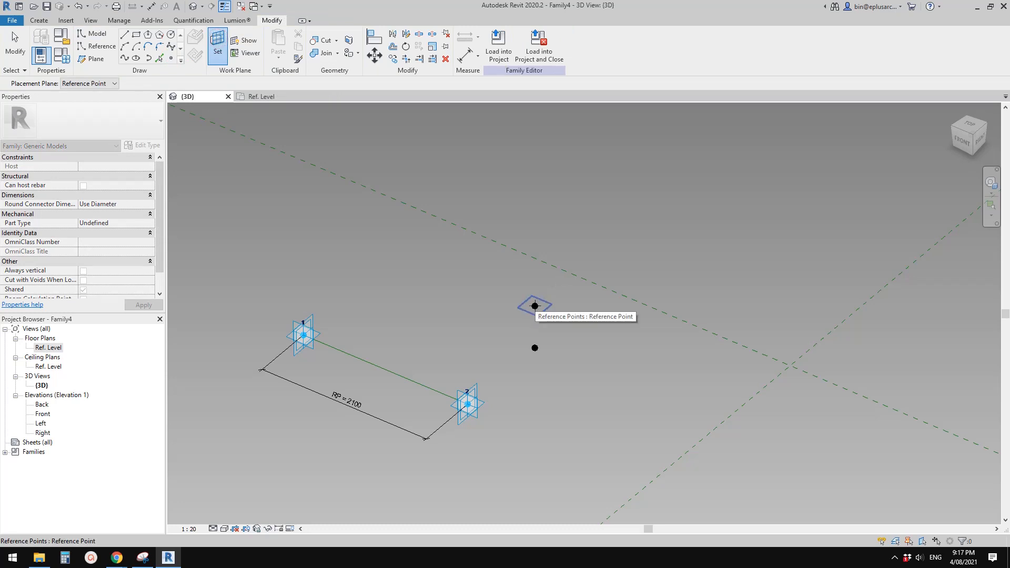
click(536, 307)
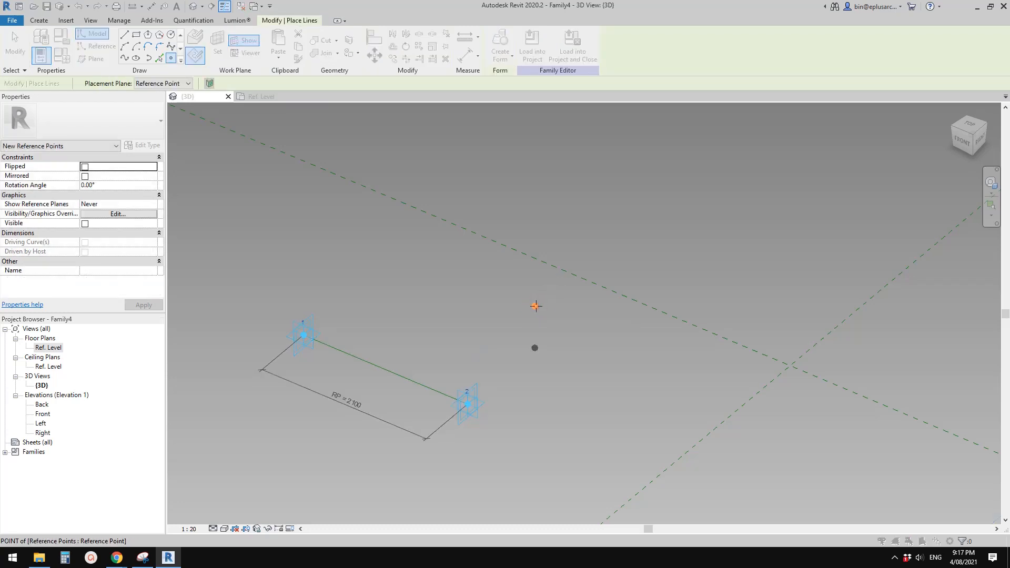
click(535, 307)
click(539, 315)
key(Escape)
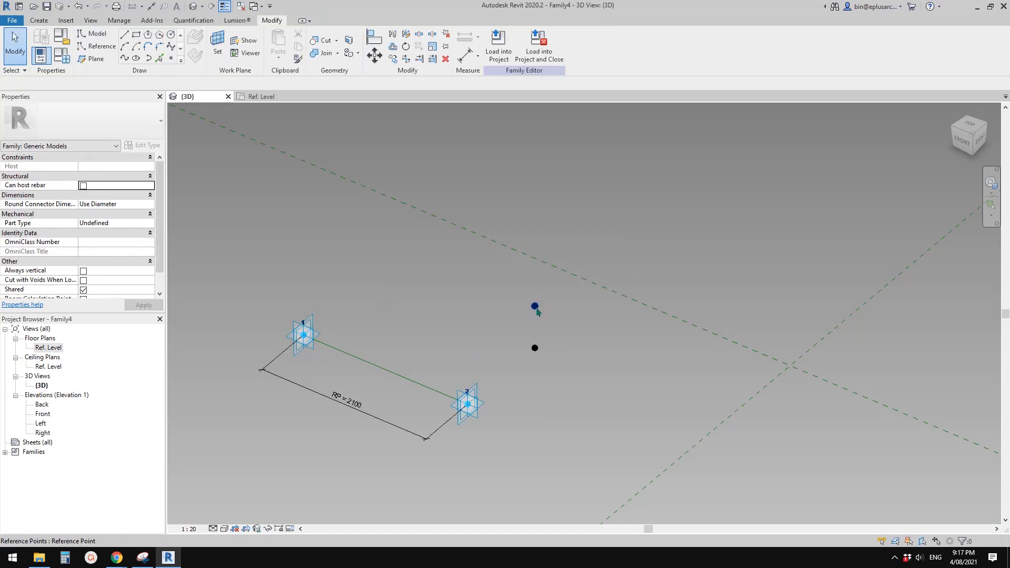
click(535, 306)
click(535, 306)
drag(534, 269, 535, 224)
middle_drag(566, 340, 577, 309)
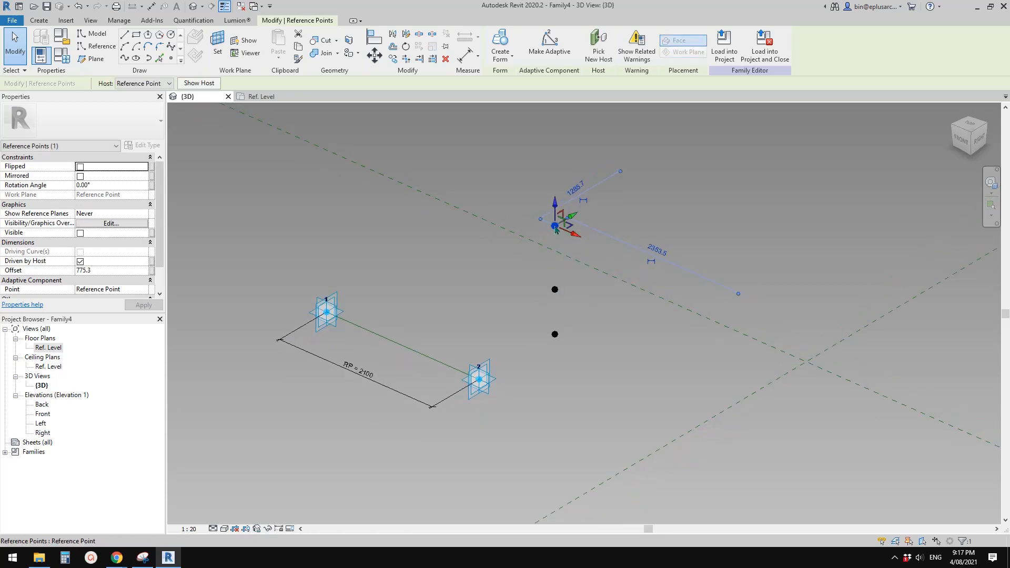
drag(557, 206, 557, 217)
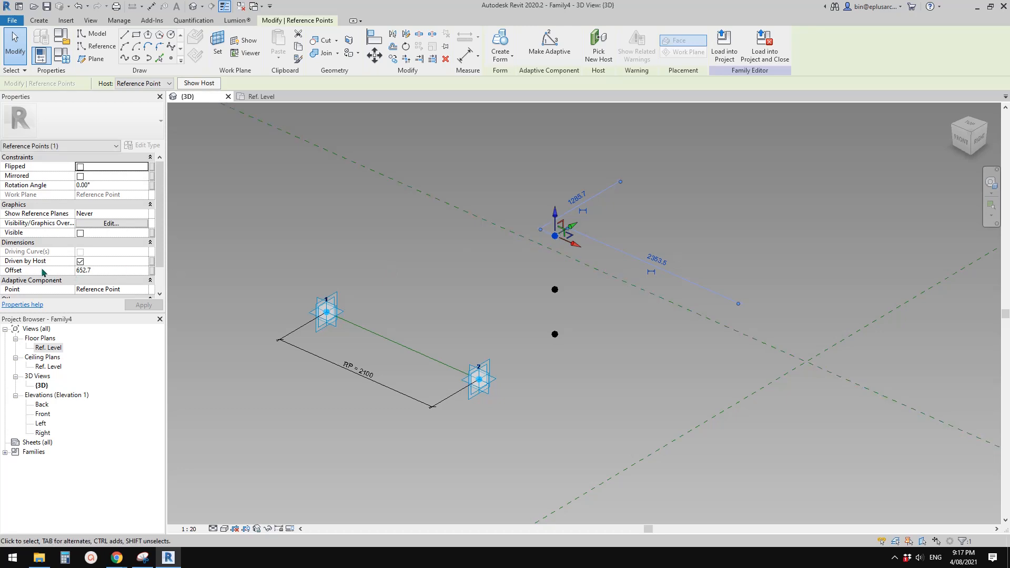
Link the topmost point's Offset to a new instance family parameter named H2.
click(152, 272)
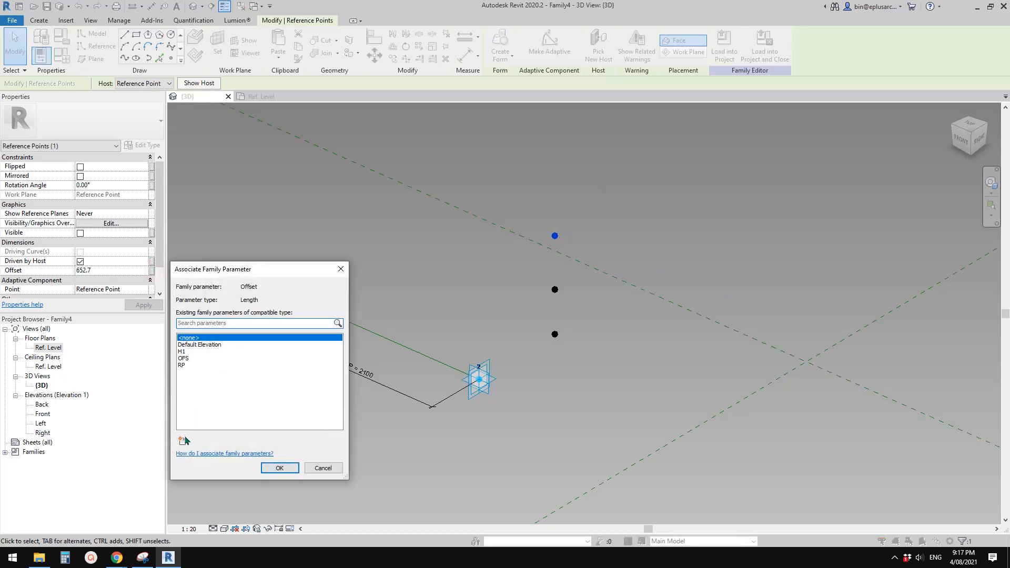
click(183, 441)
text(H)
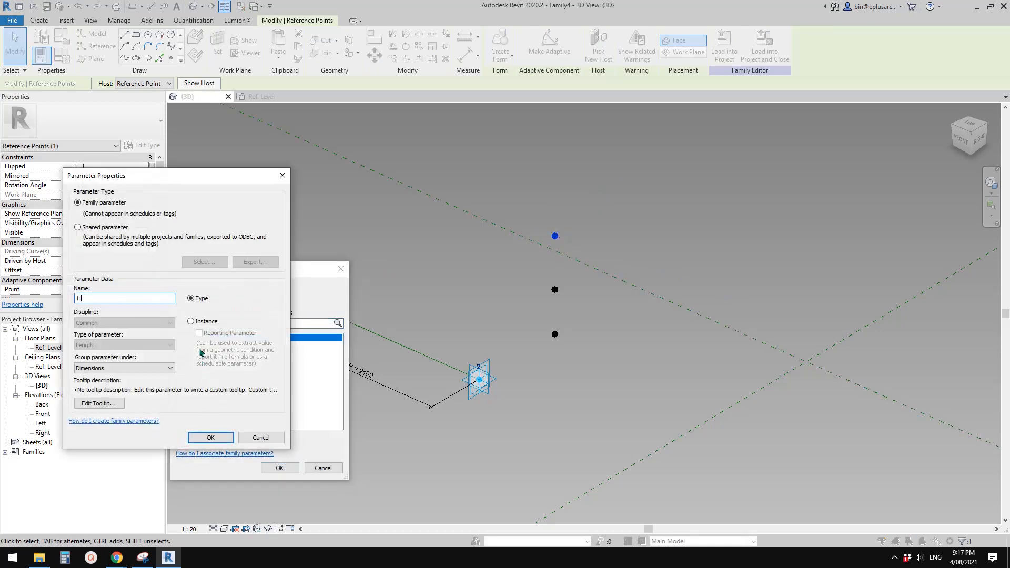
text(2)
click(192, 322)
click(210, 438)
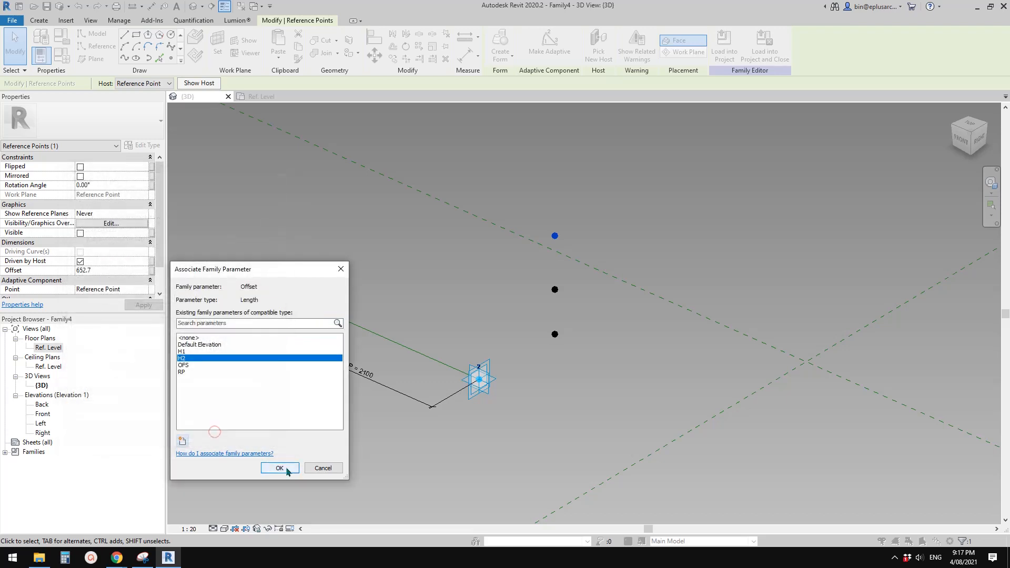
click(279, 467)
Connect the two upper points with a spline through points and turn it into a reference line.
mouse_move(510, 359)
middle_down()
mouse_move(528, 375)
mouse_move(537, 359)
mouse_move(528, 362)
middle_up()
click(631, 352)
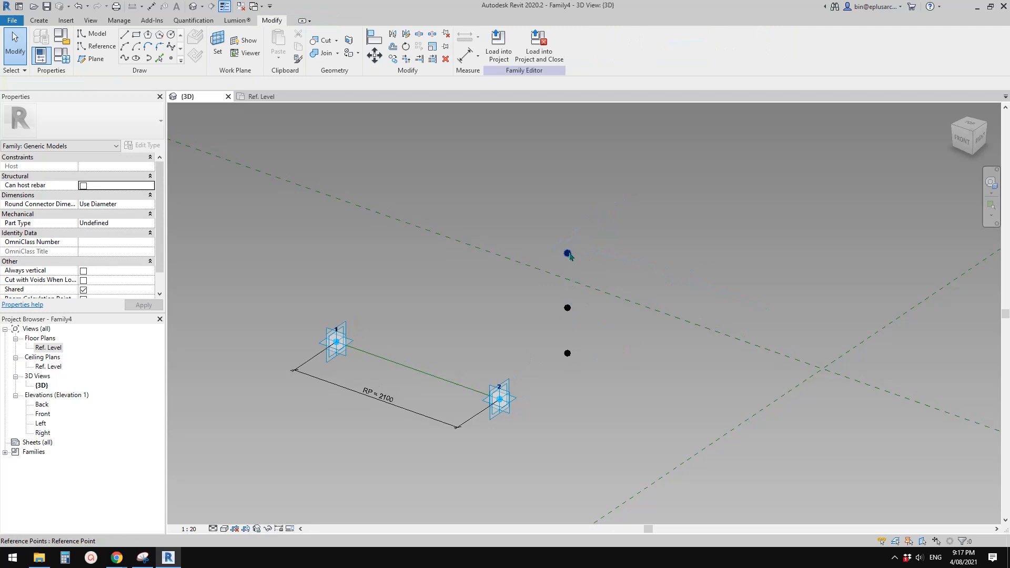
drag(545, 222, 592, 323)
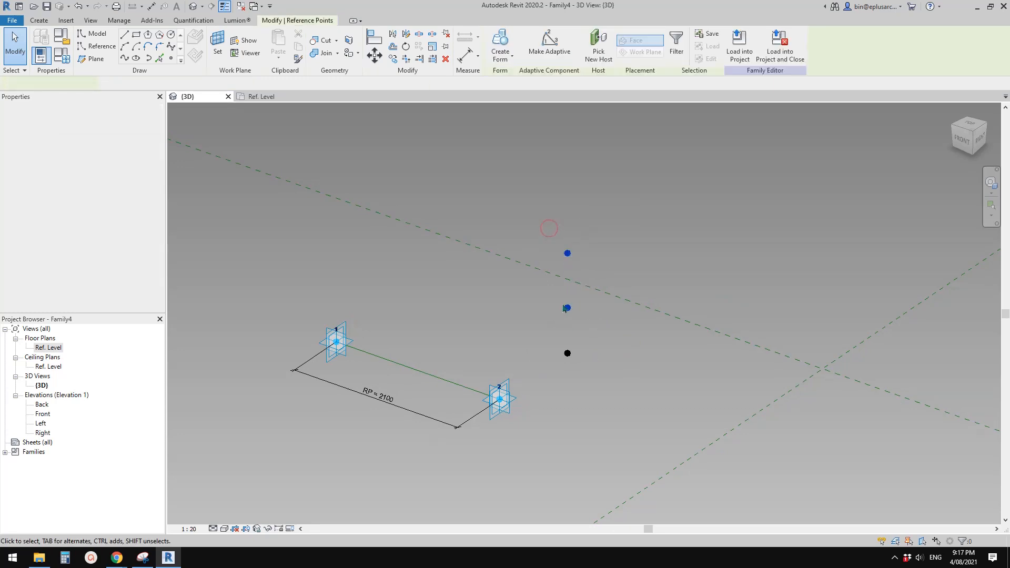
click(119, 57)
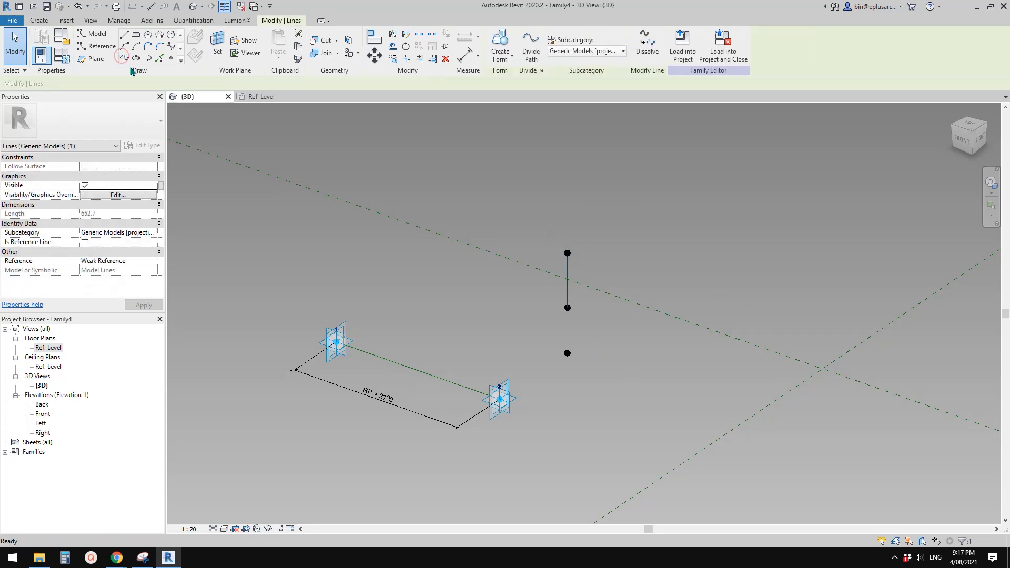
click(85, 243)
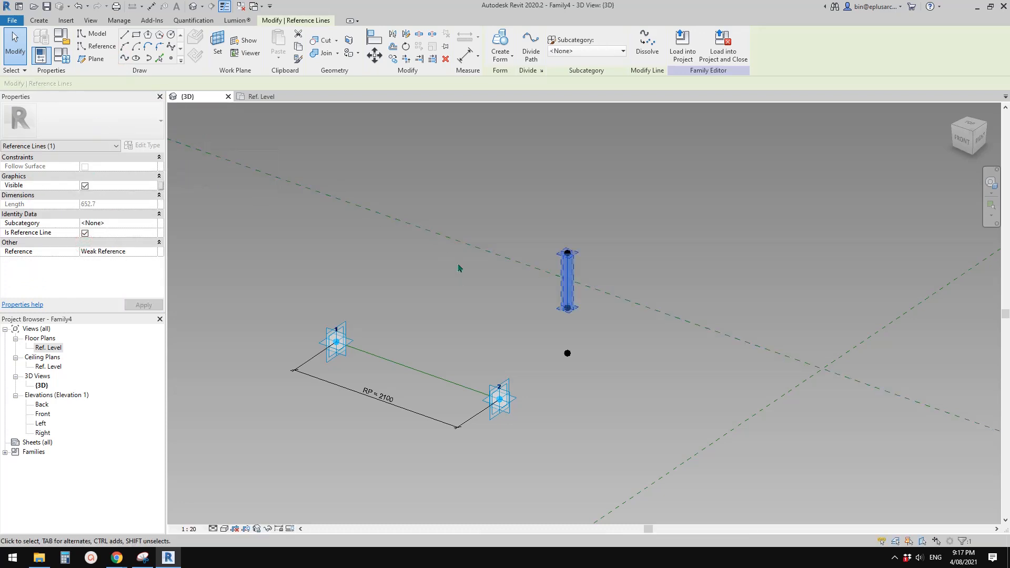
click(586, 339)
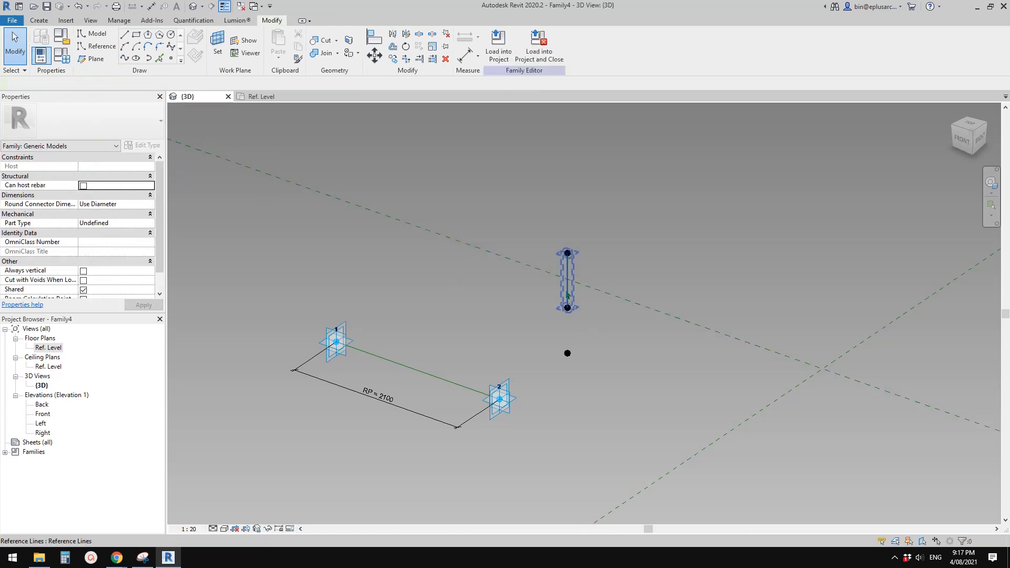
Place a reference point on the vertical reference line between the two upper points, drawing on face.
shift+middle_drag(568, 285, 587, 294)
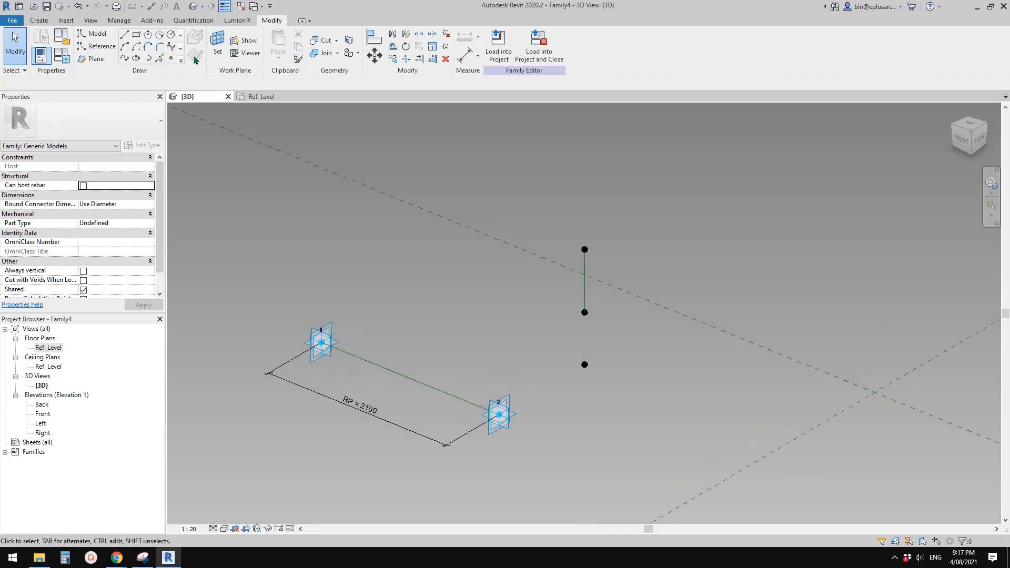
click(171, 57)
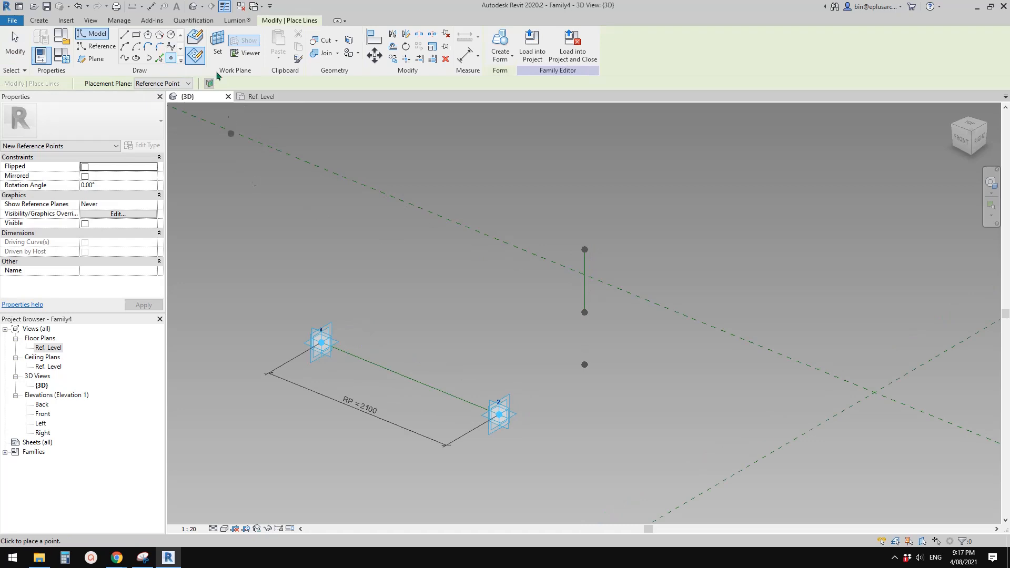
click(196, 37)
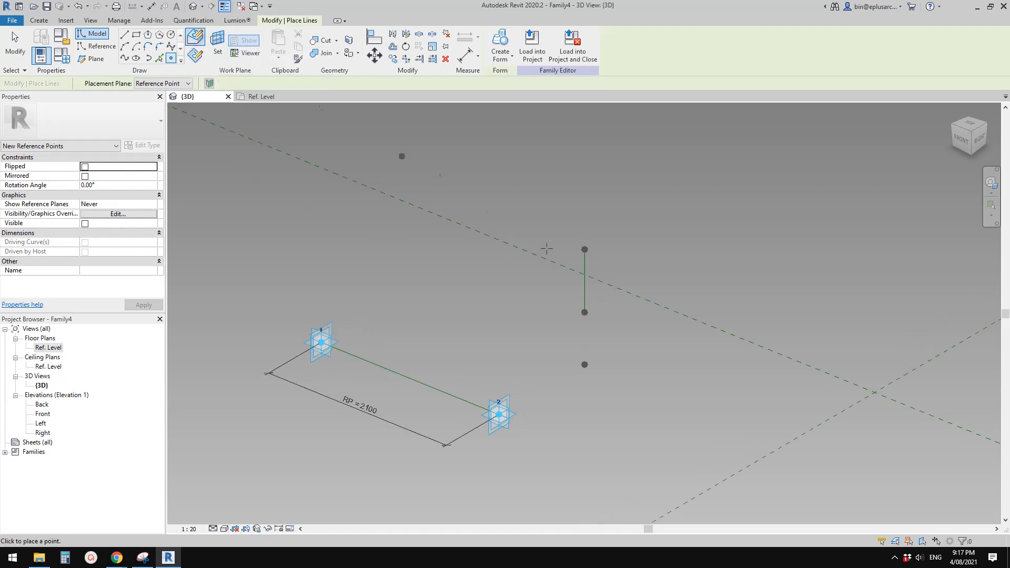
click(593, 292)
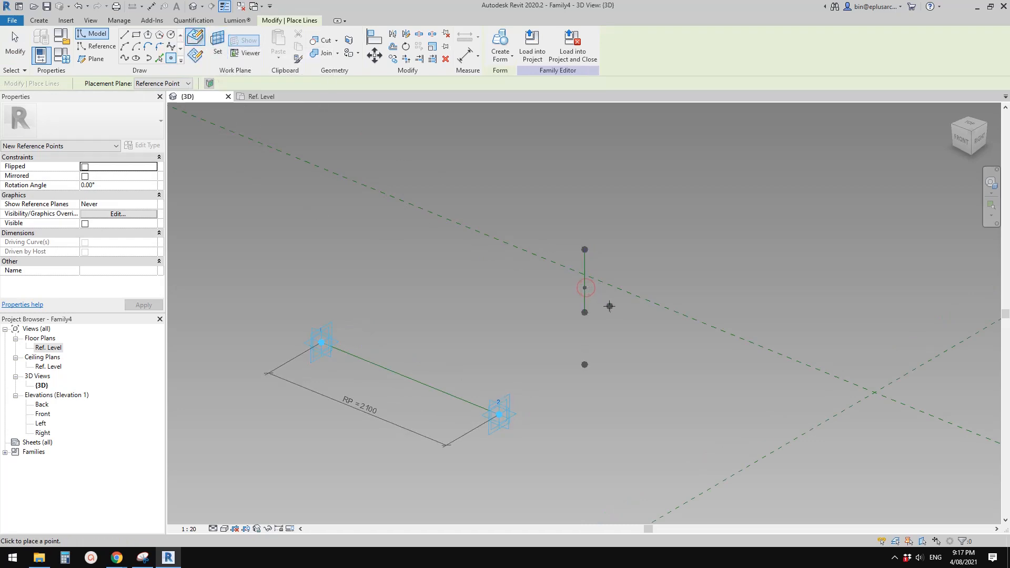
key(Escape)
key(Escape)
Set the line-hosted point's Show Reference Planes option to Always.
click(588, 293)
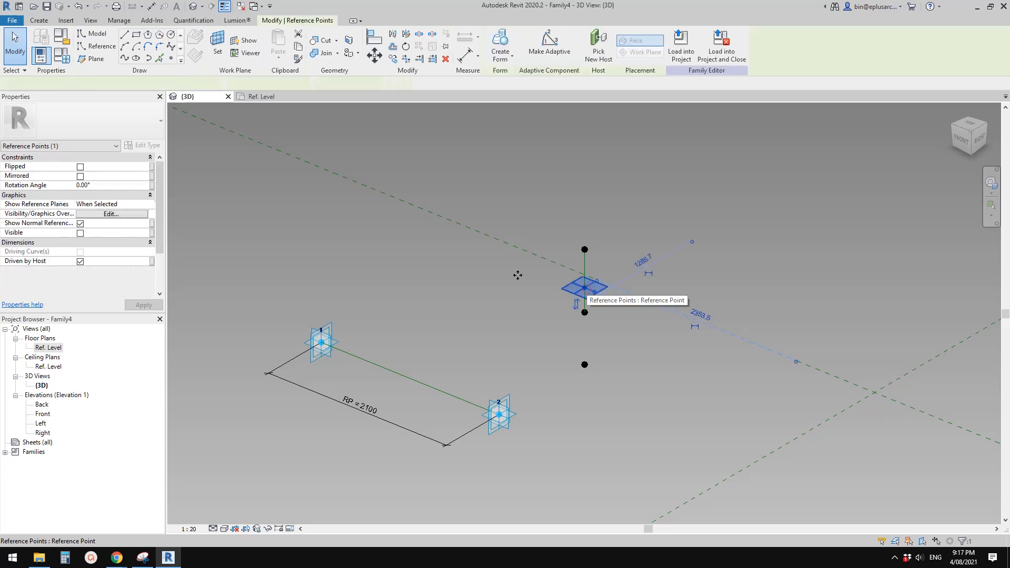
click(144, 204)
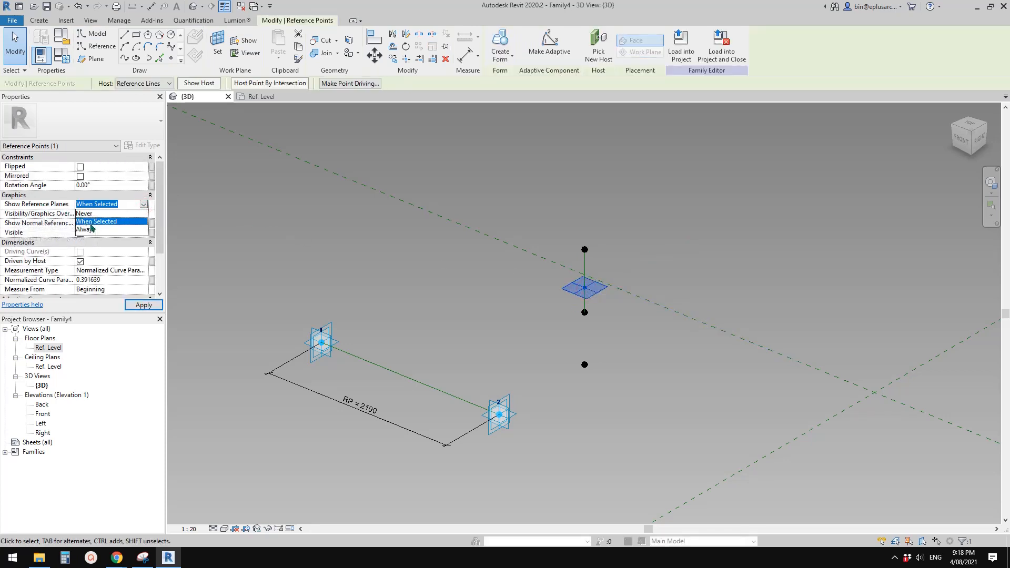
click(88, 232)
click(669, 348)
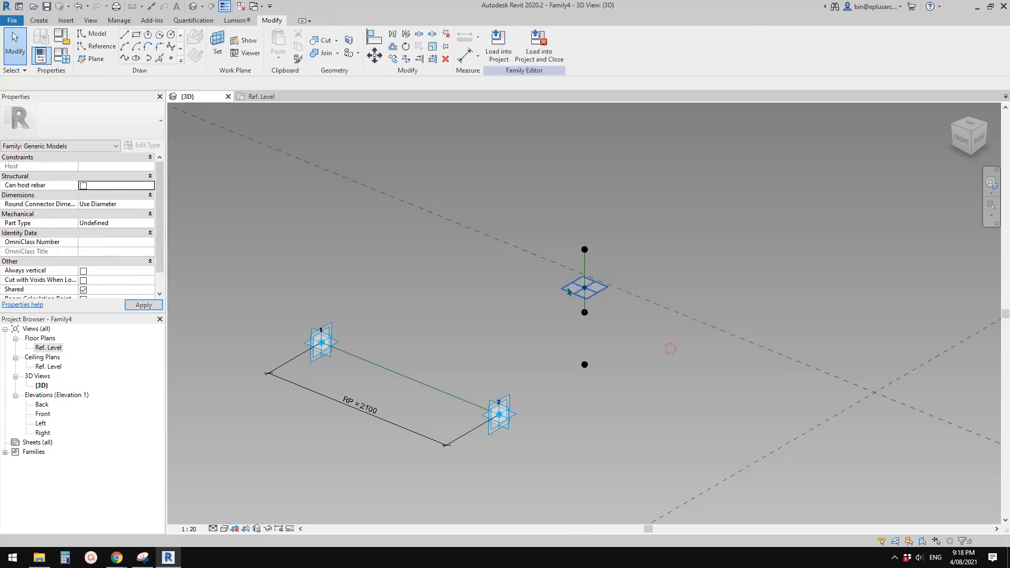
Slide the hosted point up and down the vertical reference line, leaving it at a normalized curve parameter of about 0.49.
shift+middle_drag(598, 290, 642, 305)
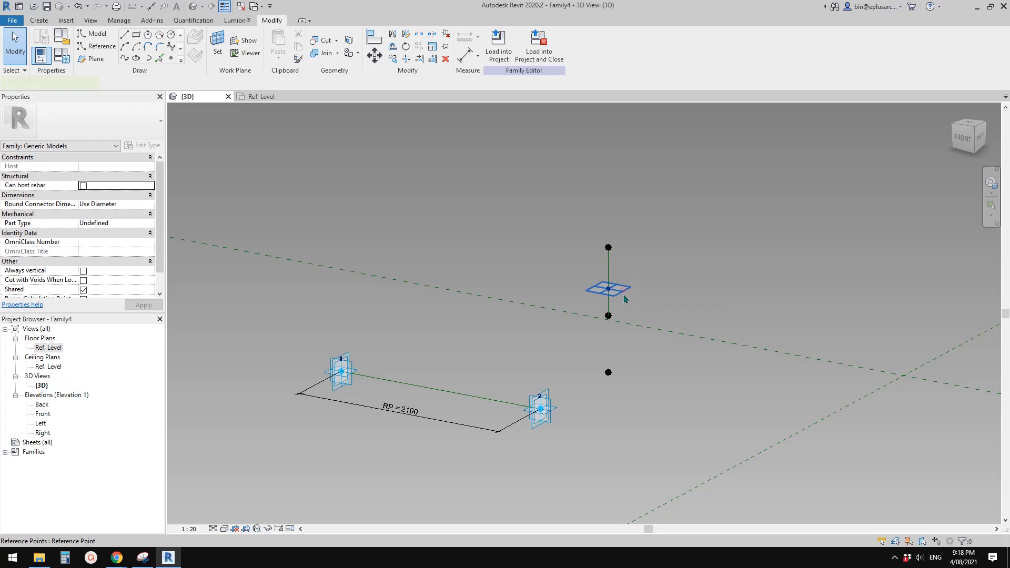
click(624, 294)
drag(635, 276, 610, 278)
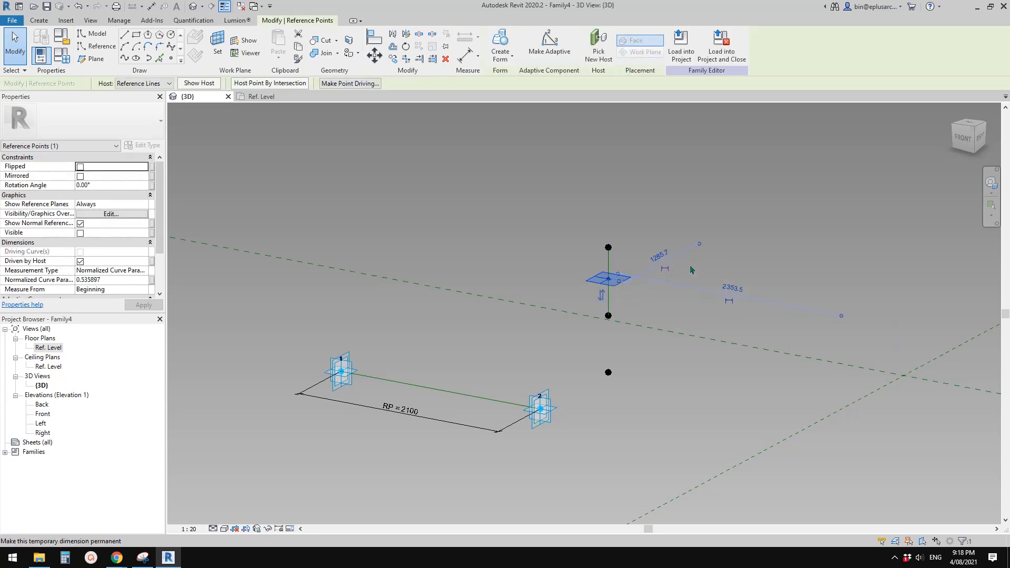
click(704, 208)
mouse_move(622, 277)
mouse_down()
mouse_move(631, 268)
mouse_move(637, 293)
mouse_move(626, 287)
mouse_up()
click(651, 317)
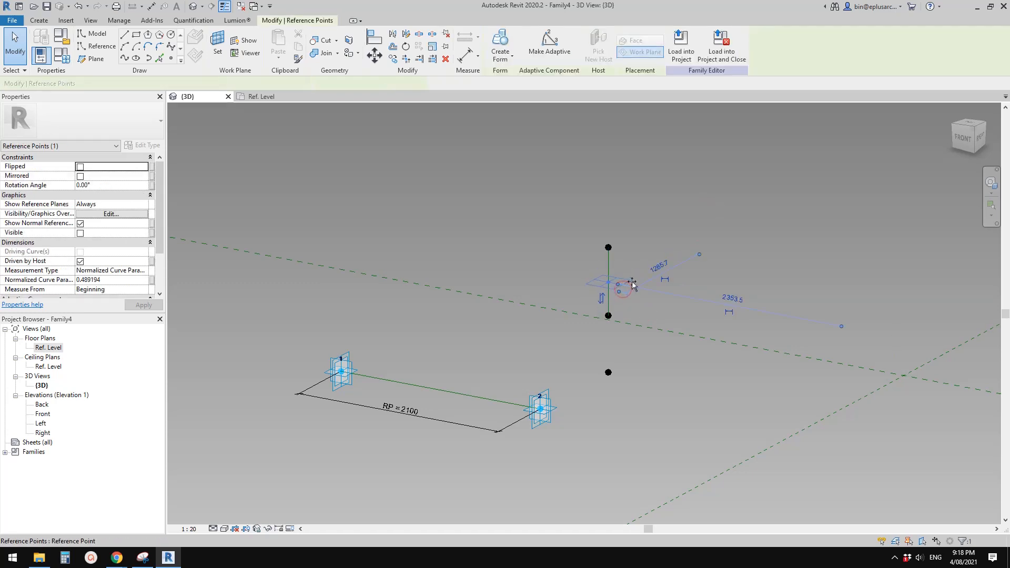
Slide the hosted point to the lower end of the vertical reference line and join it to adaptive point 2 with a through-points spline reference line.
shift+middle_drag(626, 287, 617, 319)
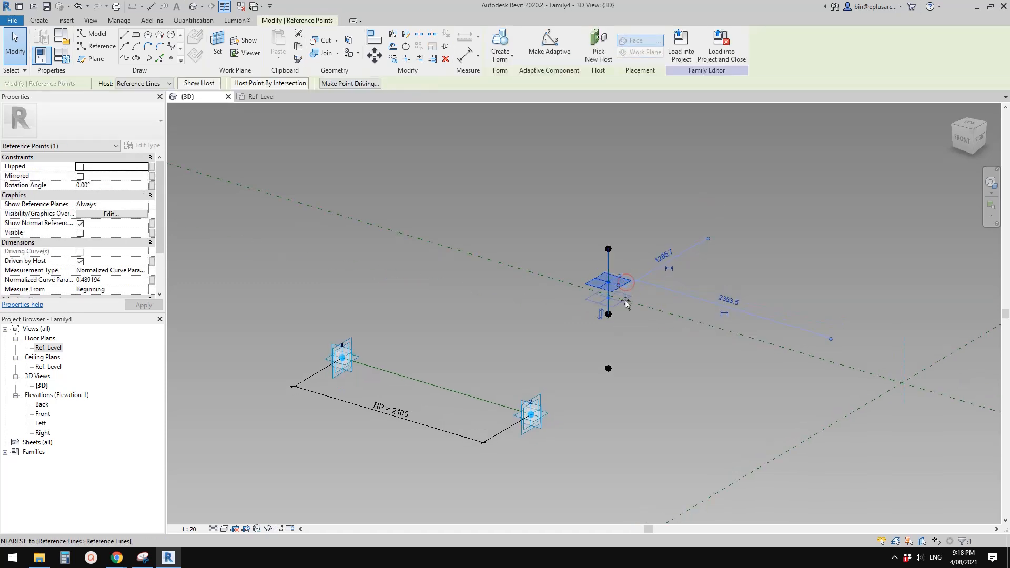
drag(626, 287, 612, 315)
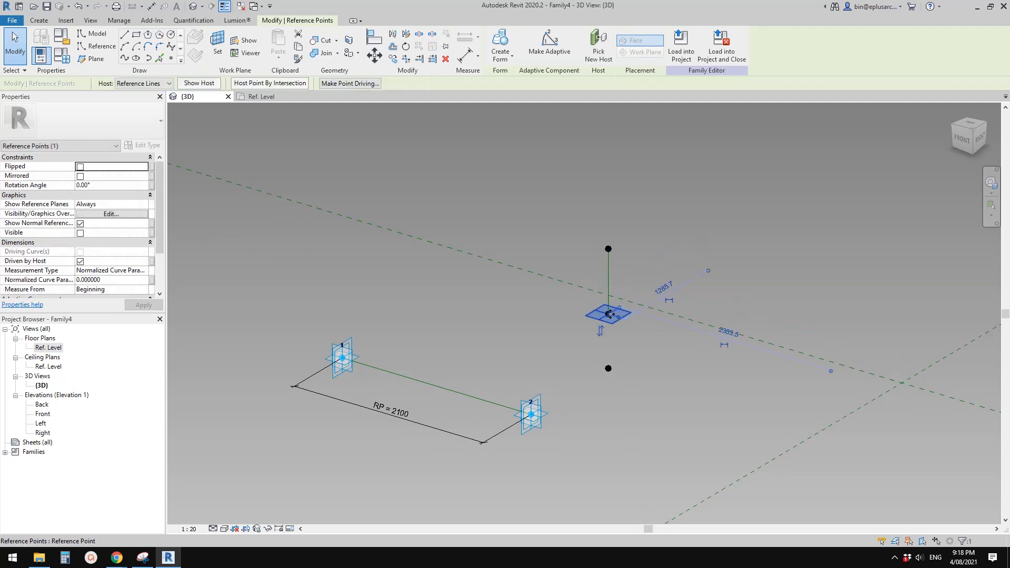
shift+middle_drag(509, 311, 501, 310)
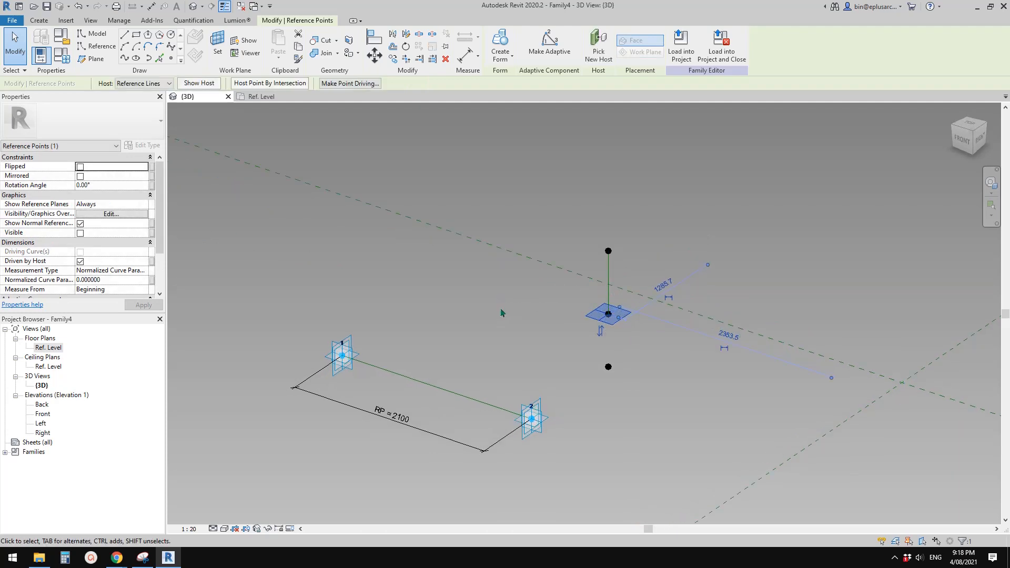
ctrl+click(542, 420)
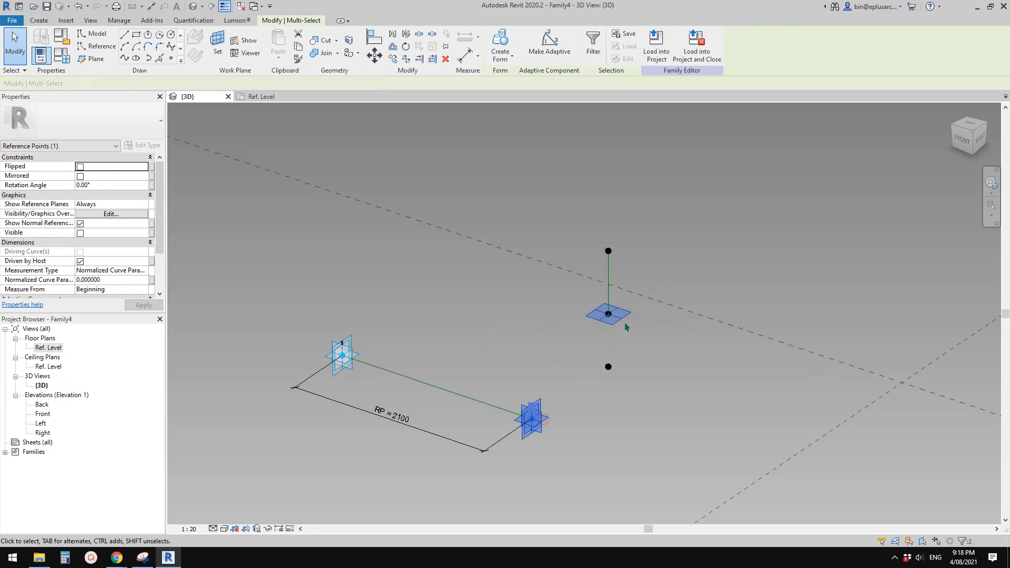
click(125, 59)
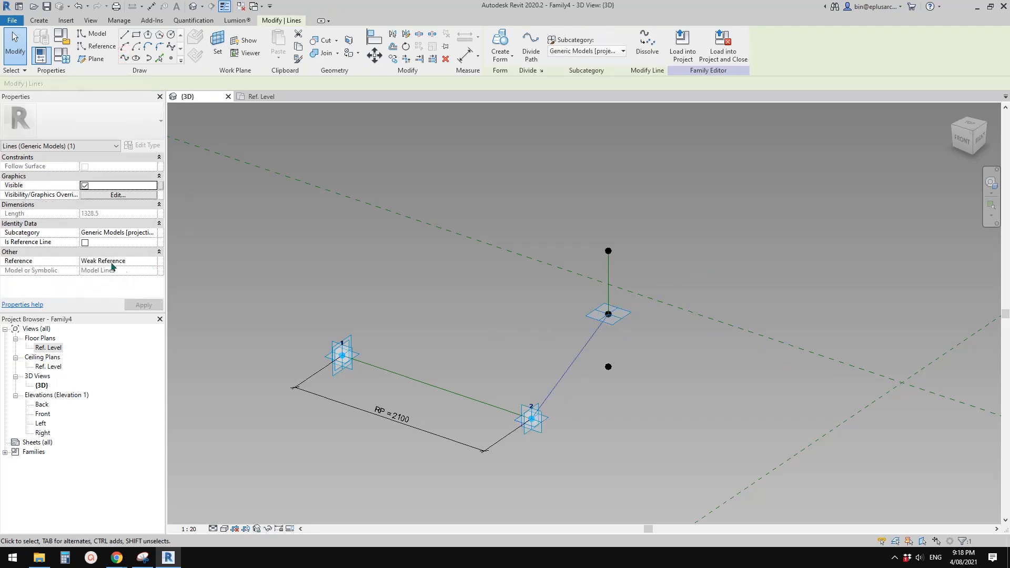
click(85, 243)
Connect the hosted point to adaptive point 1 with a spline through points and turn it into a reference line.
click(606, 314)
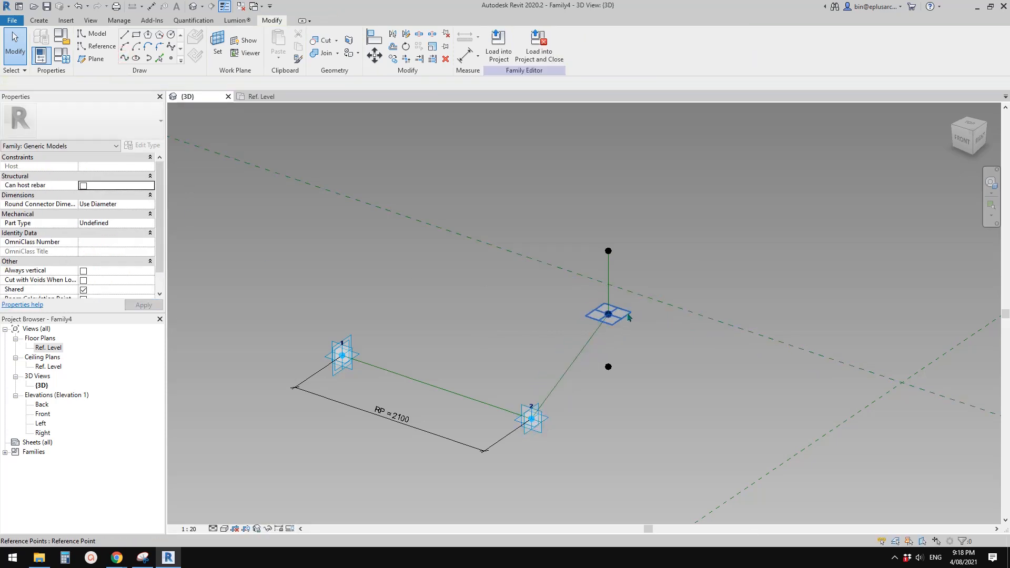
ctrl+click(350, 349)
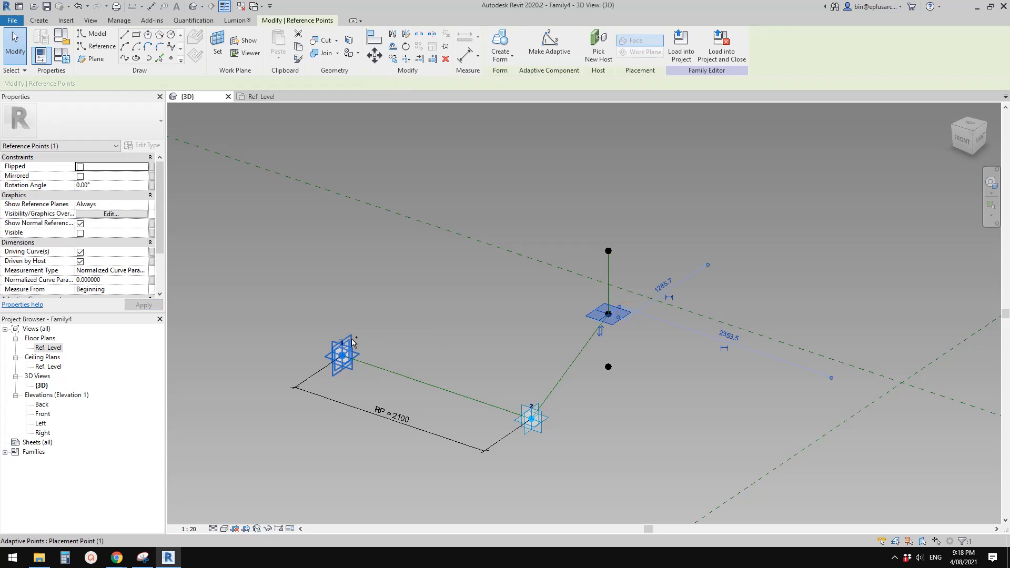
click(125, 58)
click(85, 243)
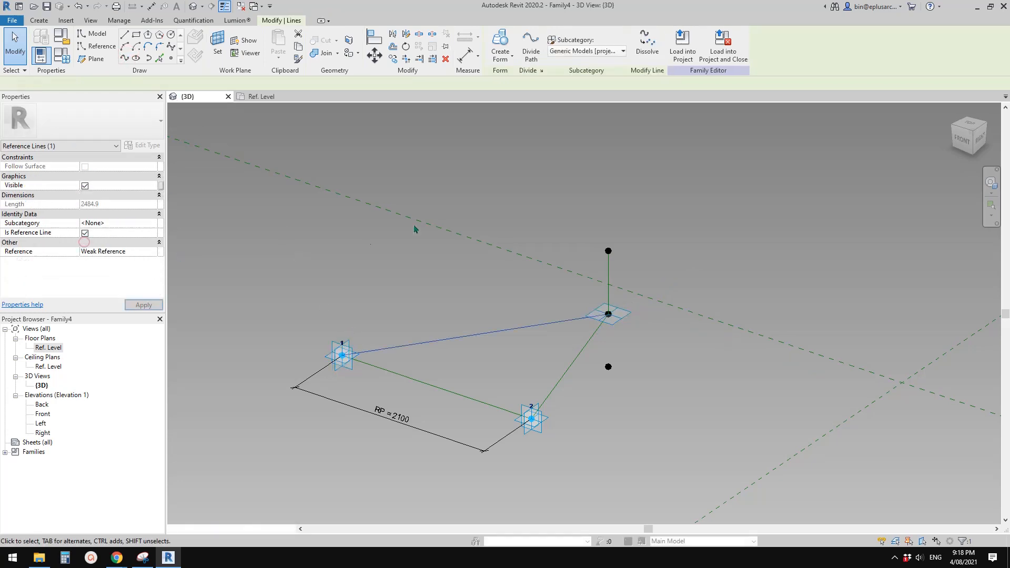
key(Escape)
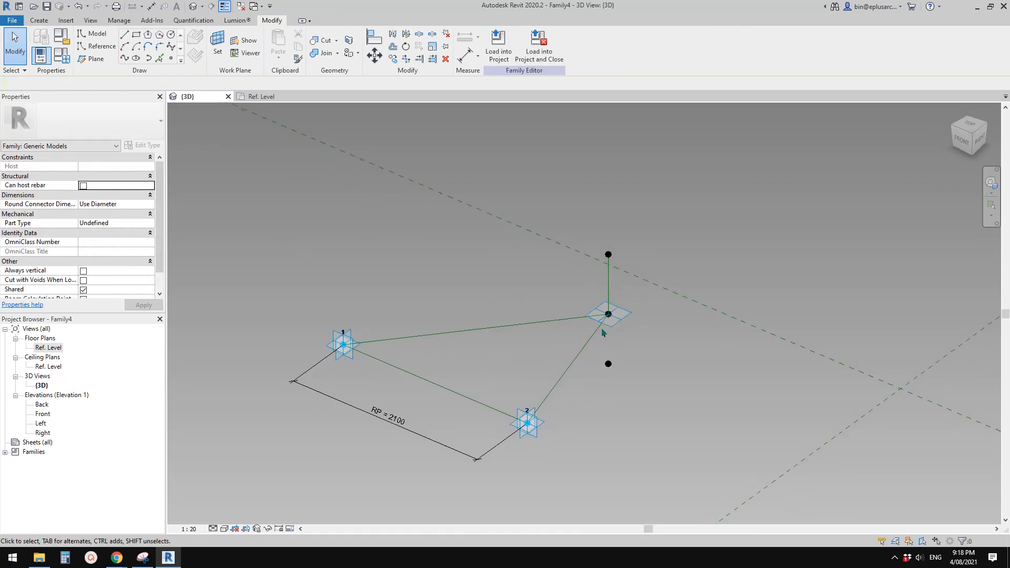
Examine the chain of reference lines joining the hosted point and the two adaptive points.
key(Tab)
key(Tab)
key(Tab)
key(Tab)
key(Tab)
key(Tab)
shift+middle_drag(478, 353, 496, 322)
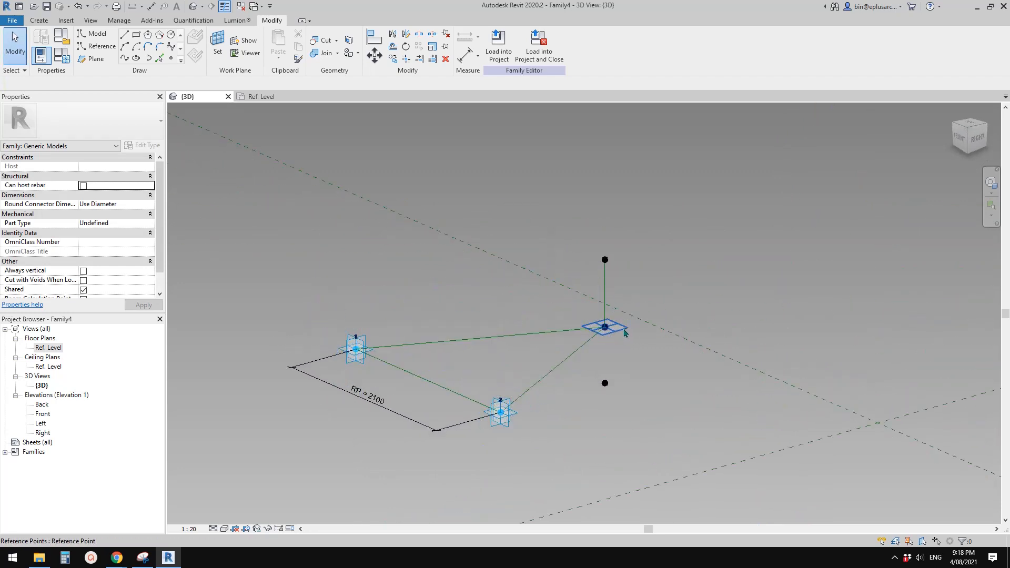
Slide the hosted point to the upper end of the vertical reference line and check the triangle's chain of lines.
drag(626, 333, 627, 260)
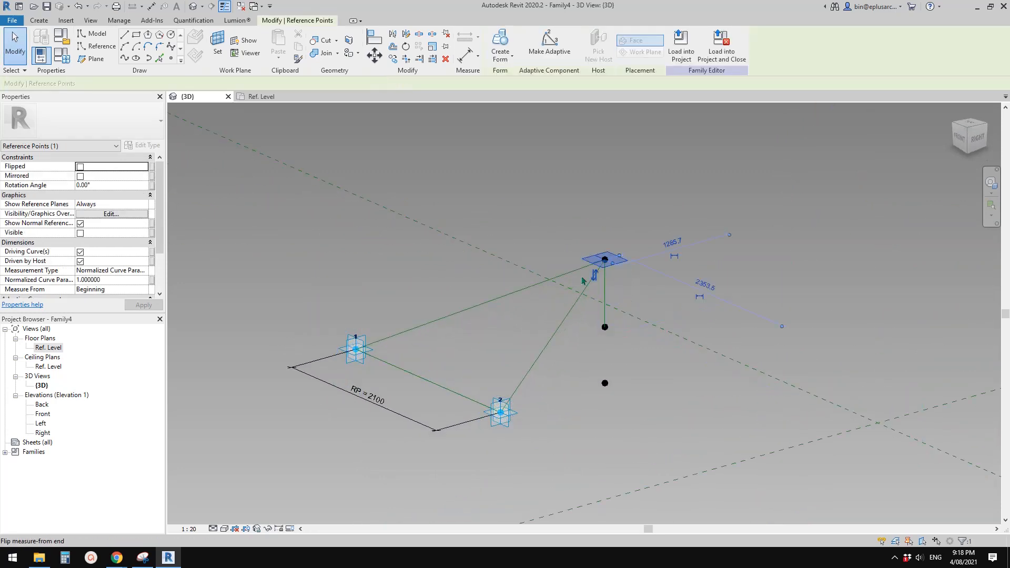
key(Tab)
shift+middle_drag(538, 390, 562, 390)
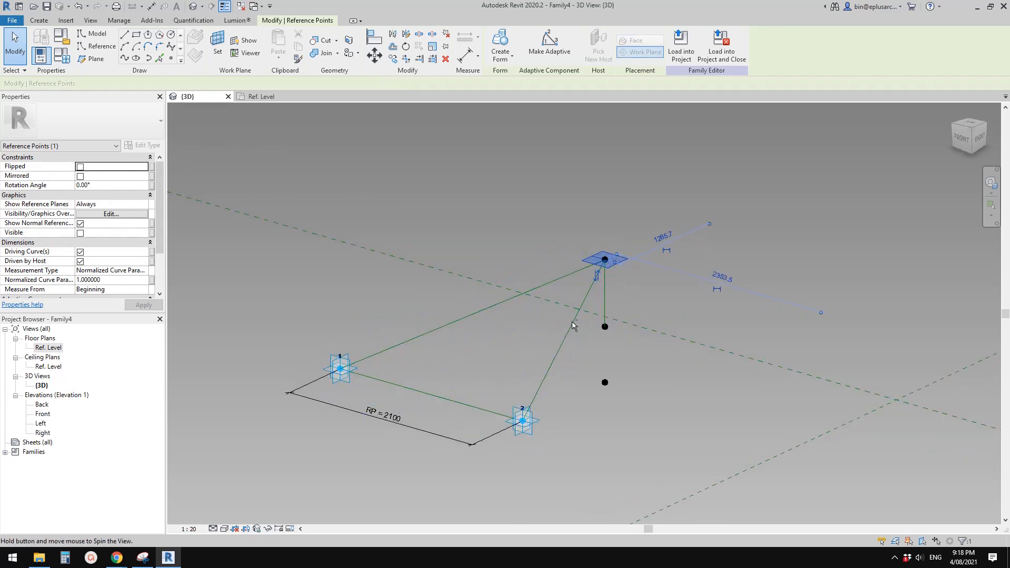
mouse_move(575, 326)
shift+middle_down()
mouse_move(660, 328)
mouse_move(569, 331)
shift+middle_up()
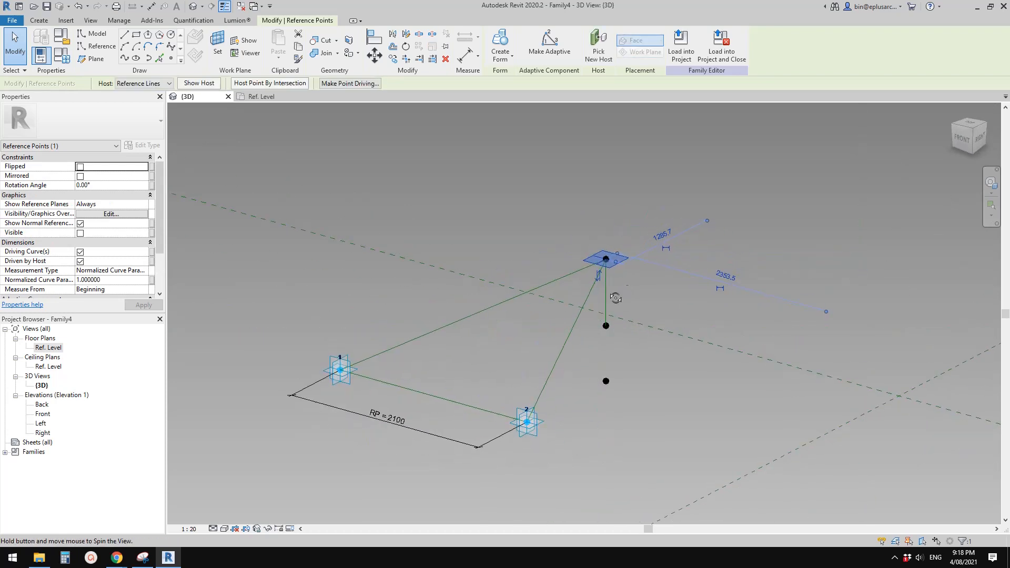
shift+middle_drag(620, 288, 519, 325)
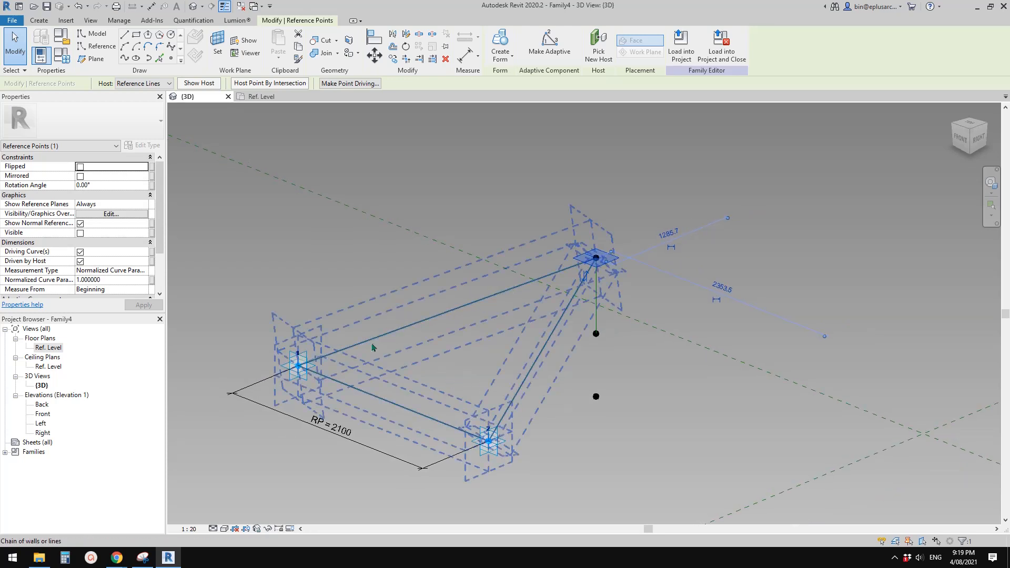
shift+middle_drag(489, 359, 608, 273)
Slide the hosted point down the vertical reference line to a normalized curve parameter of about 0.47.
click(592, 308)
click(608, 273)
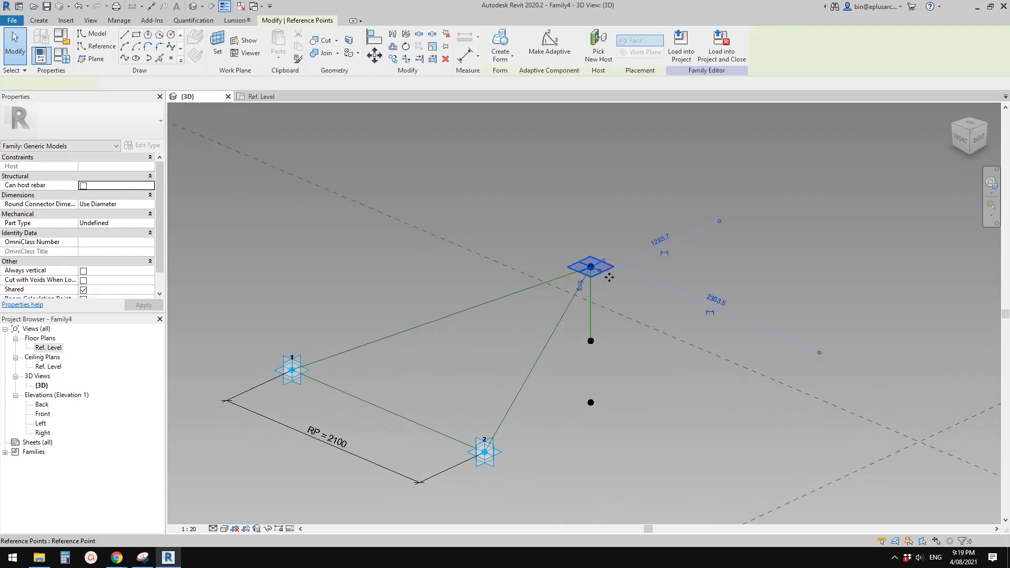
drag(608, 273, 619, 306)
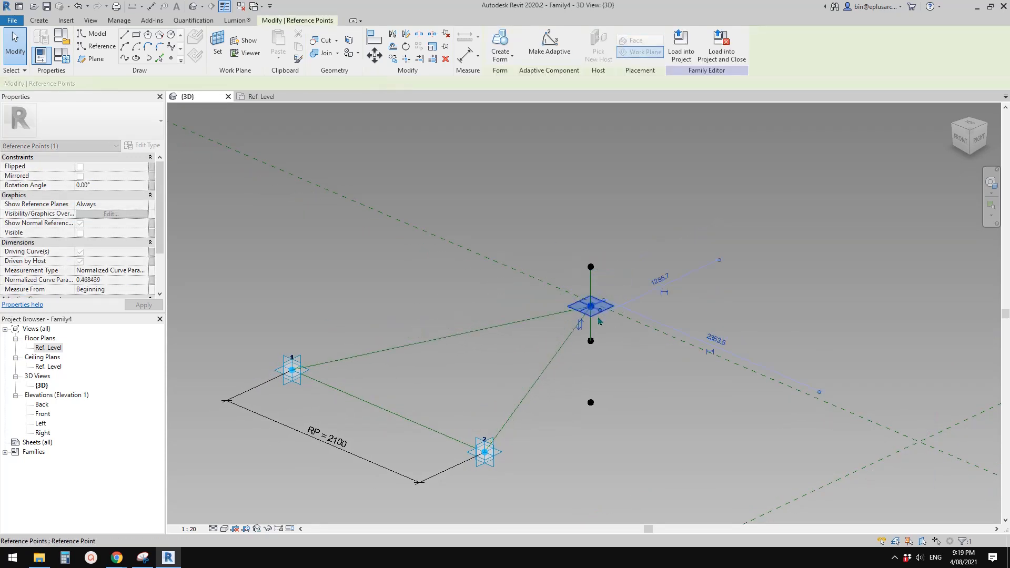
shift+middle_drag(503, 343, 465, 353)
click(522, 354)
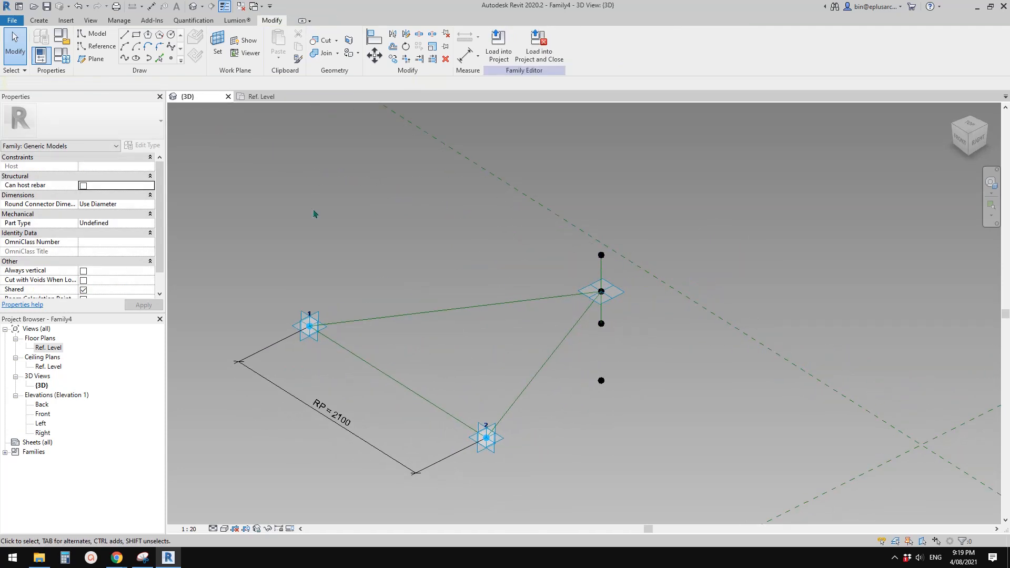
Place a reference point near the middle of the reference line between adaptive point 2 and the hosted point.
middle_drag(537, 289, 510, 286)
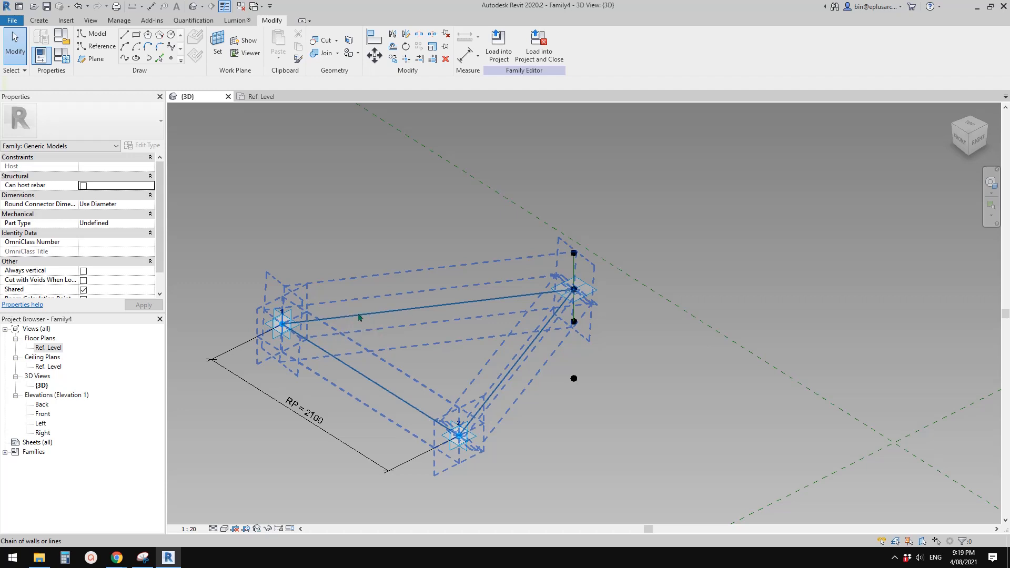
mouse_move(519, 332)
shift+middle_down()
mouse_move(533, 315)
mouse_move(562, 320)
mouse_move(469, 315)
shift+middle_up()
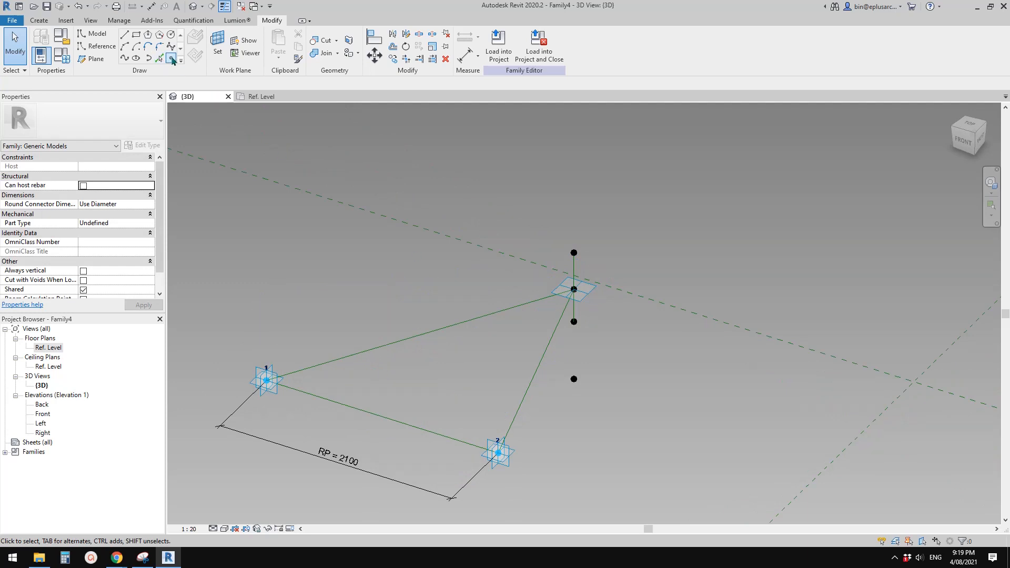
click(172, 59)
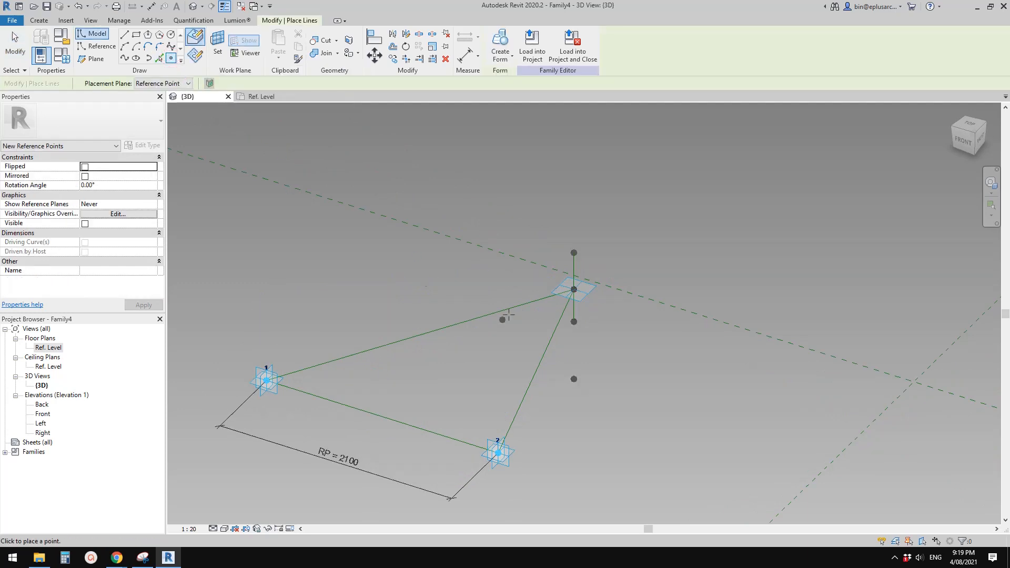
shift+middle_drag(508, 315, 445, 267)
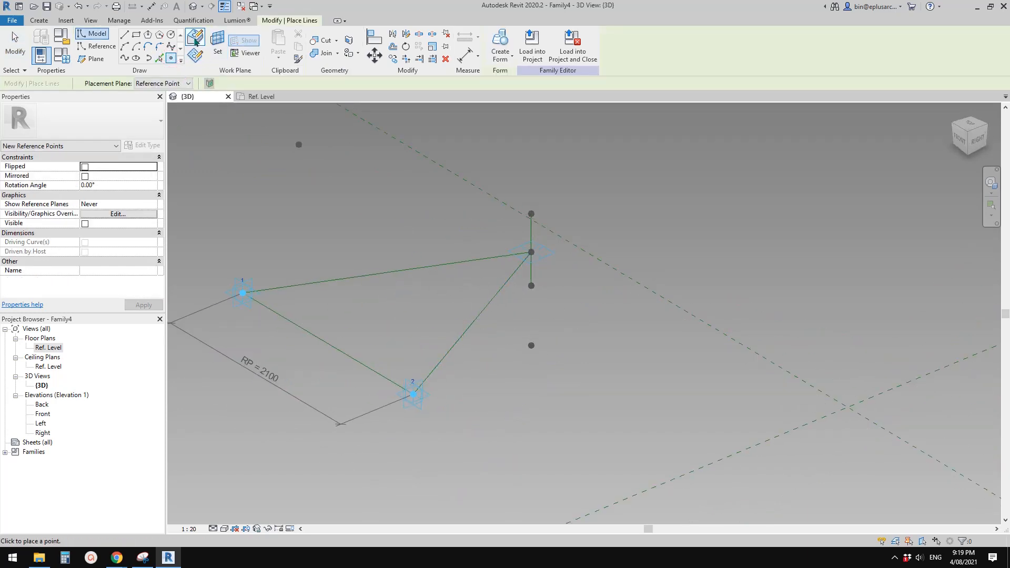
click(481, 312)
key(Escape)
key(Escape)
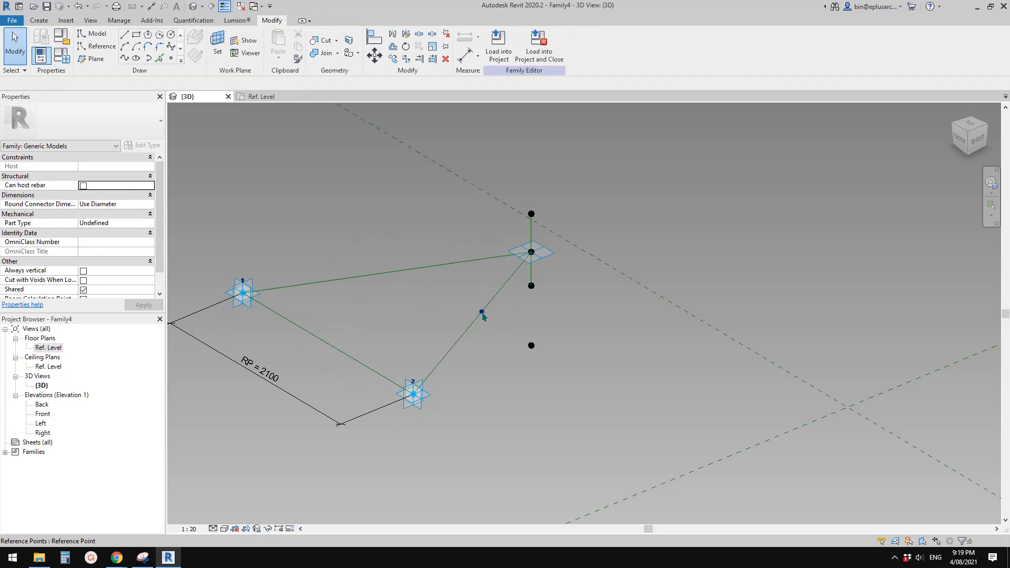
Draw a reference-line circle with a radius of about 460, centered on the new point and using that point's plane as work plane.
click(482, 313)
middle_drag(475, 345, 544, 274)
scroll(476, 319, up, 3)
shift+middle_drag(483, 311, 482, 431)
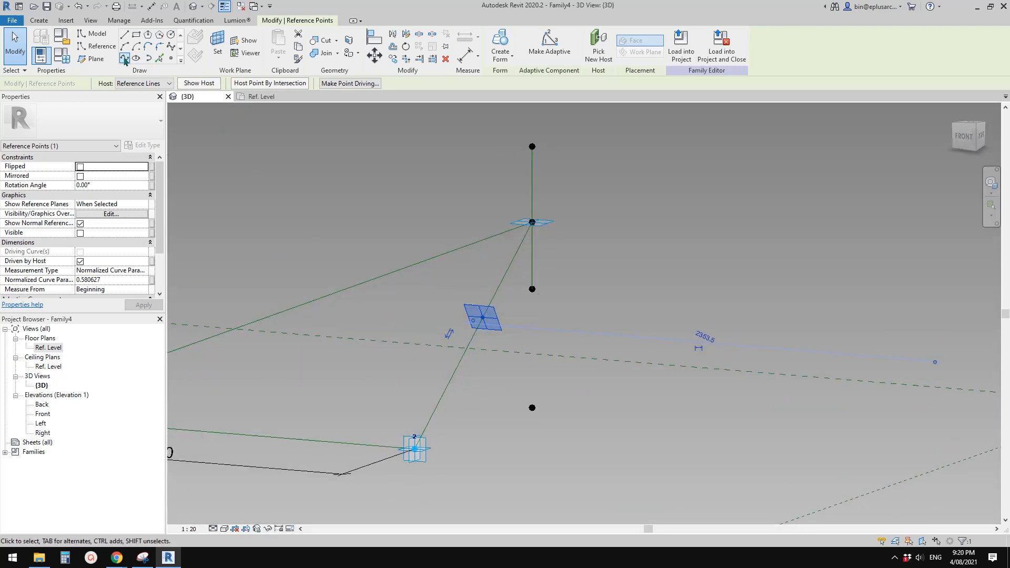
click(94, 48)
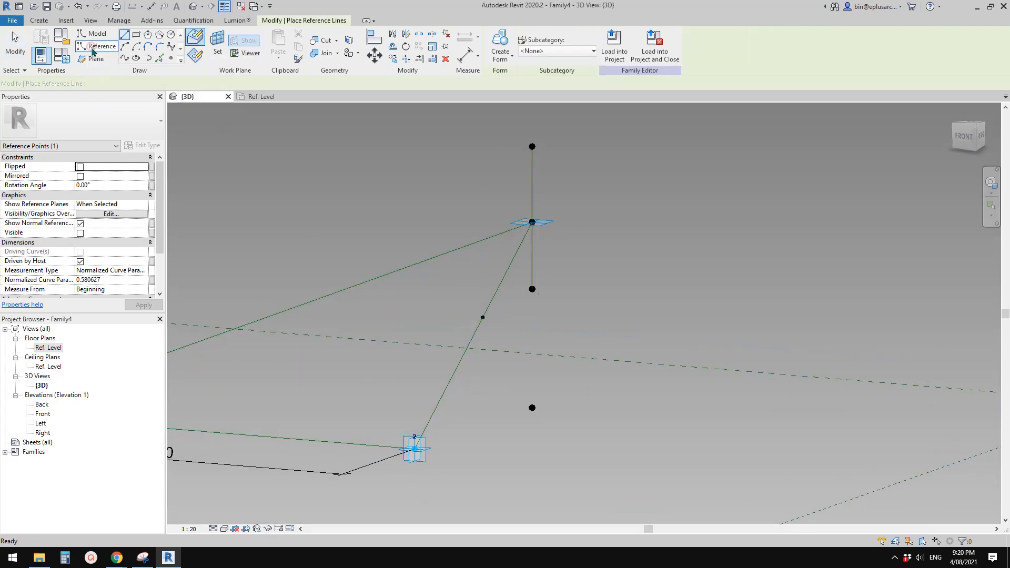
click(171, 36)
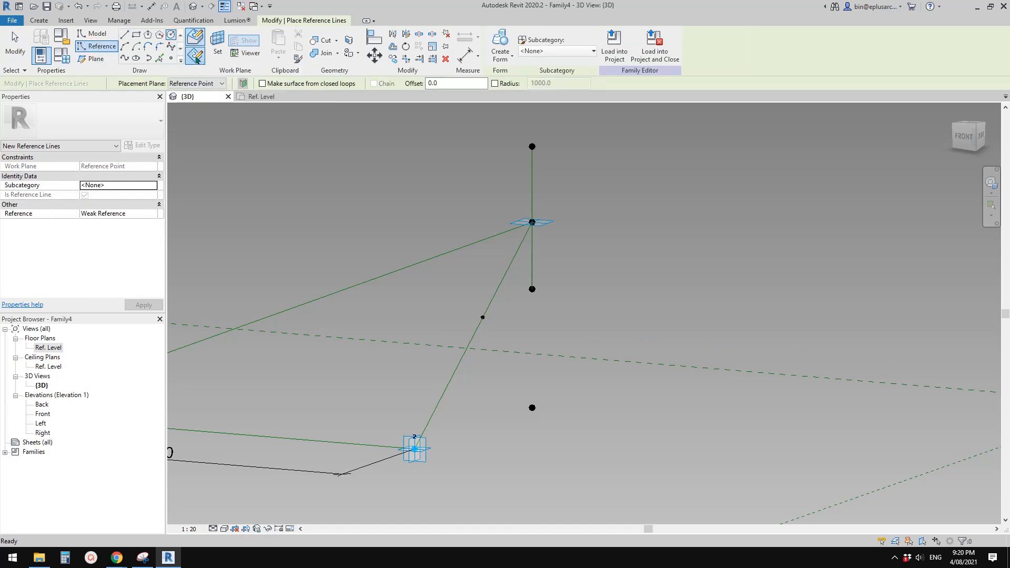
click(217, 45)
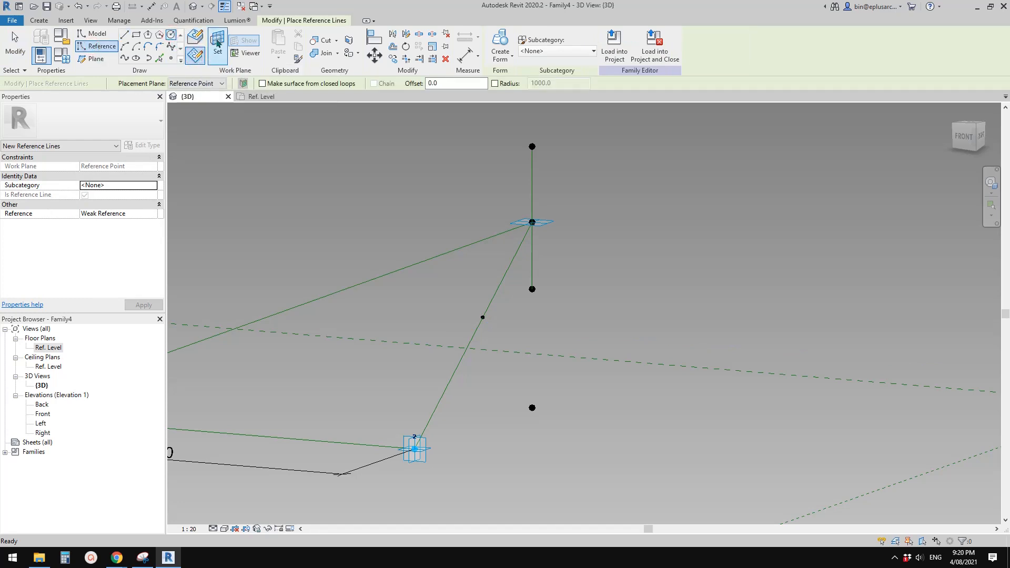
shift+middle_drag(476, 314, 378, 350)
click(482, 317)
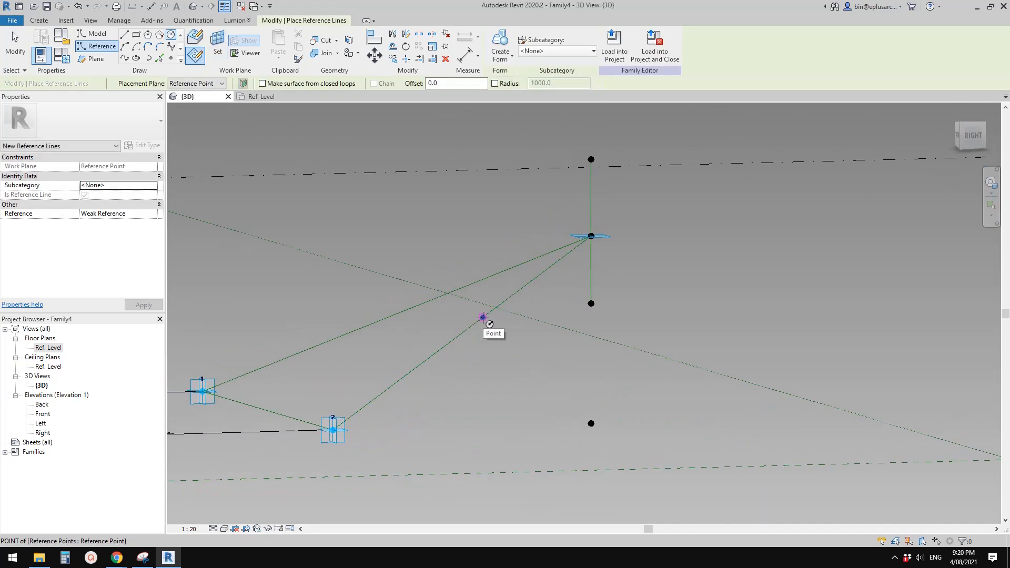
click(482, 318)
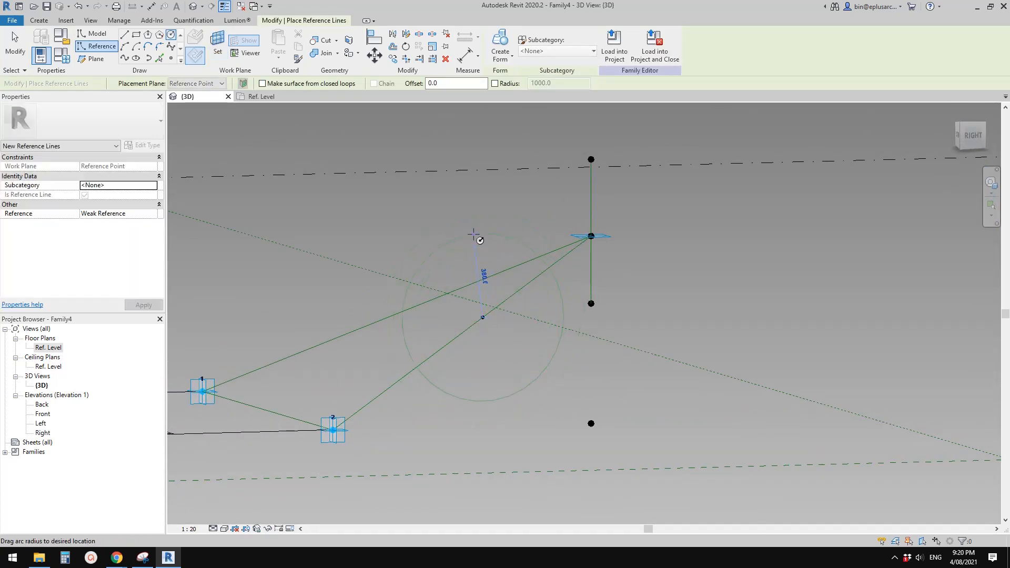
click(493, 218)
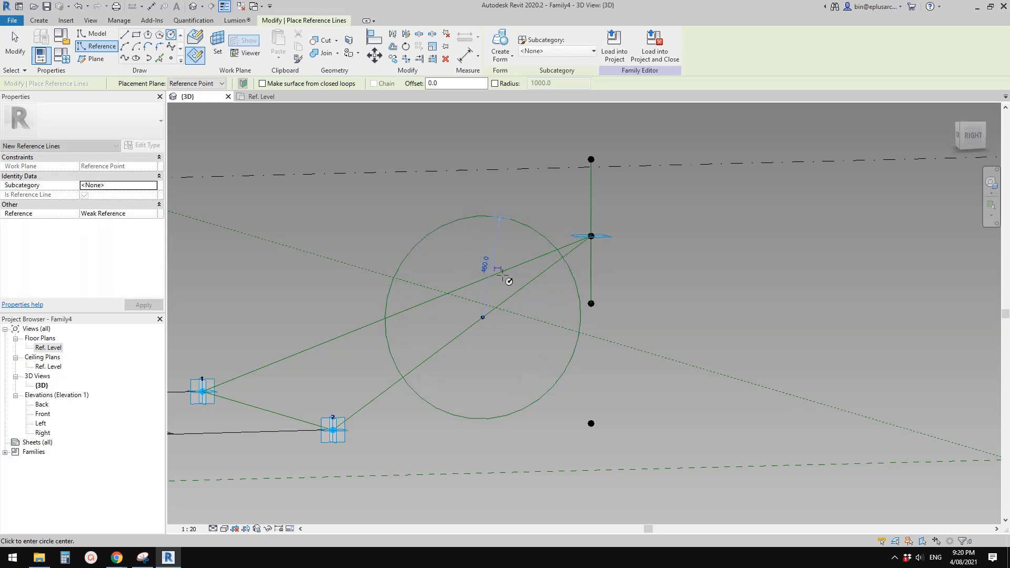
Make the circle's radius dimension permanent and label it with a new instance parameter named R1.
shift+middle_drag(508, 282, 467, 290)
click(466, 283)
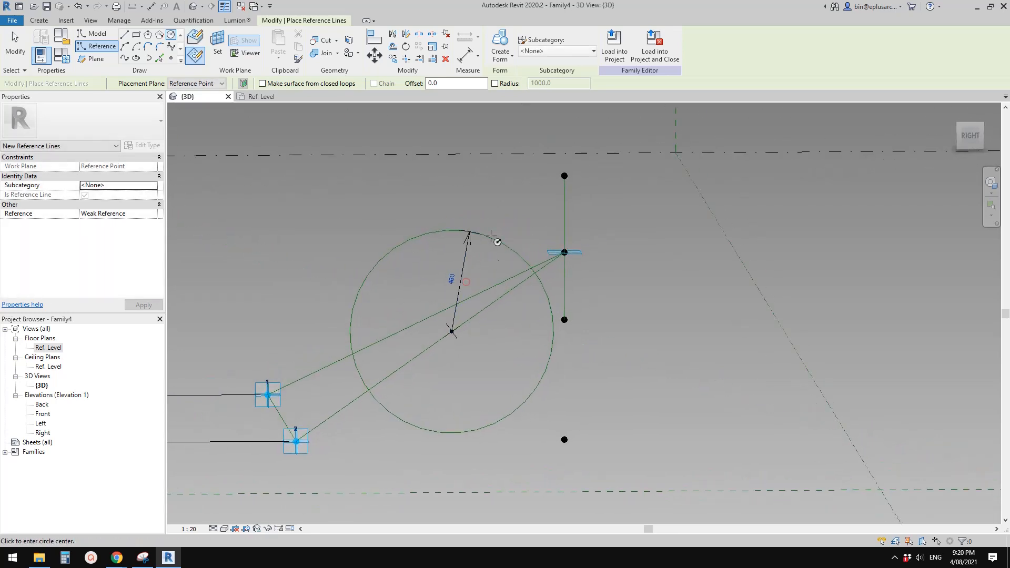
key(Escape)
key(Escape)
click(466, 247)
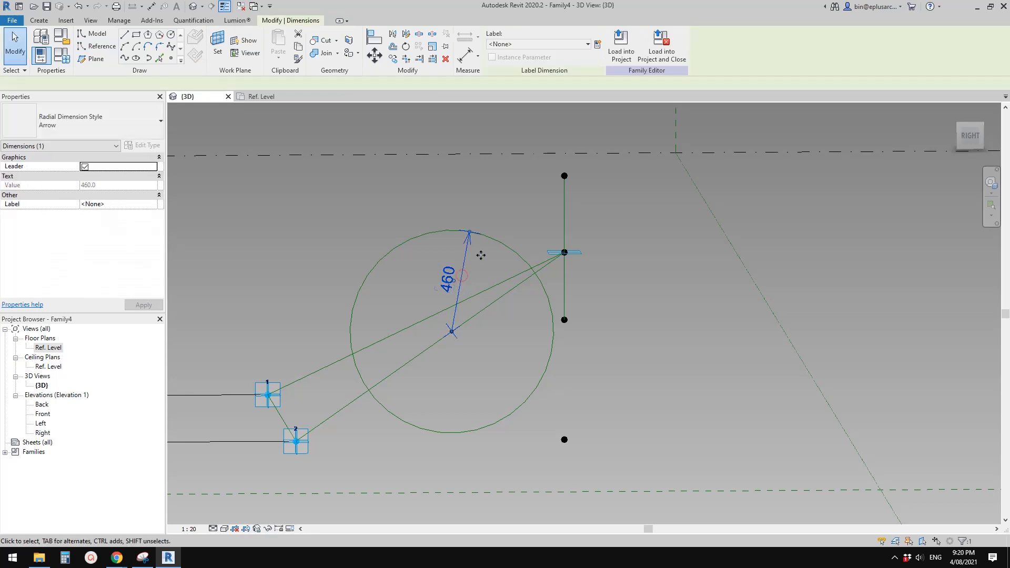
click(597, 45)
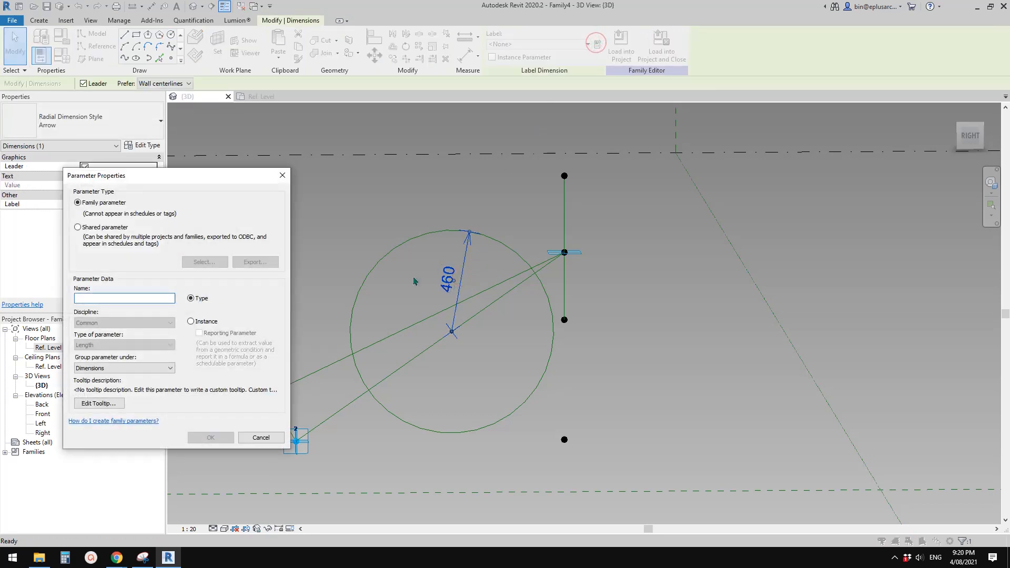
text(R1)
click(198, 323)
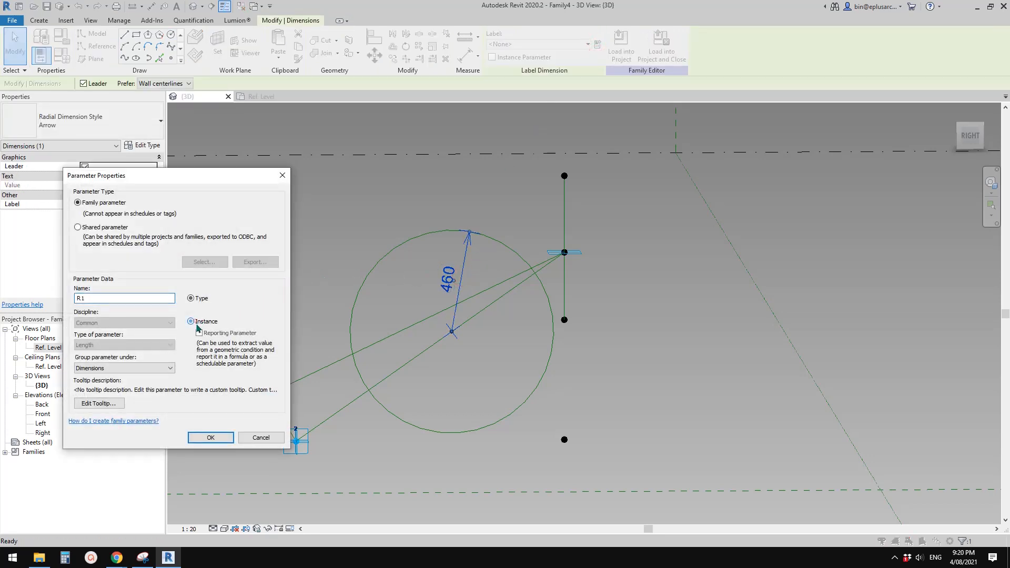
click(212, 437)
shift+middle_drag(429, 358, 473, 385)
click(497, 349)
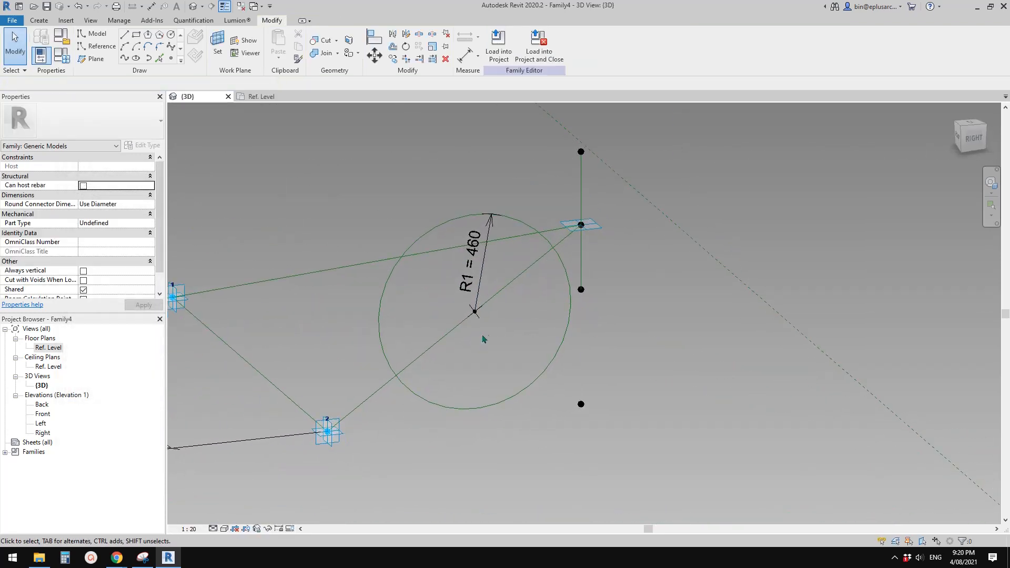
mouse_move(485, 320)
middle_down()
mouse_move(481, 338)
mouse_move(500, 343)
mouse_move(483, 338)
middle_up()
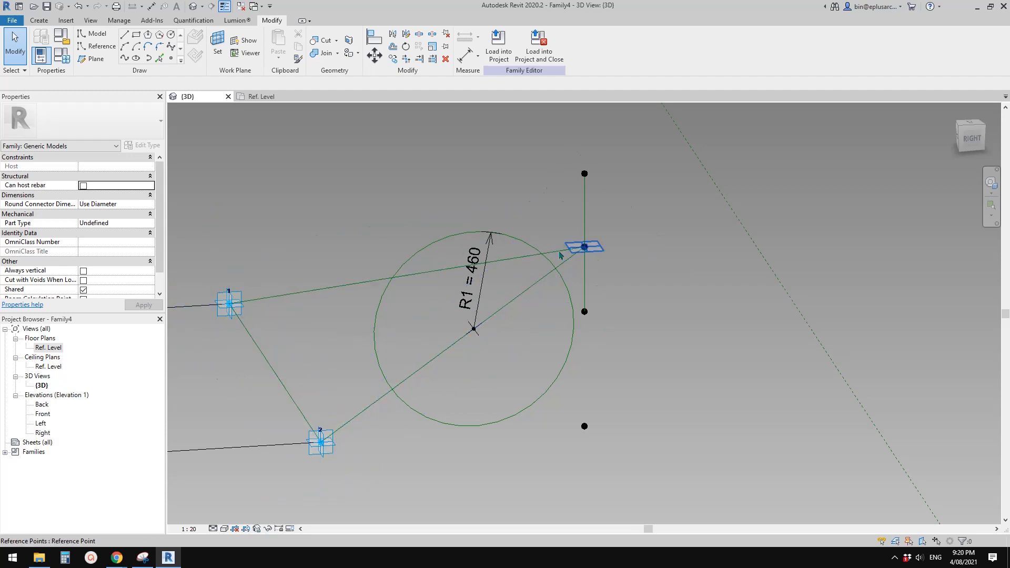
Capture the model area in Snipping Tool, sketch the right triangle joining adaptive point 2, the hosted point and the base point, and discard the snip.
mouse_move(584, 246)
shift+middle_down()
mouse_move(519, 293)
mouse_move(490, 363)
mouse_move(453, 399)
mouse_move(194, 514)
shift+middle_up()
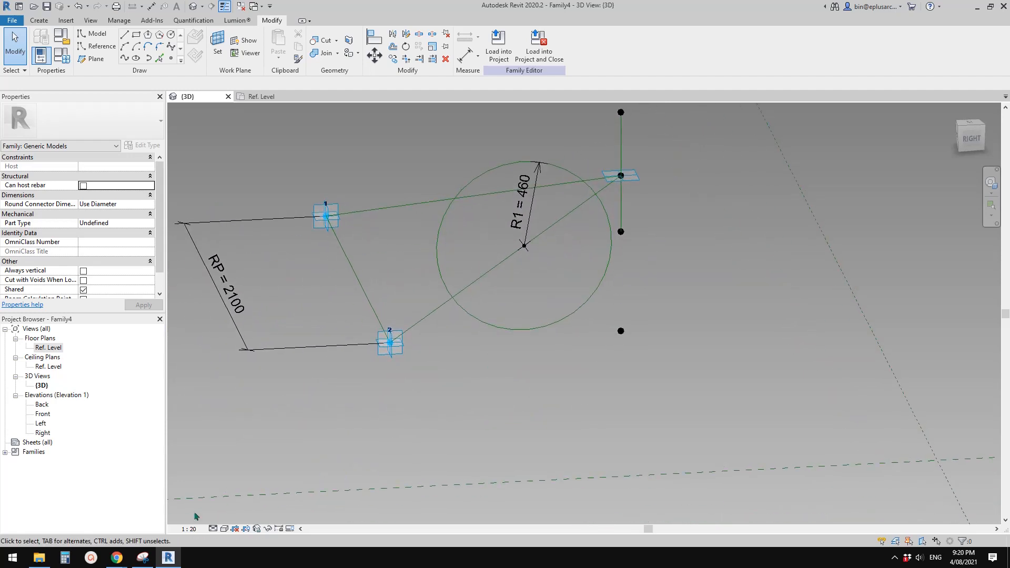
click(143, 558)
click(221, 70)
drag(291, 128, 750, 443)
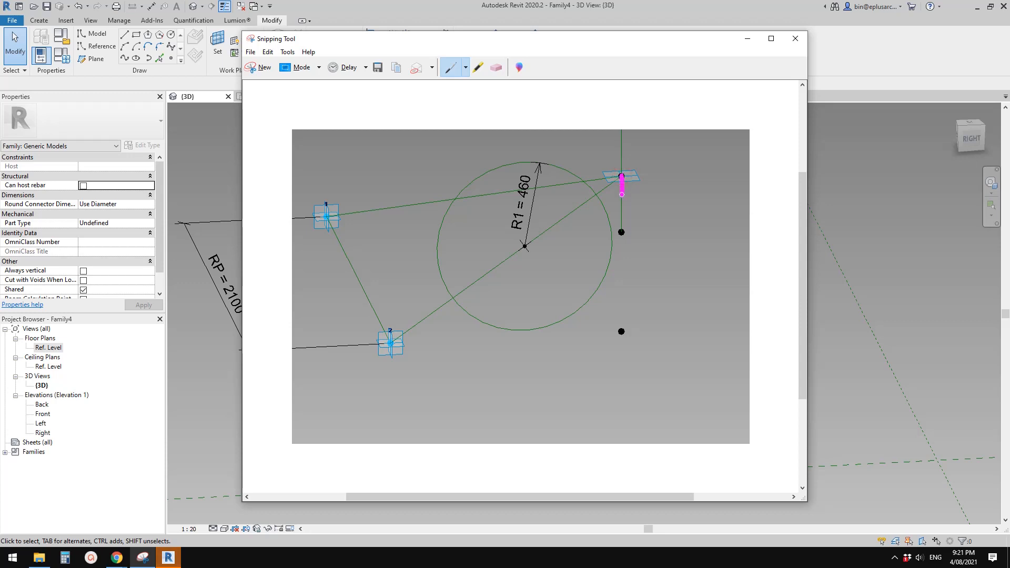
drag(622, 195, 622, 319)
right_click(622, 318)
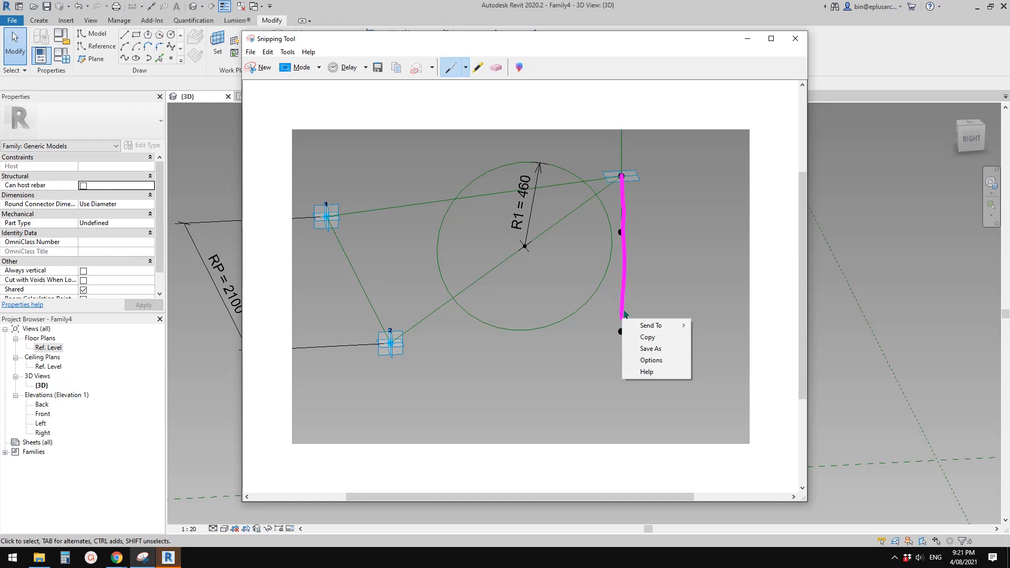
key(Escape)
mouse_move(622, 176)
mouse_down()
mouse_move(403, 327)
mouse_move(599, 333)
mouse_up()
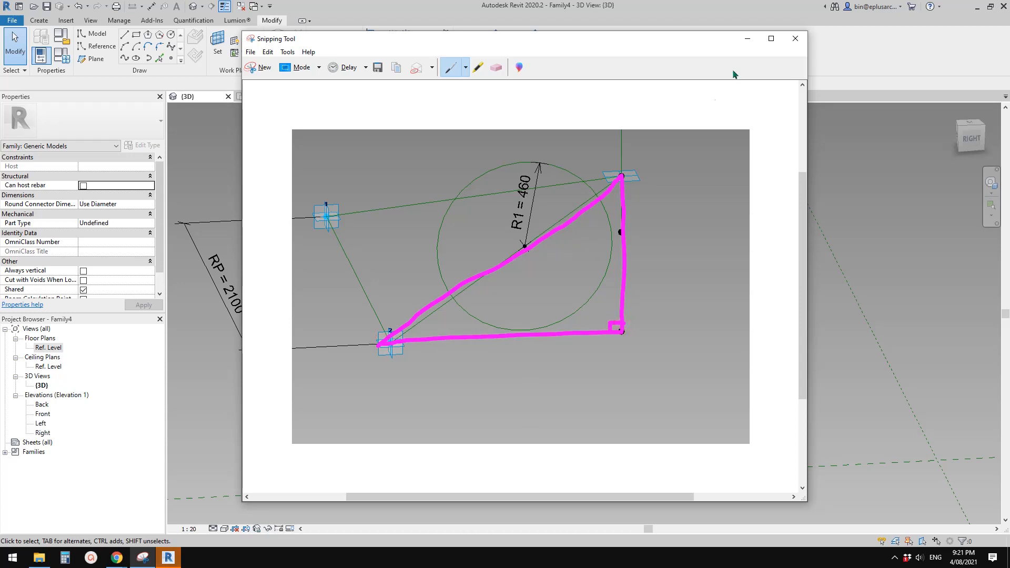
click(796, 38)
click(572, 275)
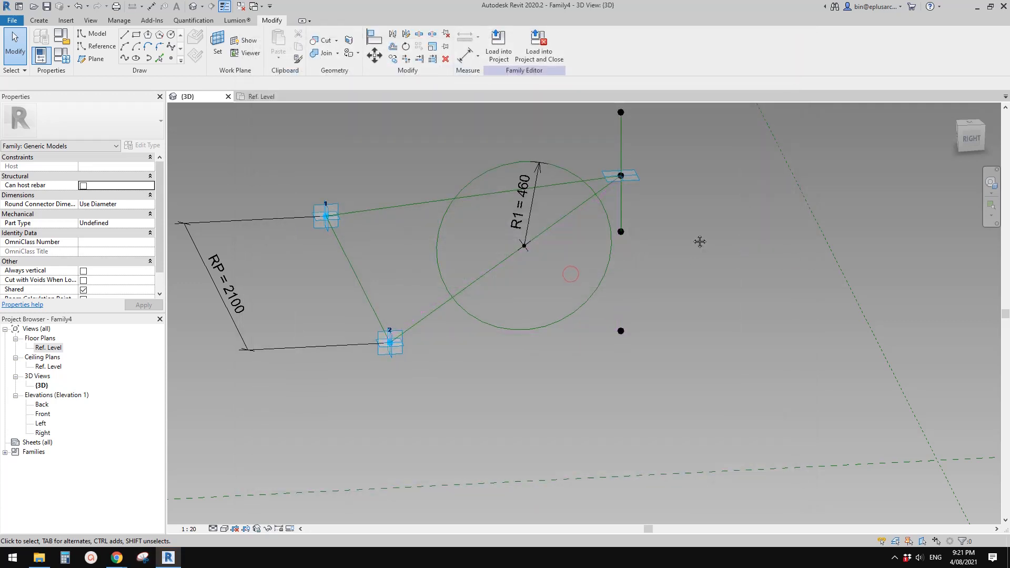
Slide the hosted point down to the lower end of the vertical reference line, at normalized curve parameter 0.
drag(634, 187, 637, 241)
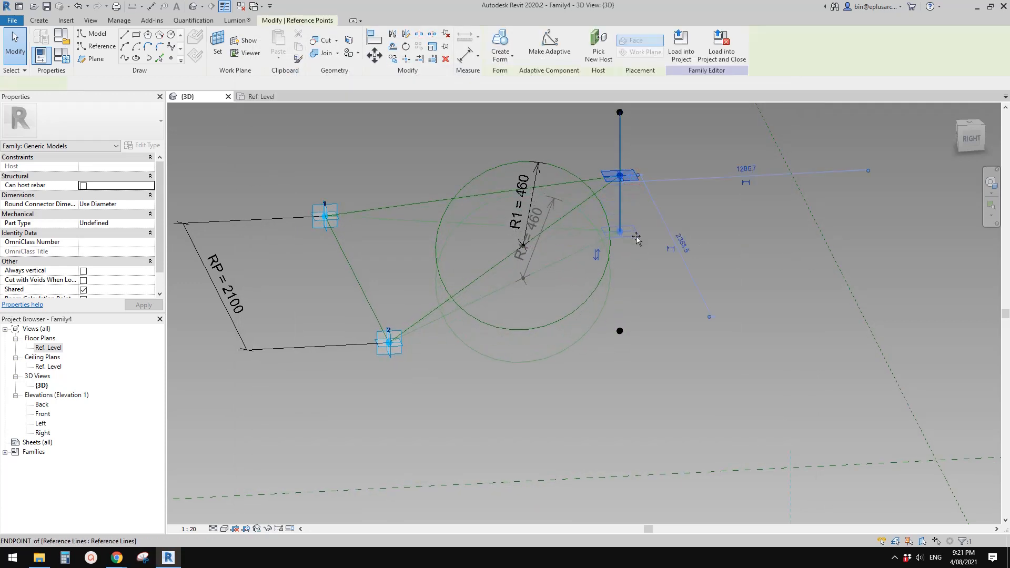
shift+middle_drag(529, 287, 513, 292)
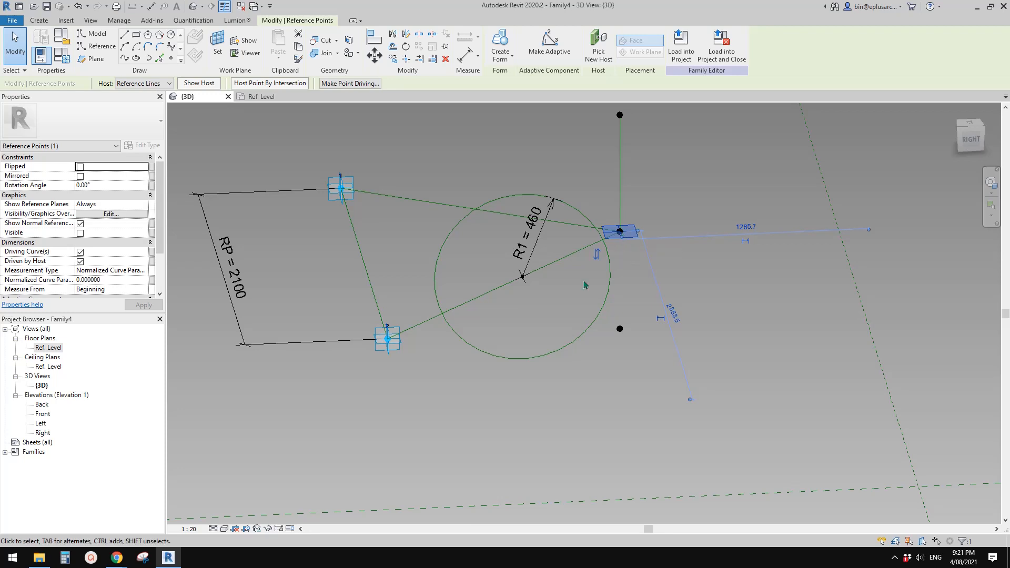
shift+middle_drag(591, 218, 424, 390)
Sketch on a new Snipping Tool capture the right triangle with legs H1 and OFS and hypotenuse √(OFS²+H1²), and return to Revit.
click(143, 557)
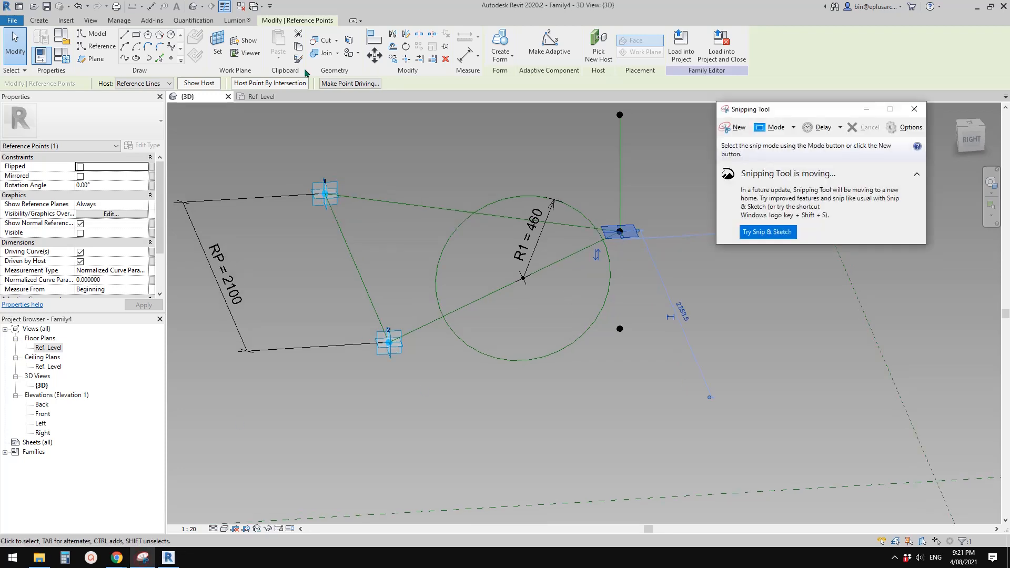
click(735, 129)
drag(278, 129, 795, 436)
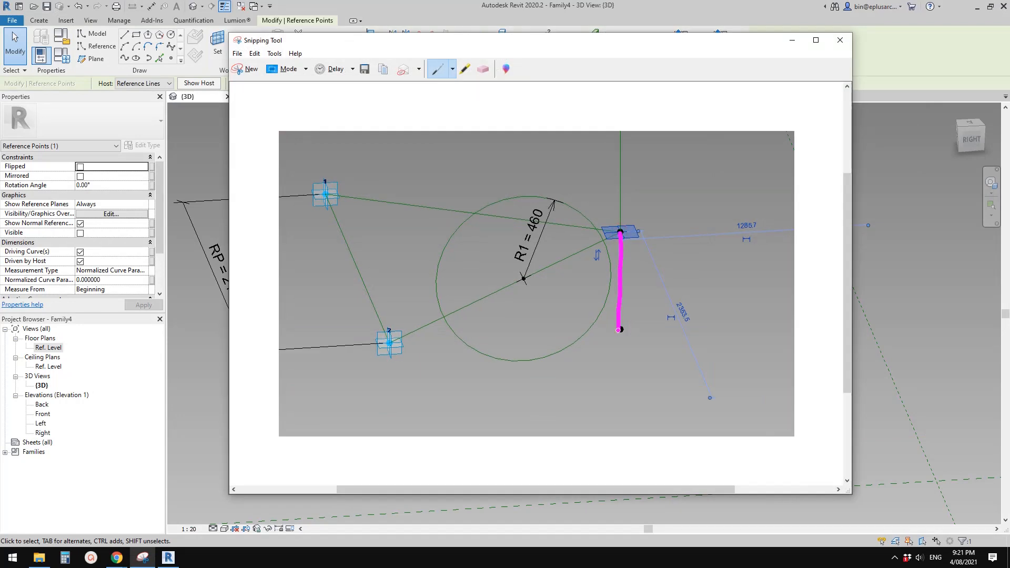
drag(602, 241, 472, 305)
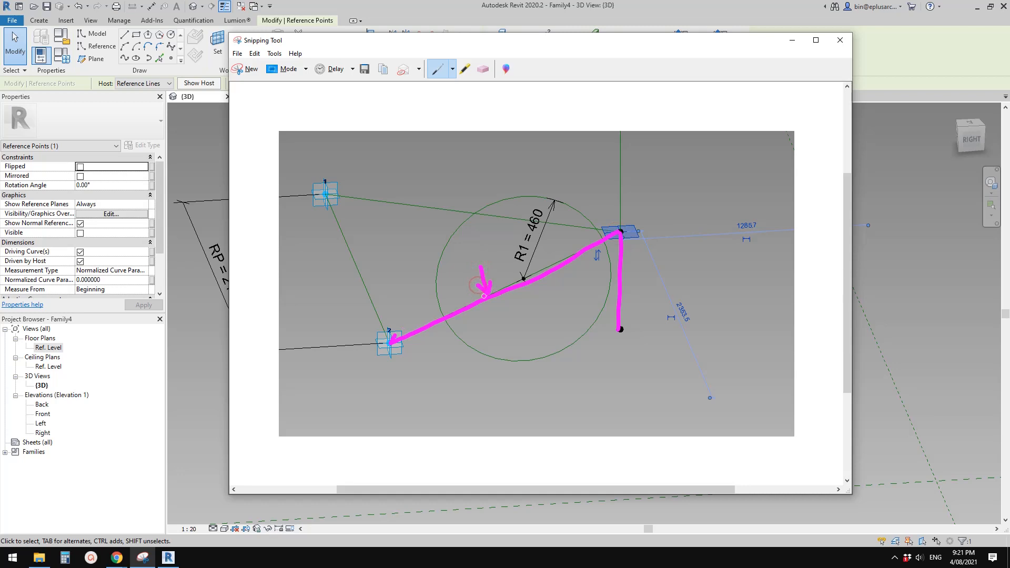
drag(433, 341, 616, 331)
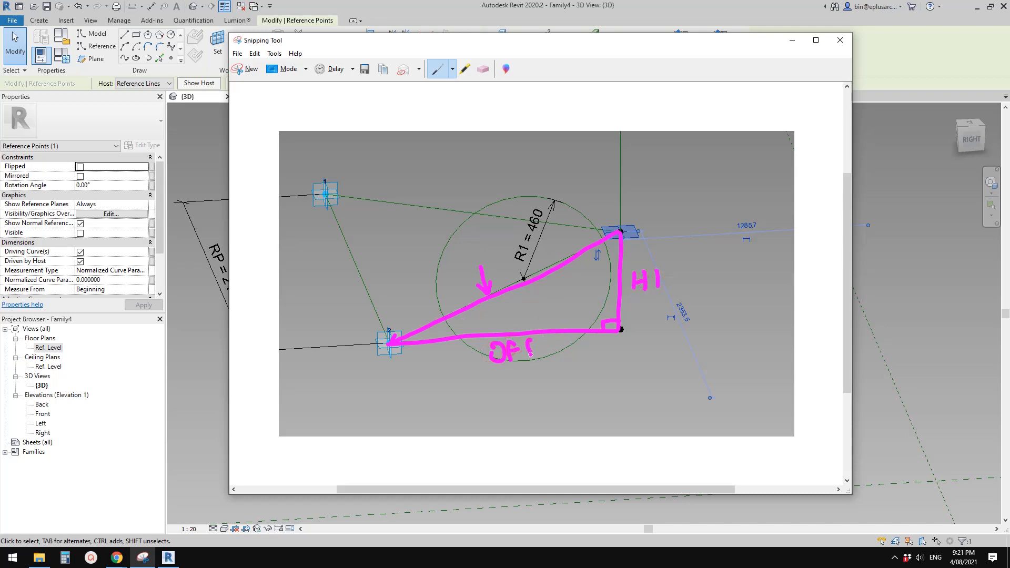
drag(460, 383, 556, 370)
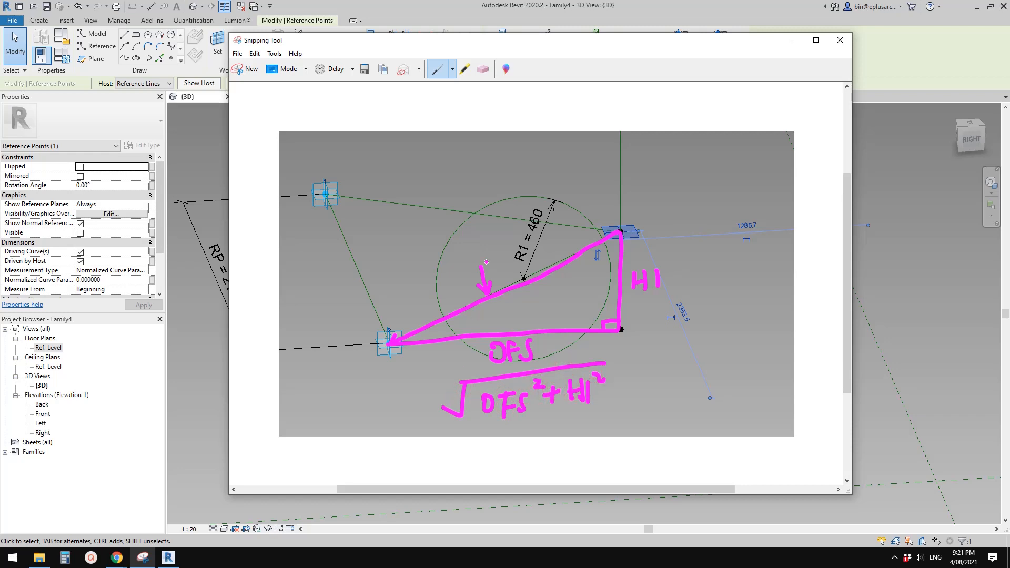
click(203, 201)
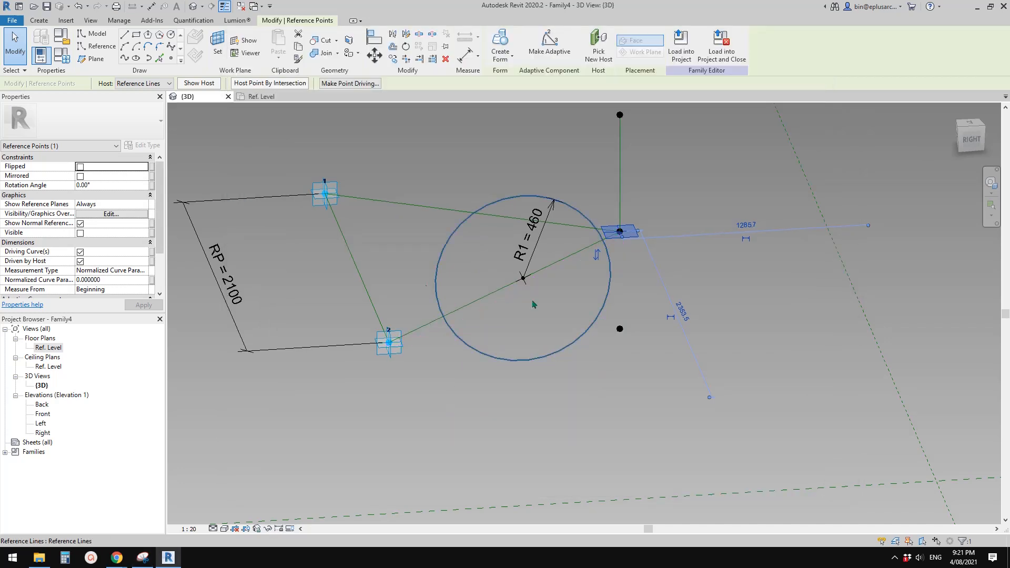
Set the formula of family parameter R1 to sqrt(H1 ^ 2 + OFS ^ 2) and apply it to the family.
middle_drag(580, 276, 495, 251)
middle_drag(517, 288, 516, 290)
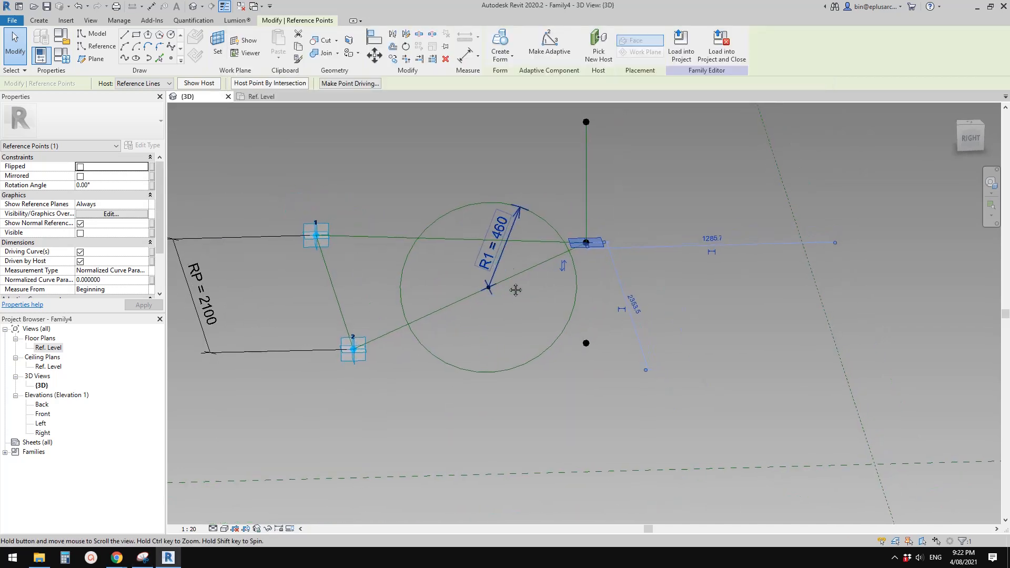
key(Escape)
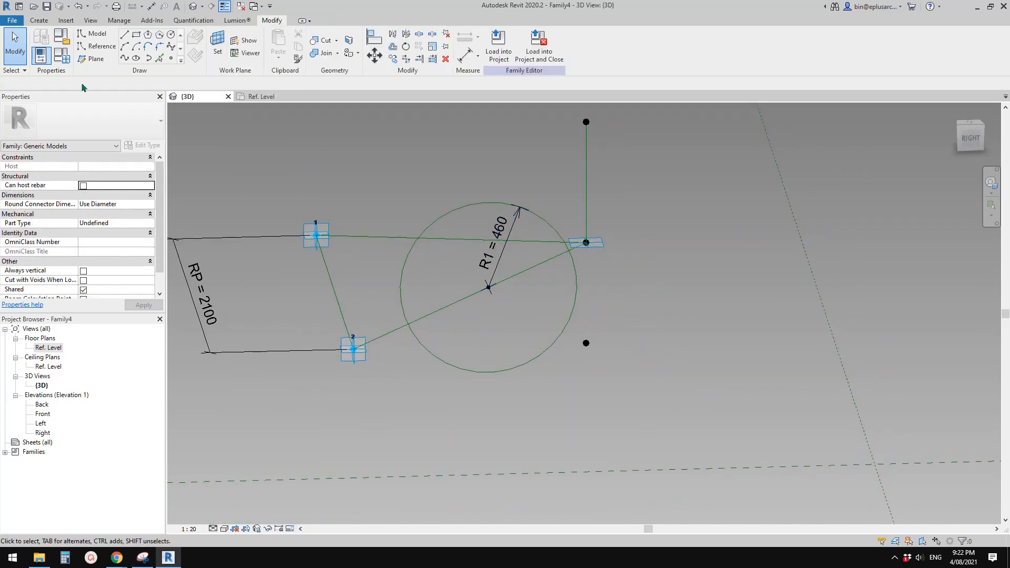
click(62, 55)
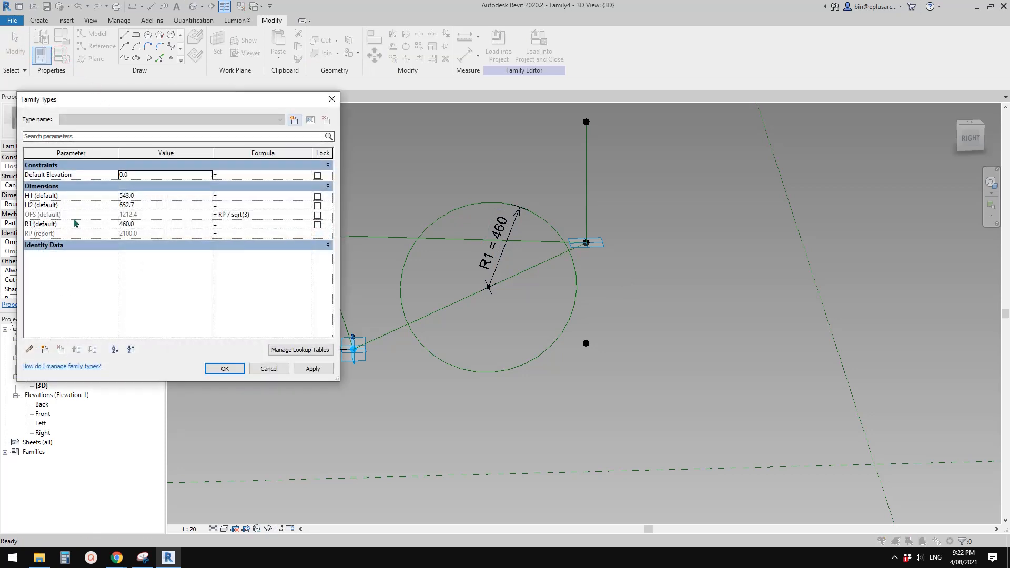
click(233, 223)
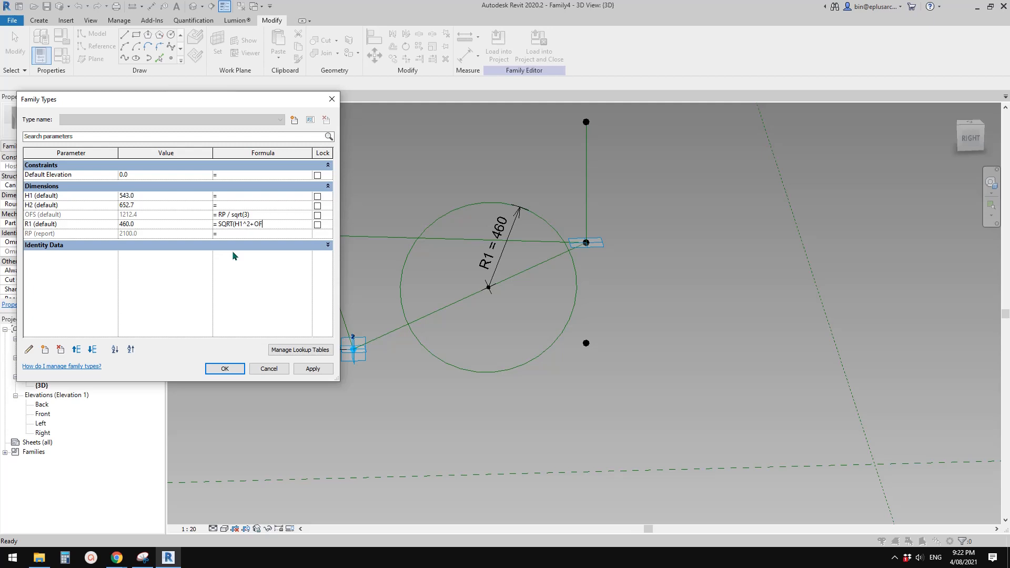
text(2))
click(258, 235)
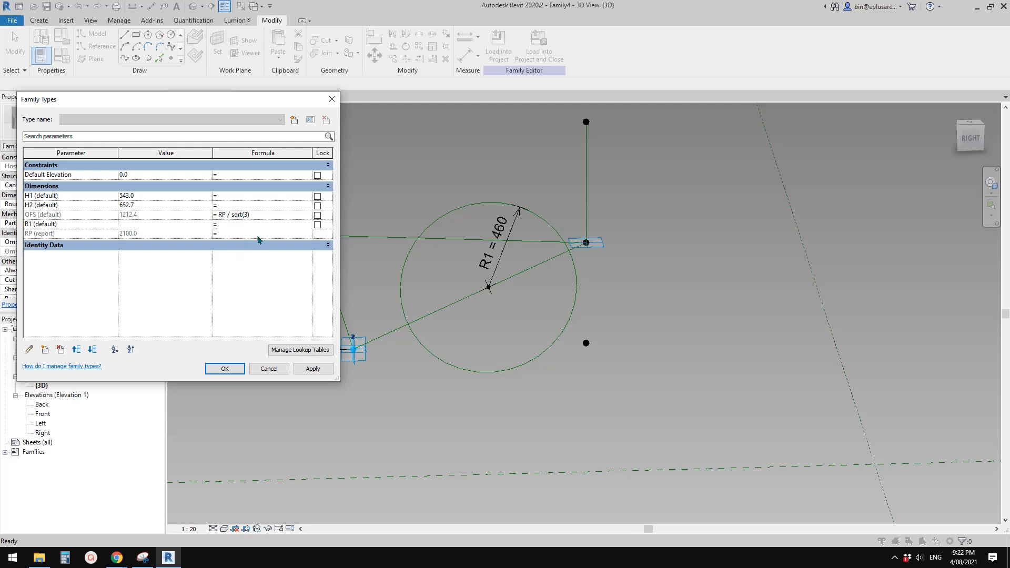
click(310, 370)
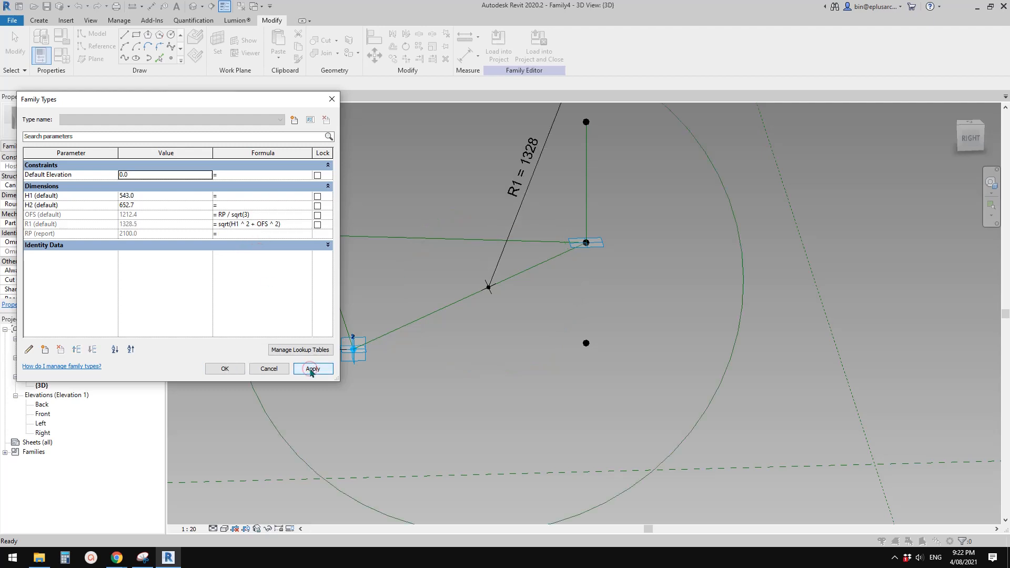
click(225, 369)
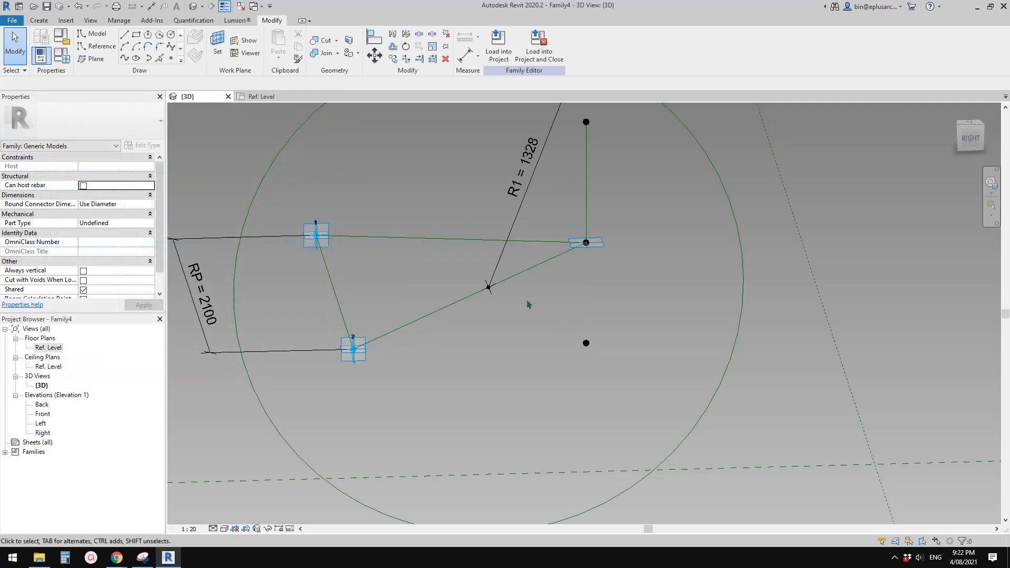
Move the R1 circle's center point along its reference line onto the hosted point, at normalized curve parameter 1.
drag(489, 294, 598, 273)
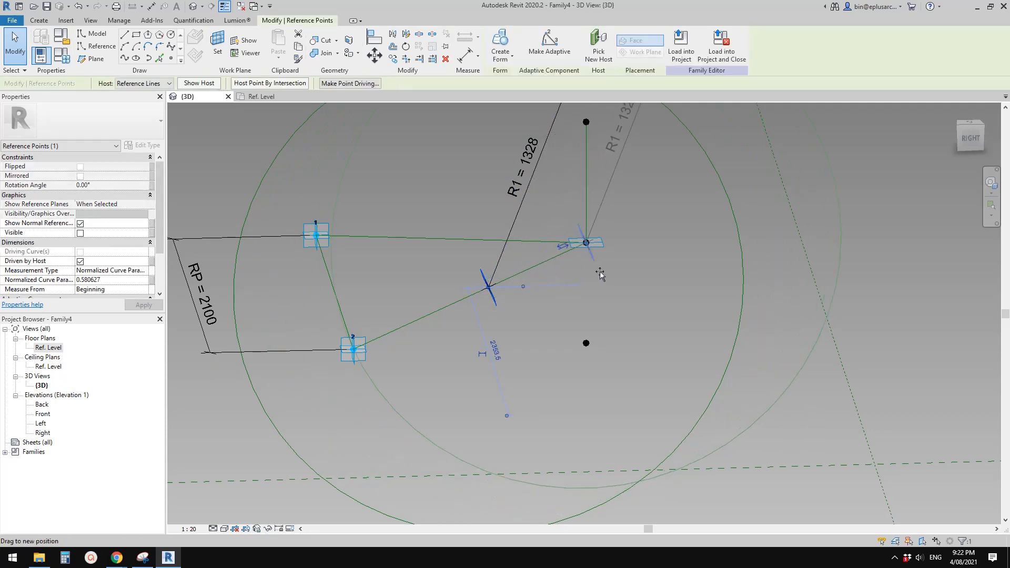
scroll(511, 266, down, 1)
middle_drag(509, 268, 487, 296)
click(410, 200)
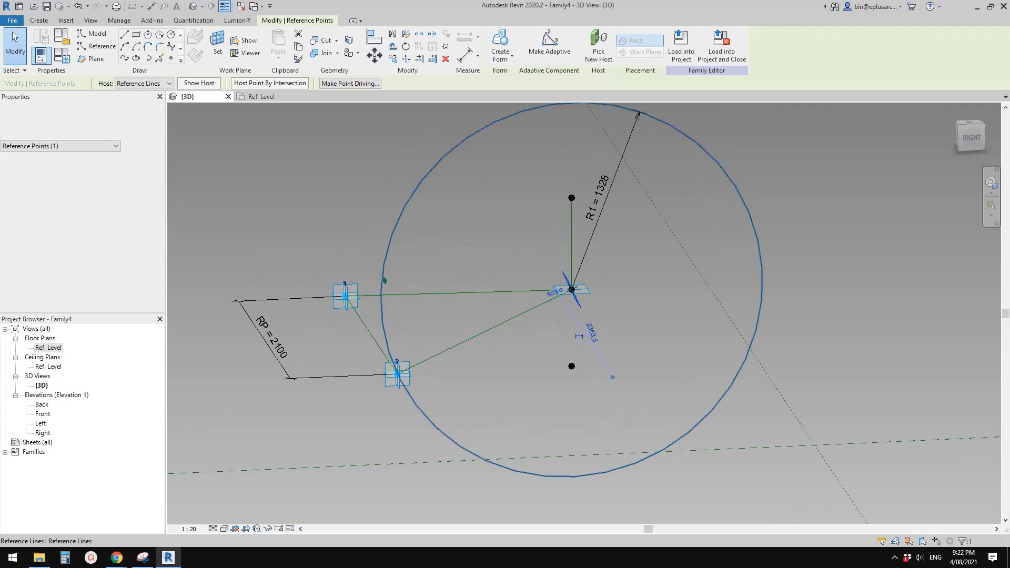
scroll(403, 400, up, 3)
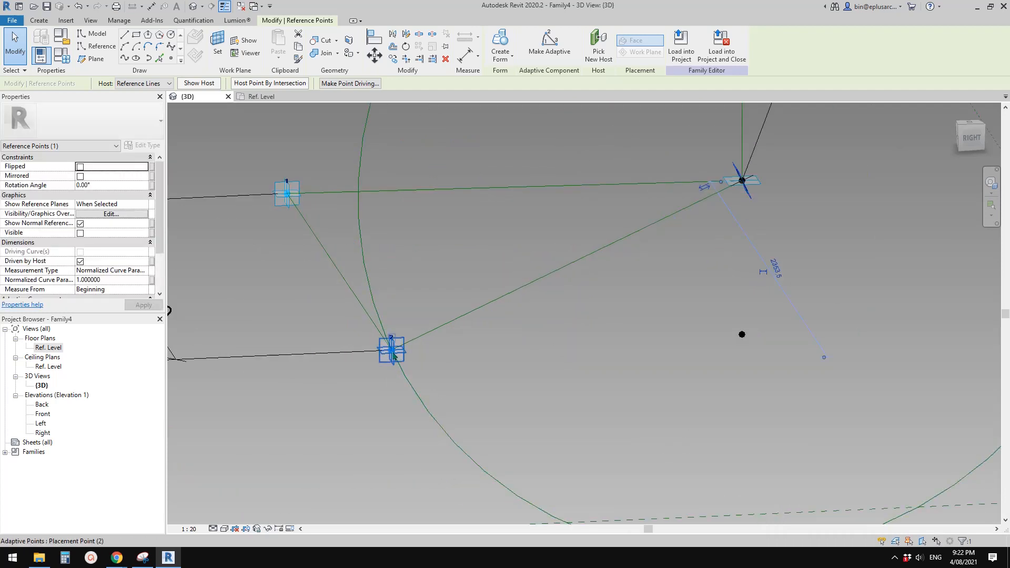
scroll(441, 318, down, 2)
key(Tab)
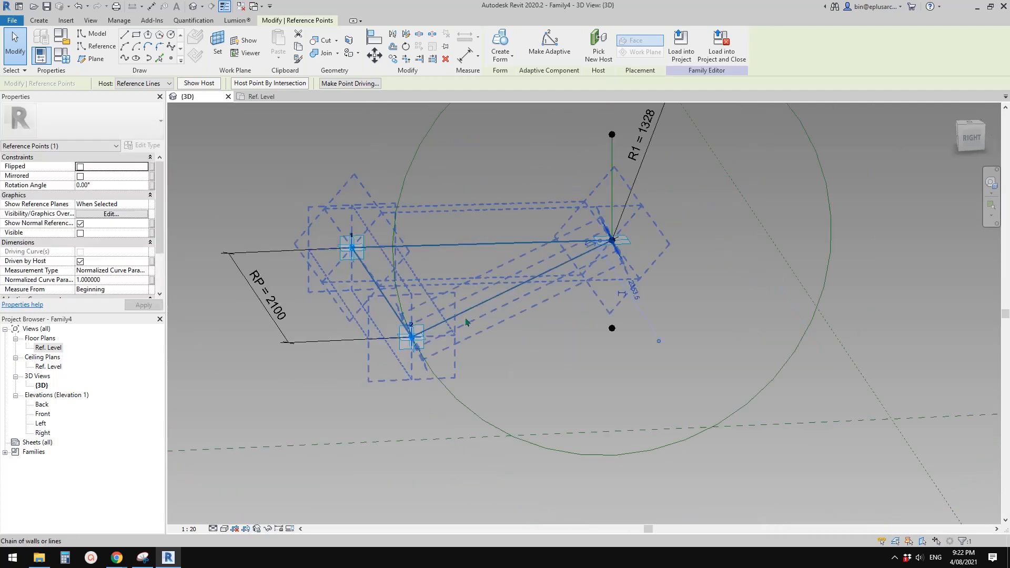
shift+middle_drag(467, 322, 575, 328)
click(525, 213)
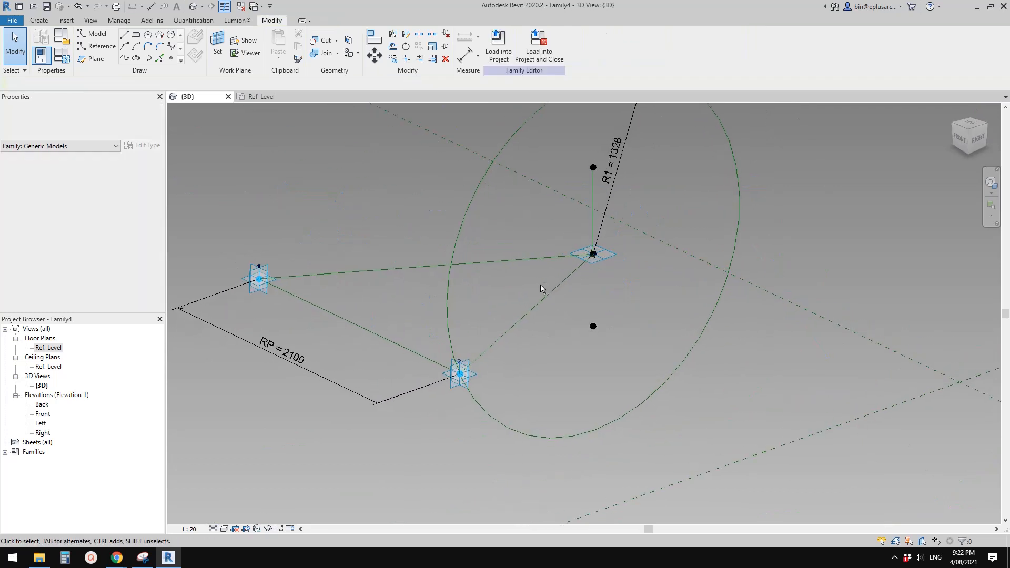
Place a reference point near the middle of the reference line between adaptive point 1 and the hosted point, drawing on face.
shift+middle_drag(544, 286, 585, 268)
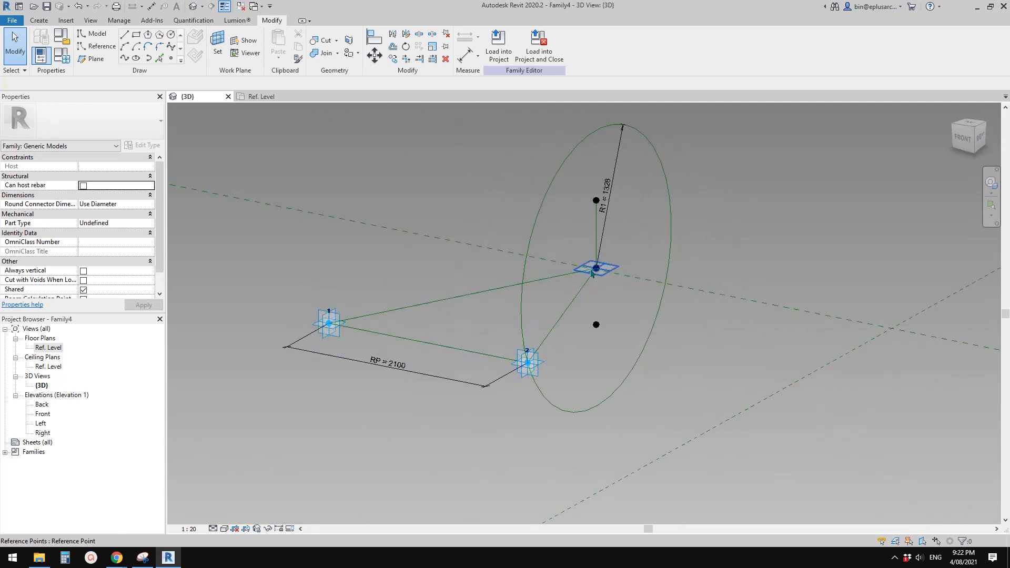
shift+middle_drag(523, 263, 543, 280)
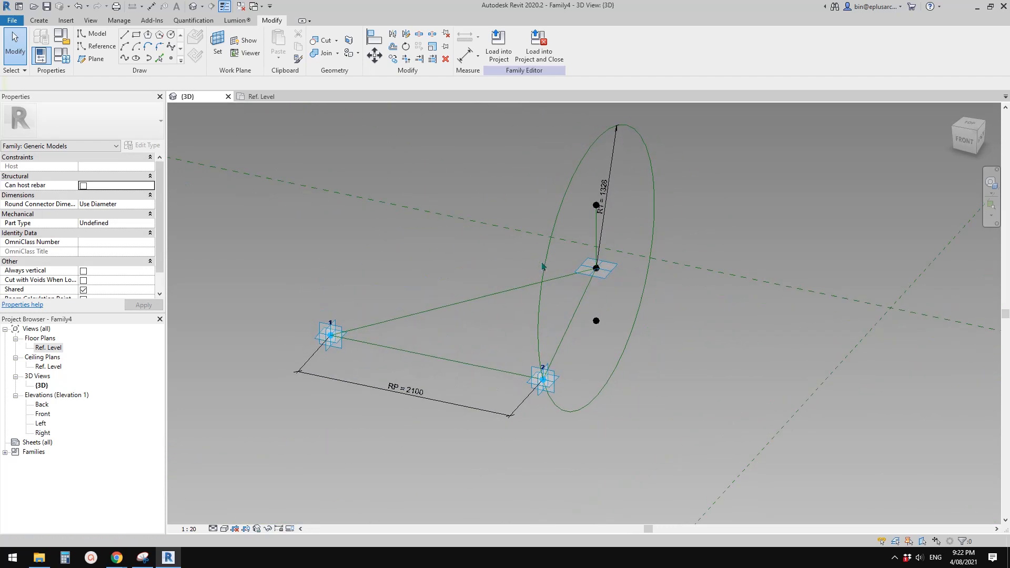
click(172, 60)
click(198, 40)
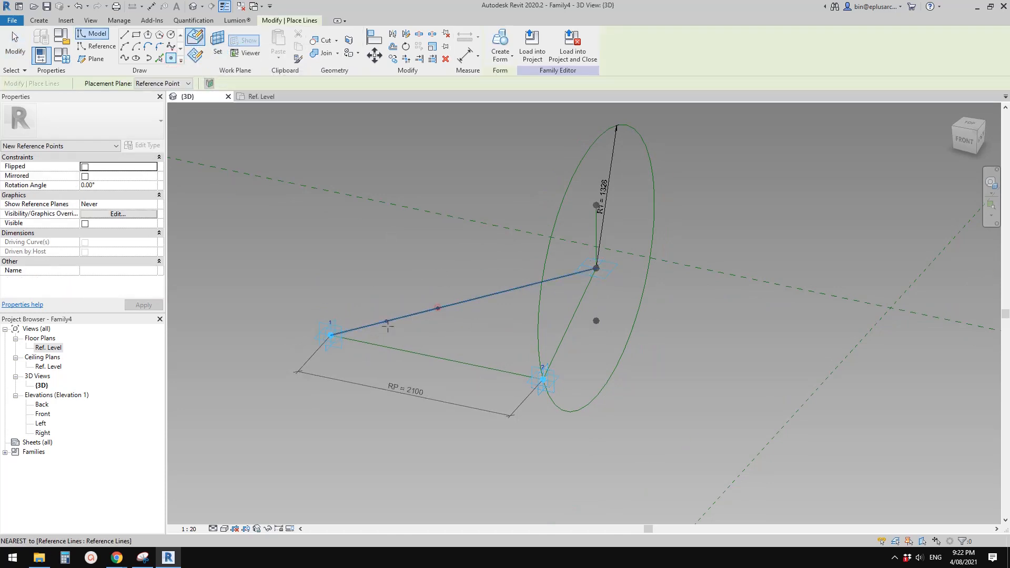
click(434, 308)
mouse_move(434, 308)
shift+middle_down()
mouse_move(477, 344)
mouse_move(440, 315)
shift+middle_up()
key(Escape)
key(Escape)
click(464, 340)
Slide the new point along its reference line to a normalized curve parameter of about 0.47.
mouse_move(440, 315)
shift+middle_down()
mouse_move(521, 308)
mouse_move(485, 319)
mouse_move(479, 299)
mouse_move(482, 331)
mouse_move(479, 305)
mouse_move(456, 305)
shift+middle_up()
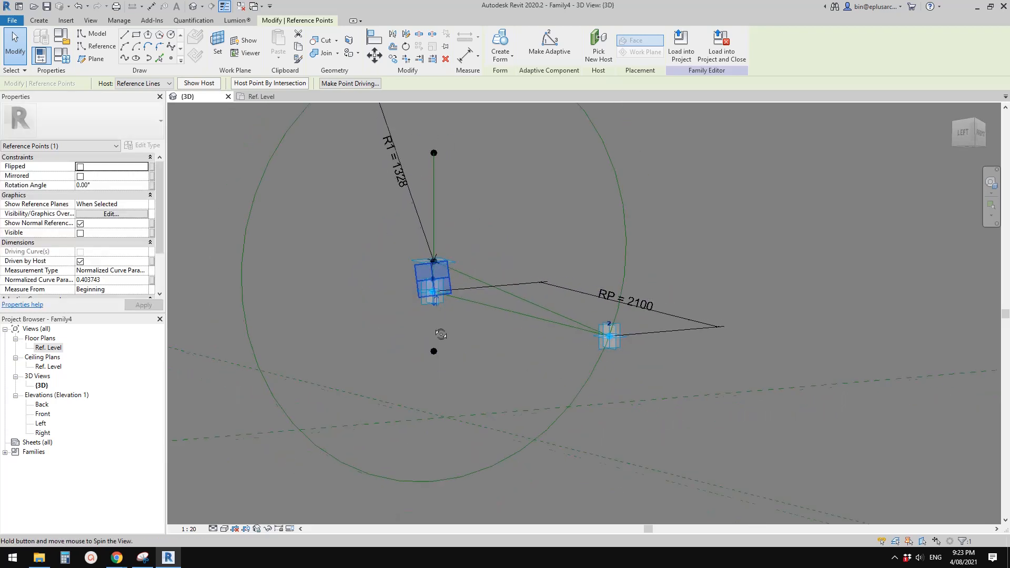
shift+middle_drag(430, 271, 458, 345)
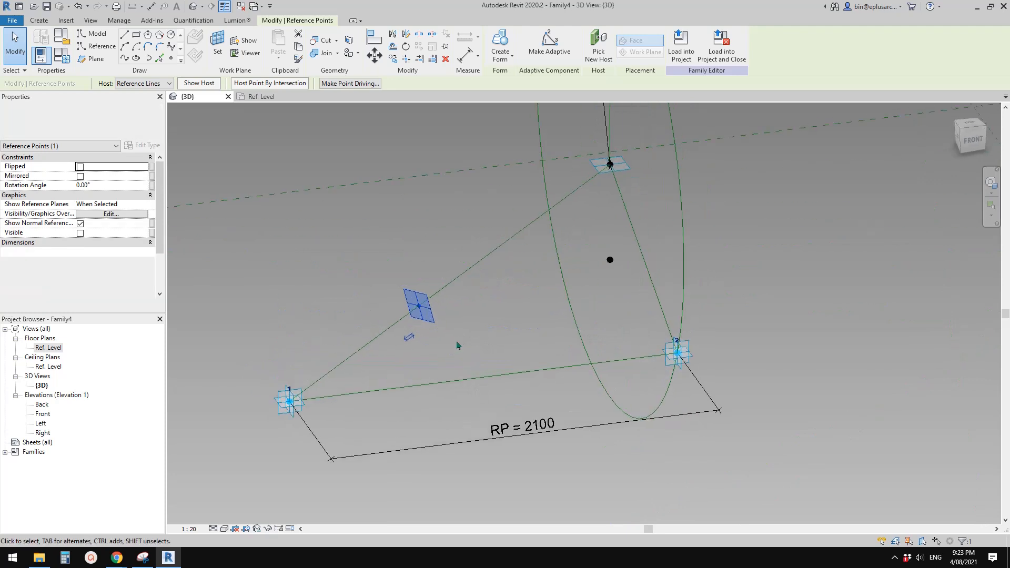
shift+middle_drag(453, 309, 404, 307)
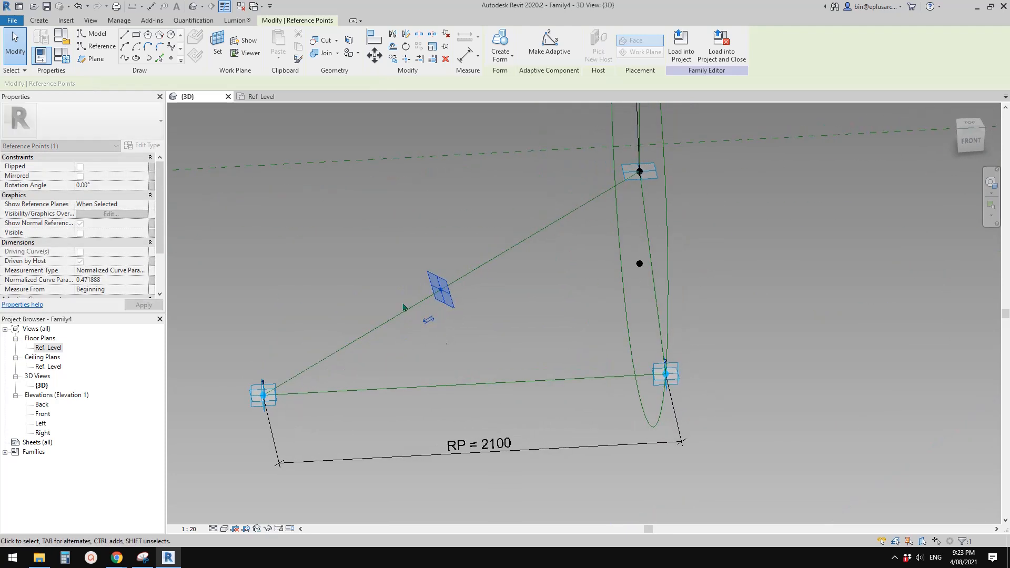
shift+middle_drag(652, 271, 625, 282)
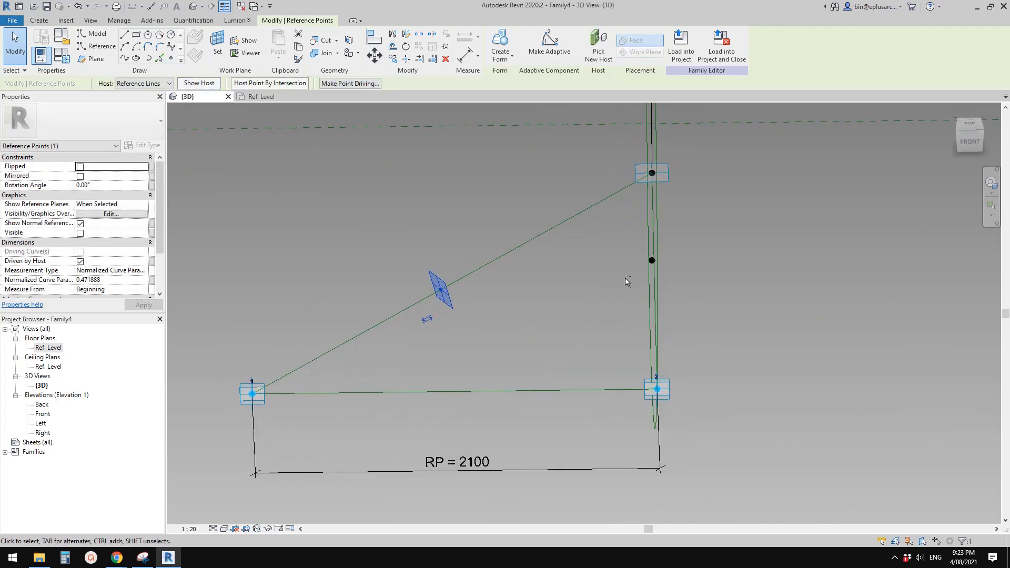
Connect the base reference point below the vertical reference line to adaptive point 1 with a spline through points.
shift+middle_drag(475, 332, 661, 305)
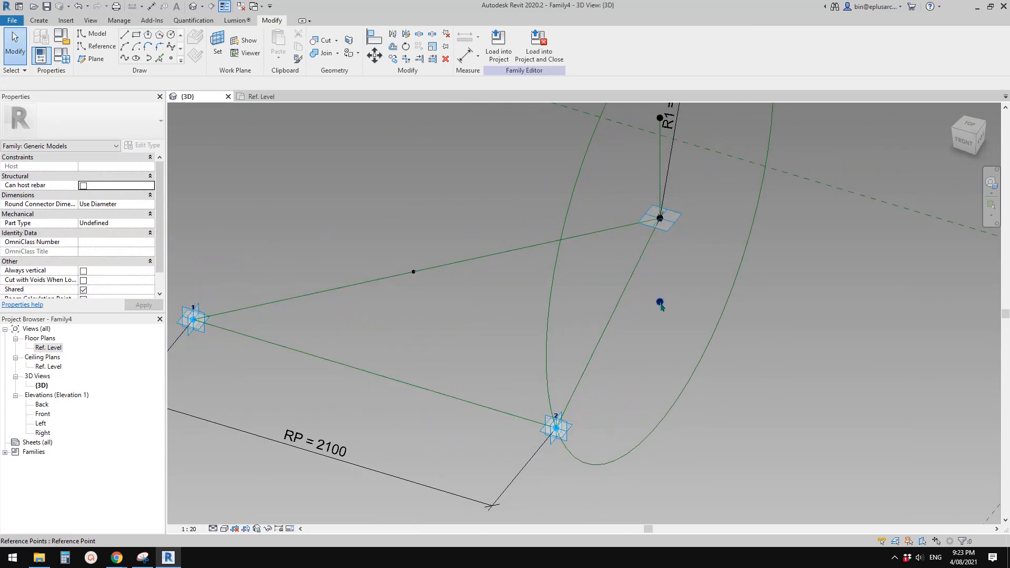
click(661, 305)
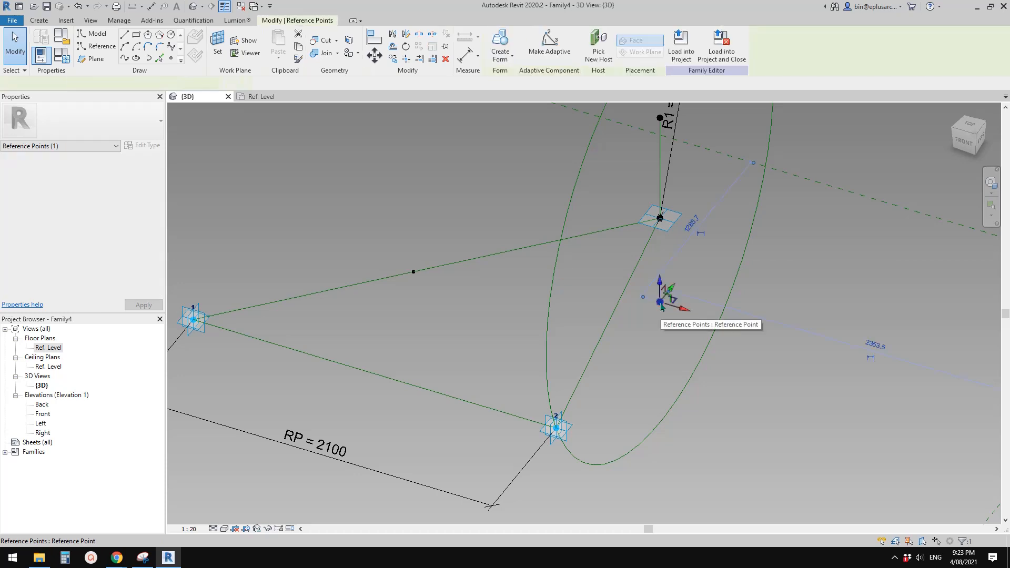
ctrl+click(204, 335)
click(125, 58)
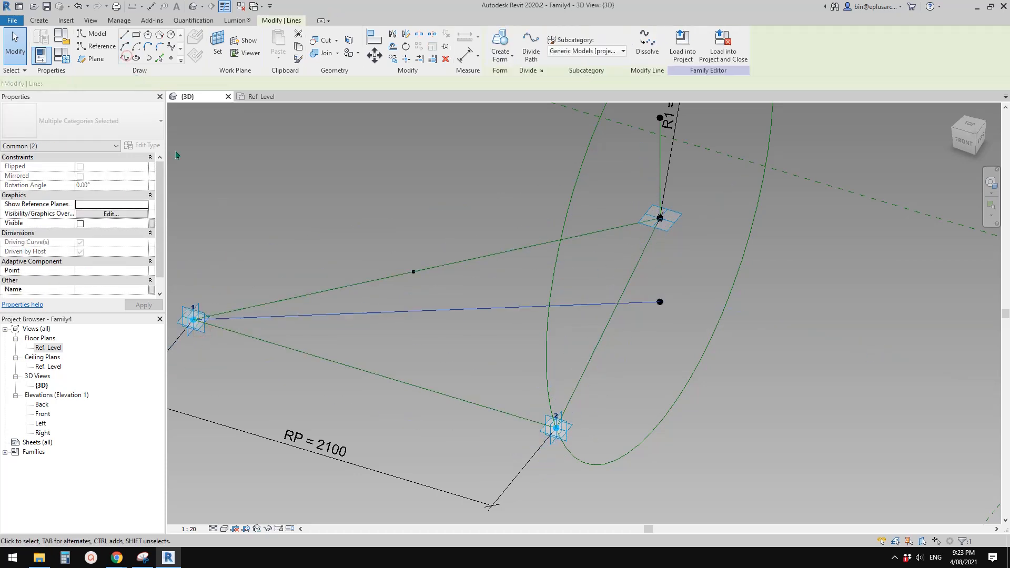
Convert the new spline to a reference line and place a reference point on it, about a third of the way from adaptive point 1.
click(85, 242)
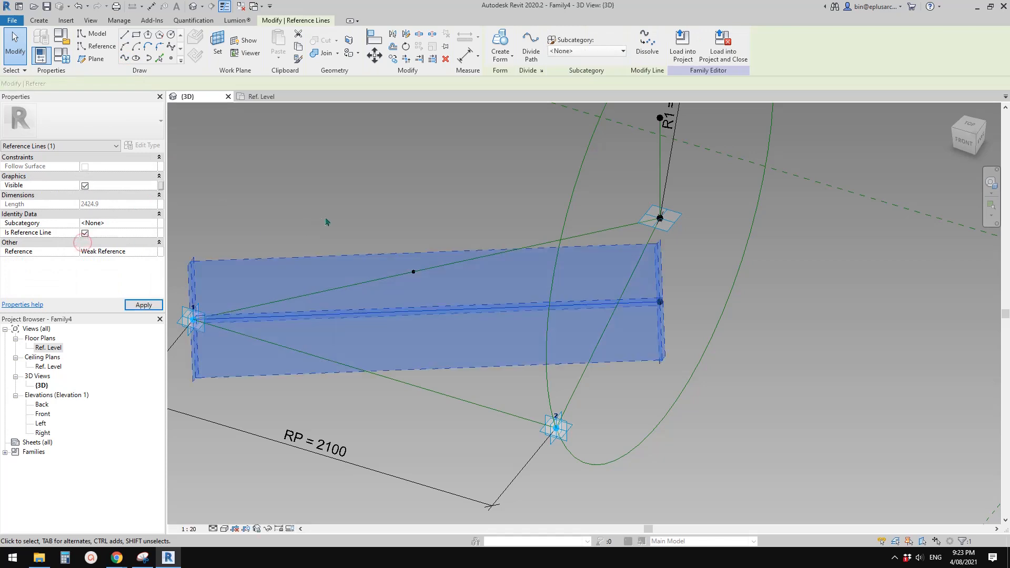
click(170, 58)
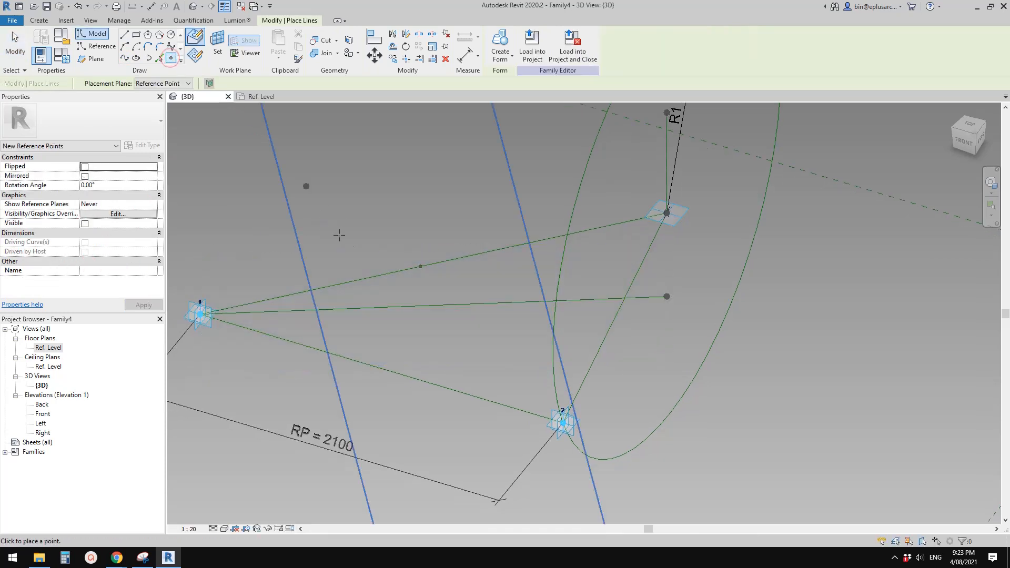
click(369, 308)
key(Escape)
key(Escape)
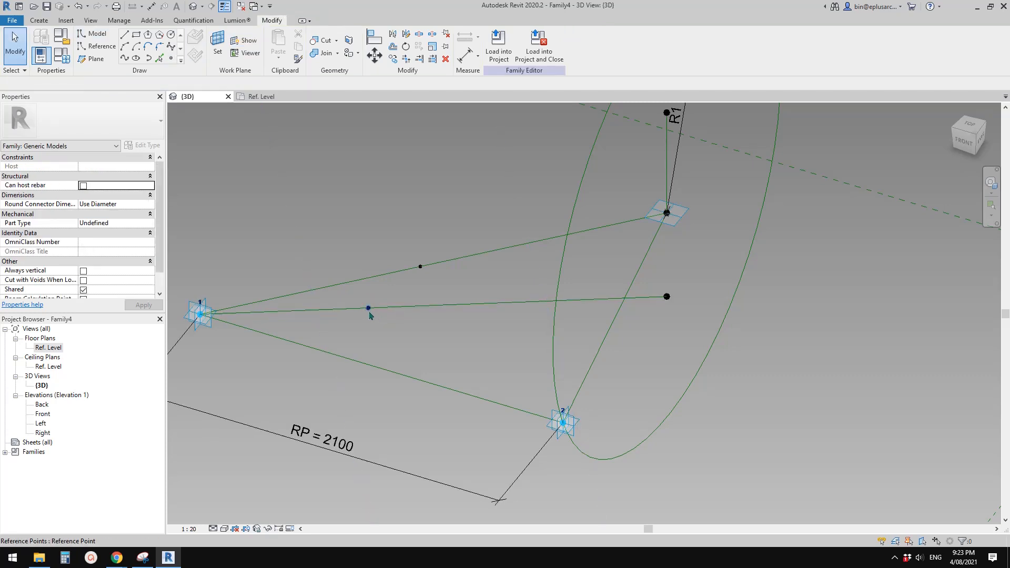
Connect the two points on the upper and middle reference lines with a spline through points and make it a reference line.
click(369, 307)
shift+middle_drag(342, 323, 356, 299)
click(341, 244)
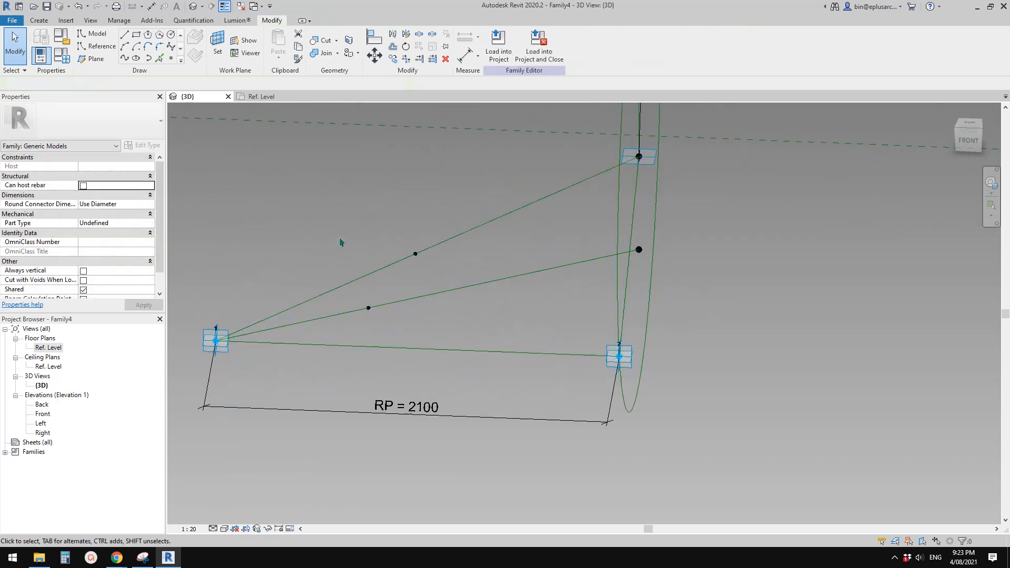
drag(332, 219, 439, 329)
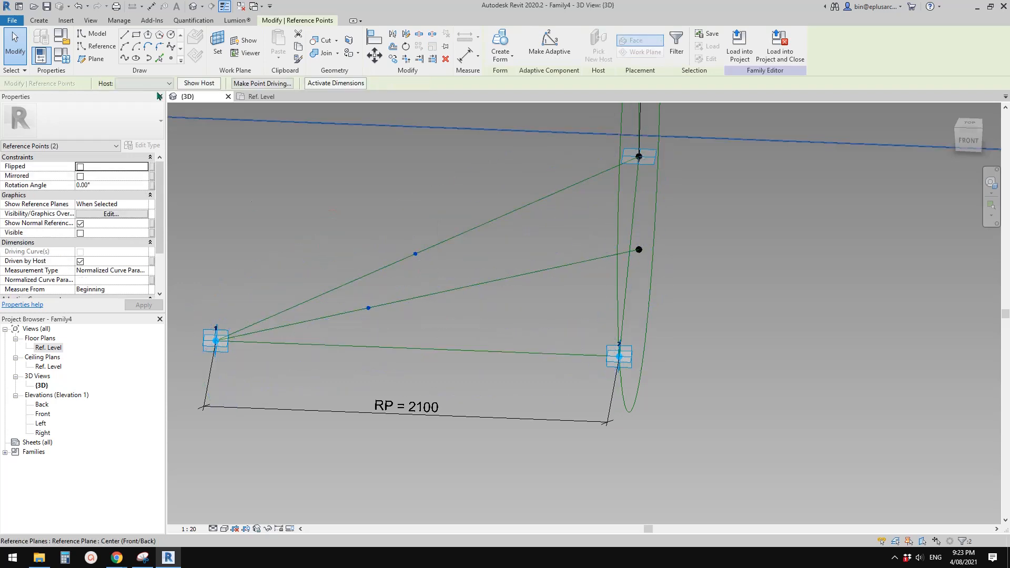
click(124, 58)
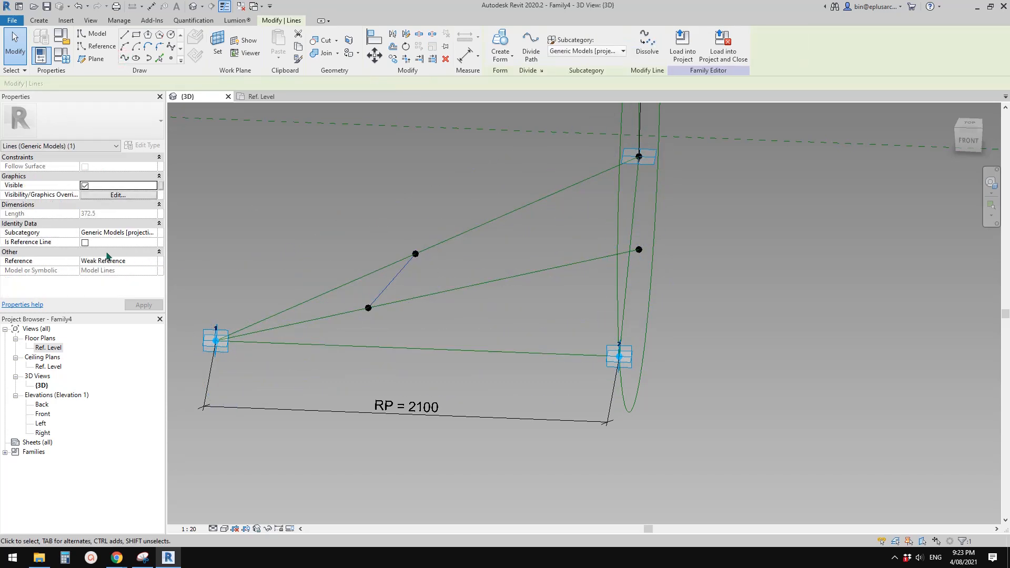
click(85, 242)
Place a reference point on the short connecting reference line, at a normalized curve parameter of about 0.66.
shift+middle_drag(429, 286, 438, 282)
click(171, 59)
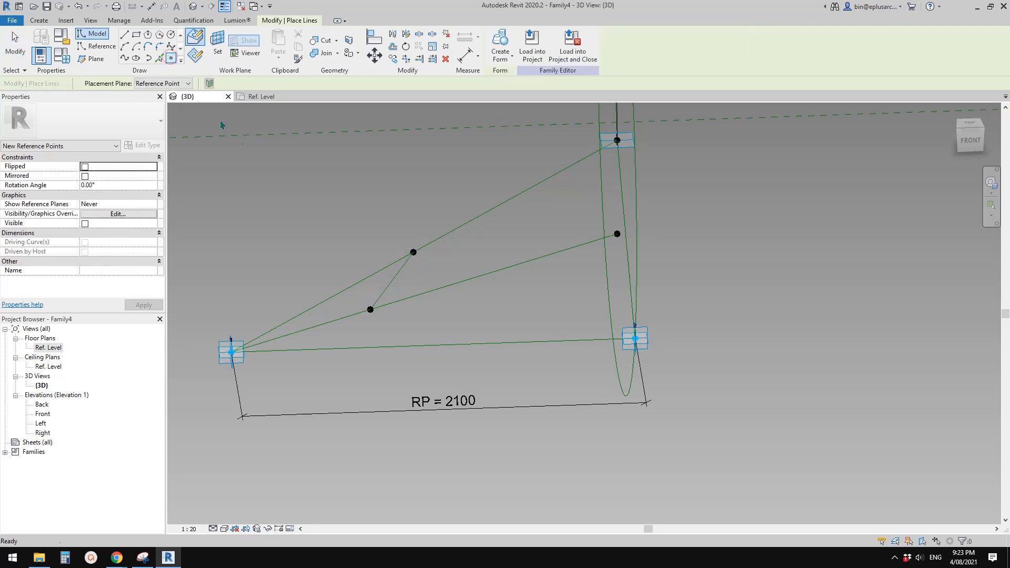
click(398, 272)
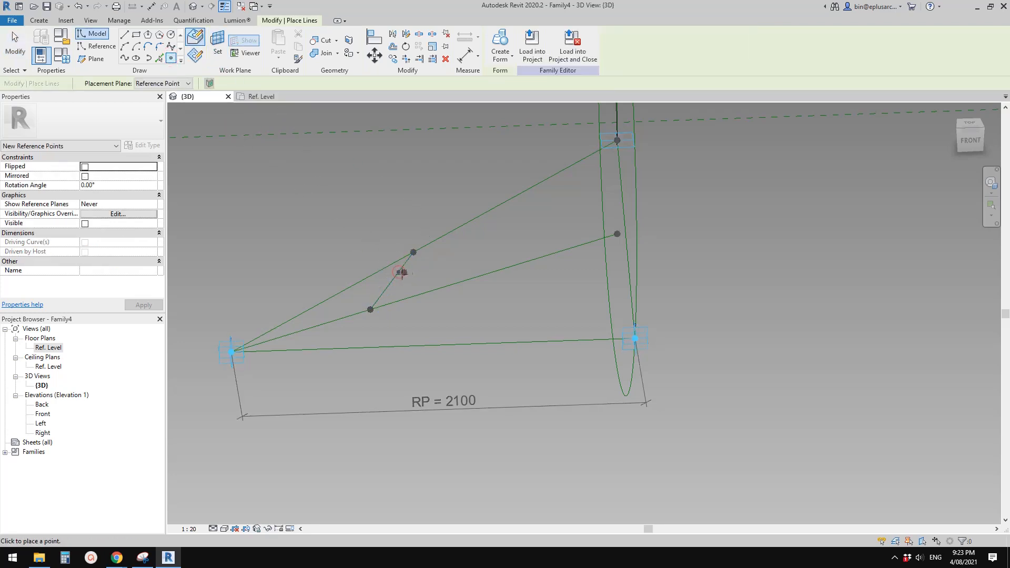
scroll(402, 272, up, 3)
key(Escape)
key(Escape)
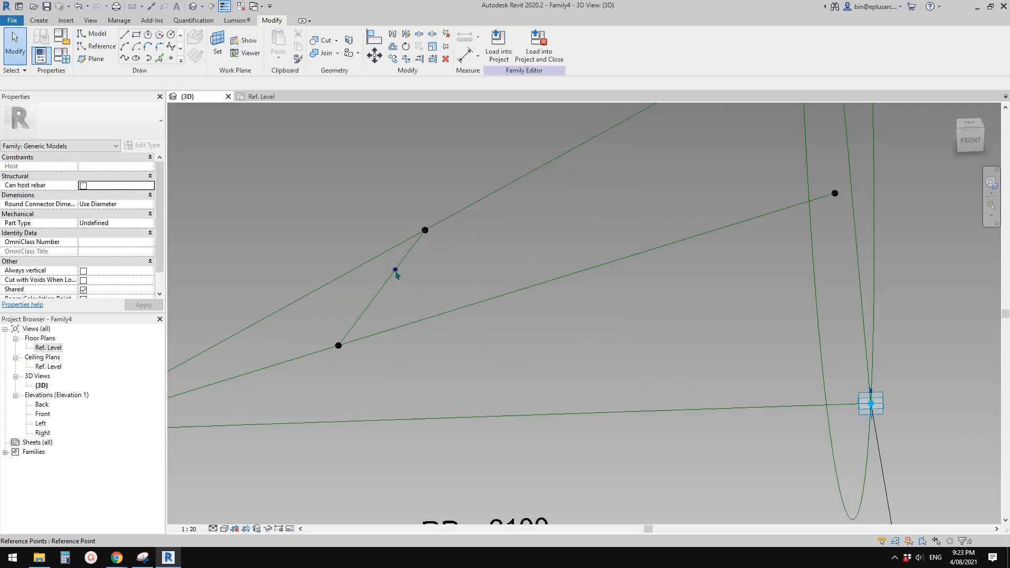
Examine the new point's work plane from several angles relative to the adaptive points and the apex point.
click(396, 271)
shift+middle_drag(372, 282, 398, 297)
scroll(445, 261, down, 1)
middle_drag(565, 241, 469, 274)
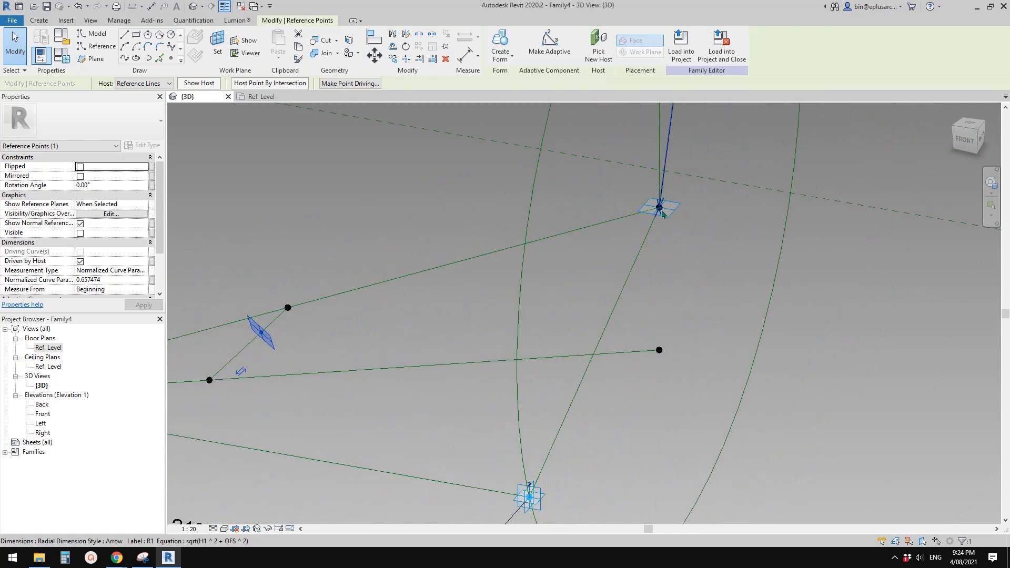
shift+middle_drag(662, 213, 496, 276)
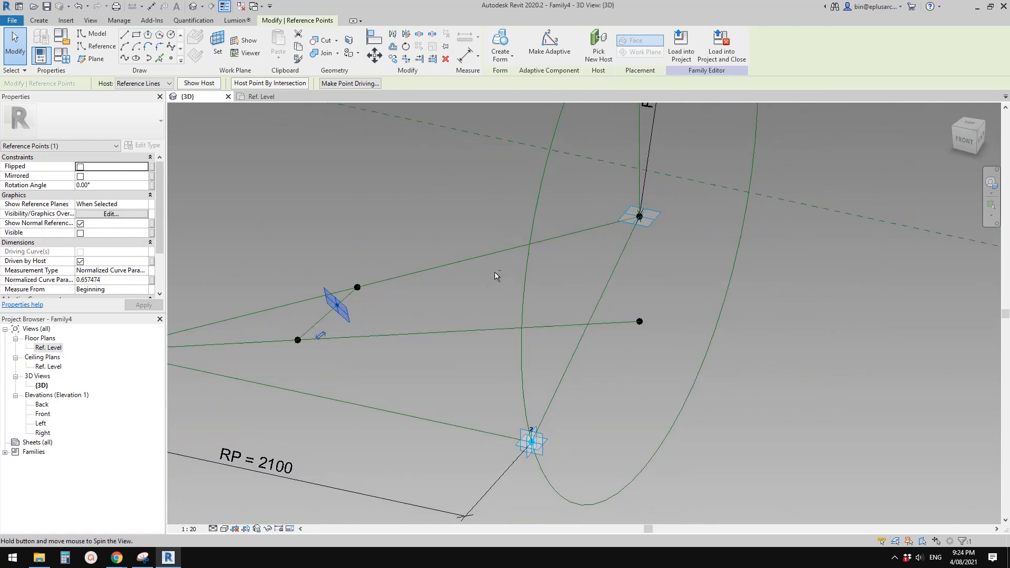
shift+middle_drag(643, 223, 829, 228)
shift+middle_drag(427, 234, 442, 196)
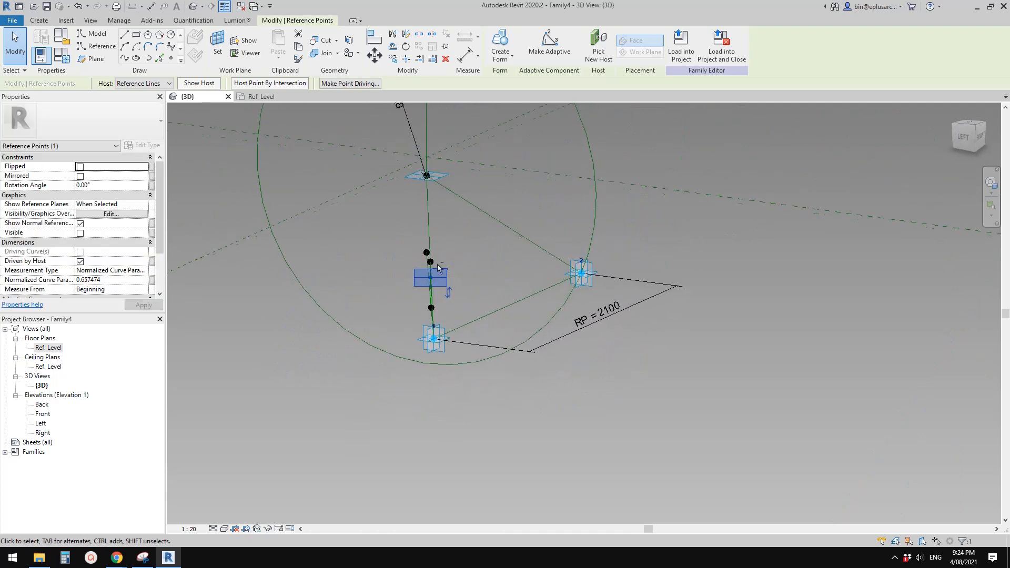
shift+middle_drag(458, 266, 381, 312)
key(Escape)
scroll(425, 275, up, 2)
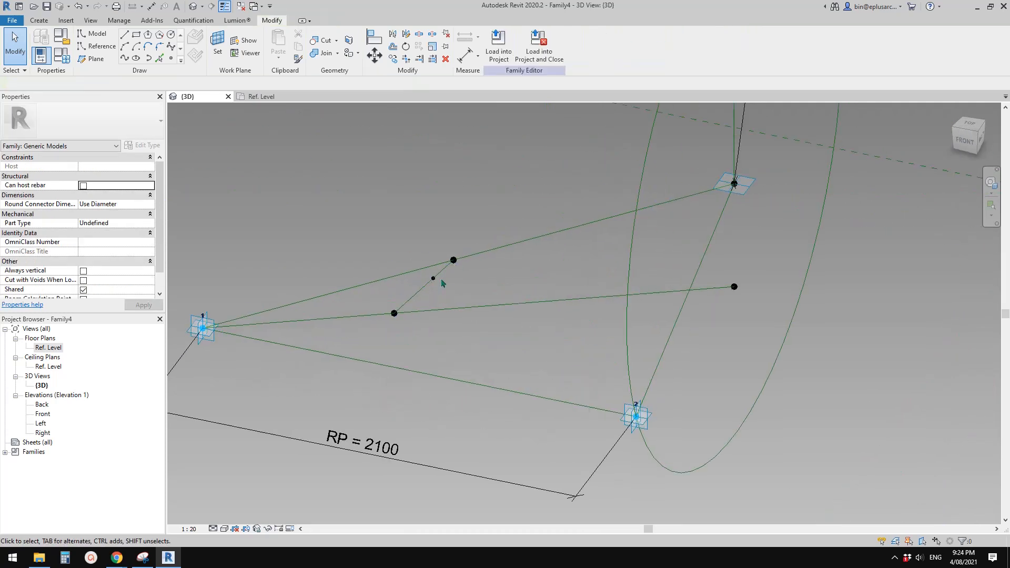
Draw a reference circle of radius 500 centered on the new point, using that point's perpendicular plane as the work plane.
click(98, 47)
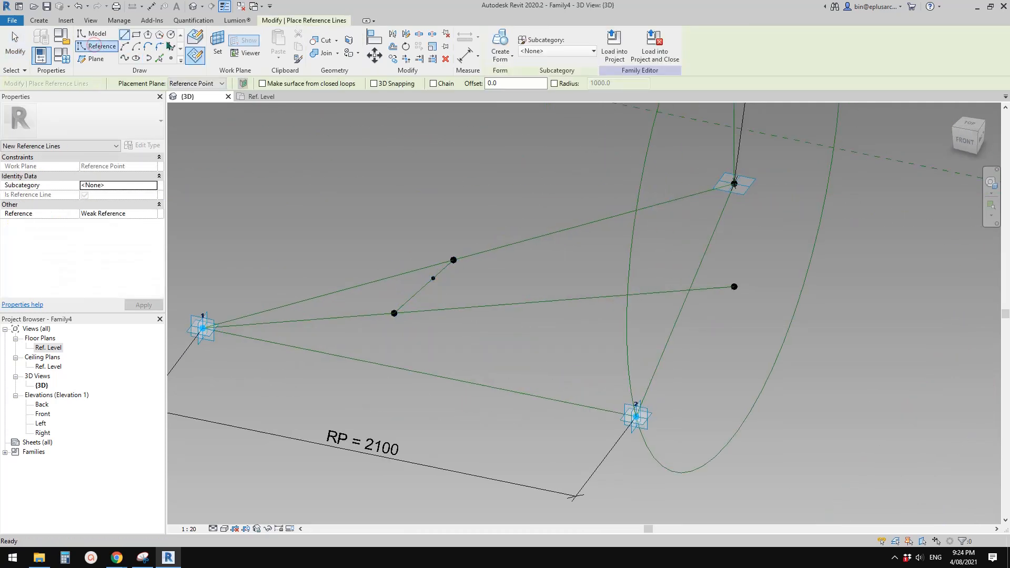
click(210, 53)
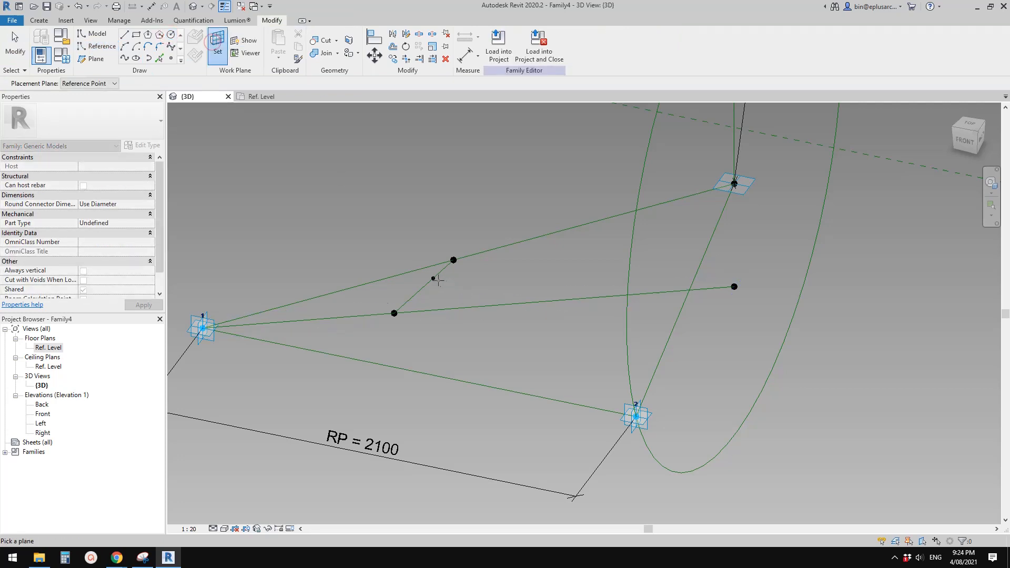
mouse_move(435, 295)
shift+middle_down()
mouse_move(522, 273)
mouse_move(406, 279)
mouse_move(433, 279)
shift+middle_up()
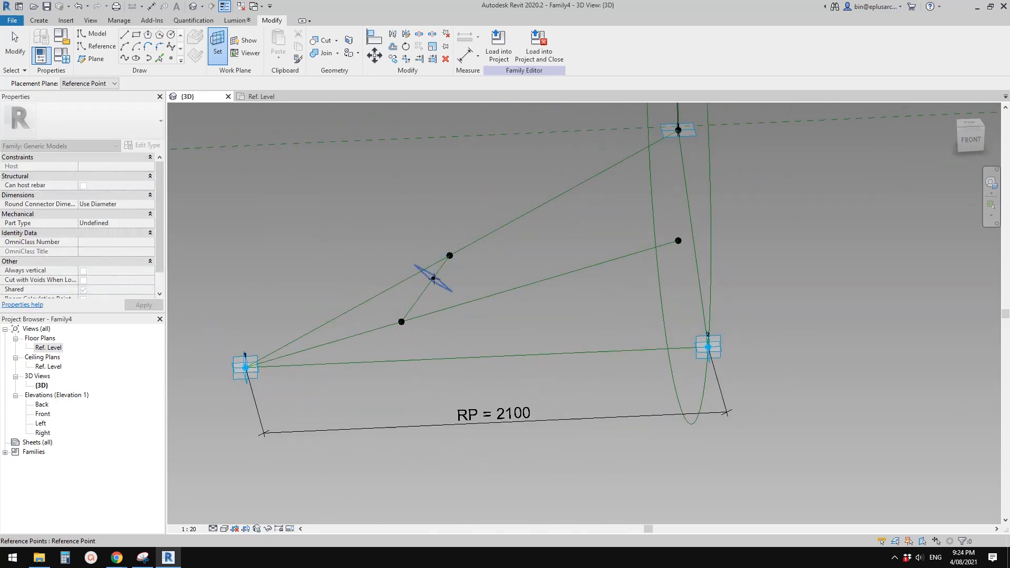
click(434, 279)
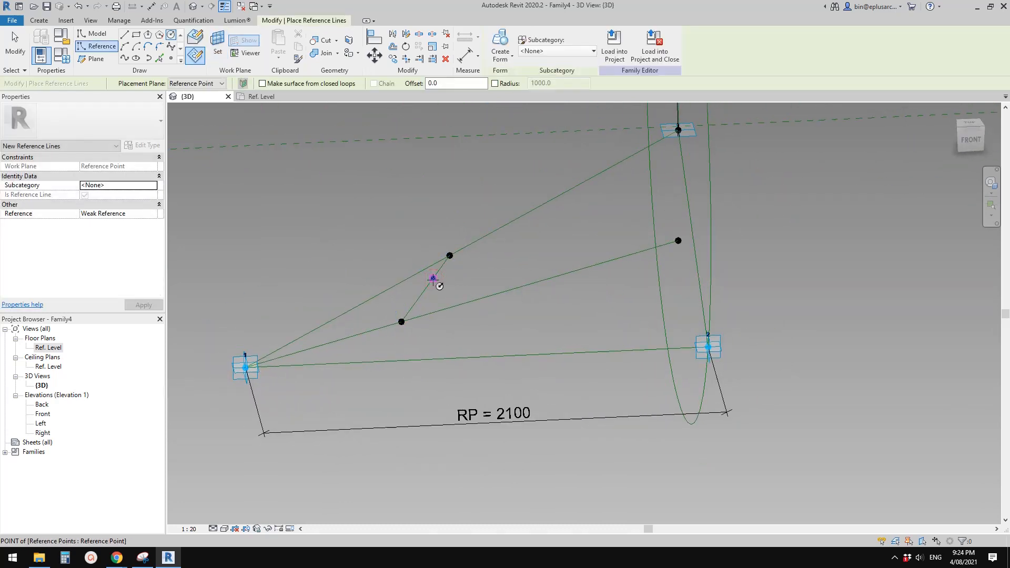
click(433, 279)
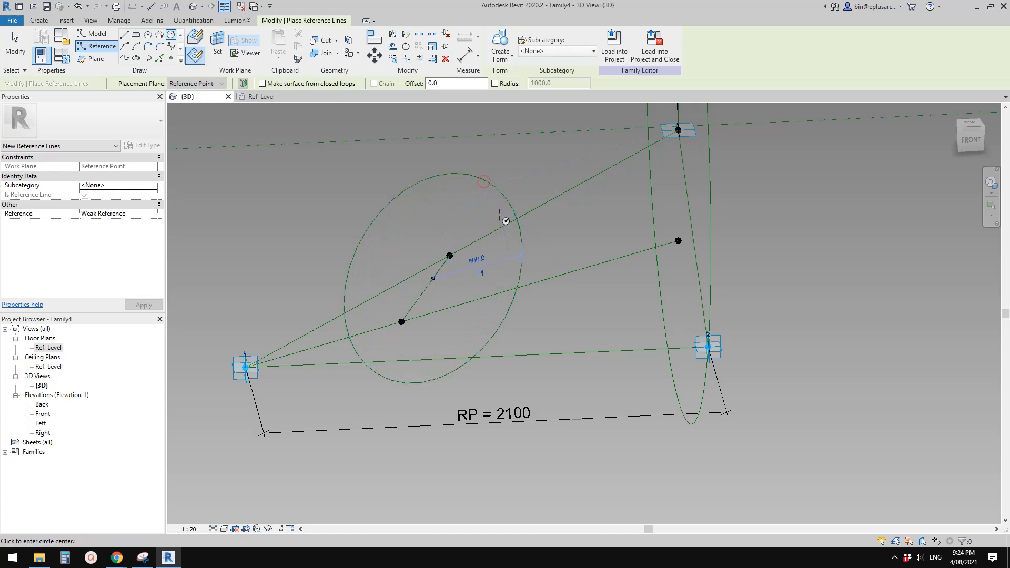
key(Escape)
Make the new circle's radius dimension permanent and label it with a new instance parameter named R2.
click(489, 268)
shift+middle_drag(496, 264, 481, 265)
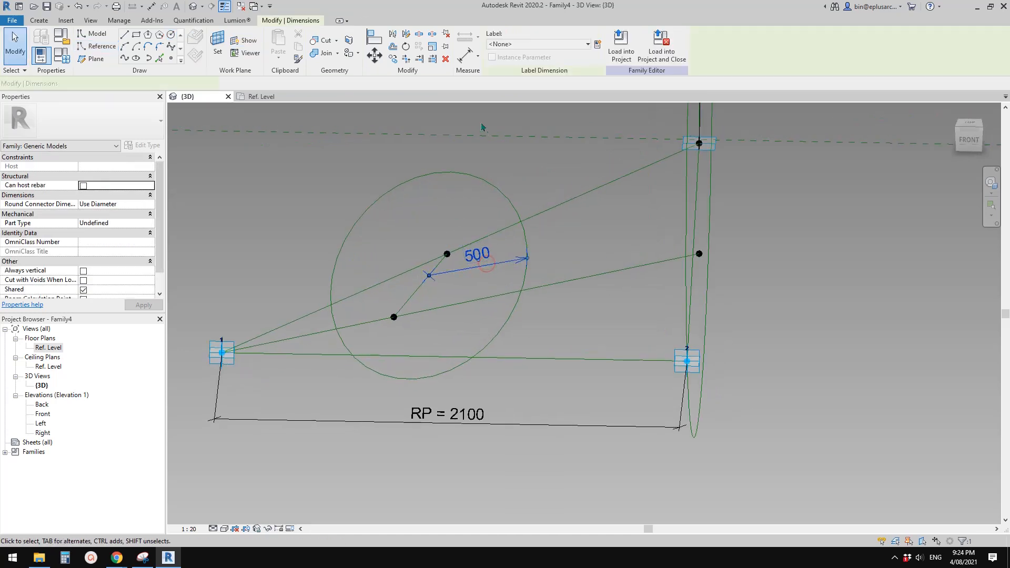
click(598, 44)
text(R2)
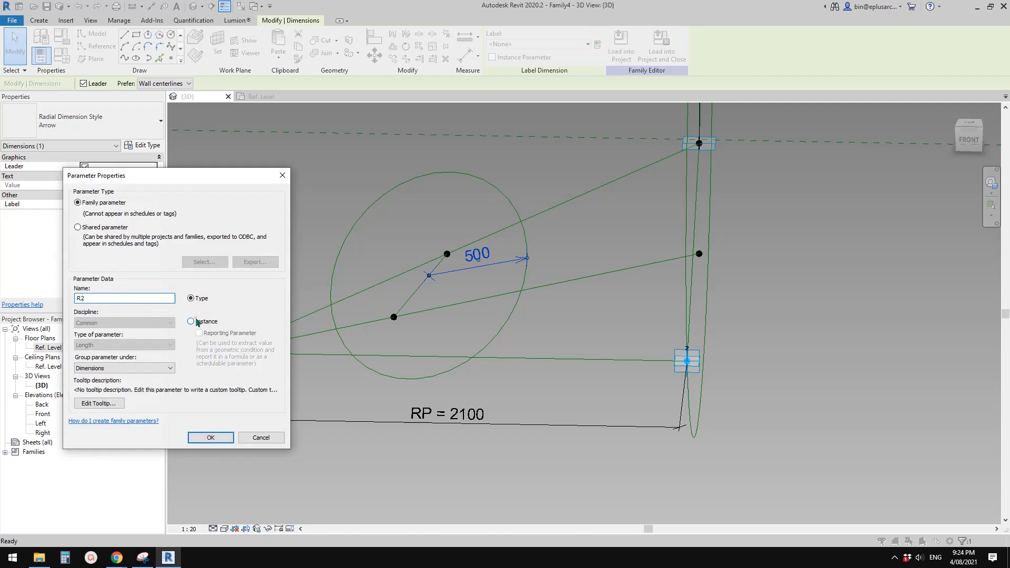
click(191, 322)
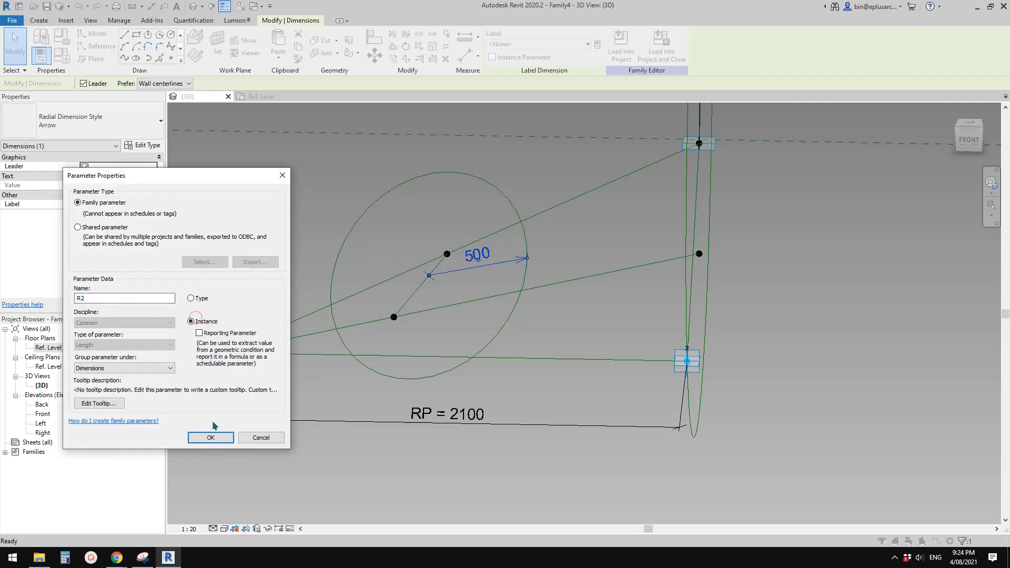
click(210, 437)
shift+middle_drag(217, 436, 392, 320)
scroll(397, 306, up, 1)
key(Escape)
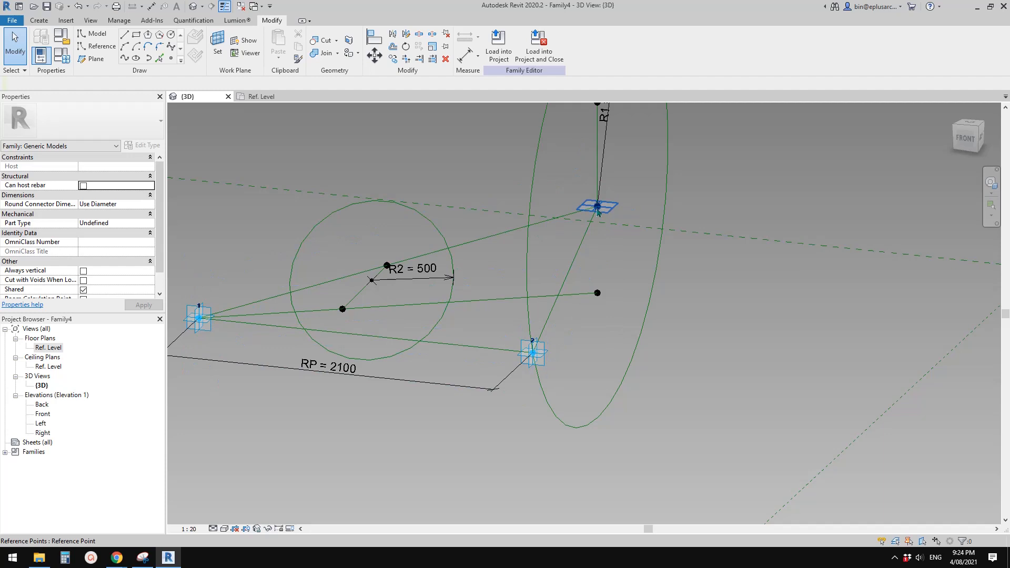
scroll(597, 211, down, 2)
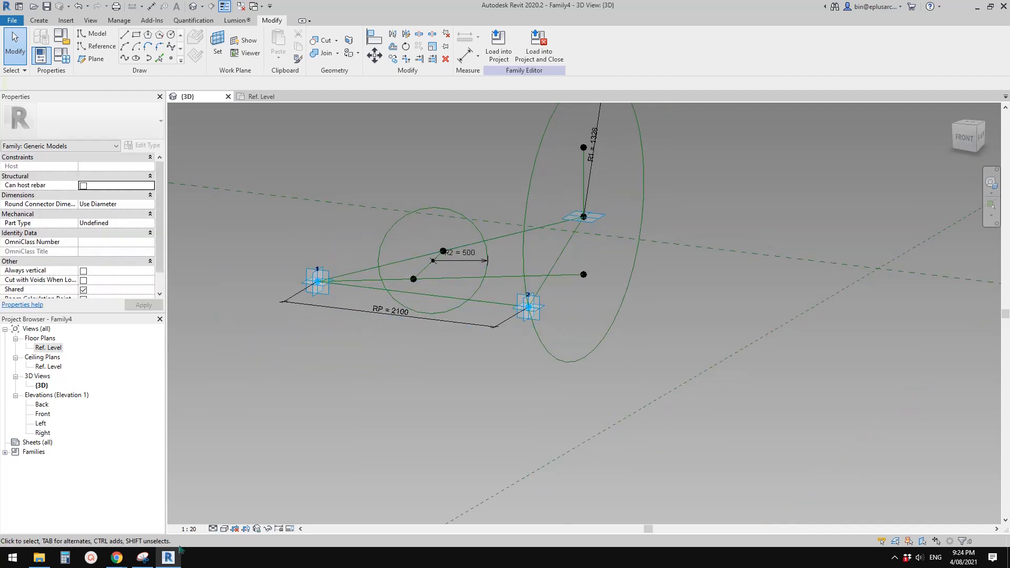
Capture the triangle and both circles in the 3D view with Snipping Tool.
click(143, 550)
click(248, 71)
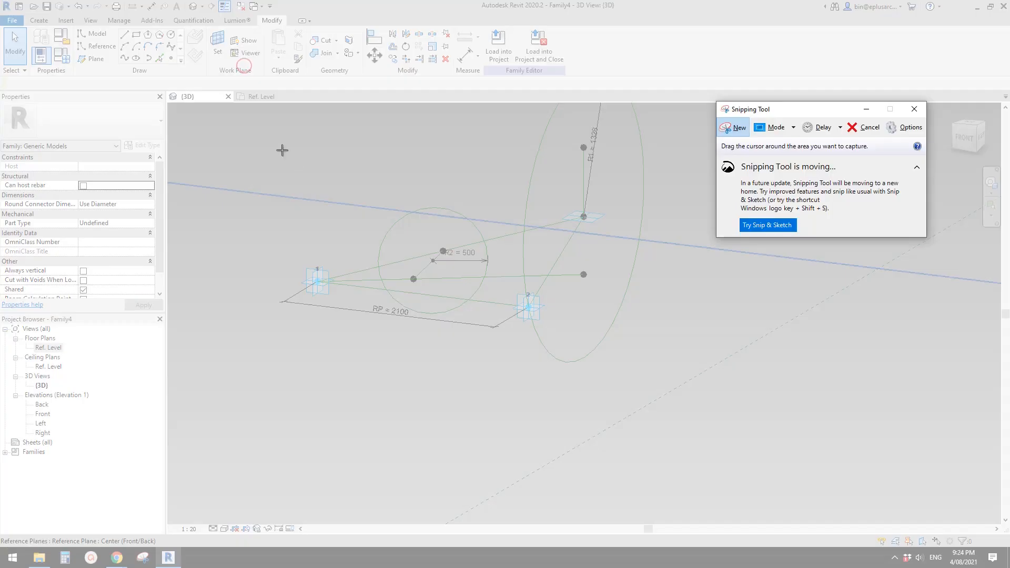
drag(250, 128, 696, 388)
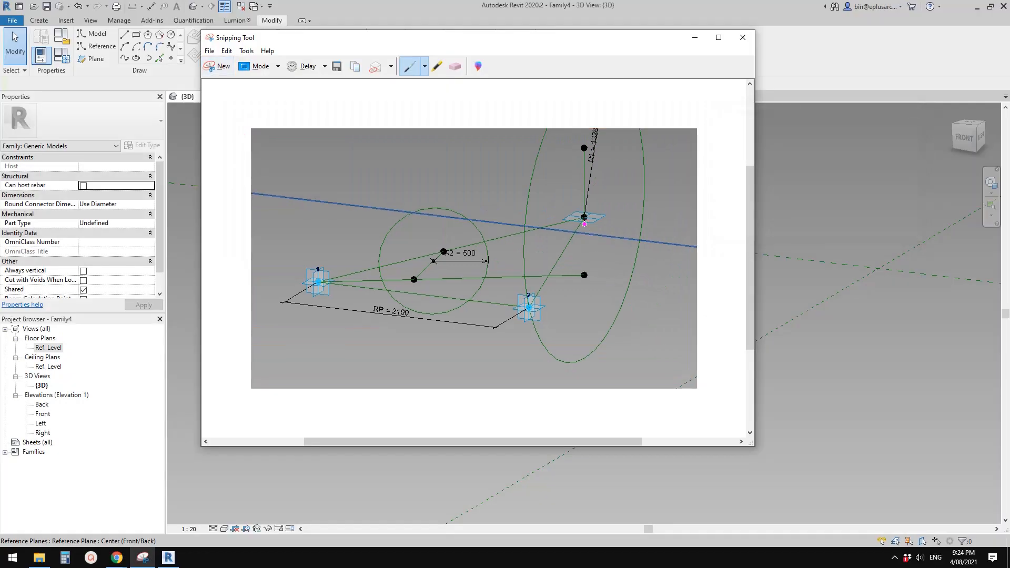
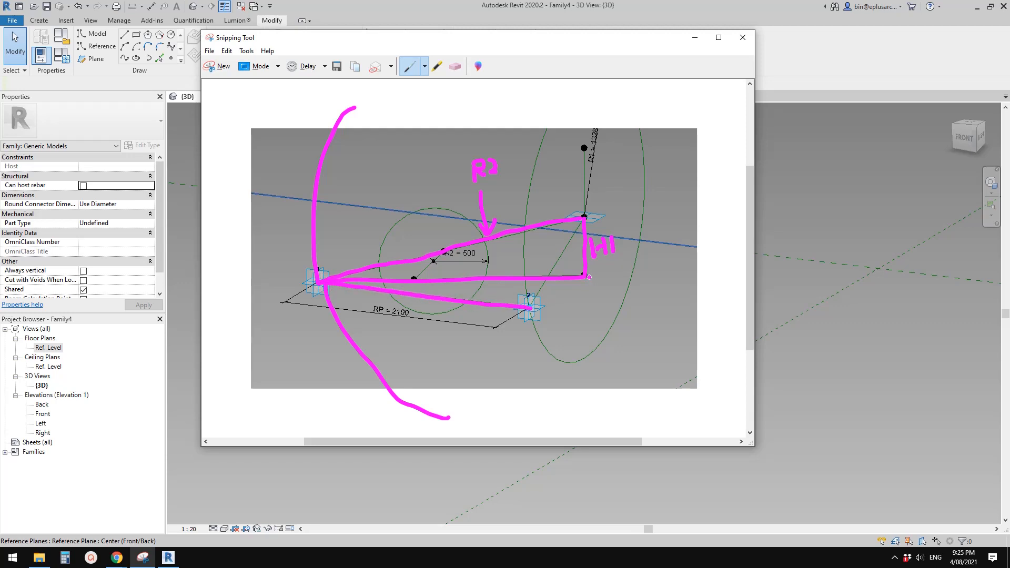
Annotate the capture with the base triangle's 30-degree angle, its short side as OFS and its long side as 2OFS.
mouse_move(589, 277)
mouse_down()
mouse_move(529, 306)
mouse_move(510, 304)
mouse_up()
mouse_move(399, 309)
mouse_down()
mouse_move(392, 318)
mouse_move(403, 326)
mouse_up()
drag(415, 316, 417, 319)
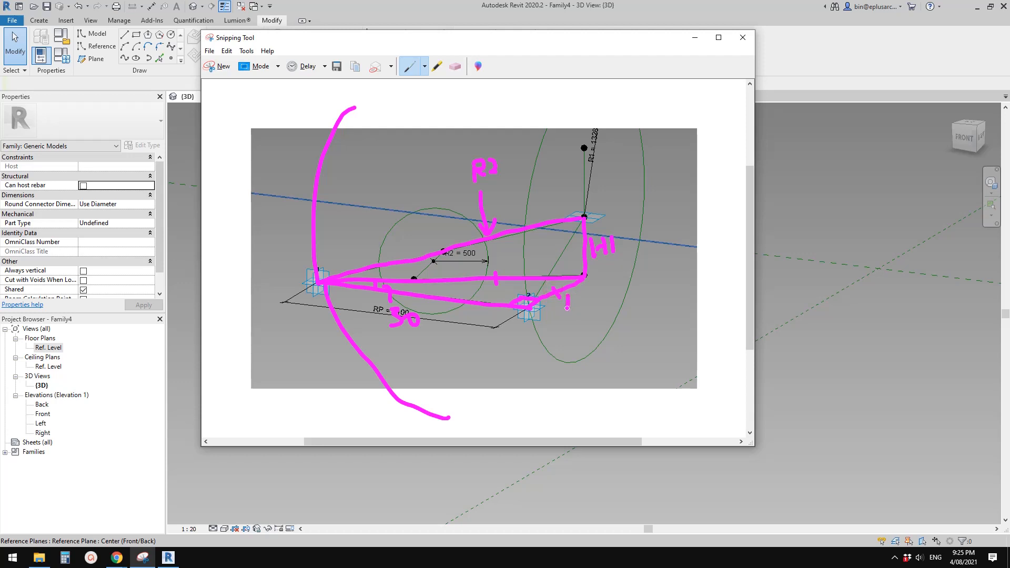
mouse_move(567, 308)
mouse_down()
mouse_move(574, 296)
mouse_move(588, 303)
mouse_up()
drag(598, 296, 594, 317)
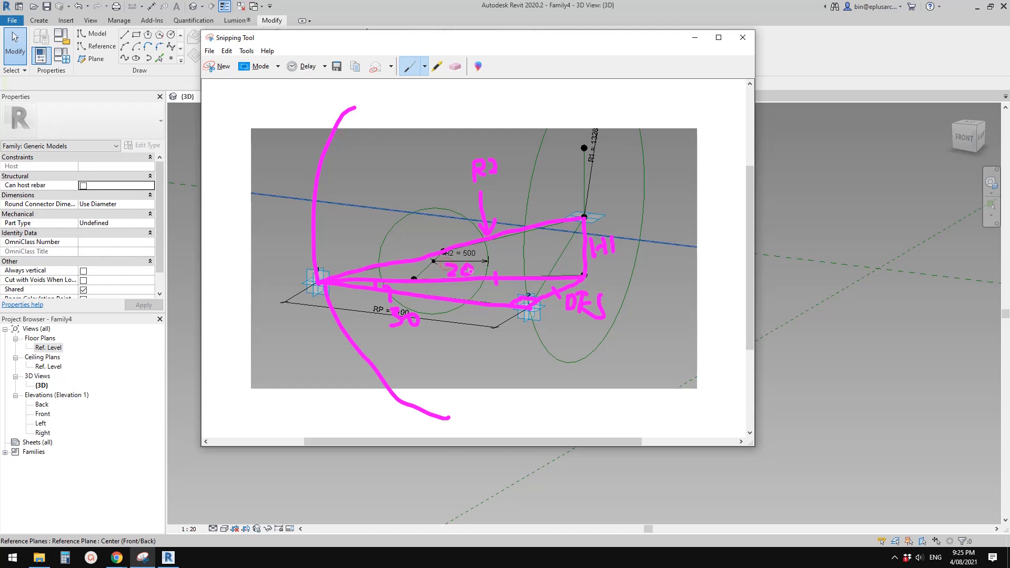
drag(482, 270, 494, 266)
drag(504, 257, 501, 268)
Write the radius formula R2 = √((2·OFS)² + H1²) on the capture and underline it.
drag(484, 38, 548, 56)
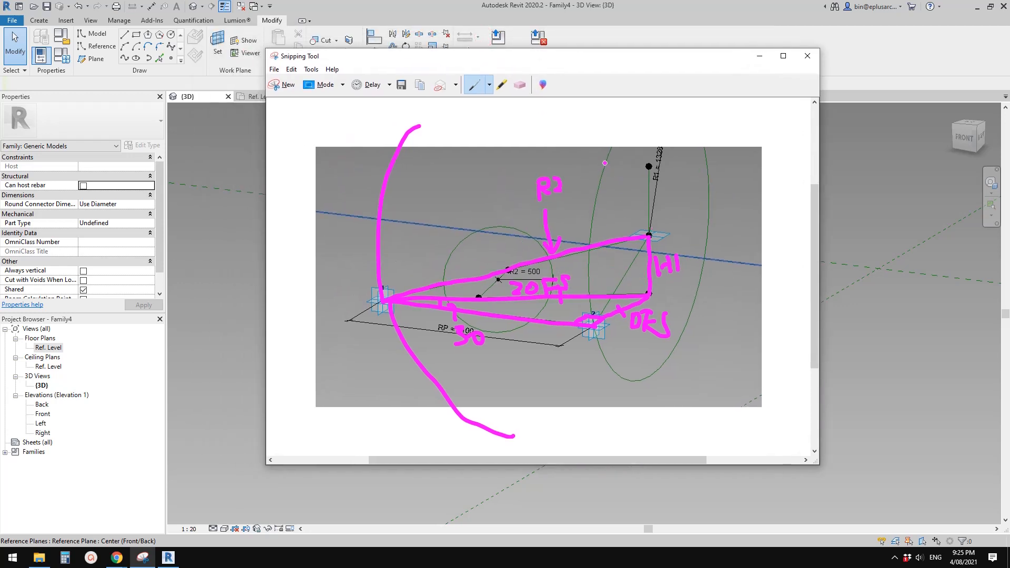
drag(592, 161, 729, 145)
drag(596, 162, 582, 194)
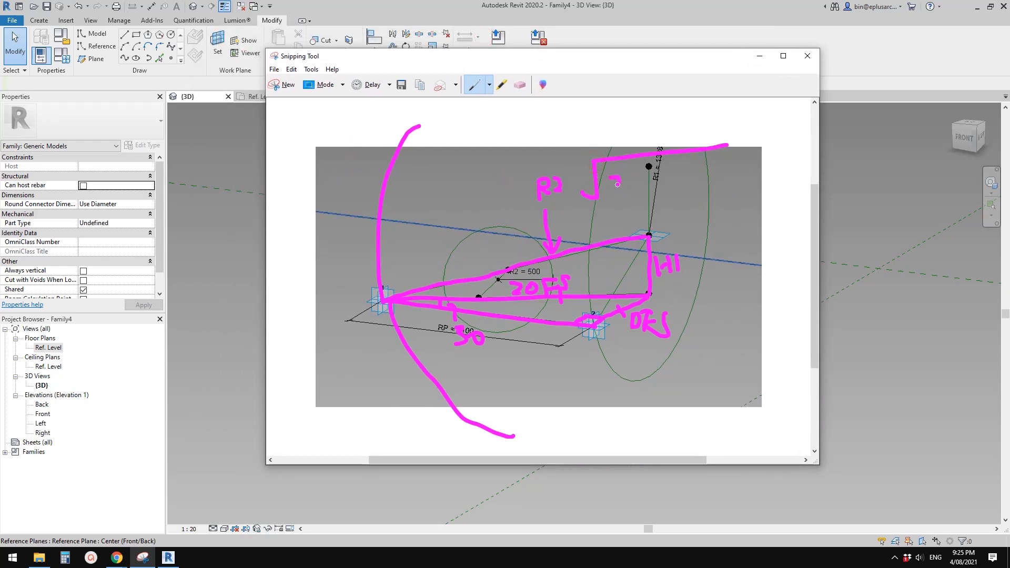
drag(637, 178, 665, 186)
drag(683, 170, 670, 191)
mouse_move(608, 175)
mouse_down()
mouse_move(605, 186)
mouse_move(624, 197)
mouse_up()
mouse_move(710, 169)
mouse_down()
mouse_move(708, 185)
mouse_move(746, 180)
mouse_up()
drag(725, 143, 759, 137)
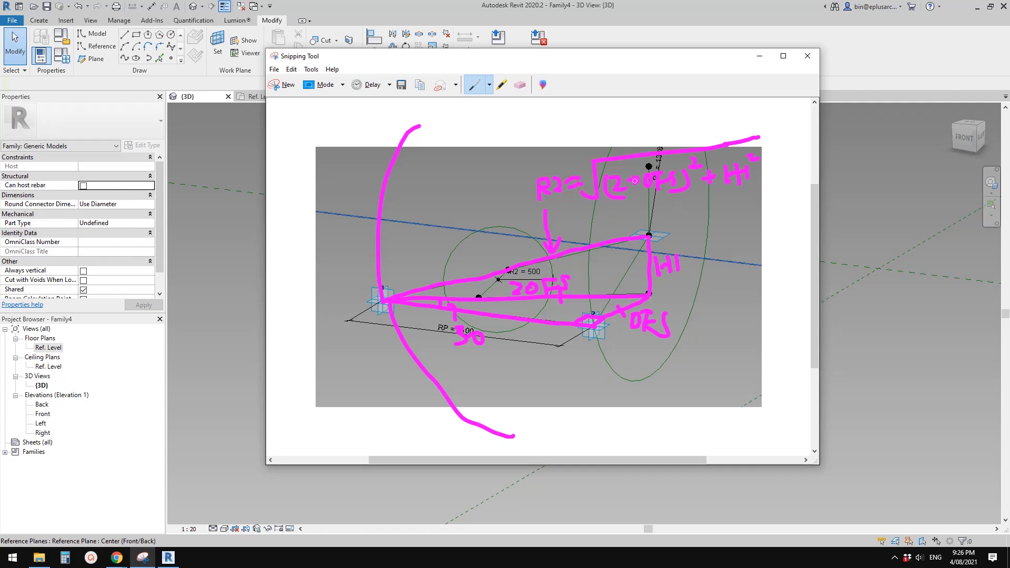
drag(590, 209, 770, 190)
Return to the family's 3D view and set parameter R2's formula to sqrt(H1 ^ 2 + (2 * OFS) ^ 2).
drag(572, 55, 651, 78)
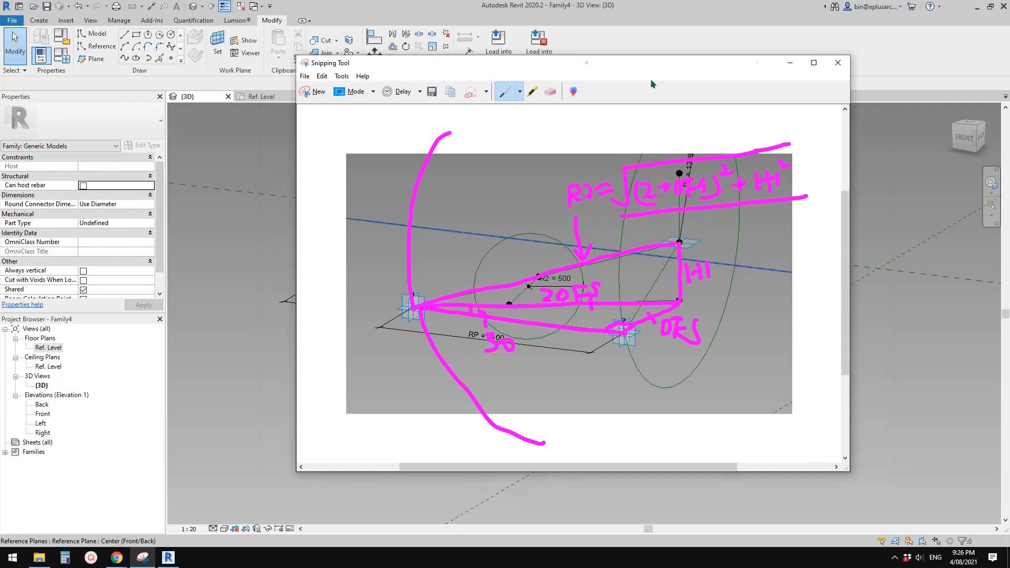
click(586, 63)
shift+middle_drag(410, 250, 427, 327)
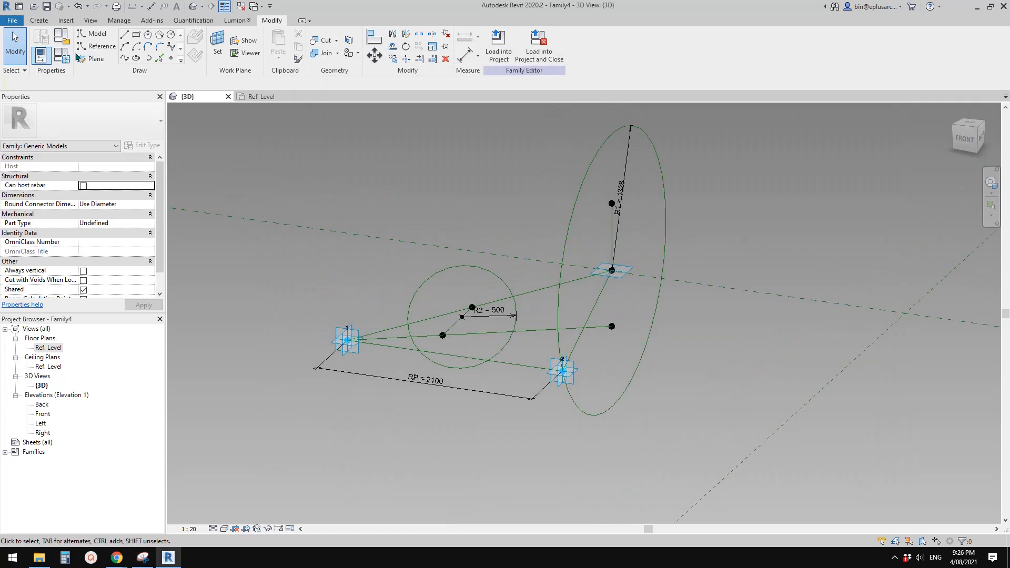
click(61, 55)
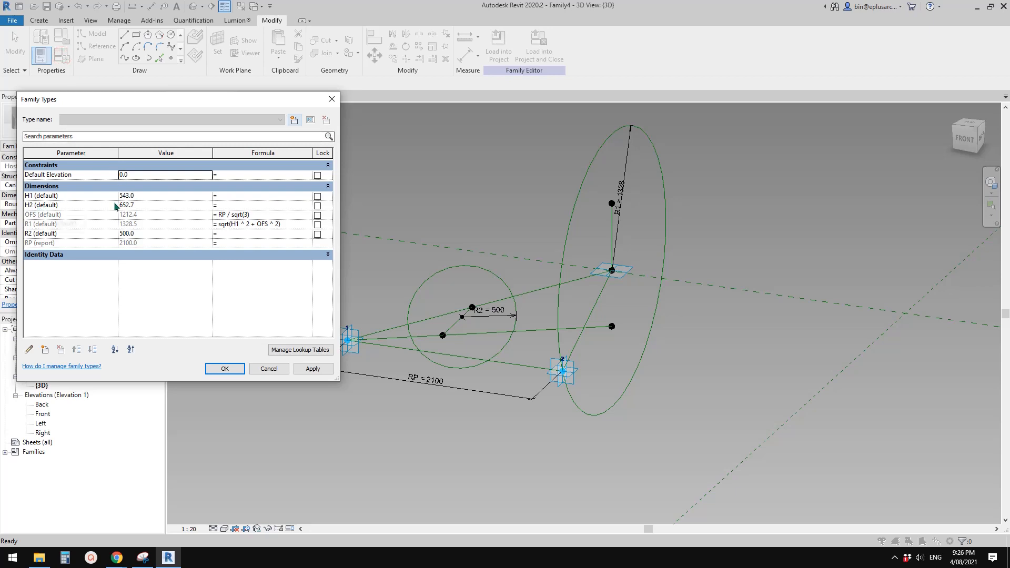
click(246, 233)
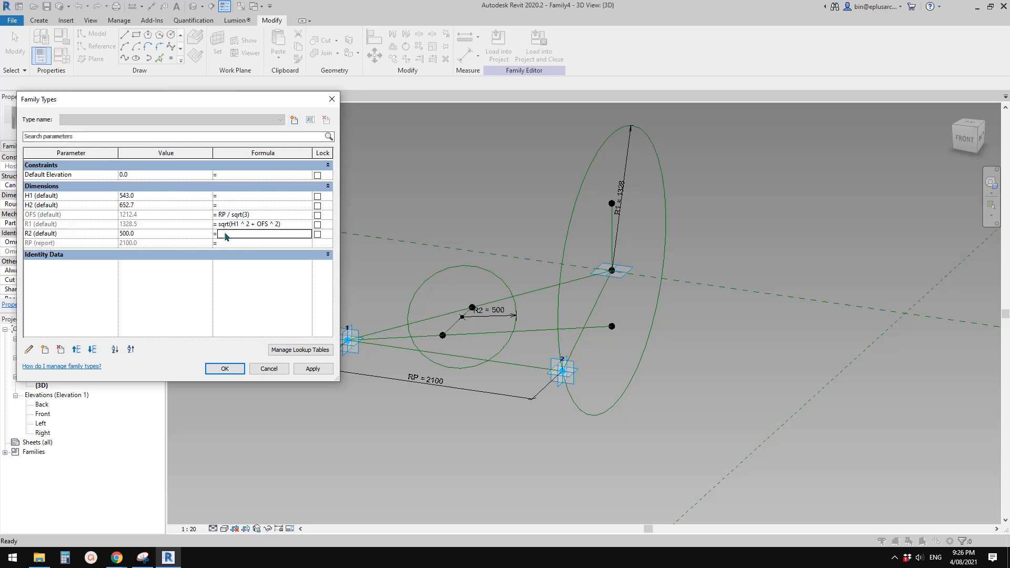
text(SQRT(H1^2+(2*OFS)^2)
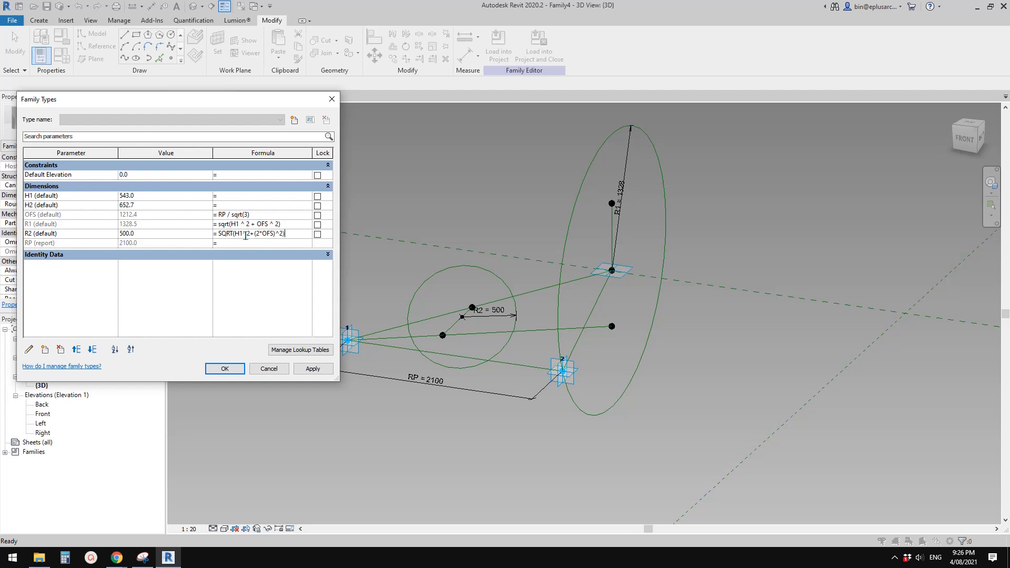
click(264, 287)
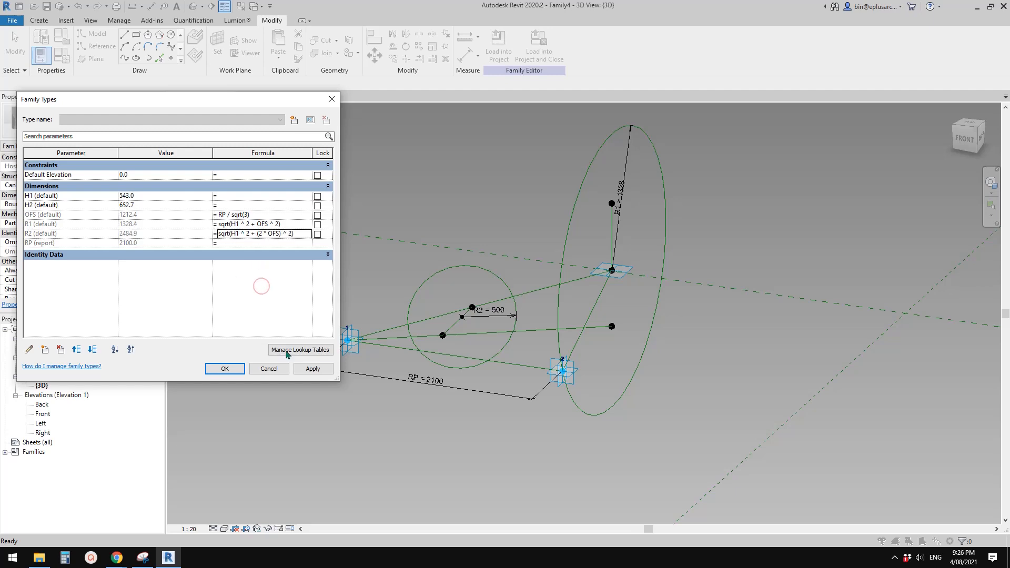
click(304, 369)
click(226, 368)
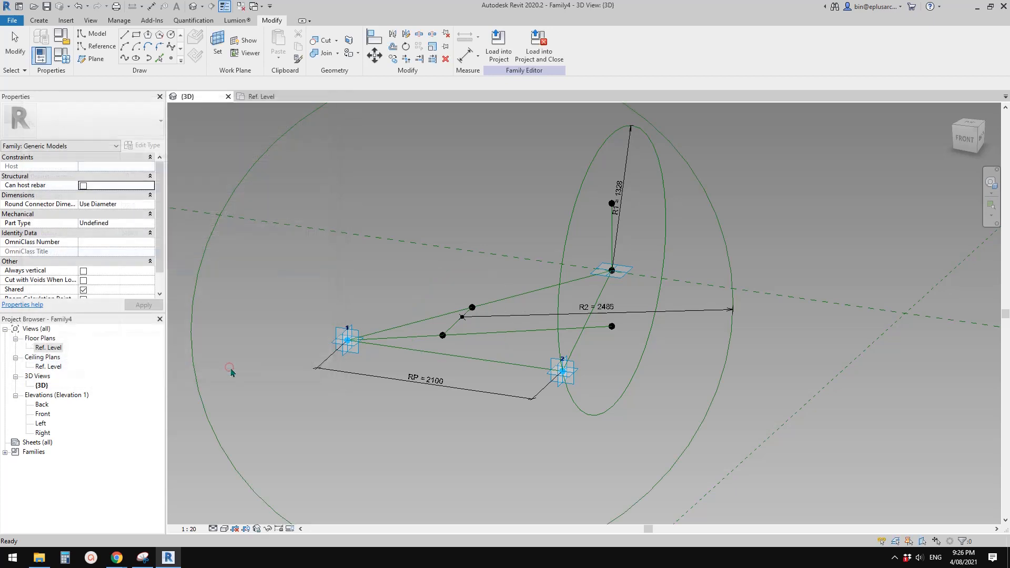
Move the point on the triangle's upper edge and the R2 circle's centre point onto the triangle's apex point.
scroll(465, 327, up, 3)
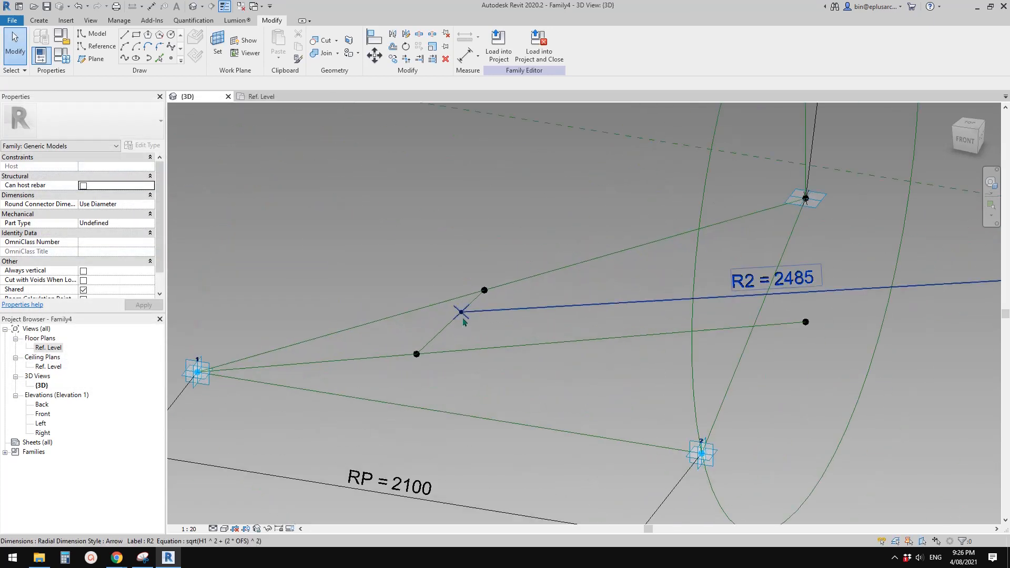
drag(485, 293, 808, 199)
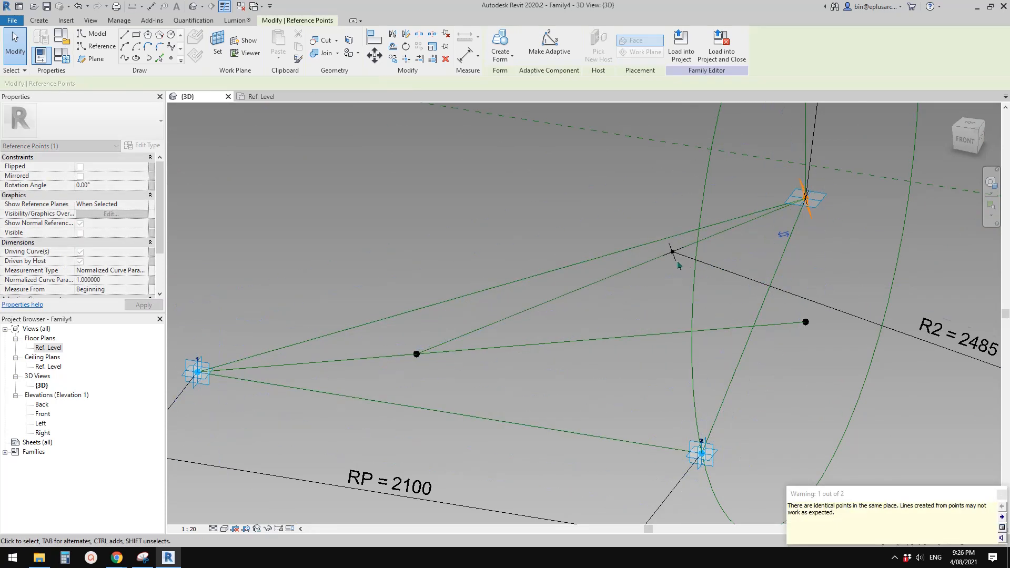
drag(672, 253, 807, 199)
scroll(487, 281, down, 3)
middle_drag(487, 281, 446, 292)
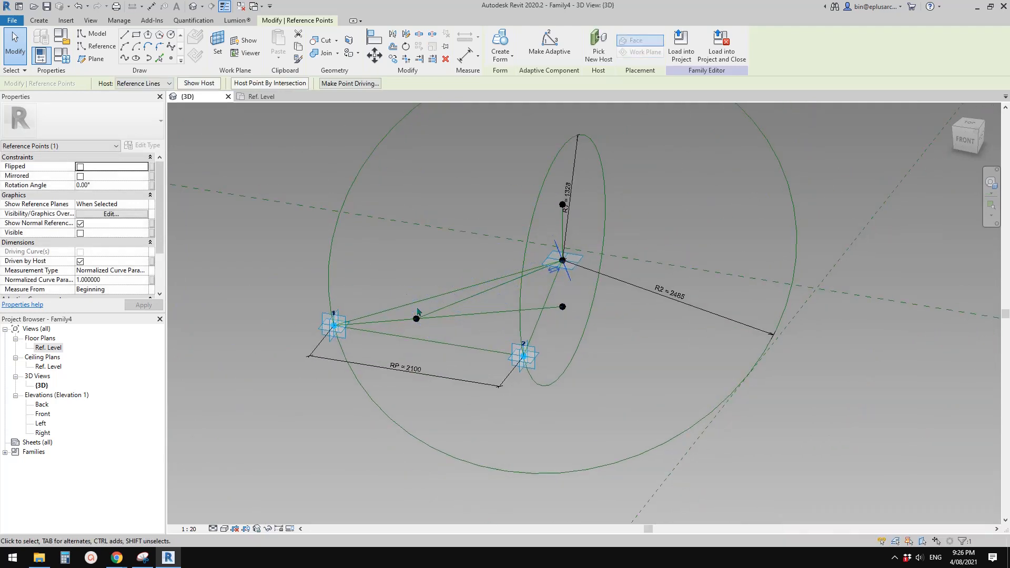
Select the R2 circle and examine where it passes relative to adaptive point 1.
click(375, 160)
click(372, 157)
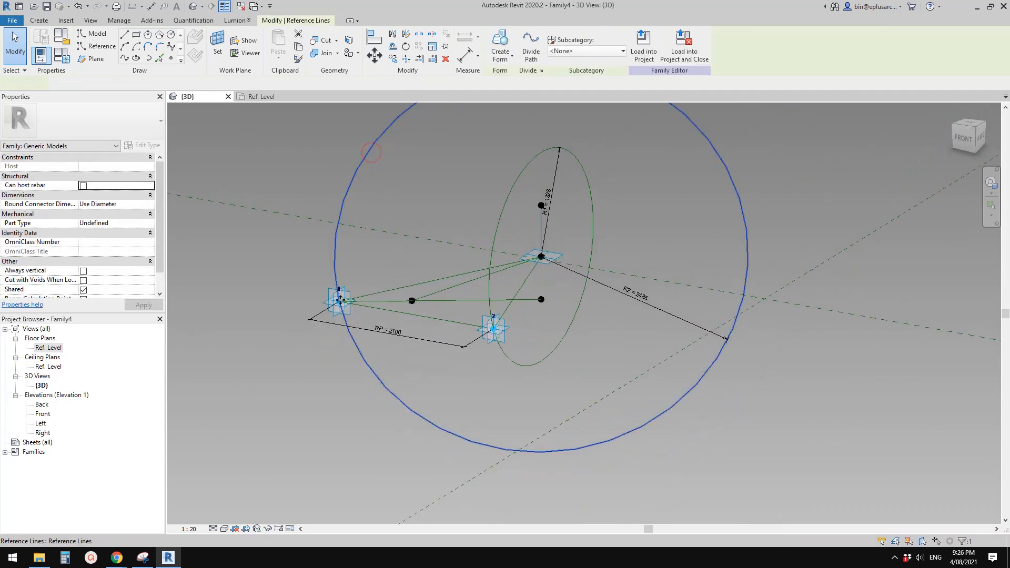
scroll(337, 326, up, 3)
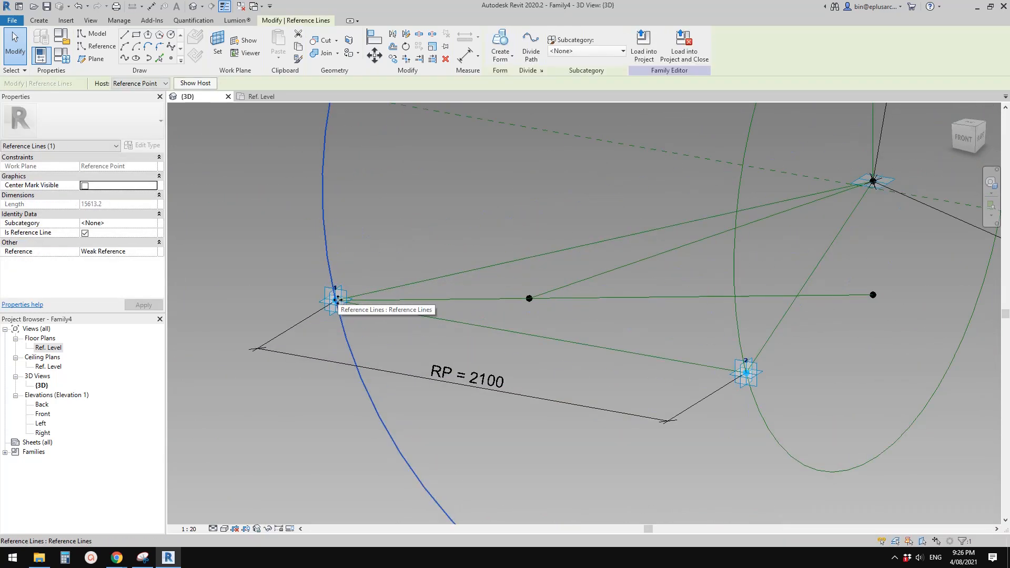
scroll(338, 300, down, 4)
click(373, 281)
shift+middle_drag(372, 281, 494, 308)
scroll(468, 297, up, 1)
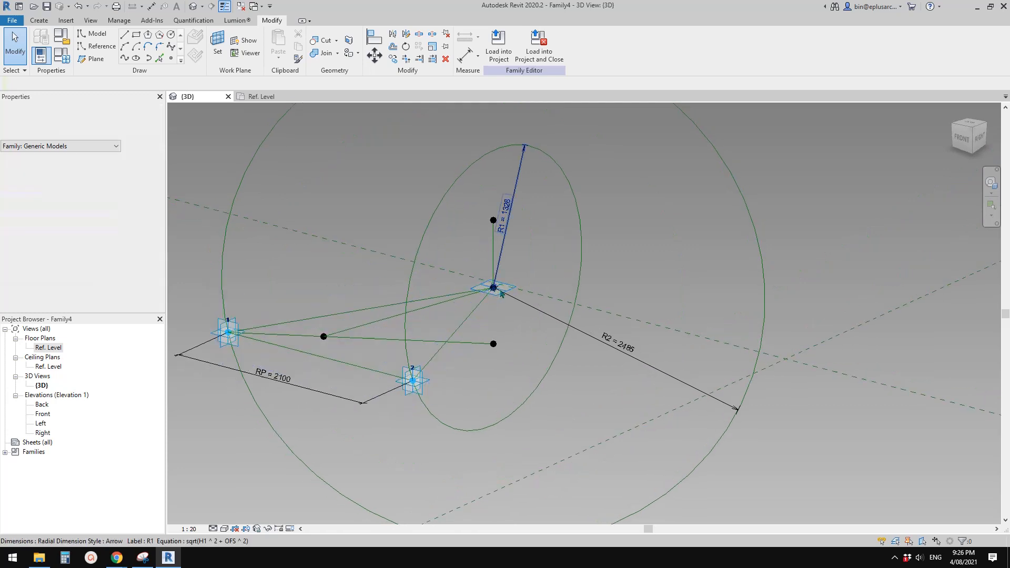
Slide the triangle's apex point up its vertical reference line to a normalized curve parameter of about 0.6.
click(493, 288)
scroll(463, 322, down, 1)
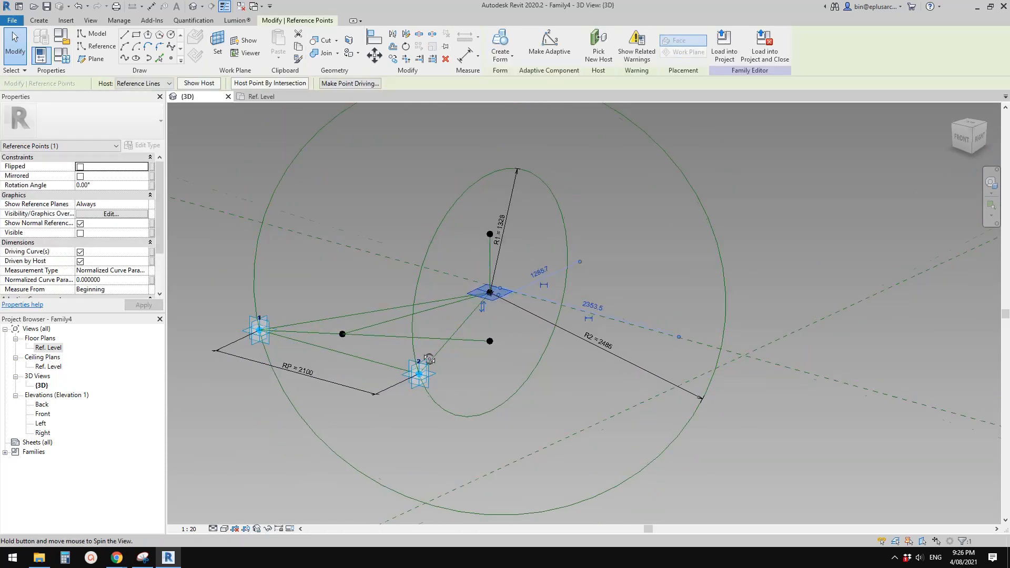
shift+middle_drag(428, 354, 421, 368)
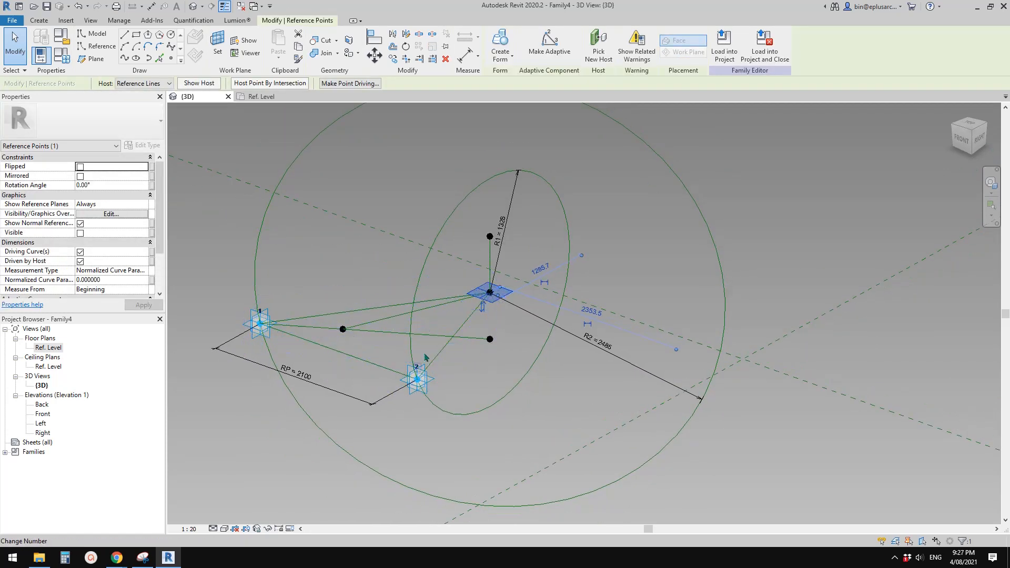
scroll(514, 290, up, 2)
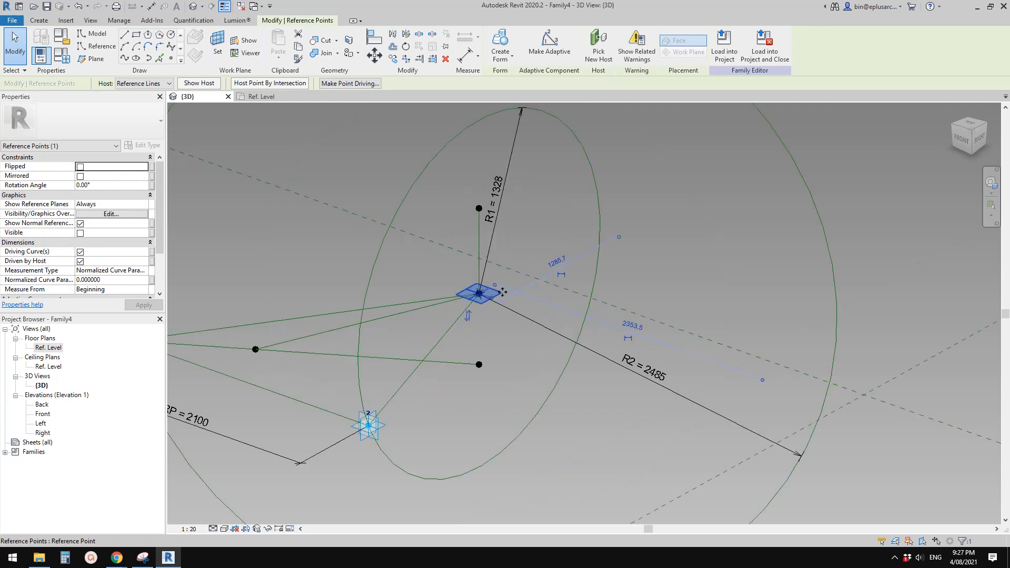
shift+middle_drag(482, 293, 262, 334)
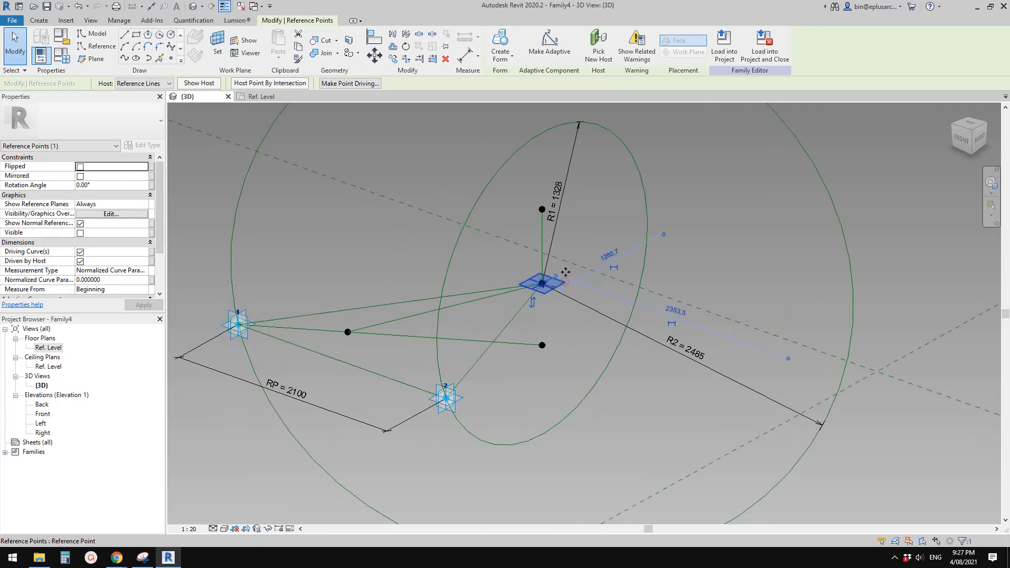
drag(566, 272, 570, 239)
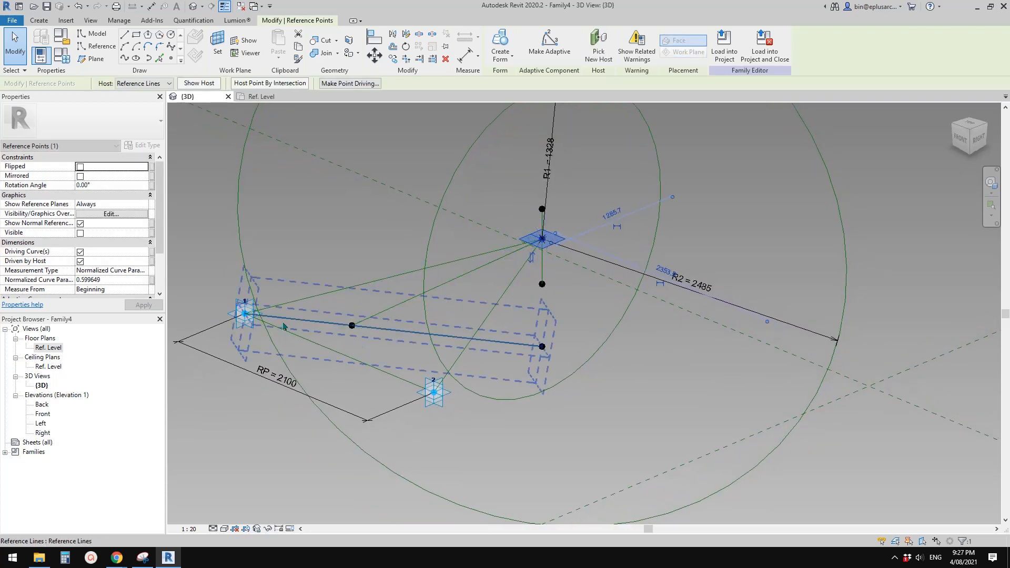
Place a reference point on the reference line from adaptive point 1 to the apex, close to adaptive point 1.
scroll(283, 326, up, 3)
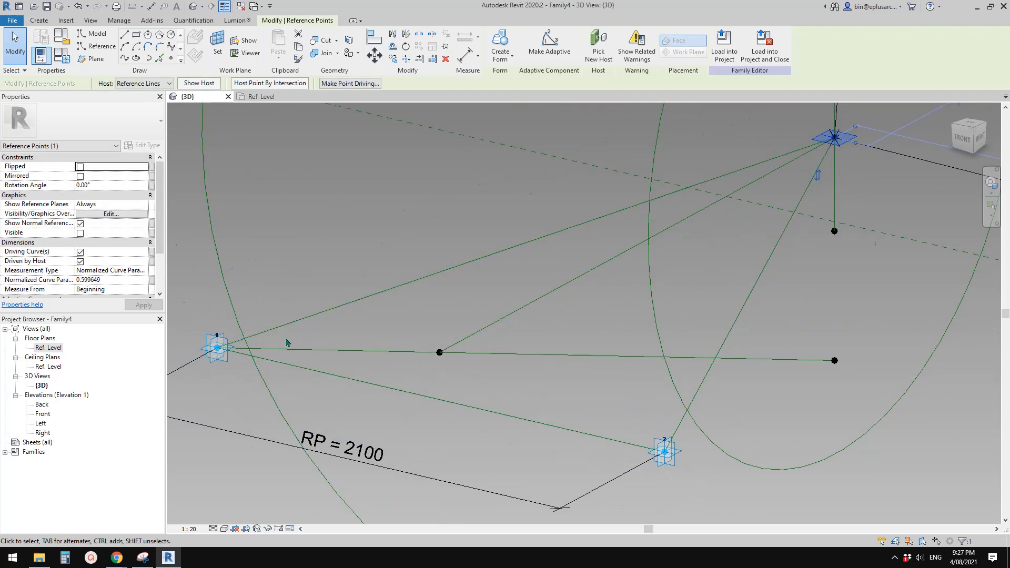
scroll(245, 335, up, 2)
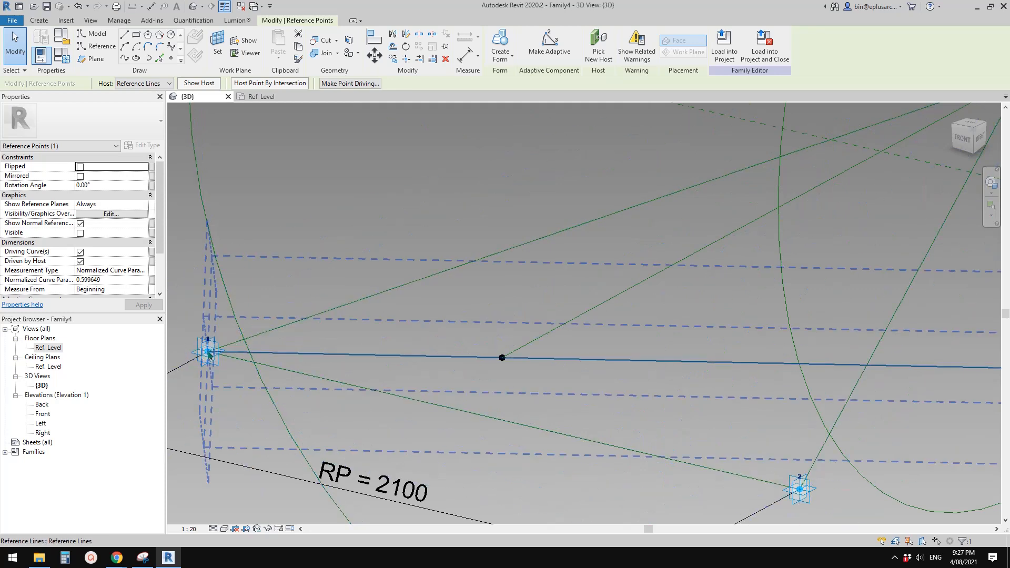
key(Tab)
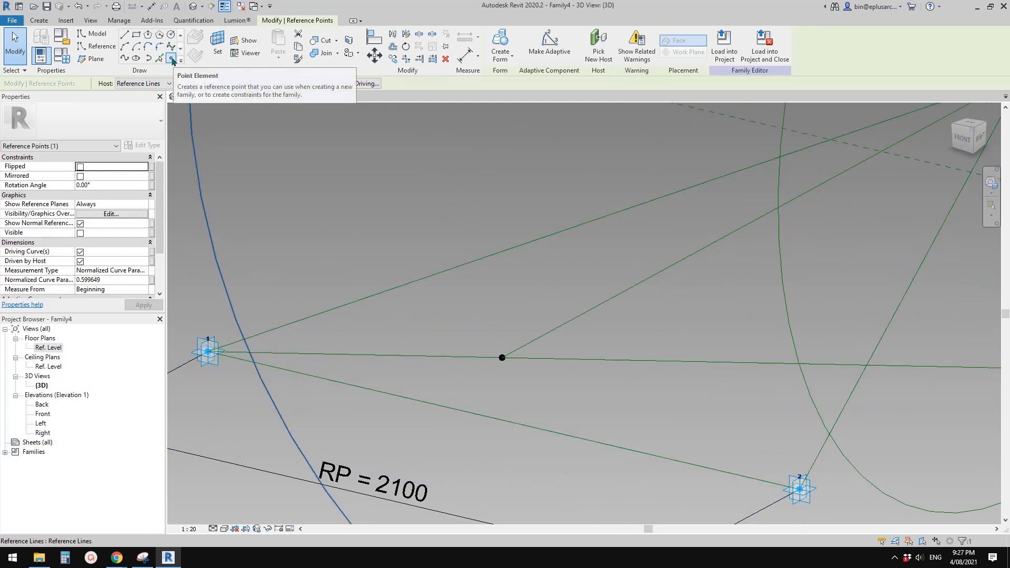
click(171, 58)
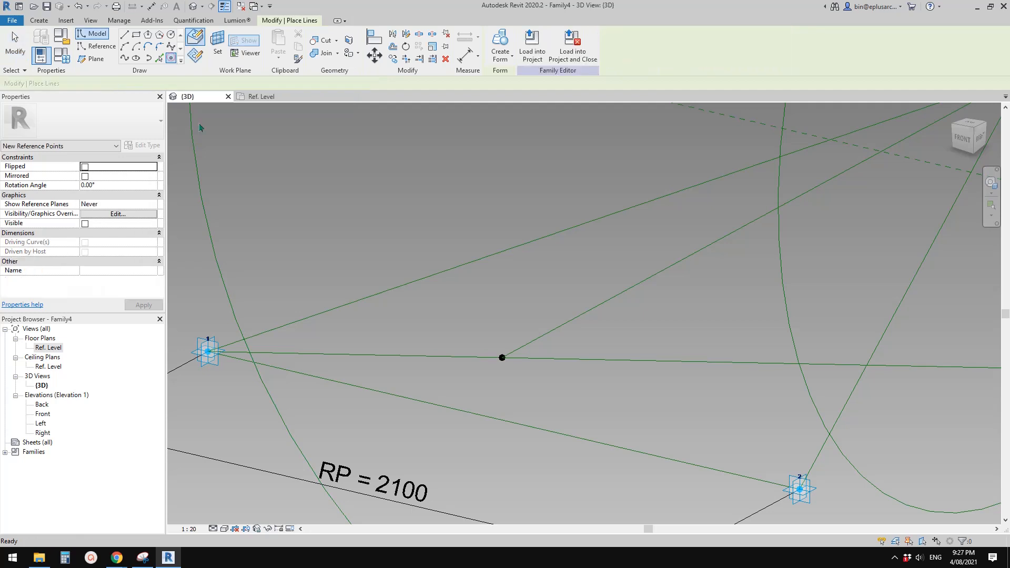
click(277, 330)
key(Escape)
key(Escape)
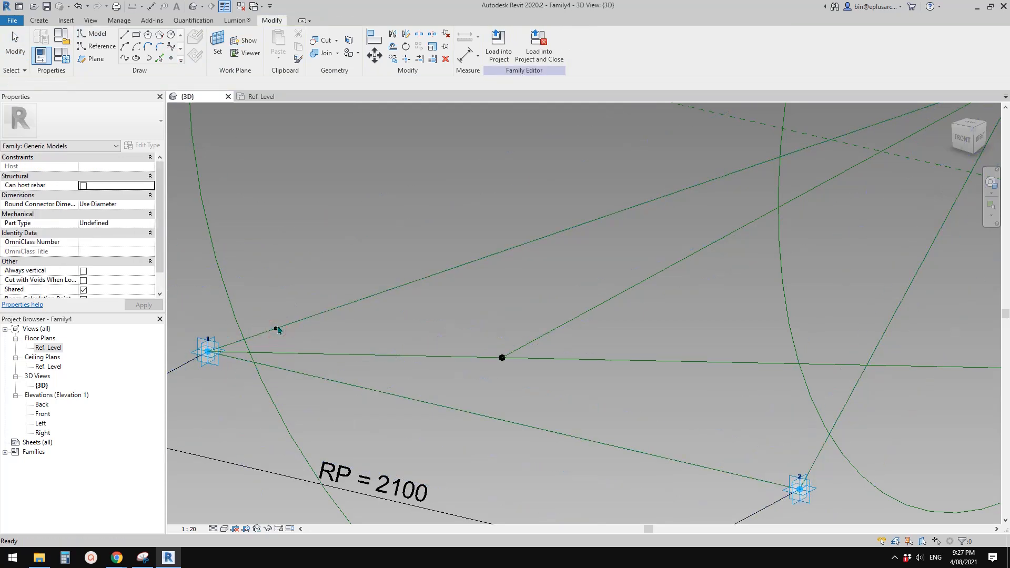
Host the new reference point by intersection with the R2 circle.
click(273, 331)
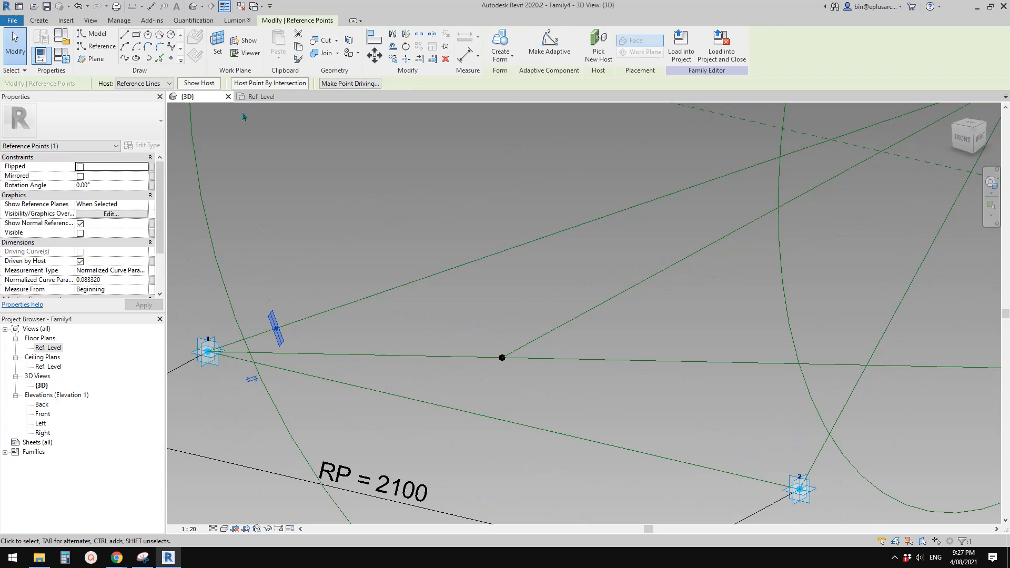
click(273, 83)
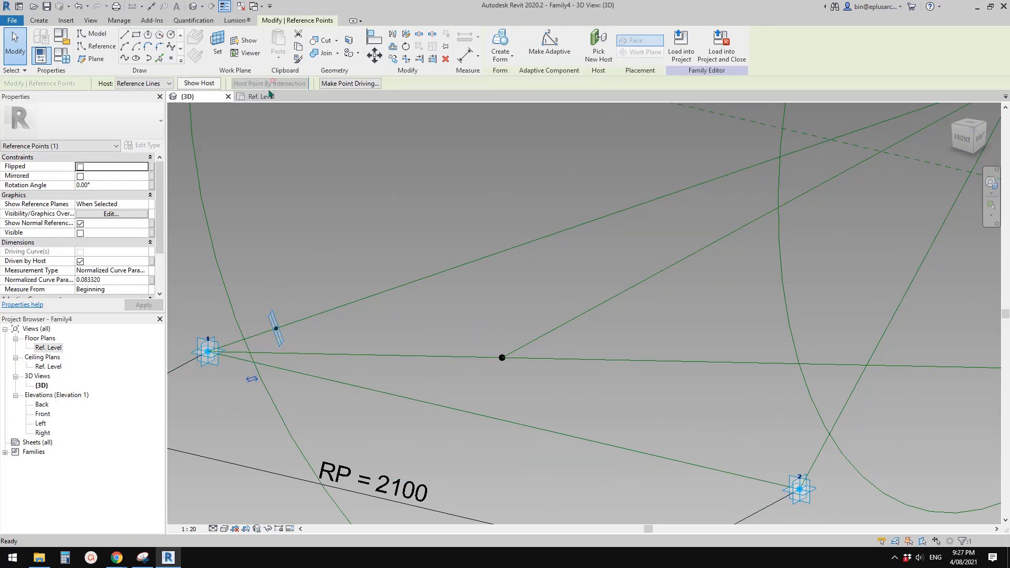
click(223, 280)
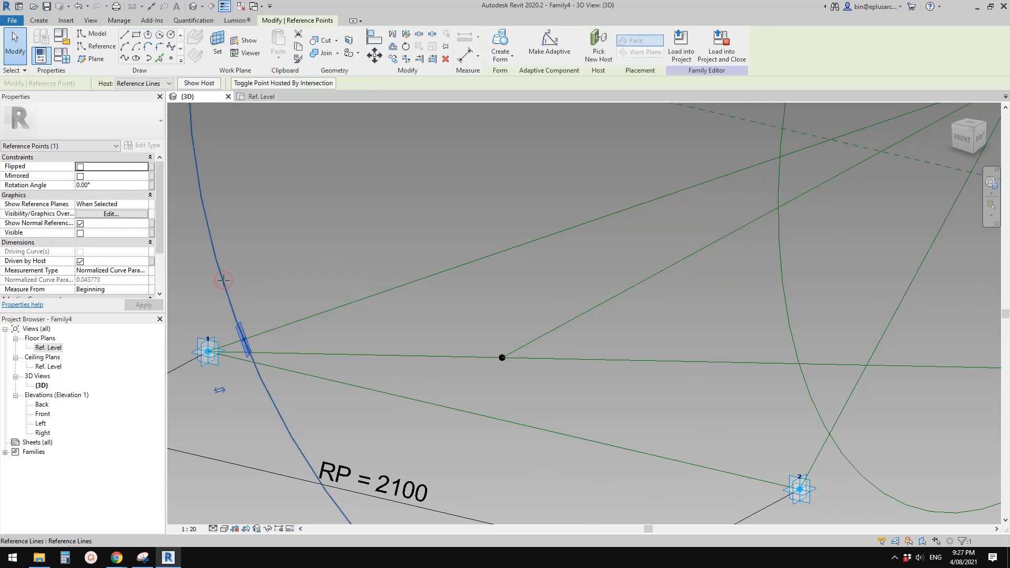
scroll(295, 250, down, 2)
shift+middle_drag(295, 250, 275, 253)
click(275, 253)
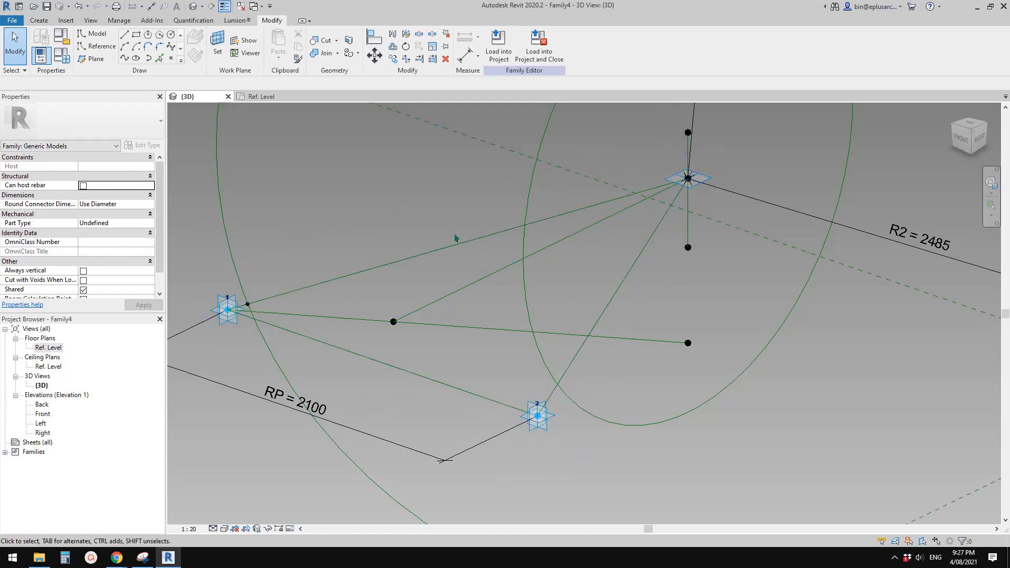
Examine how the triangle's edges meet the R1 and R2 circles around the apex and adaptive points 1 and 2.
scroll(524, 352, down, 1)
middle_drag(523, 352, 373, 314)
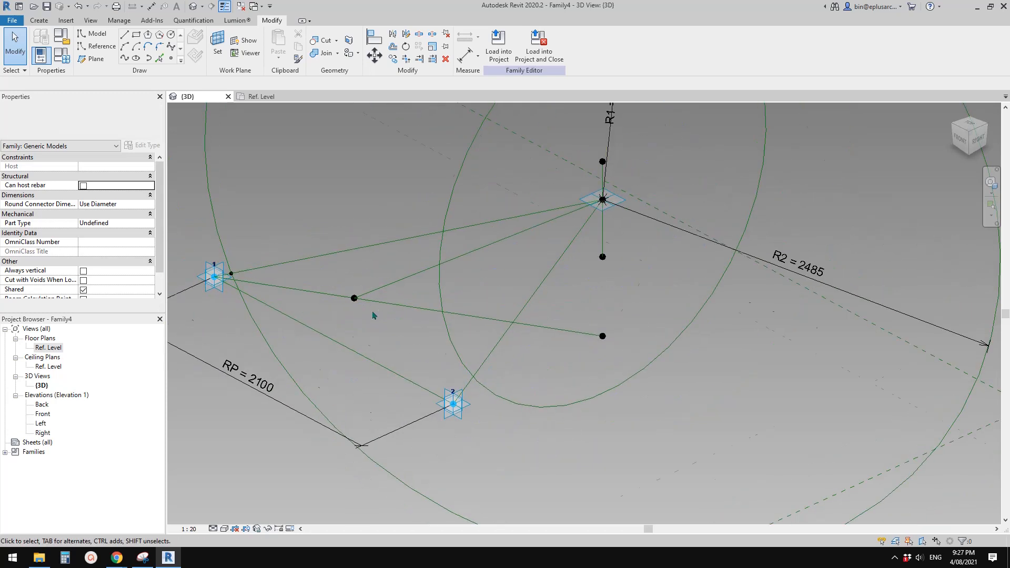
scroll(373, 315, down, 1)
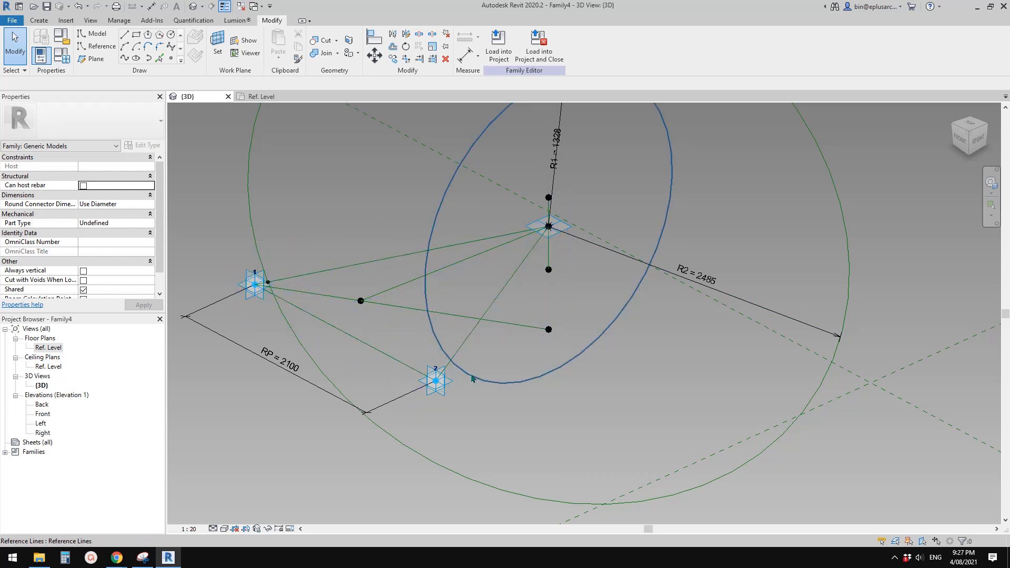
shift+middle_drag(472, 379, 378, 384)
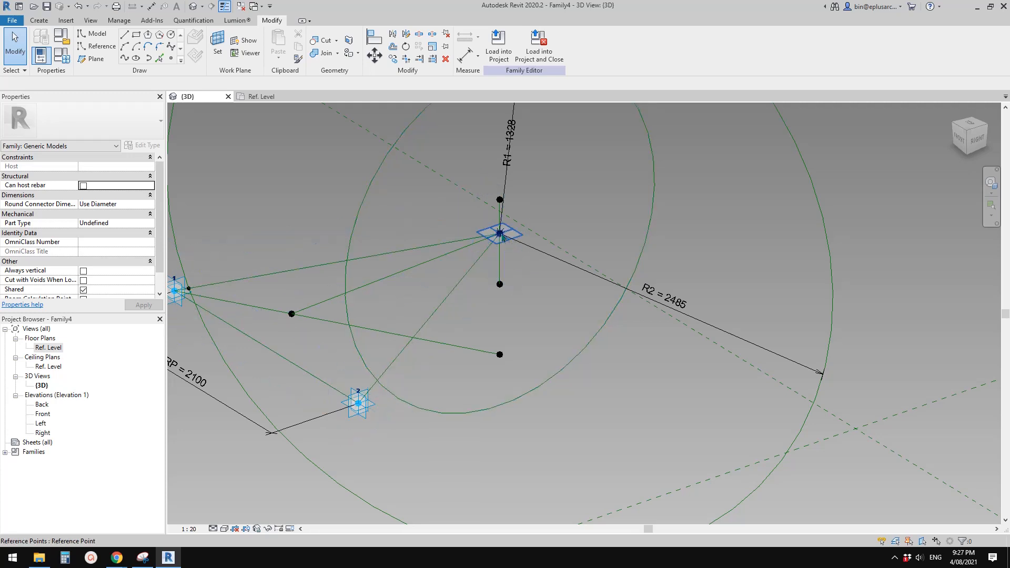
scroll(384, 373, up, 1)
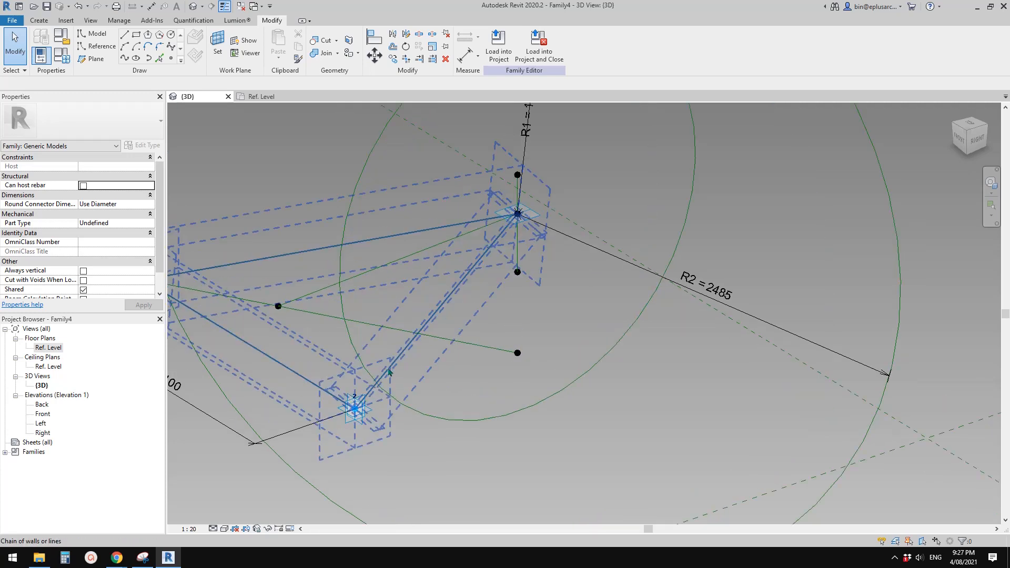
scroll(373, 301, down, 1)
middle_drag(373, 301, 476, 299)
key(Tab)
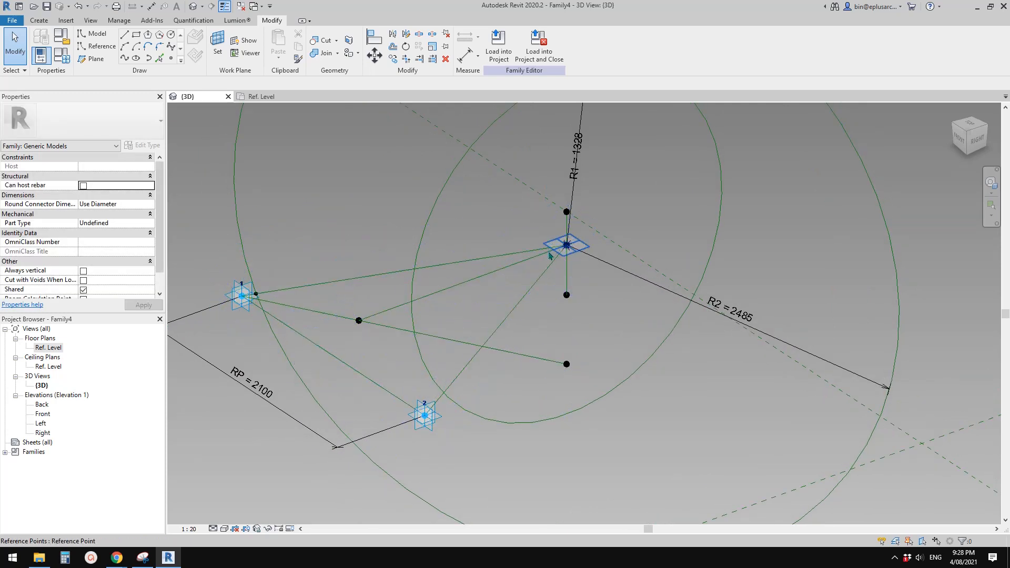
key(Tab)
shift+middle_drag(450, 408, 443, 411)
scroll(456, 417, up, 1)
key(Tab)
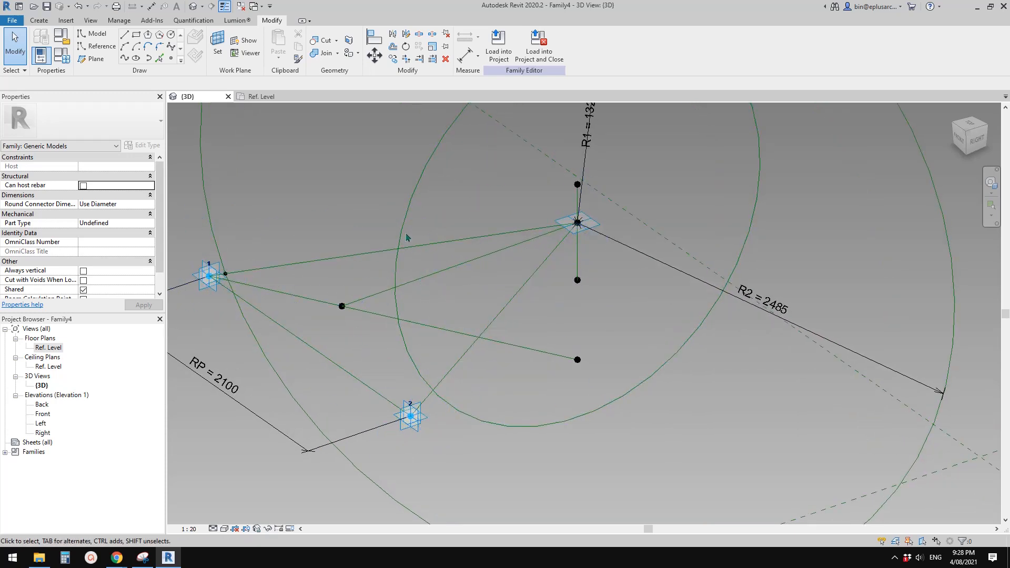
scroll(427, 343, down, 2)
middle_drag(428, 343, 414, 375)
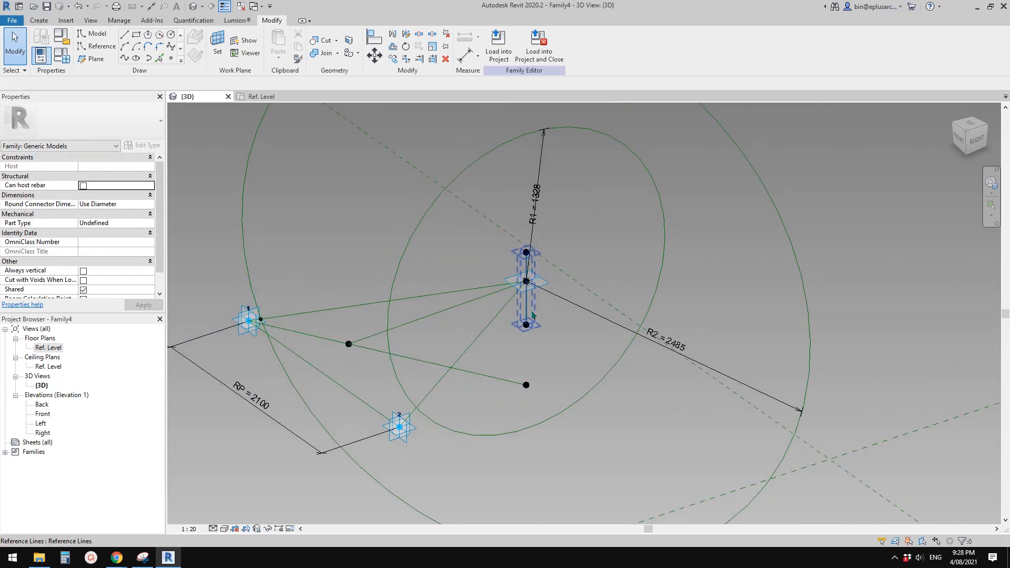
scroll(526, 287, up, 1)
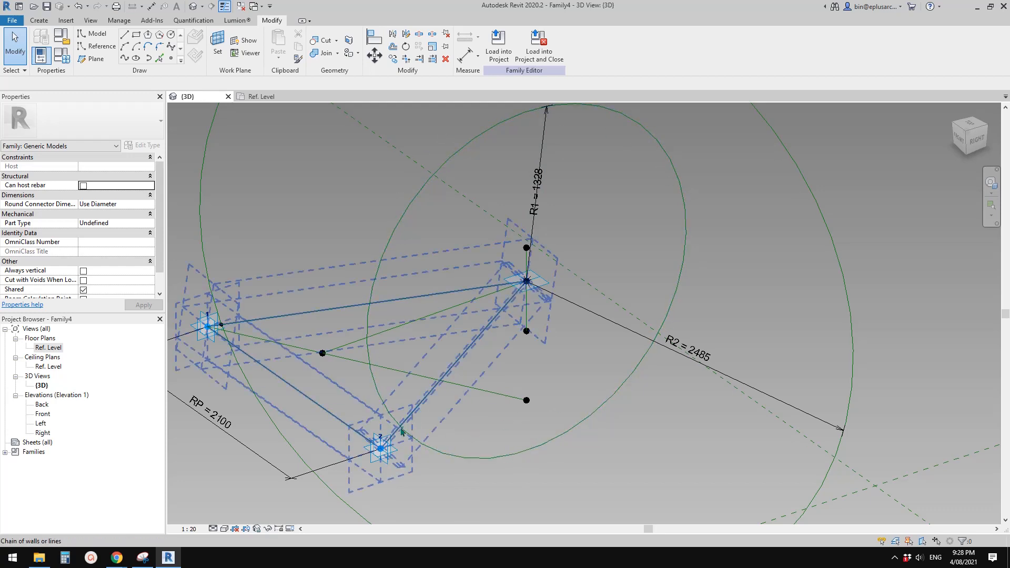
Place a reference point on the R1 circle, close to adaptive point 2.
scroll(401, 426, up, 2)
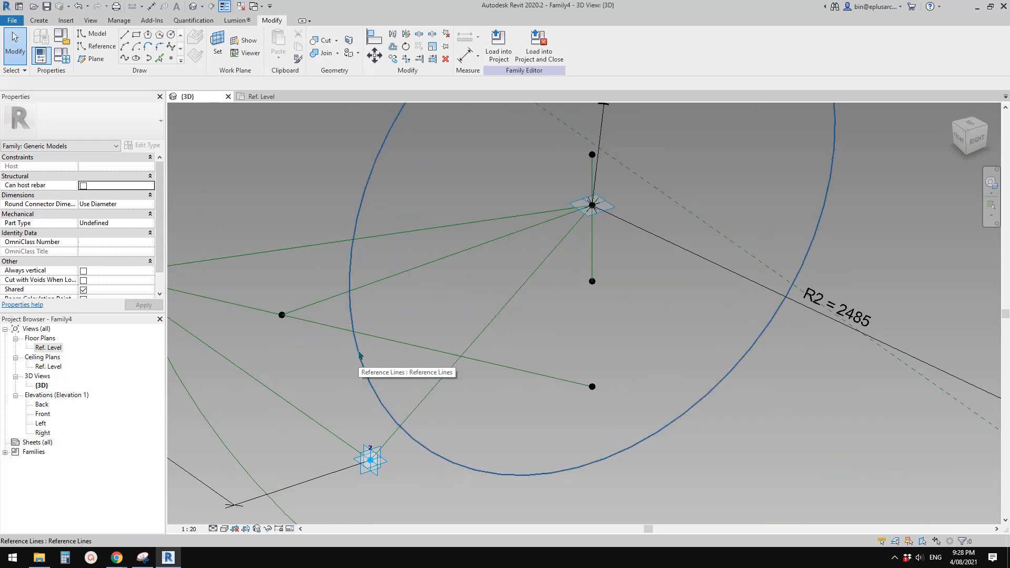
scroll(400, 364, down, 2)
scroll(378, 343, down, 1)
middle_drag(377, 344, 397, 339)
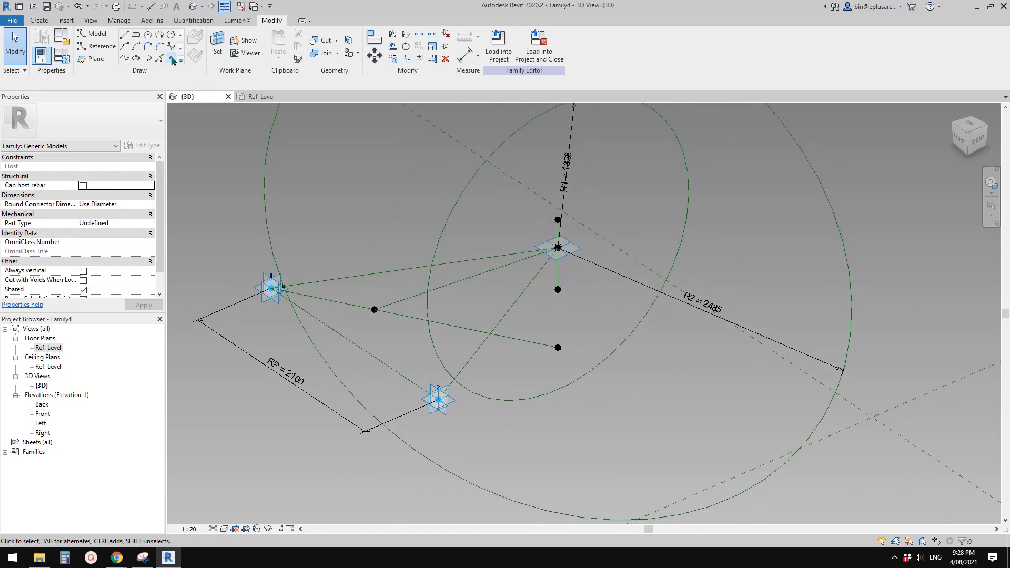
click(171, 58)
scroll(484, 396, up, 2)
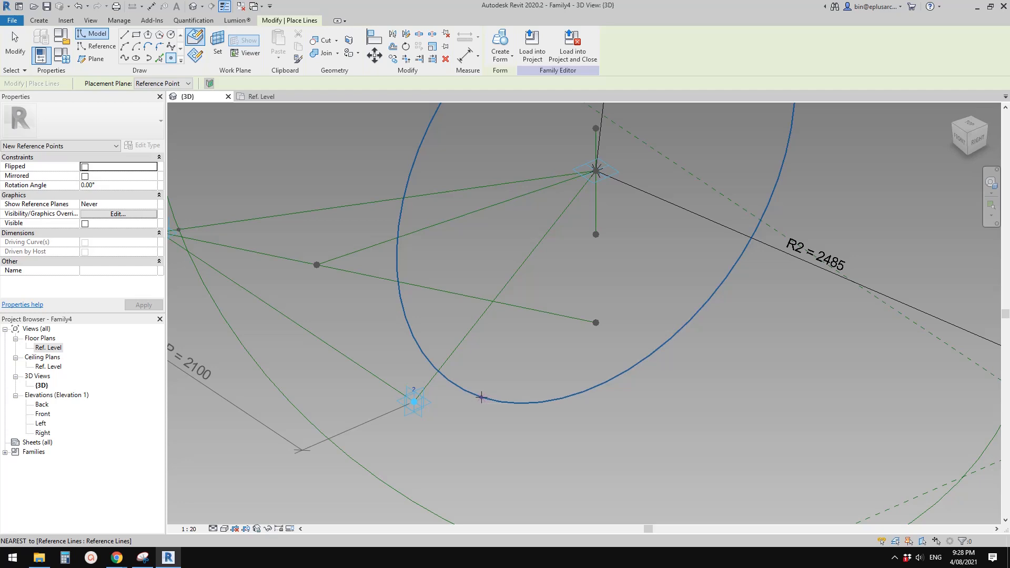
click(484, 397)
scroll(482, 396, down, 5)
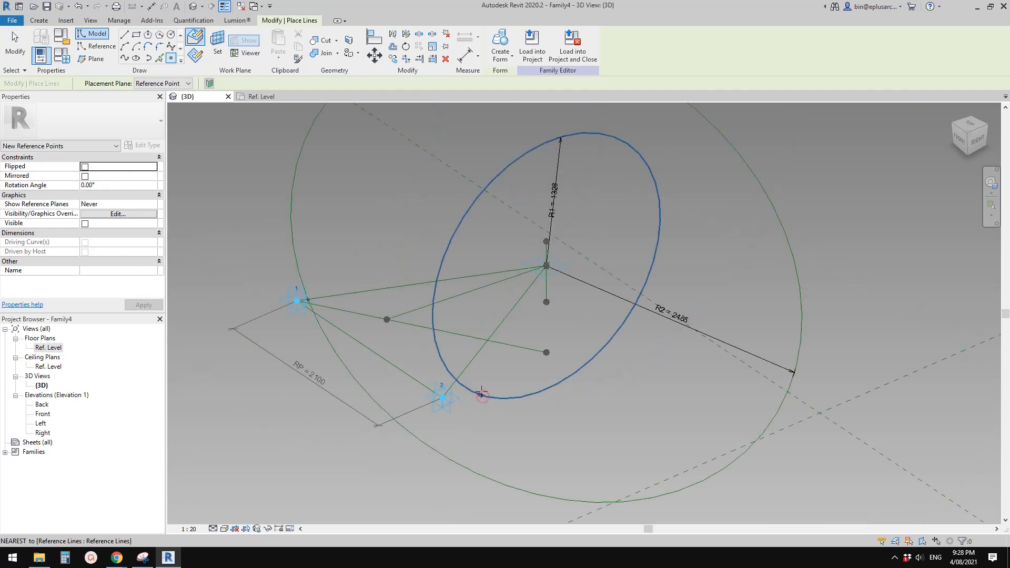
key(Escape)
Connect the new point on the R1 circle to the R2 intersection point near adaptive point 1 with a reference line.
scroll(471, 390, up, 2)
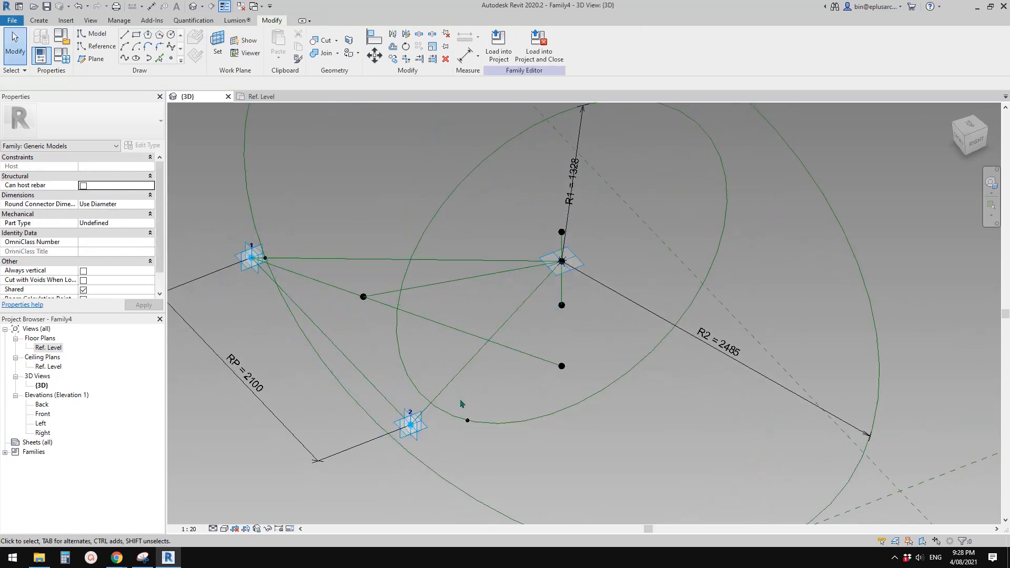
click(468, 422)
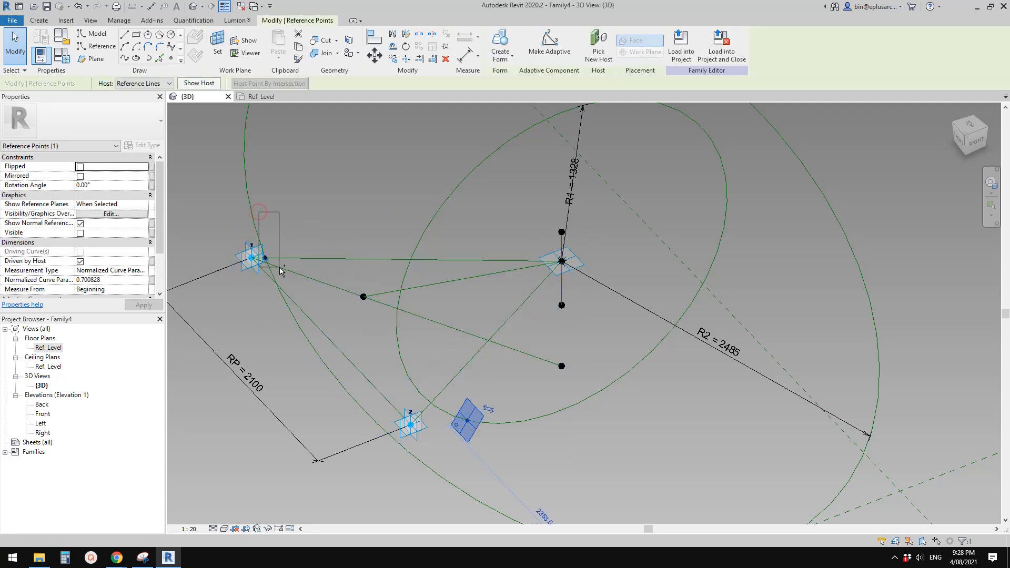
ctrl+click(265, 259)
click(125, 58)
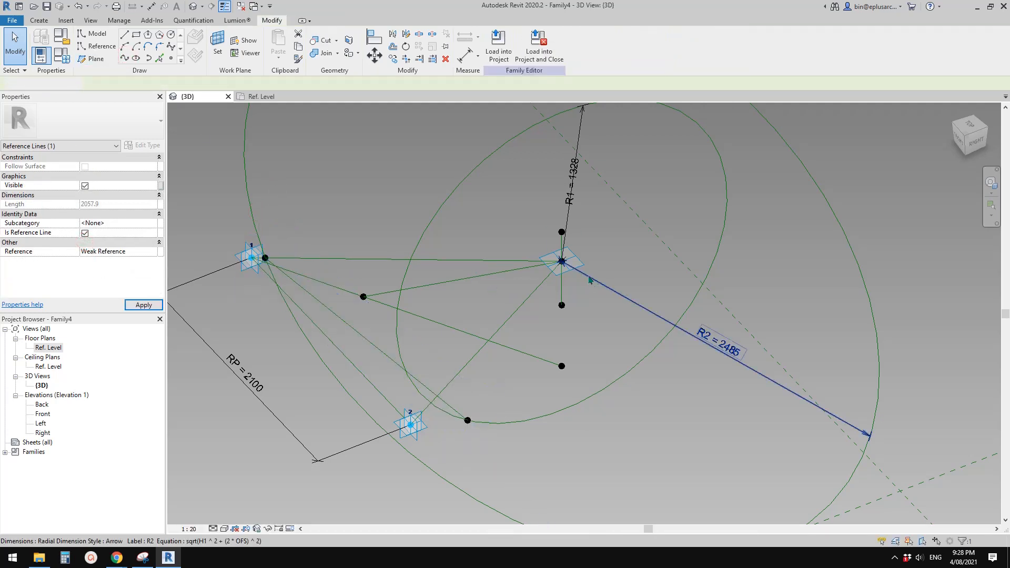
Connect the apex point to the new point on the R1 circle with a line and make it a reference line.
click(562, 261)
ctrl+click(467, 421)
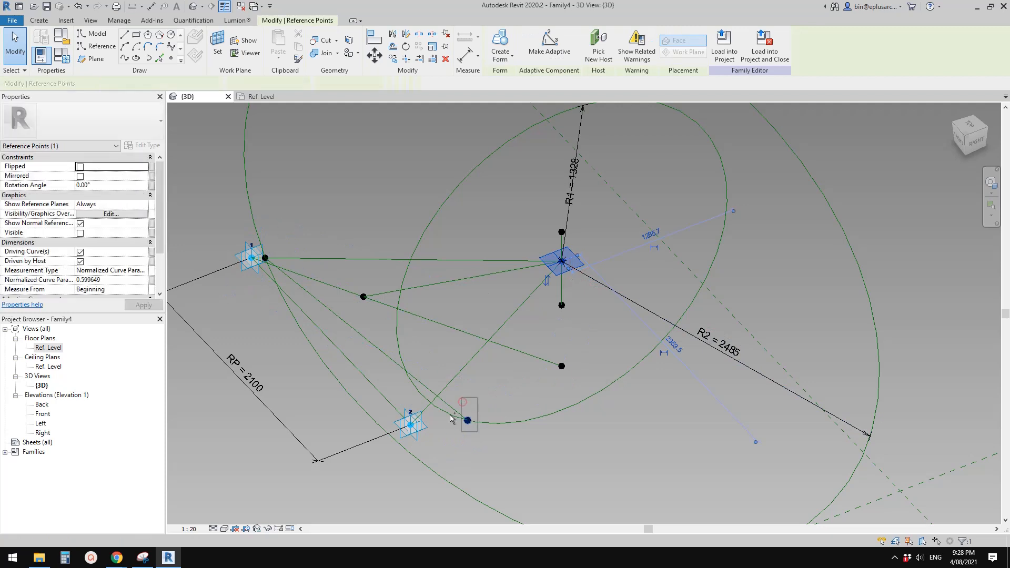
click(125, 59)
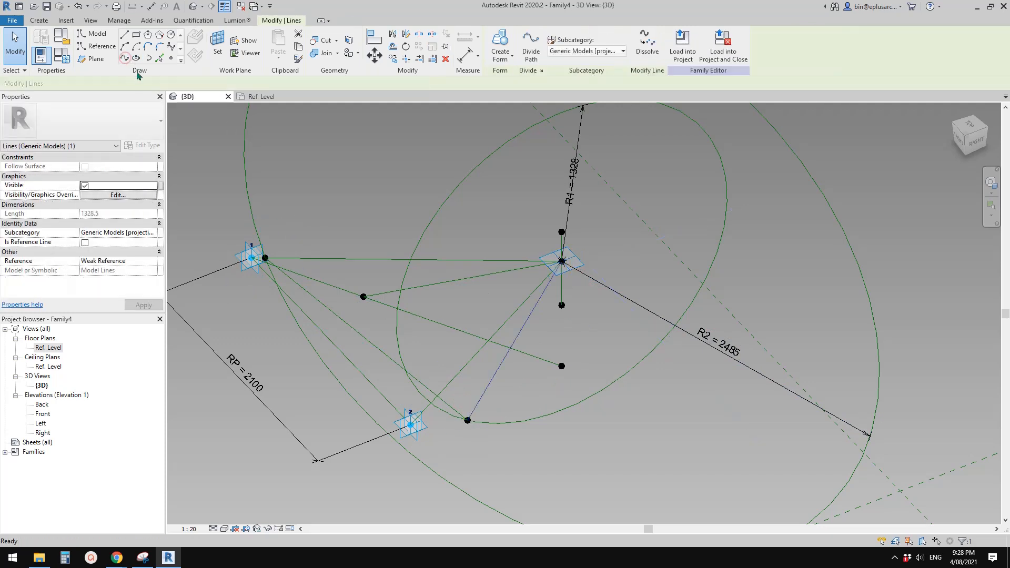
click(85, 243)
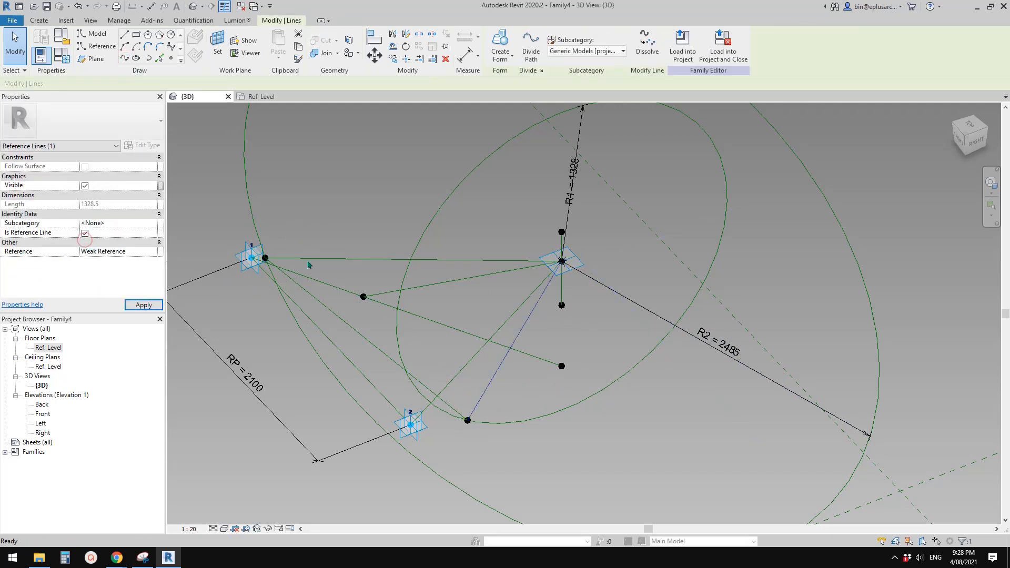
key(Escape)
Slide the apex point down its vertical reference line to normalized curve parameter 0 and examine how the new reference lines follow.
shift+middle_drag(387, 248, 467, 260)
scroll(467, 260, down, 2)
scroll(467, 260, up, 1)
middle_drag(497, 230, 472, 286)
shift+middle_drag(472, 285, 431, 269)
middle_drag(435, 310, 473, 294)
scroll(474, 295, up, 2)
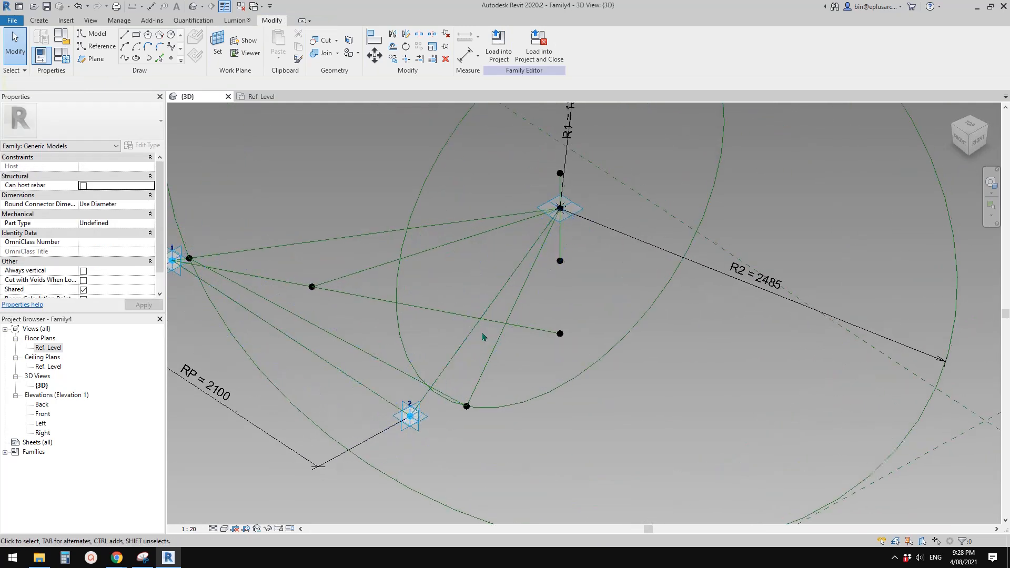
click(585, 214)
drag(585, 214, 591, 259)
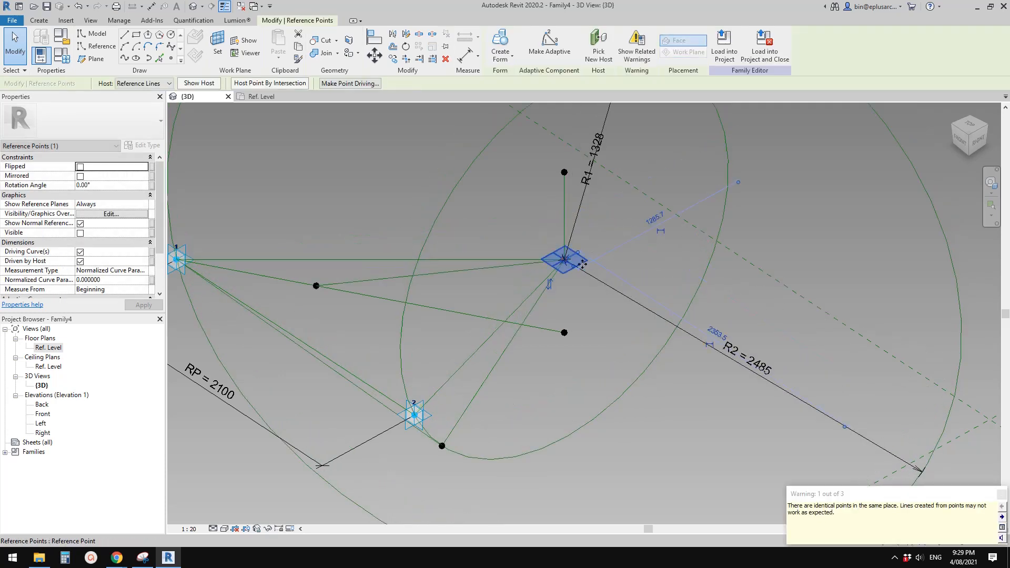
shift+middle_drag(485, 358, 507, 393)
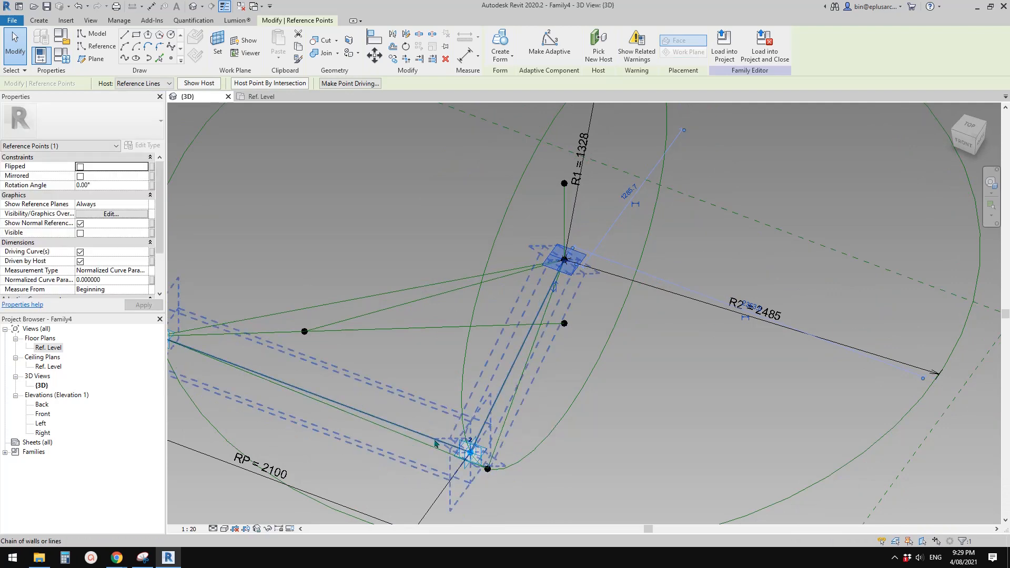
shift+middle_drag(434, 443, 451, 357)
scroll(488, 327, up, 2)
scroll(488, 327, up, 1)
click(419, 216)
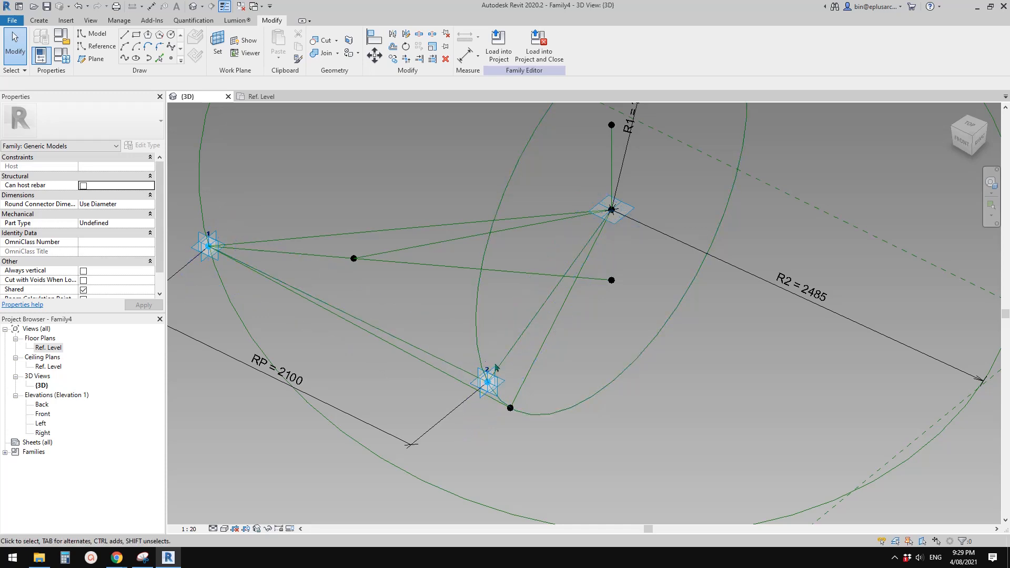
Slide the apex point up its vertical reference line to a normalized curve parameter of about 0.63.
middle_drag(531, 345, 477, 354)
drag(591, 221, 592, 167)
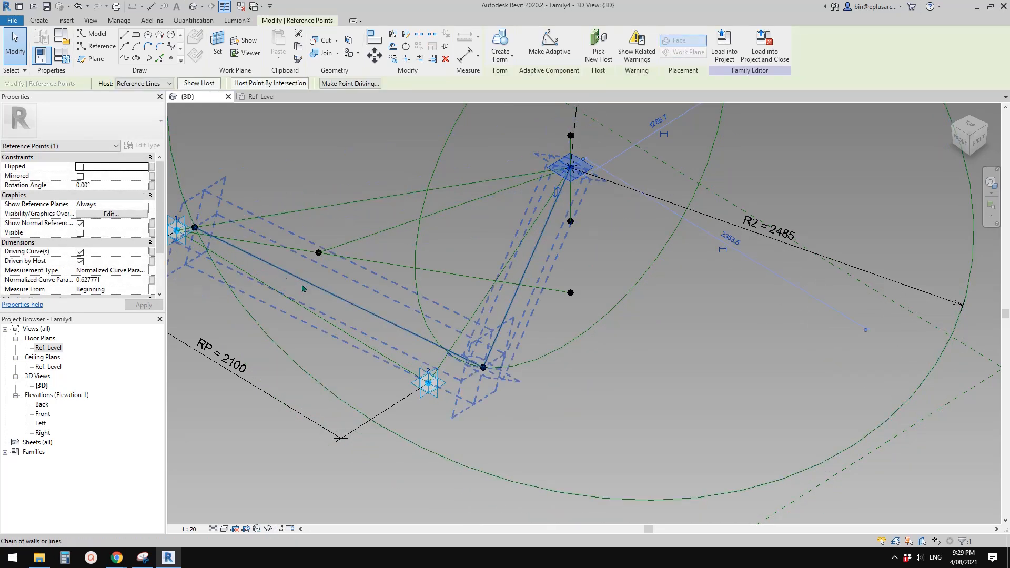
middle_drag(543, 230, 560, 261)
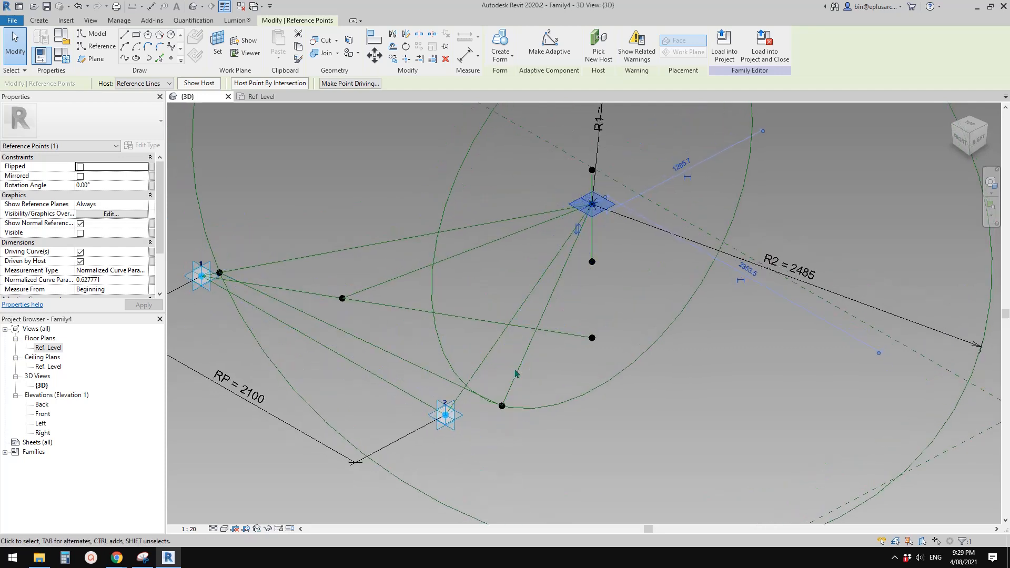
key(Escape)
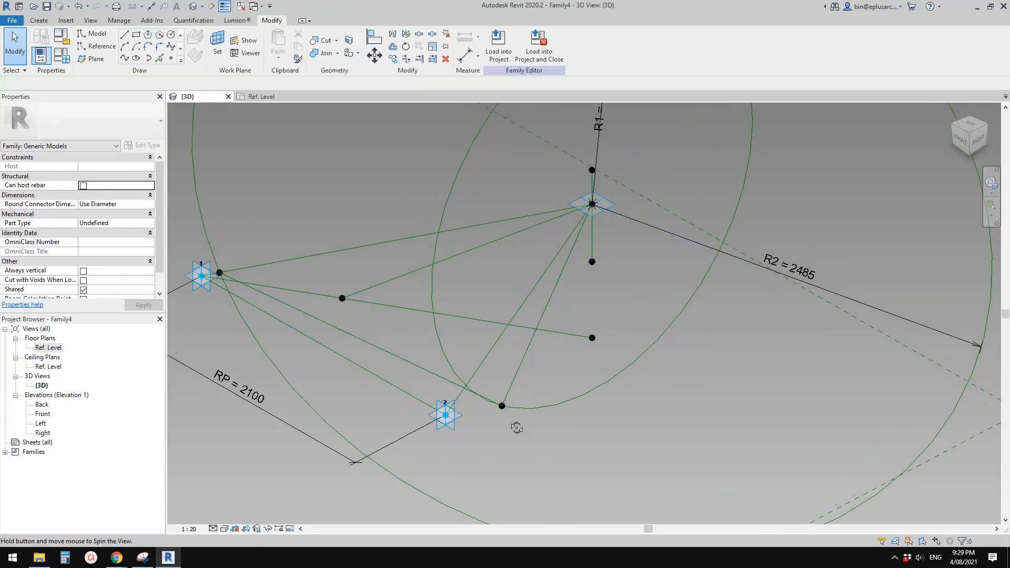
Examine the two new reference lines, then switch to Snipping Tool and capture a new snip of the triangle and both circles.
shift+middle_drag(514, 425, 495, 408)
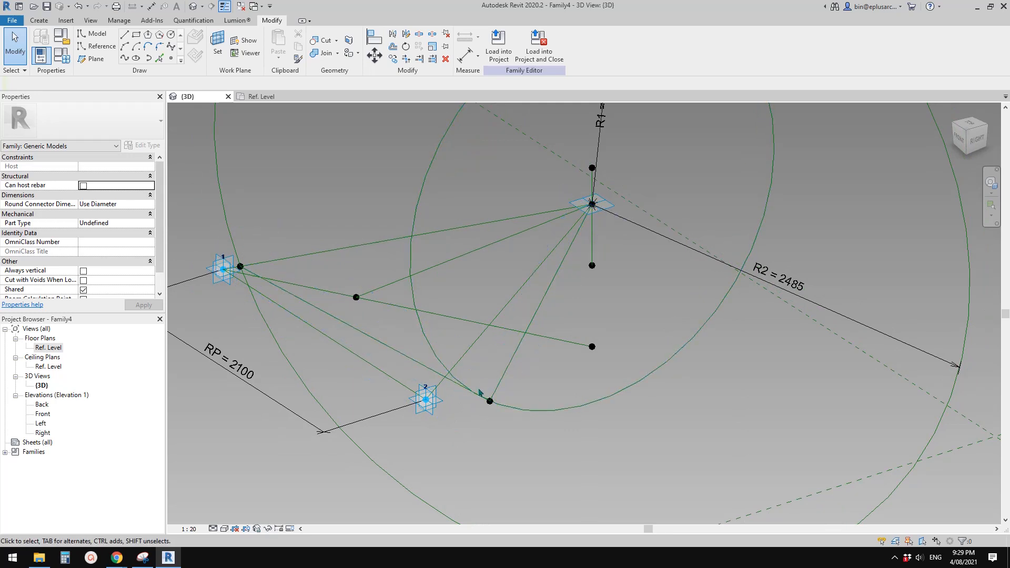
key(Tab)
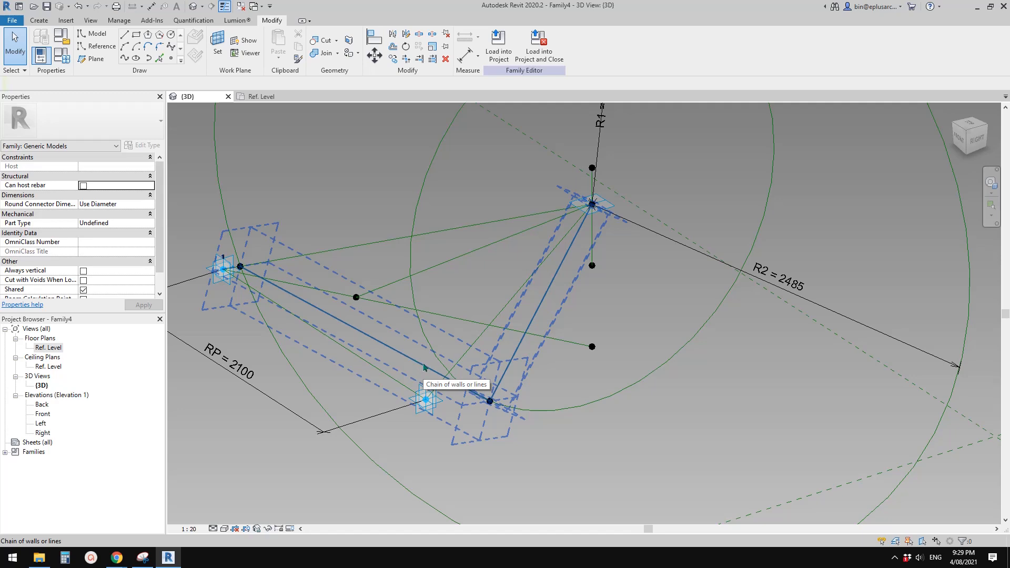
shift+middle_drag(424, 367, 477, 408)
middle_drag(461, 361, 447, 421)
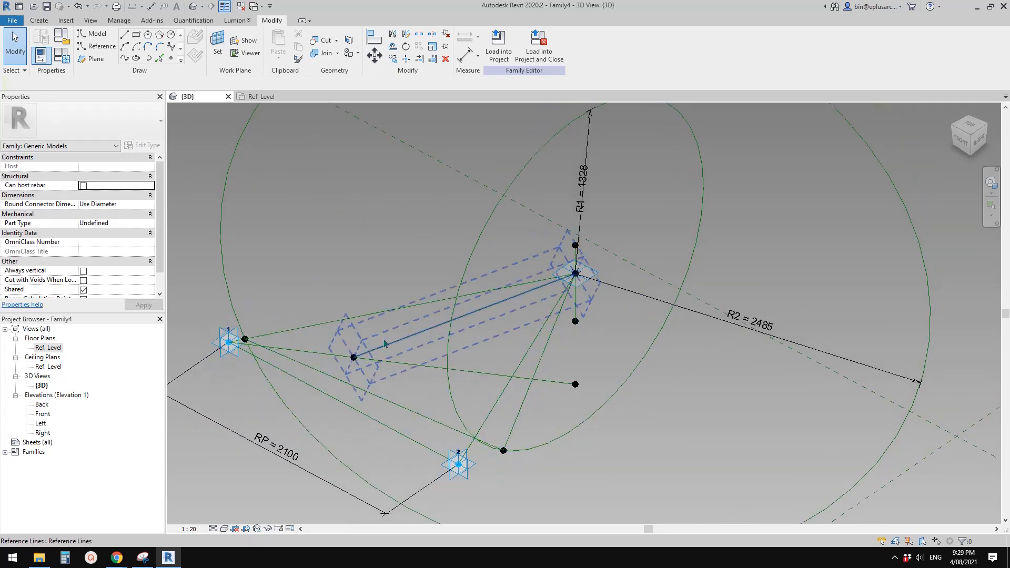
key(Tab)
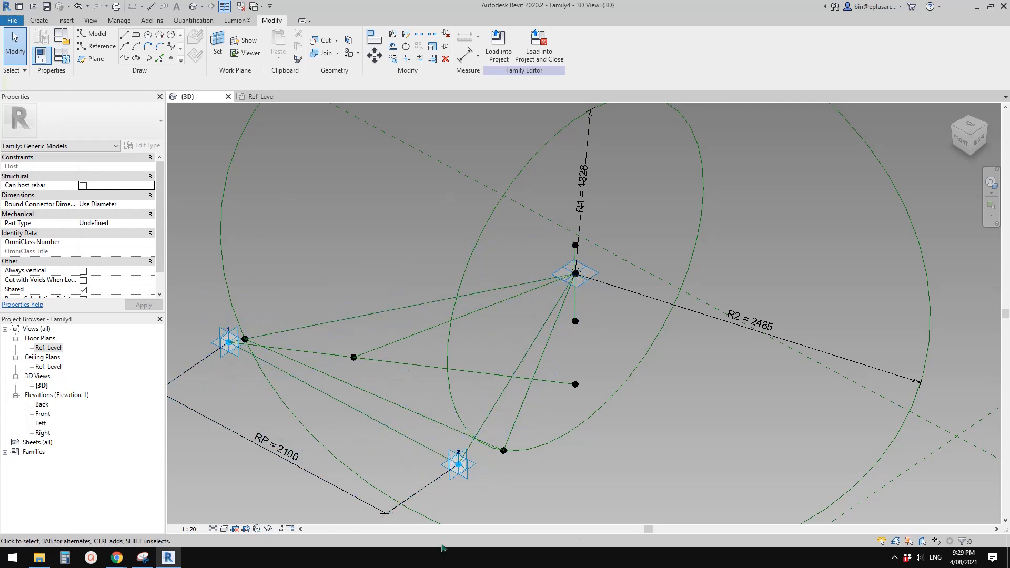
click(142, 557)
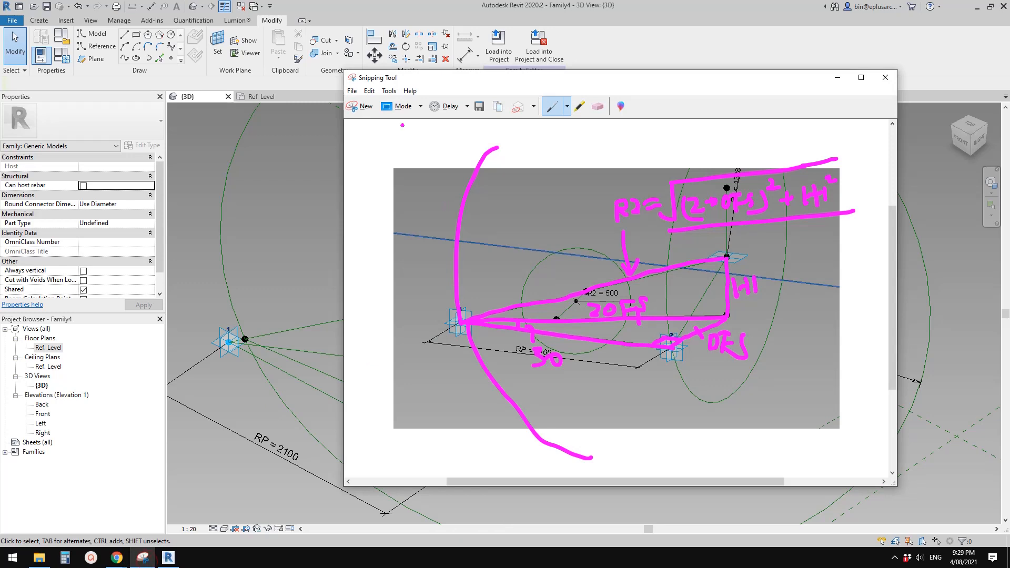
click(366, 109)
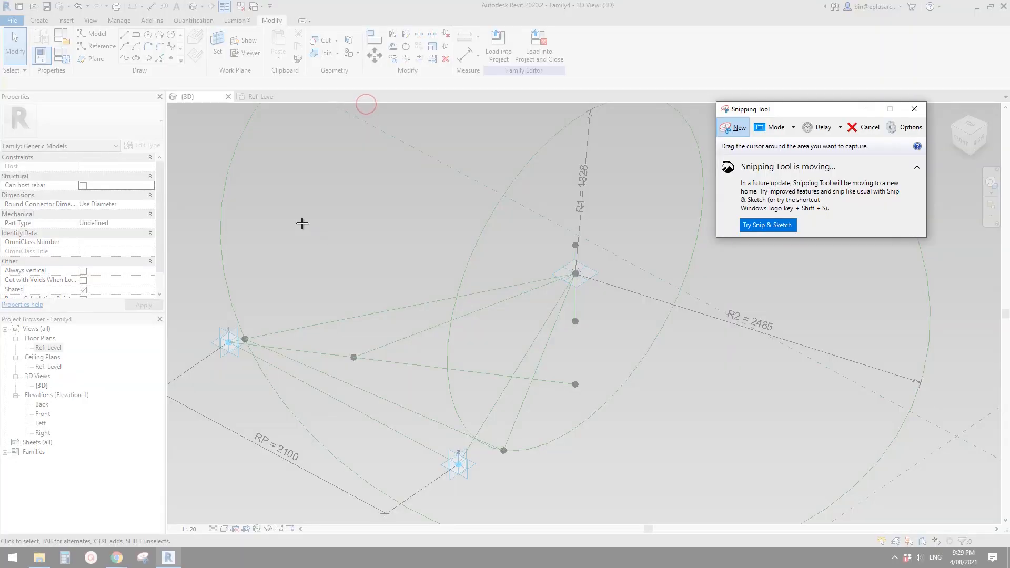
drag(193, 127, 756, 512)
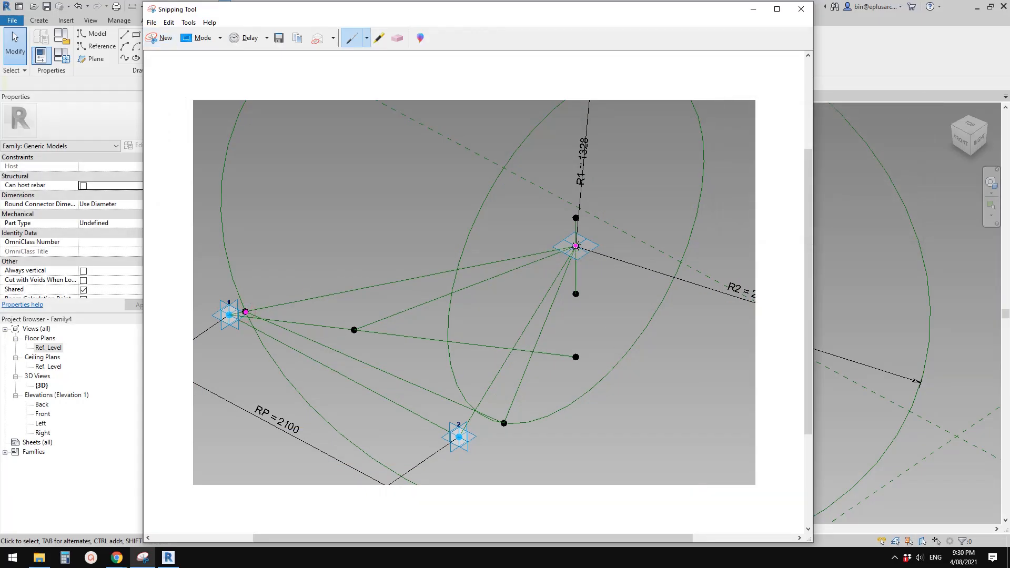
Trace on the snip the triangle joining the apex, R1 circle point and R2 intersection point, marking a right angle at the R1 circle point.
drag(547, 314, 509, 395)
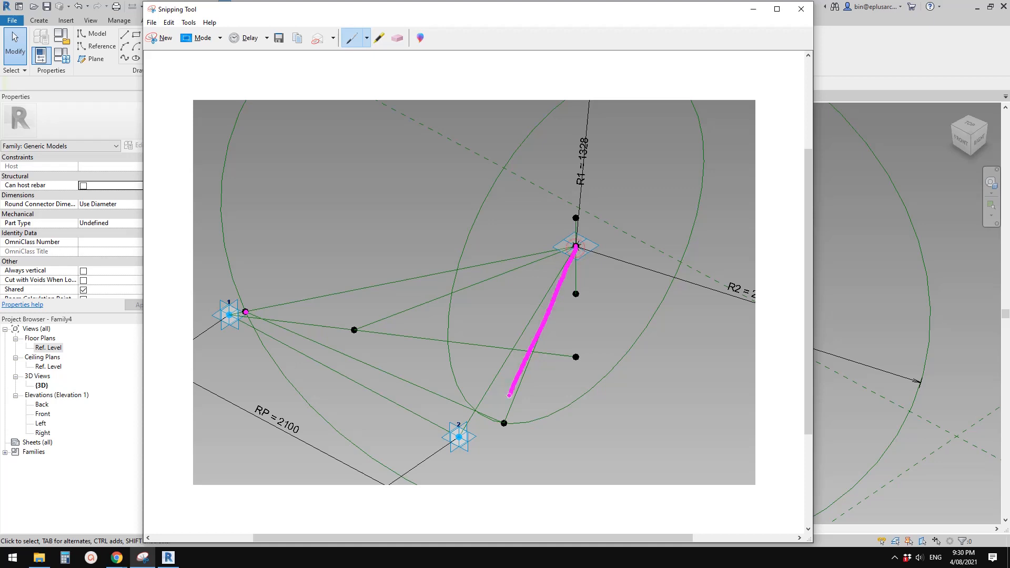
drag(250, 314, 453, 401)
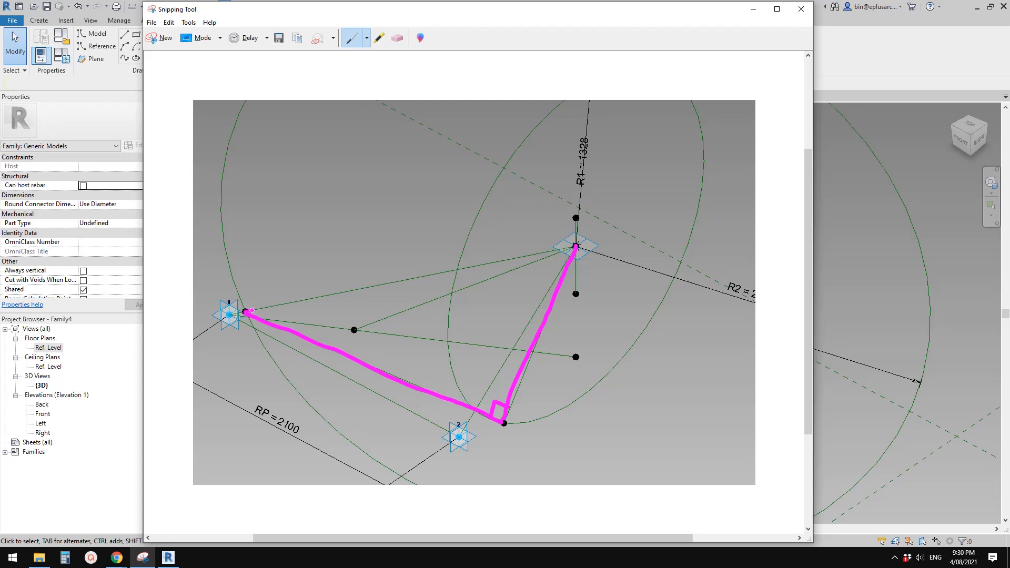
drag(252, 310, 472, 264)
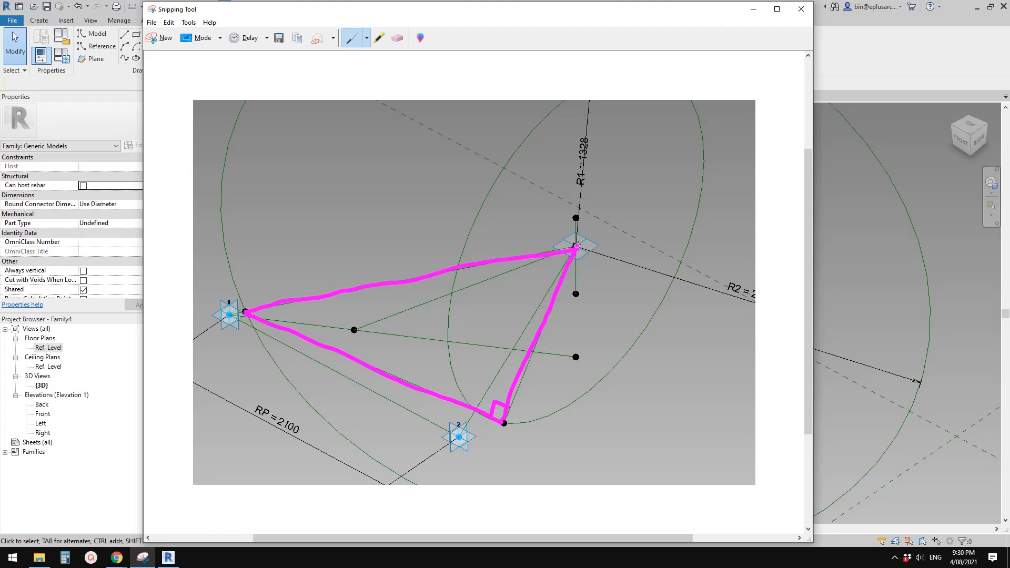
Sketch a circle through the traced triangle's three corners with its longest side as diameter, and switch back to Revit.
drag(542, 192, 359, 159)
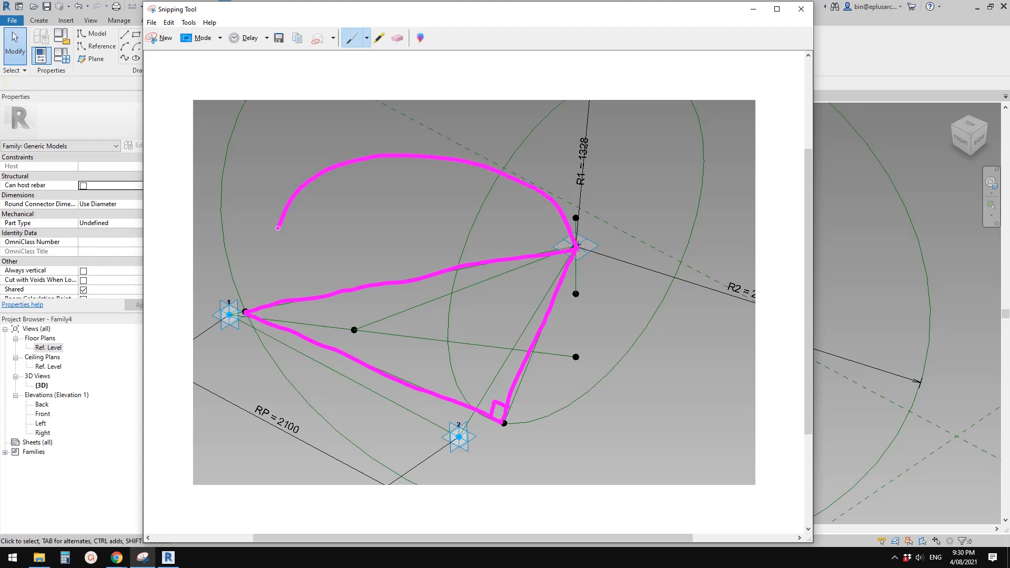
right_click(266, 386)
mouse_move(250, 300)
mouse_down()
mouse_move(266, 386)
mouse_move(400, 453)
mouse_move(487, 437)
mouse_move(572, 298)
mouse_up()
click(263, 383)
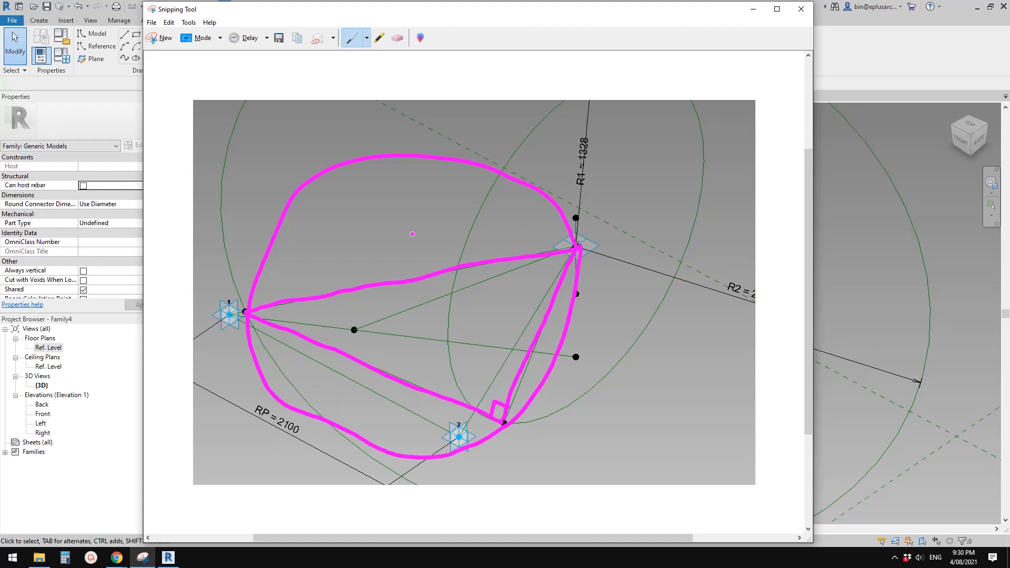
click(902, 271)
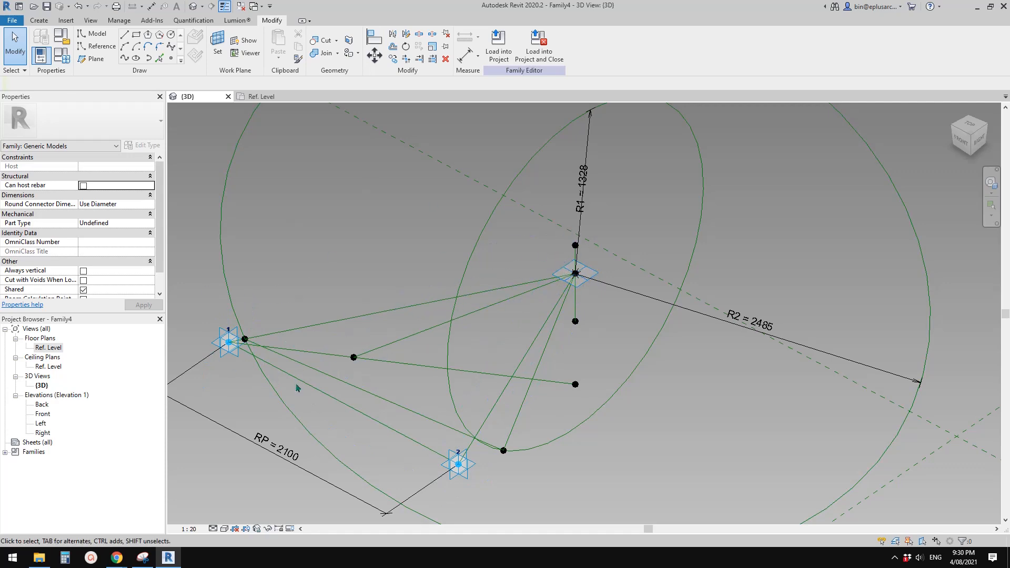
Create a reference line through the R2 circle's intersection point and the apex point.
shift+middle_drag(421, 376, 471, 426)
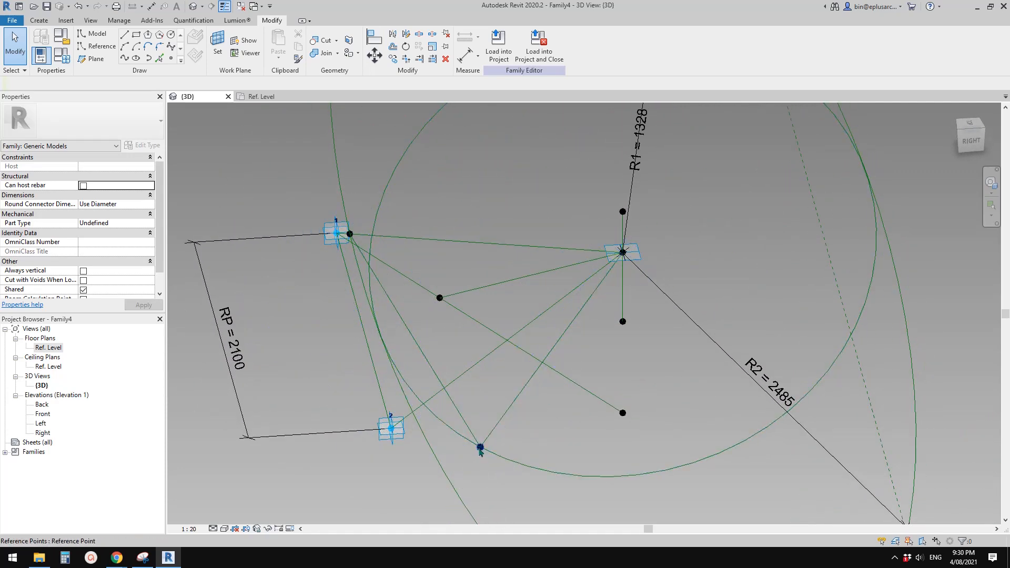
shift+middle_drag(480, 451, 450, 345)
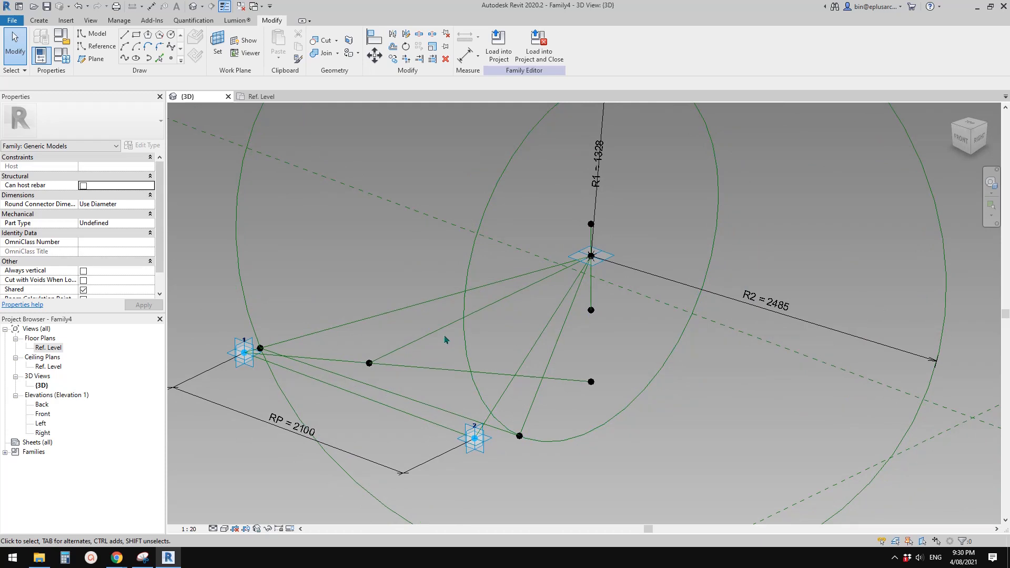
shift+middle_drag(442, 337, 485, 327)
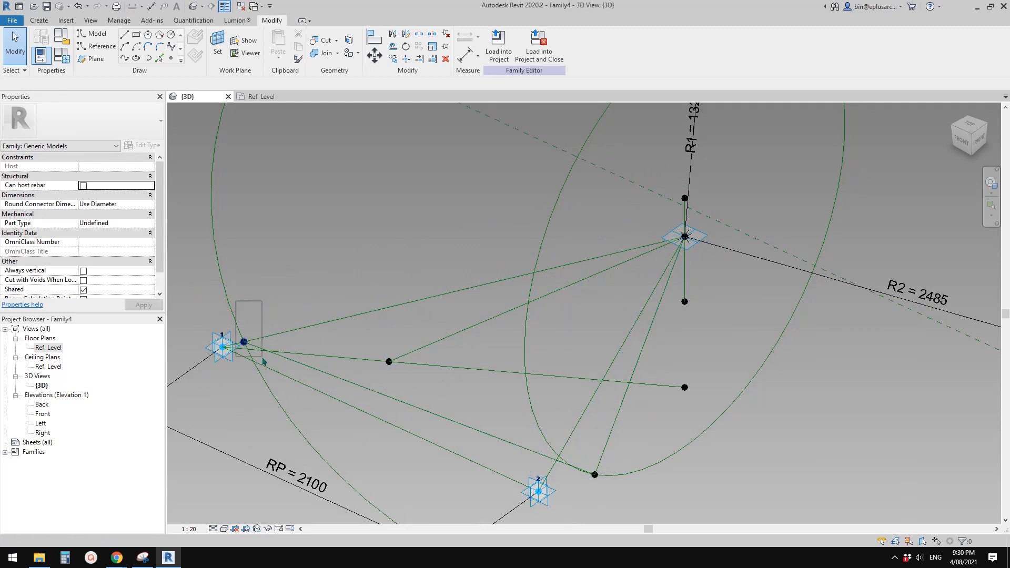
click(244, 343)
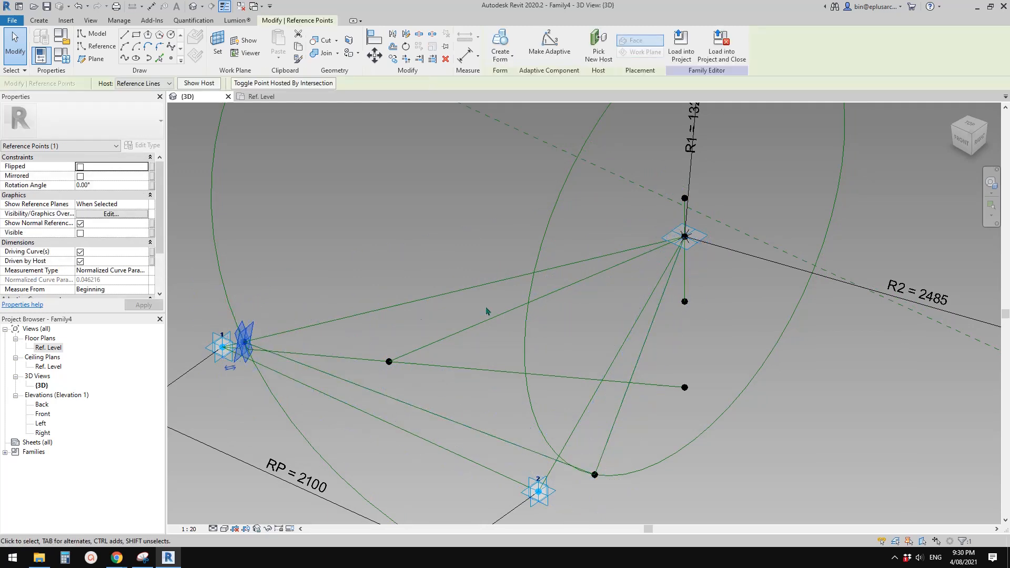
ctrl+click(705, 237)
click(125, 60)
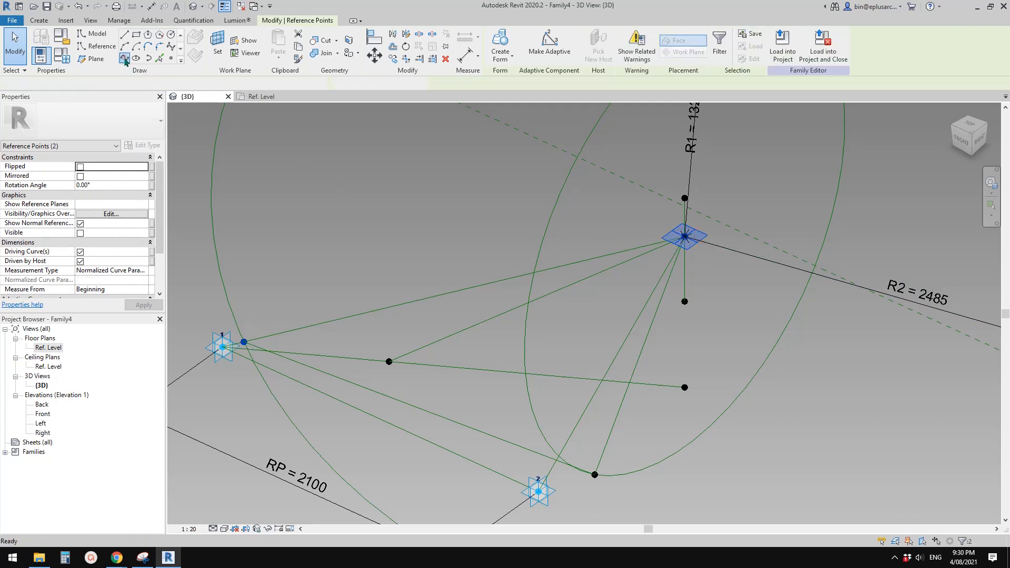
click(85, 243)
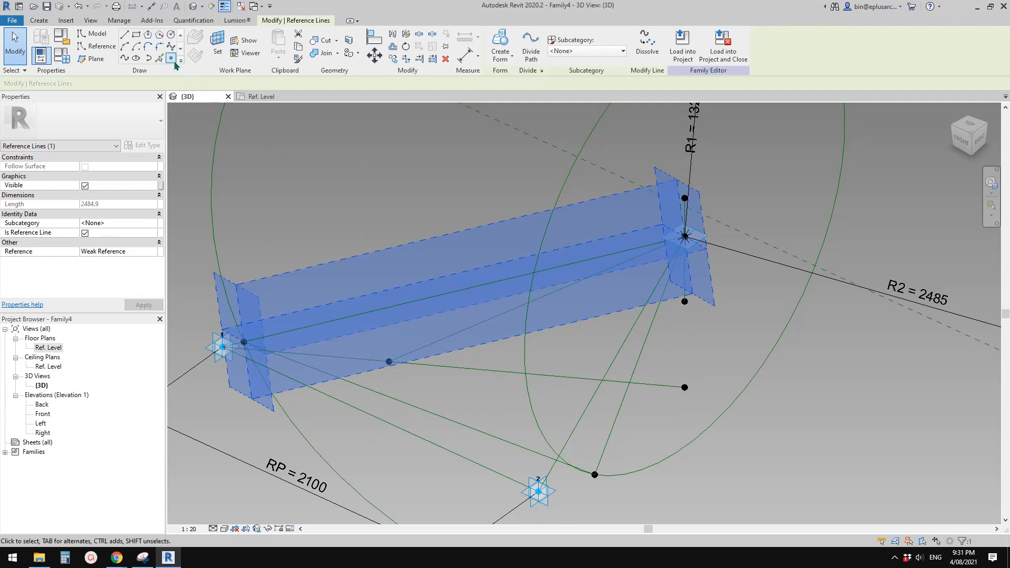
Place a reference point at the midpoint of the new line between the apex and the R2 intersection point.
click(171, 60)
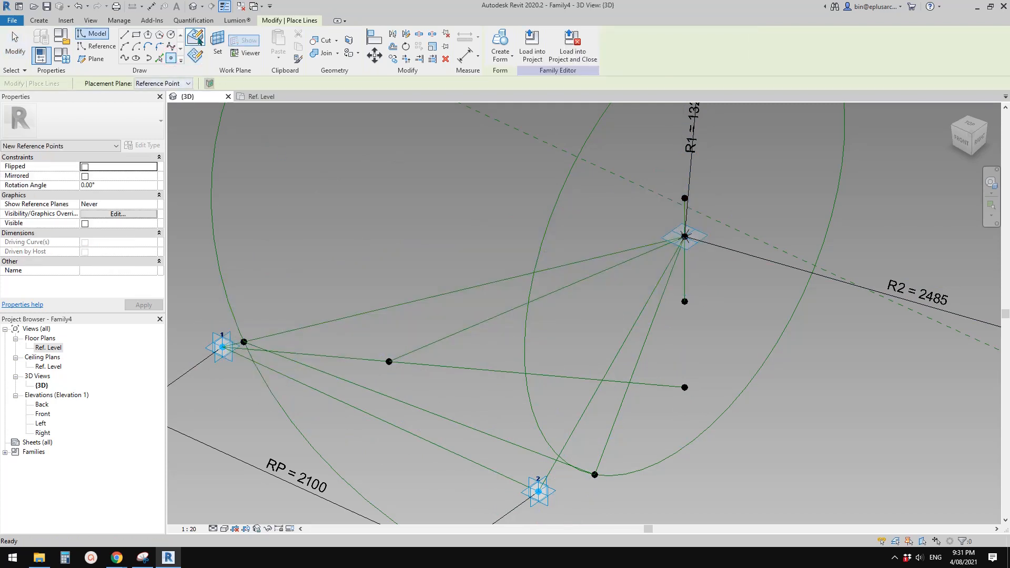
click(352, 192)
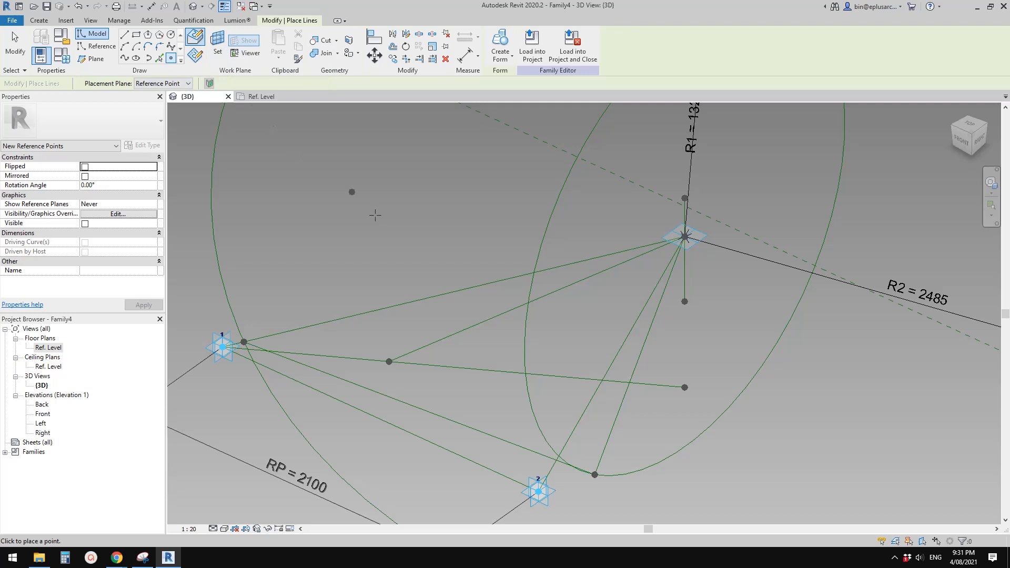
click(465, 288)
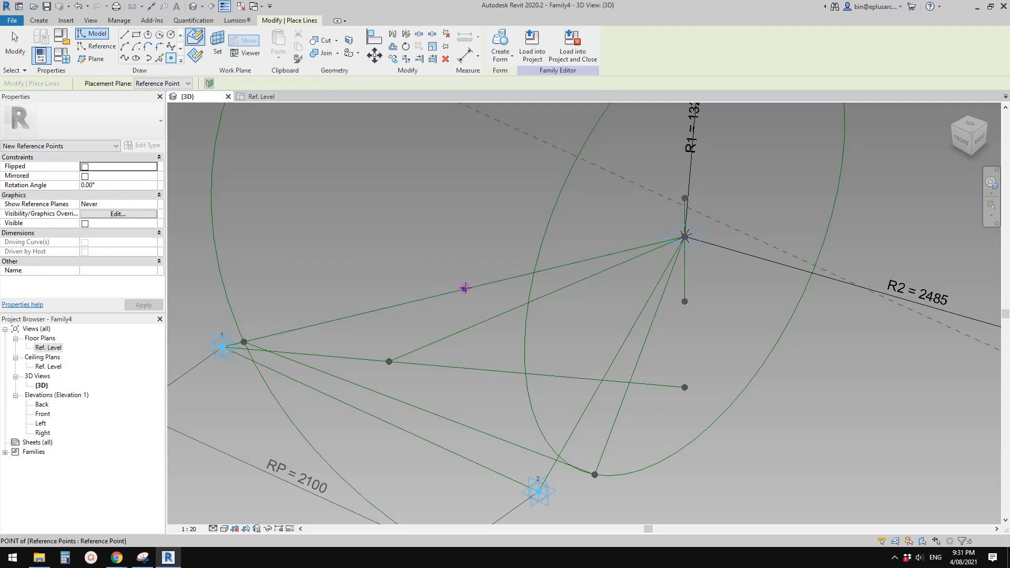
mouse_move(390, 251)
shift+middle_down()
mouse_move(405, 244)
mouse_move(402, 253)
shift+middle_up()
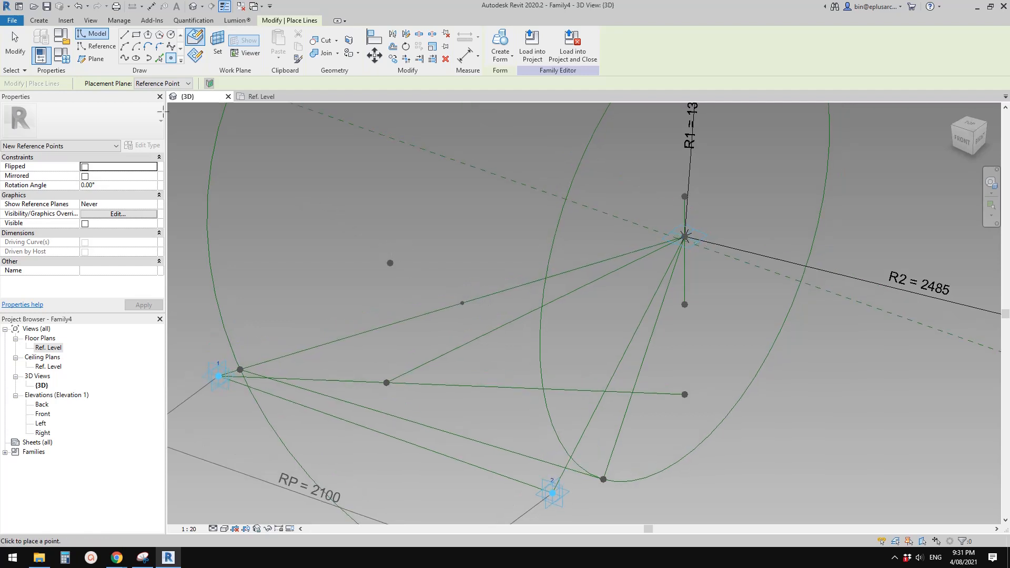
Draw a 180° reference arc of about 740 mm radius centred on the midpoint's work plane, and make its radius dimension permanent.
click(95, 46)
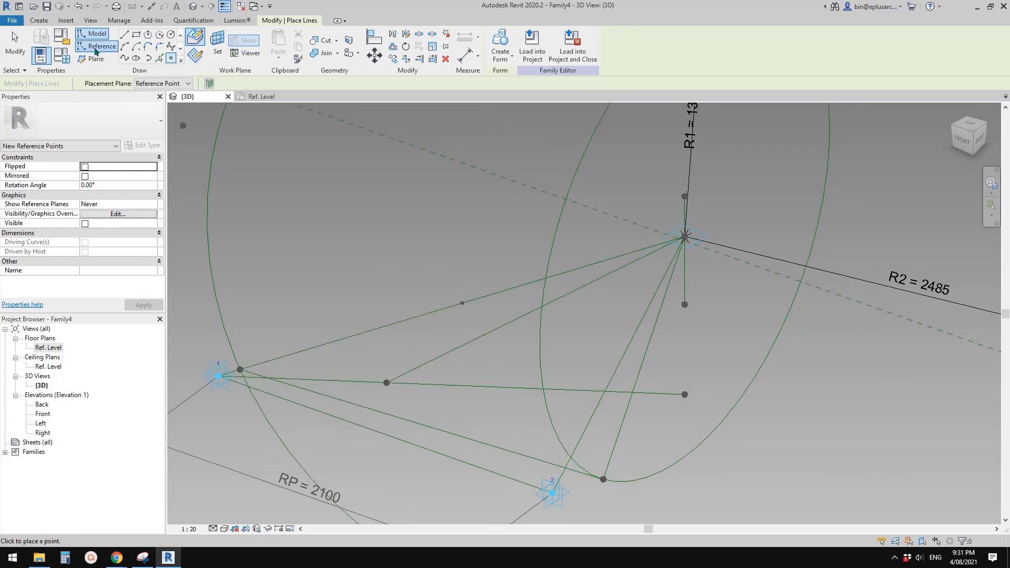
click(136, 46)
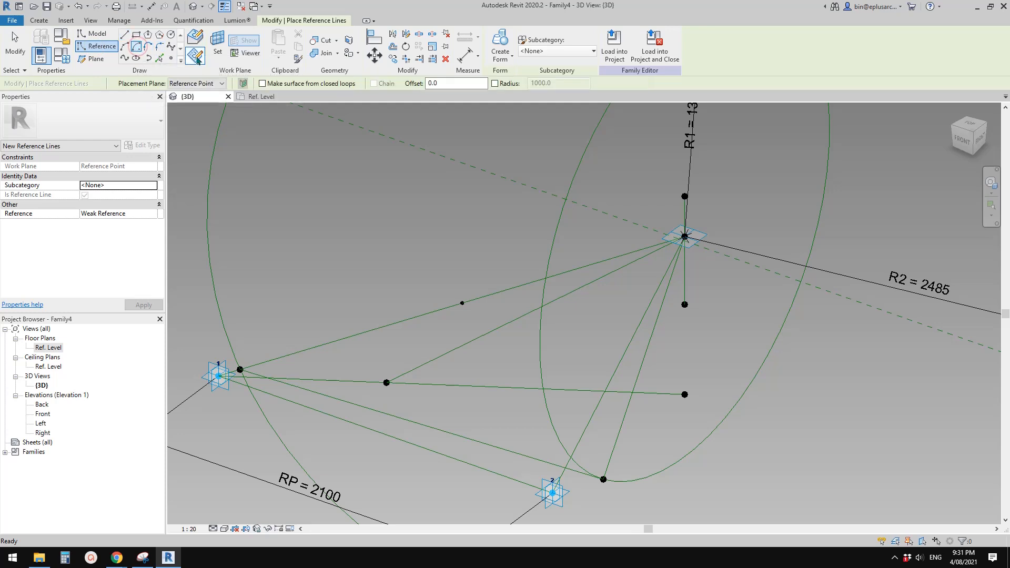
click(217, 49)
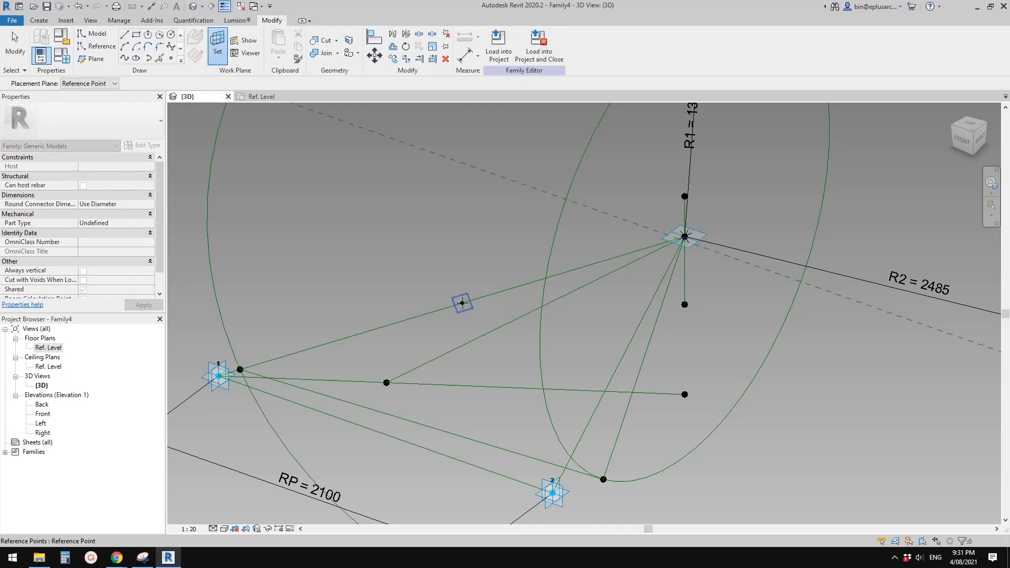
click(463, 303)
key(r)
key(l)
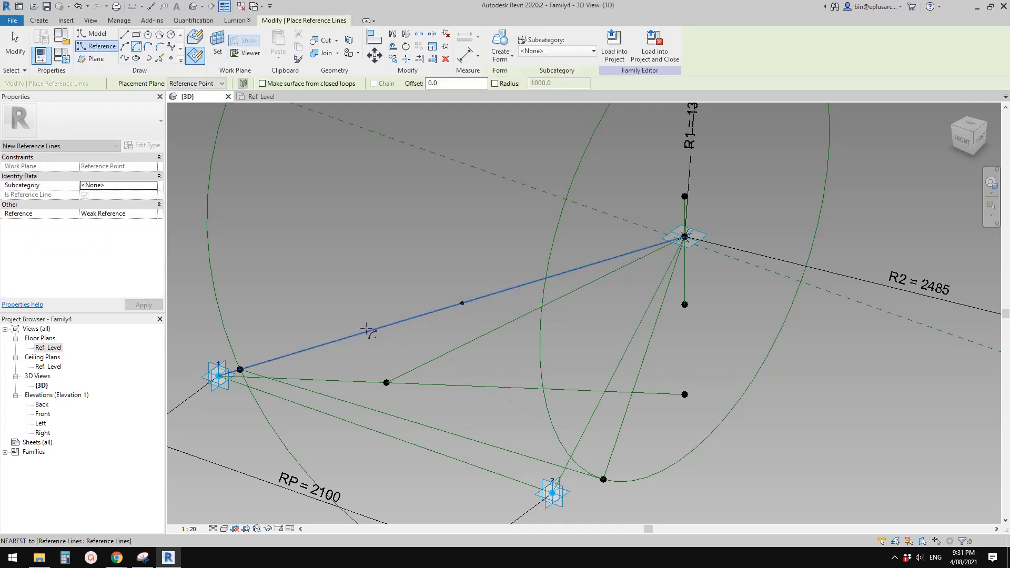
click(463, 303)
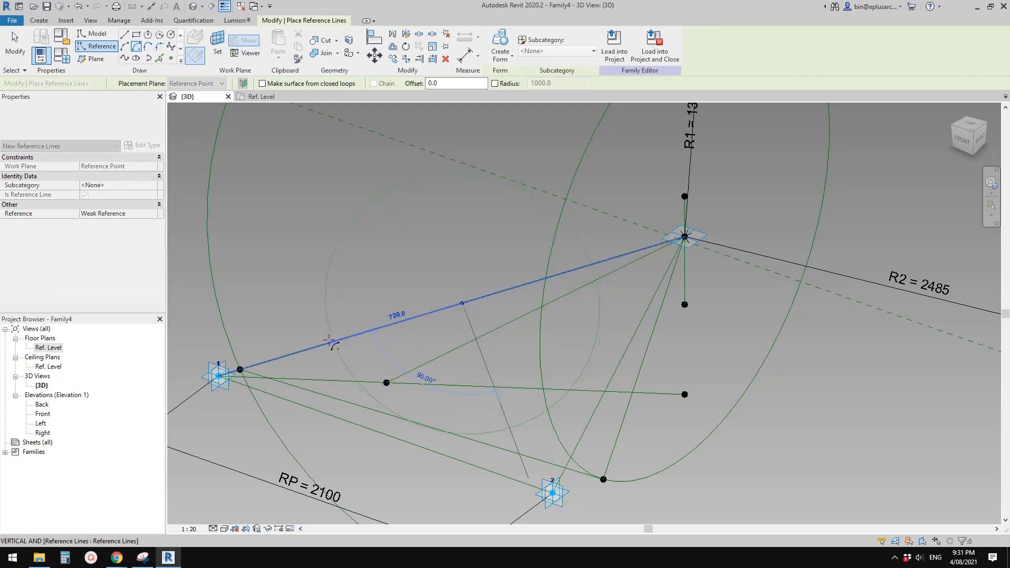
click(596, 262)
middle_drag(404, 270, 400, 297)
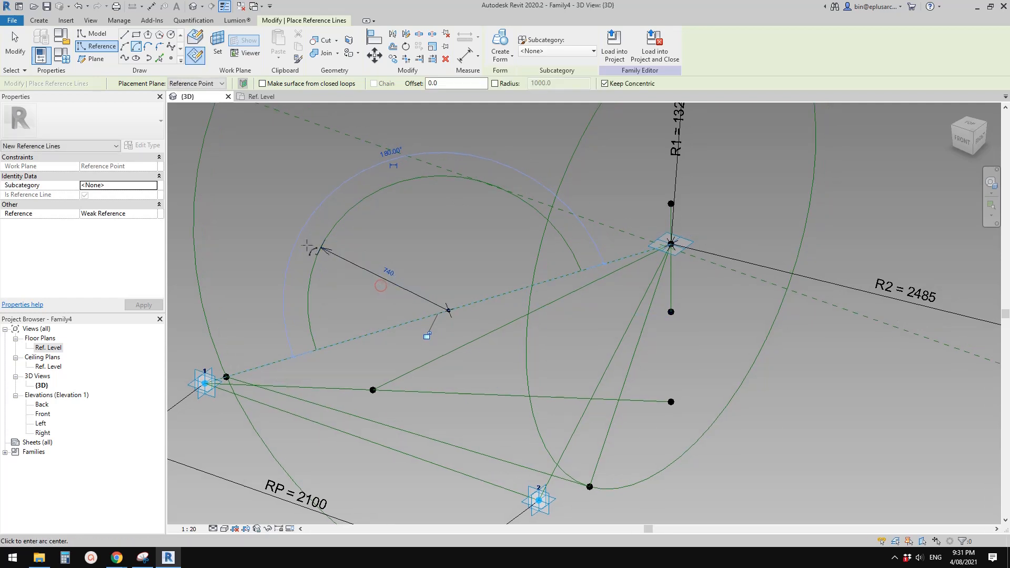
key(Escape)
key(Escape)
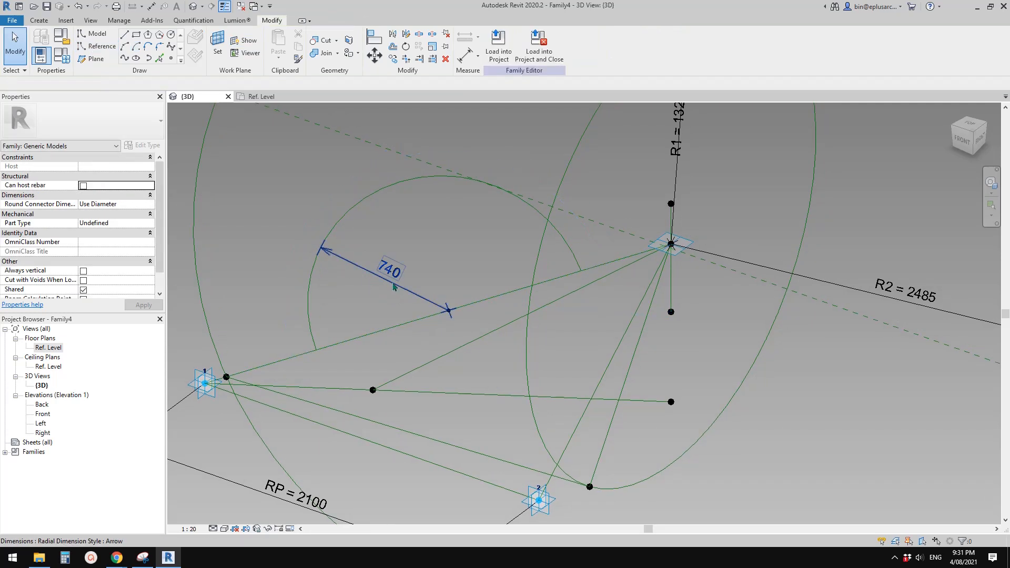
Select the radius dimension of the new semicircular reference arc.
scroll(393, 287, down, 5)
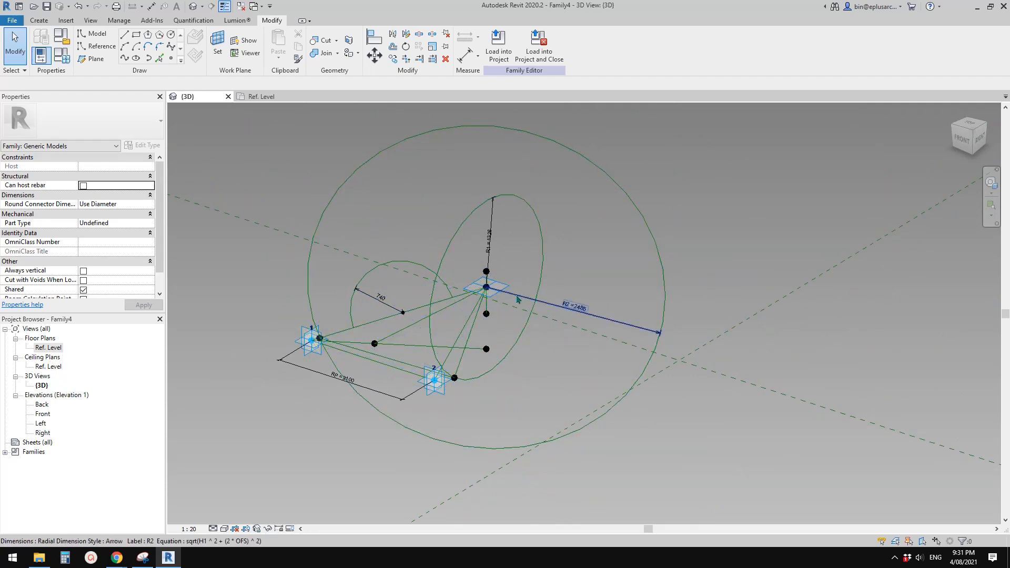
scroll(383, 306, up, 2)
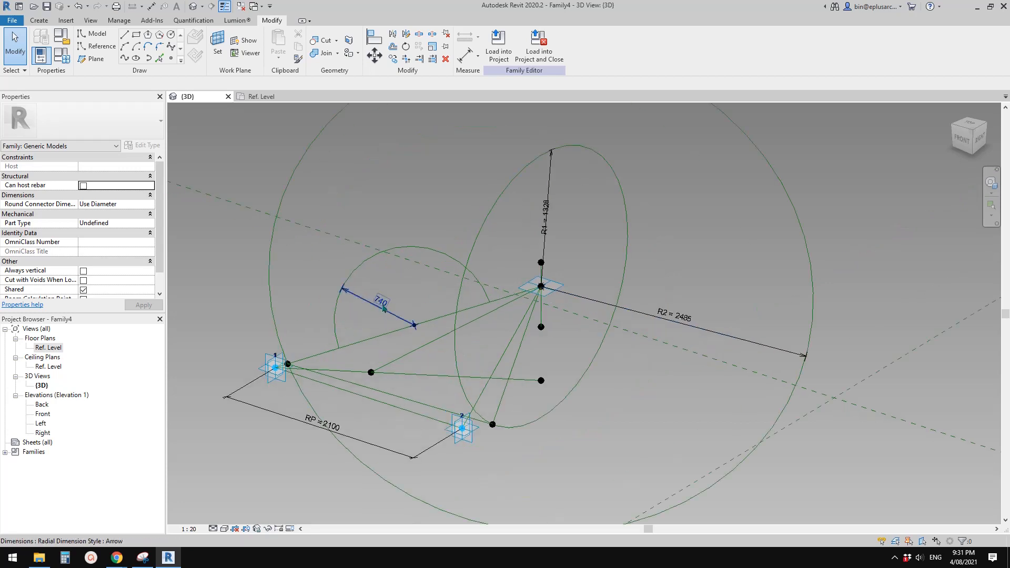
click(383, 311)
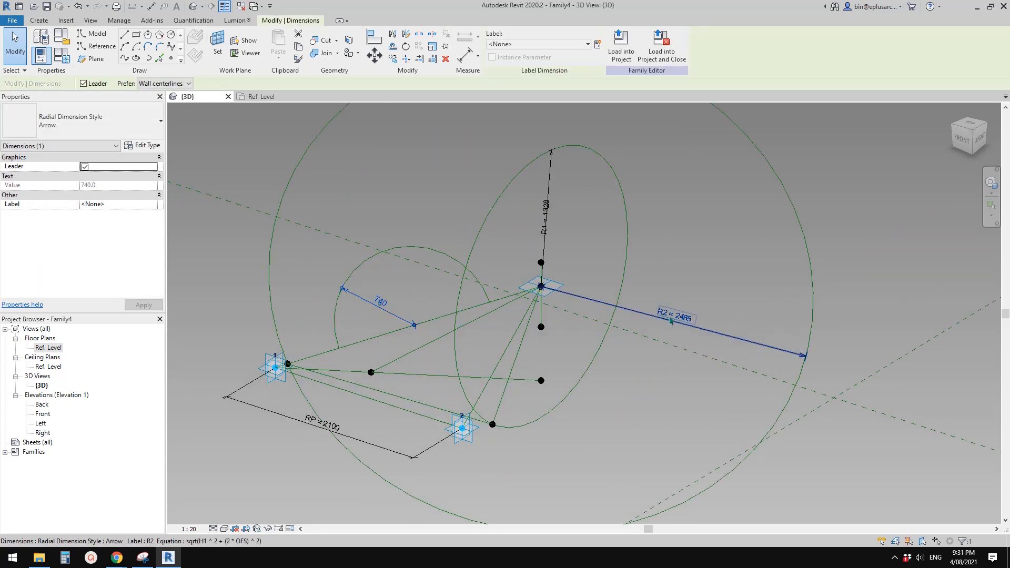
Label the 740 radial dimension with a new instance family parameter named R3.
click(597, 46)
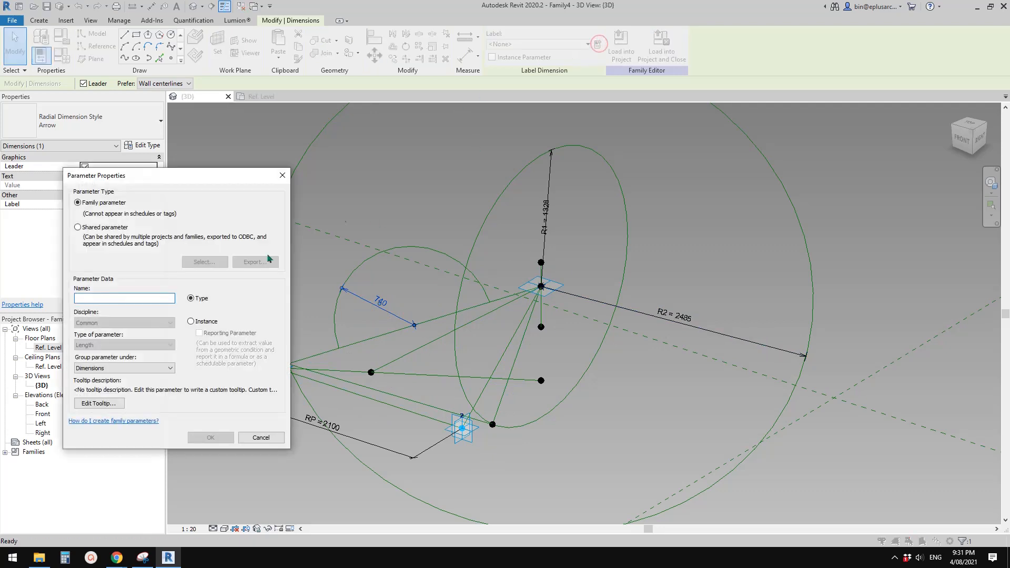
text(R3)
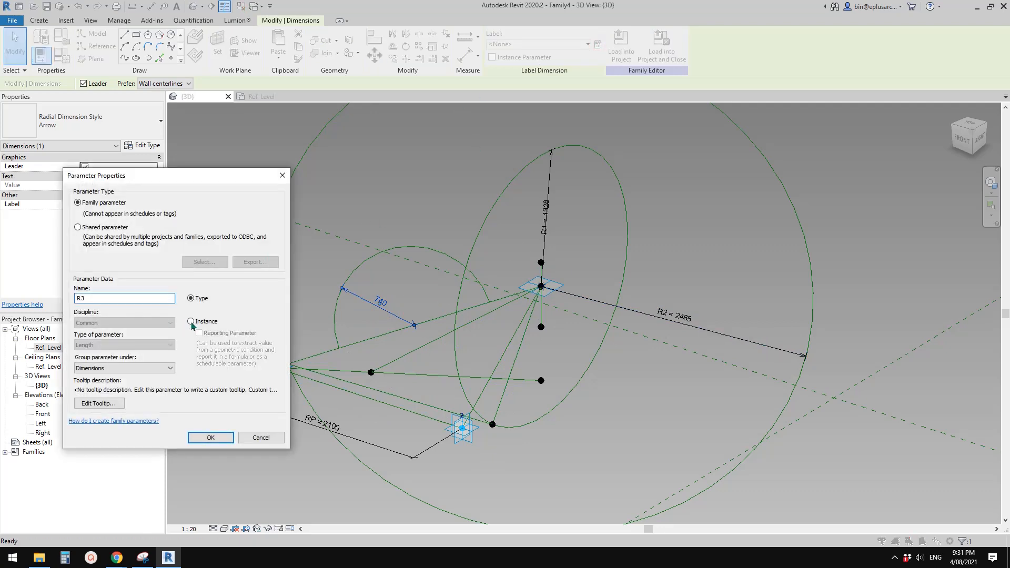
click(191, 322)
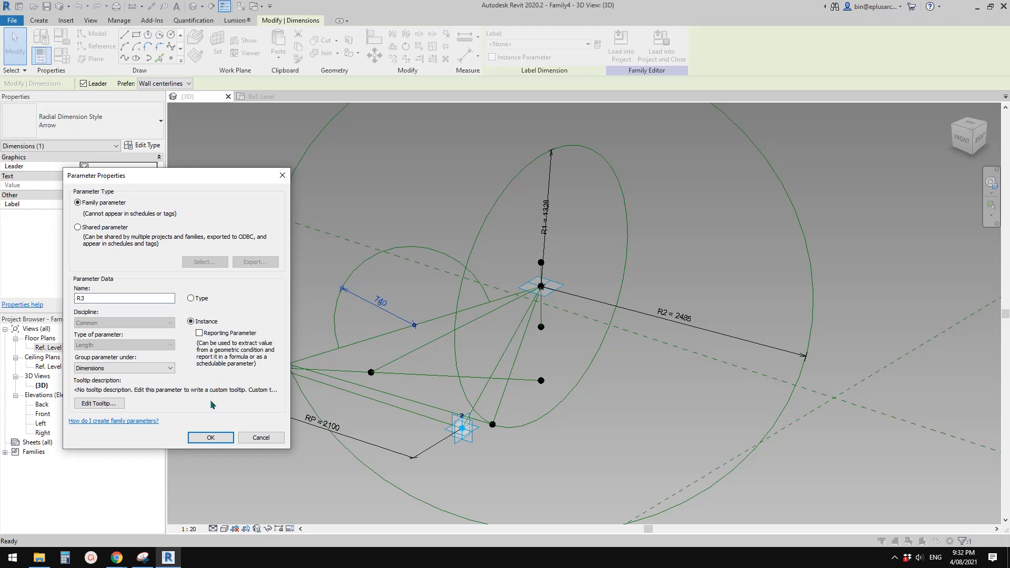
click(211, 438)
Set the formula of parameter R3 to R2 / 2 in the family types.
click(62, 56)
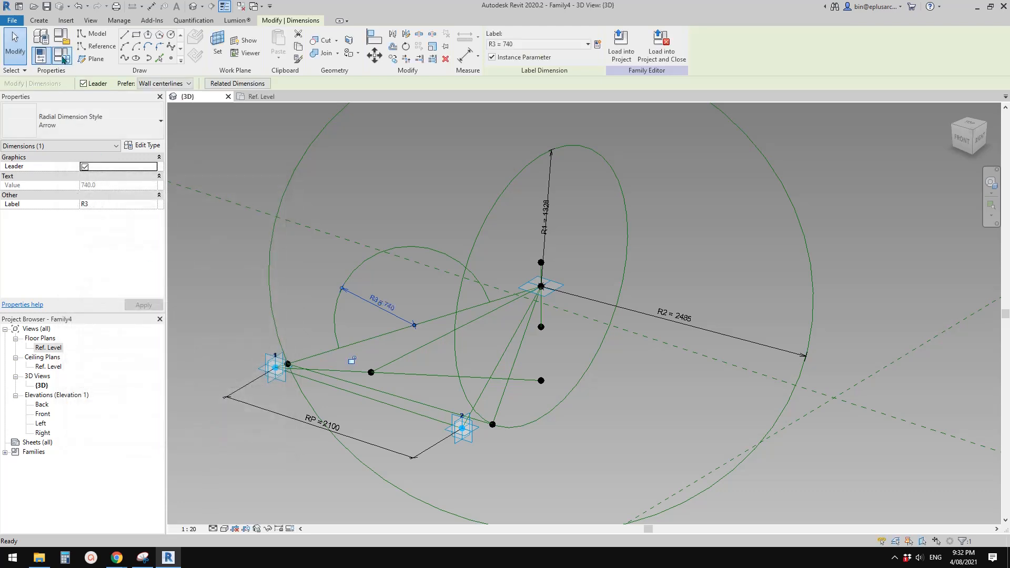
click(231, 244)
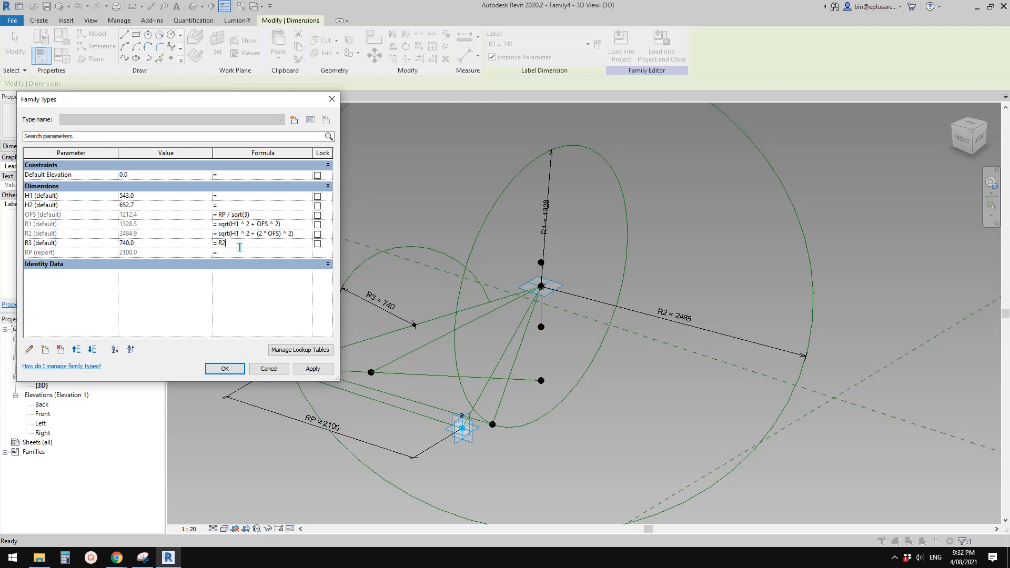
click(260, 291)
click(313, 369)
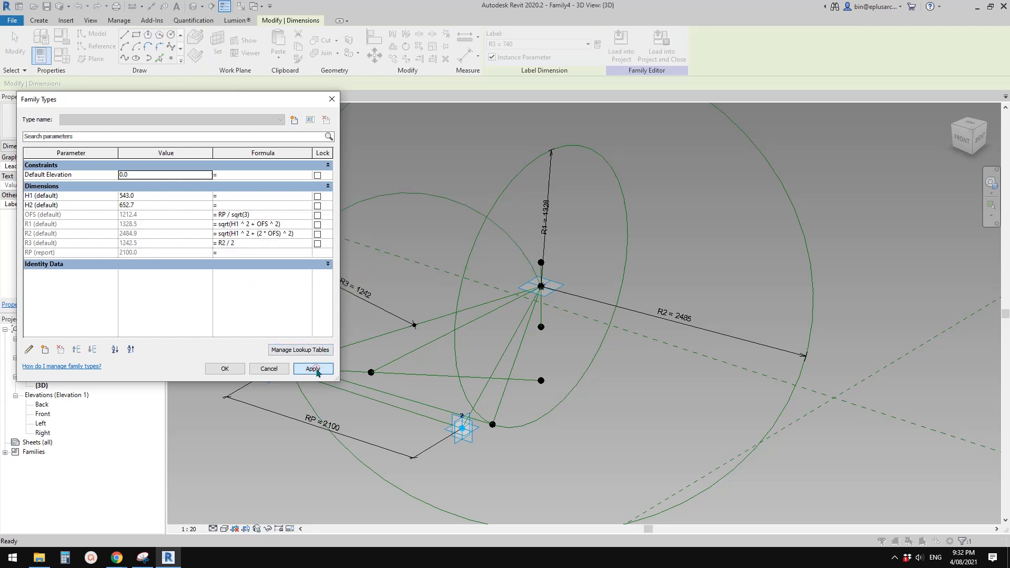
click(242, 369)
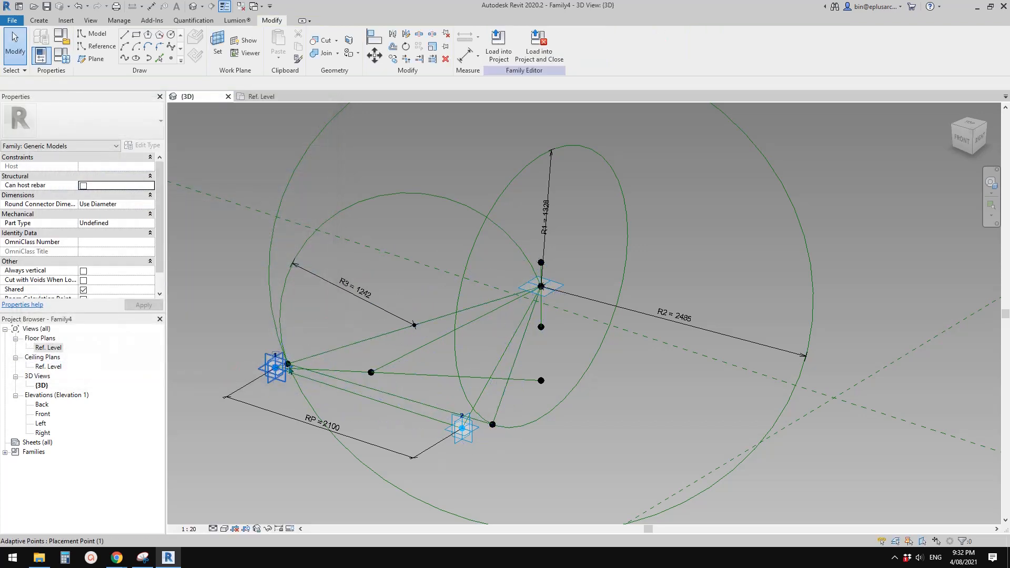
Draw a short reference line about 160 mm long along the sloping line from point 1 to the apex, near the R3 arc's centre.
scroll(550, 272, up, 2)
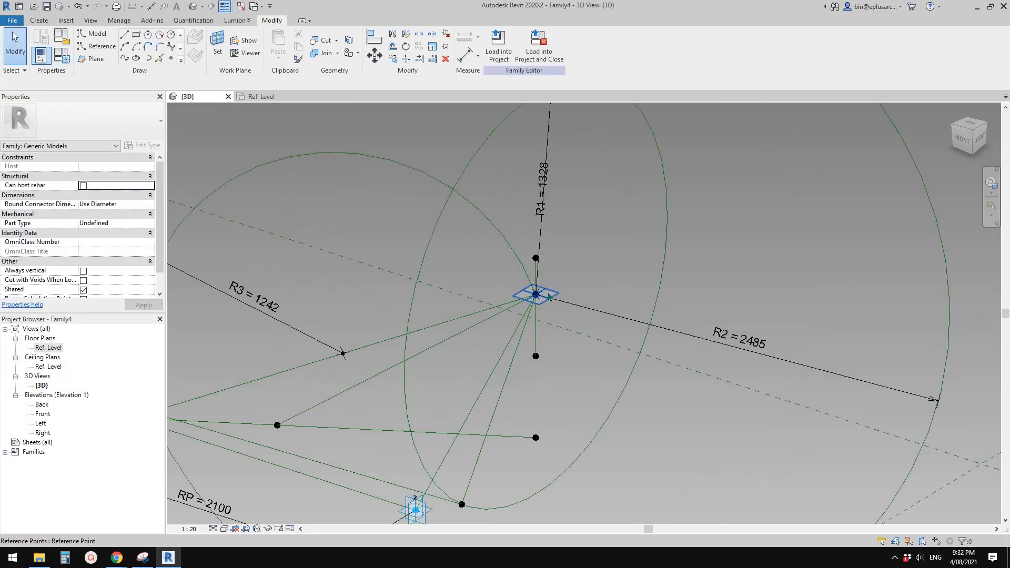
scroll(536, 296, down, 4)
scroll(349, 352, up, 5)
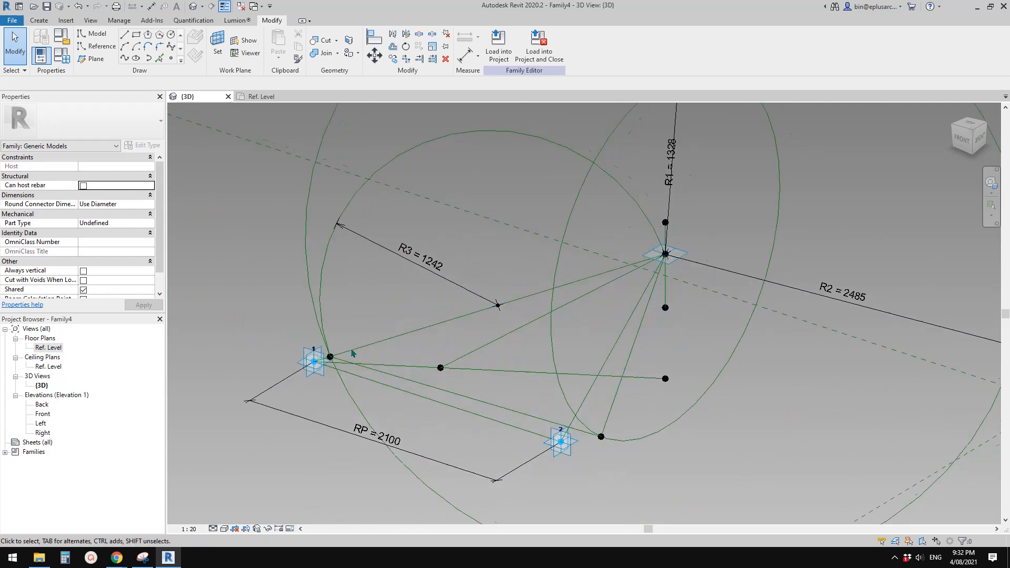
scroll(330, 230, down, 2)
middle_drag(368, 243, 294, 280)
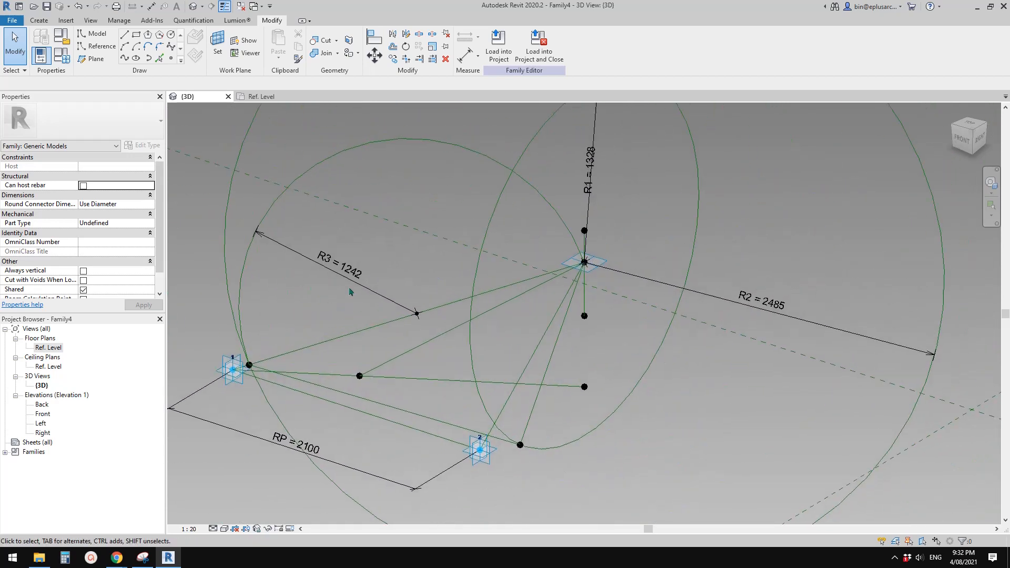
shift+middle_drag(367, 299, 204, 108)
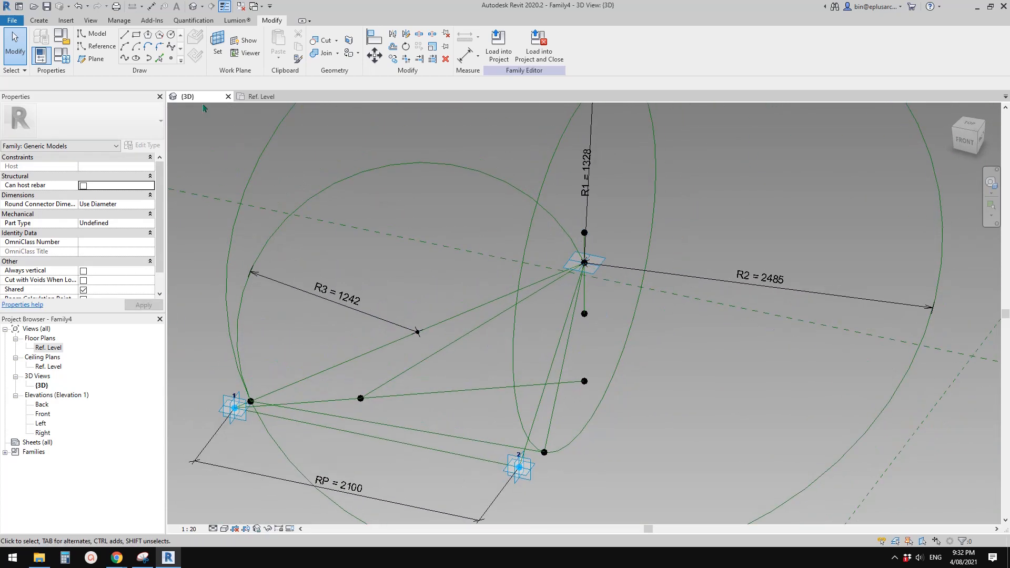
click(100, 48)
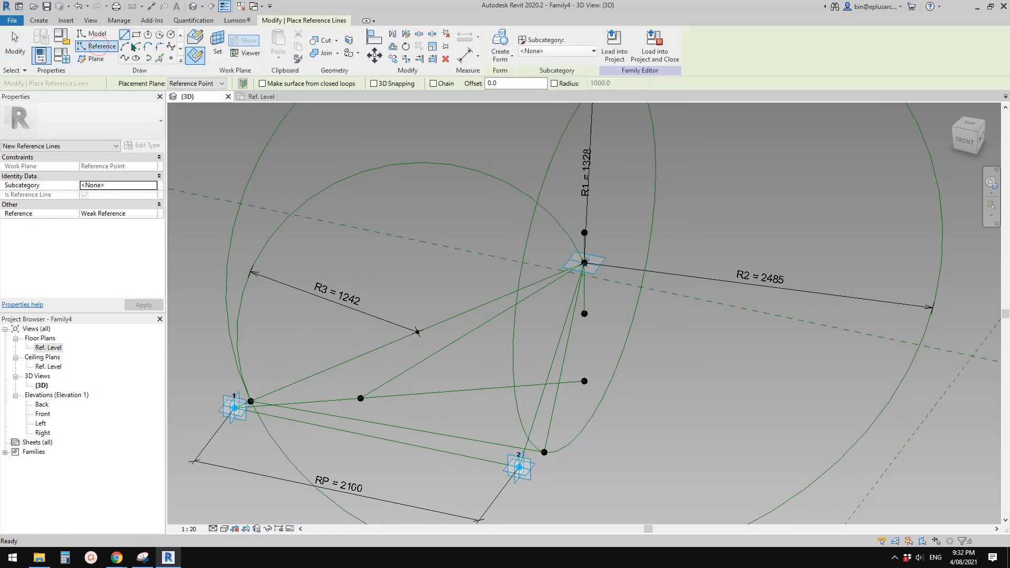
middle_drag(471, 315, 395, 307)
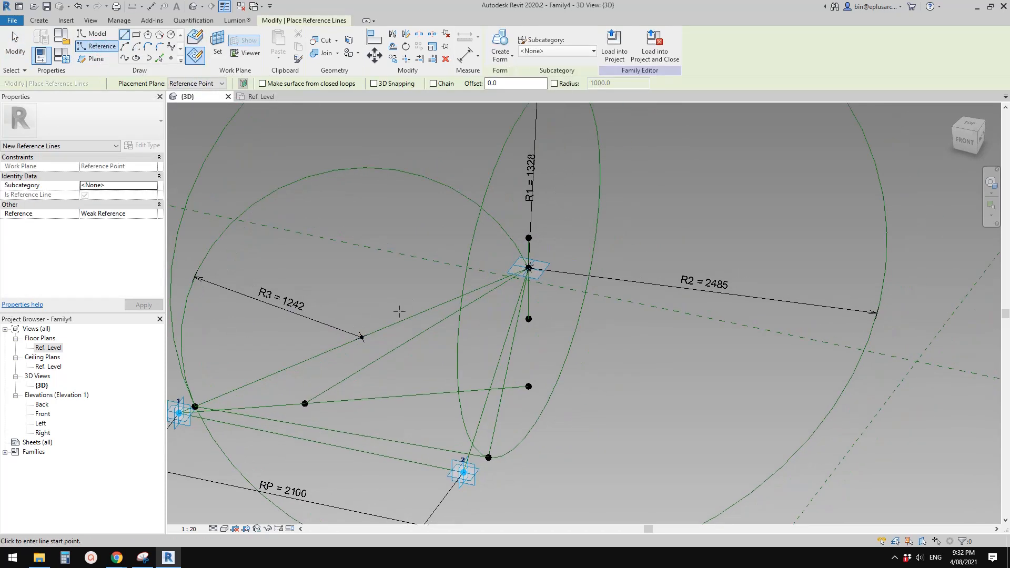
click(195, 41)
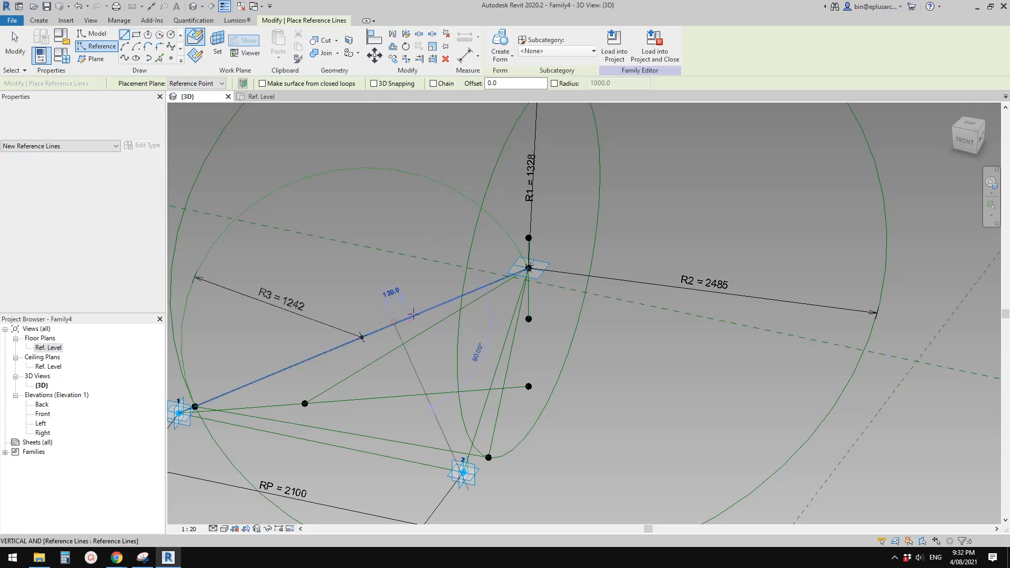
key(Escape)
key(Escape)
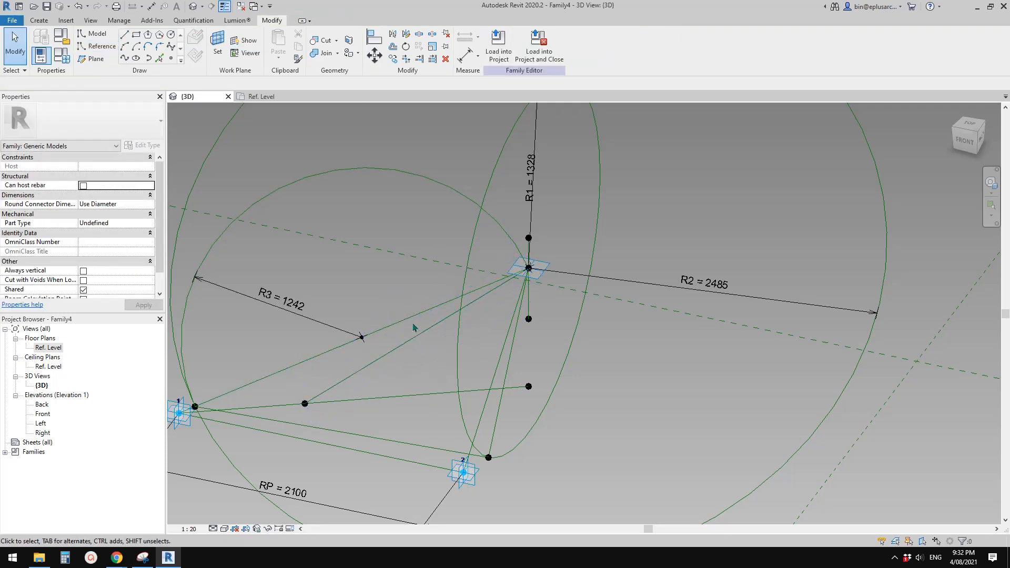
Create a full solid sphere form by revolving the R3 arc around the short reference line.
click(406, 319)
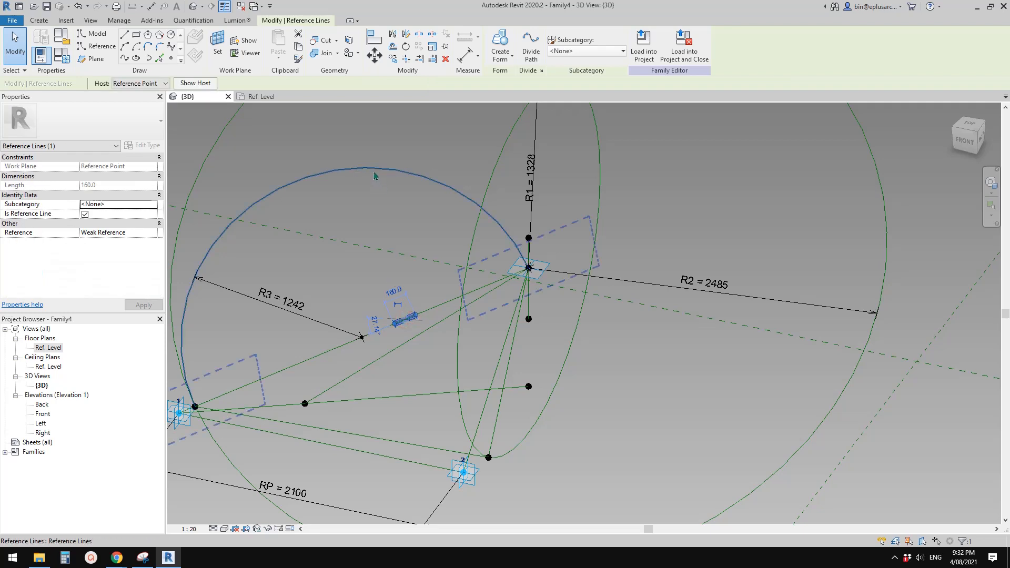
ctrl+click(373, 174)
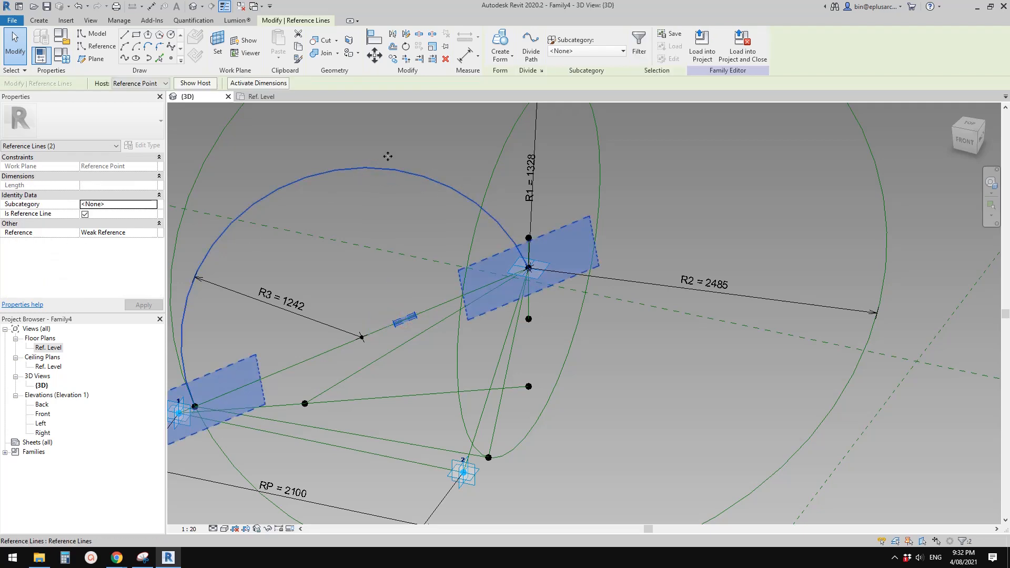
click(501, 45)
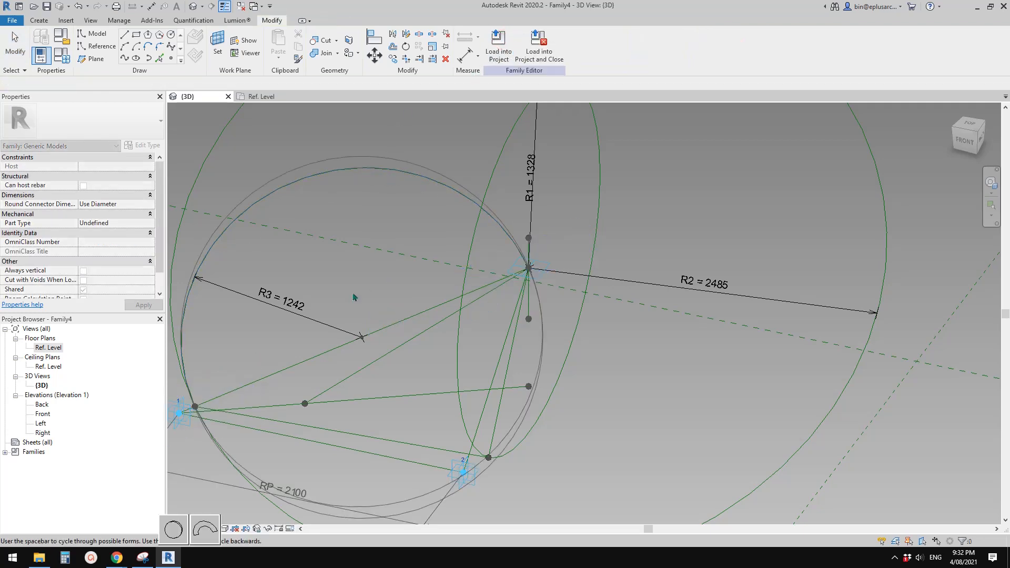
click(173, 530)
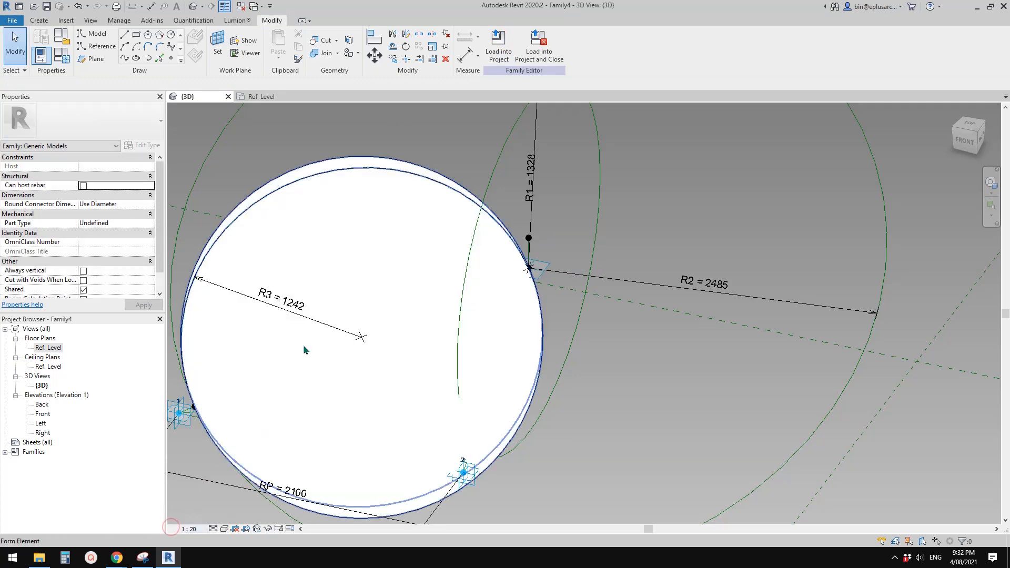
scroll(303, 345, down, 2)
mouse_move(336, 391)
middle_down()
mouse_move(383, 351)
mouse_move(268, 334)
mouse_move(322, 329)
mouse_move(350, 371)
mouse_move(316, 249)
mouse_move(293, 259)
mouse_move(411, 342)
mouse_move(484, 361)
mouse_move(424, 380)
mouse_move(390, 326)
mouse_move(330, 324)
middle_up()
scroll(314, 352, up, 2)
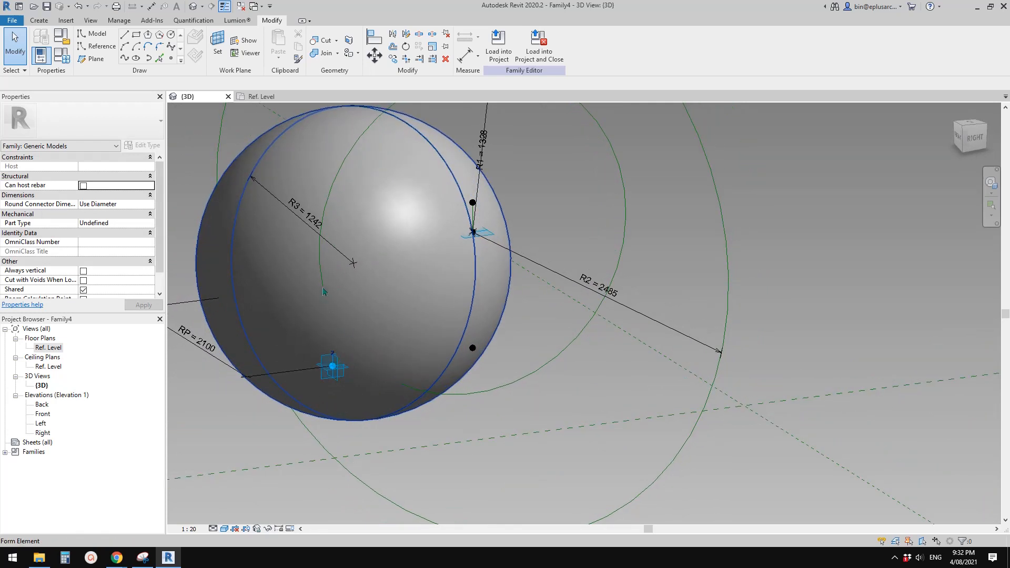
shift+middle_drag(421, 385, 451, 388)
middle_drag(358, 311, 371, 310)
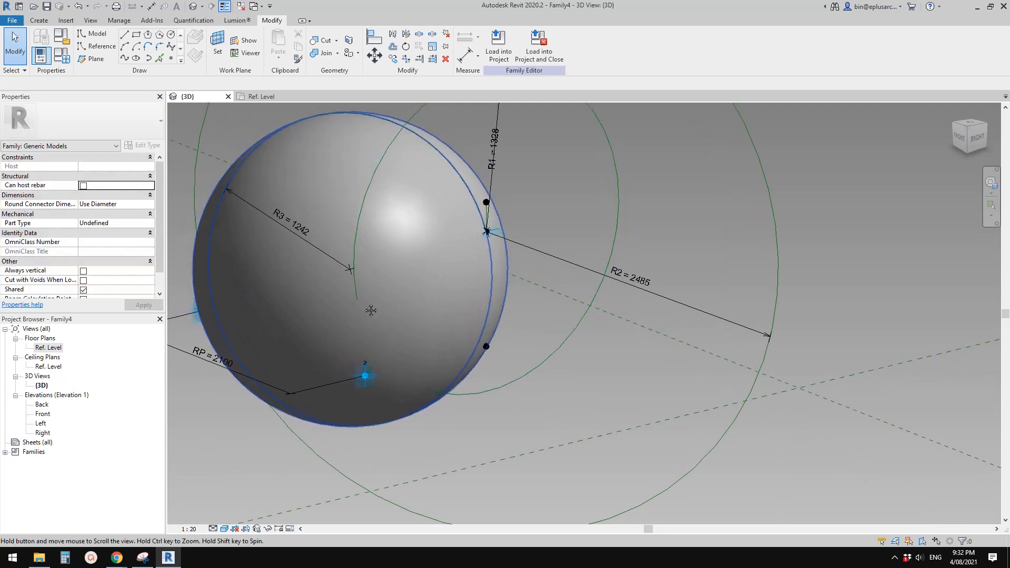
Place a reference point on the R1 circle just outside the sphere.
click(328, 311)
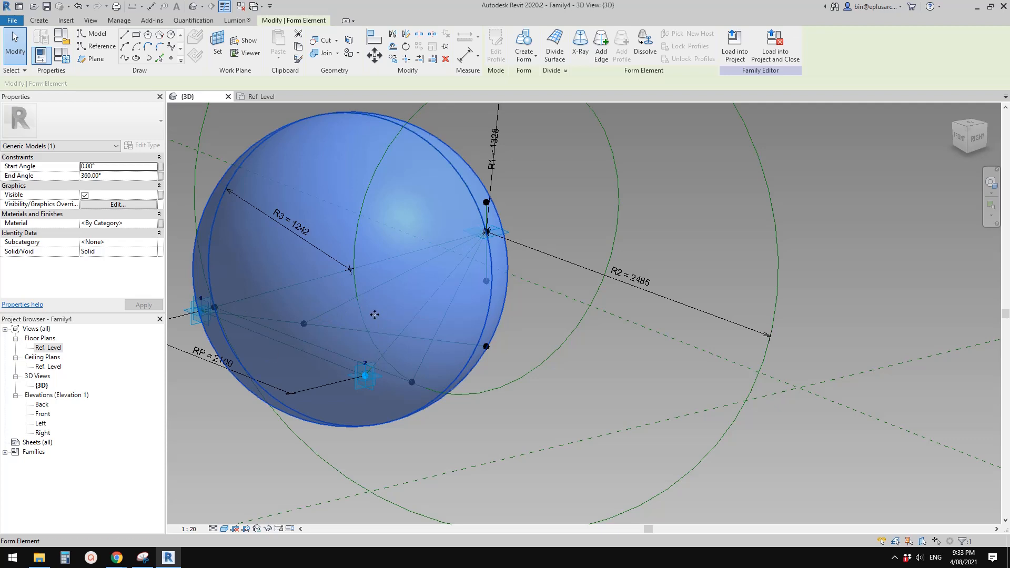
middle_drag(374, 314, 387, 313)
click(171, 59)
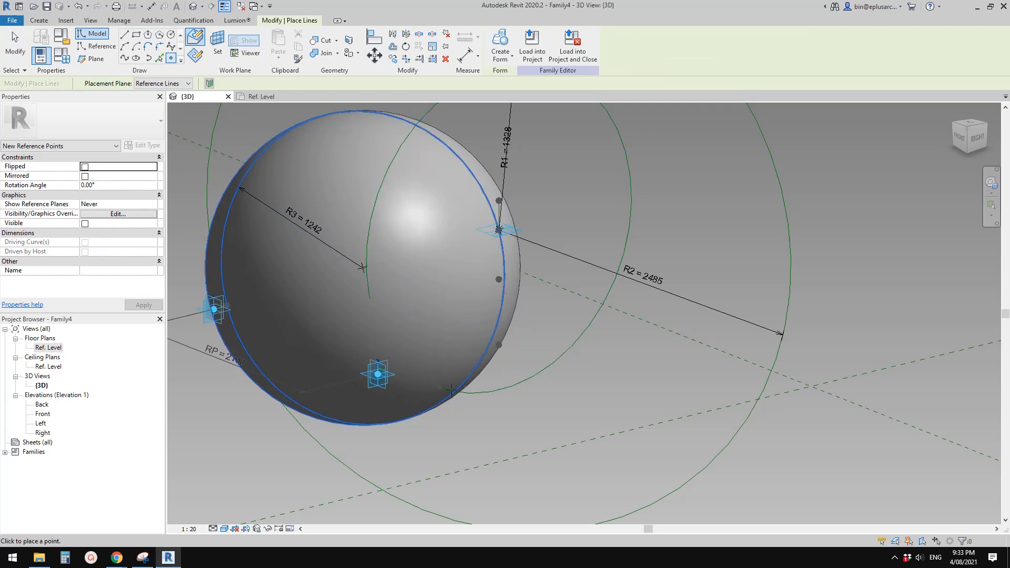
click(484, 393)
key(Escape)
key(Escape)
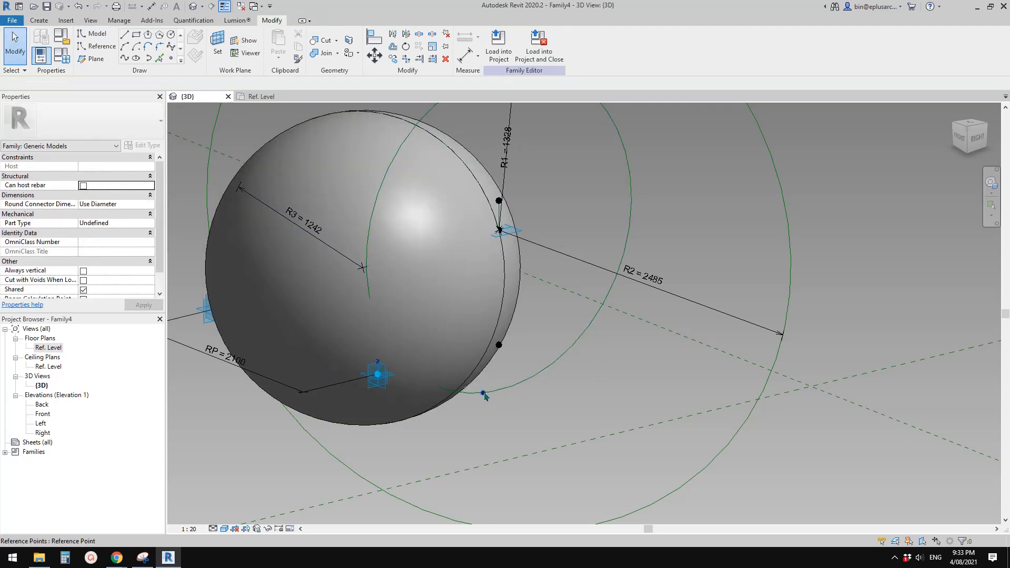
Host the new reference point by the intersection of the R1 circle with the sphere.
click(483, 394)
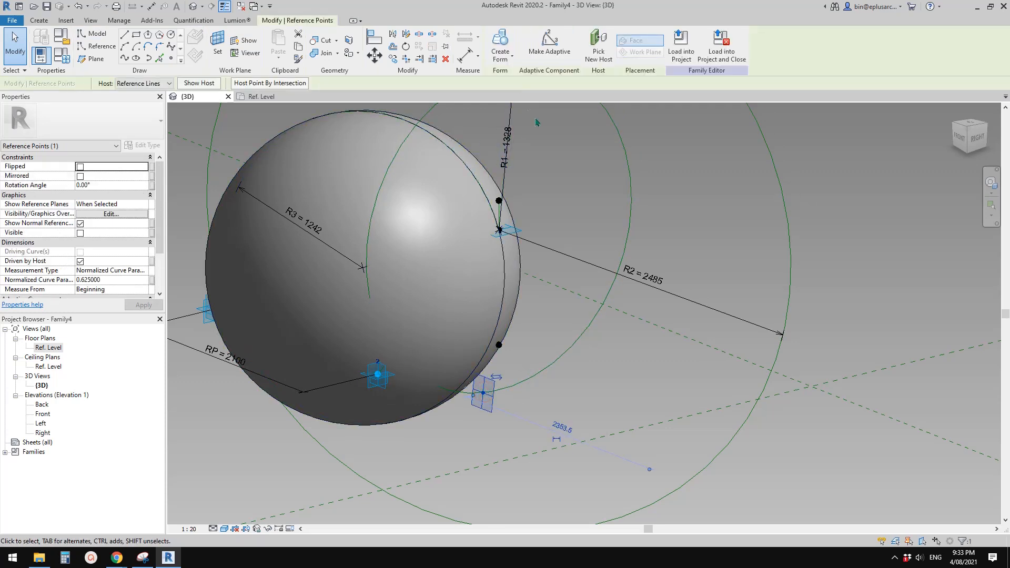
click(261, 84)
click(306, 147)
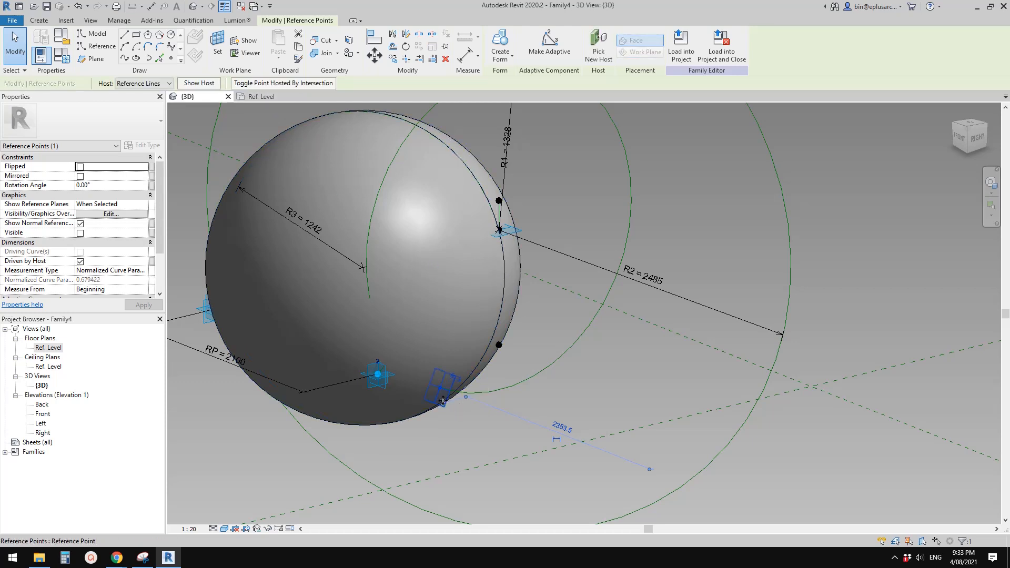
scroll(416, 369, down, 2)
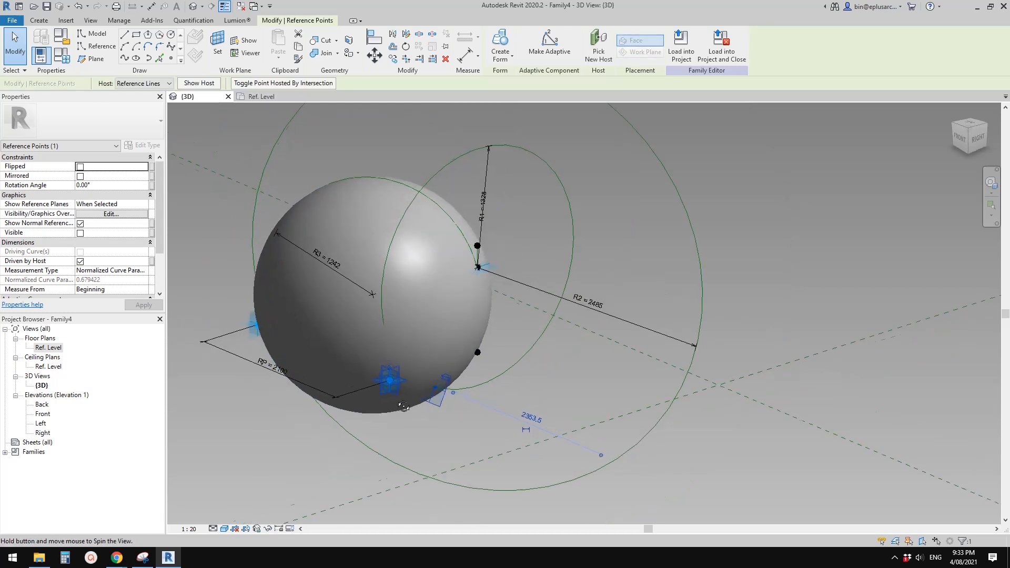
Turn off the sphere's Visible property and temporarily hide the sphere in the 3D view.
click(421, 311)
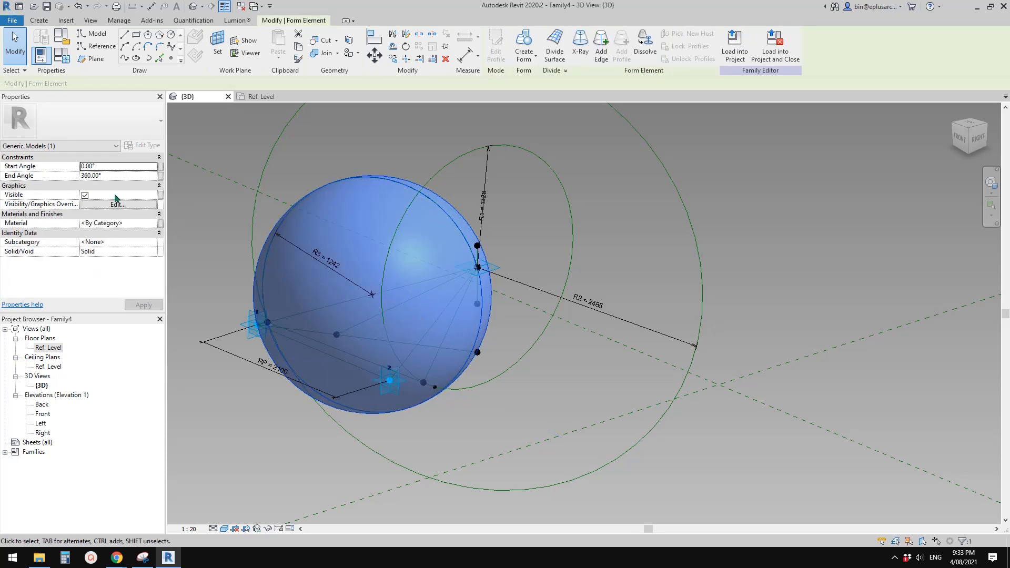
click(84, 195)
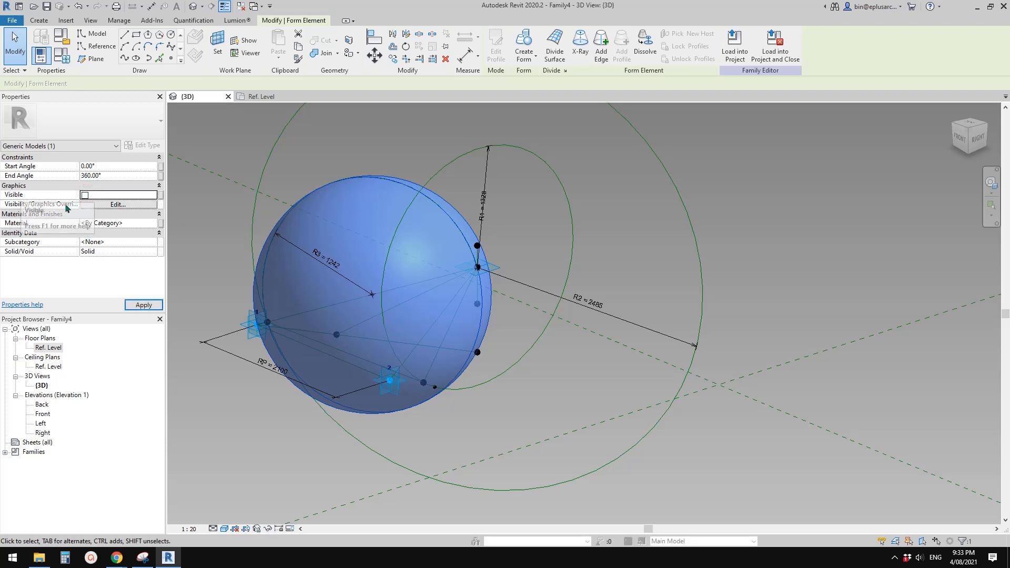
middle_drag(317, 298, 373, 271)
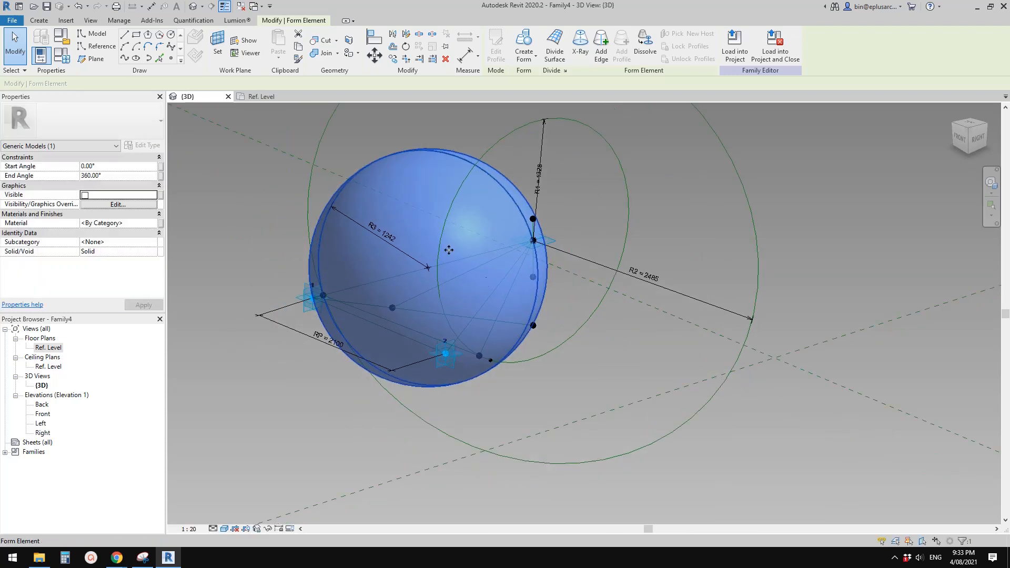
scroll(487, 286, up, 1)
middle_drag(490, 282, 440, 318)
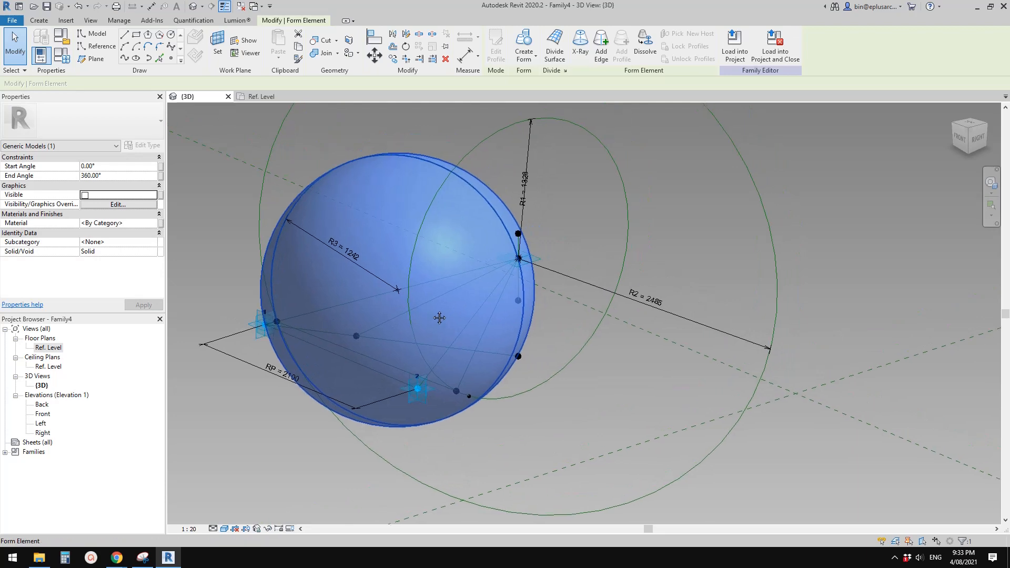
key(h)
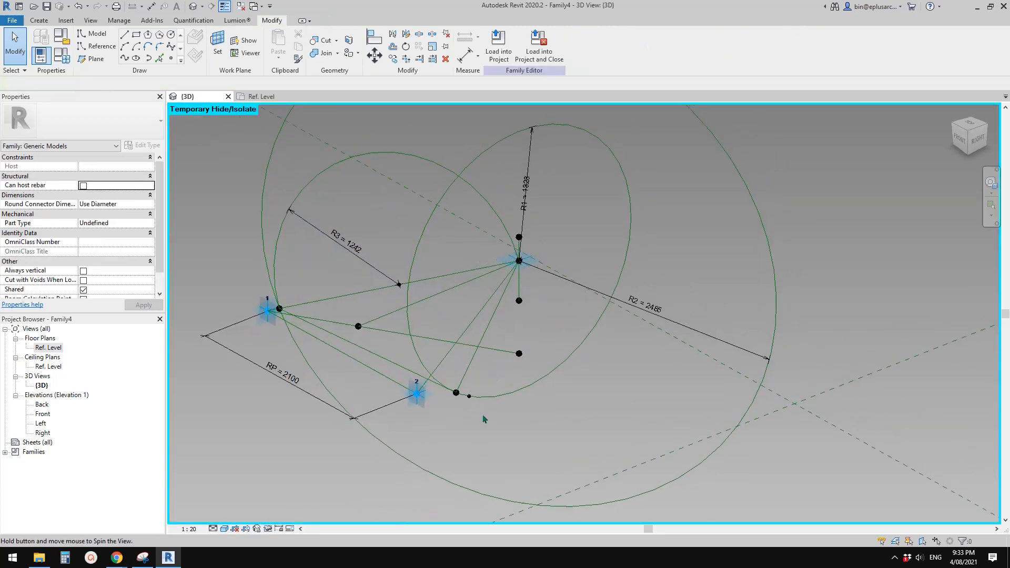
scroll(481, 413, up, 3)
scroll(466, 404, down, 1)
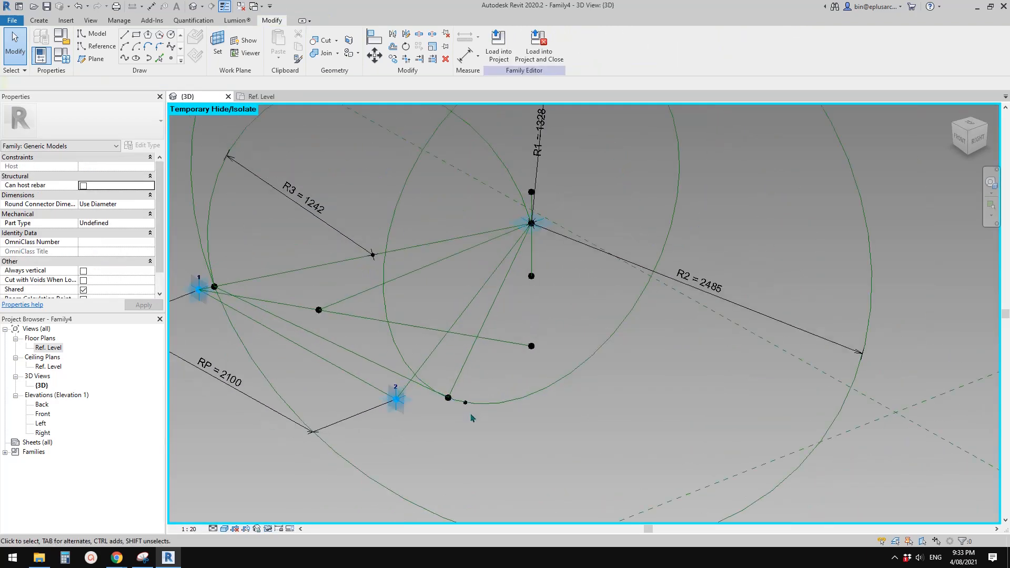
shift+middle_drag(472, 418, 461, 416)
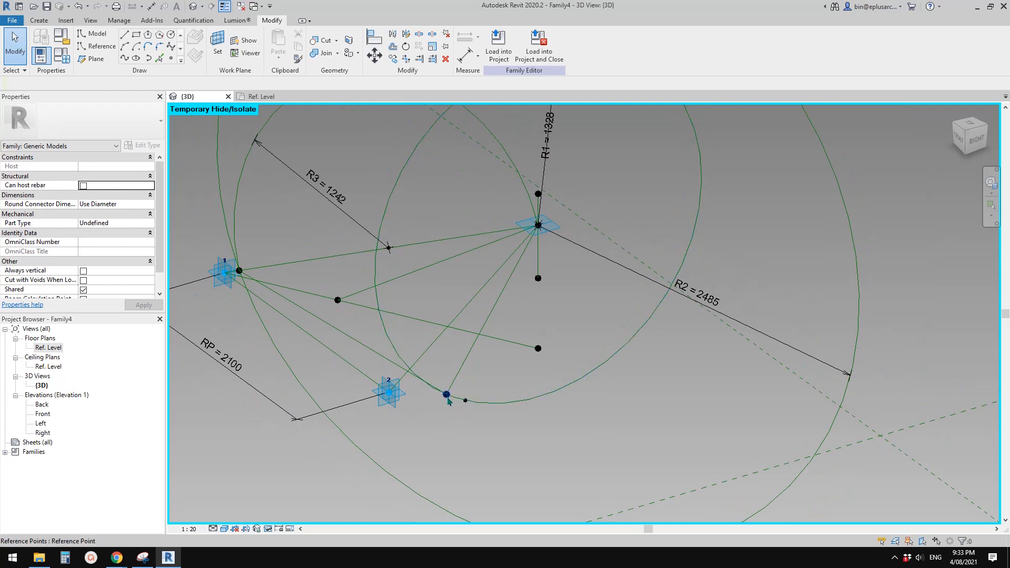
scroll(467, 402, up, 2)
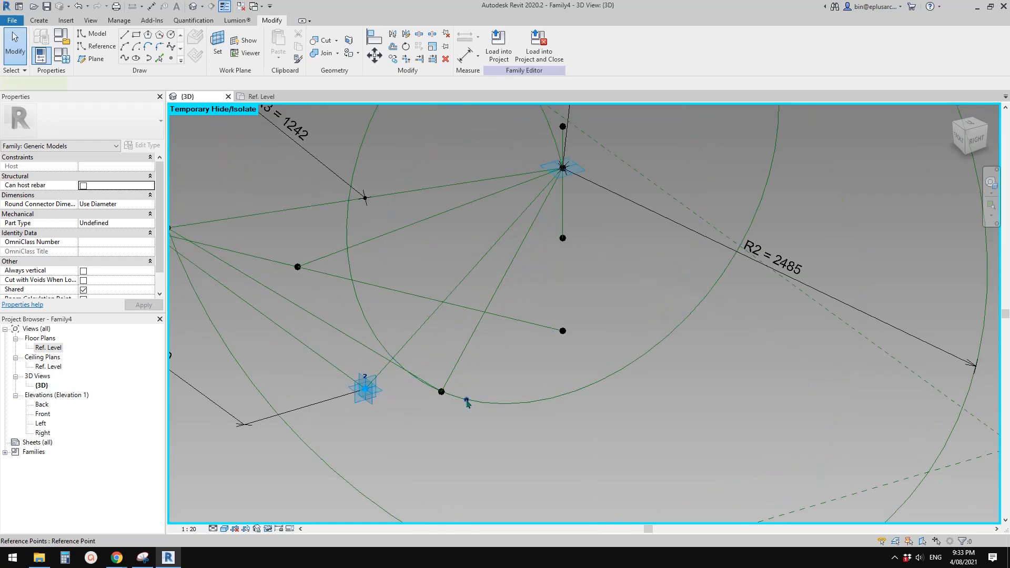
Delete the extra reference point on the R1 circle beside the corner point where the reference lines meet.
click(466, 400)
key(Delete)
scroll(455, 406, down, 2)
middle_drag(455, 406, 485, 402)
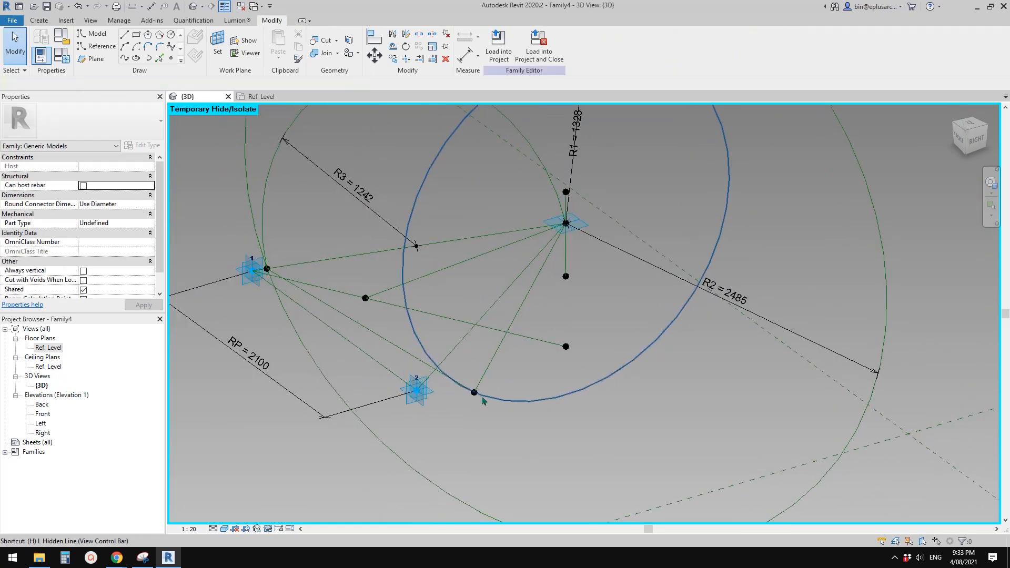
Restore the hidden sphere in wireframe display and host the corner point on the R1 circle by its intersection with the sphere.
key(h)
key(r)
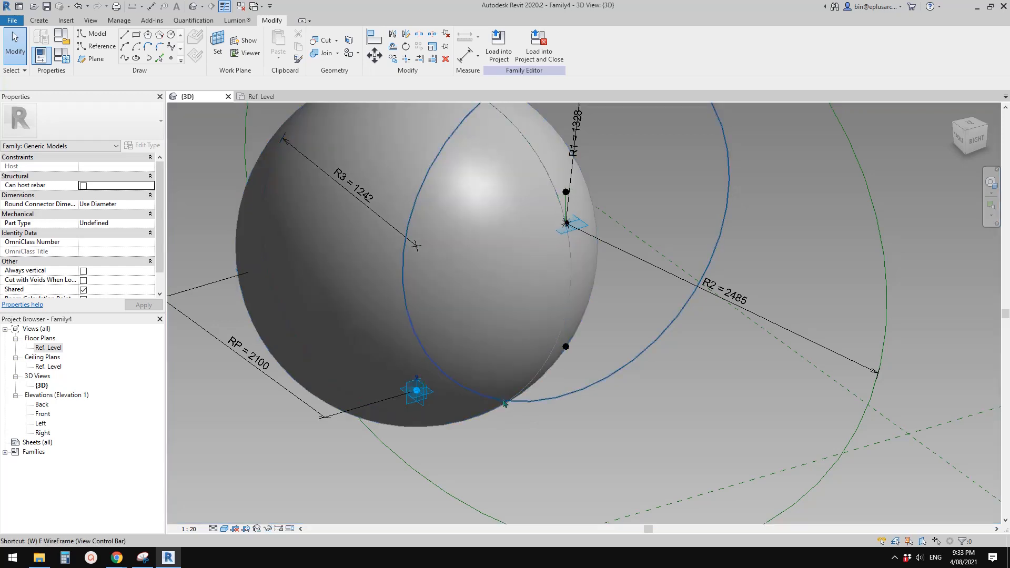
key(f)
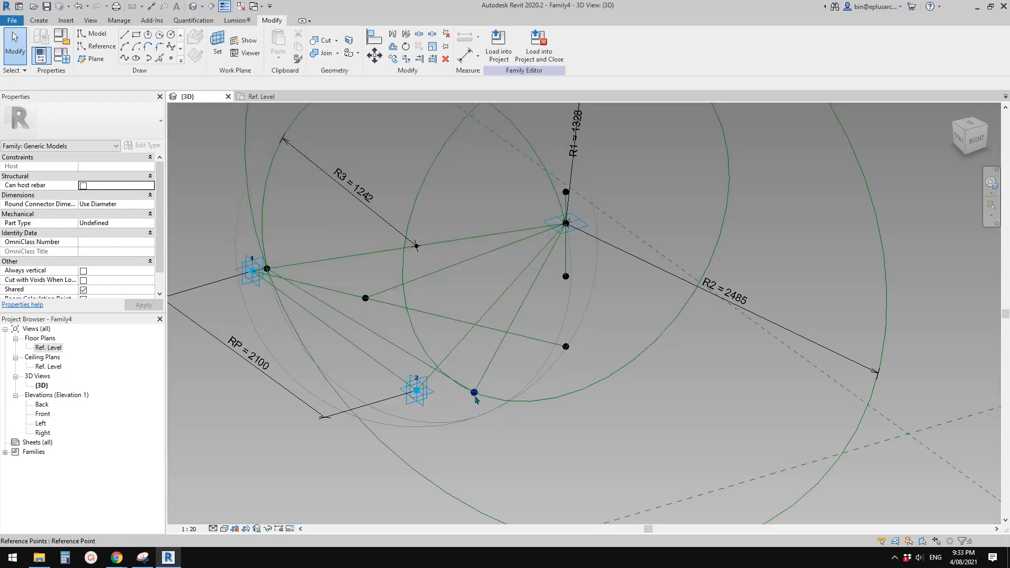
click(475, 398)
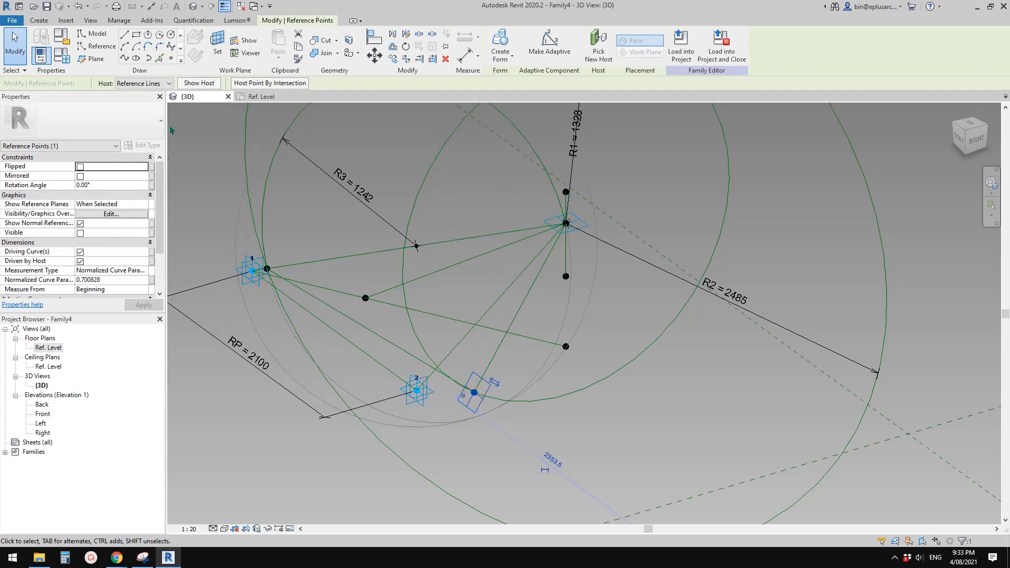
click(265, 85)
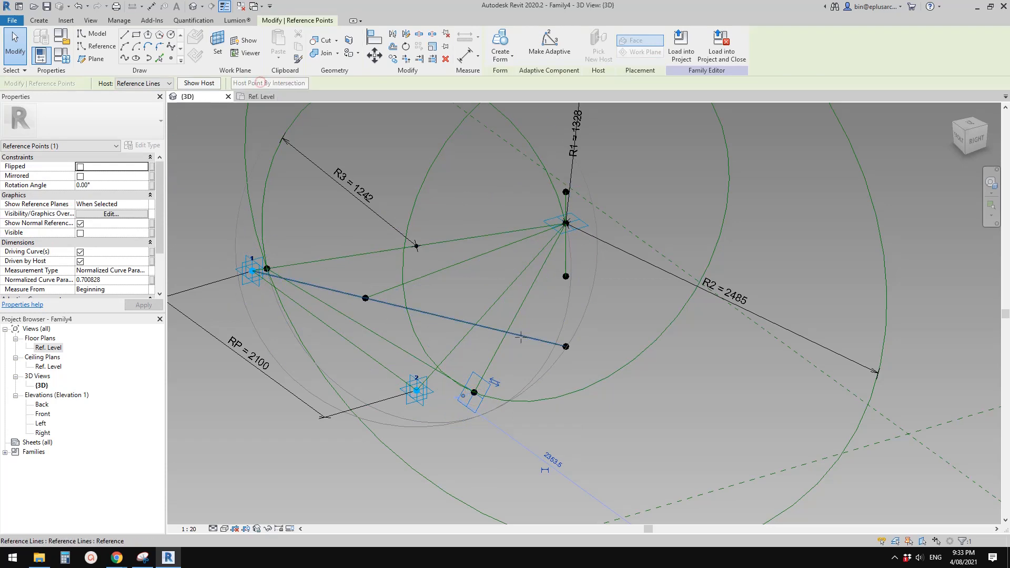
click(589, 309)
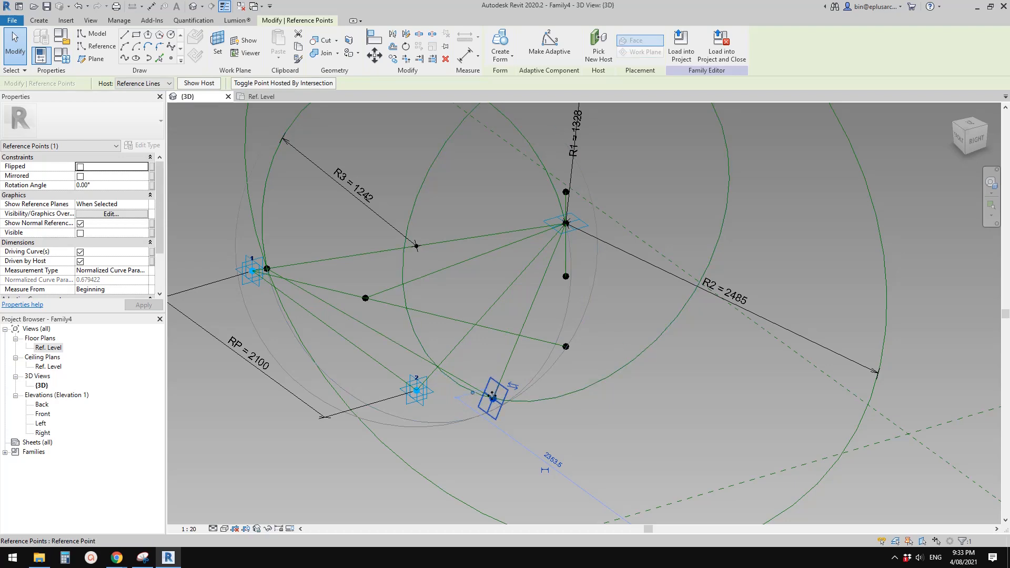
Slide the shared apex reference point down to the lower end of its vertical reference line.
scroll(494, 398, down, 1)
shift+middle_drag(495, 400, 564, 421)
click(564, 421)
shift+middle_drag(492, 410, 558, 279)
click(569, 270)
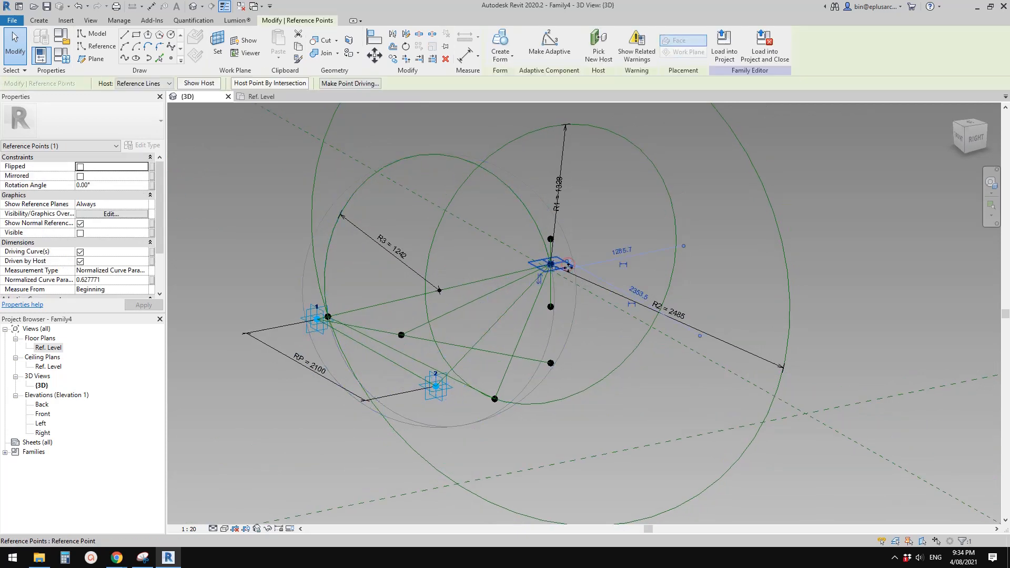
drag(569, 275, 567, 312)
click(441, 392)
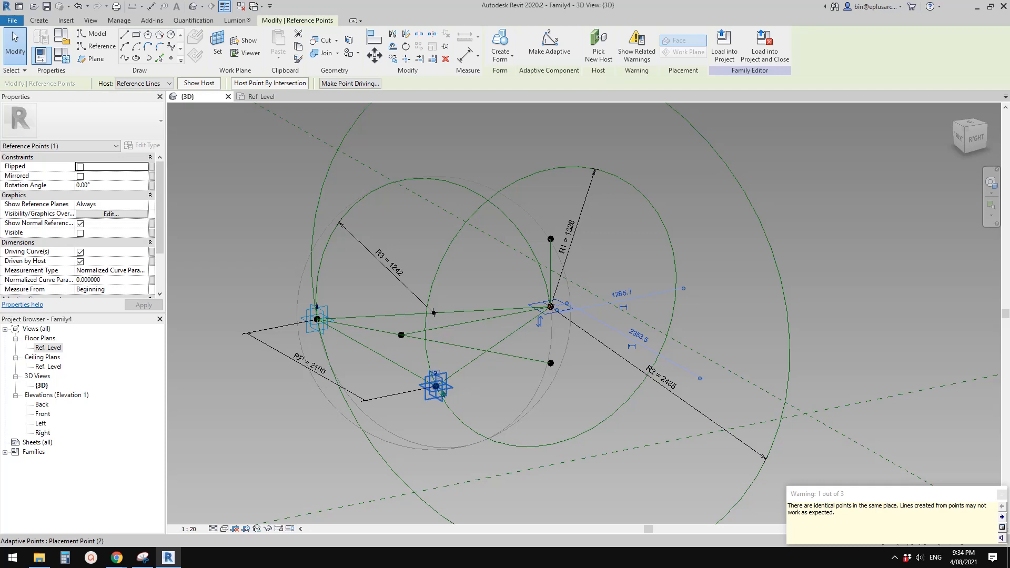
Slide the apex reference point to the upper end of its vertical line and back to a position partway along it.
scroll(499, 314, up, 2)
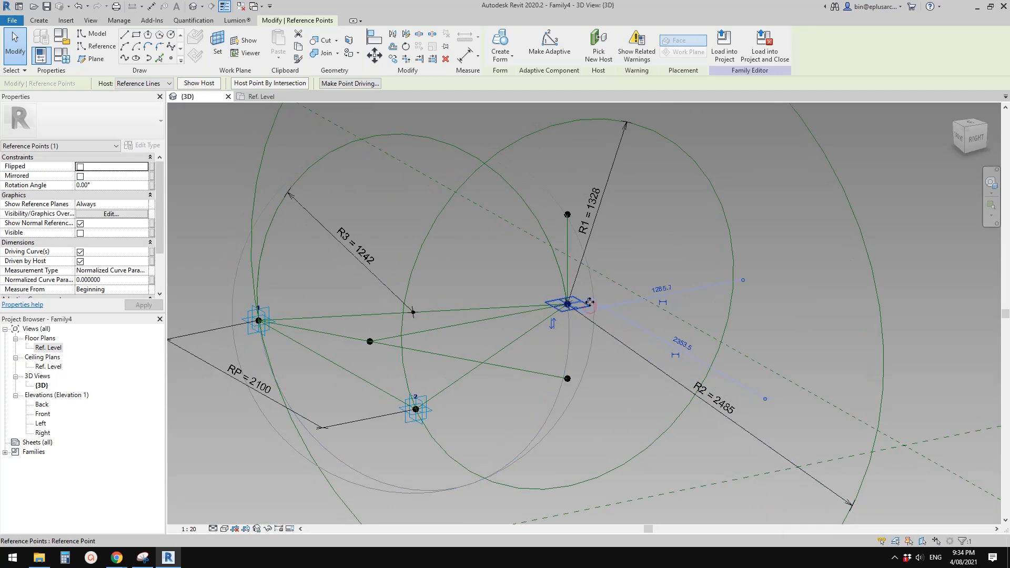
drag(589, 302, 581, 219)
scroll(558, 380, down, 1)
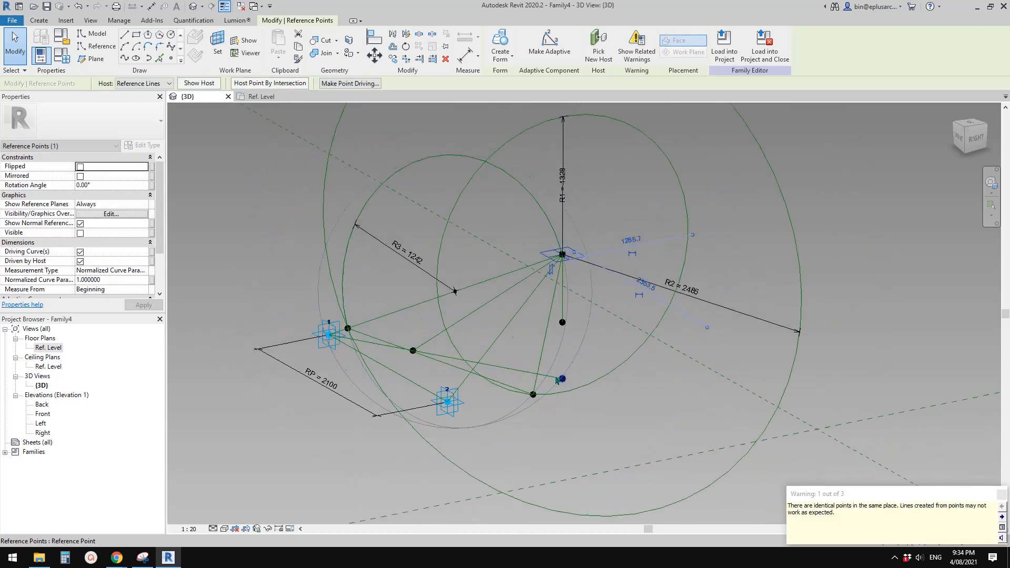
shift+middle_drag(558, 379, 567, 204)
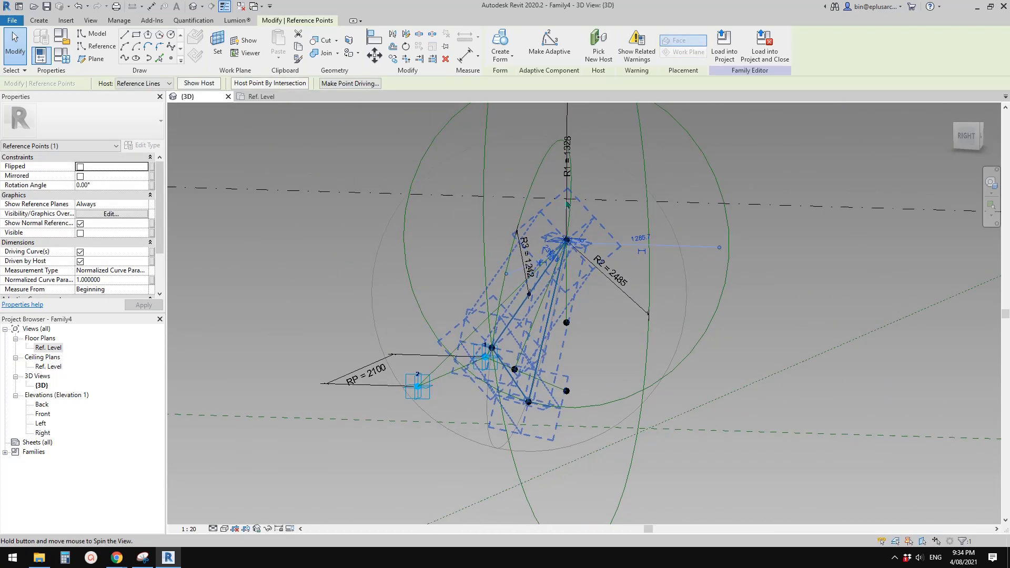
click(581, 302)
shift+middle_drag(581, 302, 577, 279)
click(576, 277)
key(Escape)
Examine the properties of the offset point above the apex and the H1, H2, OFS and radius parameters with their formulas.
click(573, 276)
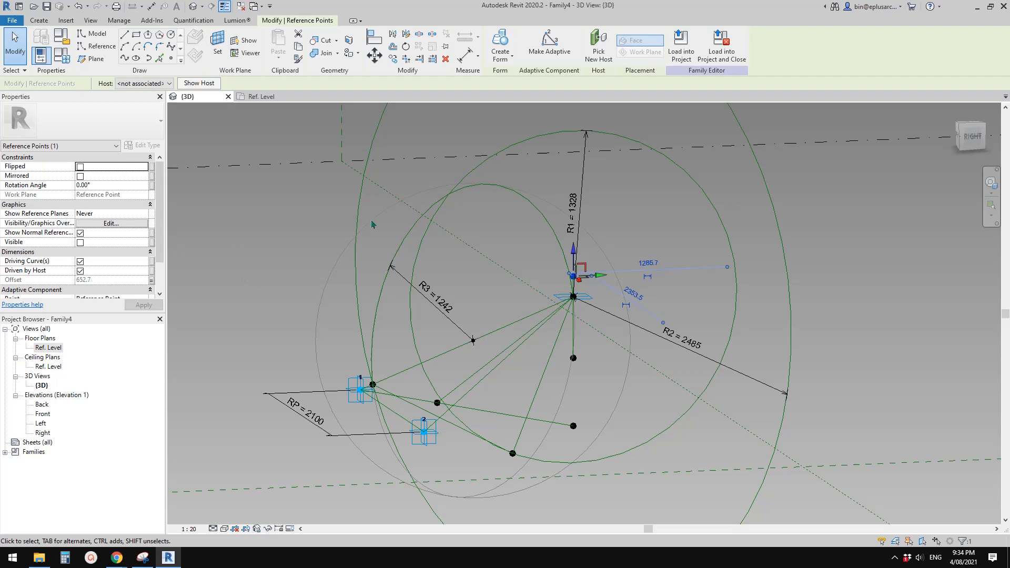
middle_drag(371, 225, 409, 232)
key(Escape)
shift+middle_drag(482, 280, 547, 285)
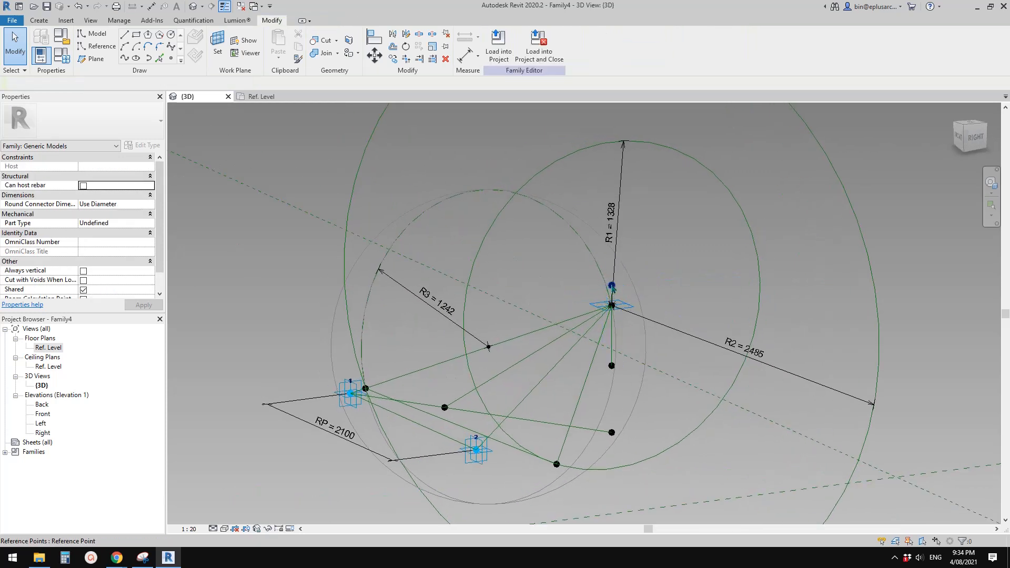
click(612, 287)
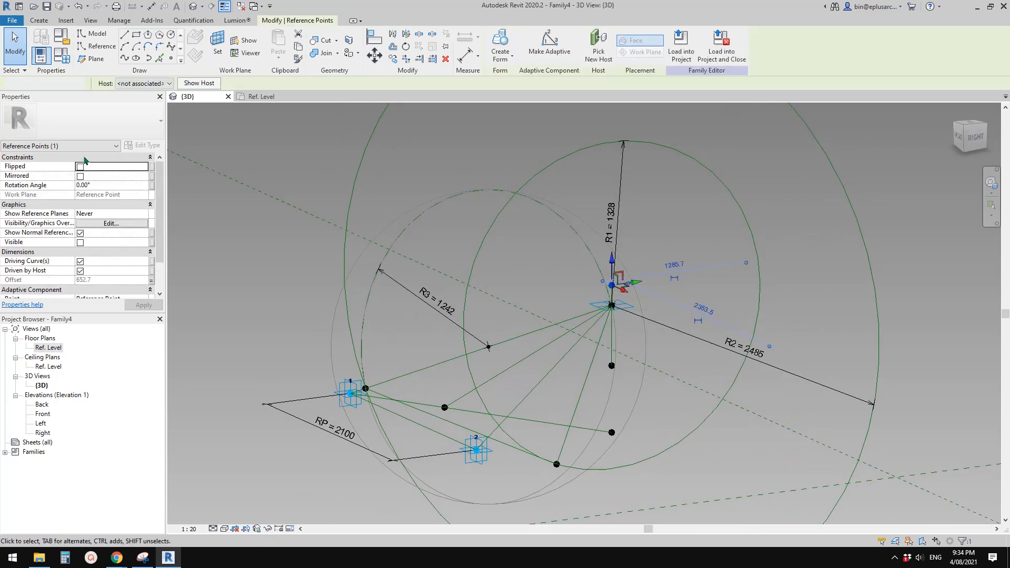
key(Escape)
click(63, 55)
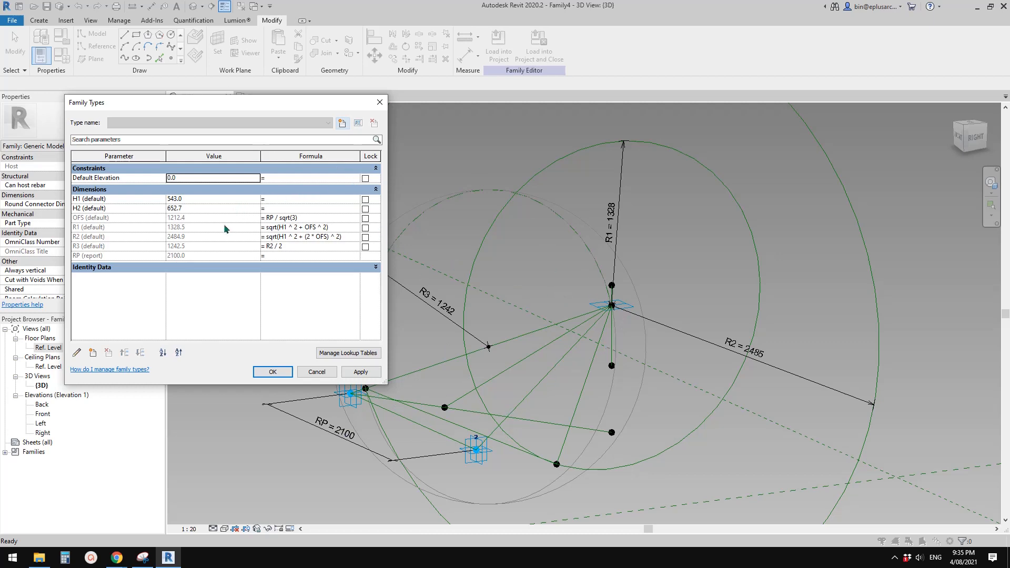
click(318, 372)
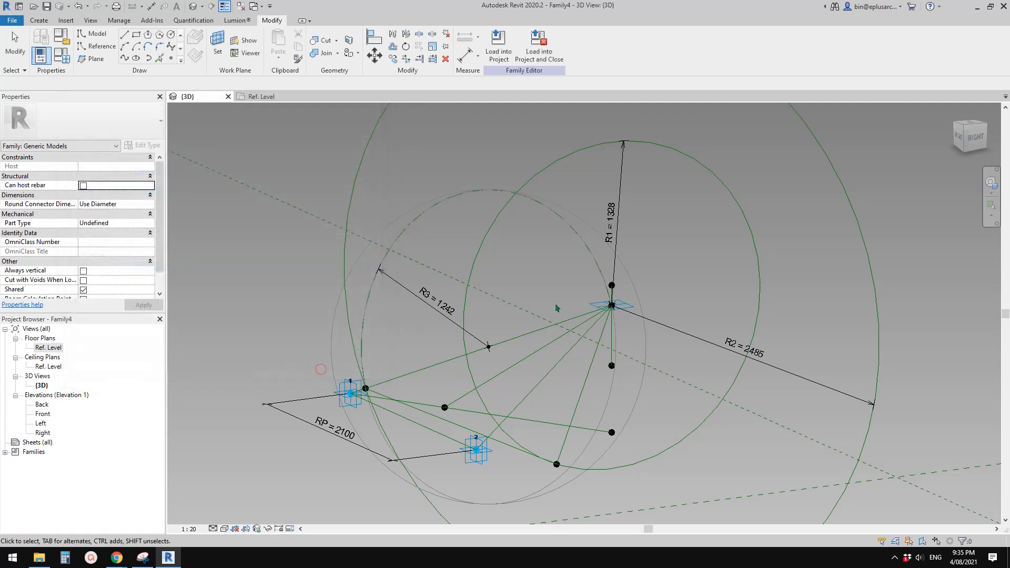
shift+middle_drag(473, 357, 593, 338)
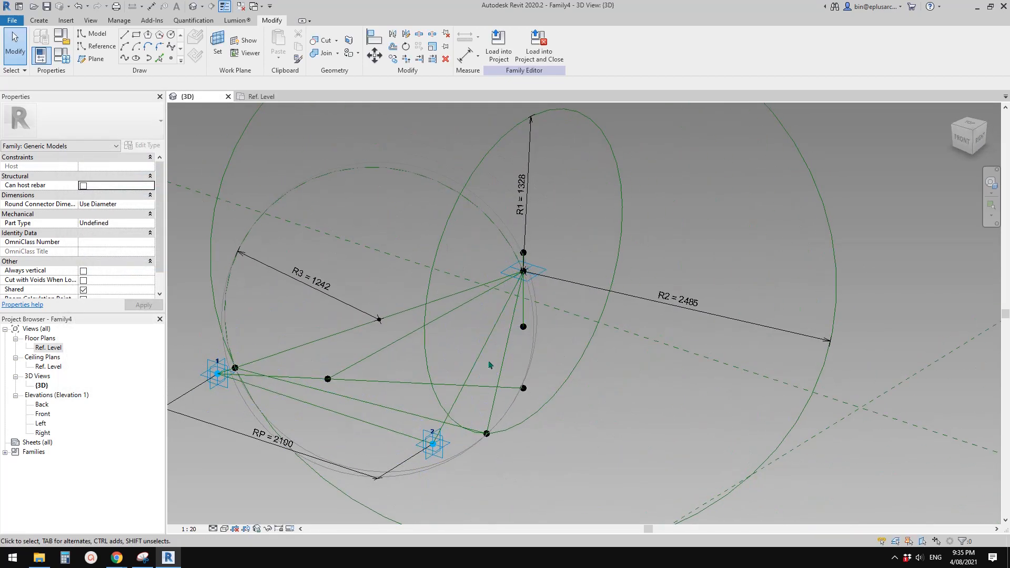
key(Tab)
click(478, 355)
middle_drag(512, 349, 575, 338)
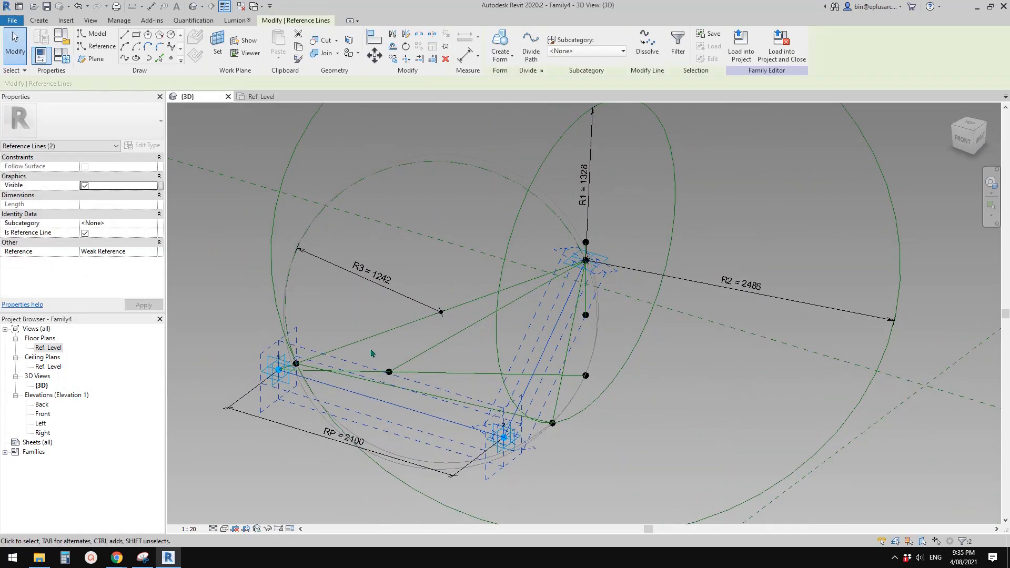
click(361, 371)
shift+middle_drag(374, 383, 447, 415)
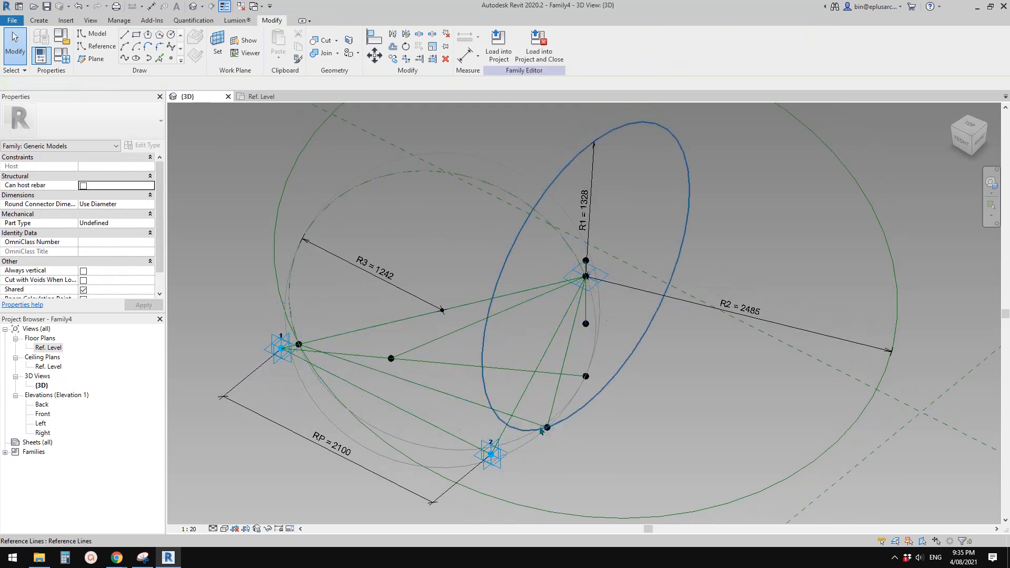
Create a solid extruded form from the closed chain of three reference lines joining the apex and the two points on the circles.
key(Tab)
click(560, 388)
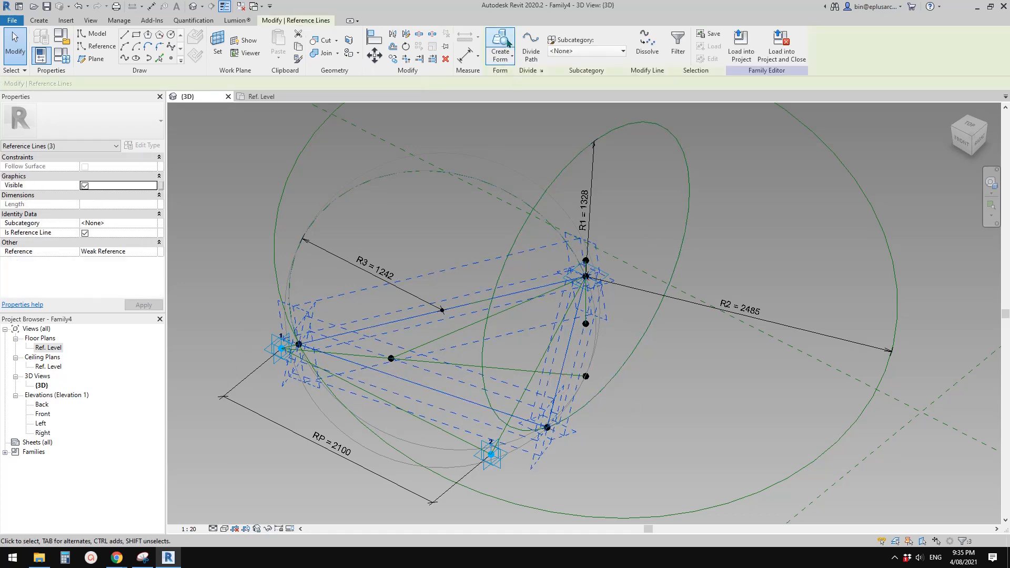
click(500, 40)
click(319, 521)
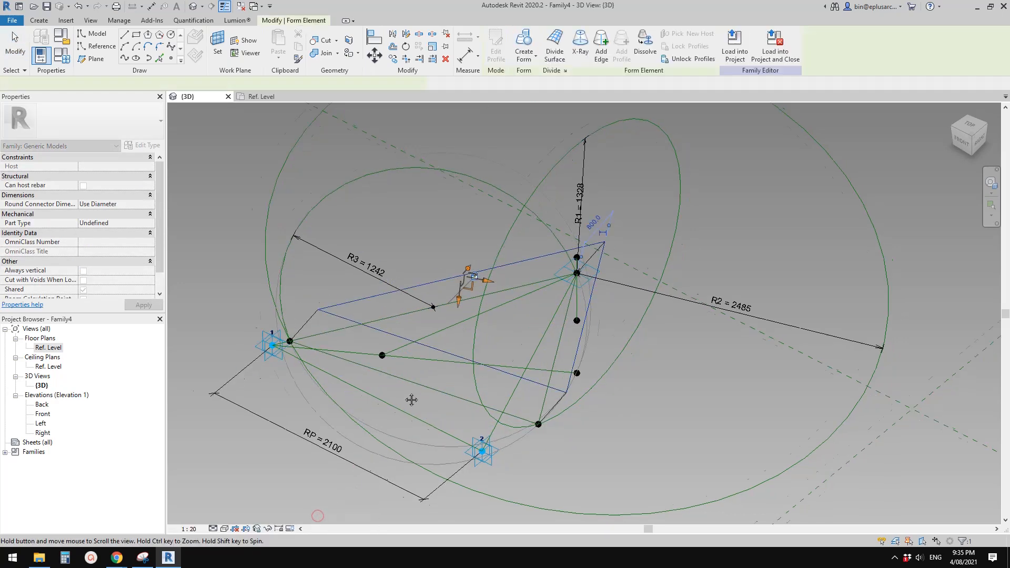
mouse_move(410, 402)
shift+middle_down()
mouse_move(452, 295)
mouse_move(265, 291)
mouse_move(389, 321)
mouse_move(453, 354)
mouse_move(484, 294)
shift+middle_up()
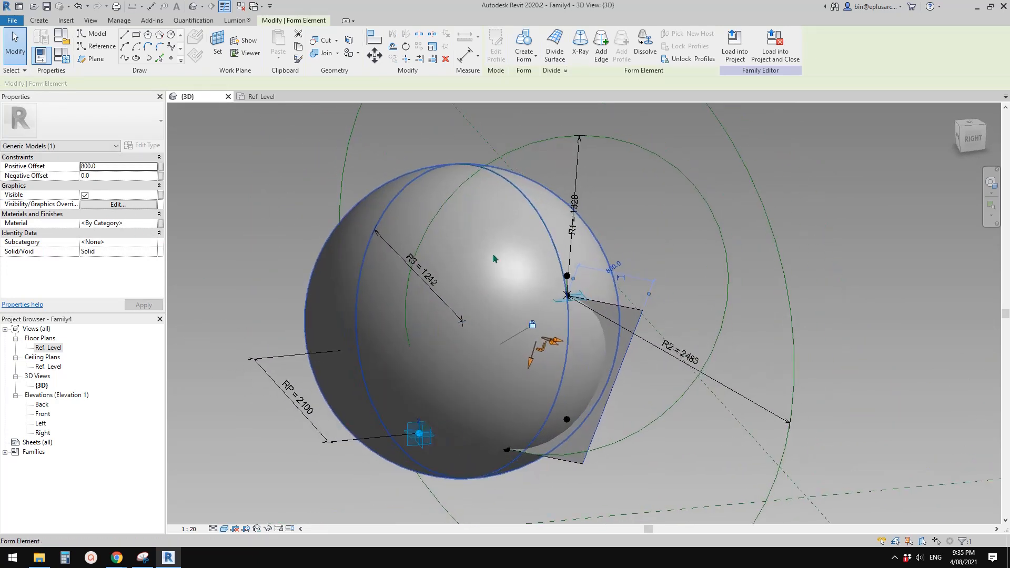
Temporarily hide the sphere so the triangular form is exposed in the 3D view.
click(493, 258)
key(h)
key(h)
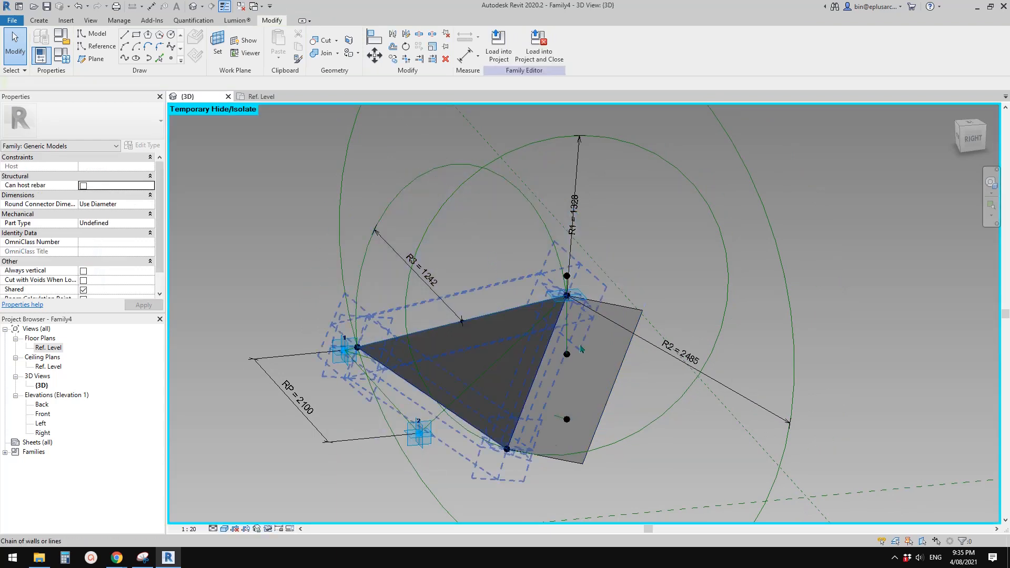
Set the triangular form's Positive Offset first to 20.0 and finally to -20.0.
click(596, 388)
shift+middle_drag(596, 387, 435, 322)
click(125, 166)
text(20.0)
scroll(535, 342, up, 3)
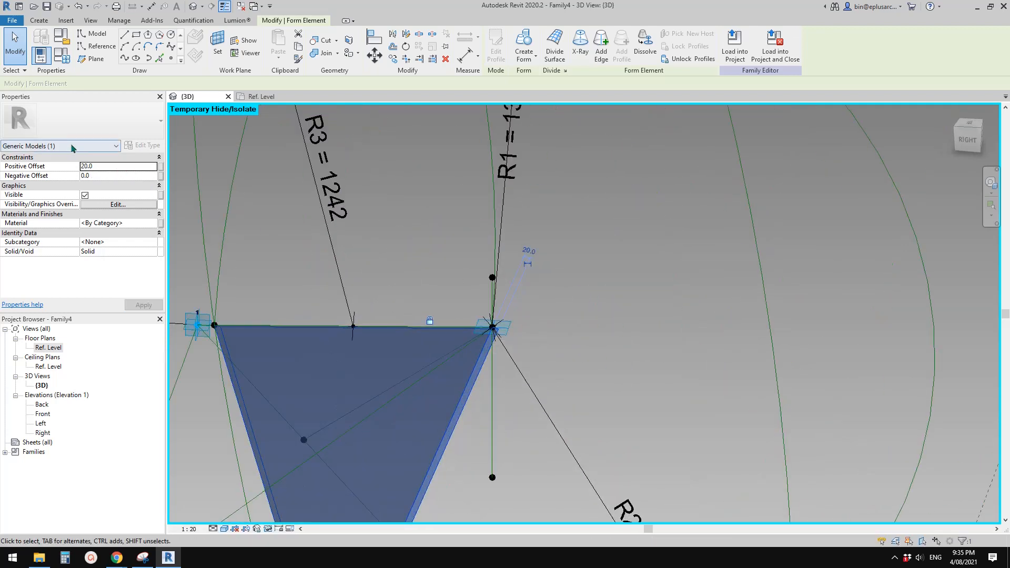
click(114, 166)
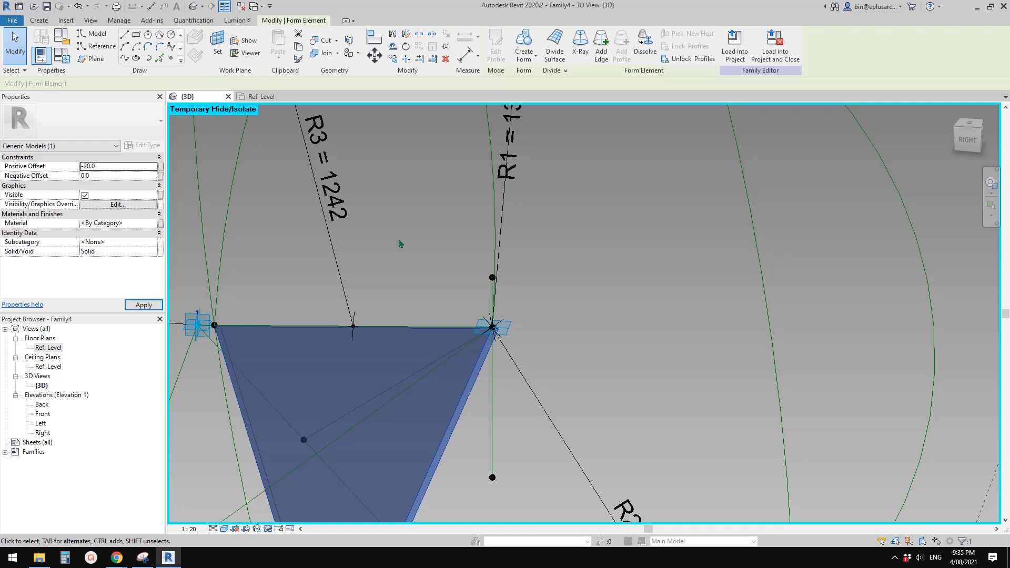
scroll(424, 253, down, 2)
shift+middle_drag(425, 253, 518, 249)
scroll(491, 305, down, 2)
key(Escape)
Move the apex reference point to the lower end of its vertical line and set the H1 parameter to 300.
drag(507, 251, 510, 324)
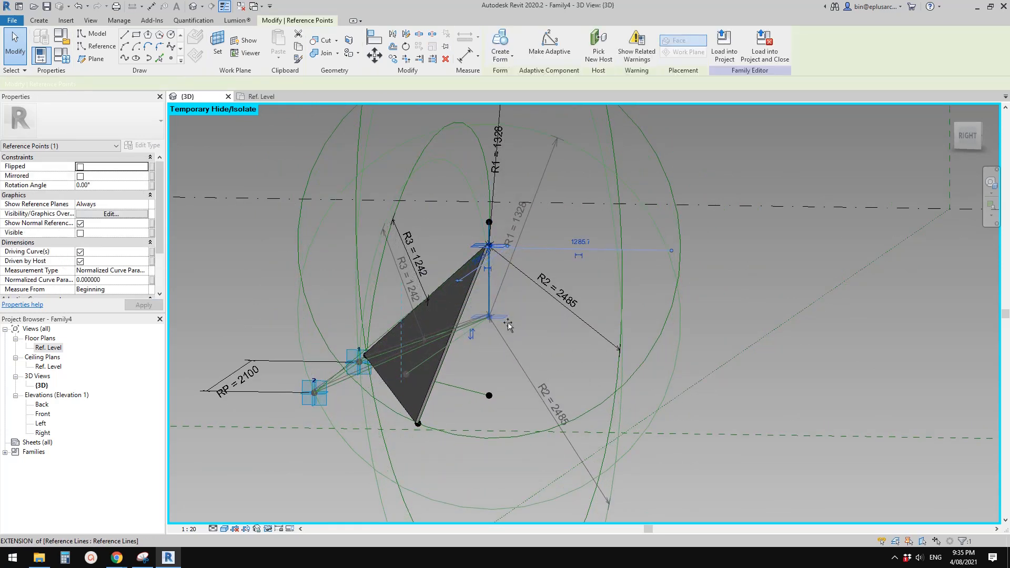
shift+middle_drag(515, 331, 594, 319)
click(62, 55)
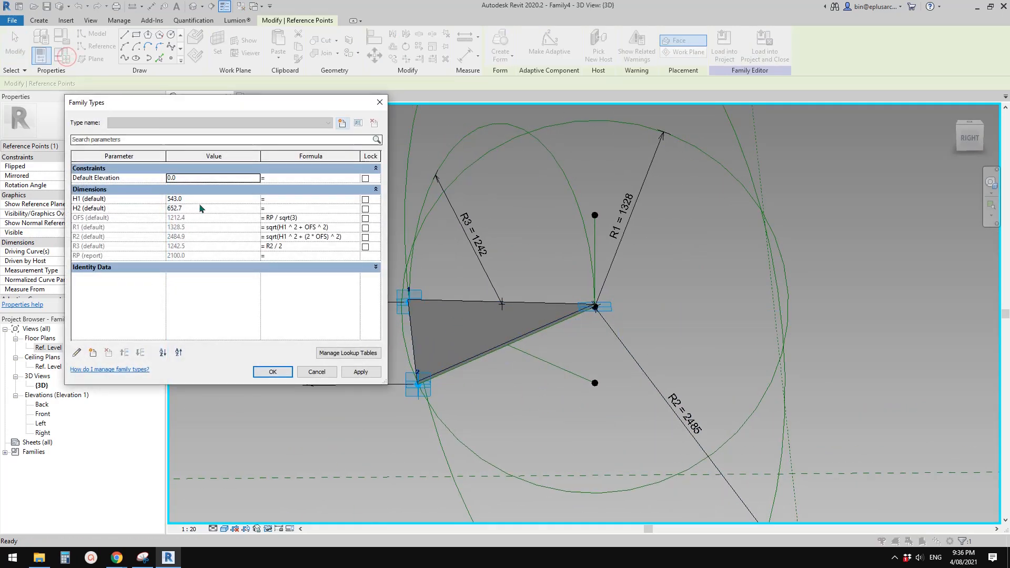
click(200, 199)
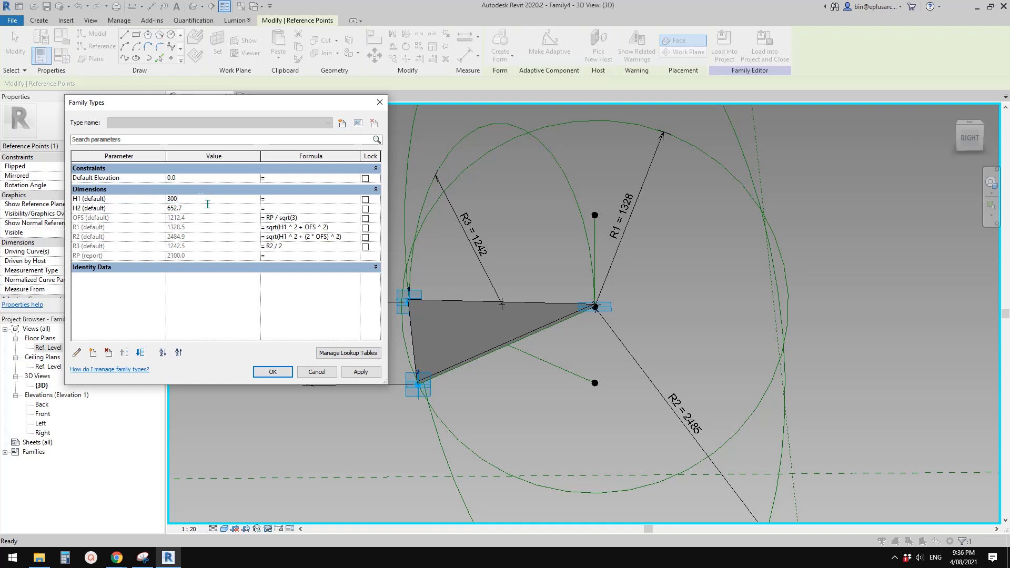
click(361, 372)
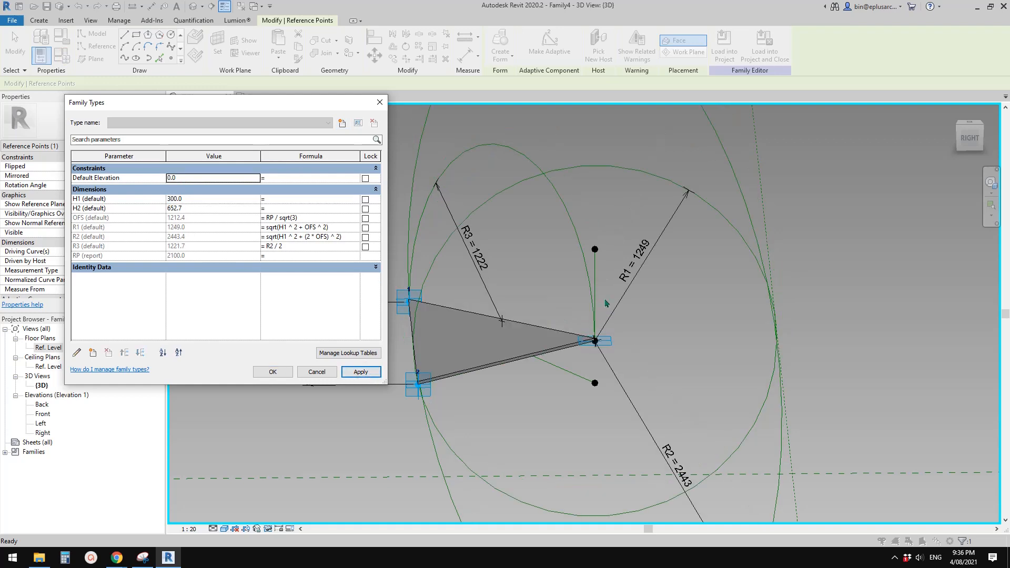
click(272, 372)
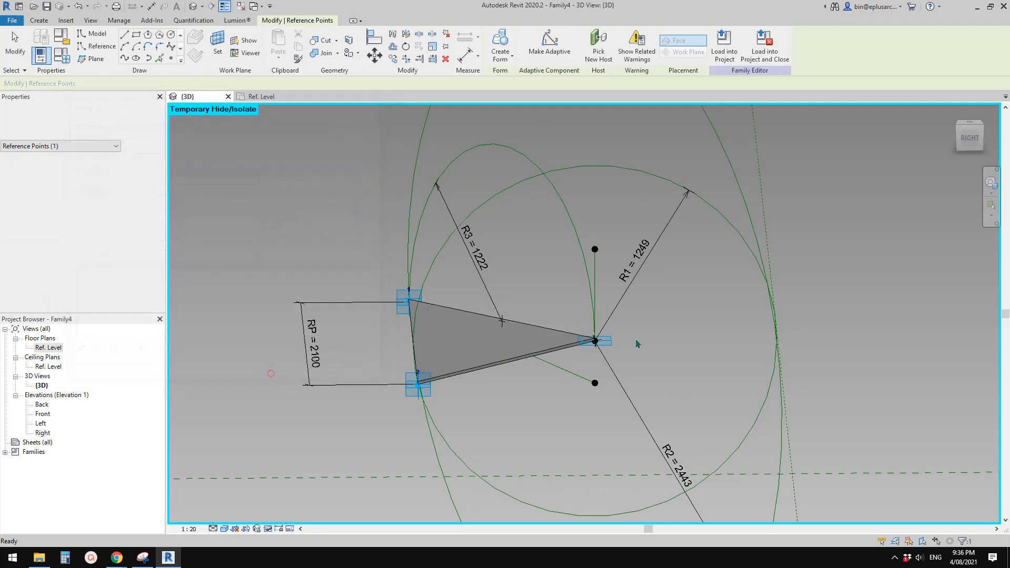
Move the apex reference point to the upper end of its vertical line and set the H2 parameter to 700.
drag(610, 270, 610, 252)
shift+middle_drag(617, 343, 567, 363)
click(599, 239)
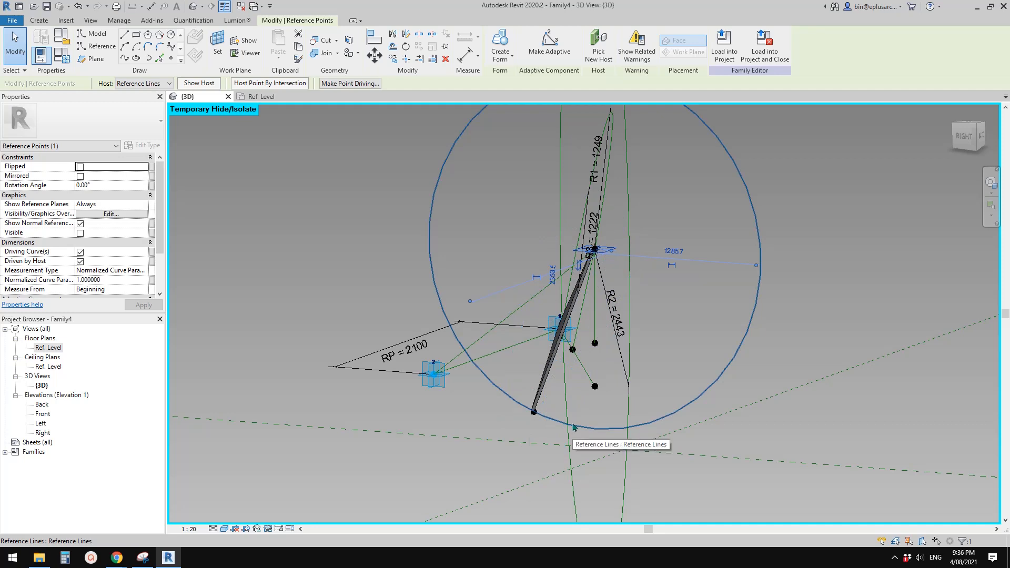
shift+middle_drag(516, 330, 637, 347)
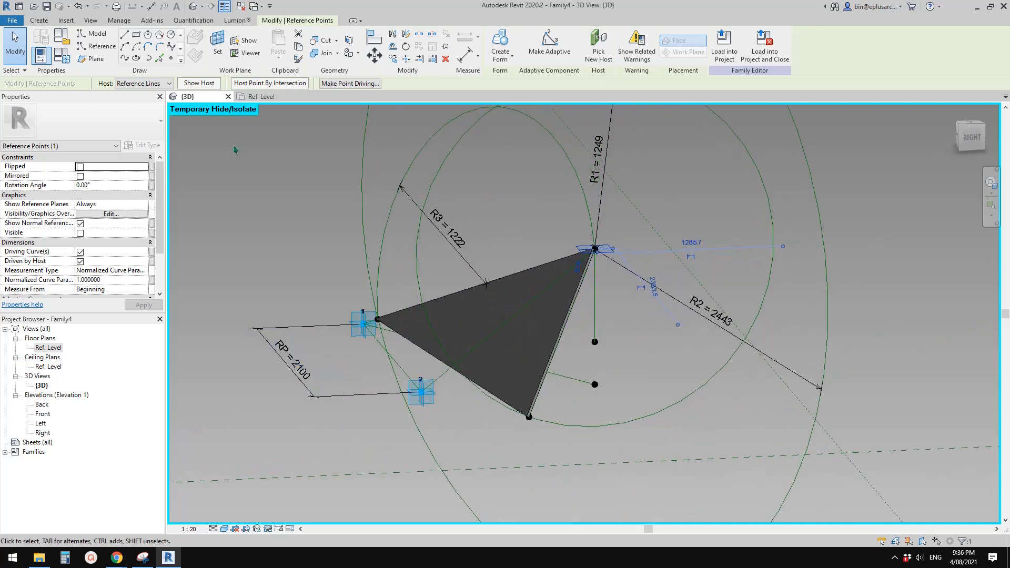
click(64, 60)
click(198, 209)
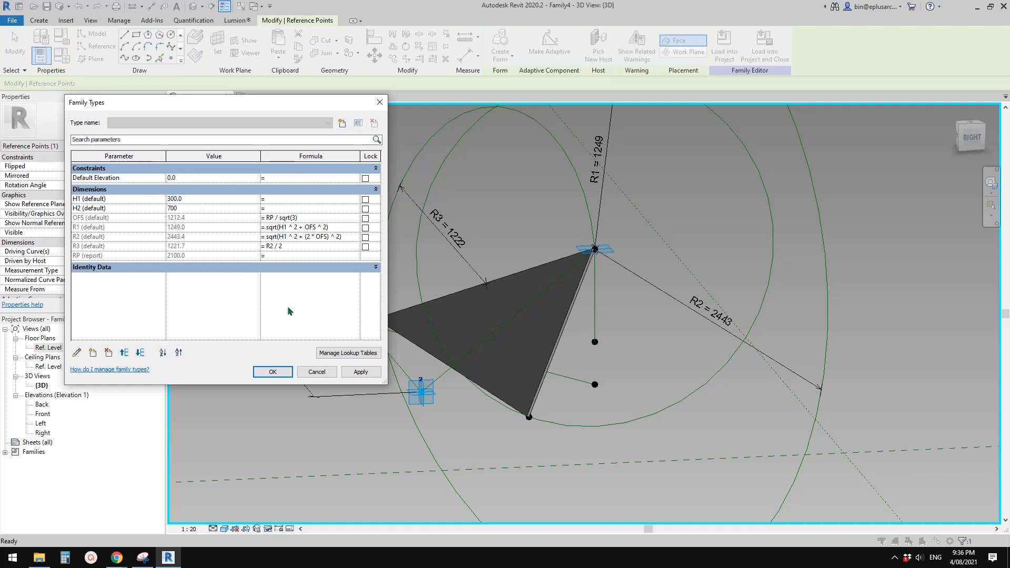
click(362, 373)
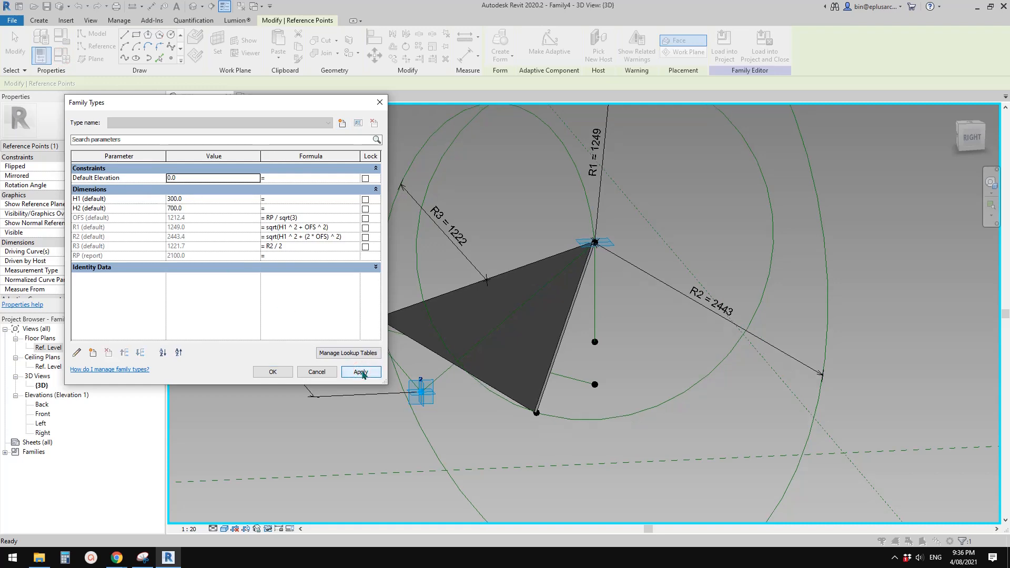
Set the H2 parameter to 800 and the H1 parameter to 400, applying each value to the family.
click(211, 209)
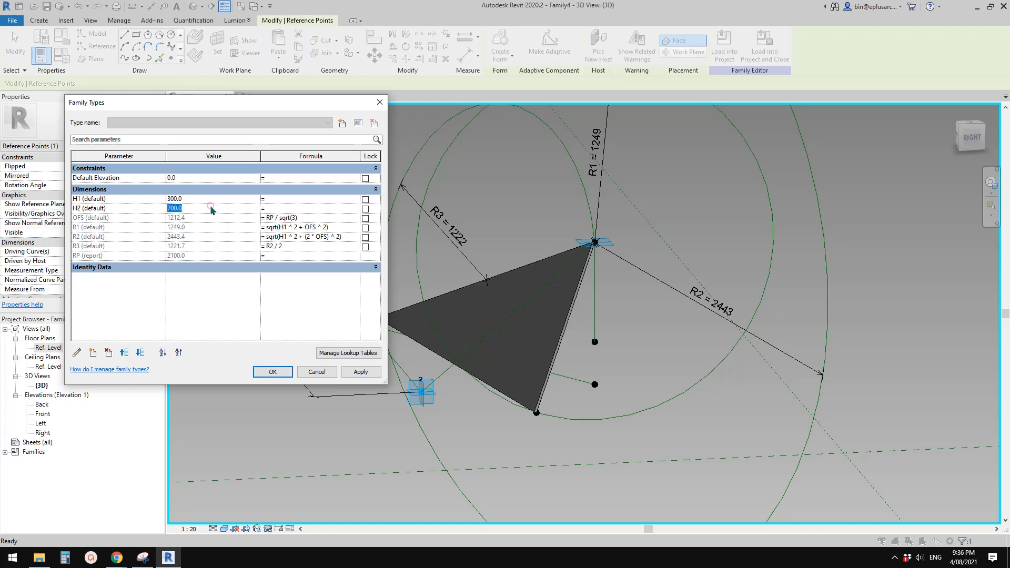
text(800)
click(362, 371)
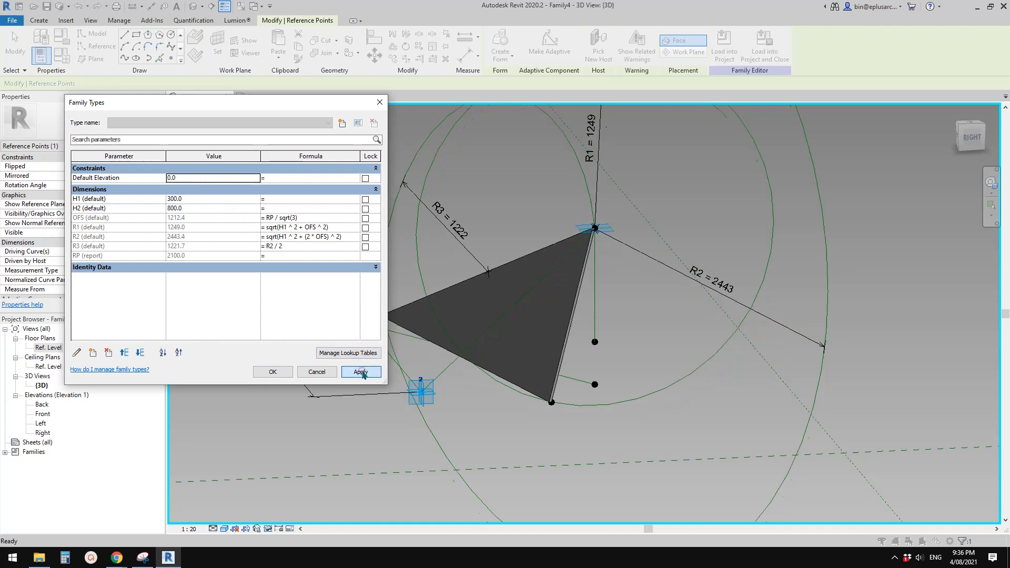
click(199, 199)
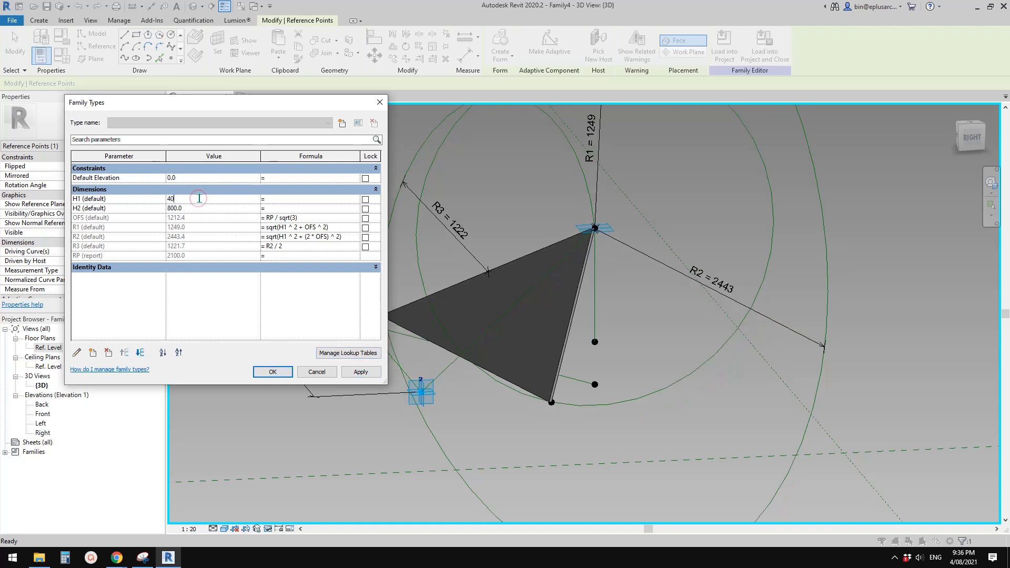
click(368, 373)
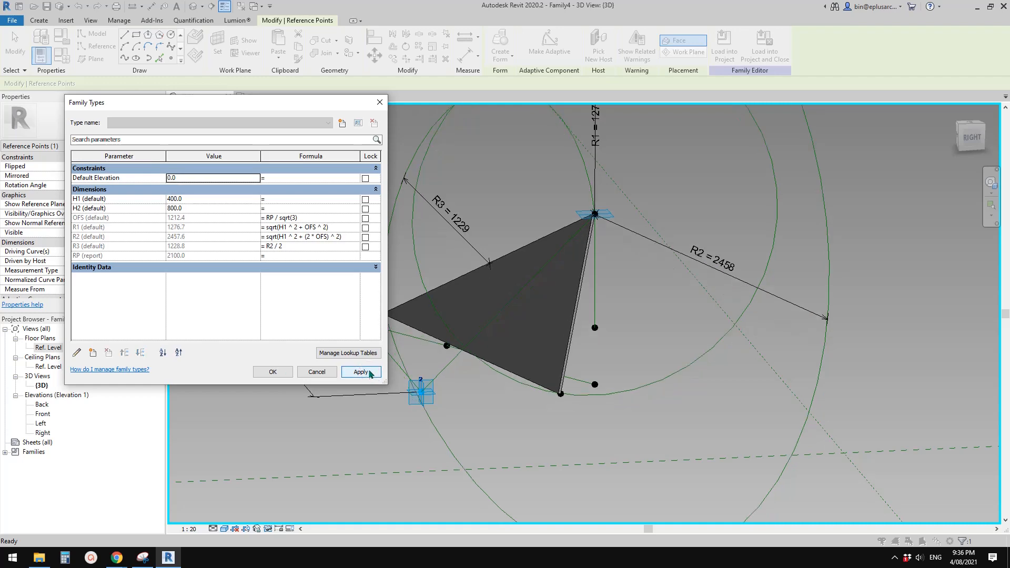
click(273, 372)
key(Escape)
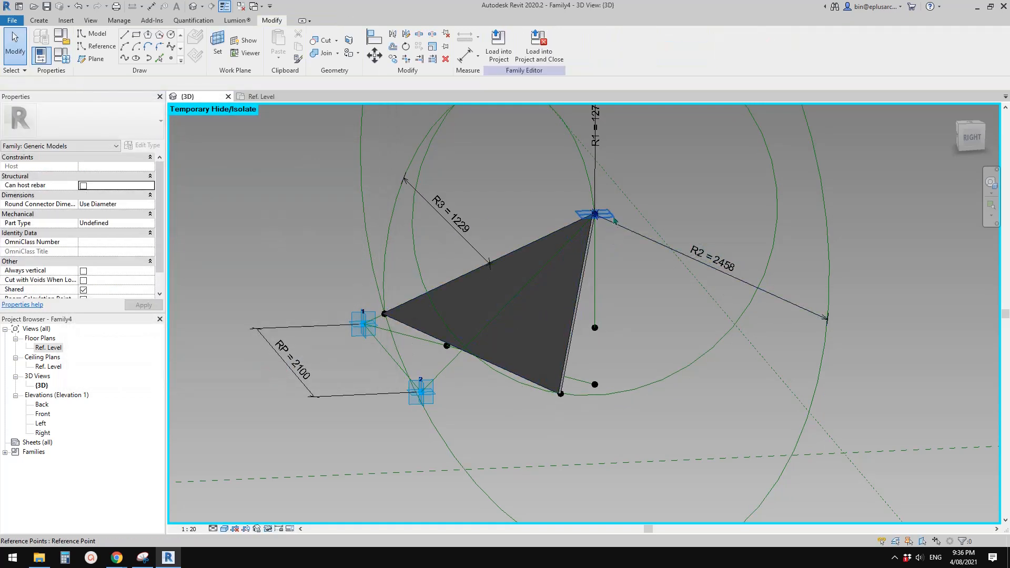
Slide the apex reference point to the lower end of its vertical line and finally to about the line's midpoint.
mouse_move(616, 233)
mouse_down()
mouse_move(623, 283)
mouse_move(622, 227)
mouse_up()
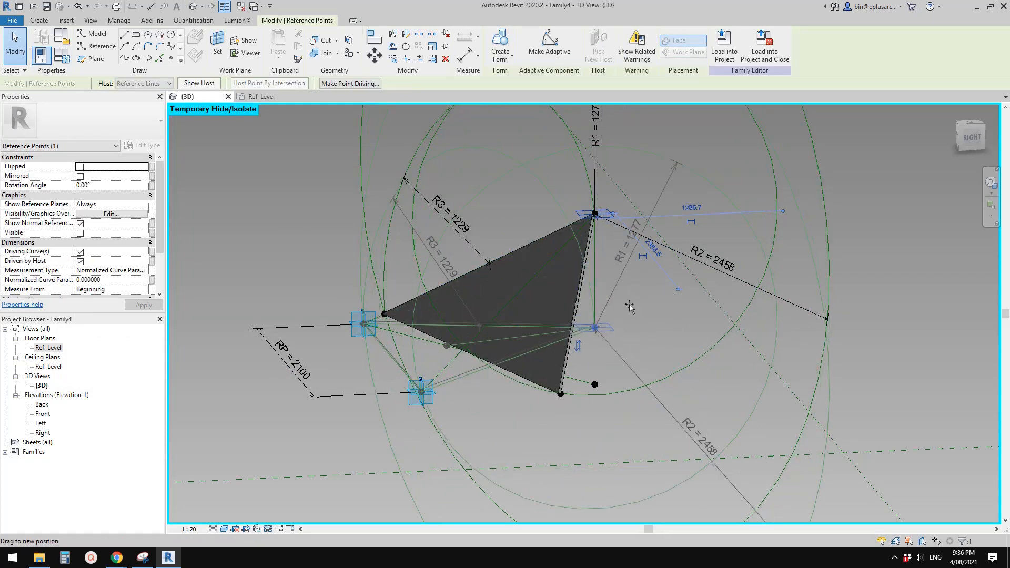
drag(621, 191, 638, 272)
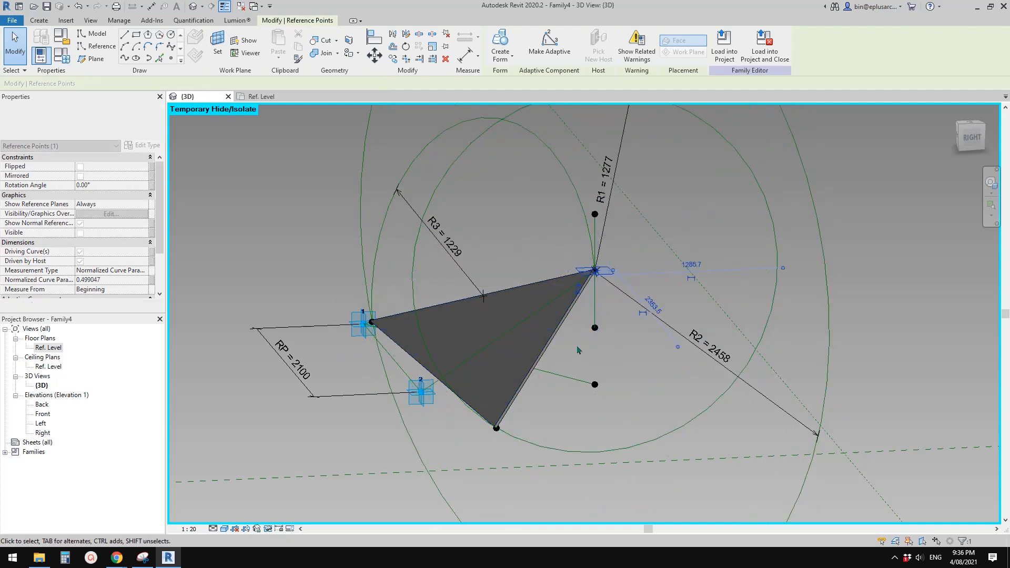
middle_drag(589, 252, 504, 340)
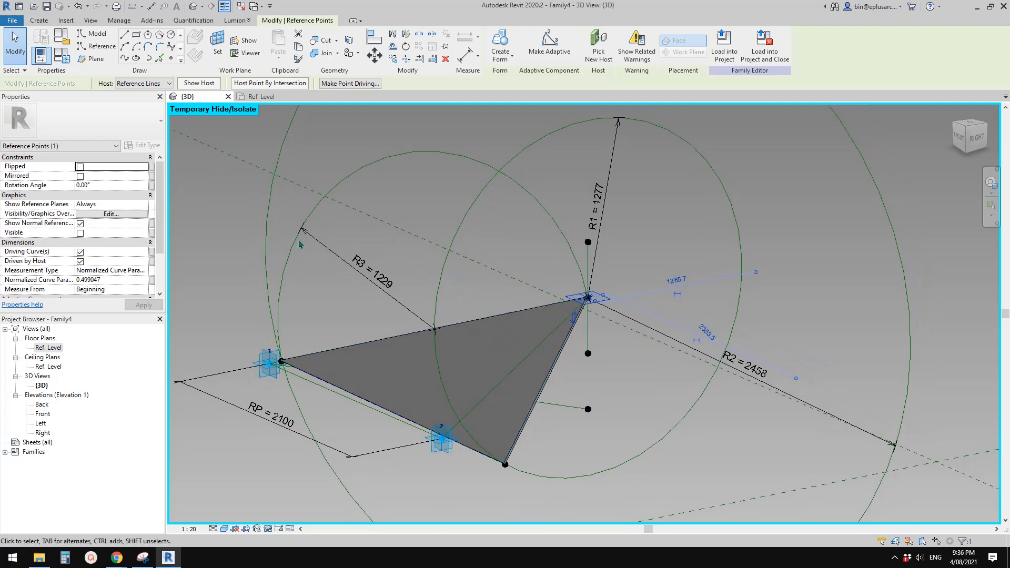
Drive the heights by formulas, entering RP / 5 for H1 and H1 * 2 for H2, and apply them.
click(47, 62)
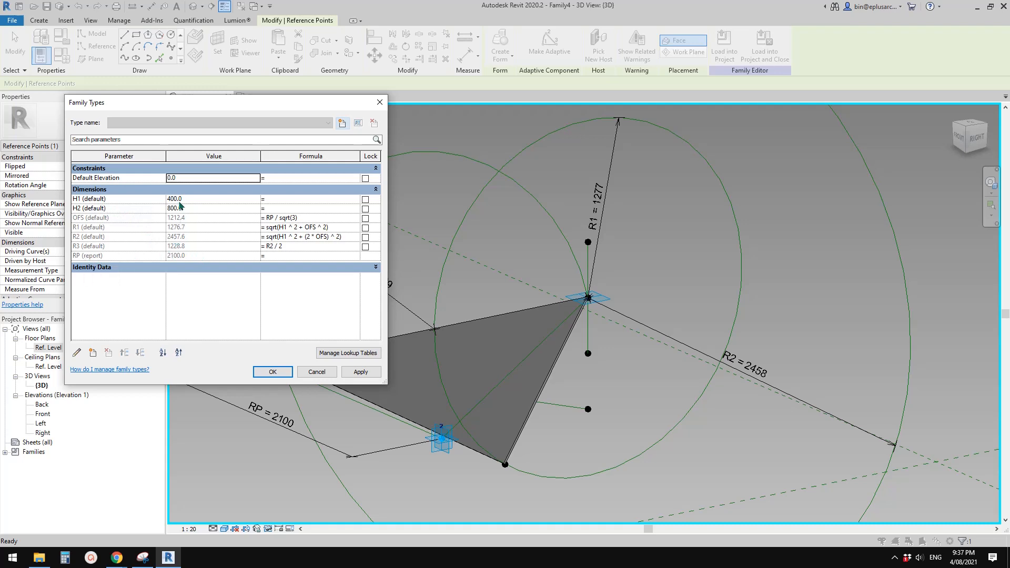
click(282, 199)
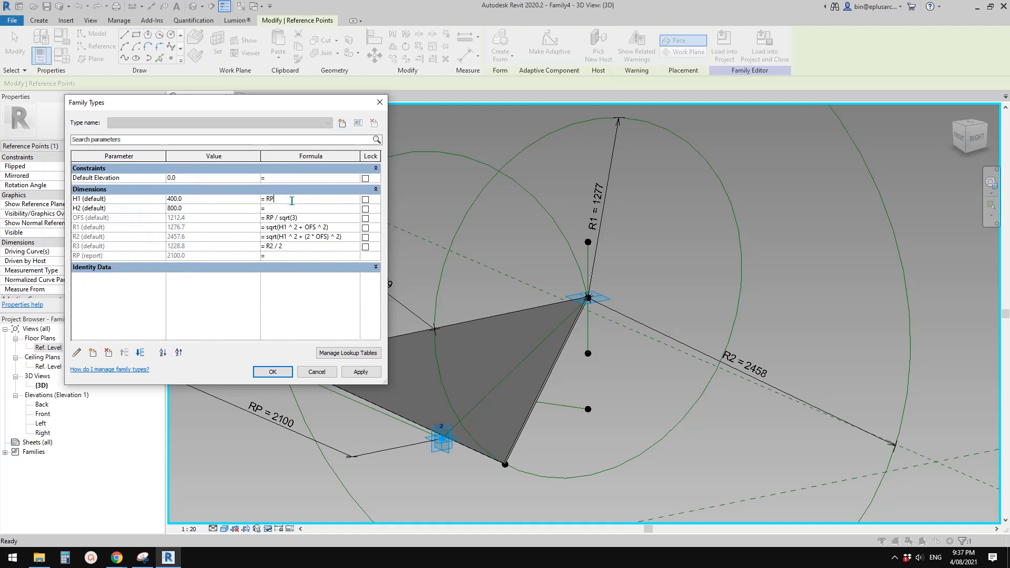
click(315, 305)
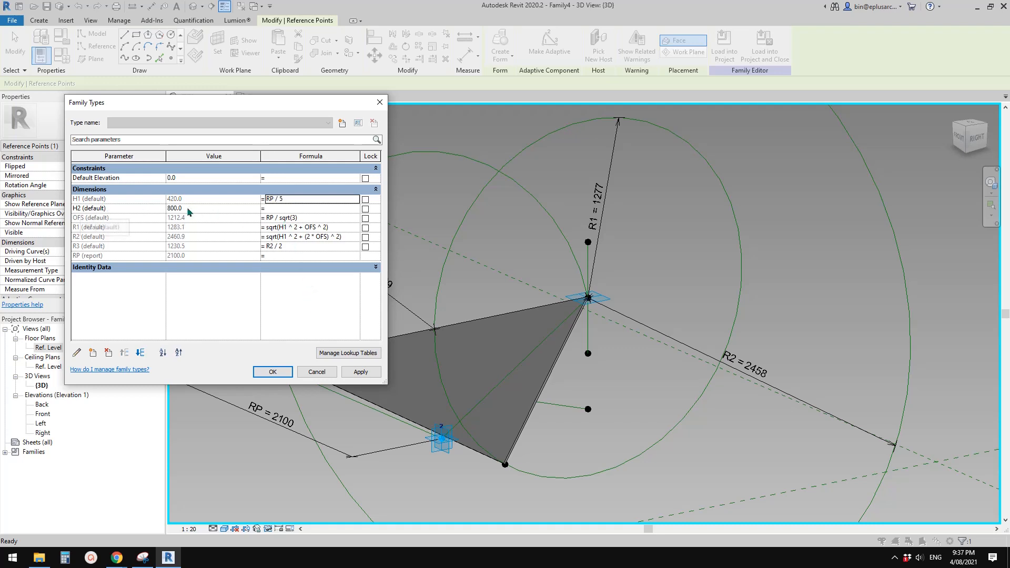
click(282, 209)
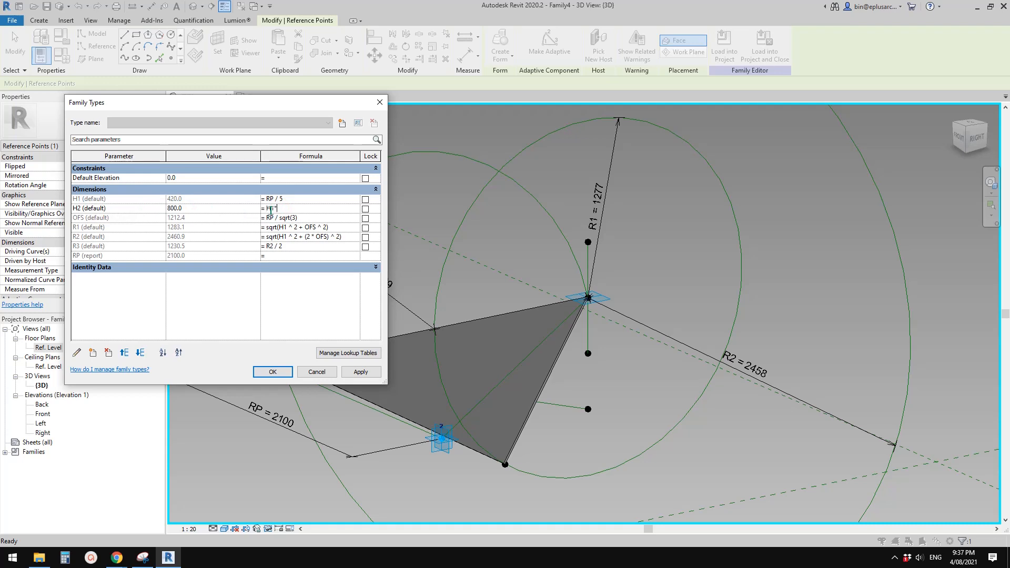
click(313, 317)
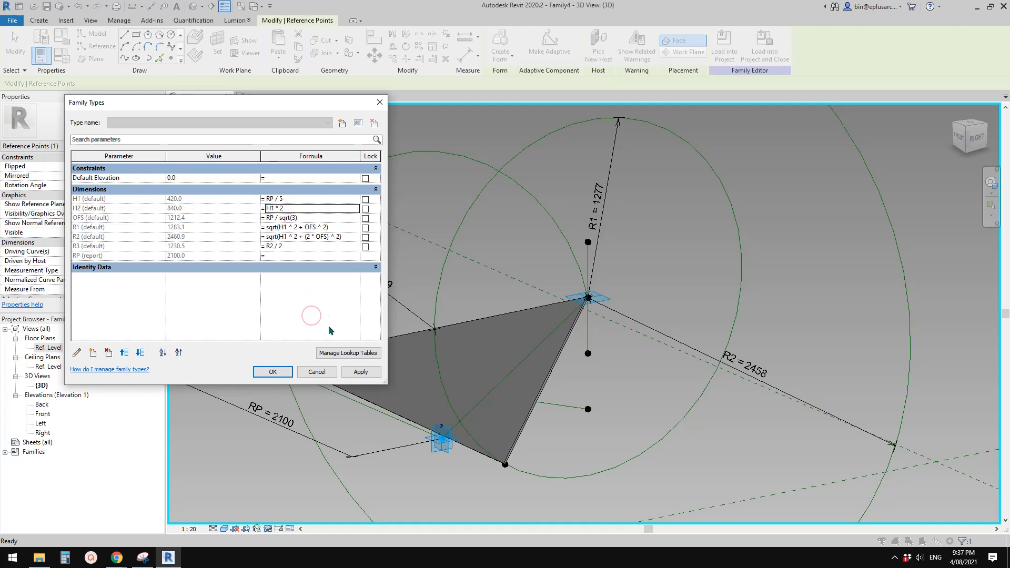
click(362, 372)
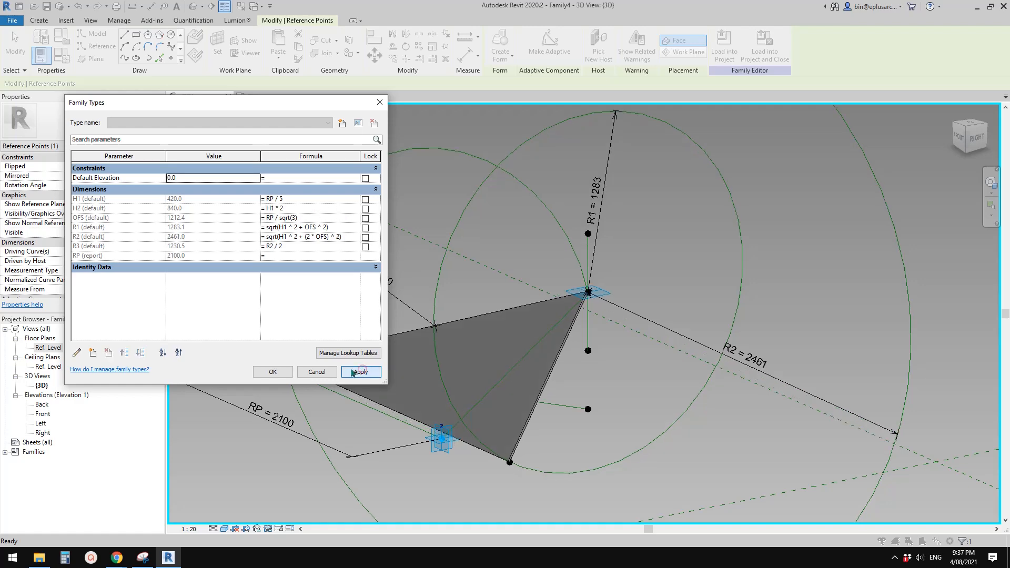
click(273, 372)
Move adaptive point 2 closer to point 1 so that the RP distance becomes about 1999.
shift+middle_drag(355, 289, 395, 344)
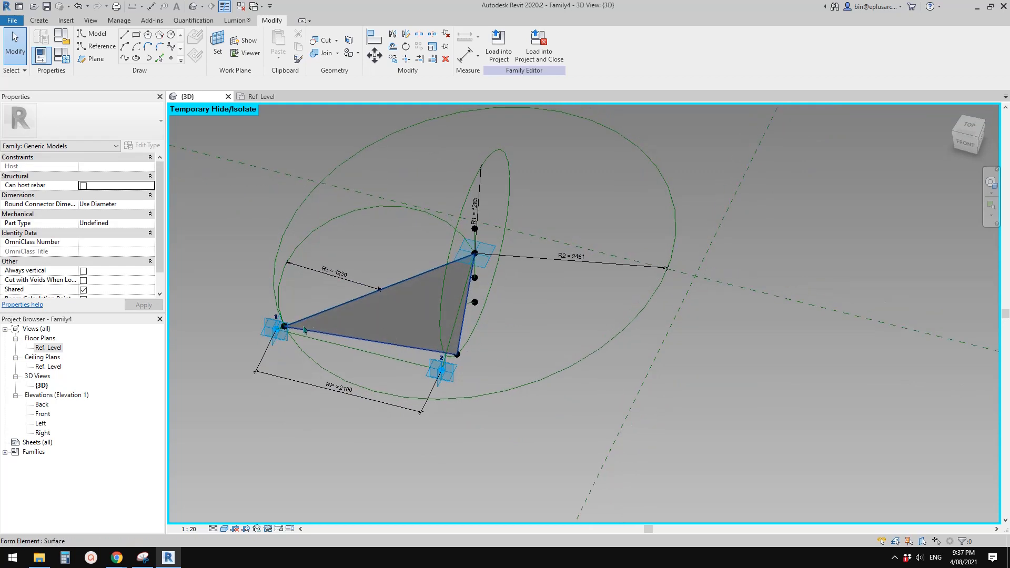
click(450, 377)
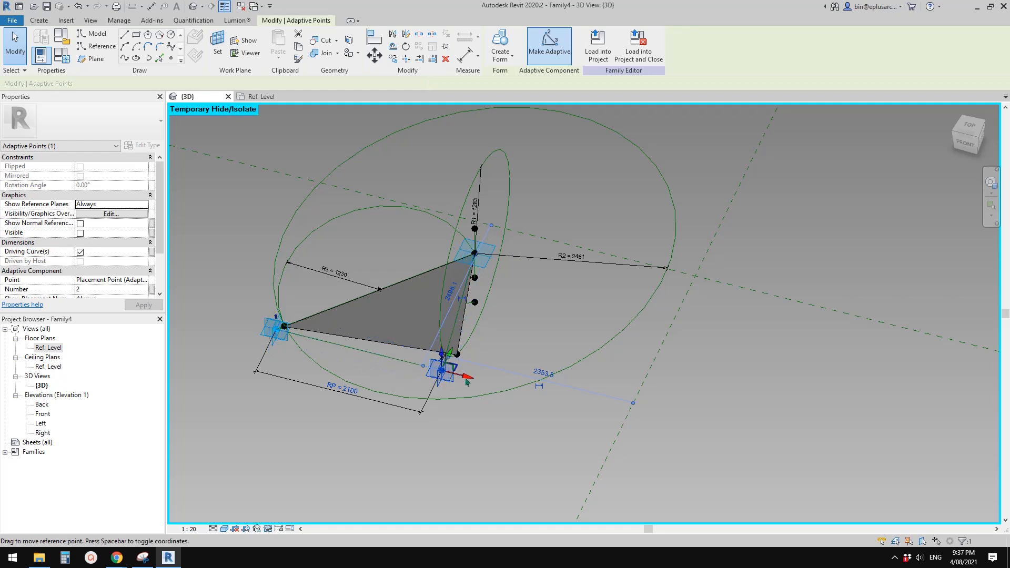
mouse_move(467, 381)
mouse_down()
mouse_move(510, 387)
mouse_move(379, 353)
mouse_move(494, 368)
mouse_move(562, 394)
mouse_move(487, 368)
mouse_move(462, 377)
mouse_up()
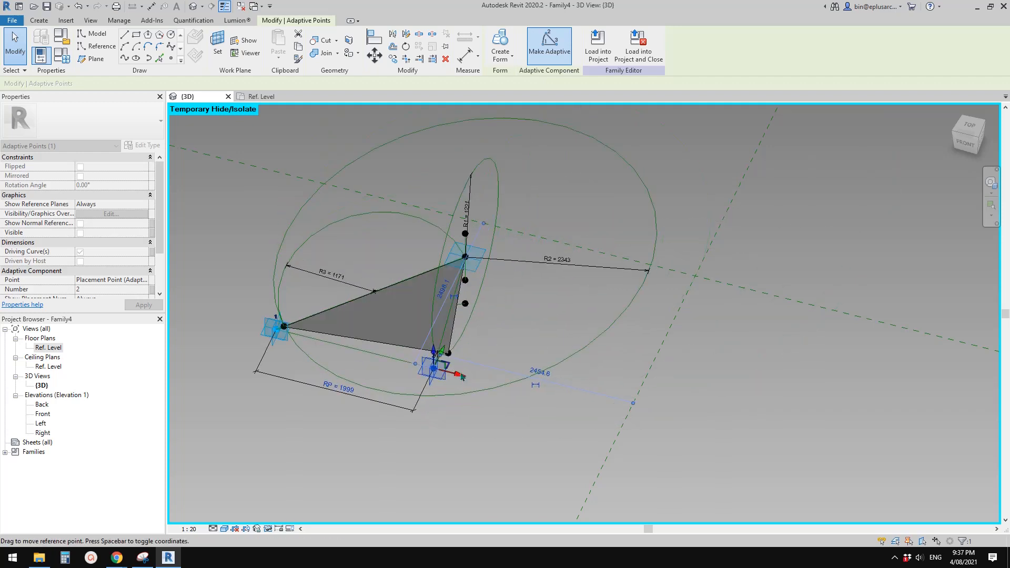
shift+middle_drag(462, 377, 453, 332)
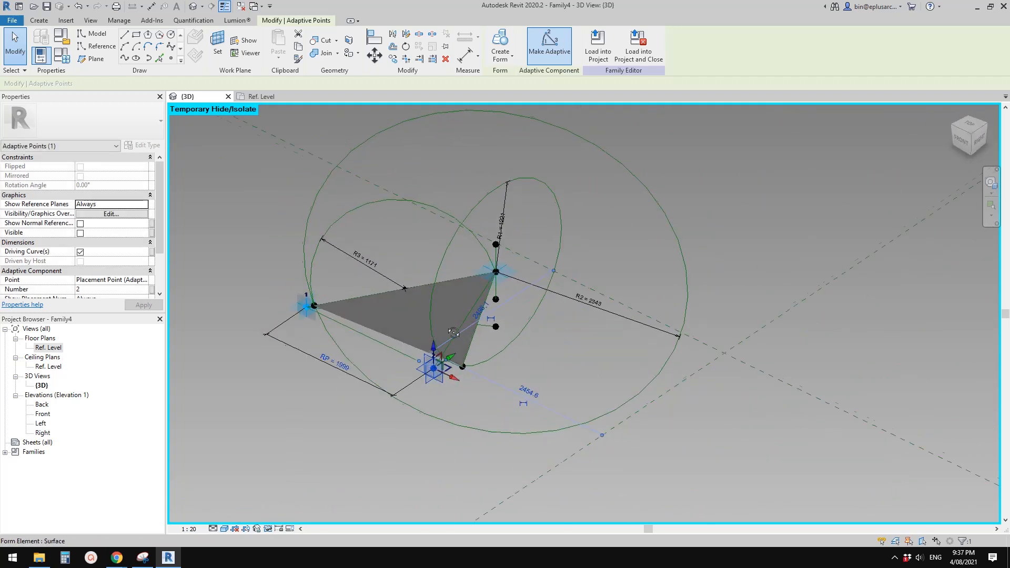
key(Escape)
scroll(457, 373, up, 2)
middle_drag(397, 316, 447, 355)
scroll(447, 356, down, 1)
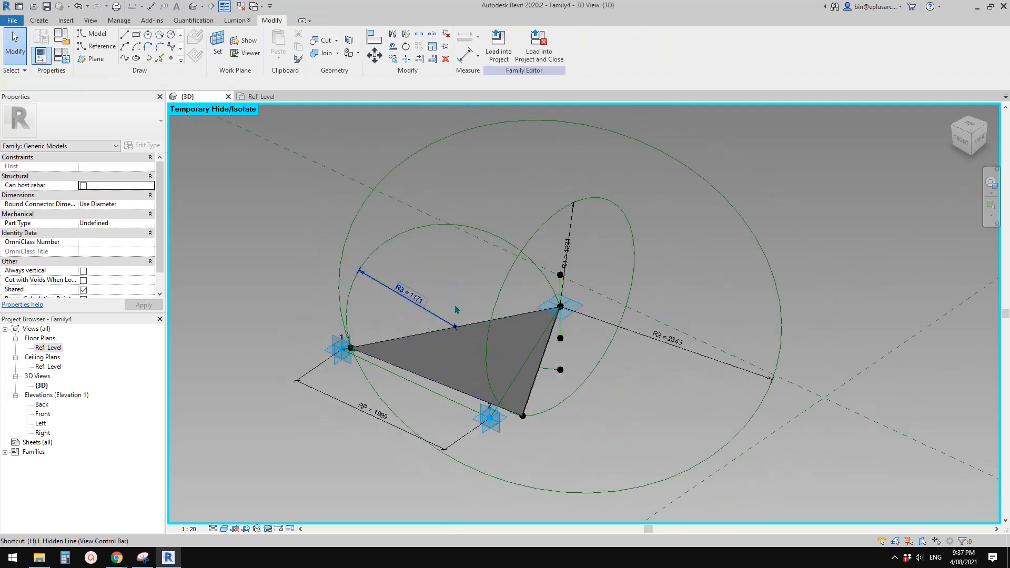
Reset the temporary hiding so the sphere shows again, and close the Ref. Level view.
key(r)
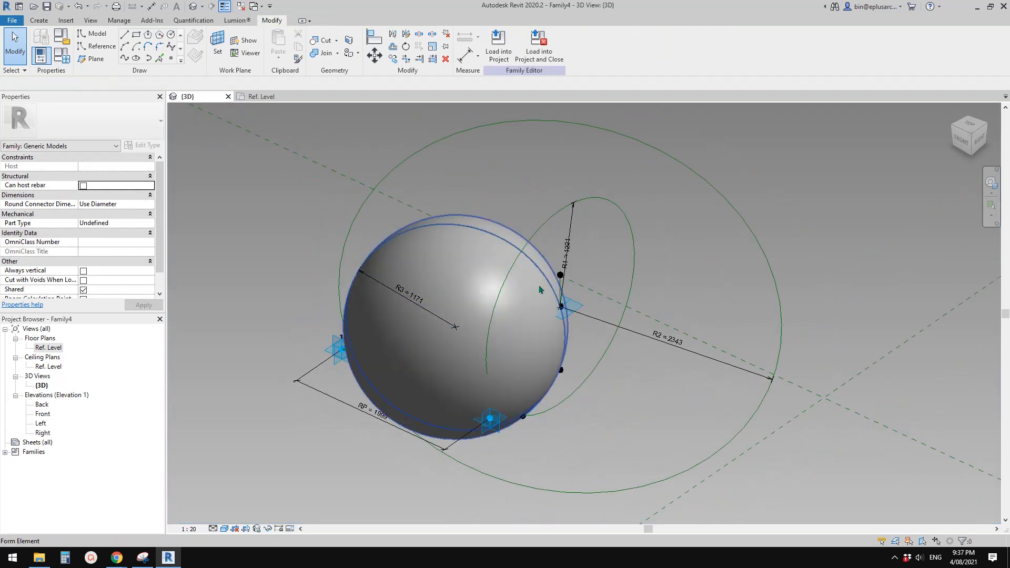
click(264, 100)
click(296, 96)
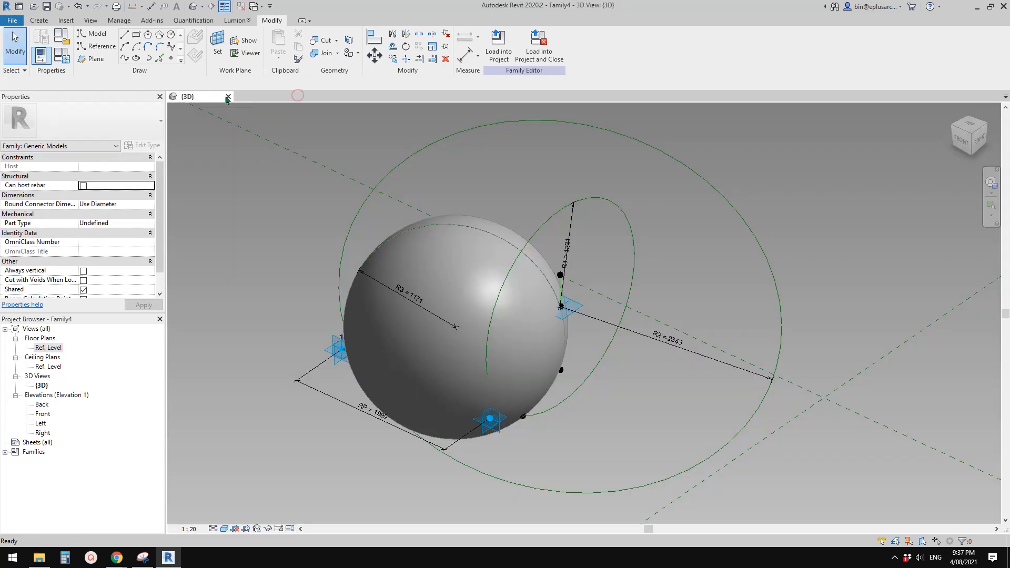
Create a new family from the Metric Curtain Panel Pattern Based.rft template.
click(12, 22)
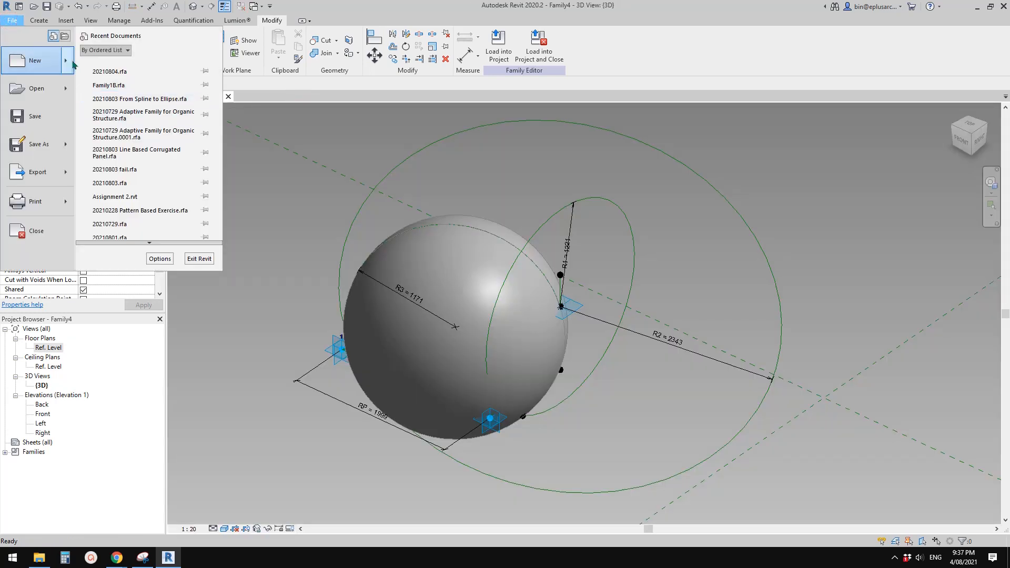
click(67, 60)
click(119, 95)
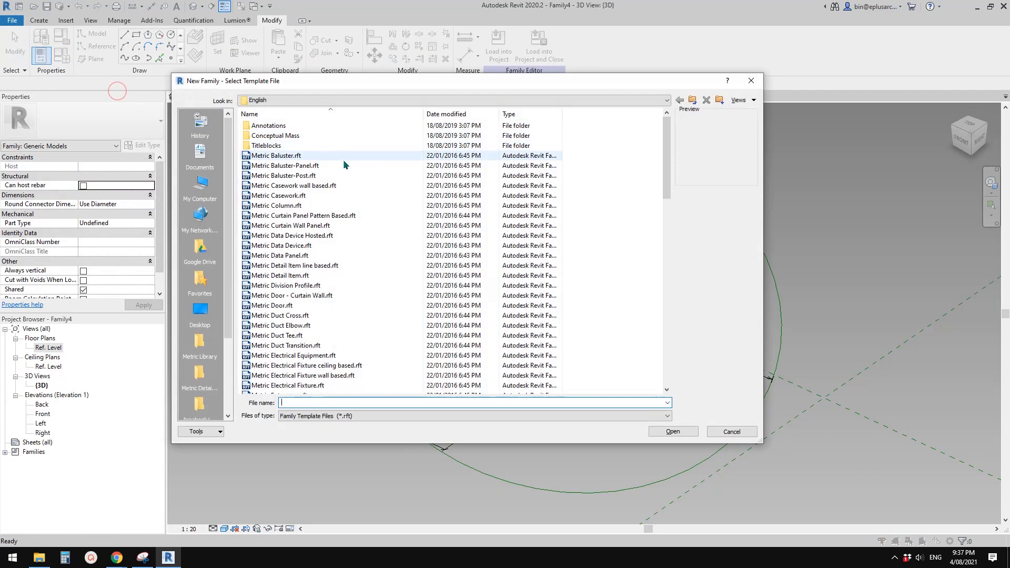
click(310, 215)
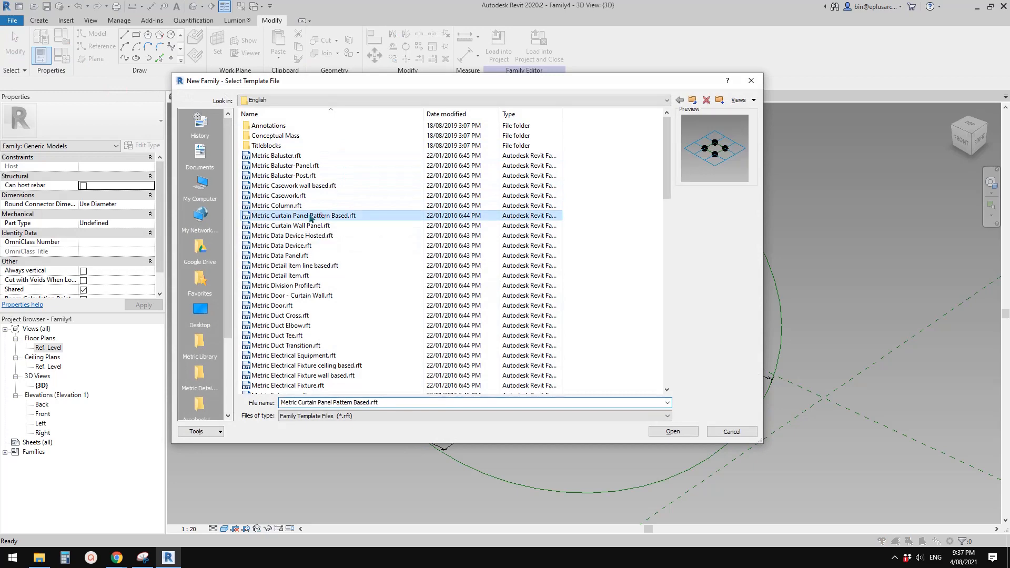
click(674, 432)
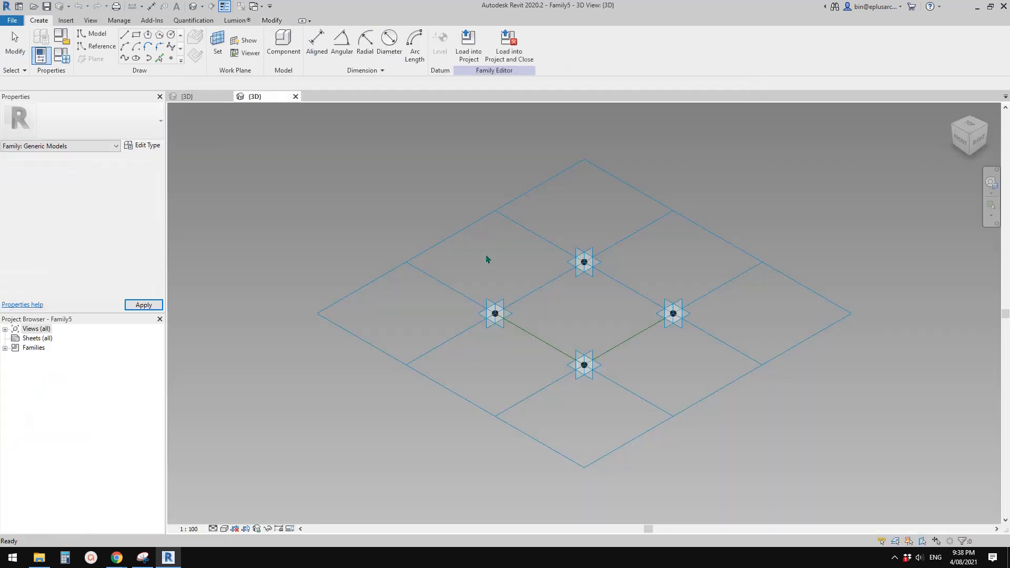
Change the new family's tile pattern grid type to Triangle (flat).
click(454, 234)
middle_drag(478, 244, 388, 239)
shift+middle_drag(466, 282, 473, 299)
middle_drag(436, 266, 466, 273)
scroll(425, 227, up, 1)
middle_drag(425, 227, 386, 229)
click(422, 241)
click(397, 229)
click(118, 130)
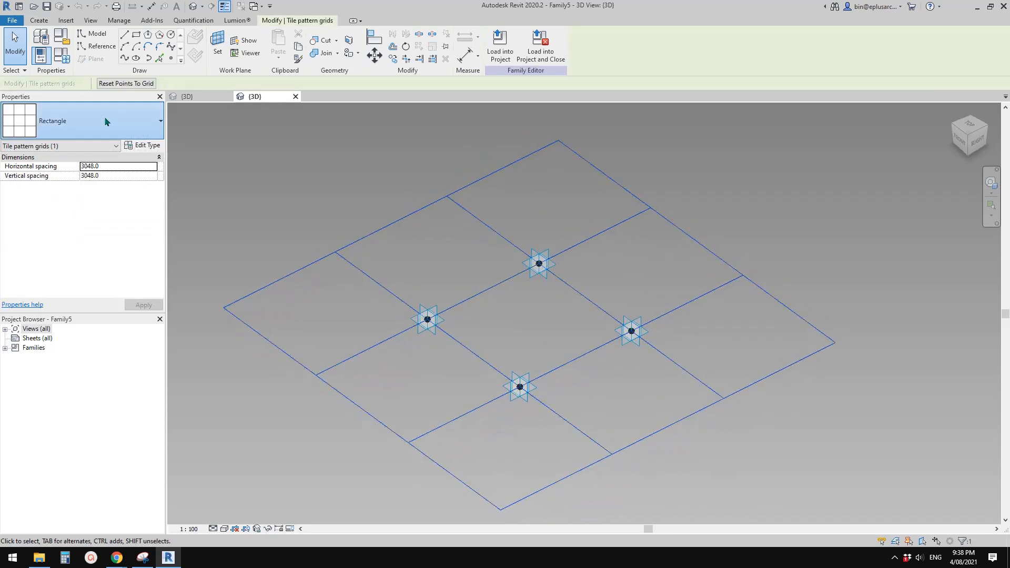
scroll(95, 263, down, 3)
scroll(90, 308, up, 2)
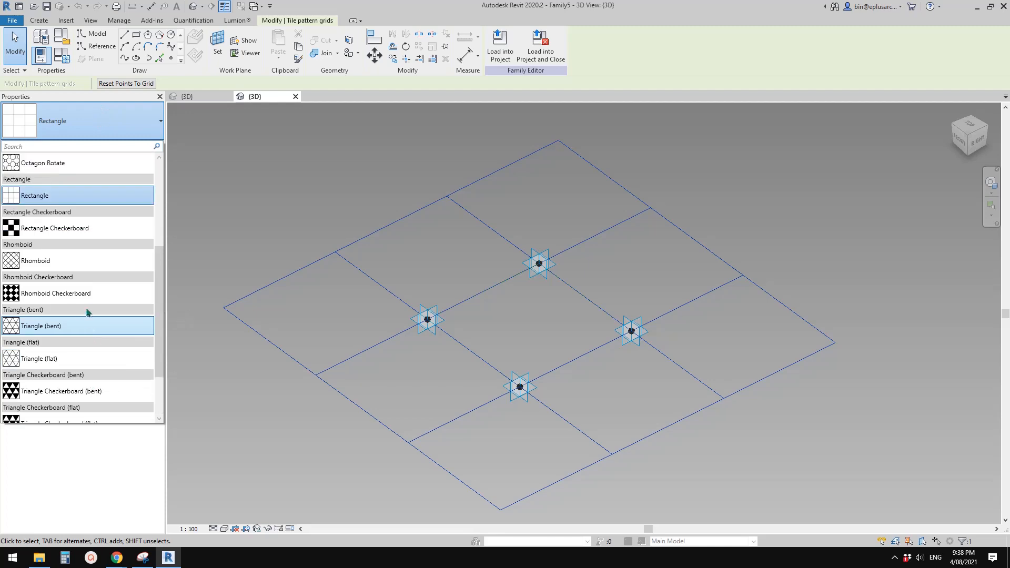
click(45, 361)
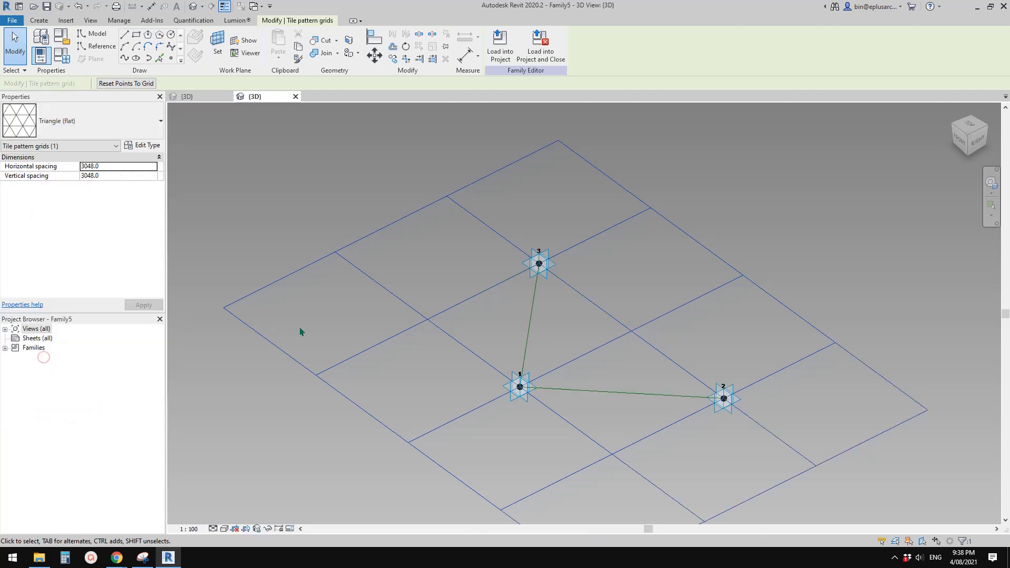
Set the tile pattern grid's horizontal spacing to 1000 and its vertical spacing to 1732.1.
middle_drag(557, 289, 519, 264)
shift+middle_drag(376, 178, 418, 260)
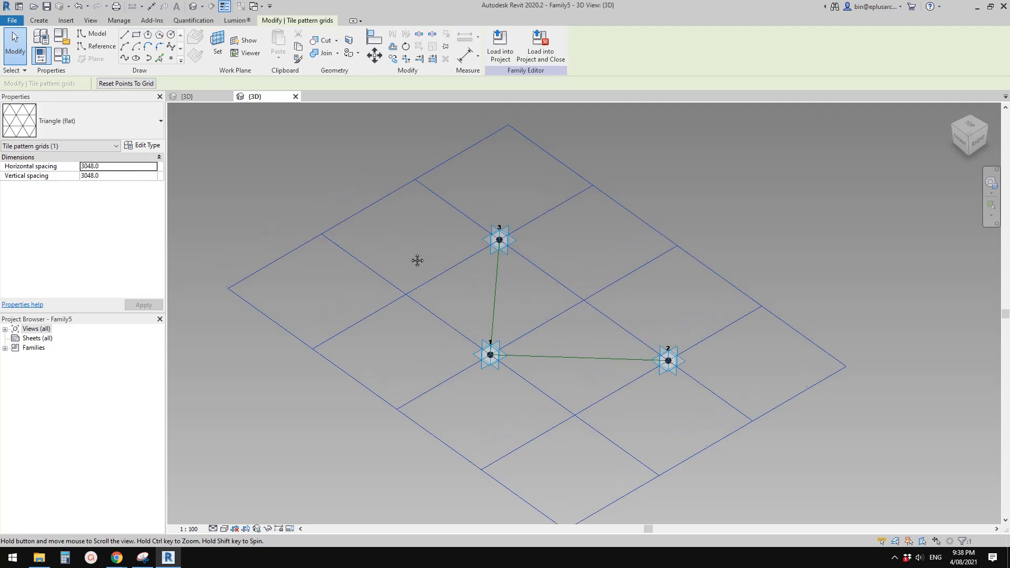
click(112, 167)
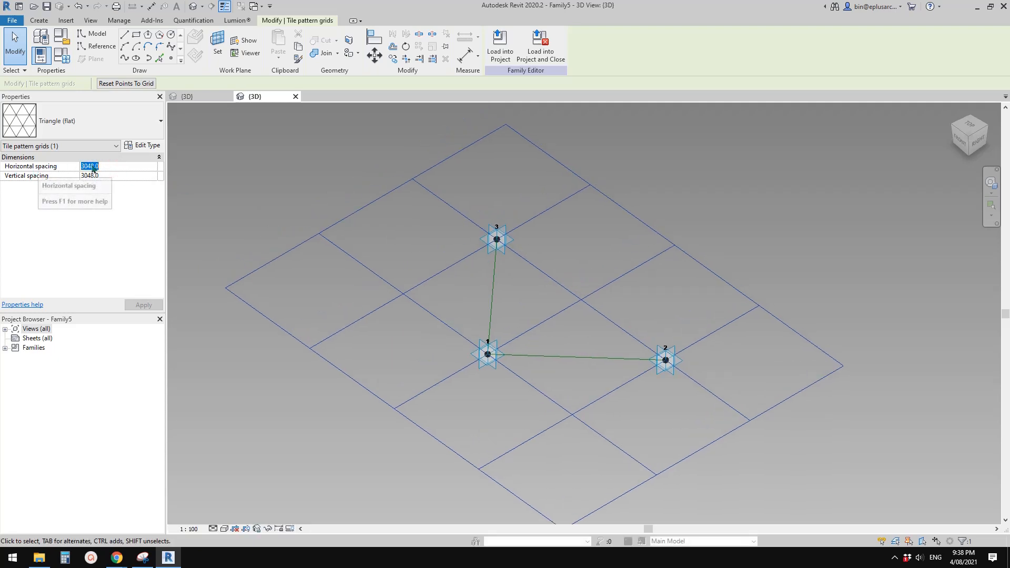
click(117, 174)
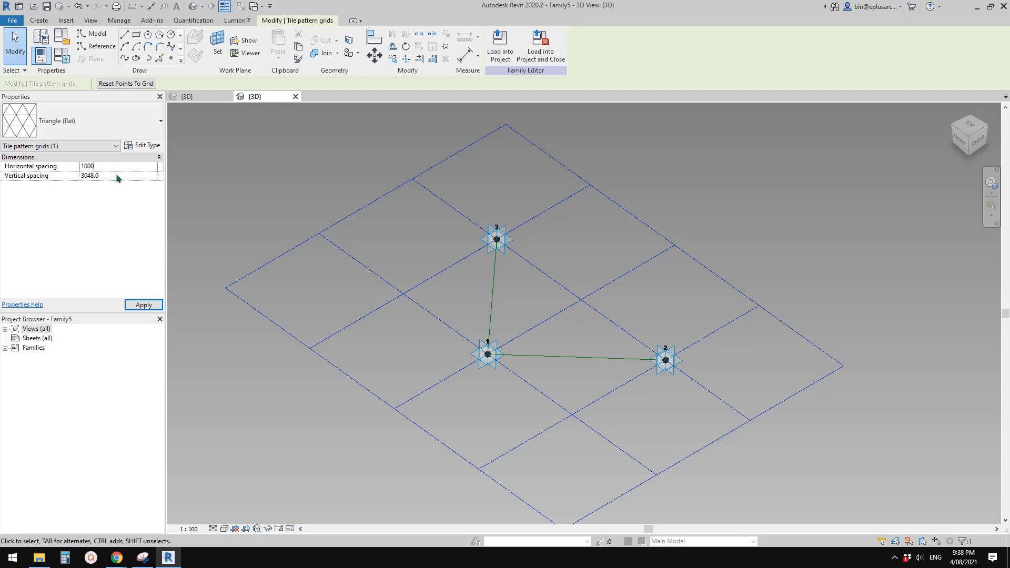
click(117, 177)
key(Return)
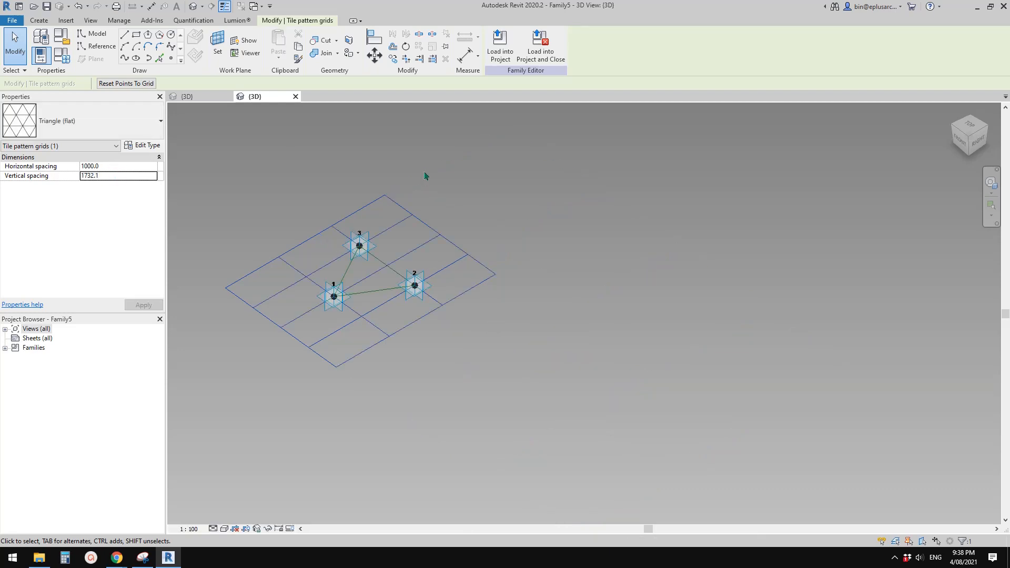
Check the lengths of the reference lines joining points 1 and 2 and points 1 and 3.
scroll(453, 318, up, 4)
click(456, 343)
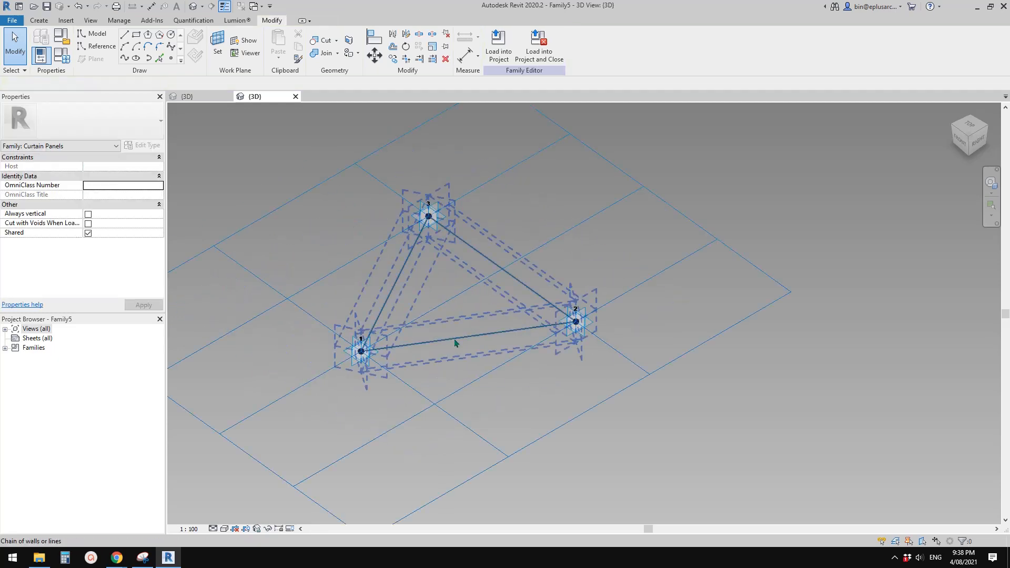
click(455, 343)
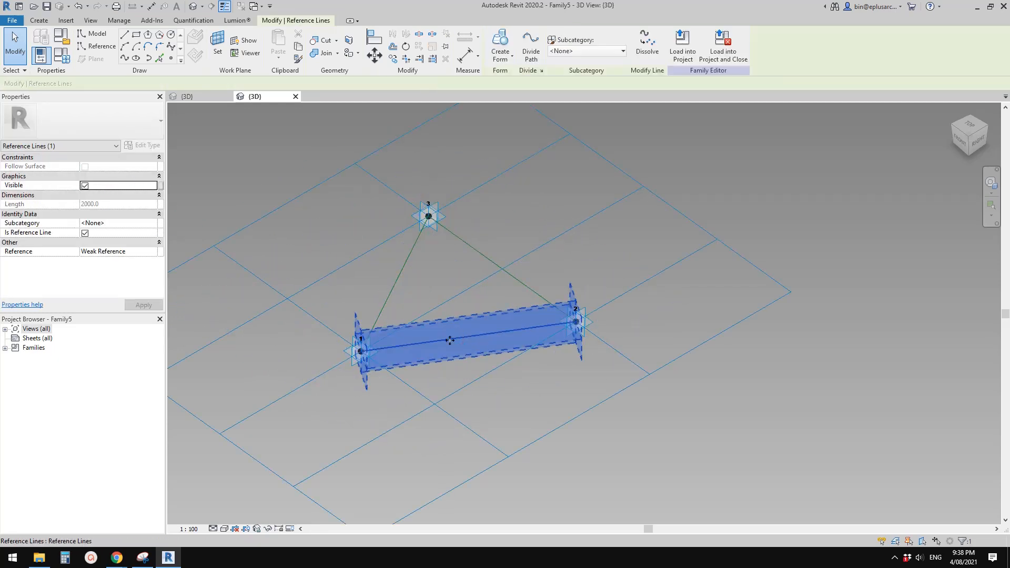
click(401, 277)
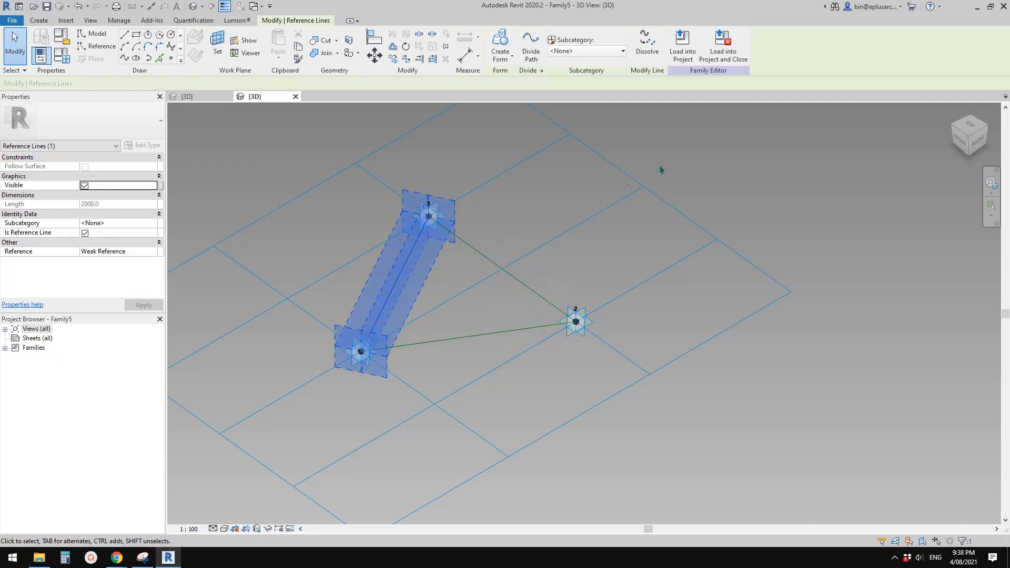
Check the length of the reference line joining points 2 and 3.
click(687, 150)
key(Tab)
key(Tab)
click(499, 269)
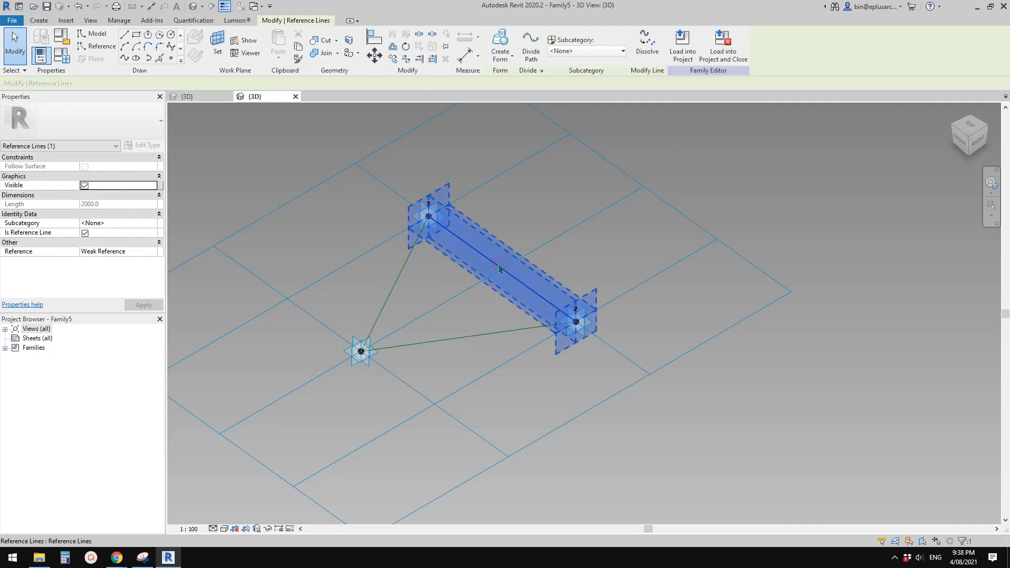
key(Delete)
shift+middle_drag(496, 256, 208, 356)
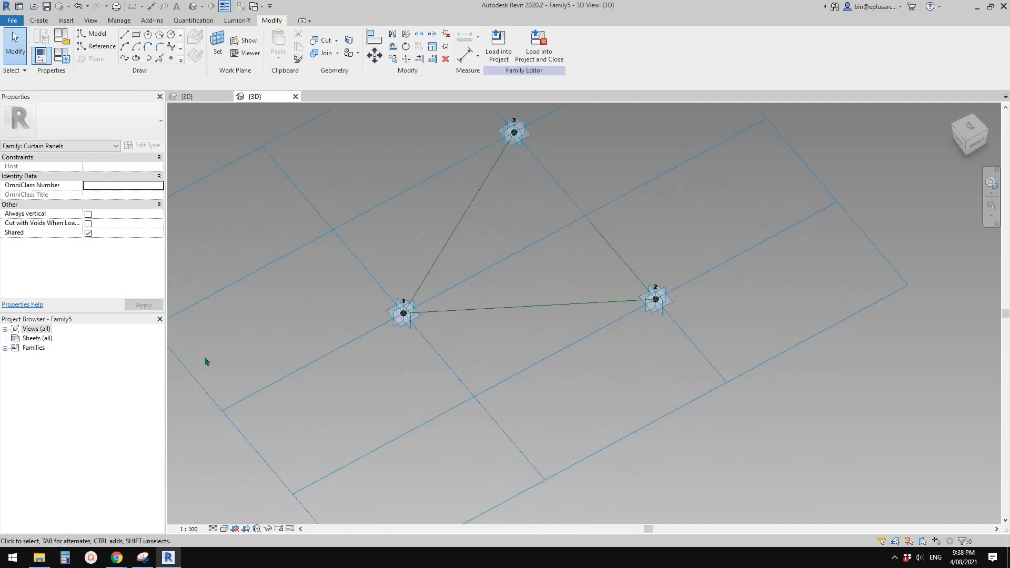
Open the Level 1 floor plan of the curtain panel family.
double_click(23, 331)
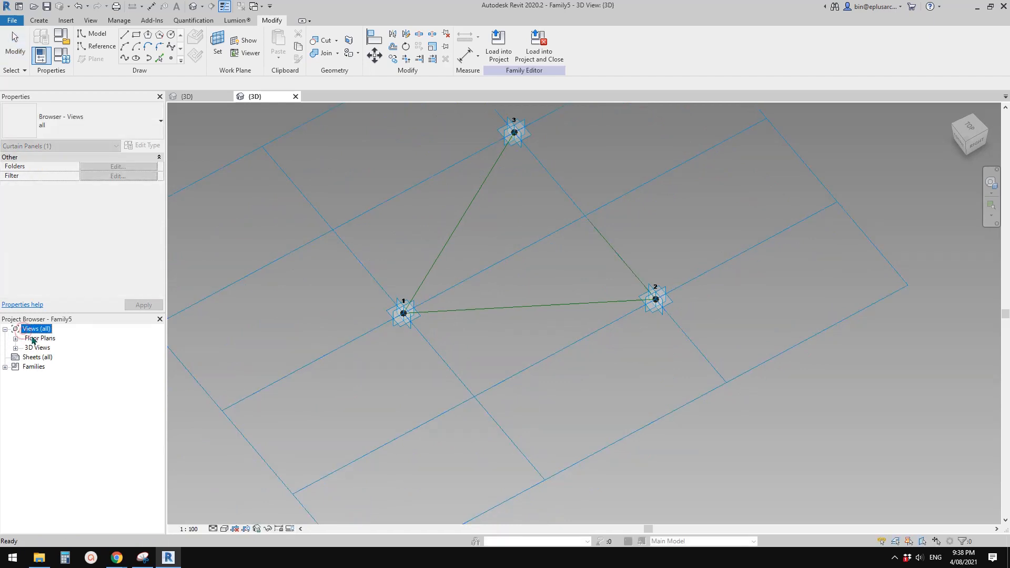
double_click(33, 340)
click(44, 349)
middle_drag(527, 313, 416, 310)
scroll(433, 330, up, 1)
middle_drag(477, 300, 462, 320)
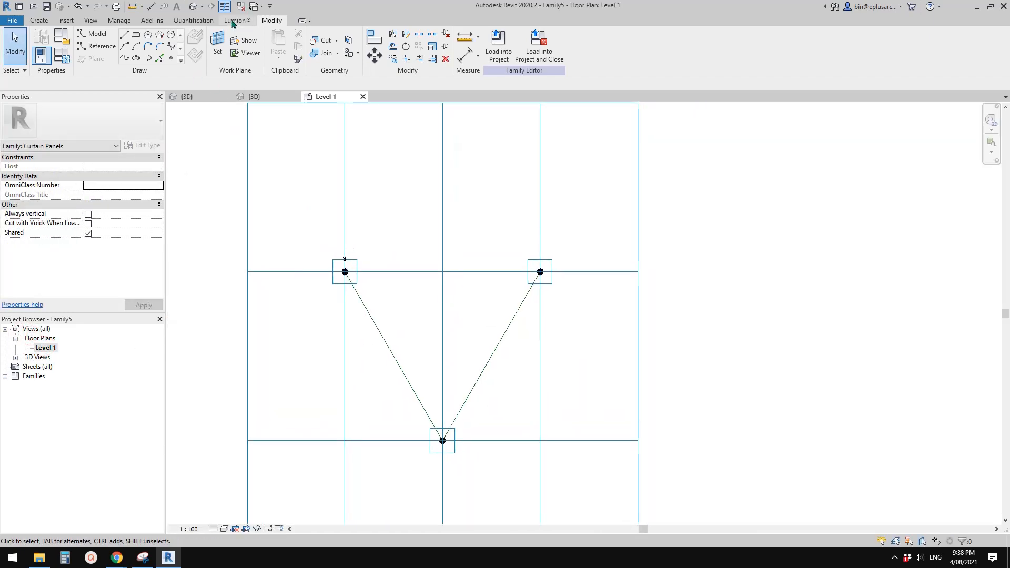
Load the adaptive triangular panel family Family4 into the curtain panel family.
click(206, 97)
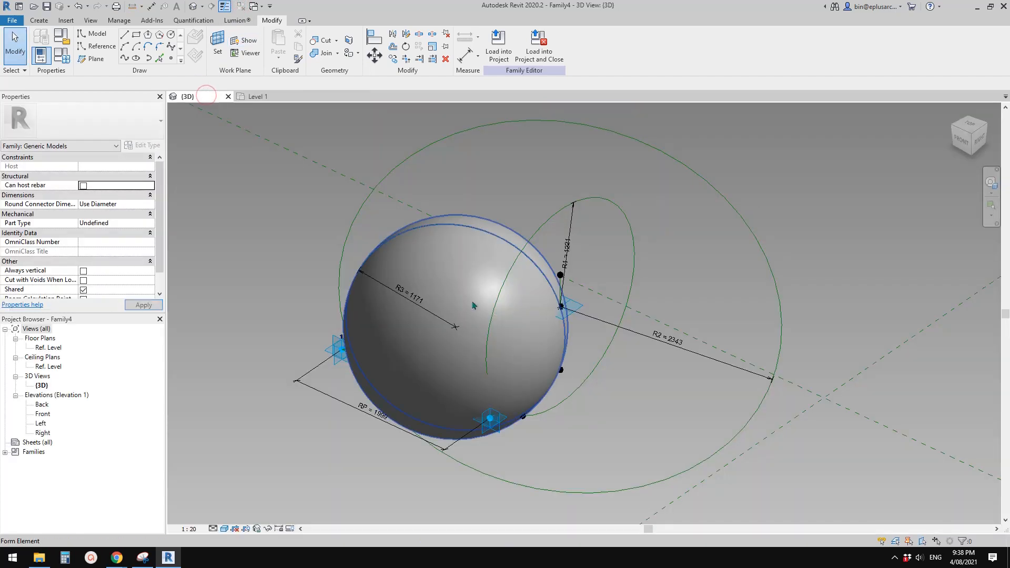
click(495, 46)
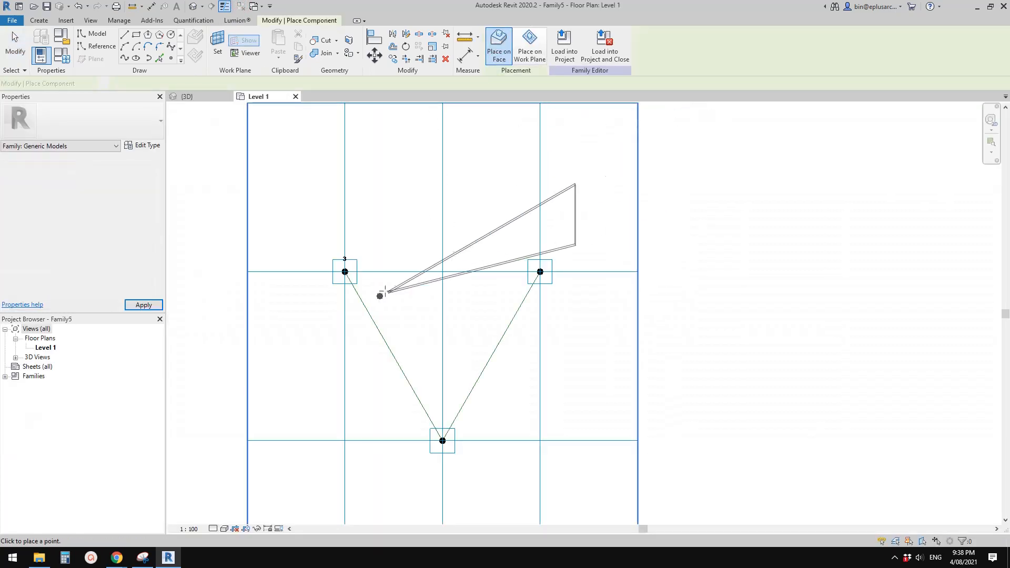
scroll(379, 293, up, 1)
middle_drag(428, 316, 405, 303)
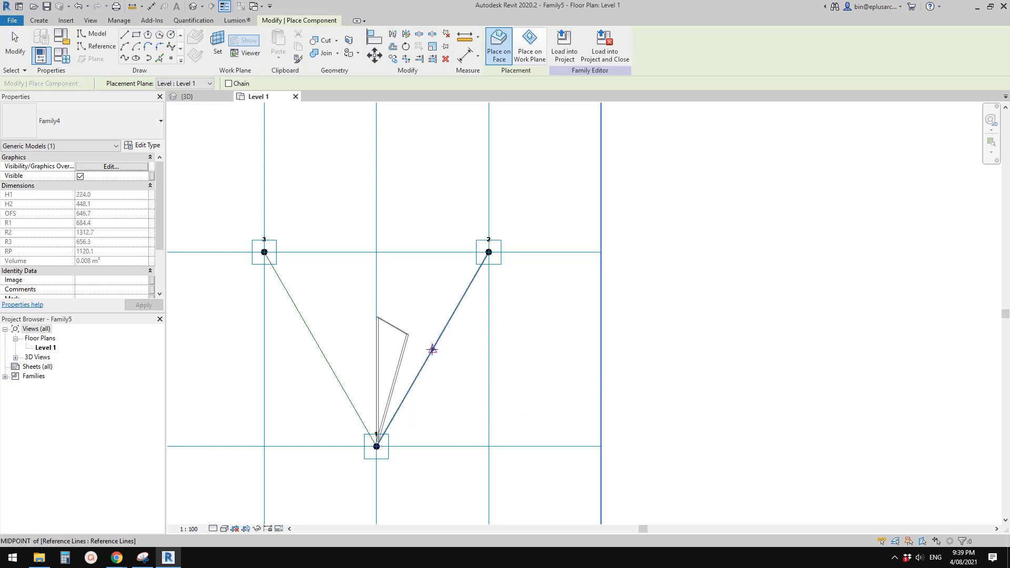
Place three Family4 panels, running from point 1 to side 1-2's midpoint, point 2 to side 2-3's midpoint and point 3 to side 3-1's midpoint.
click(433, 349)
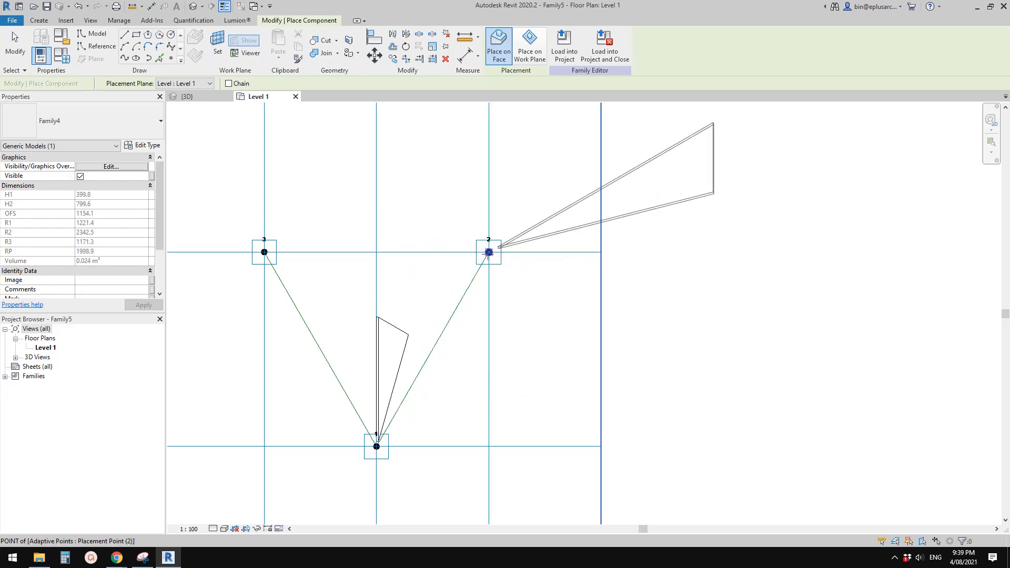
click(489, 252)
click(376, 252)
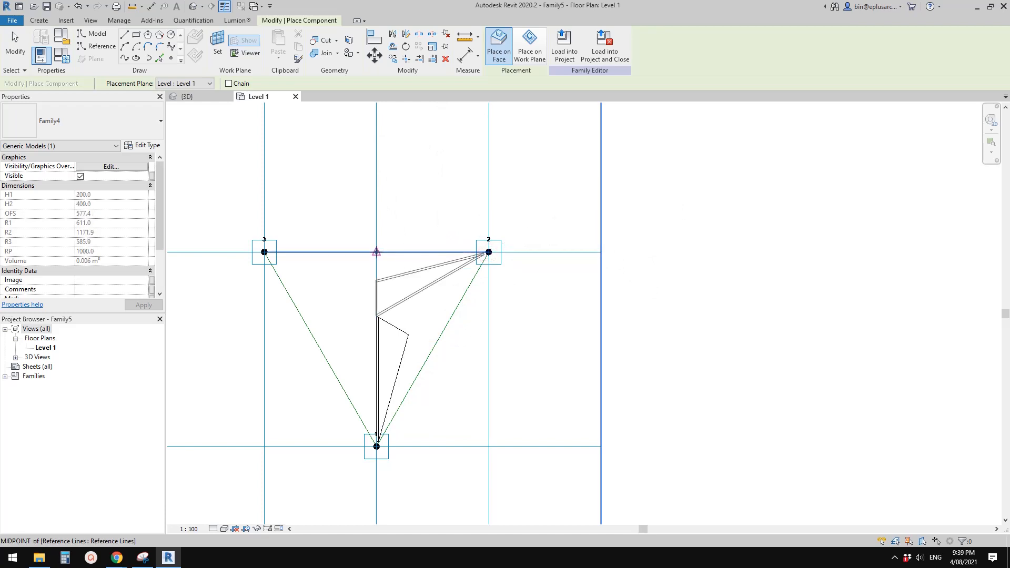
click(321, 349)
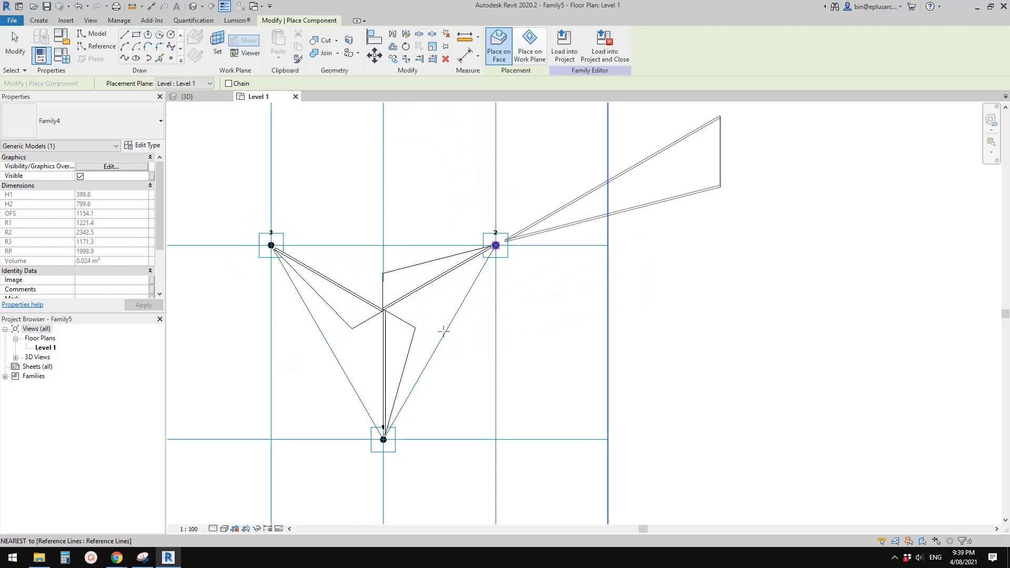
Try placing a fourth Family4 panel from point 2 to the midpoint of the side joining points 1 and 2.
click(496, 245)
click(440, 342)
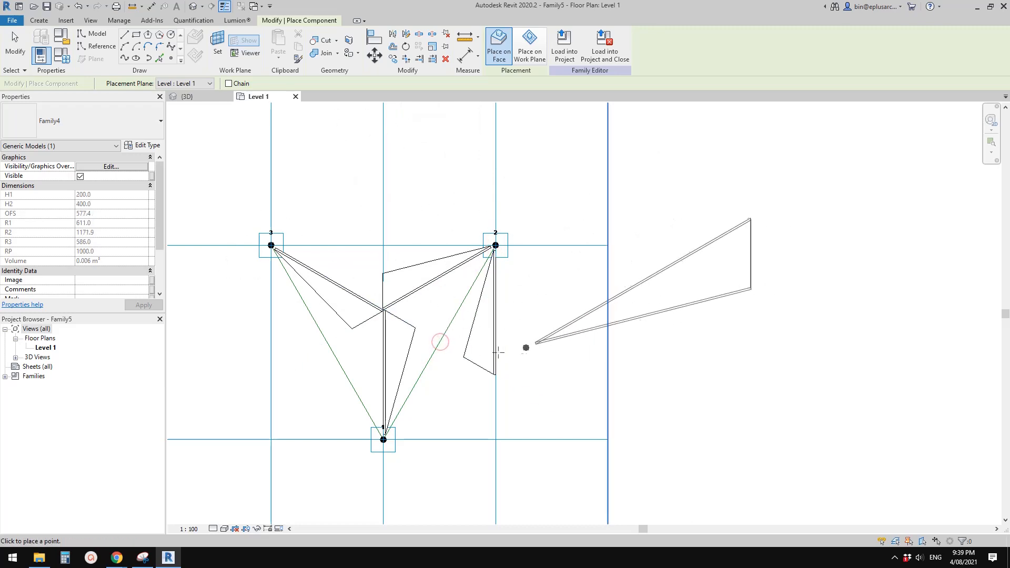
key(Escape)
Delete the extra fourth panel at point 2 in the 3D view.
click(192, 7)
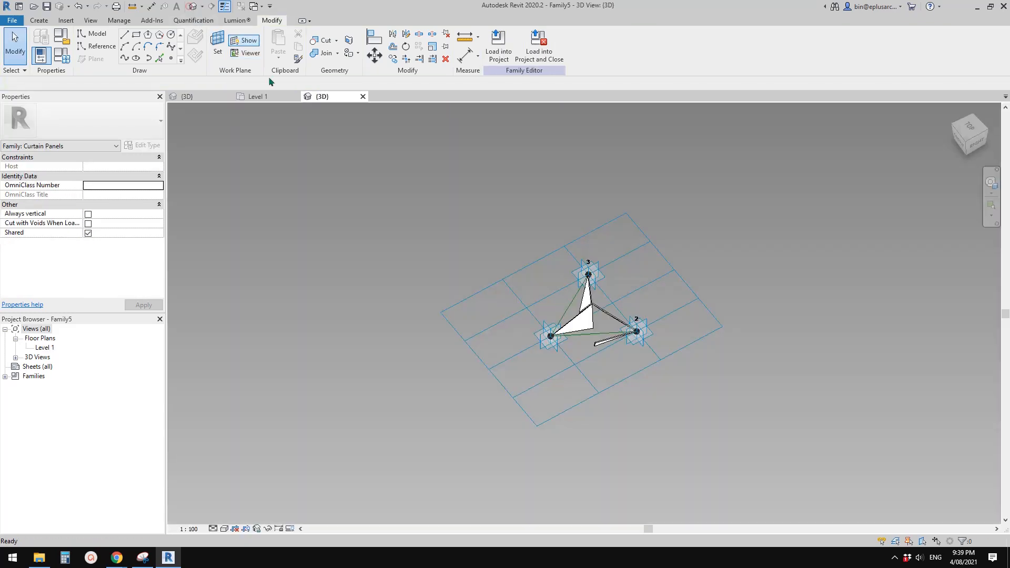
shift+middle_drag(553, 303, 595, 318)
scroll(595, 317, up, 2)
shift+middle_drag(613, 398, 609, 372)
click(608, 369)
scroll(594, 306, up, 3)
key(Delete)
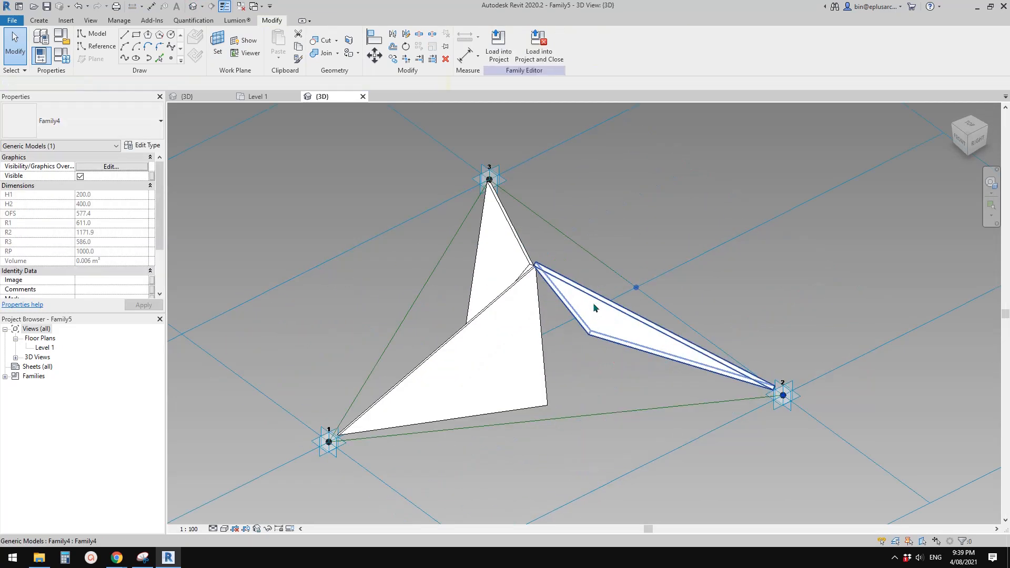
Inspect the three placed panels in 3D and the generic model families loaded in the project.
shift+middle_drag(594, 307, 539, 370)
scroll(489, 344, down, 1)
middle_drag(488, 345, 528, 357)
middle_drag(592, 349, 555, 345)
click(480, 357)
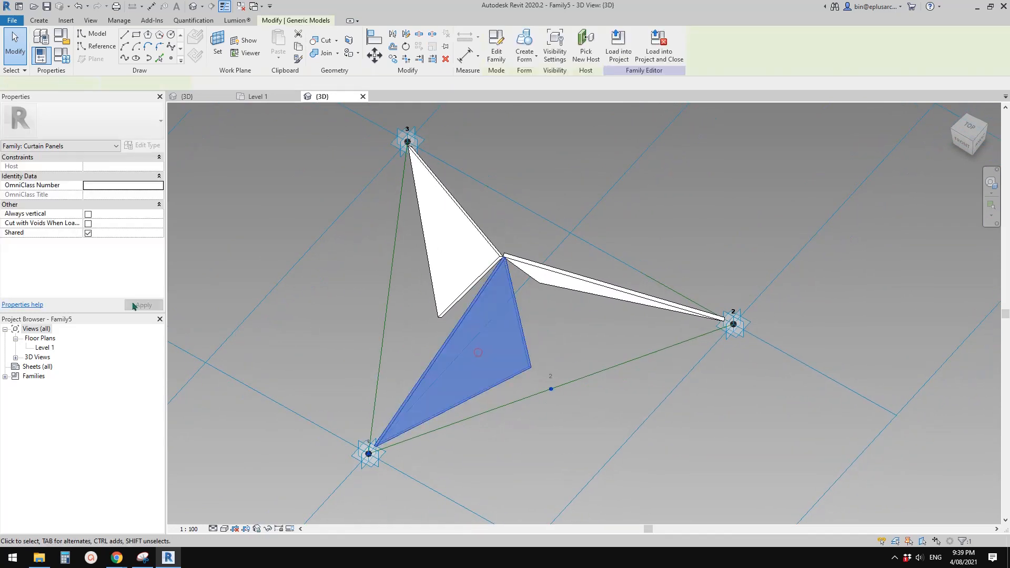
click(5, 376)
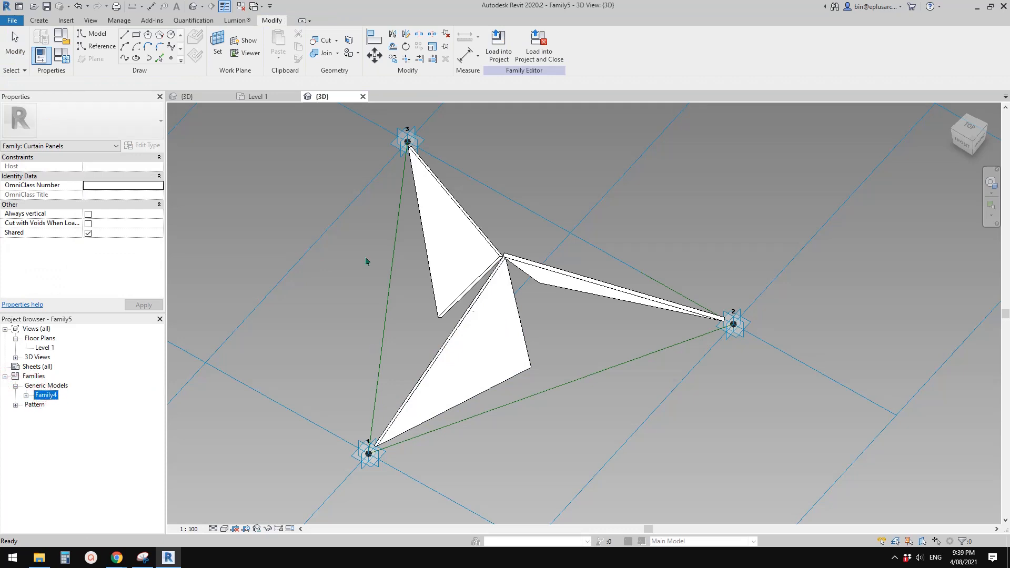
Close the inactive views and save the adaptive panel family Family4 as a new file named Family5.
click(346, 248)
click(241, 6)
click(207, 98)
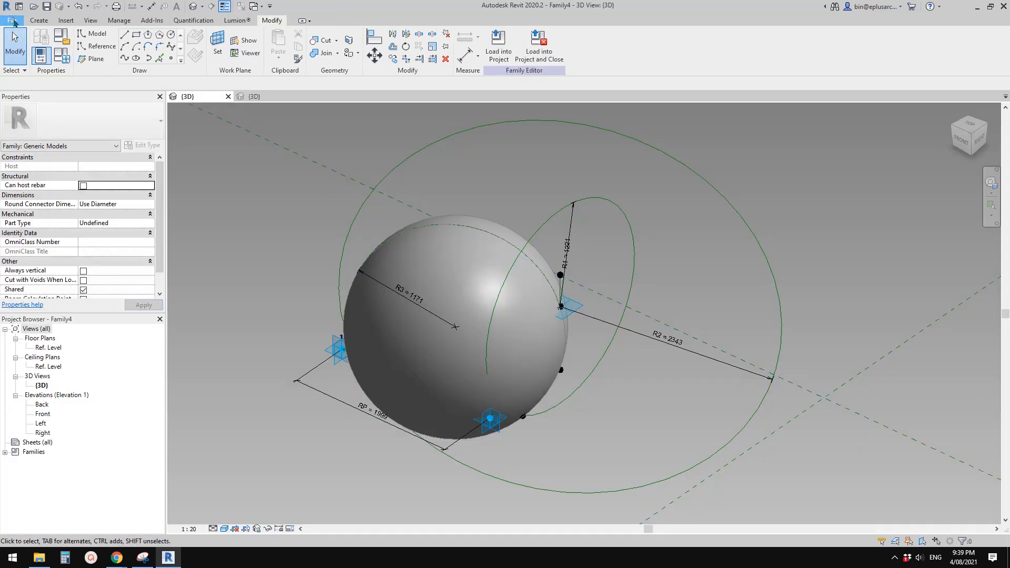
click(14, 21)
mouse_move(46, 140)
click(139, 135)
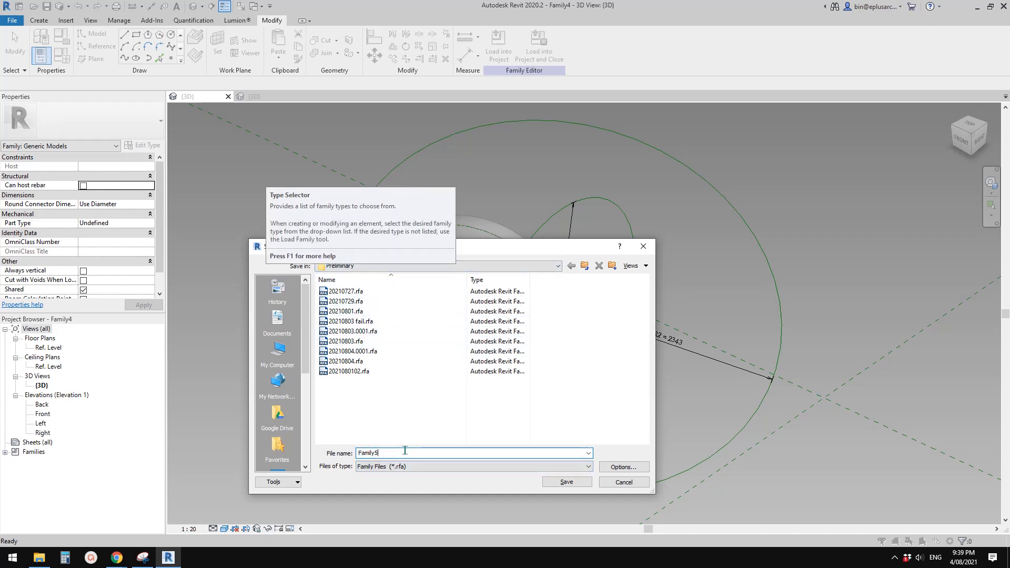
click(564, 482)
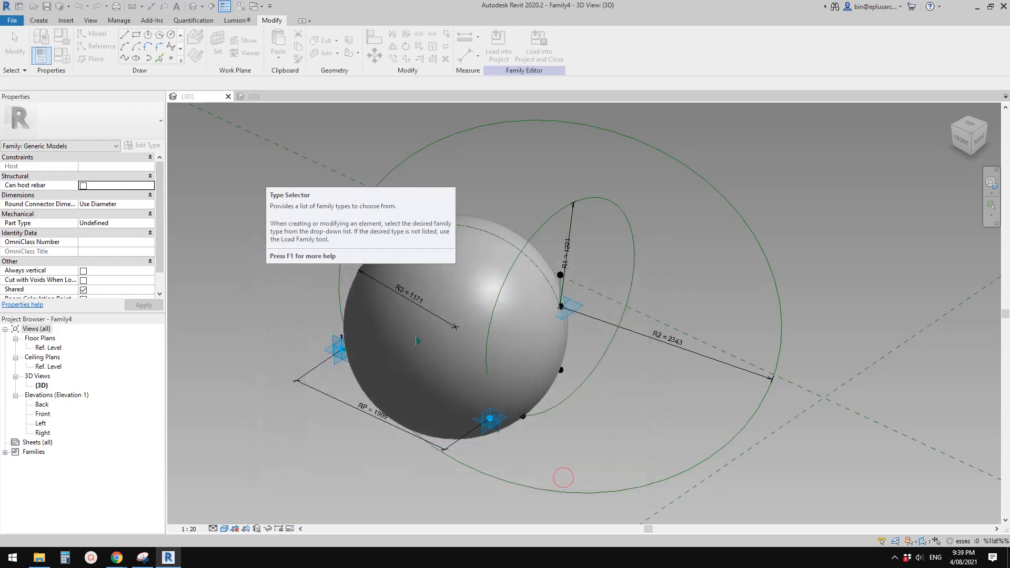
Temporarily hide the sphere form in the 3D view to expose the triangular panel.
click(440, 301)
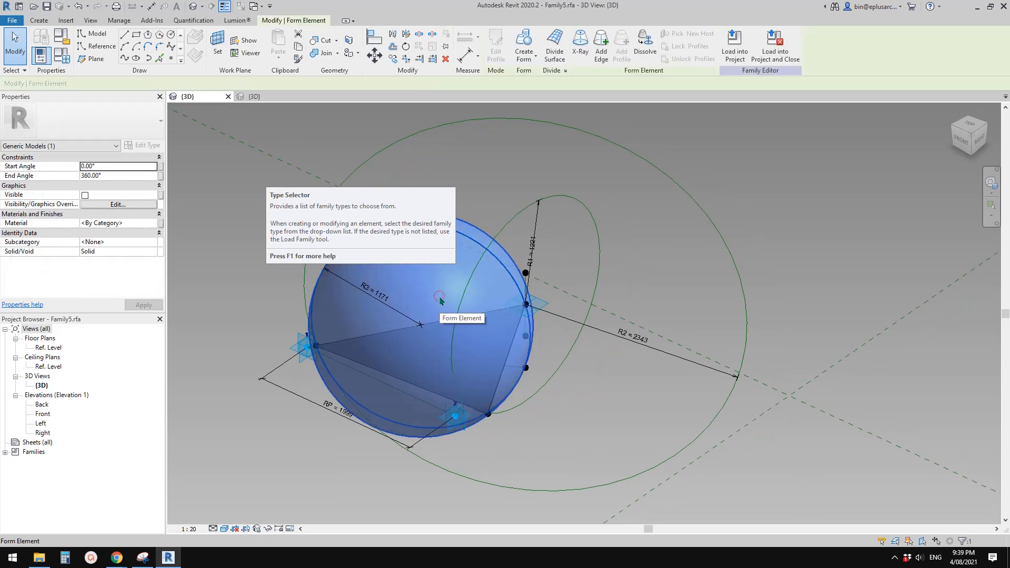
key(h)
key(h)
shift+middle_drag(448, 372, 578, 386)
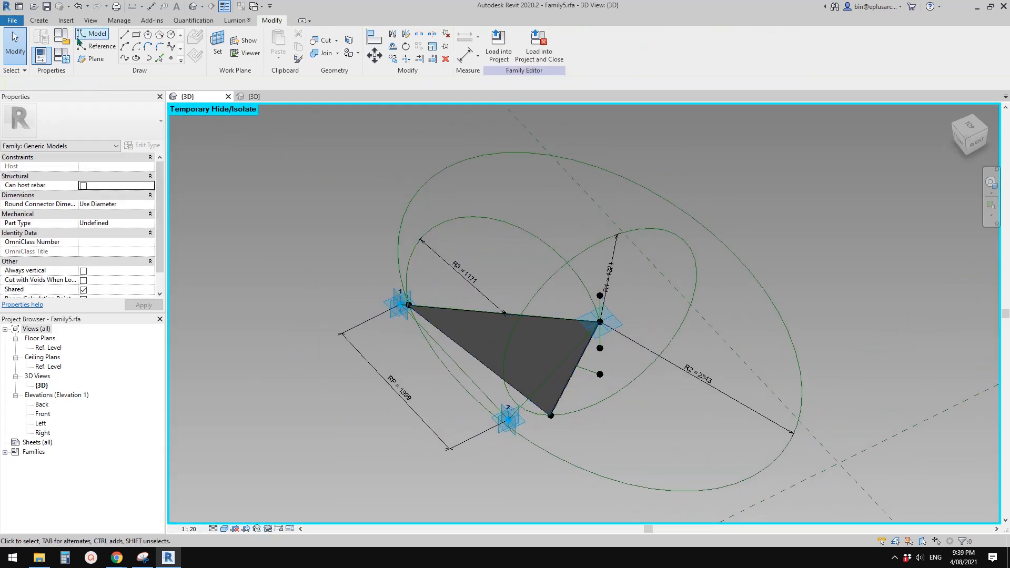
Change the OFS parameter's formula to -RP / sqrt(3) to flip the panel to the opposite side.
click(62, 55)
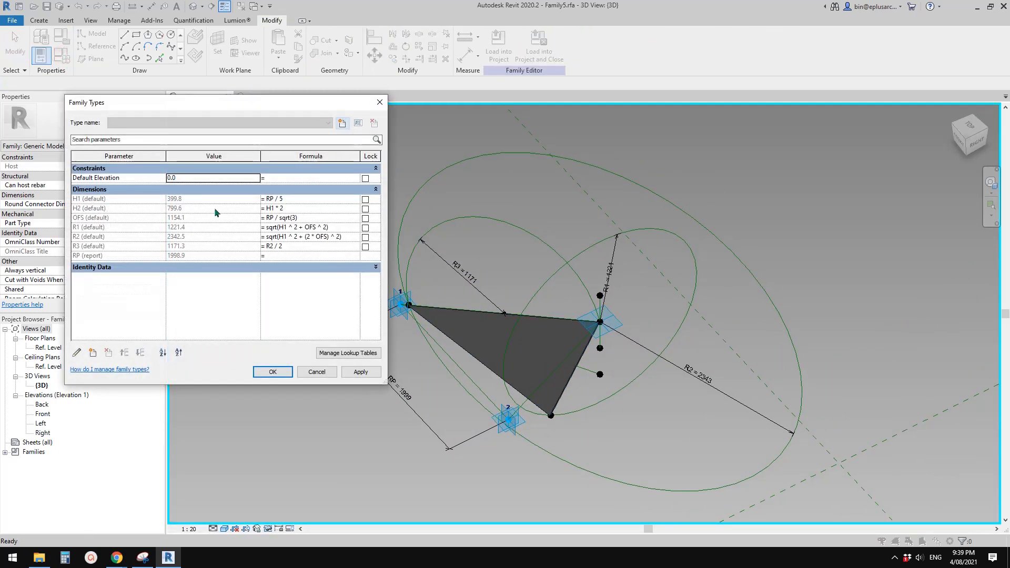
drag(231, 105, 190, 97)
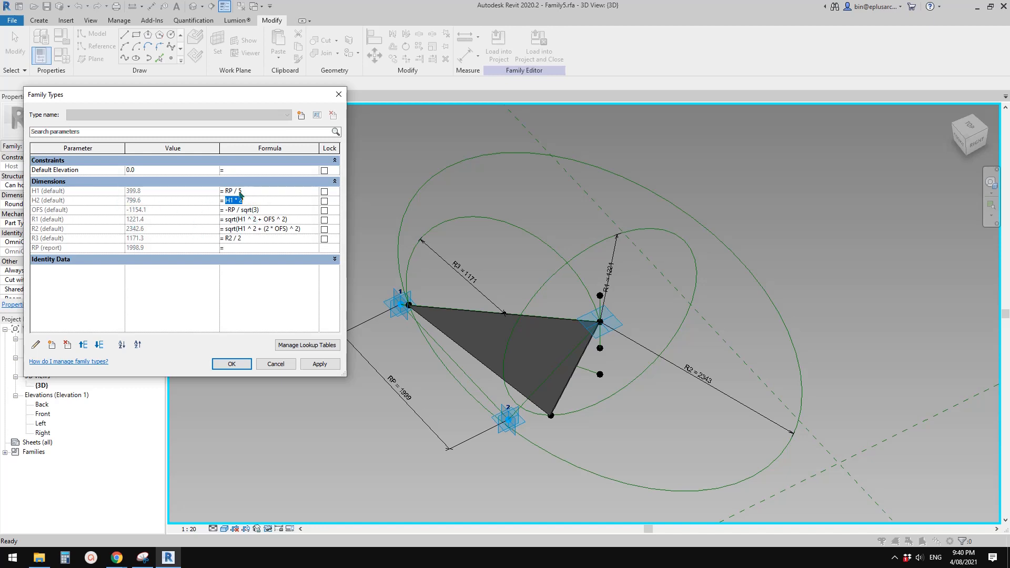
click(320, 364)
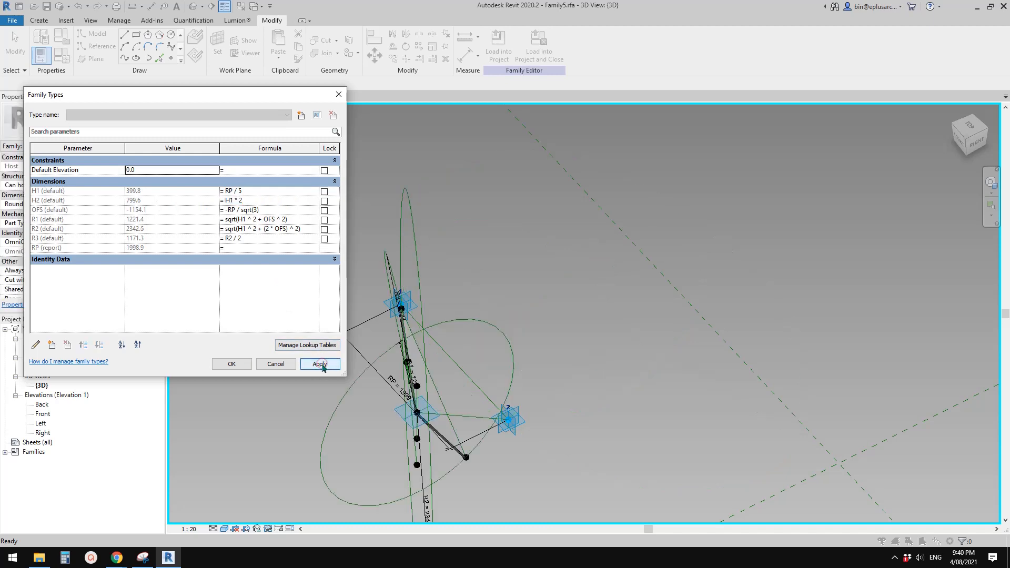
click(232, 365)
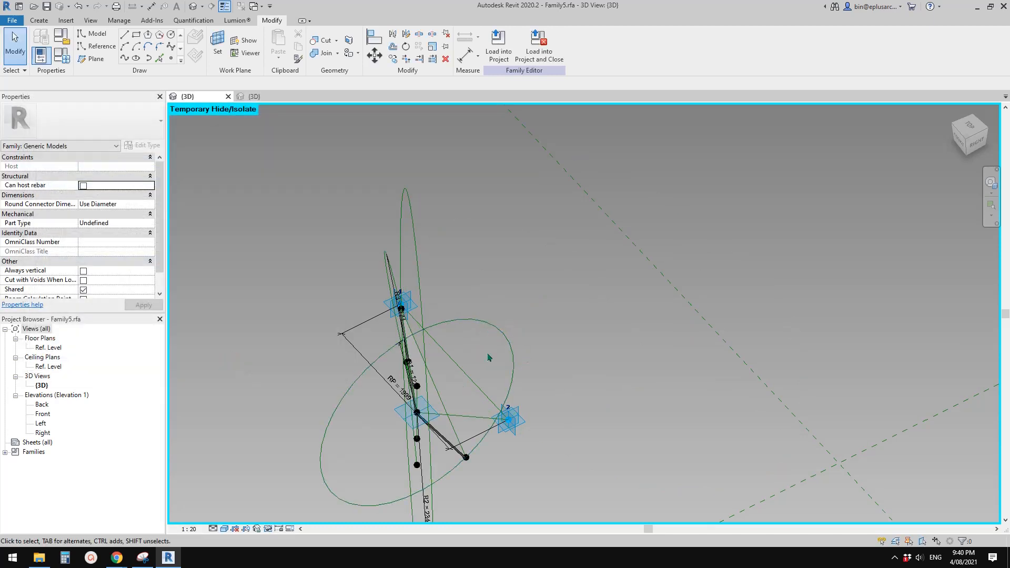
Set the triangular panel form's positive offset to 20 and check which side its thickness lies on.
shift+middle_drag(504, 380, 370, 326)
scroll(370, 326, up, 3)
click(367, 292)
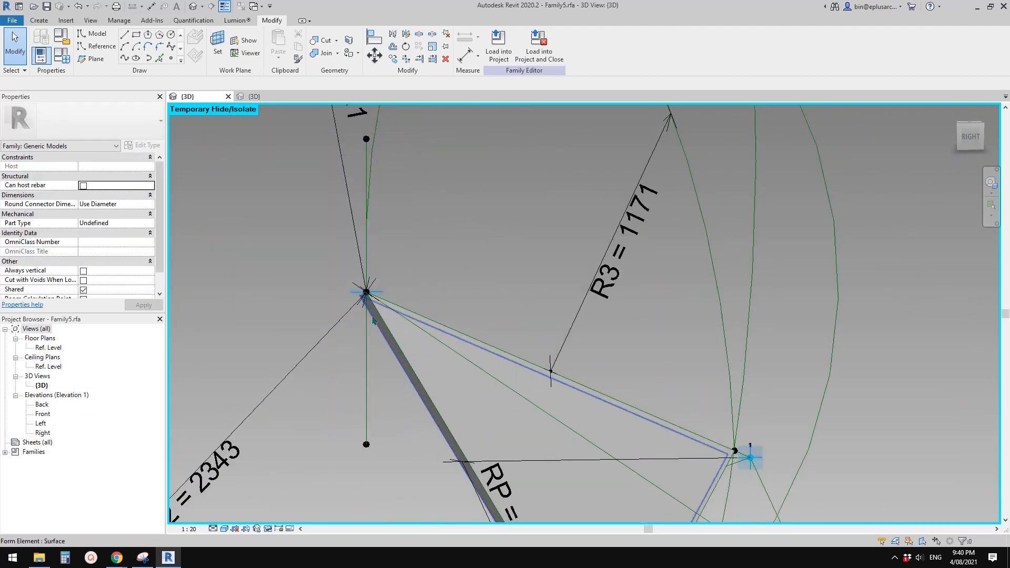
scroll(368, 300, up, 2)
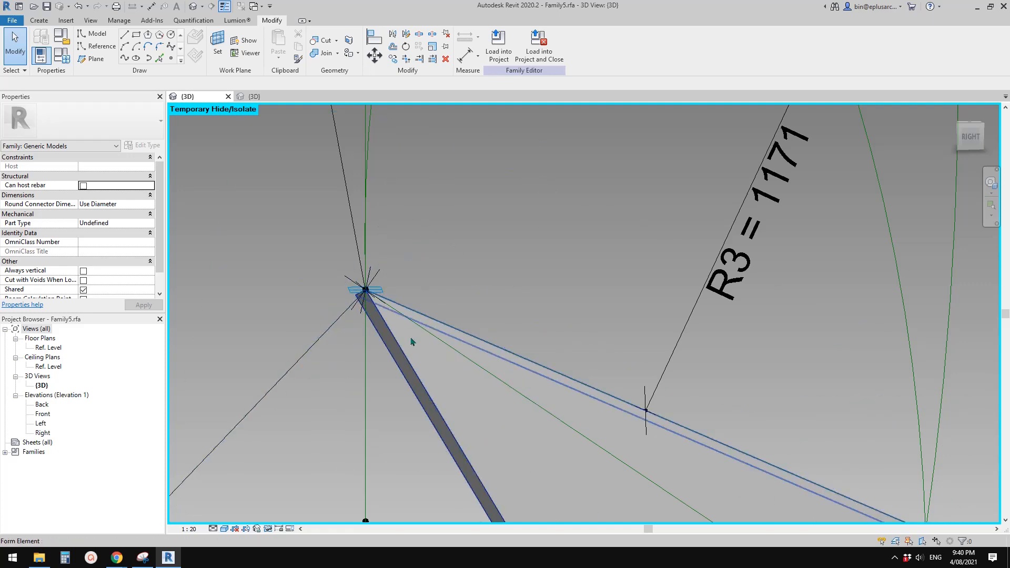
click(411, 338)
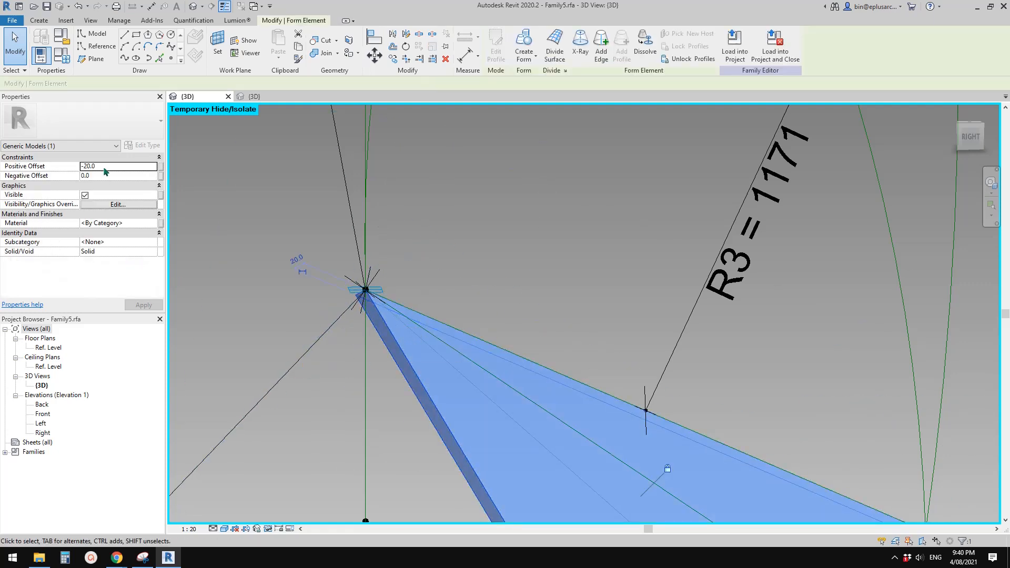
click(107, 168)
text(20)
key(Return)
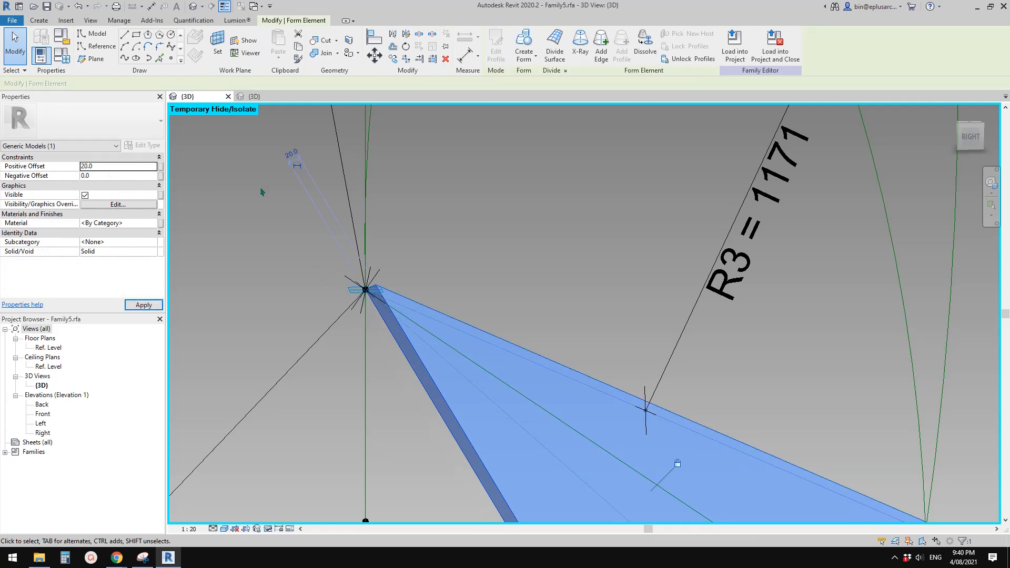
scroll(332, 257, down, 4)
click(332, 257)
shift+middle_drag(331, 252, 327, 266)
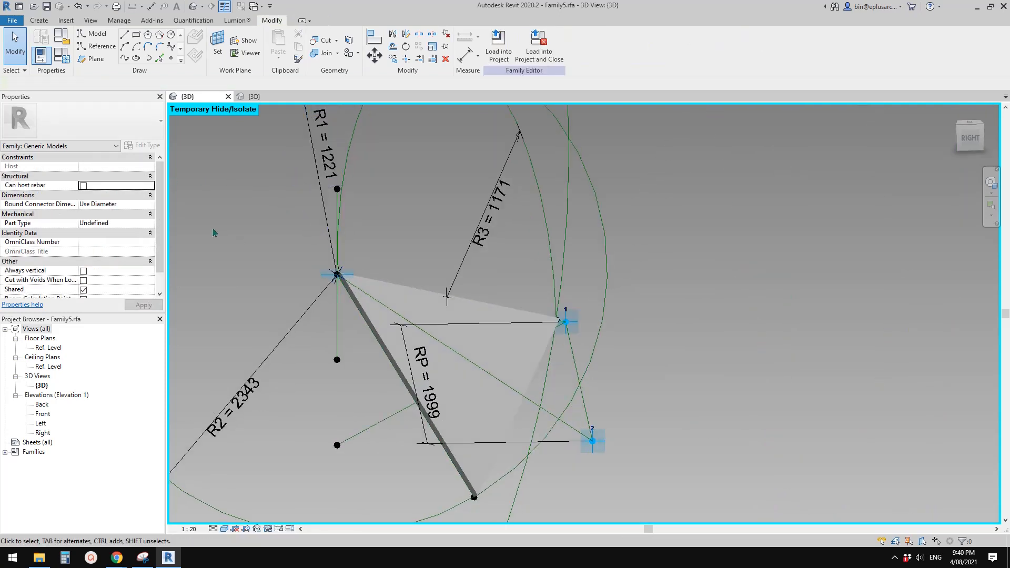
scroll(336, 288, up, 2)
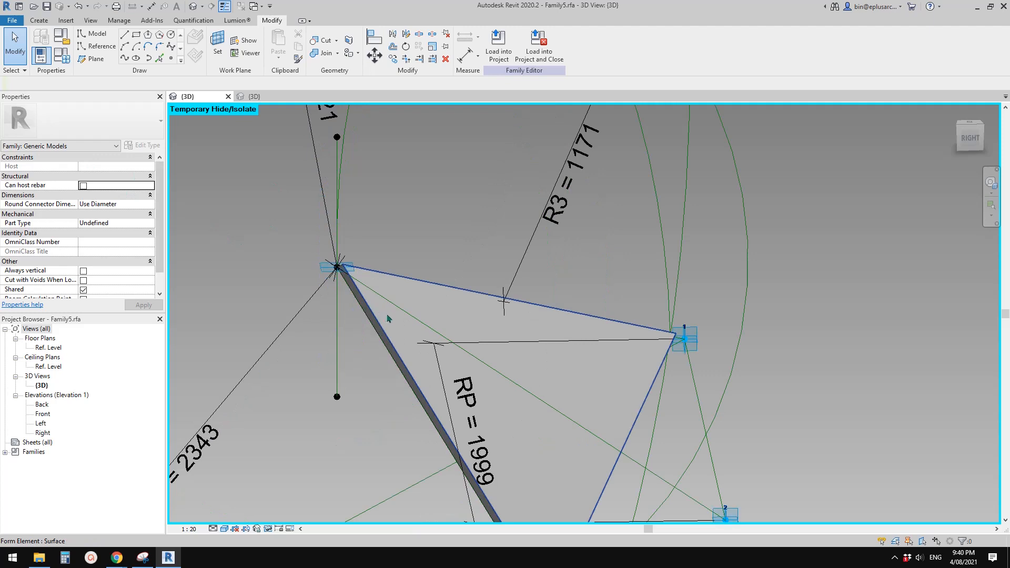
shift+middle_drag(369, 305, 433, 352)
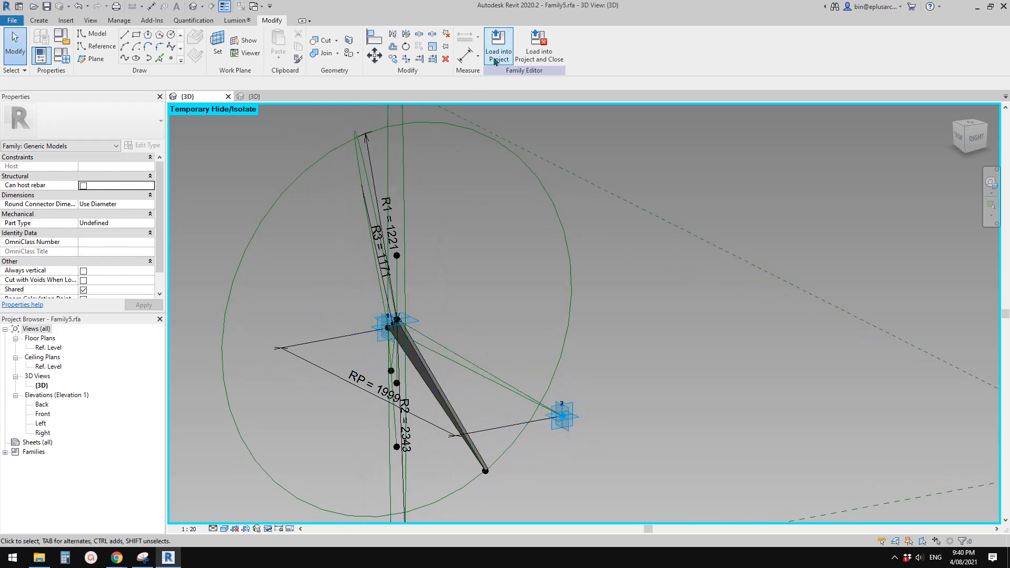
Load the flipped Family5 panel into the curtain panel family and open that family's Level 1 floor plan.
click(494, 62)
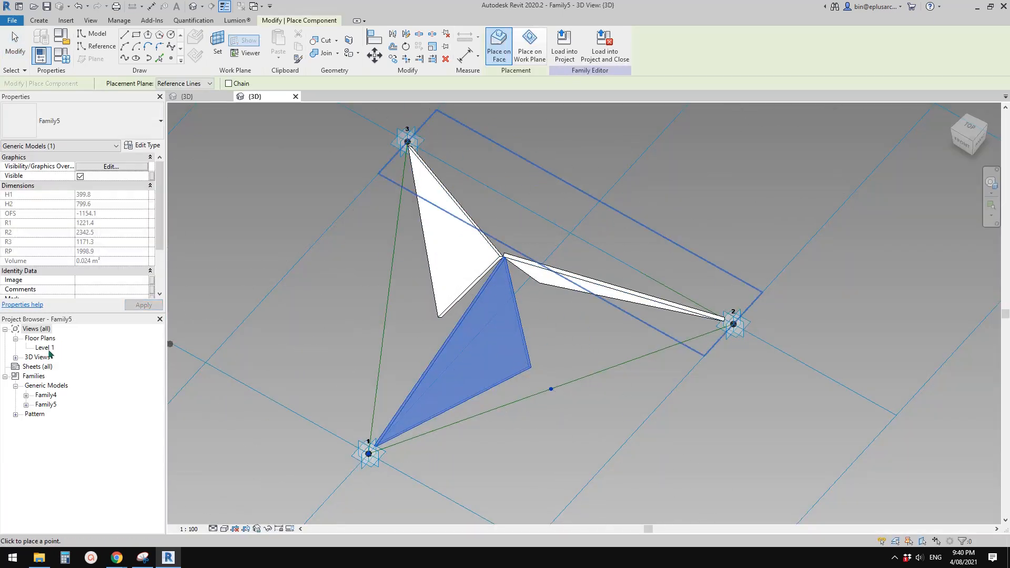
double_click(44, 348)
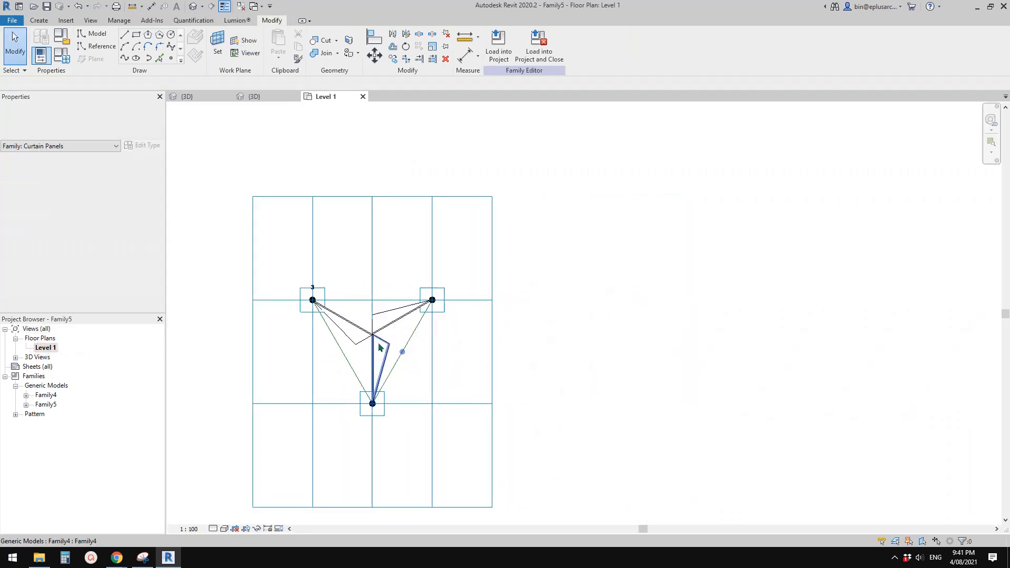
scroll(380, 347, up, 3)
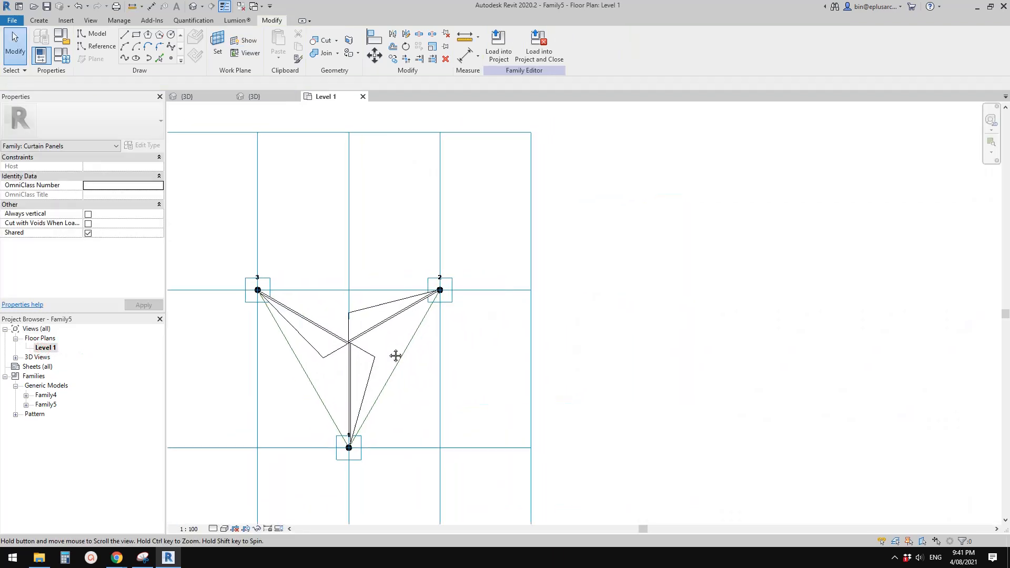
Place a Family5 panel from adaptive point 2 to the midpoint of the reference line between points 1 and 2.
click(41, 21)
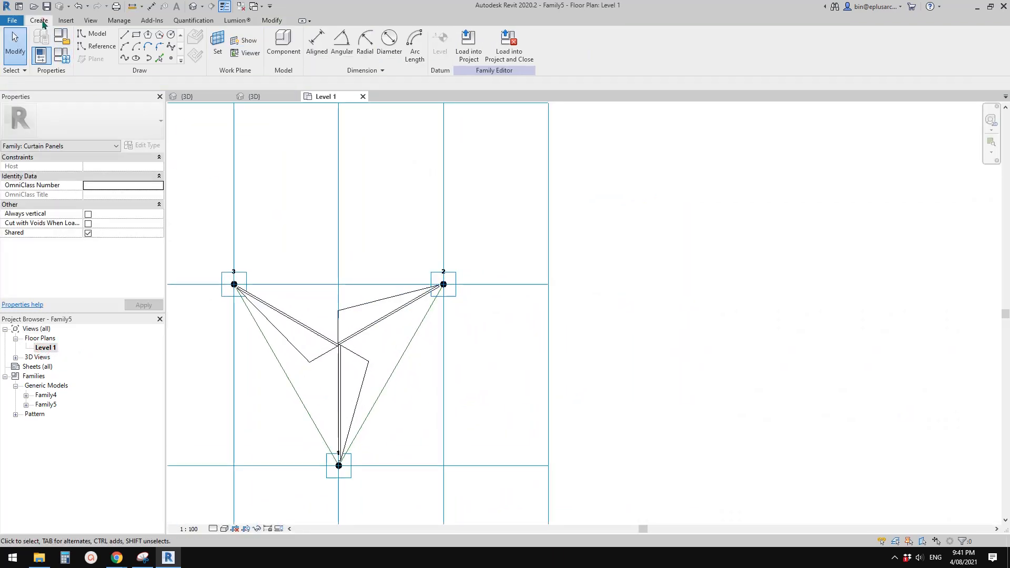
click(283, 41)
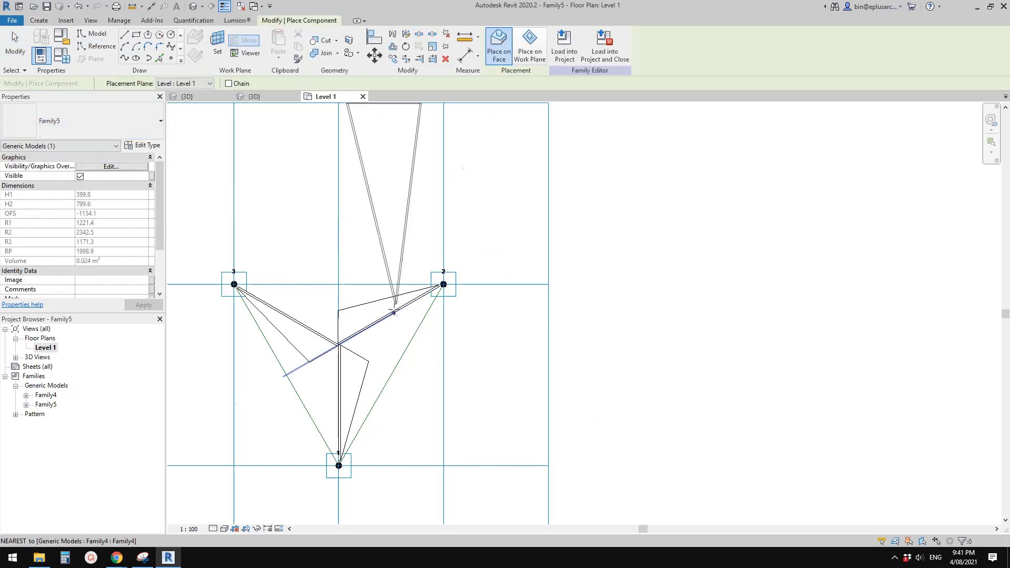
middle_drag(411, 318, 418, 322)
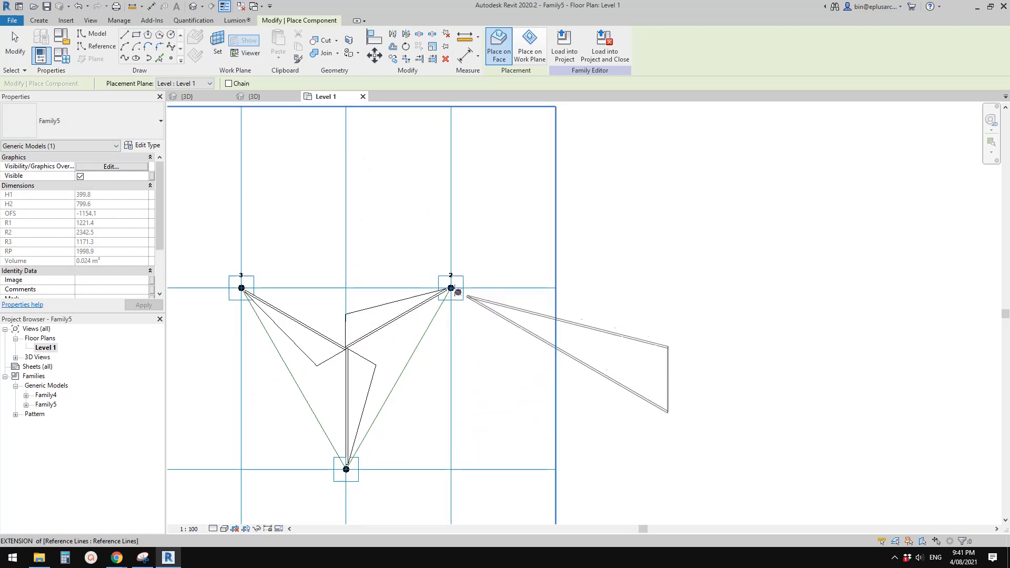
click(399, 377)
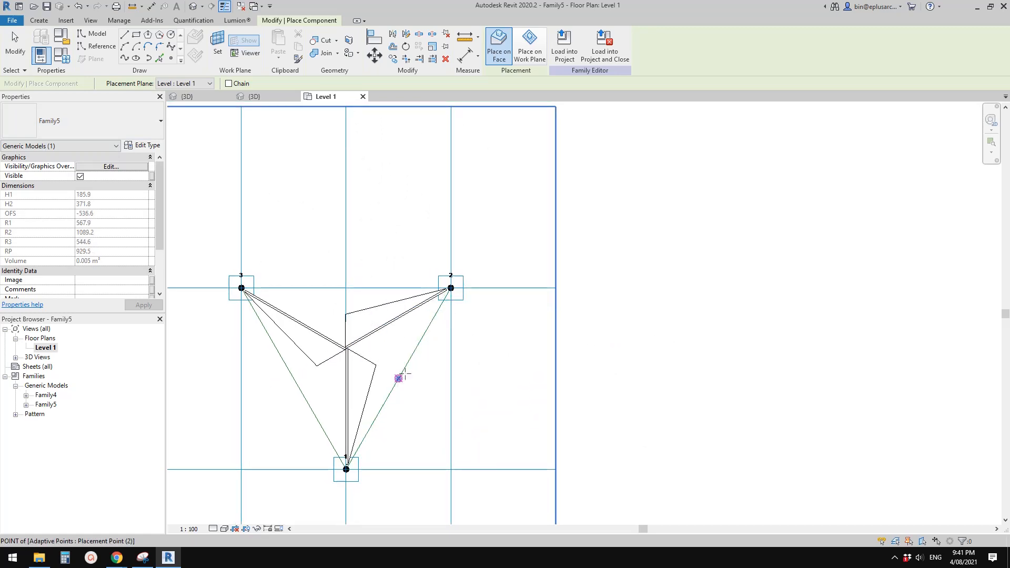
scroll(398, 377, up, 2)
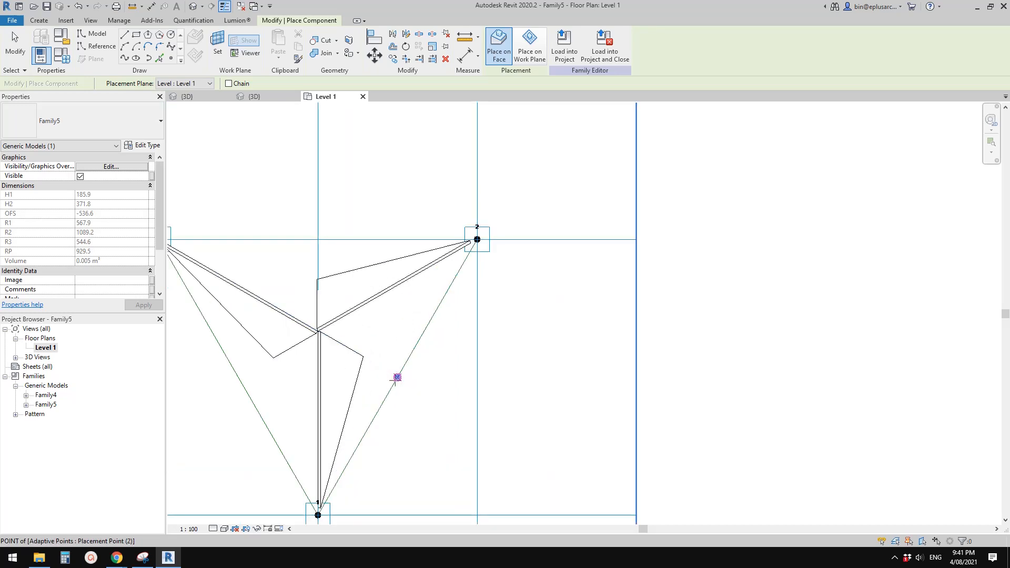
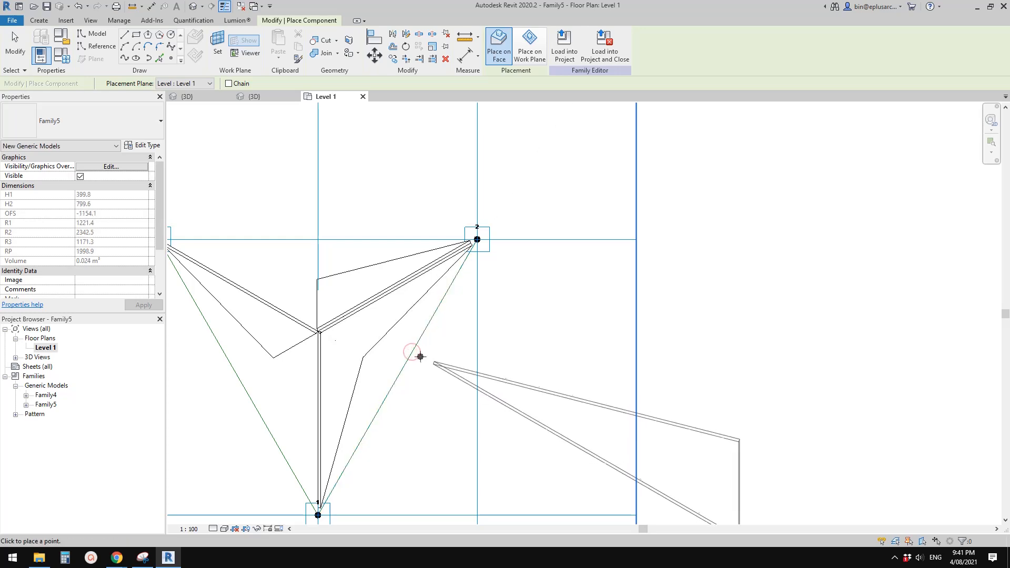
Place two more Family5 panels, at adaptive points 1 and 3, each to the midpoint of its adjoining unused triangle edge.
scroll(418, 357, down, 1)
middle_drag(418, 357, 486, 328)
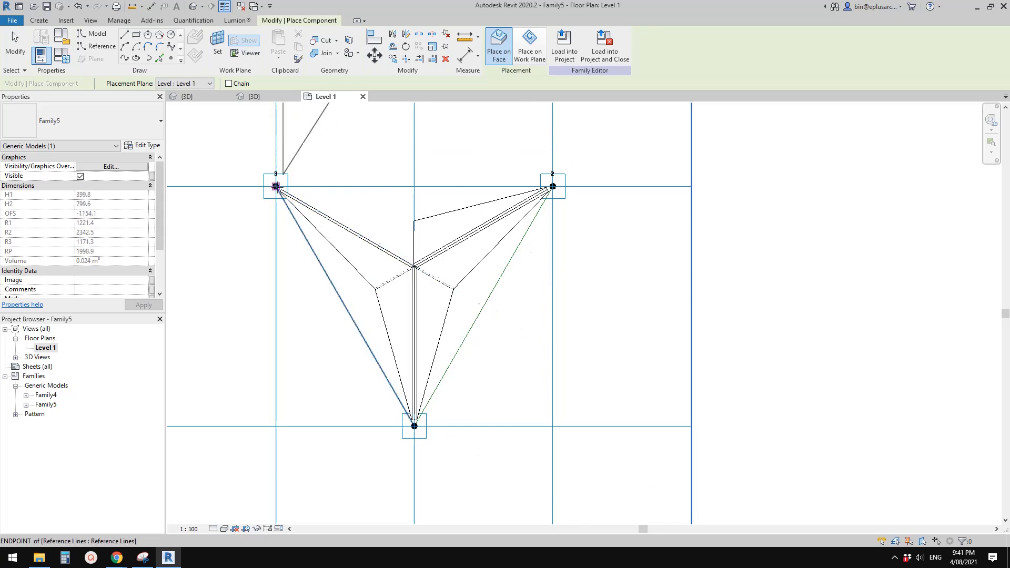
click(374, 182)
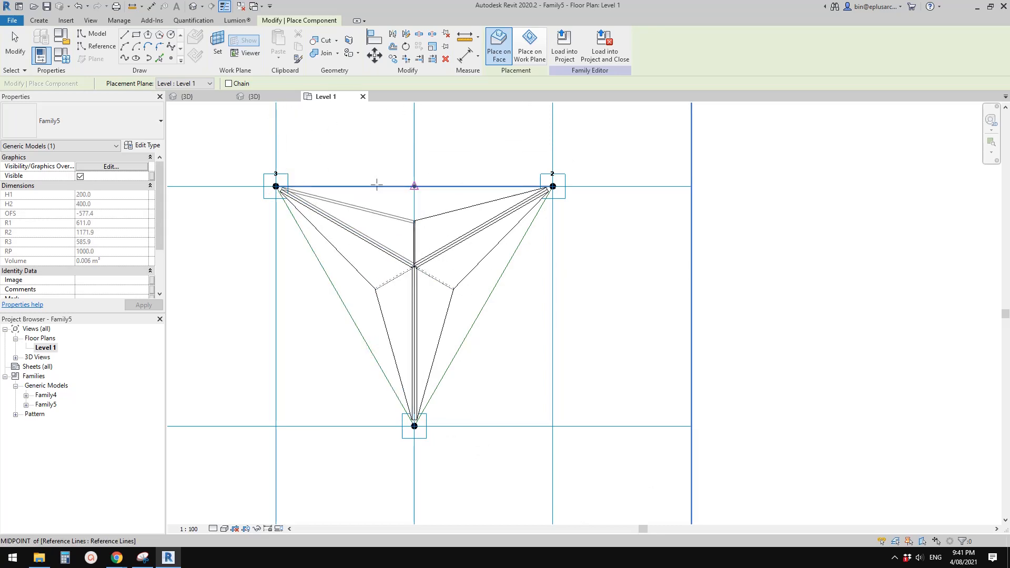
key(Escape)
key(Escape)
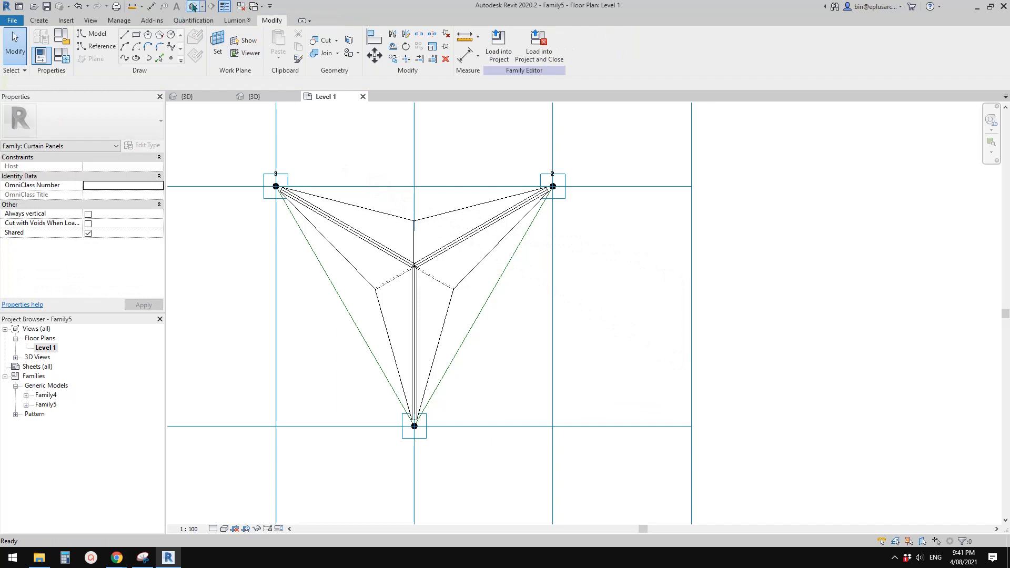
Inspect the six-panel assembly in 3D and review the instance properties shared by all Family5 panels.
click(193, 6)
mouse_move(435, 244)
shift+middle_down()
mouse_move(495, 293)
mouse_move(573, 287)
shift+middle_up()
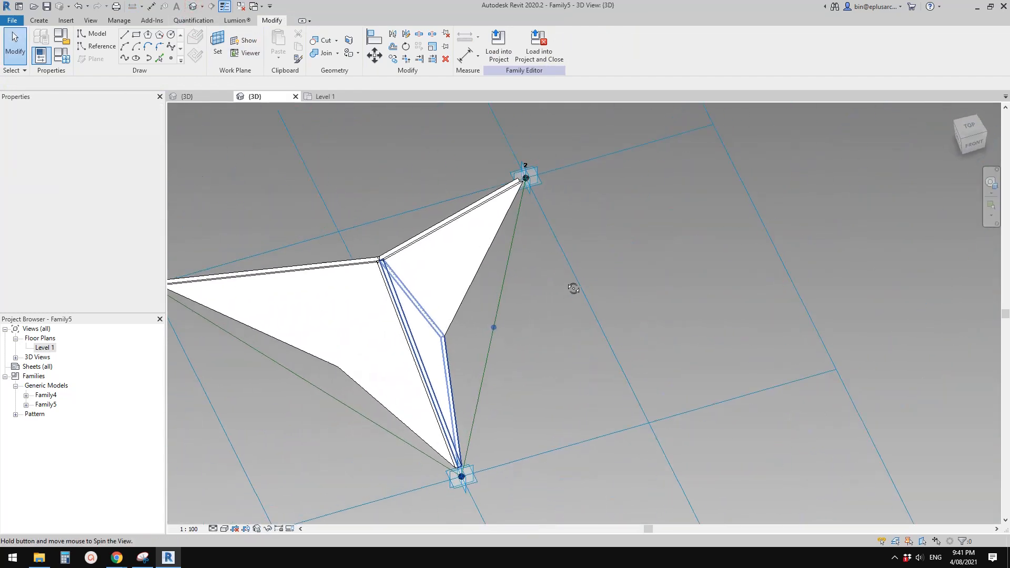
mouse_move(503, 301)
shift+middle_down()
mouse_move(329, 188)
mouse_move(485, 364)
mouse_move(434, 205)
mouse_move(357, 133)
mouse_move(494, 428)
mouse_move(479, 376)
mouse_move(489, 367)
shift+middle_up()
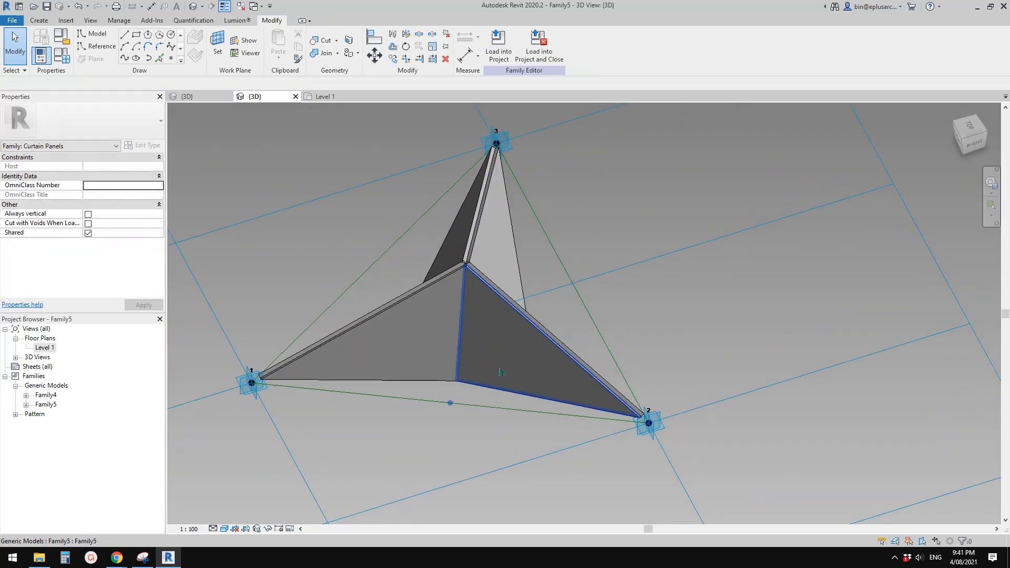
click(495, 365)
key(a)
middle_drag(495, 366, 634, 365)
middle_drag(527, 328, 538, 359)
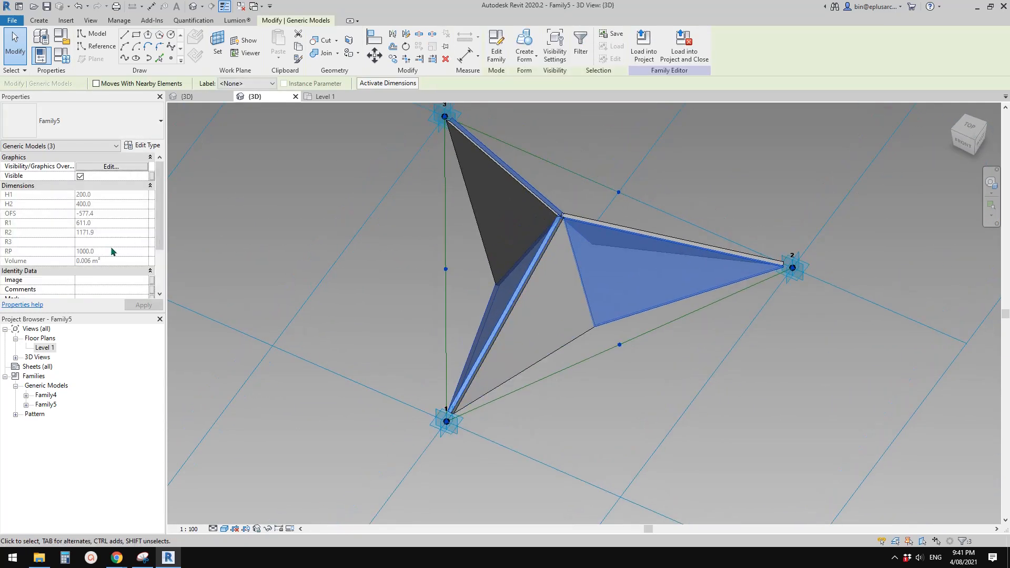
scroll(112, 252, down, 3)
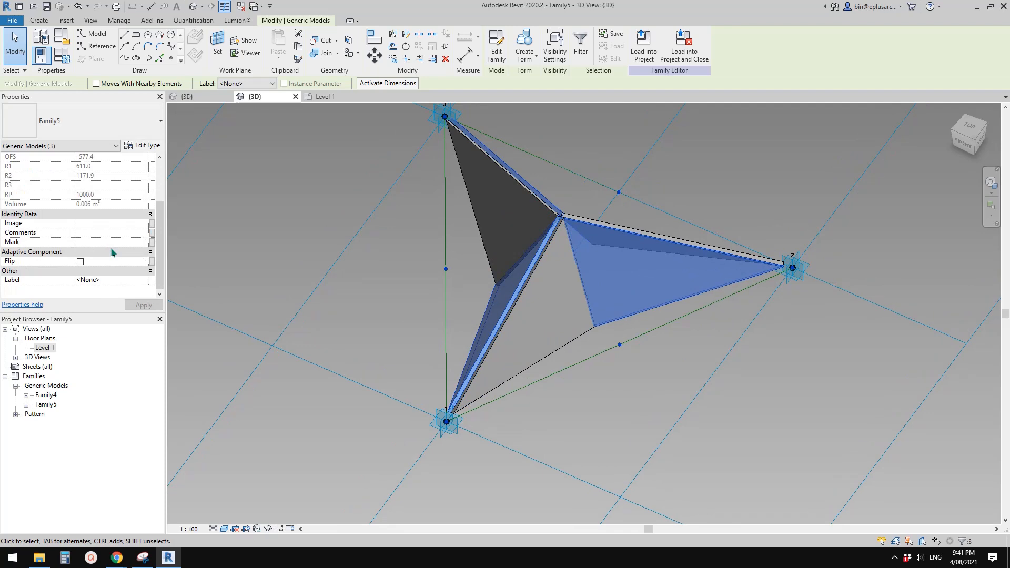
middle_drag(438, 270, 395, 270)
click(395, 271)
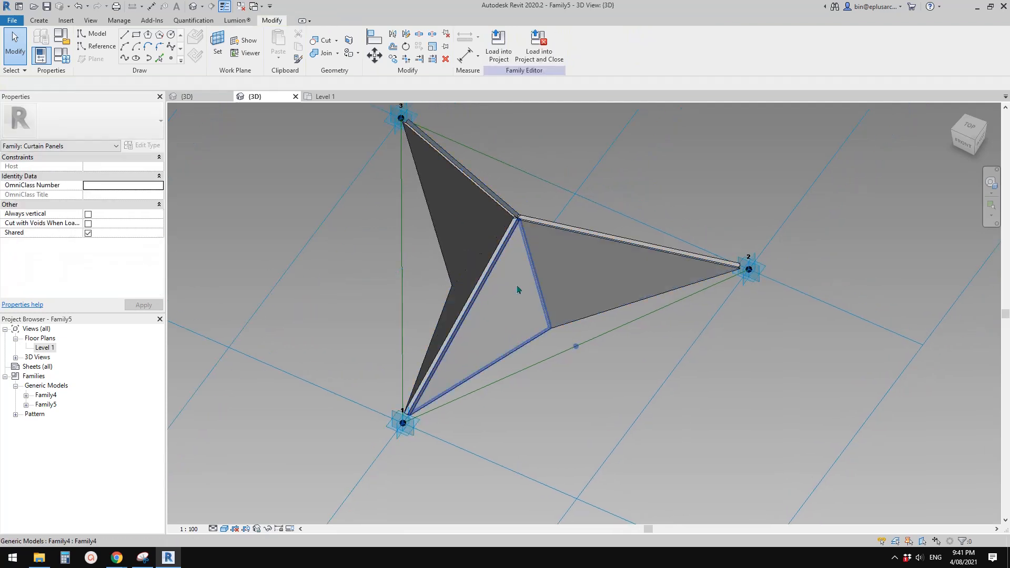
Open the Family4 panel at adaptive point 1 for family editing.
click(516, 289)
mouse_move(490, 280)
middle_down()
mouse_move(461, 291)
mouse_move(478, 289)
middle_up()
scroll(467, 204, up, 1)
middle_drag(467, 204, 400, 211)
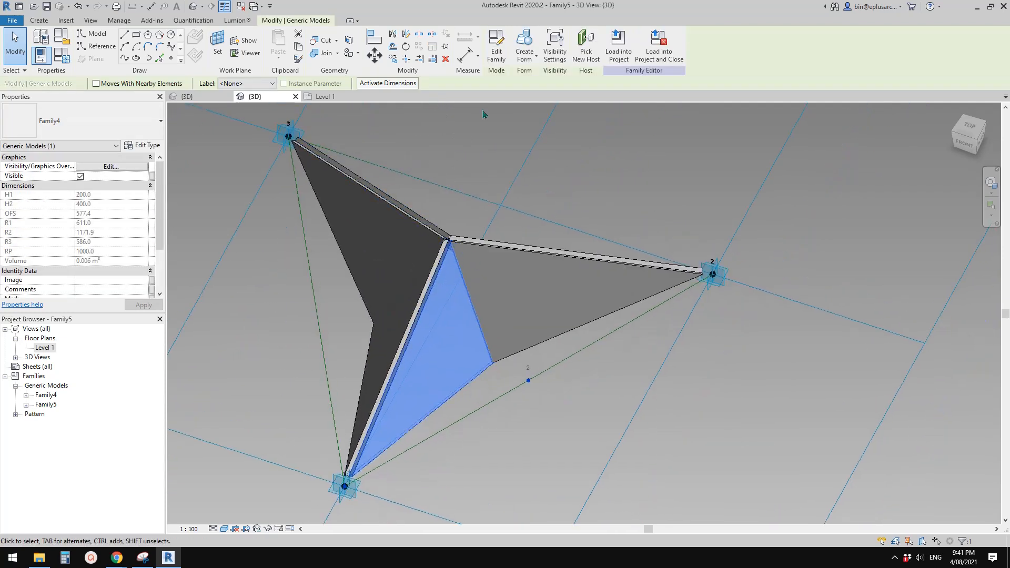
click(493, 62)
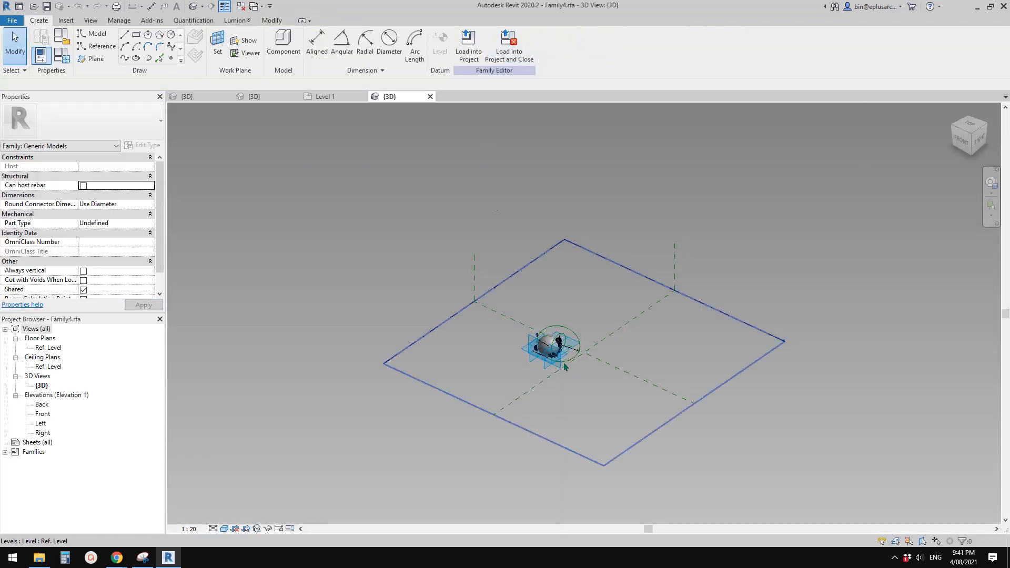
Slide the reference point at the centre of the R1 and R2 arcs along its host curve to a normalized parameter of about 0.64.
scroll(522, 287, up, 5)
scroll(523, 287, up, 5)
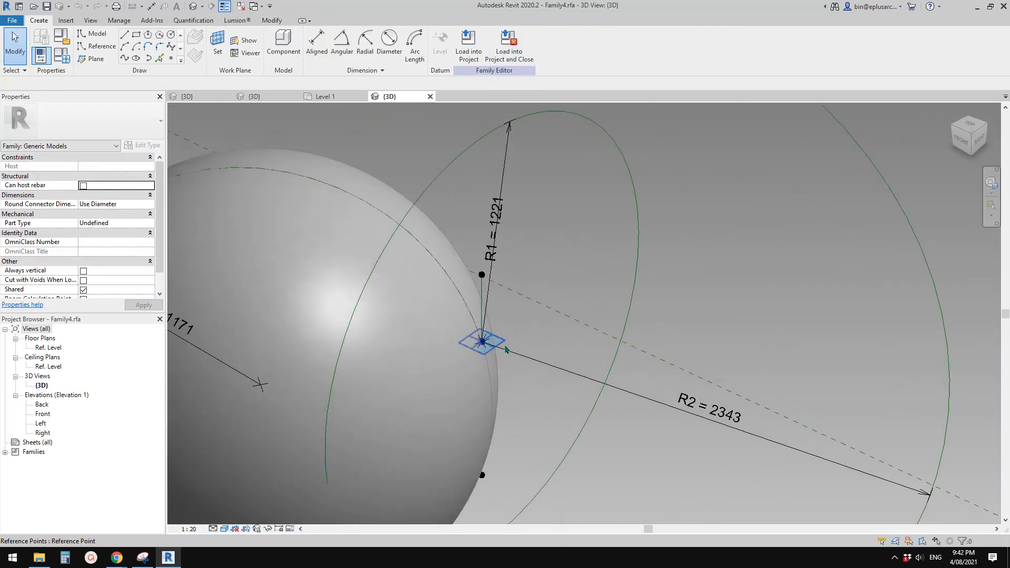
click(503, 346)
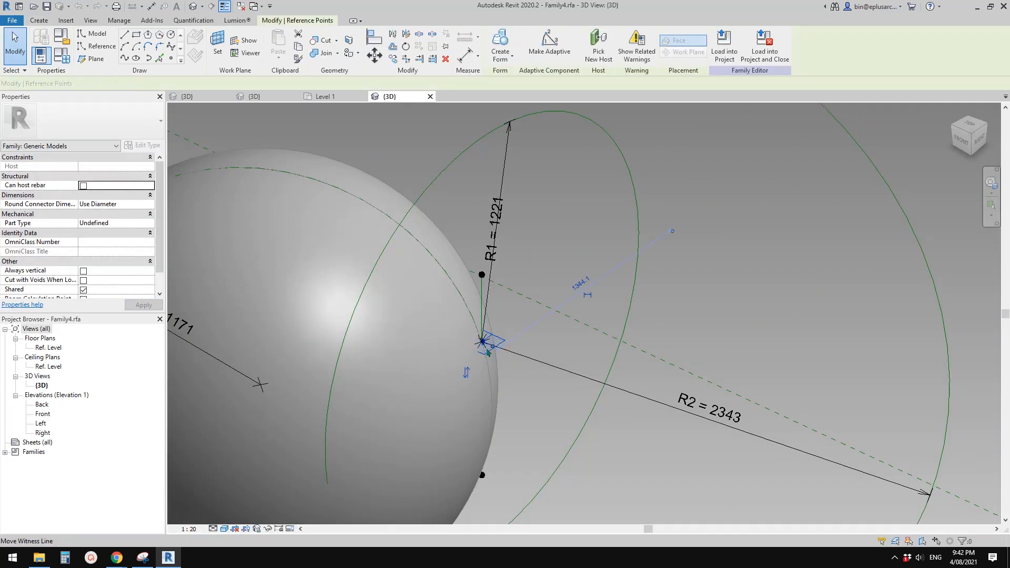
drag(488, 340, 504, 323)
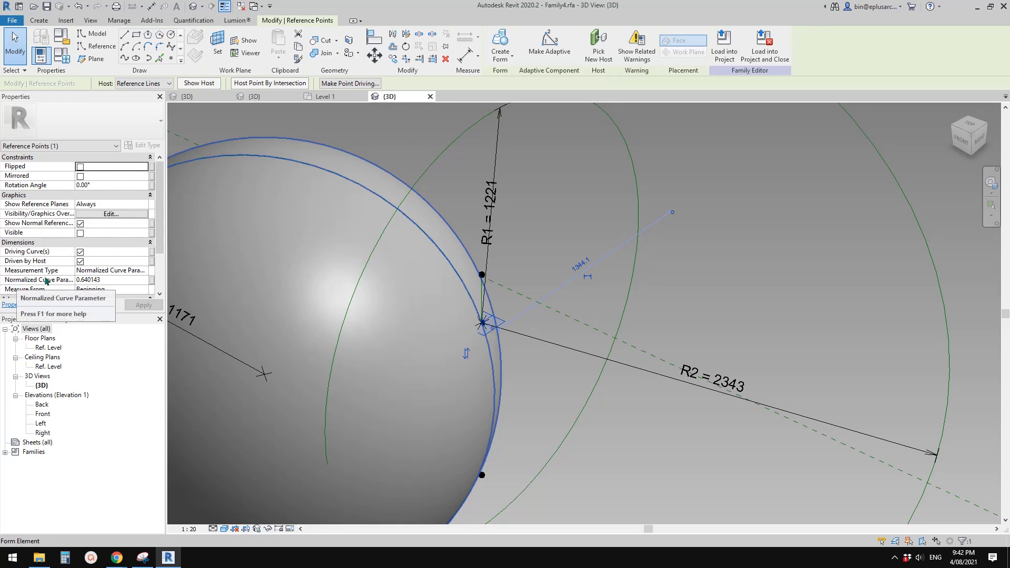
Associate the reference point's Normalized Curve Parameter with a new family parameter named CP.
click(152, 280)
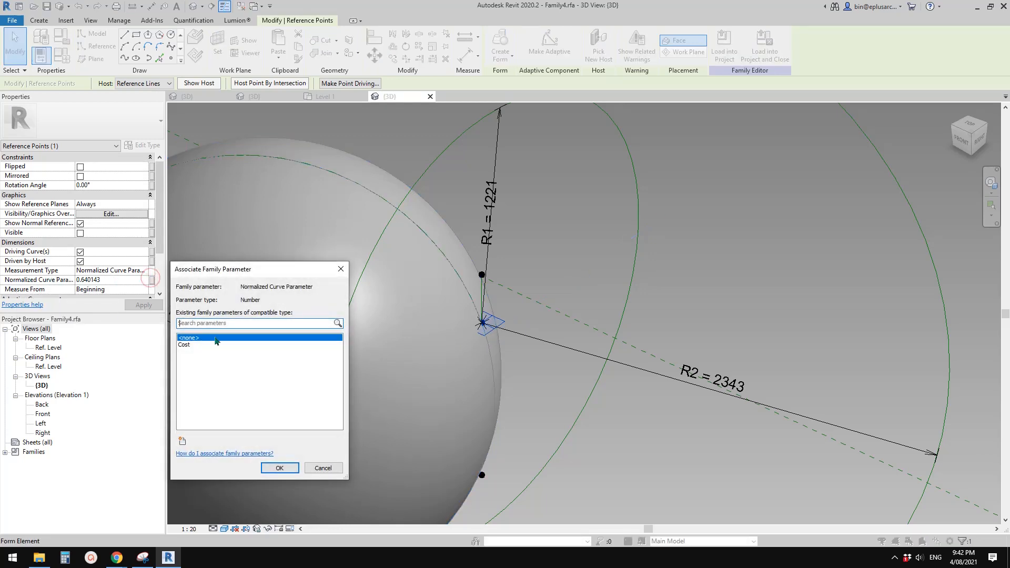
click(182, 440)
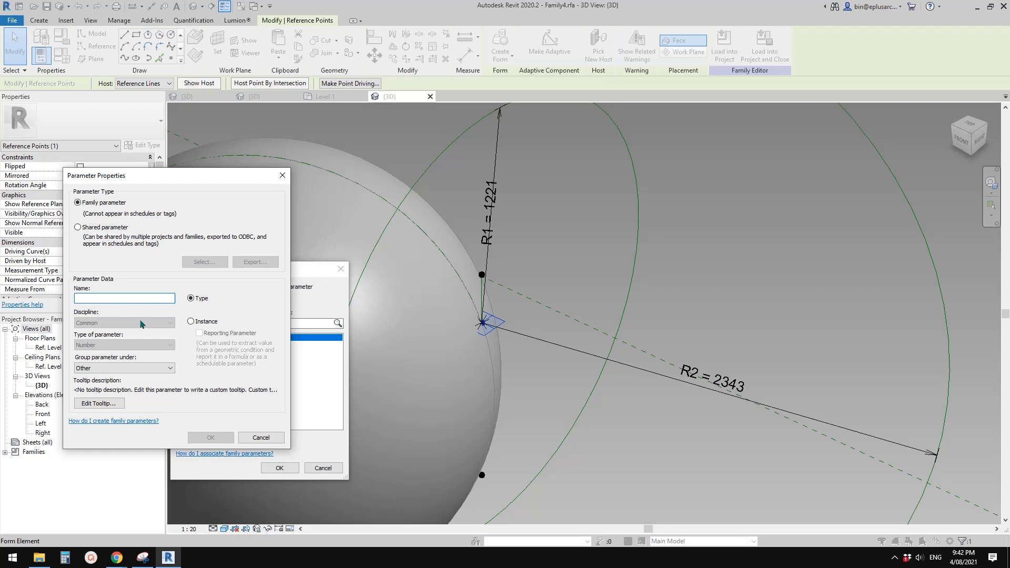
text(XX)
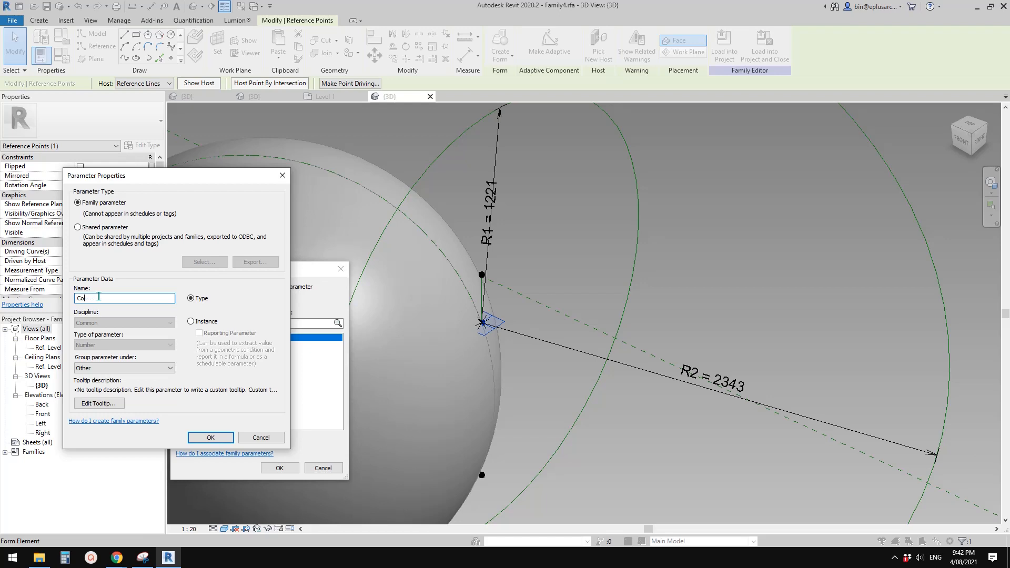
text(cp)
key(BackSpace)
key(BackSpace)
text(CP)
click(210, 438)
click(279, 468)
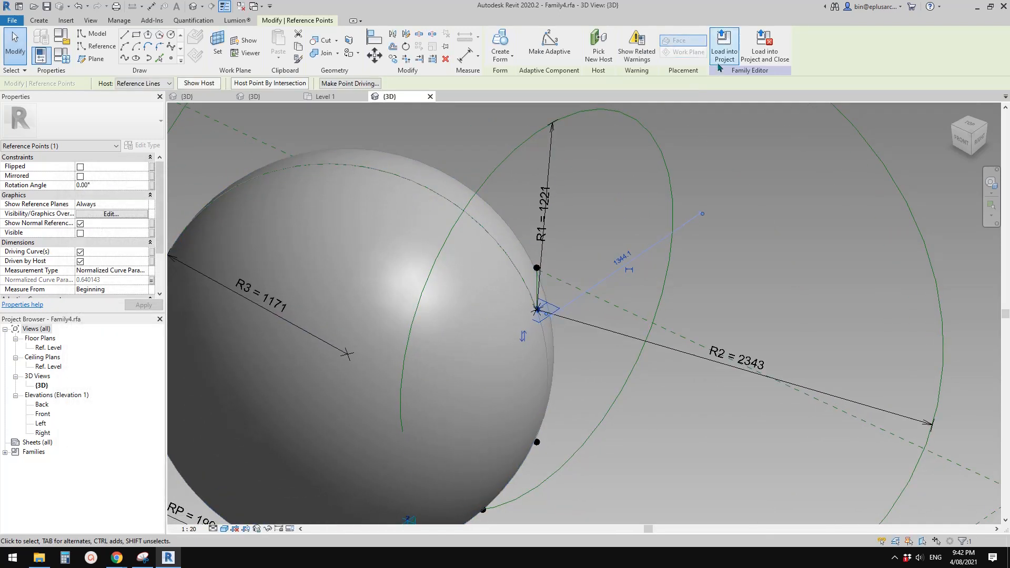
Try to load the edited Family4 into the unsaved Family5 curtain panel family.
click(724, 48)
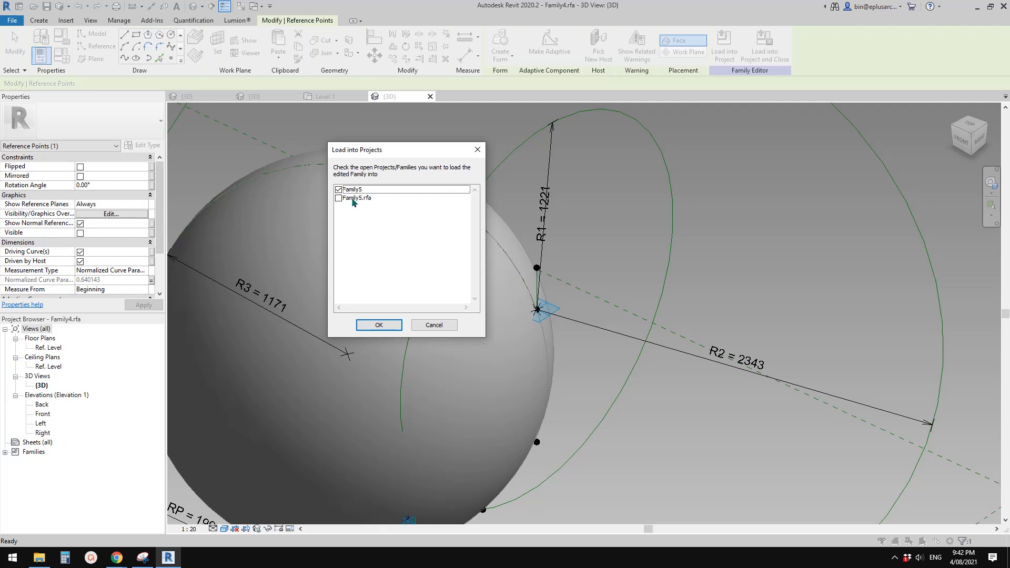
click(379, 325)
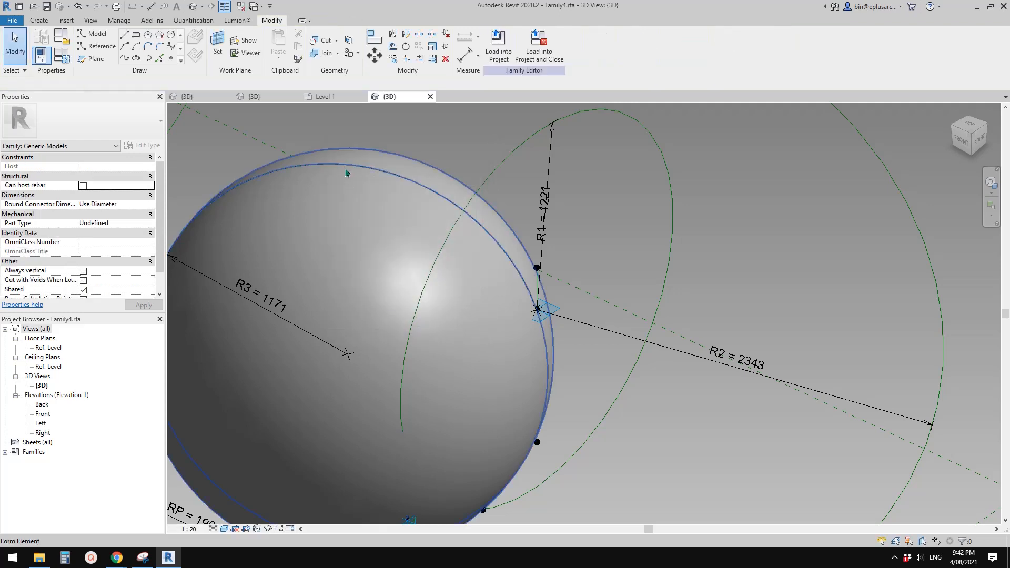
Save the curtain panel family under the new file name Family6 in the Preliminary folder.
click(319, 96)
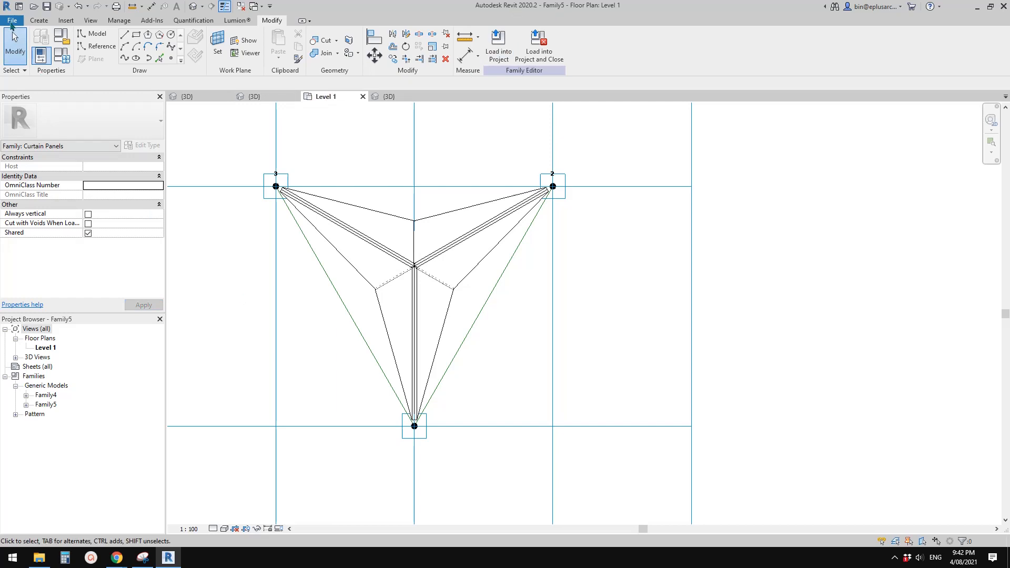
click(12, 22)
mouse_move(53, 147)
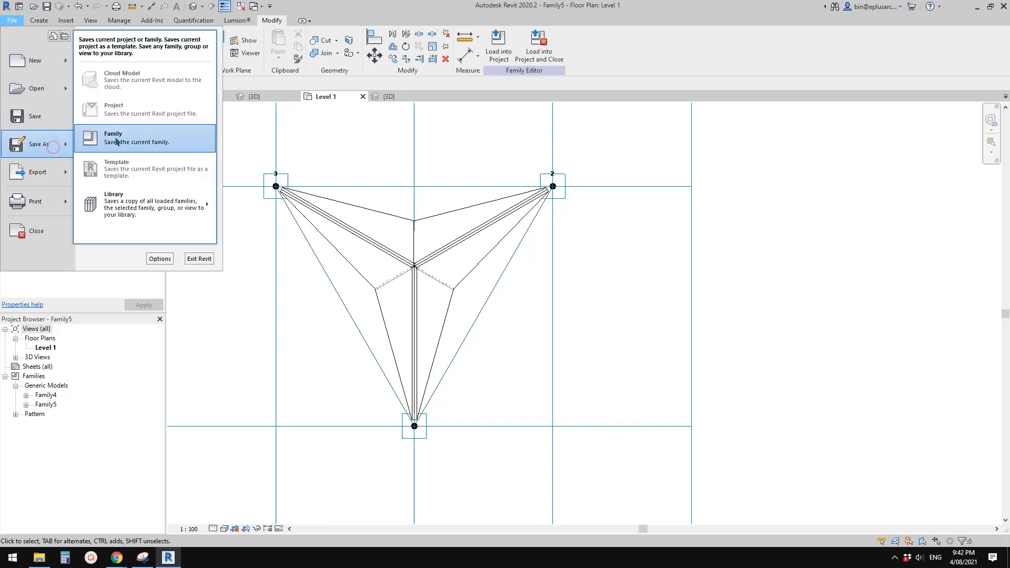
click(120, 139)
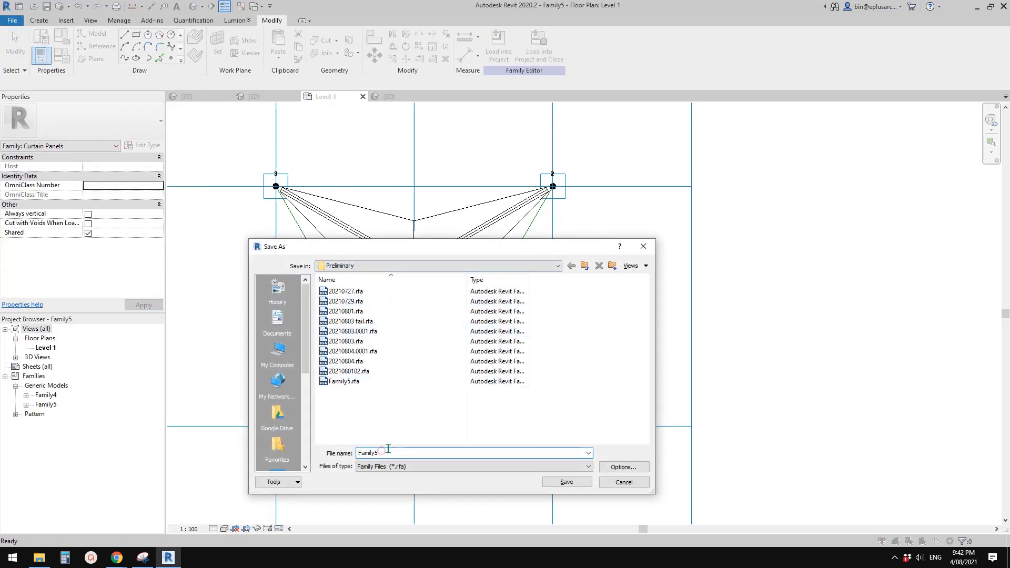
key(BackSpace)
text(6)
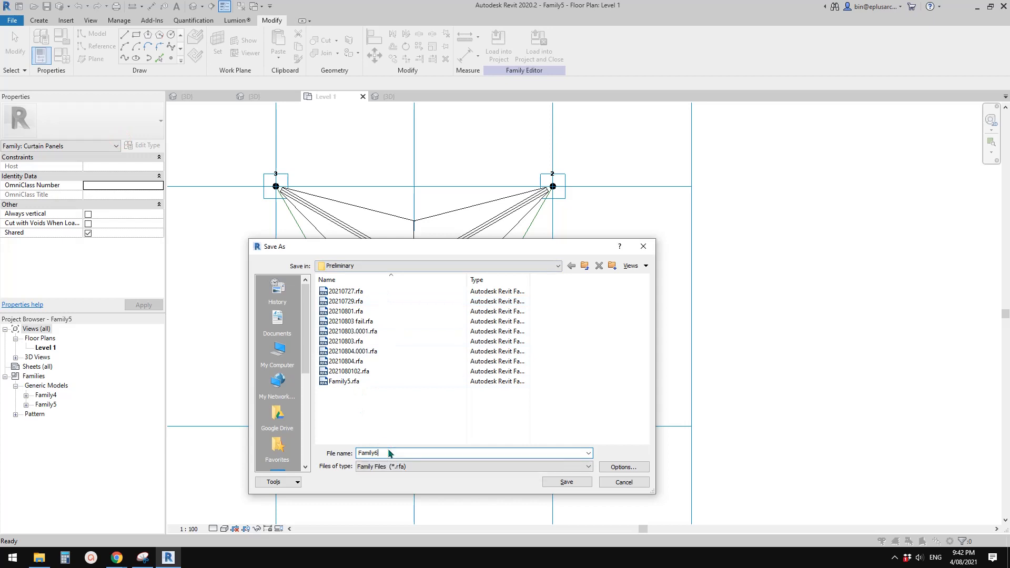
click(570, 483)
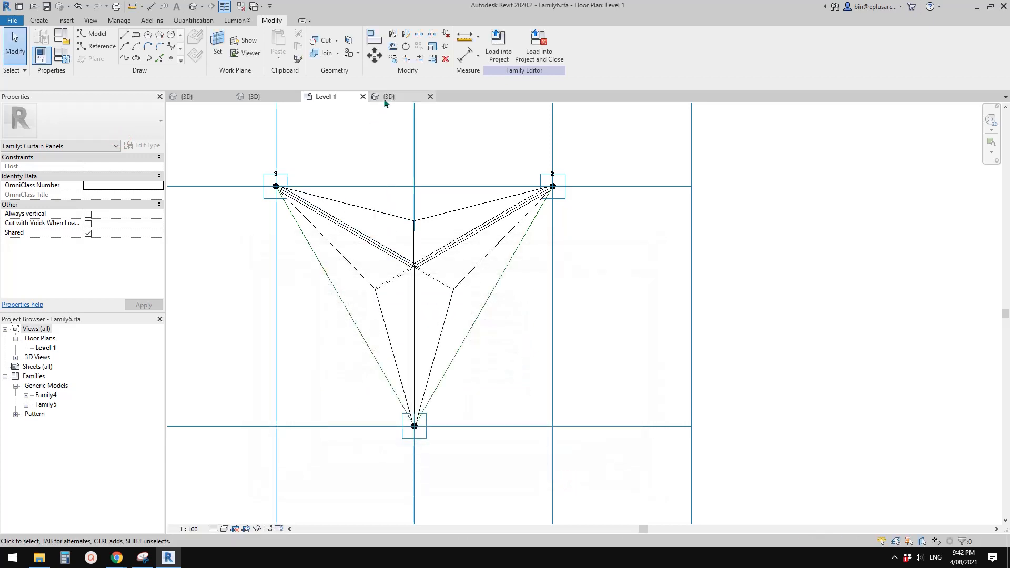
Load the edited Family4 into Family6 only, overwriting the existing version.
click(387, 99)
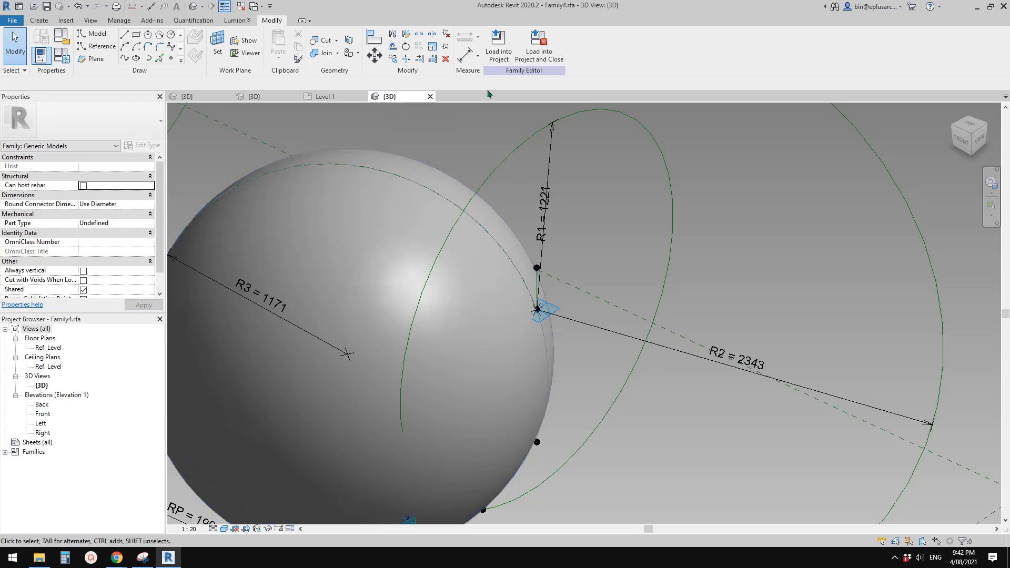
click(498, 43)
click(339, 199)
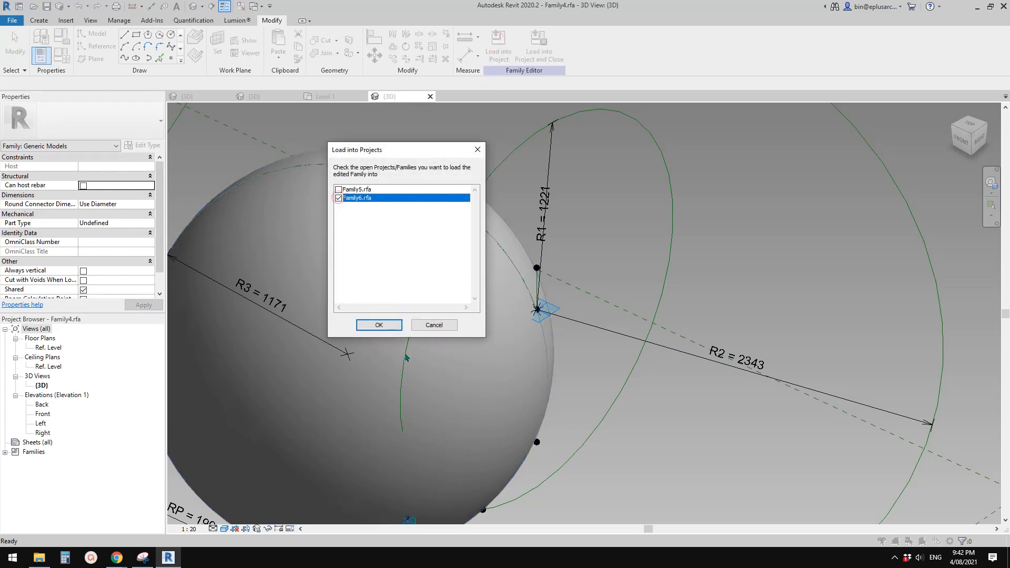
click(379, 324)
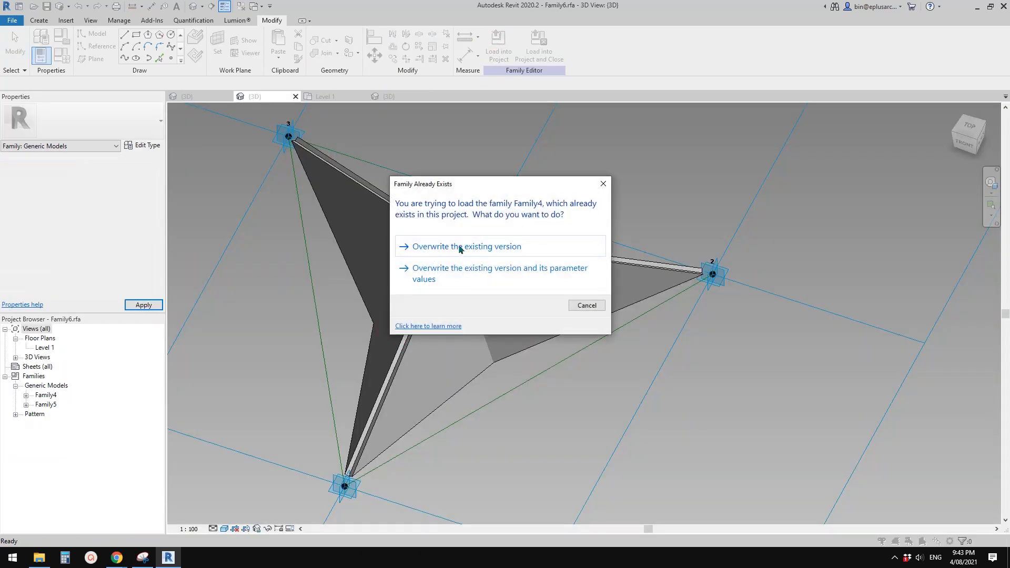
click(459, 248)
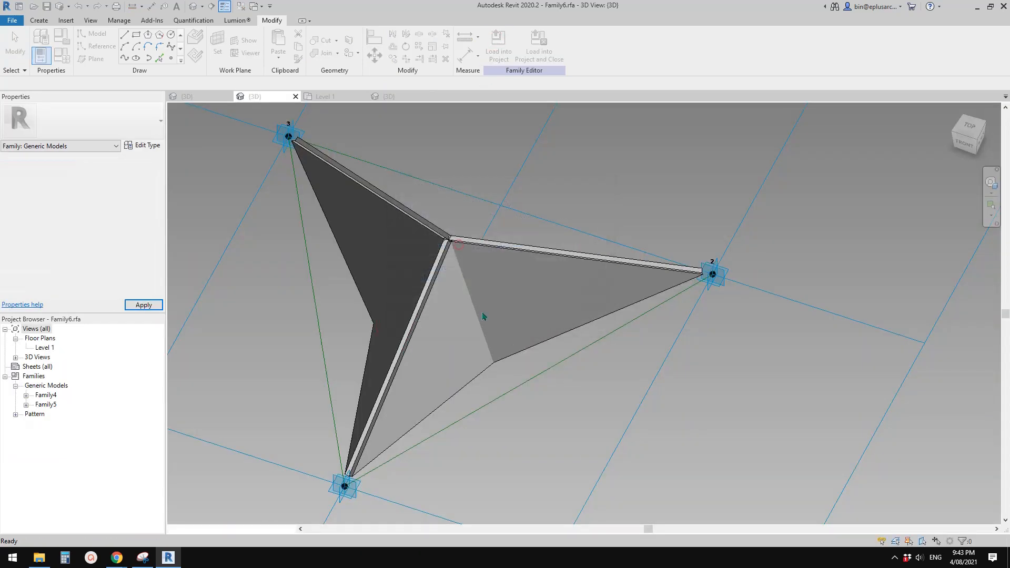
Open Family5 for editing and associate its central reference point's Normalized Curve Parameter with a new instance parameter named CP.
click(510, 318)
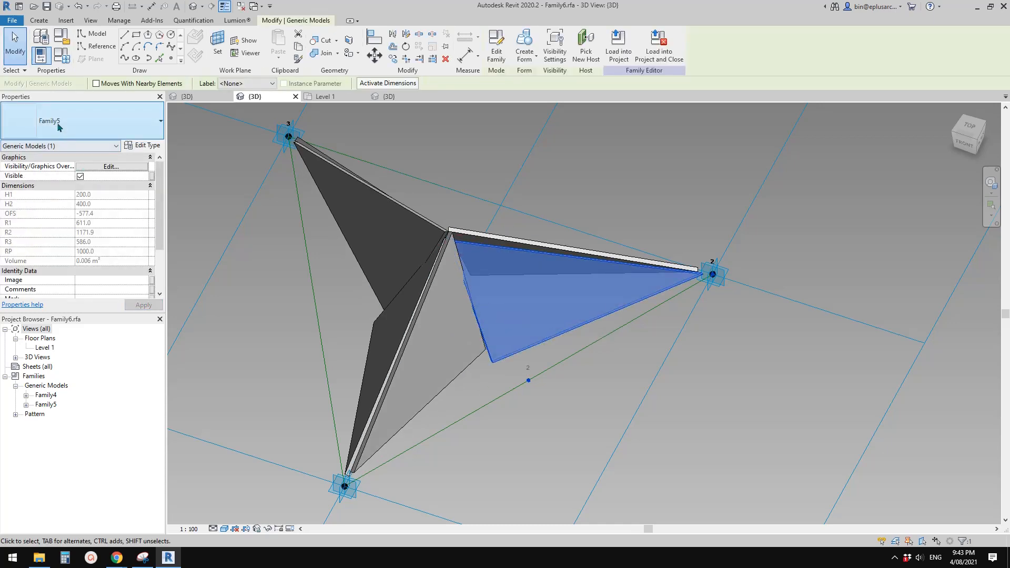
click(496, 47)
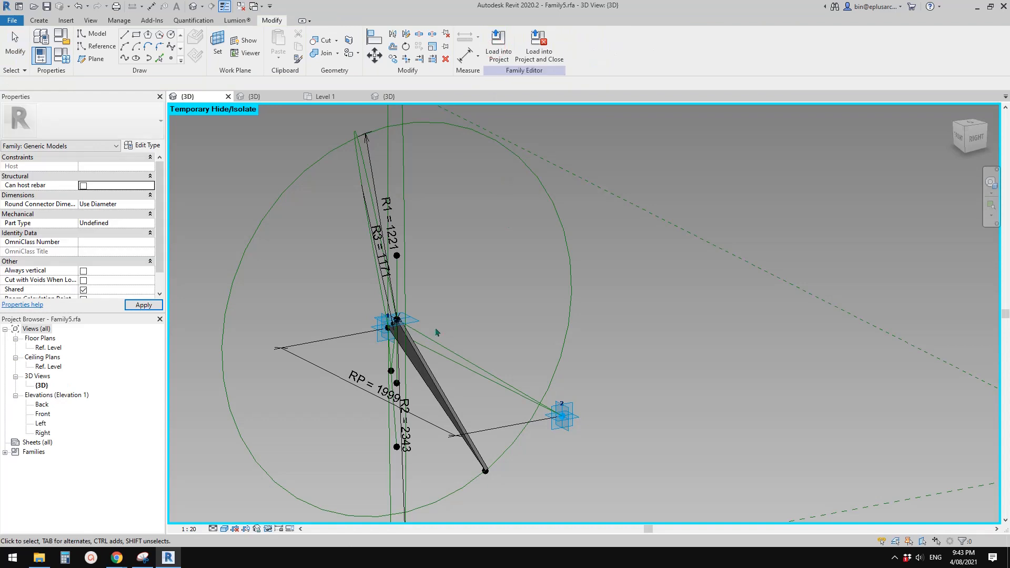
click(415, 320)
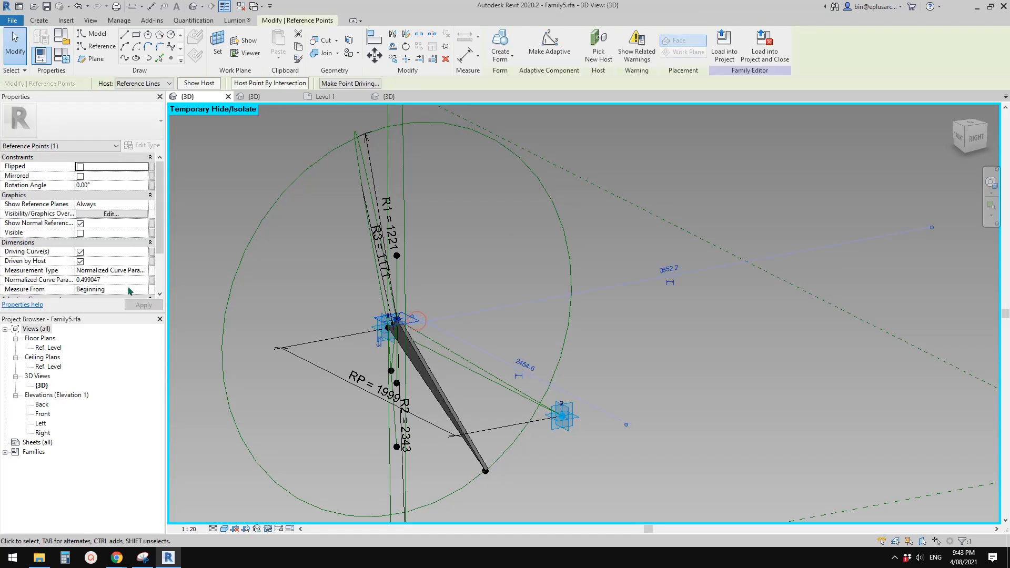
click(152, 280)
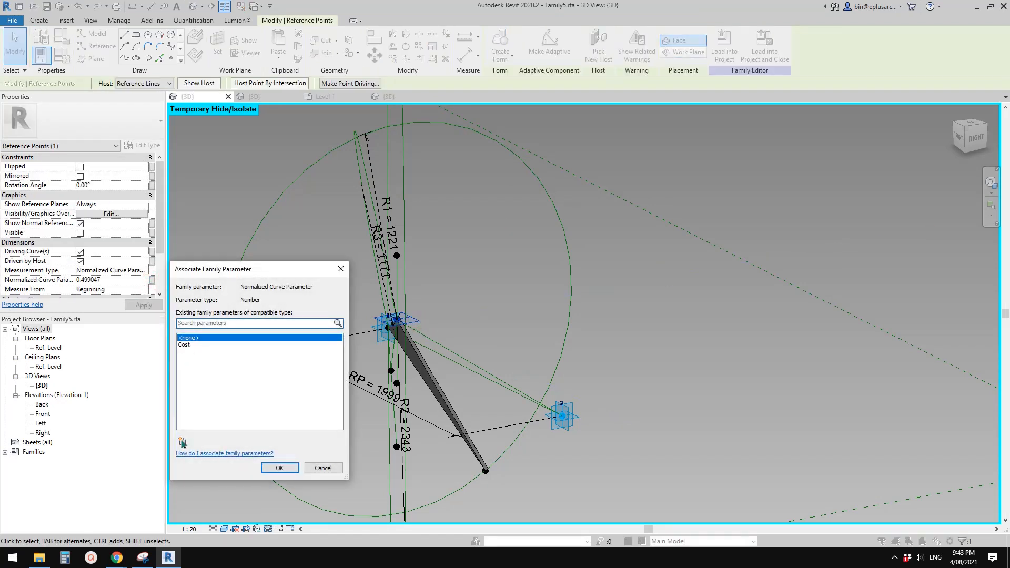
click(182, 440)
text(CP)
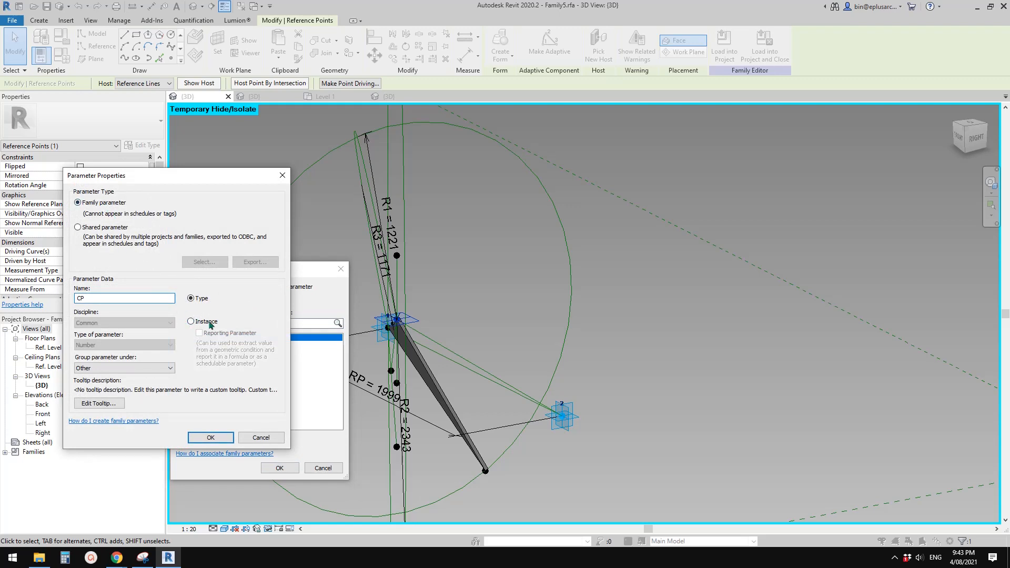
click(223, 436)
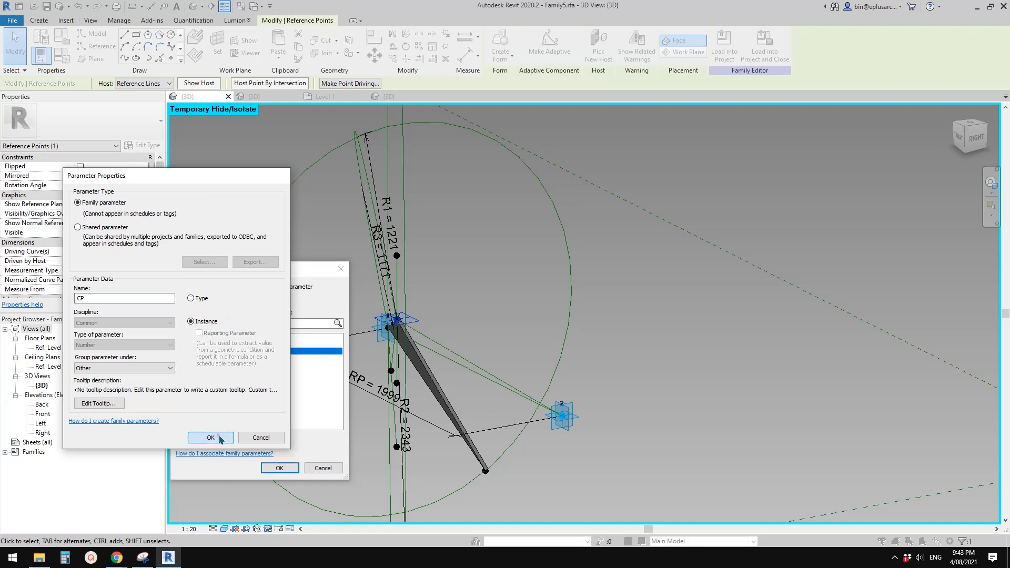
click(290, 472)
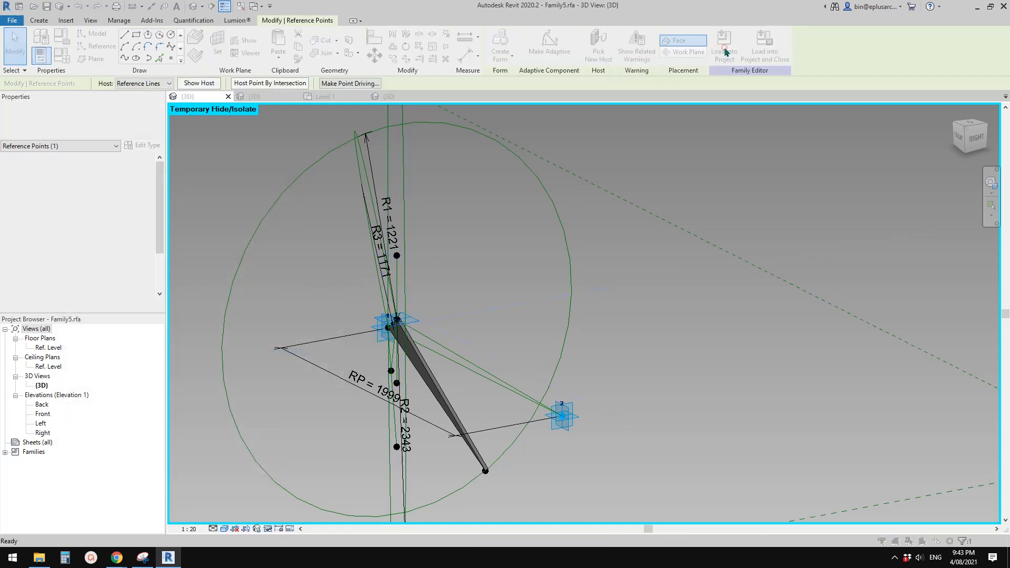
Load the edited Family5 into Family6, overwriting the existing version.
click(725, 51)
click(383, 324)
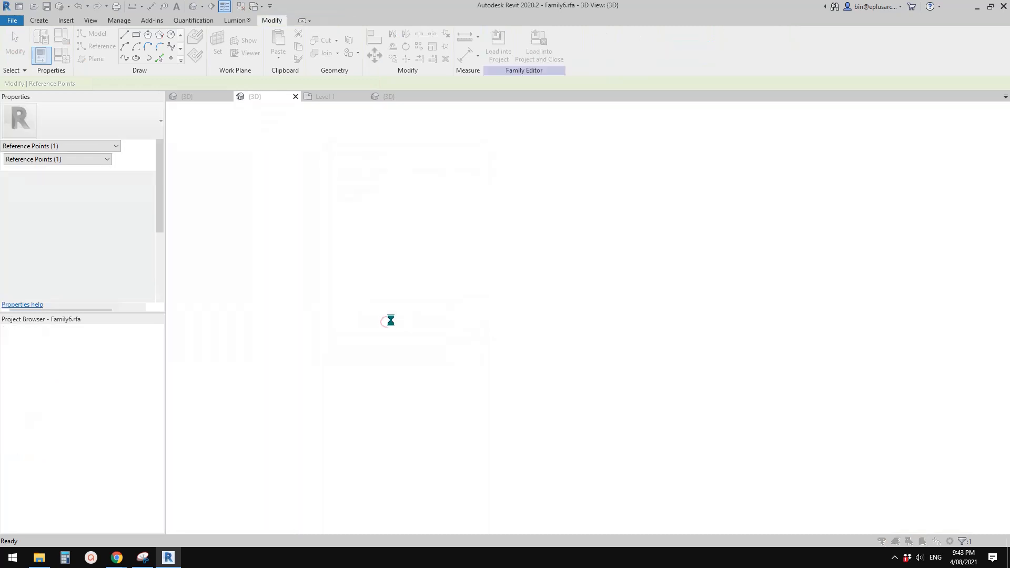
click(442, 251)
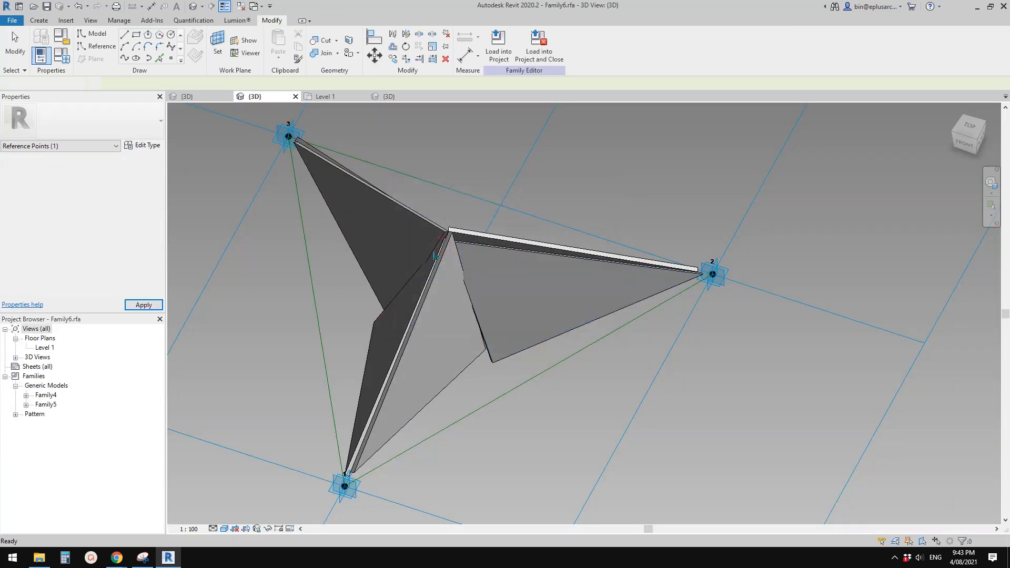
Select all Family5 panel instances in the curtain panel and set their CP to 0.
middle_drag(499, 291, 421, 293)
click(446, 303)
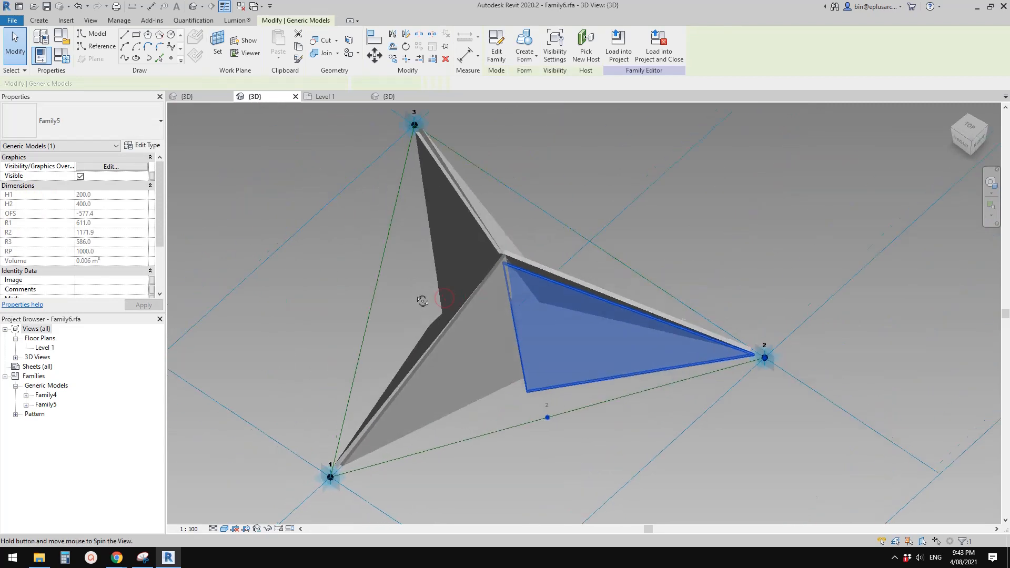
scroll(452, 311, up, 3)
key(s)
key(a)
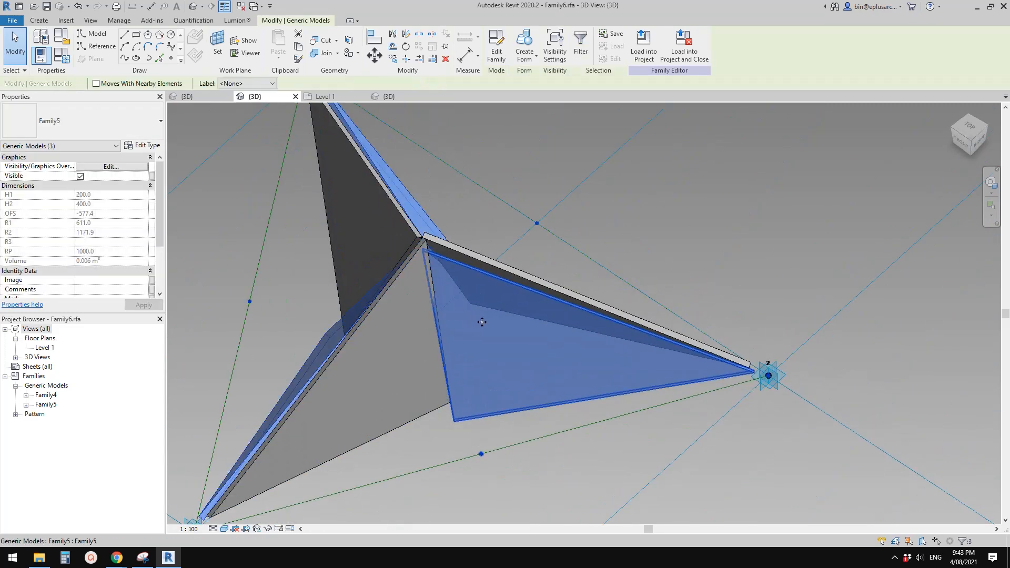
scroll(160, 238, down, 3)
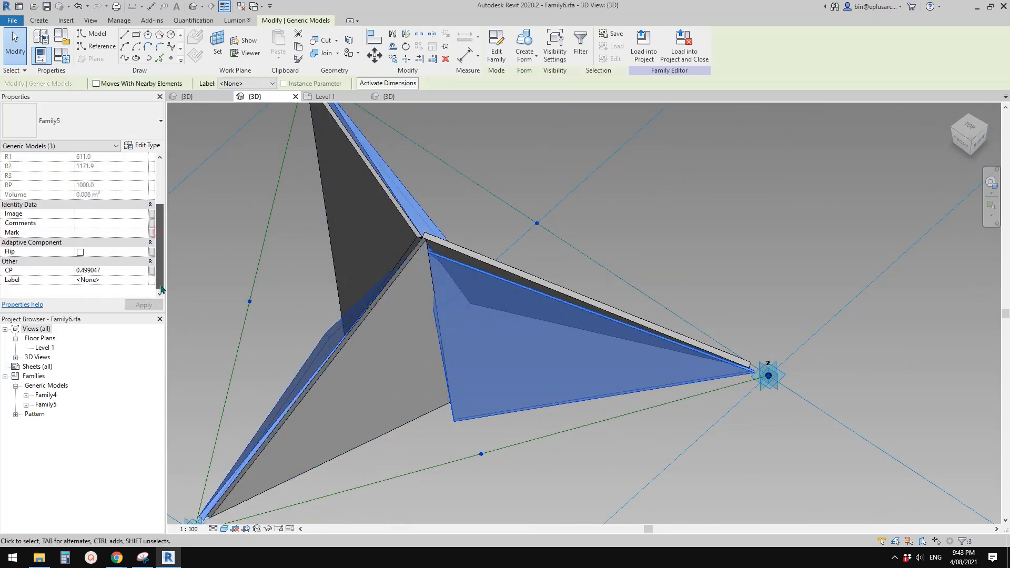
click(121, 271)
text(0)
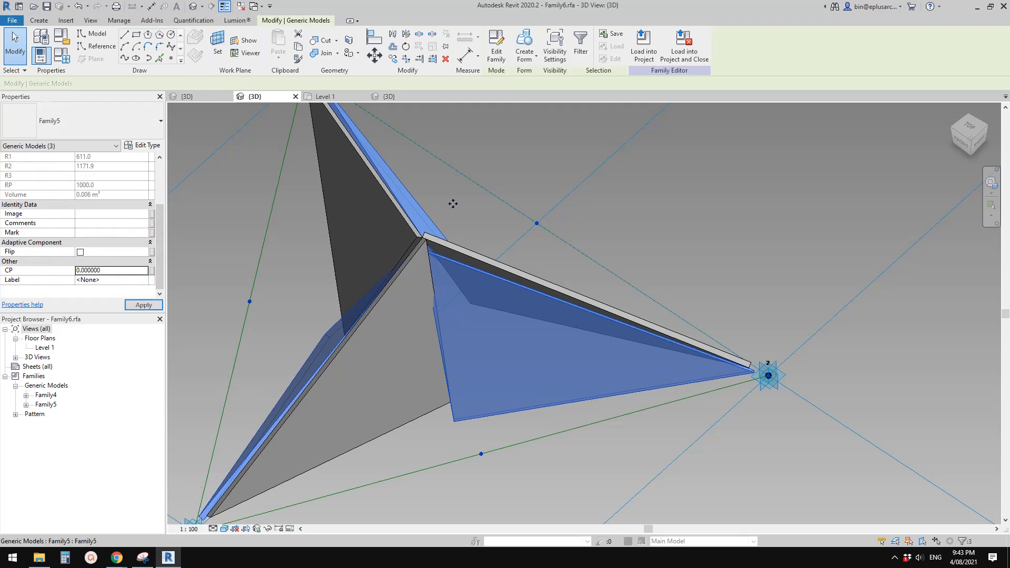
Examine the Family4 and Family5 panels individually to compare their shapes and CP values.
shift+middle_drag(400, 410, 424, 332)
click(422, 328)
scroll(423, 332, up, 1)
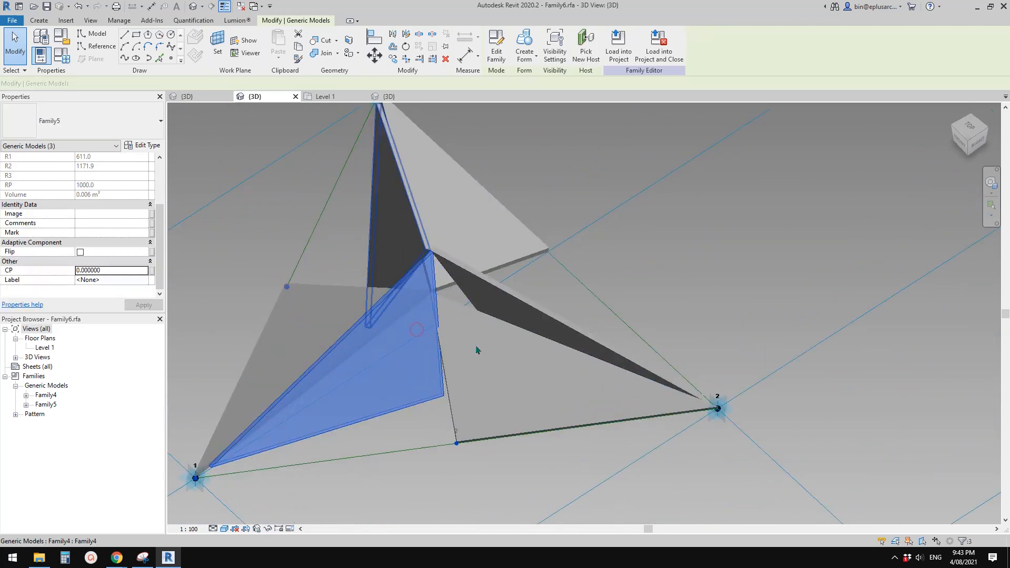
click(471, 352)
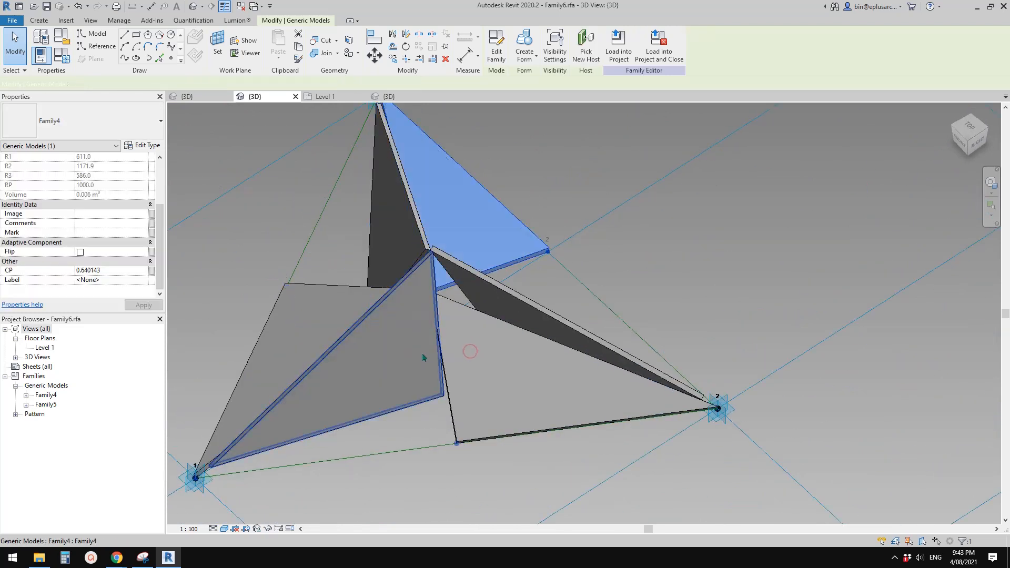
click(426, 375)
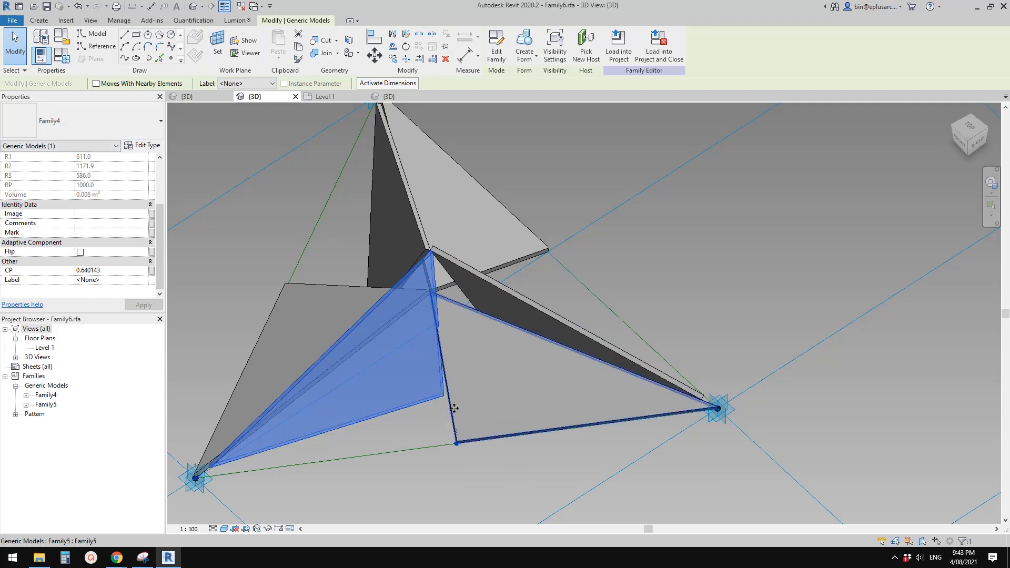
click(452, 408)
shift+middle_drag(452, 408, 462, 343)
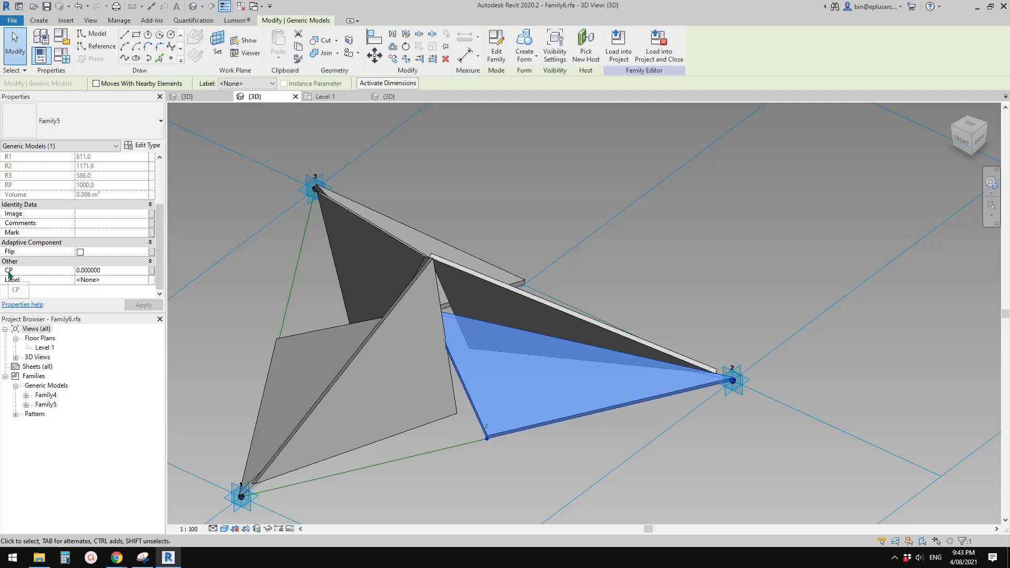
click(420, 289)
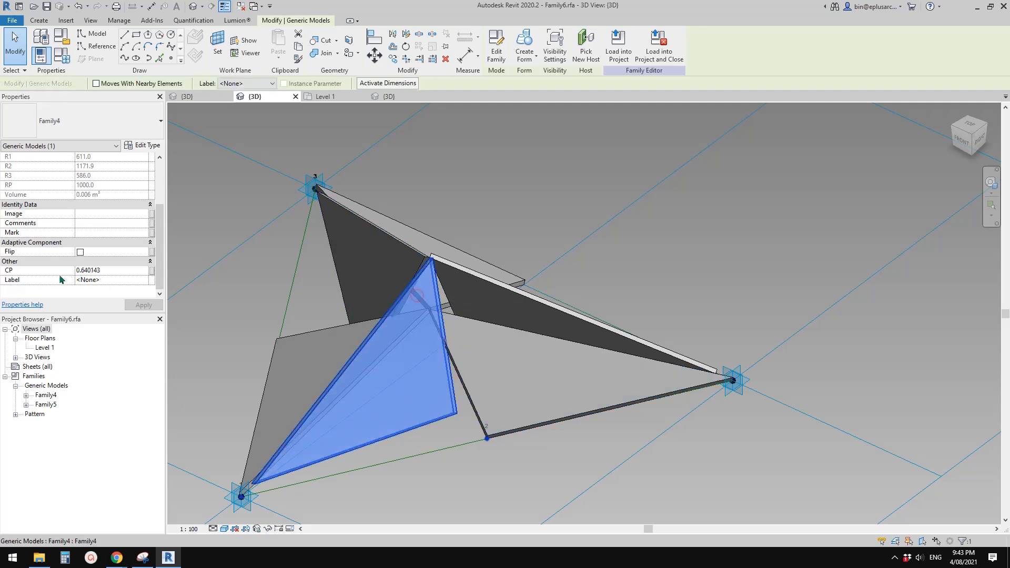
click(457, 369)
middle_drag(412, 346, 440, 341)
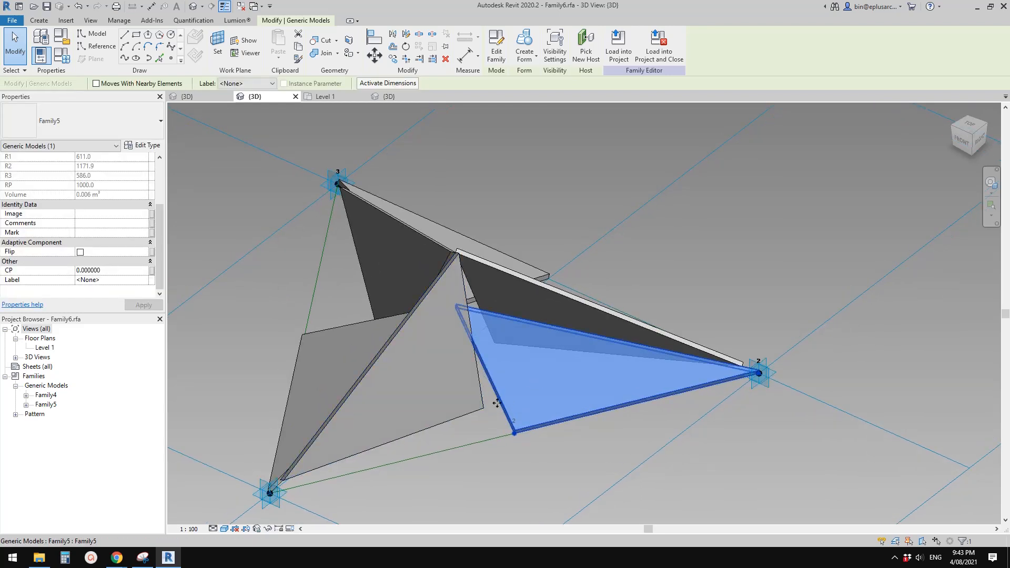
middle_drag(465, 300, 451, 305)
key(Escape)
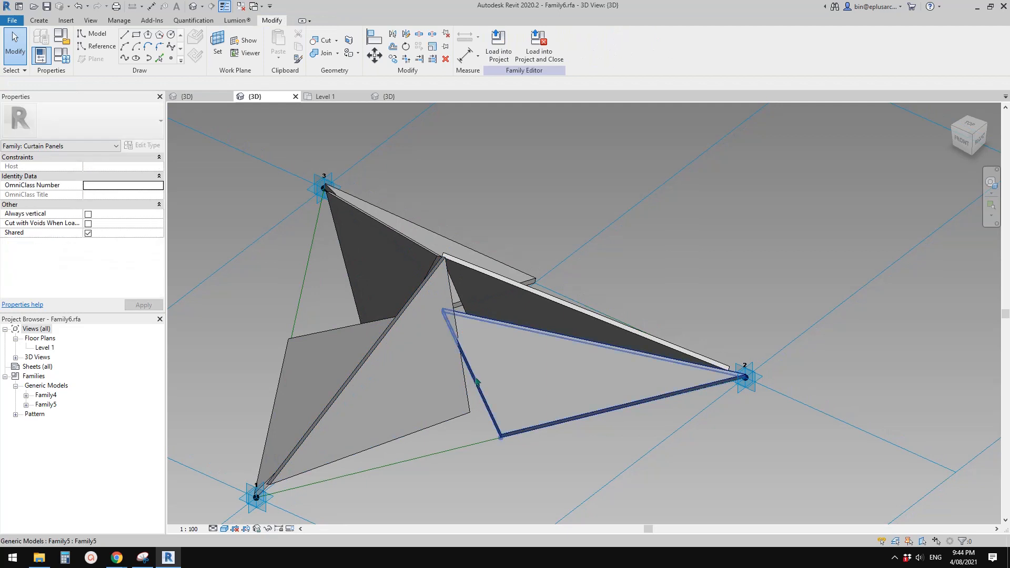
Check which properties one Family4 panel and one Family5 panel share when both are selected, looking for CP.
click(476, 381)
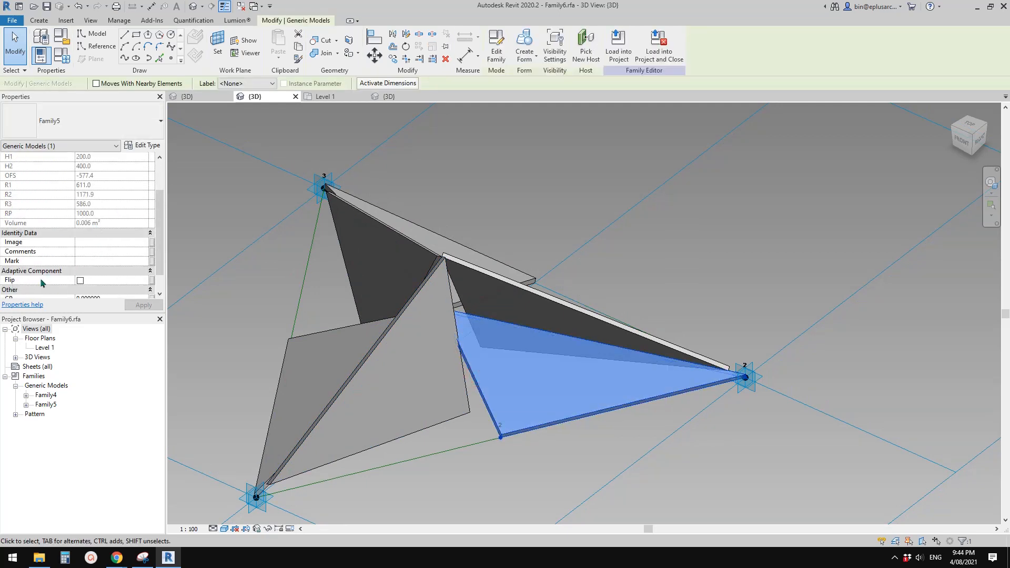
scroll(42, 283, down, 2)
click(433, 425)
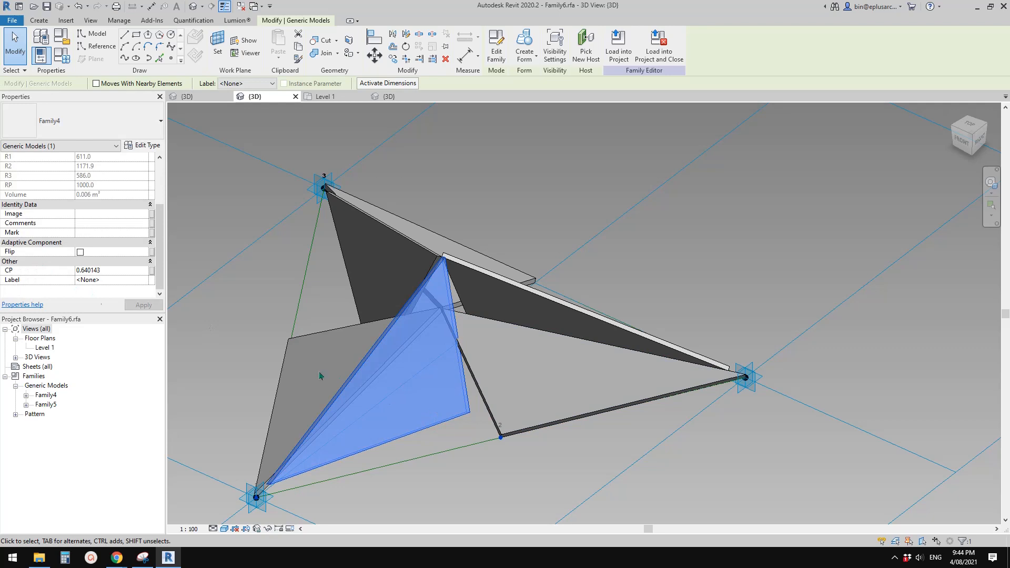
ctrl+click(503, 409)
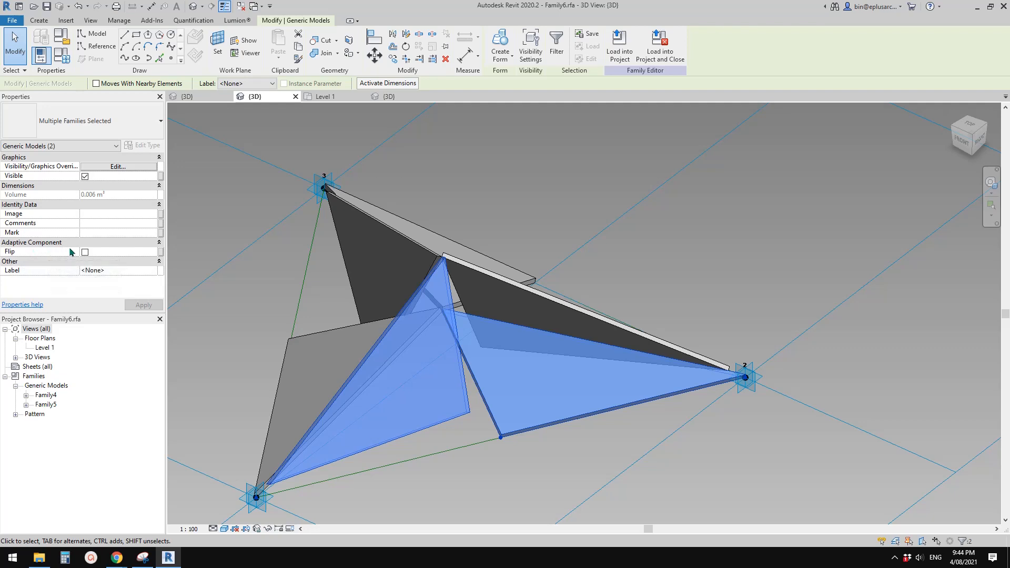
shift+middle_drag(483, 356, 495, 370)
key(Escape)
Select all Family4 panel instances in the curtain panel and set their CP to 0.
click(462, 391)
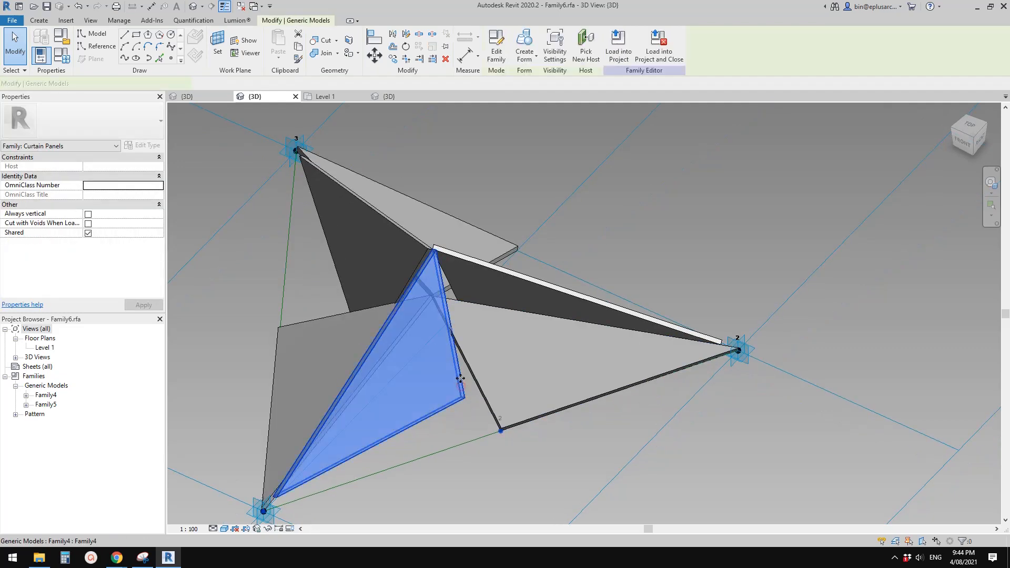
key(s)
key(a)
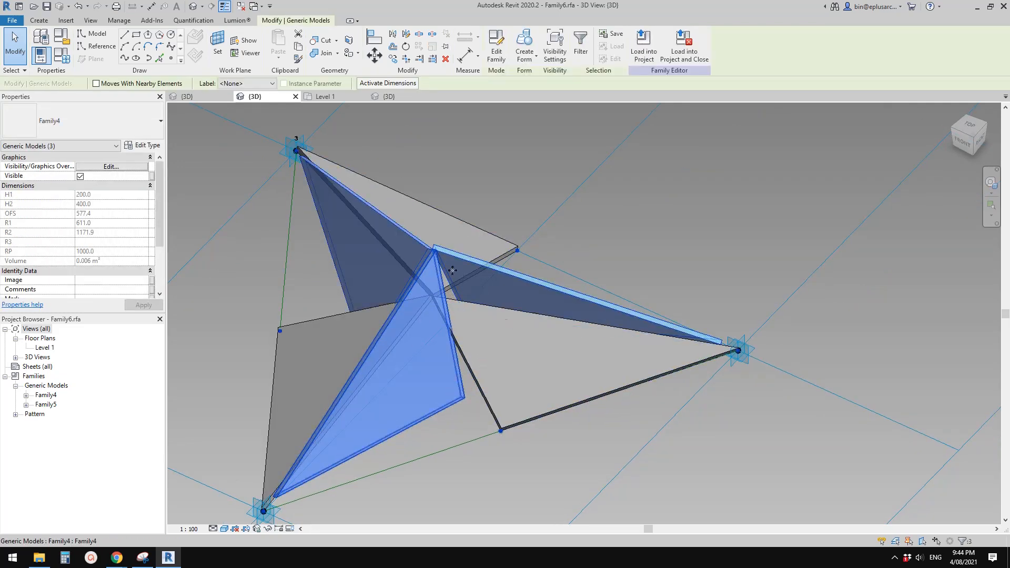
scroll(66, 233, down, 3)
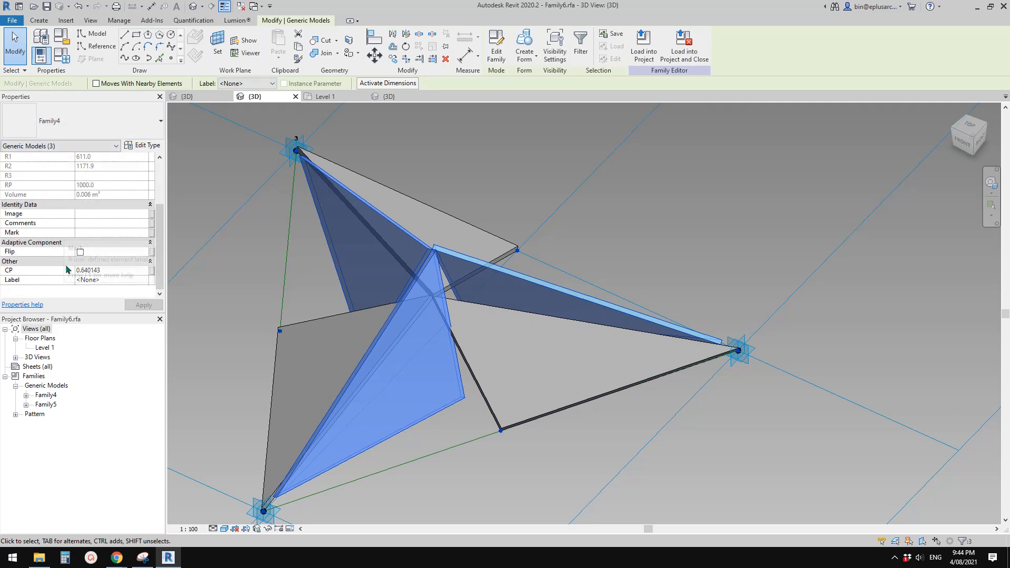
click(112, 272)
text(0)
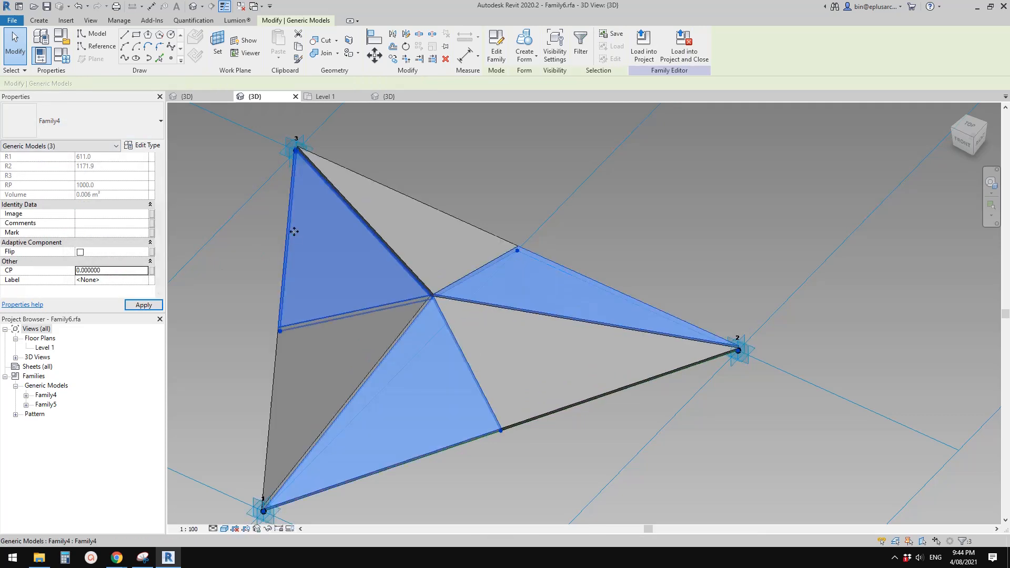
scroll(351, 256, down, 1)
shift+middle_drag(442, 289, 440, 332)
key(Escape)
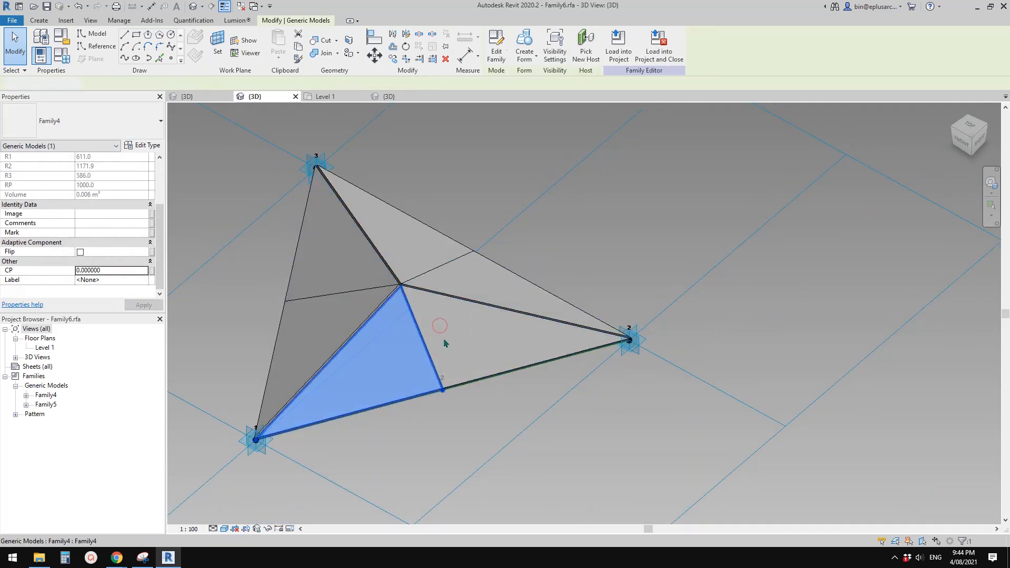
Select all Family4 panel instances and associate their CP with a new instance family parameter named CP, grouped under Other.
click(444, 344)
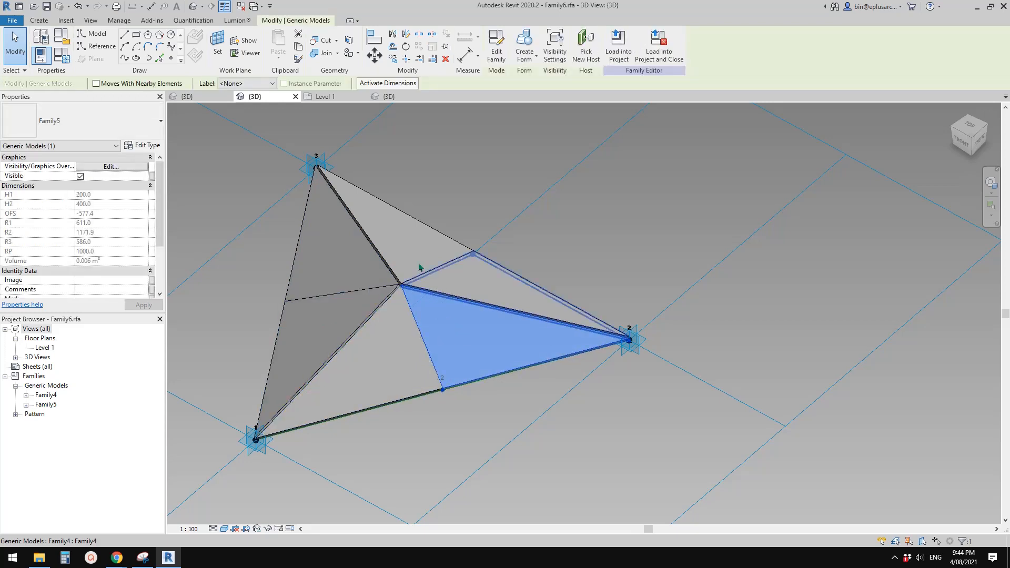
scroll(363, 311, down, 1)
middle_drag(363, 311, 513, 299)
scroll(465, 316, up, 1)
click(520, 325)
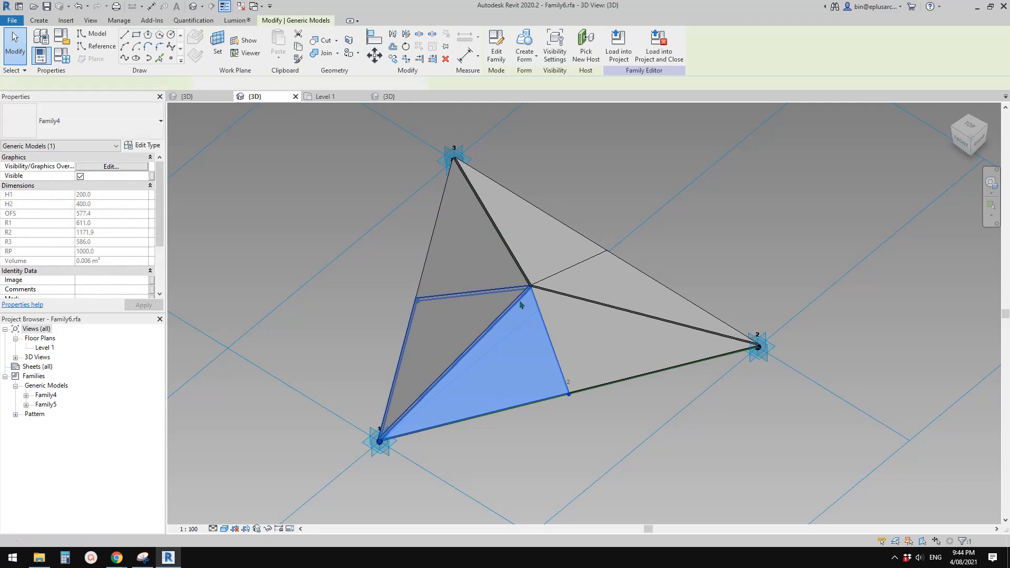
key(s)
key(a)
drag(157, 215, 157, 257)
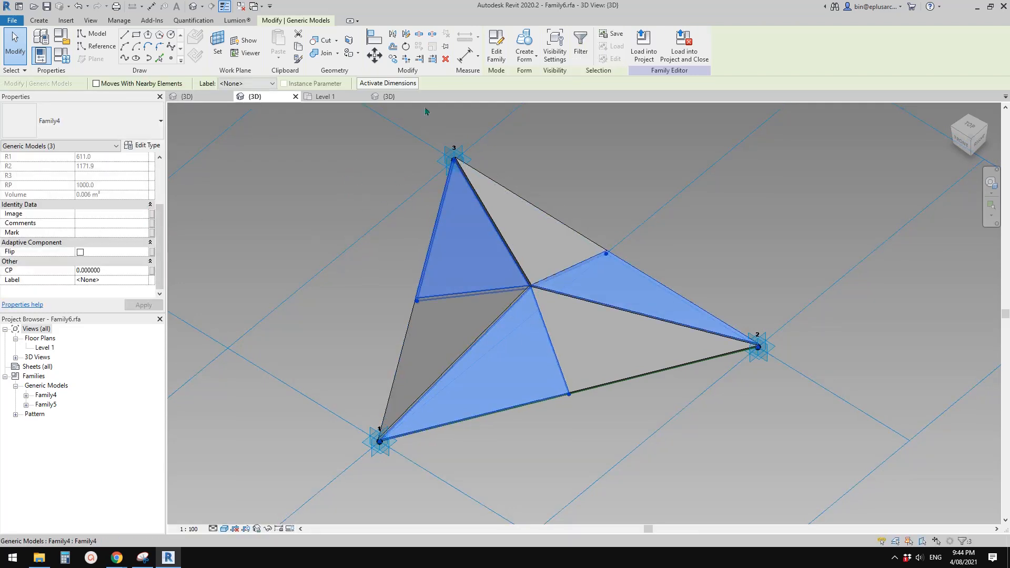
middle_drag(309, 232, 318, 216)
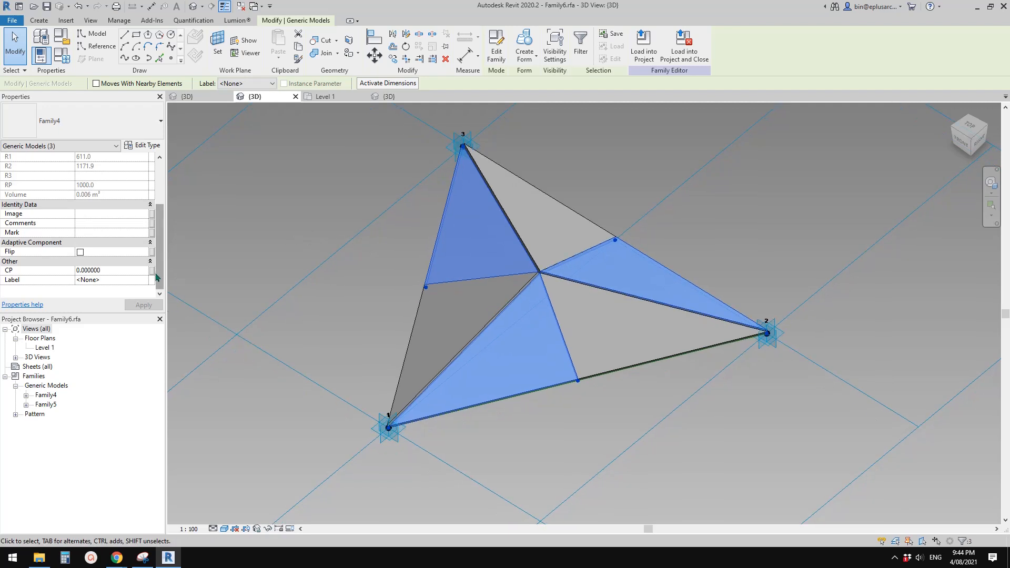
click(151, 270)
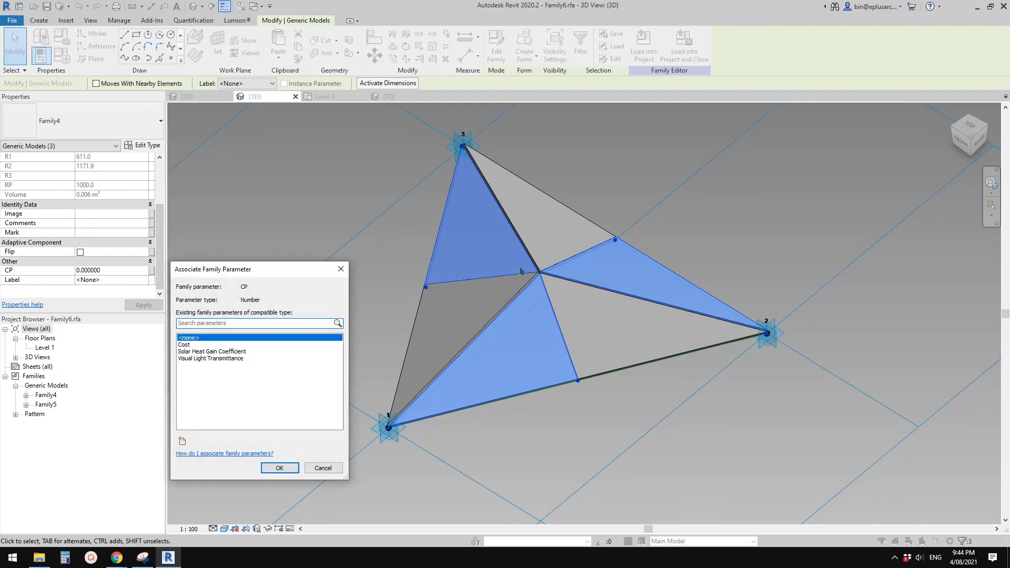
click(184, 442)
text(CP)
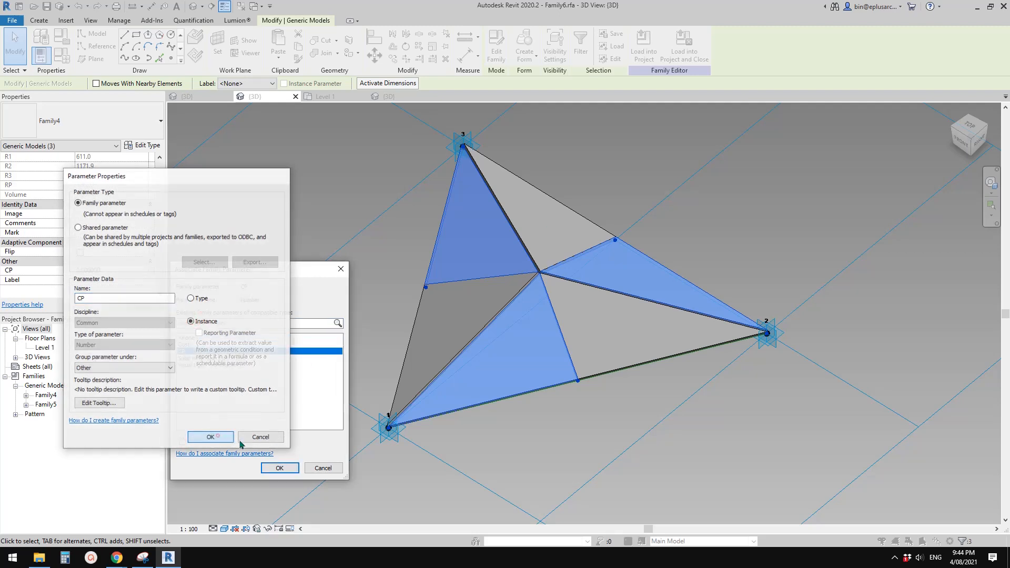
click(211, 437)
click(279, 468)
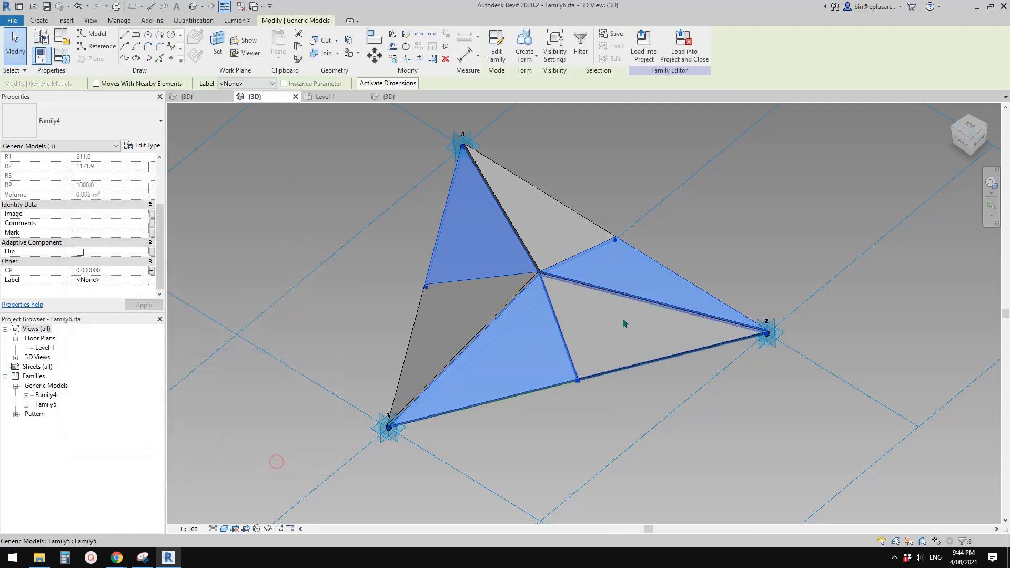
Select all Family5 panel instances and associate their CP with the curtain panel's existing CP parameter.
click(606, 295)
click(152, 271)
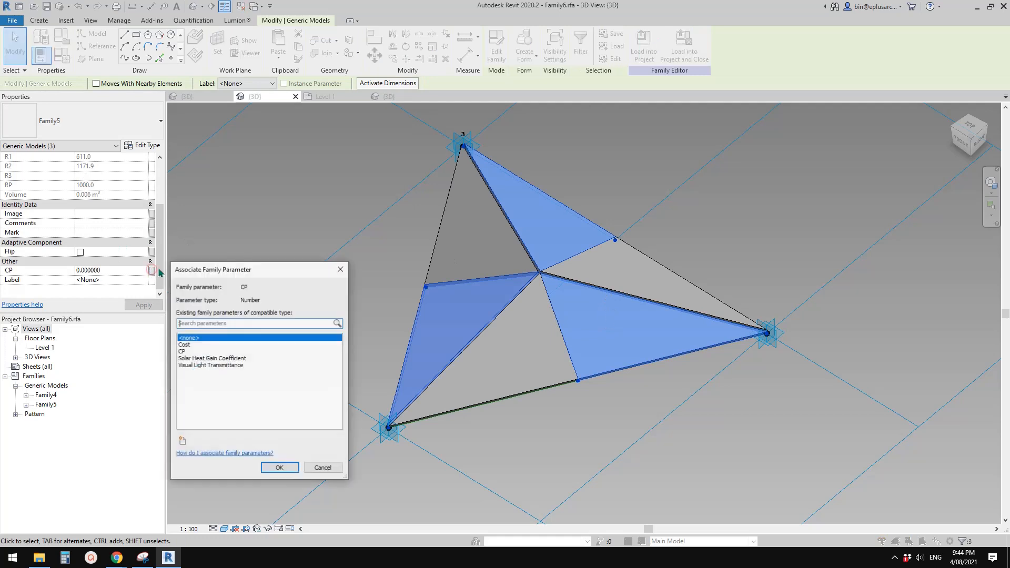
click(187, 351)
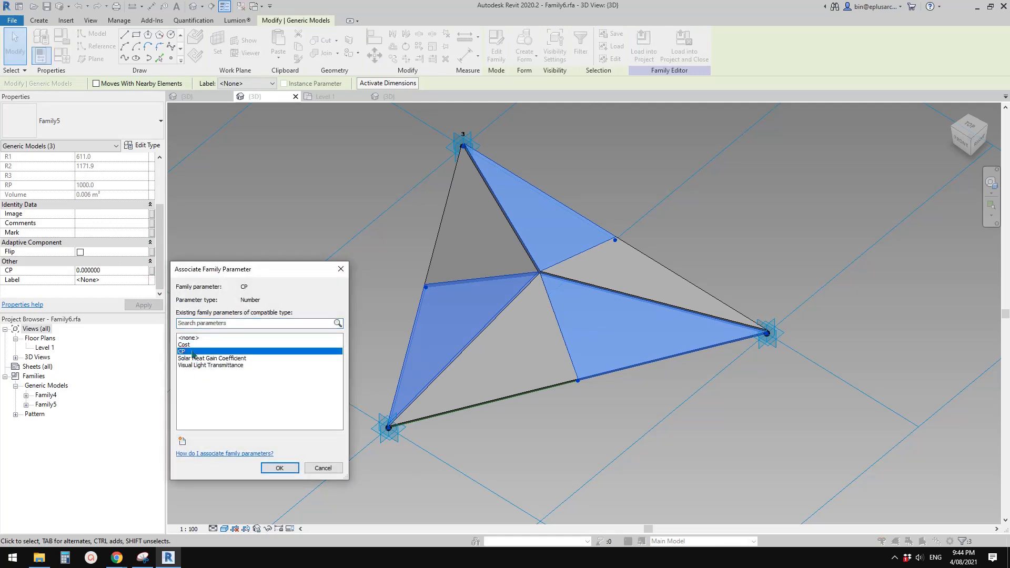
click(279, 468)
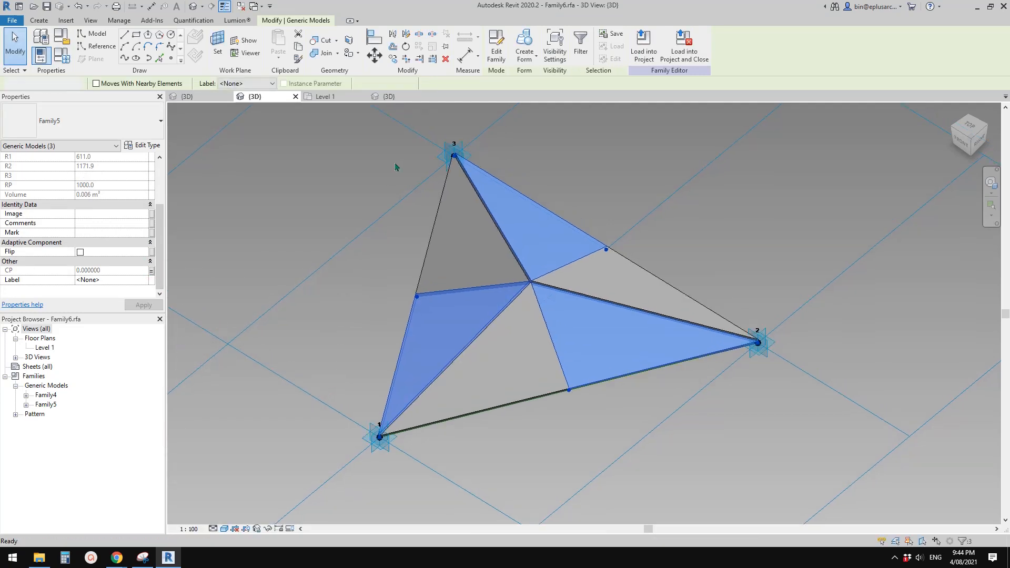
click(395, 167)
Test the curtain panel's default CP parameter by applying the values 0.2, 0.4 and 0.8.
click(62, 55)
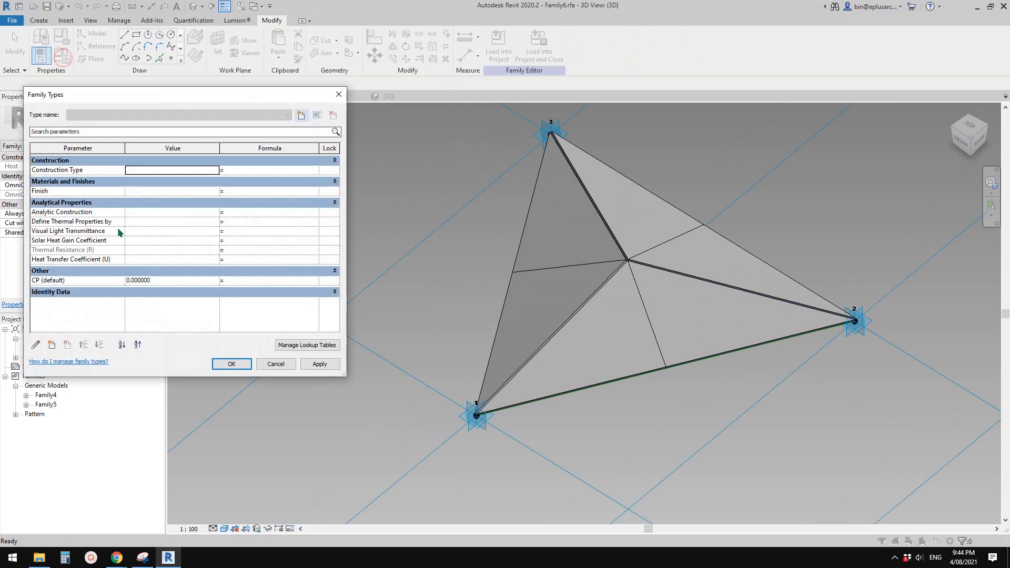
click(157, 279)
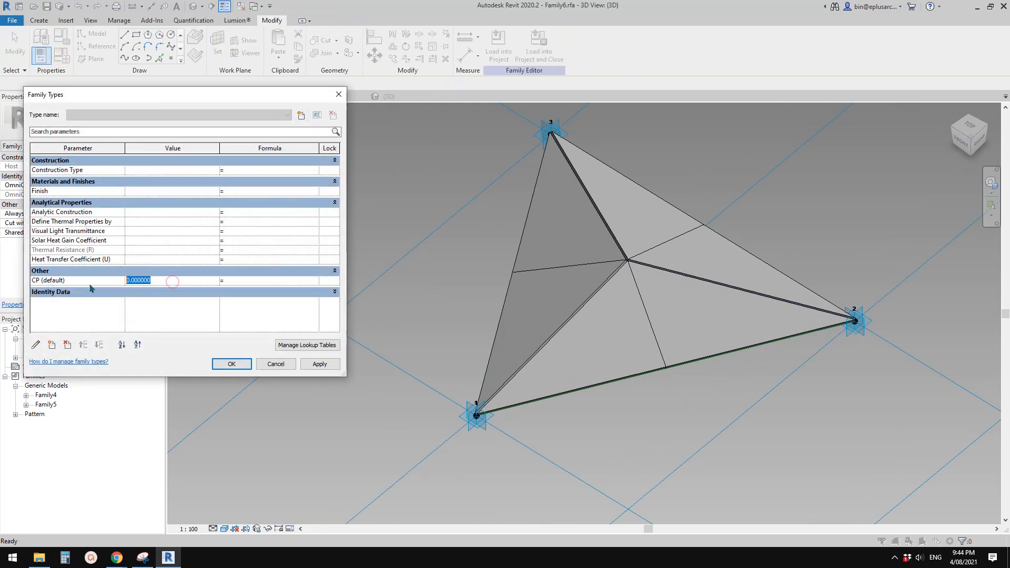
text(0.2)
click(328, 366)
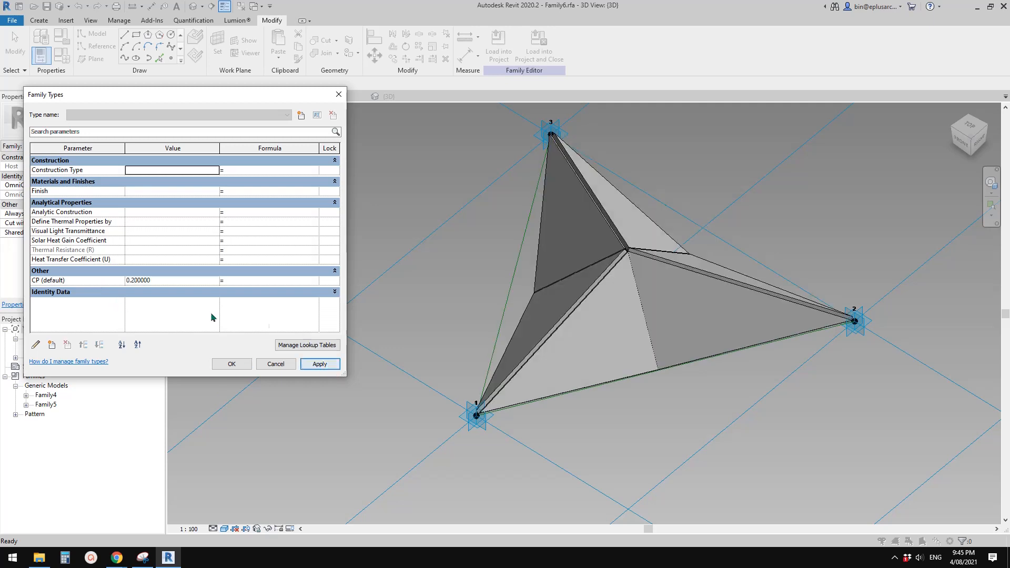
click(170, 281)
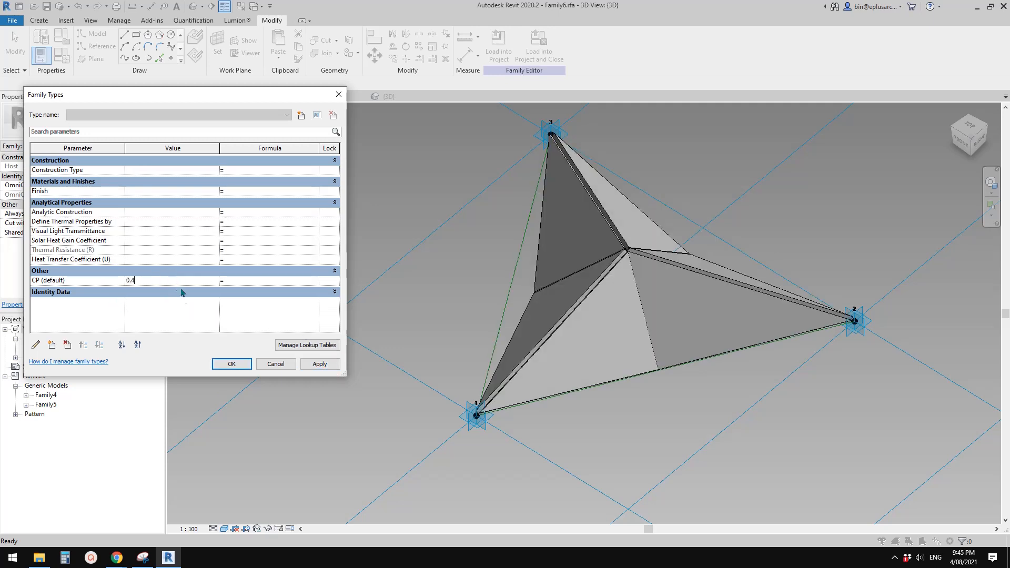
click(318, 365)
click(180, 280)
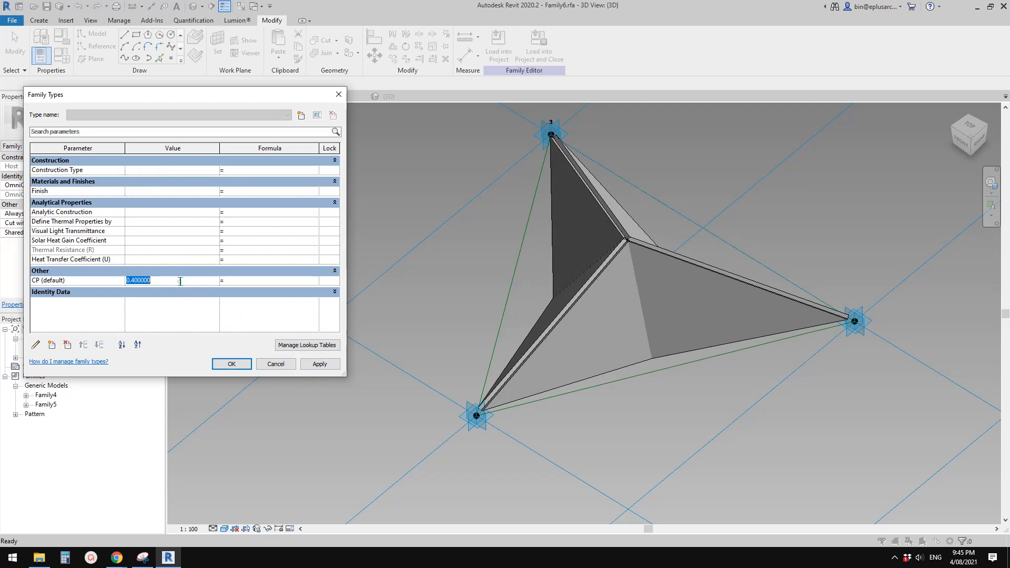
text(0.8)
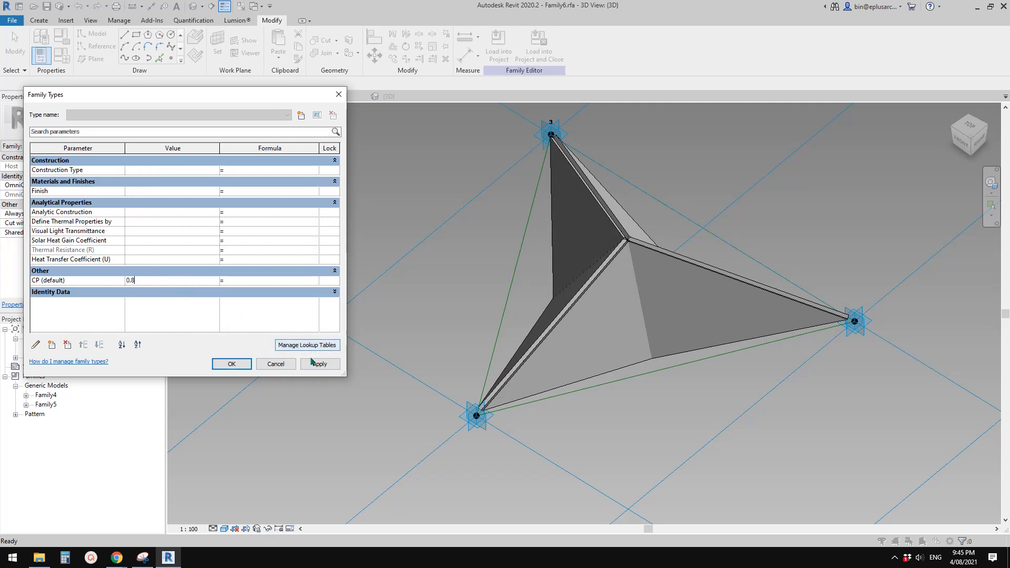
click(319, 365)
Set the curtain panel's default CP to 1, accept the family types and inspect the folded panels.
click(176, 282)
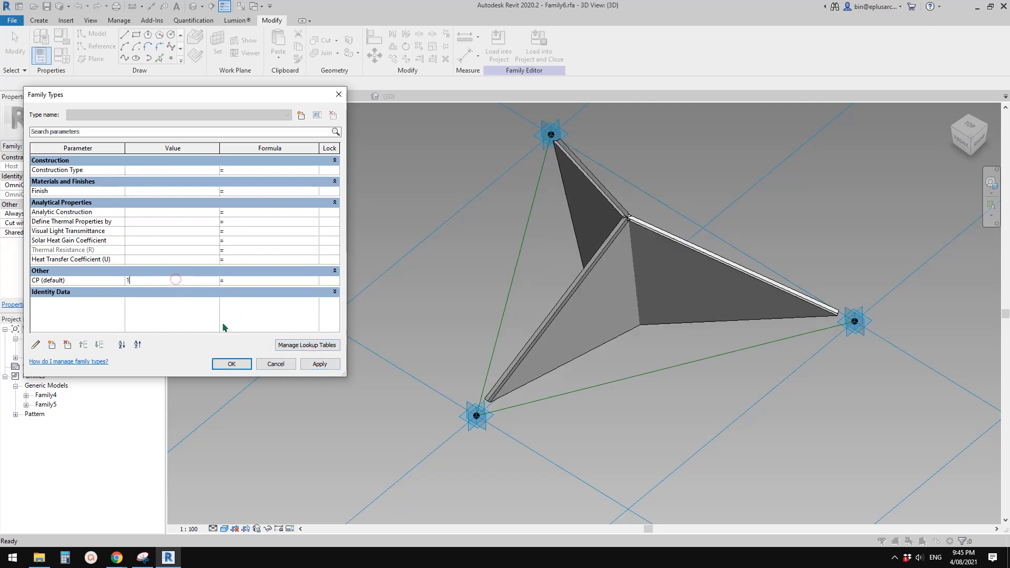
text(1)
click(319, 364)
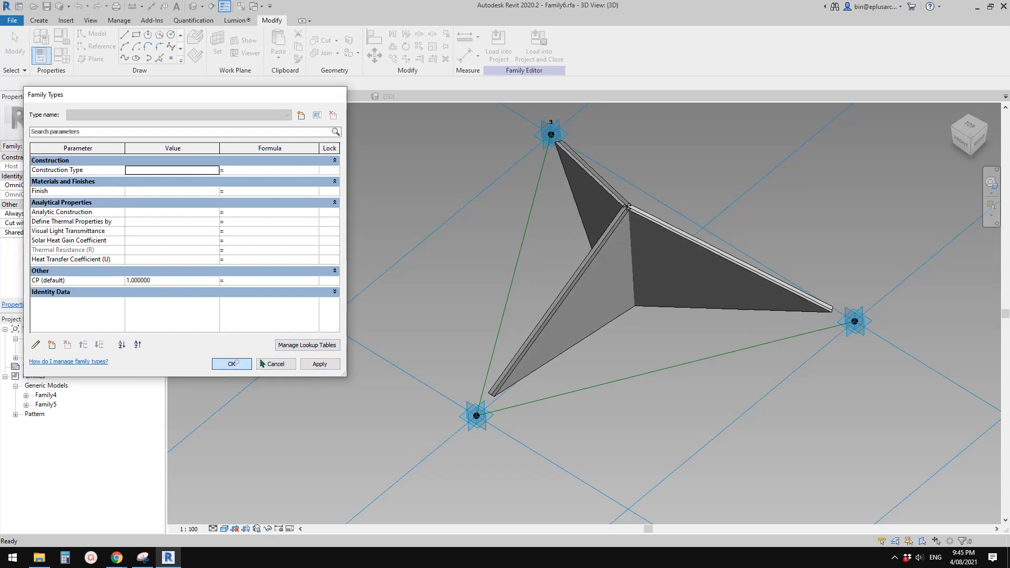
click(261, 364)
shift+middle_drag(444, 295, 303, 111)
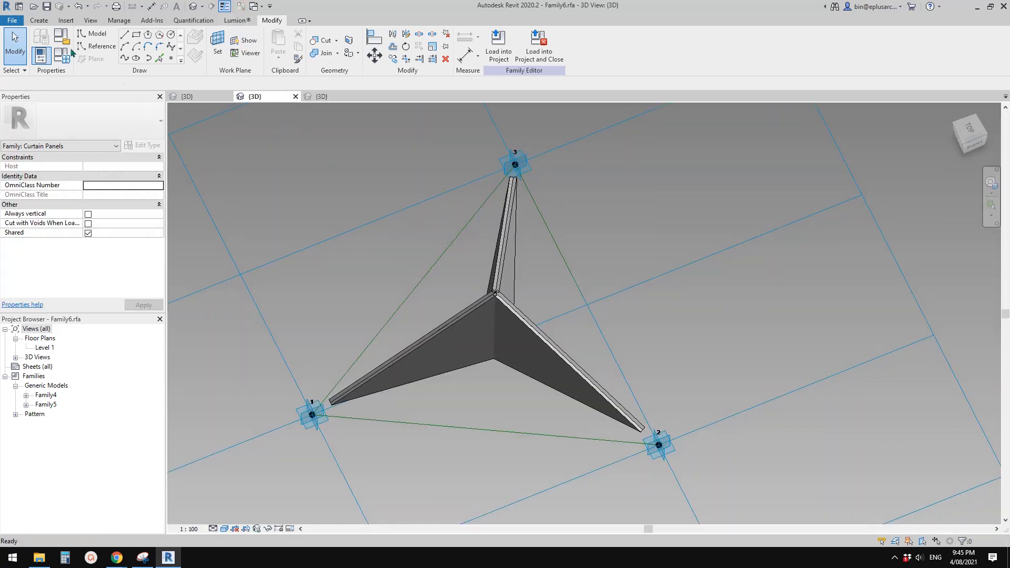
click(13, 21)
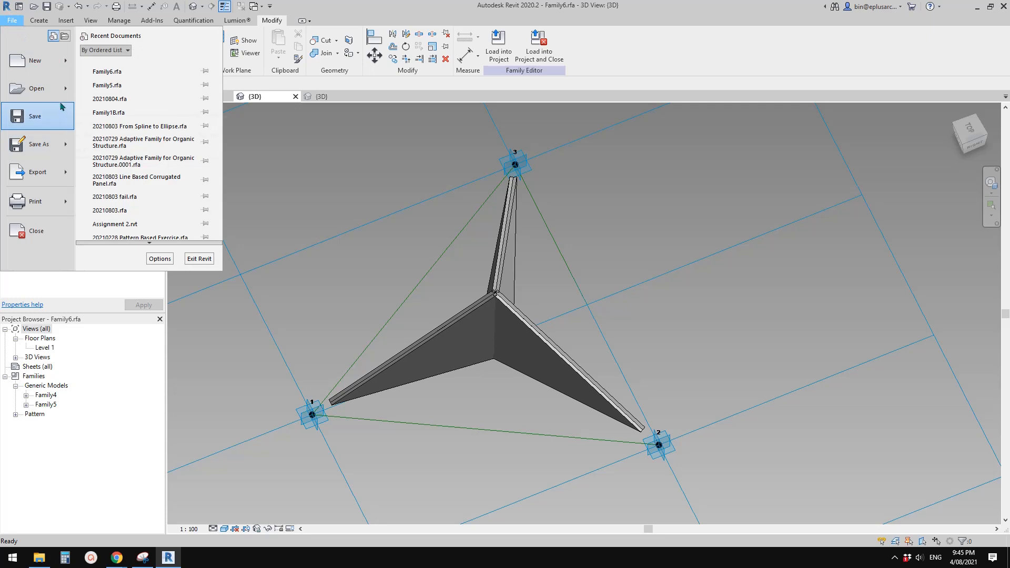
click(31, 62)
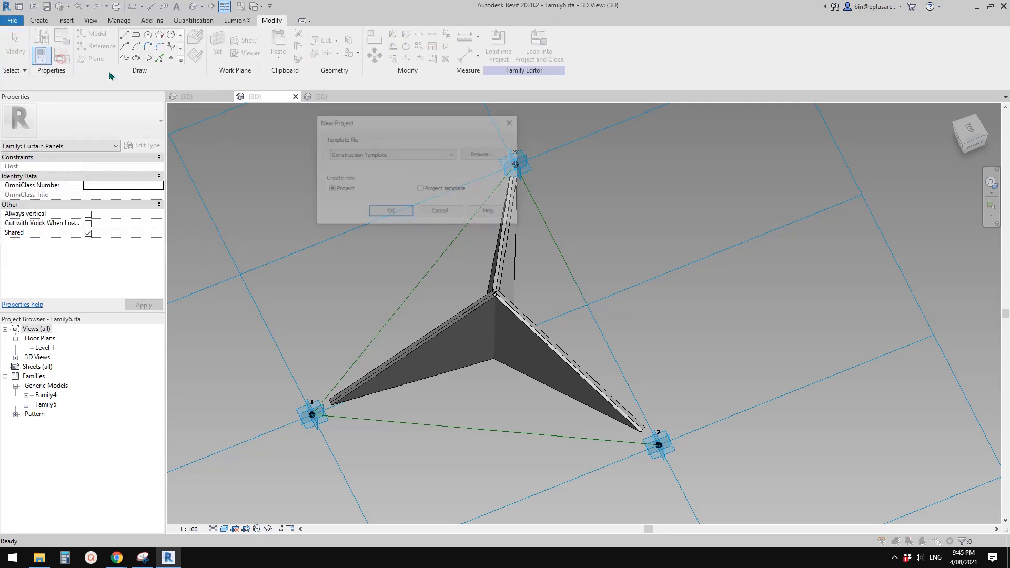
click(441, 212)
Create a new conceptual mass family.
click(13, 21)
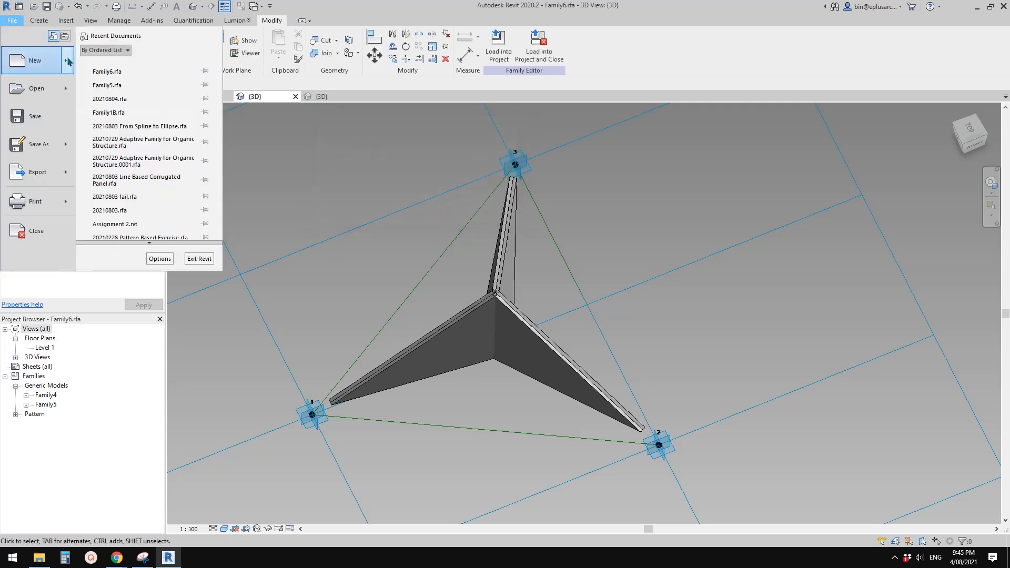
click(67, 61)
click(141, 131)
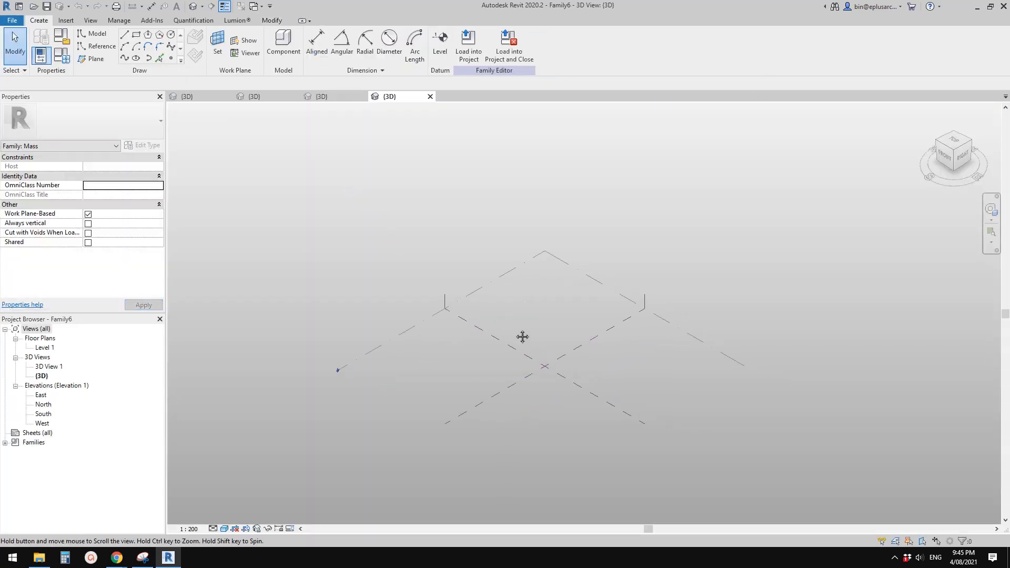
Sketch a straight model line about 10000 mm long on Level 1, beside the crossing of the reference planes.
mouse_move(523, 337)
shift+middle_down()
mouse_move(528, 350)
mouse_move(436, 293)
shift+middle_up()
click(127, 36)
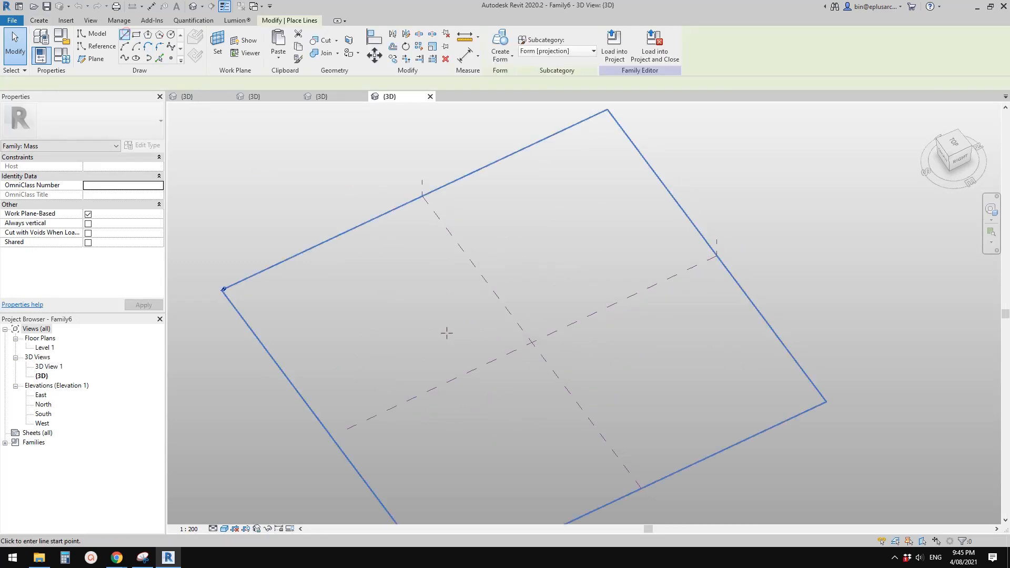
click(455, 324)
click(493, 305)
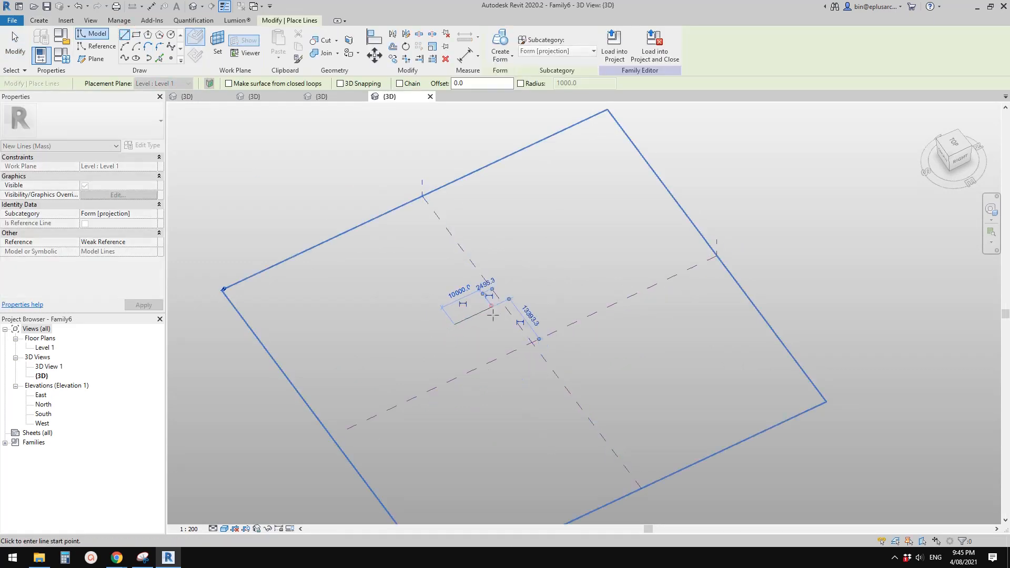
key(Escape)
Create a vertical surface form about 5528 mm high from the sketched line.
click(474, 317)
scroll(515, 239, up, 2)
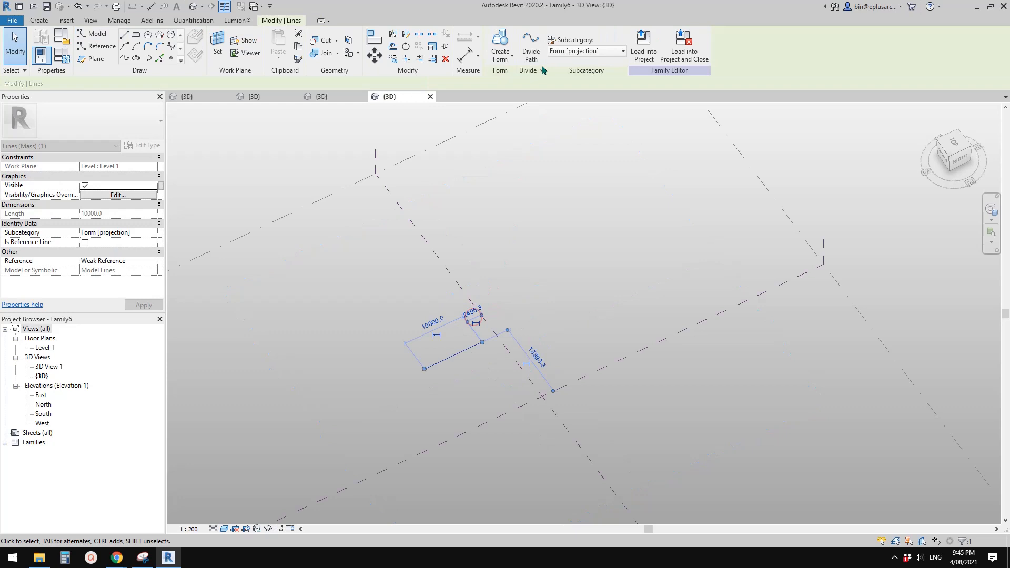
click(501, 46)
shift+middle_drag(521, 245, 451, 351)
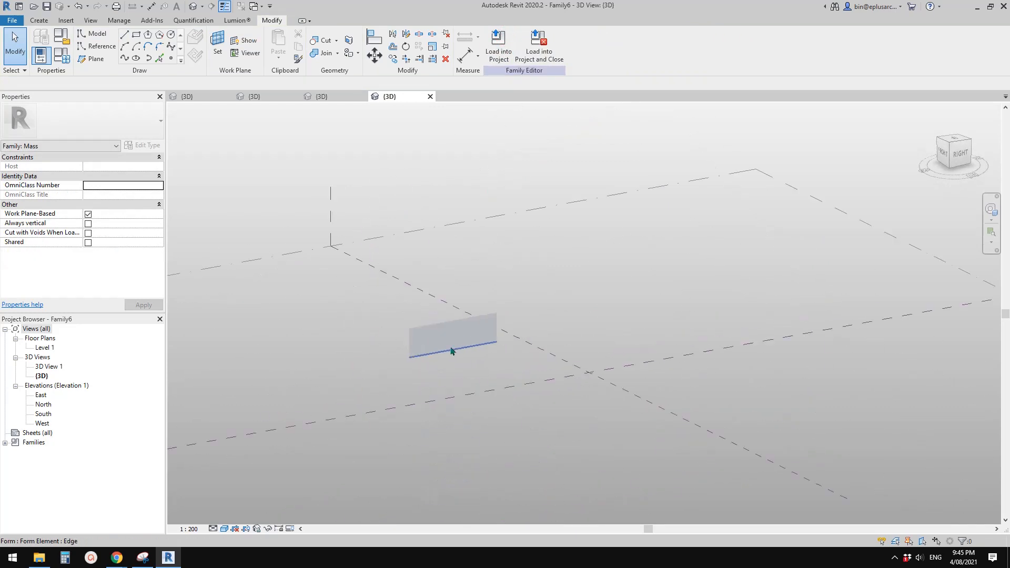
Divide the vertical surface form and apply the Triangle (flat) pattern to it.
click(451, 337)
scroll(491, 289, up, 5)
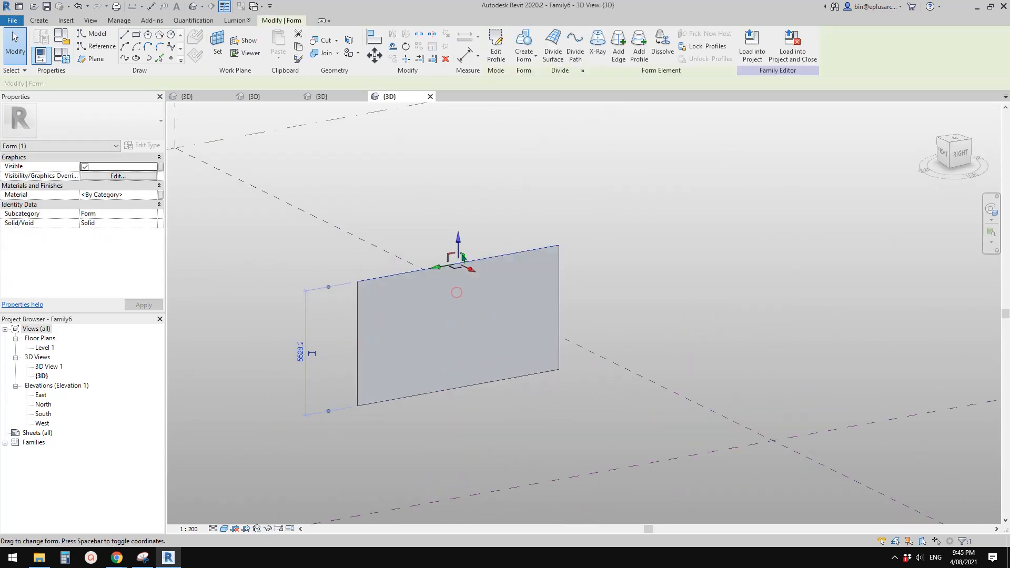
click(553, 48)
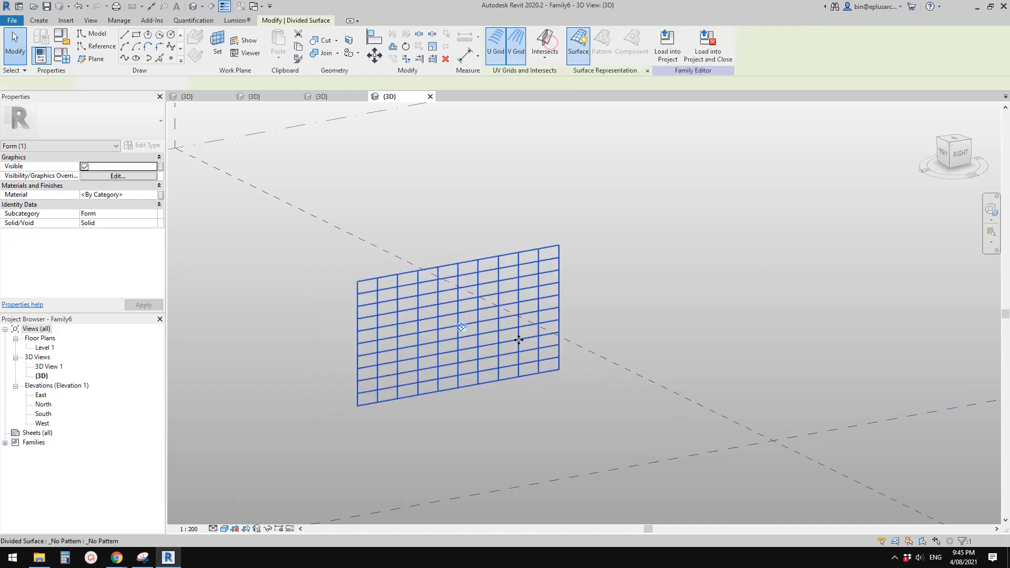
click(103, 126)
scroll(72, 315, down, 8)
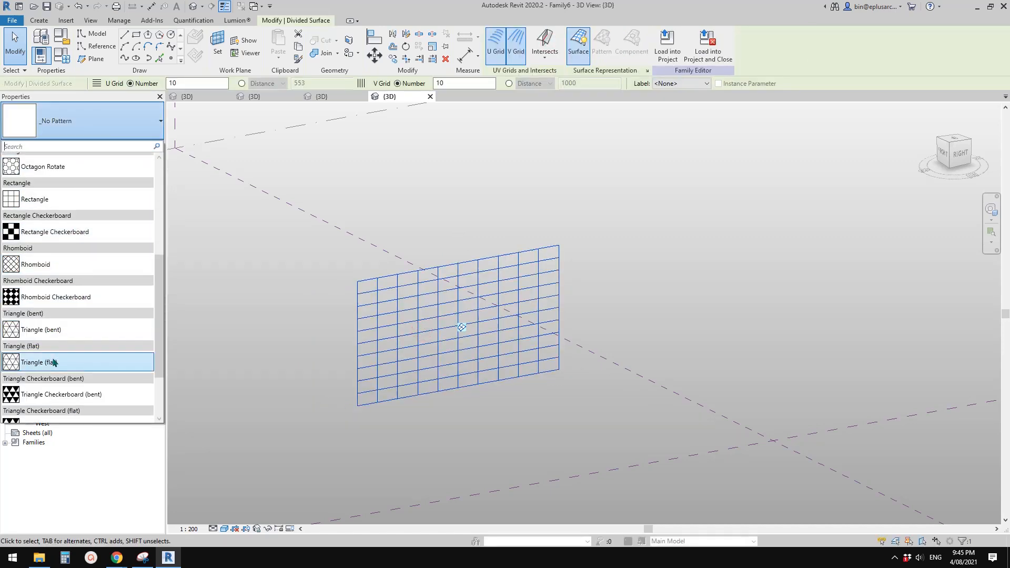
click(48, 364)
middle_drag(419, 246, 375, 245)
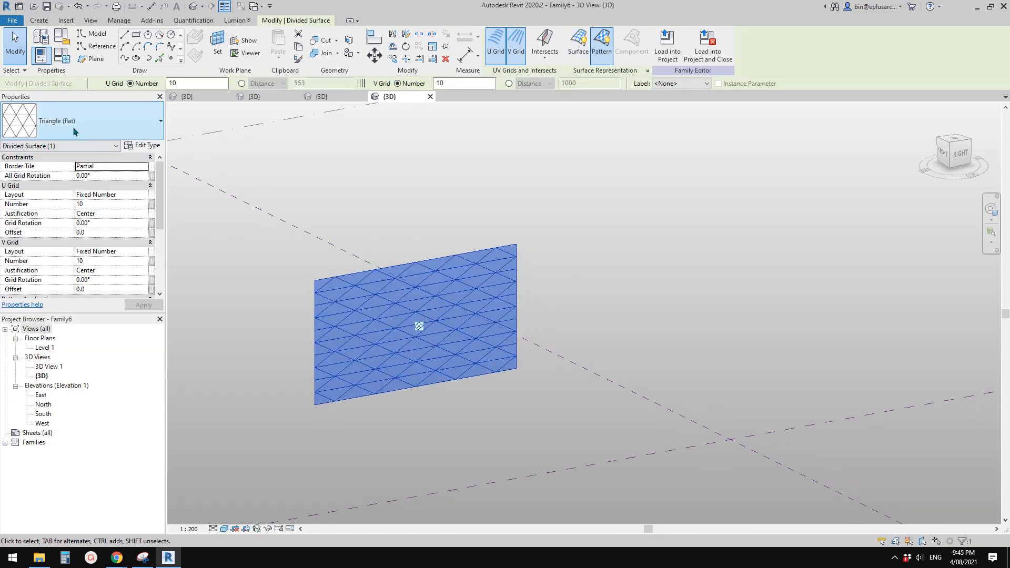
Switch the divided surface's U and V grids to Fixed Distance, with 1000 mm for U and 1732.1 mm for V.
scroll(416, 311, up, 3)
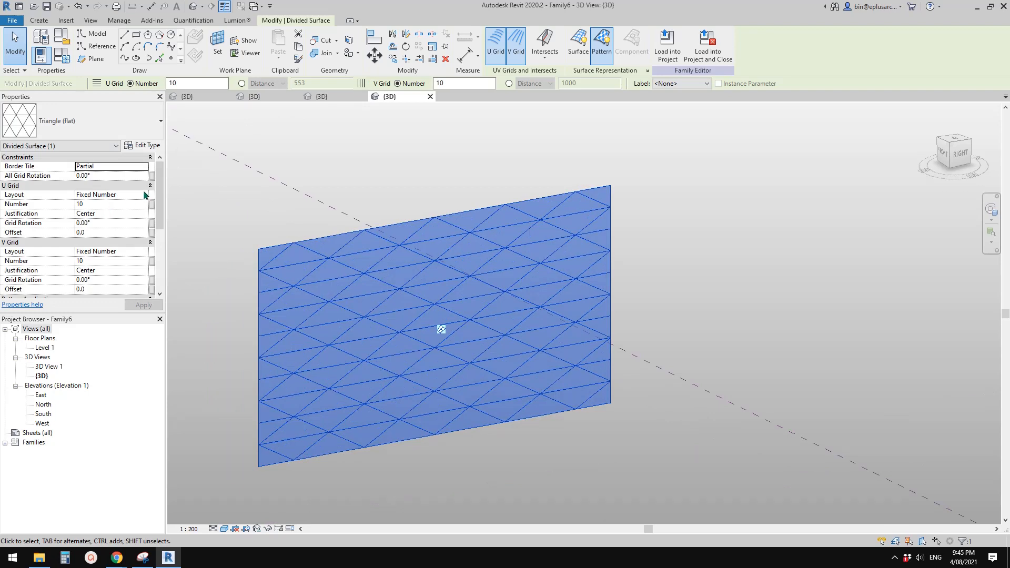
click(144, 195)
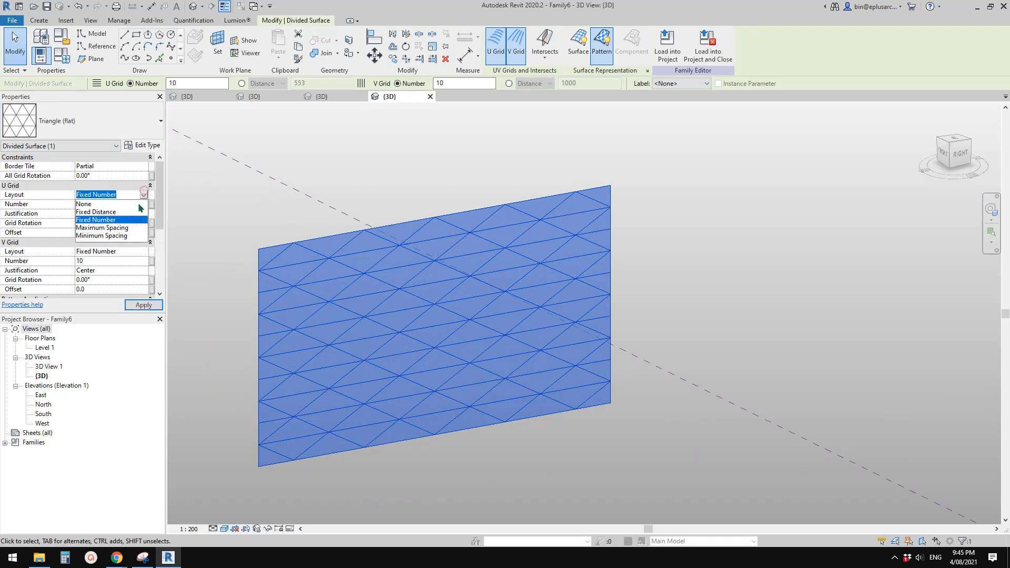
click(105, 212)
click(147, 253)
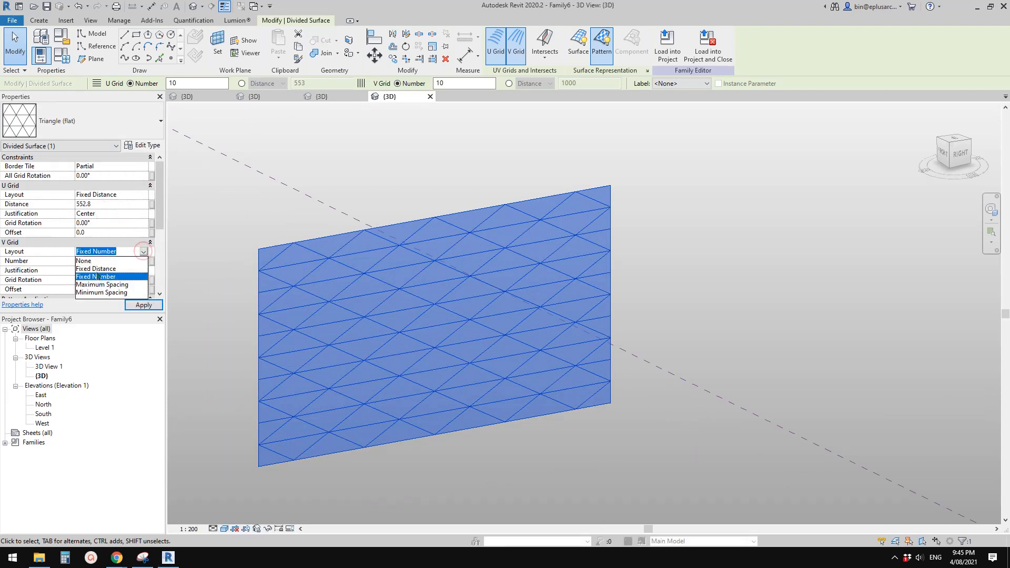
click(97, 269)
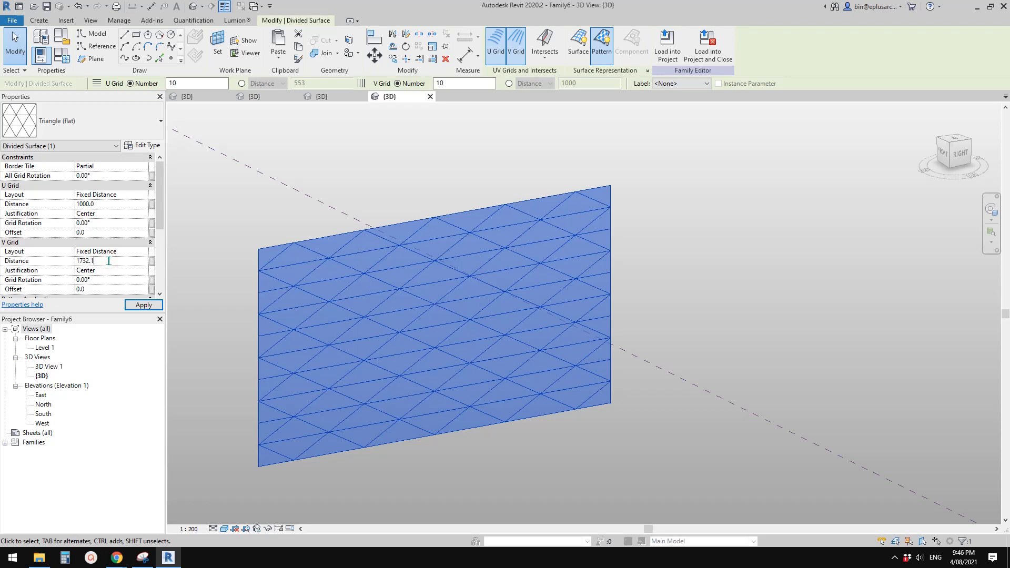
key(Return)
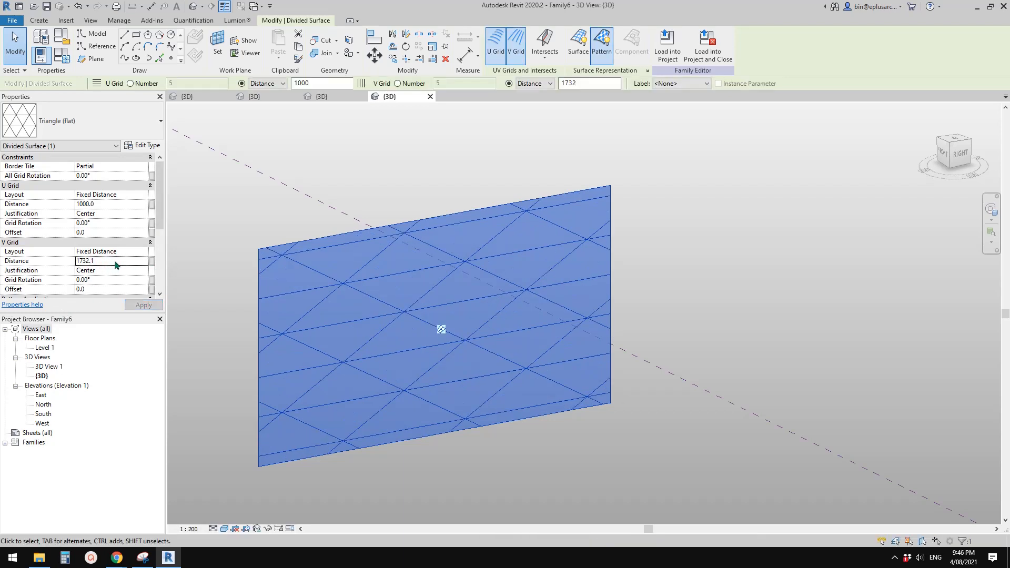
Enter the V grid distance of the divided surface as the formula =1000*SQRT(3).
click(116, 260)
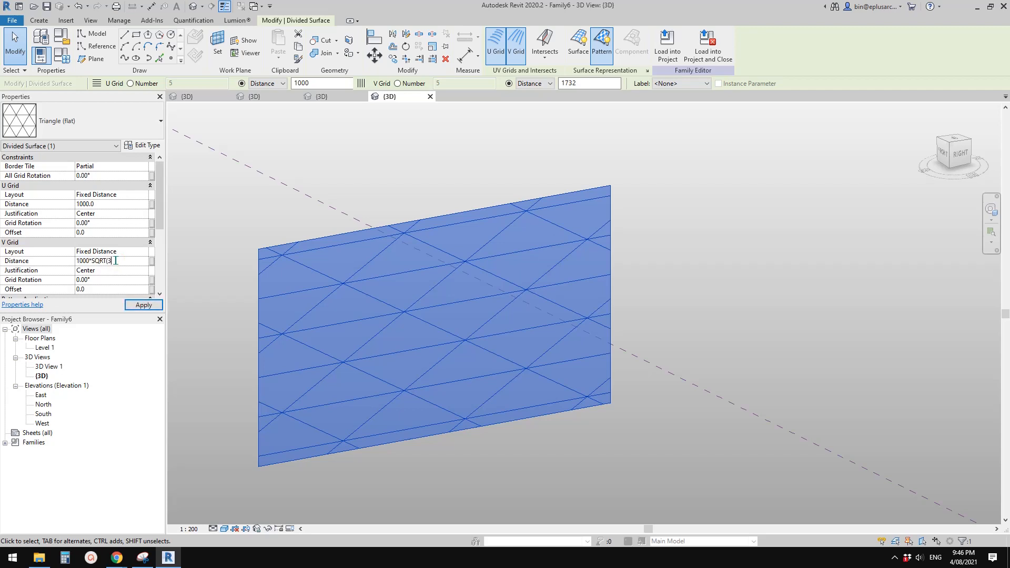
click(149, 307)
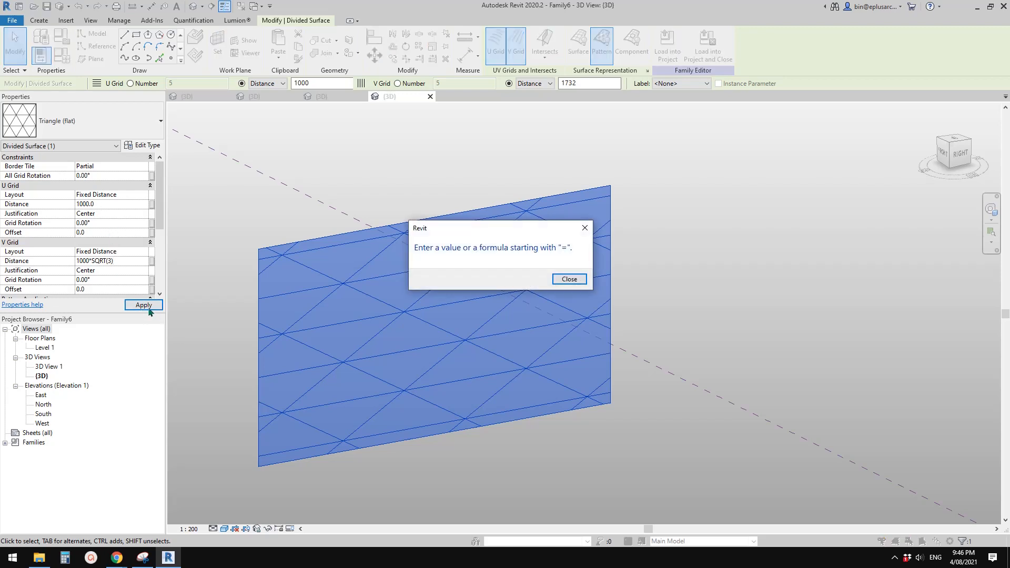
click(569, 280)
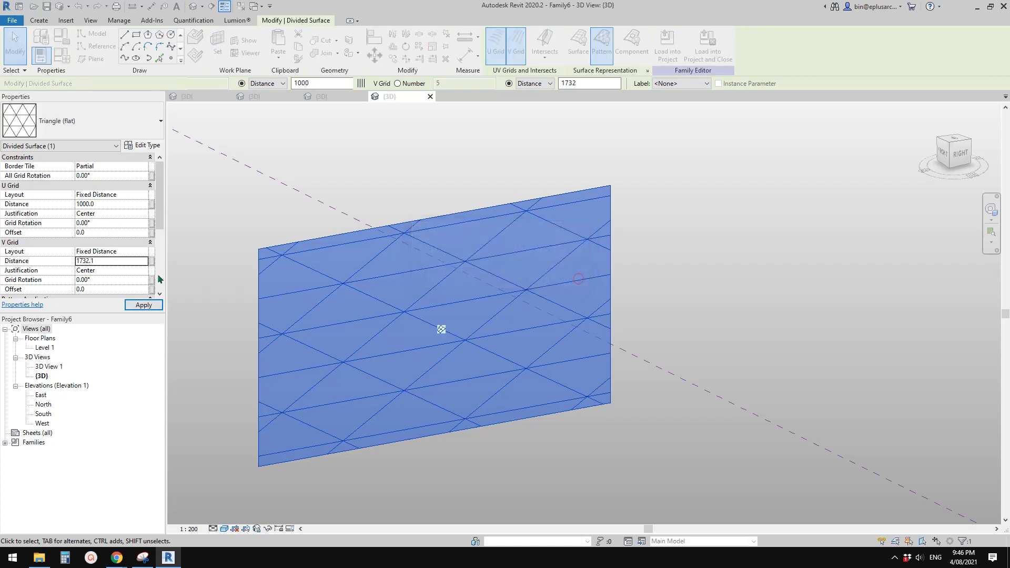
click(105, 260)
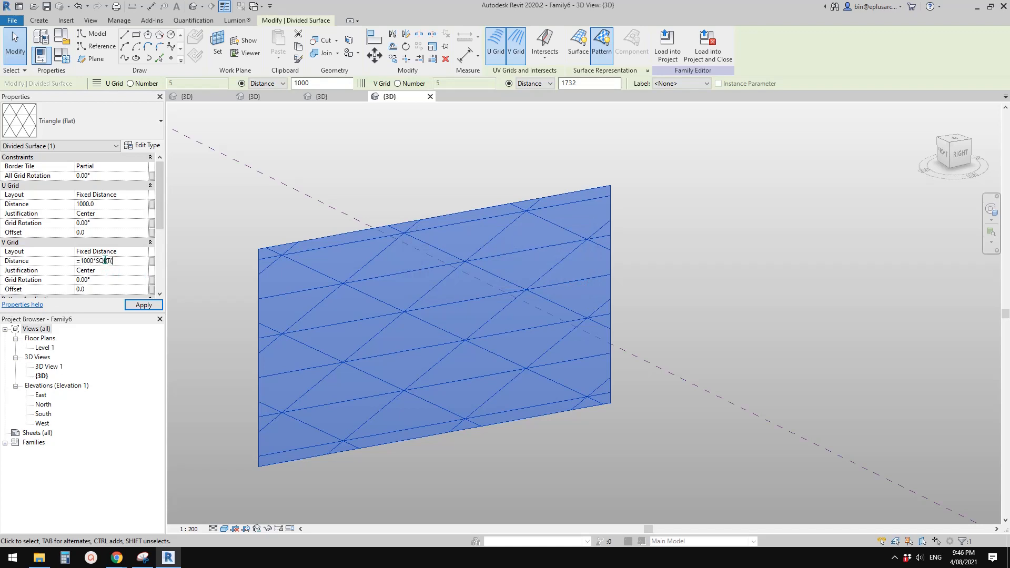
click(151, 309)
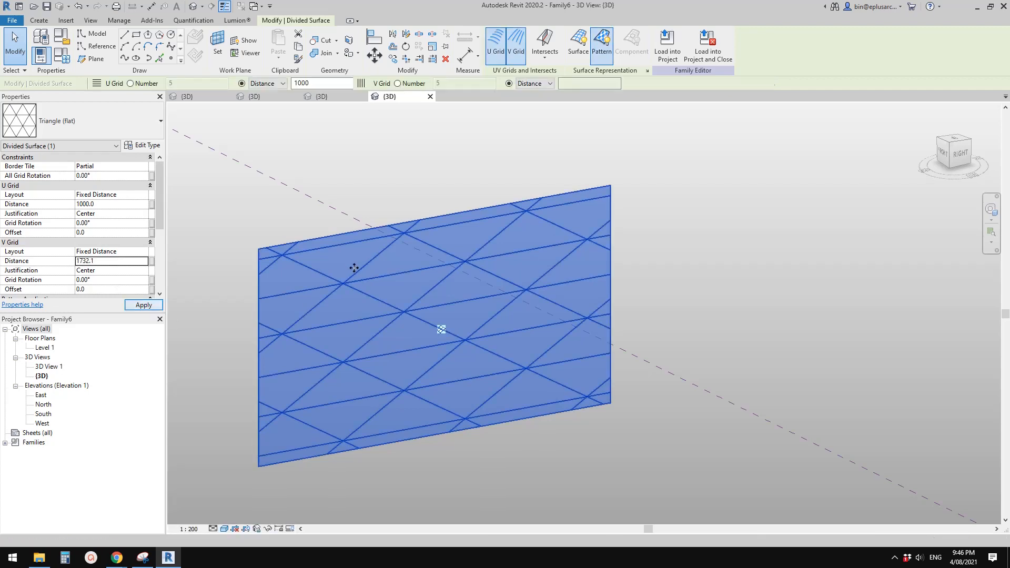
Swap the grid spacing of the divided surface, setting the U distance to 1732.1 mm and the V distance to 1000 mm.
click(122, 261)
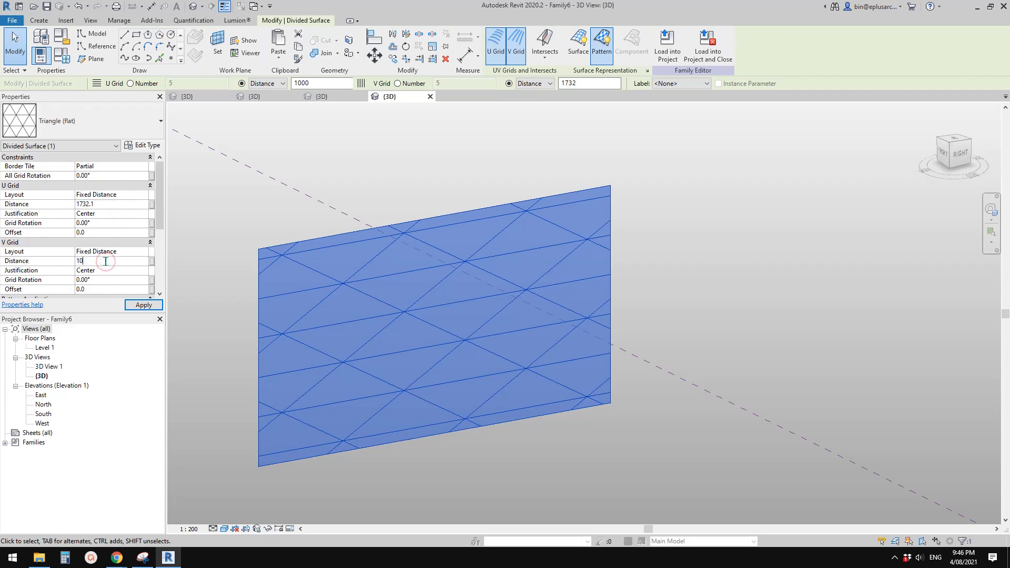
key(Return)
click(377, 168)
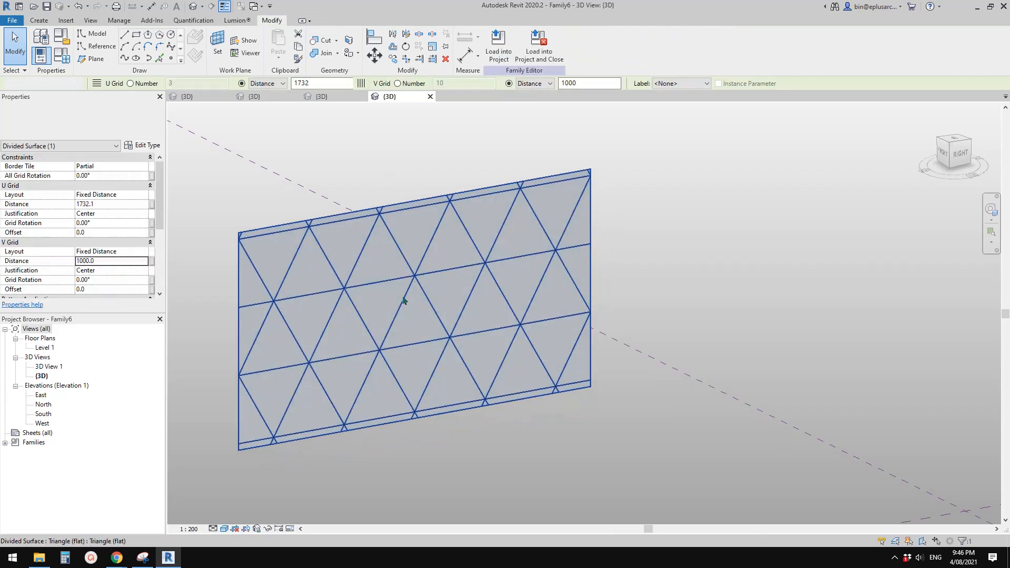
click(424, 309)
scroll(422, 316, up, 2)
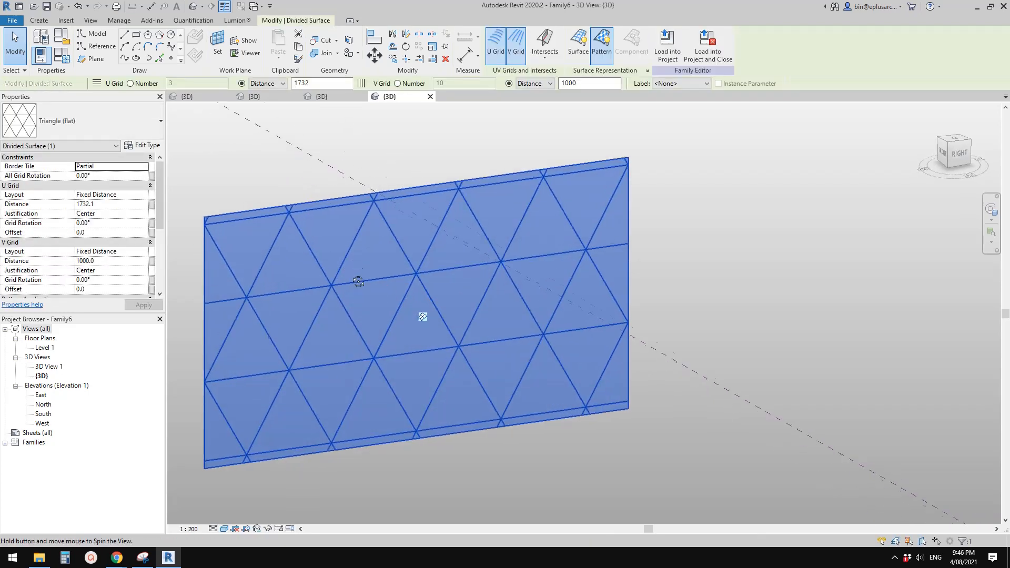
Load the triangular curtain panel family into the Family6 mass family.
click(321, 97)
click(268, 97)
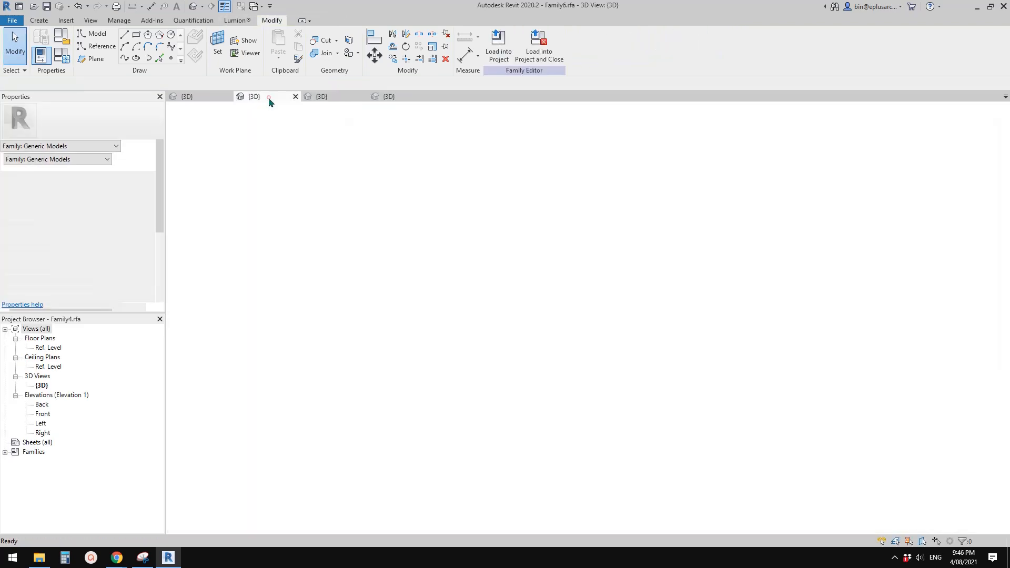
click(498, 44)
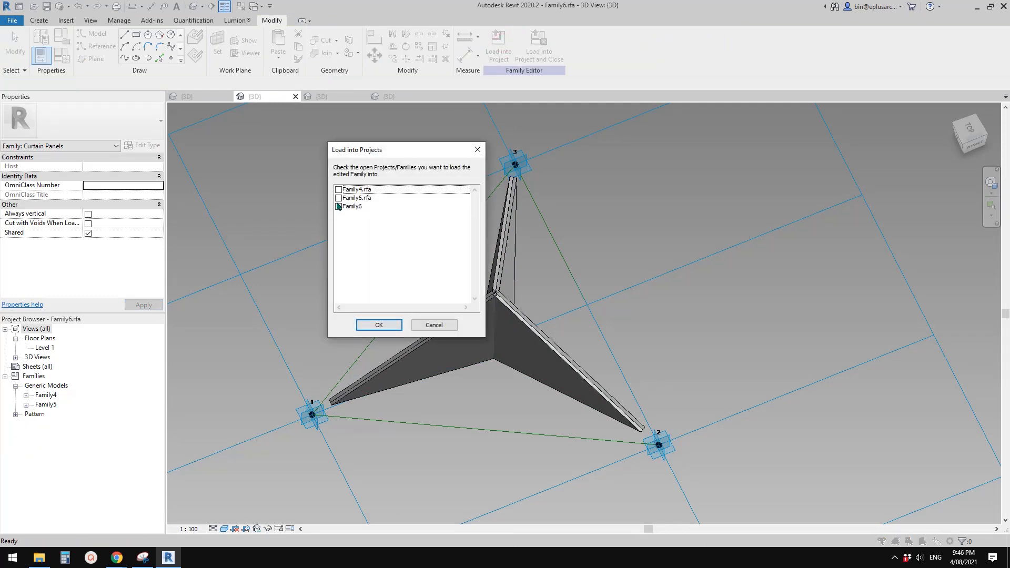
click(338, 207)
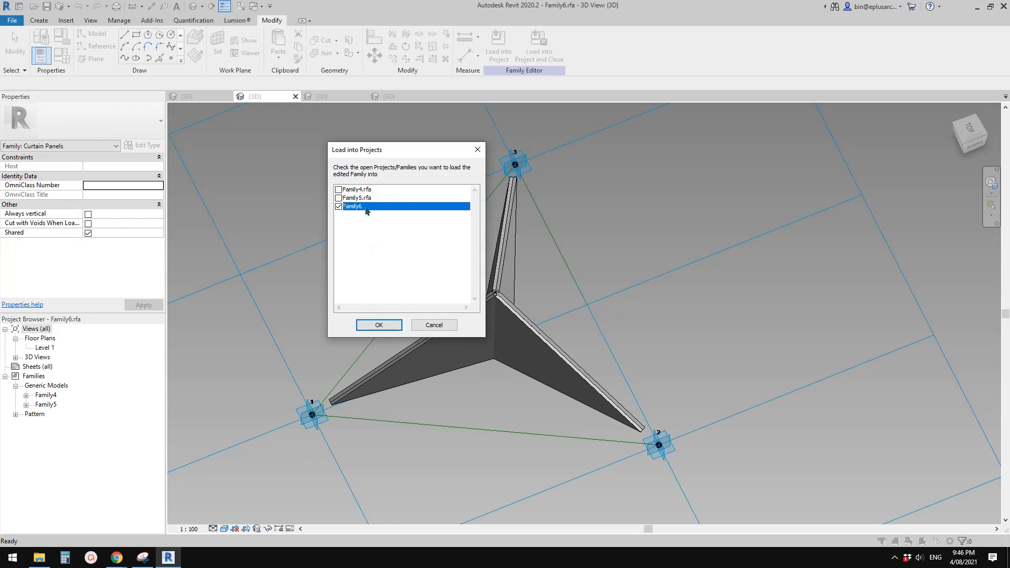
key(Escape)
click(405, 98)
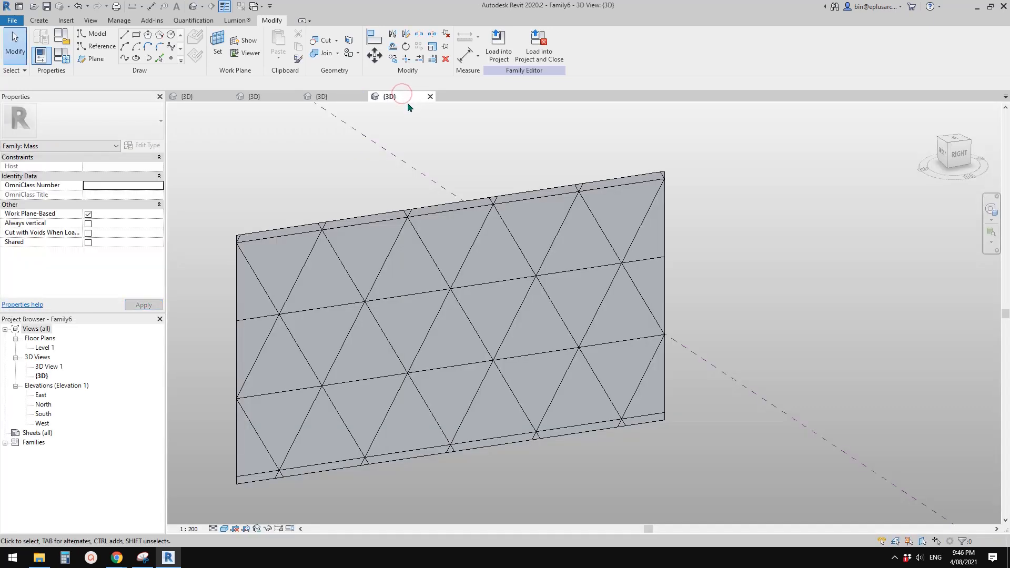
click(254, 96)
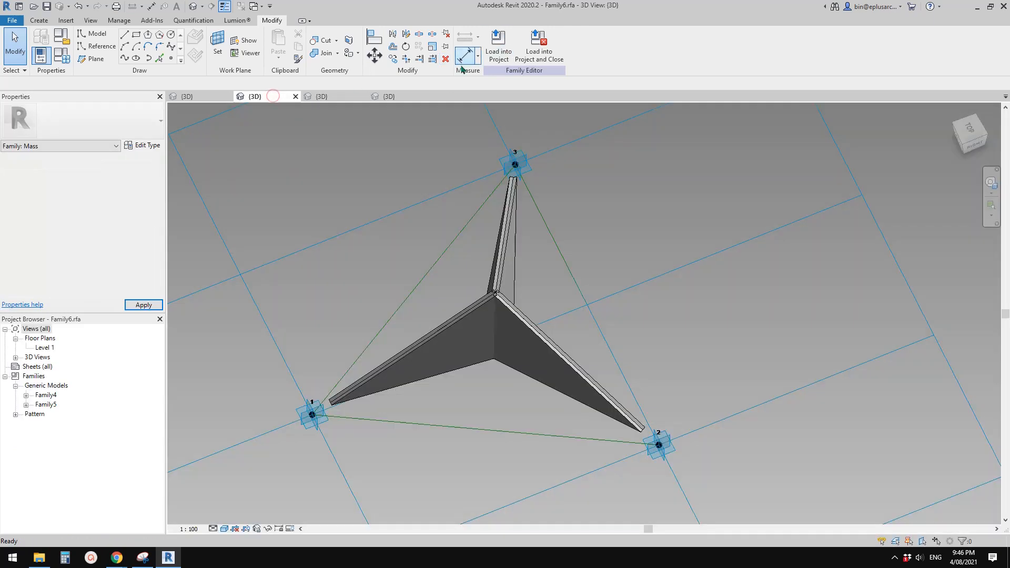
click(492, 43)
click(388, 325)
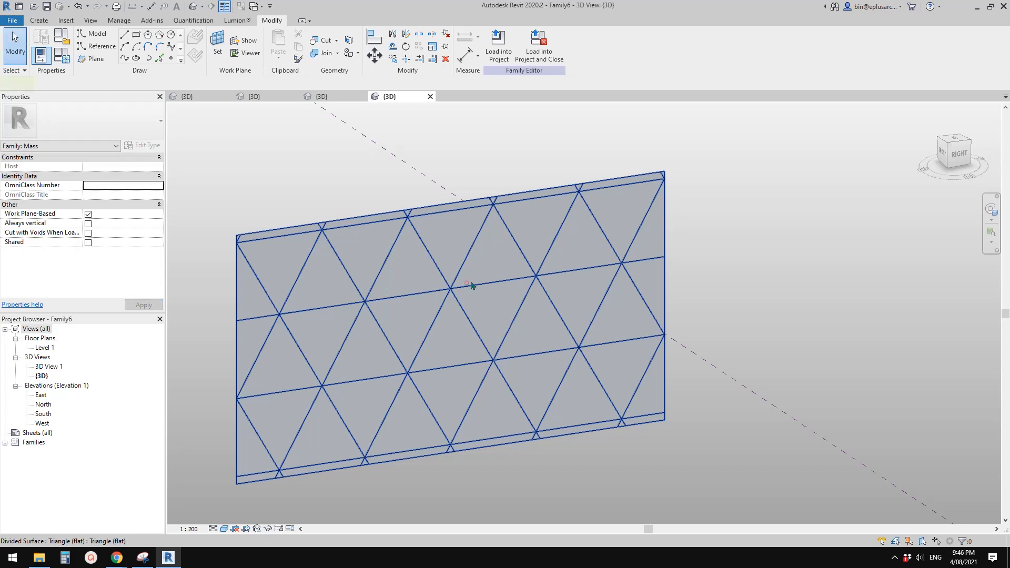
Apply the loaded Family6 panel under Triangle (flat) to the divided surface.
click(470, 288)
click(115, 115)
scroll(91, 202, down, 2)
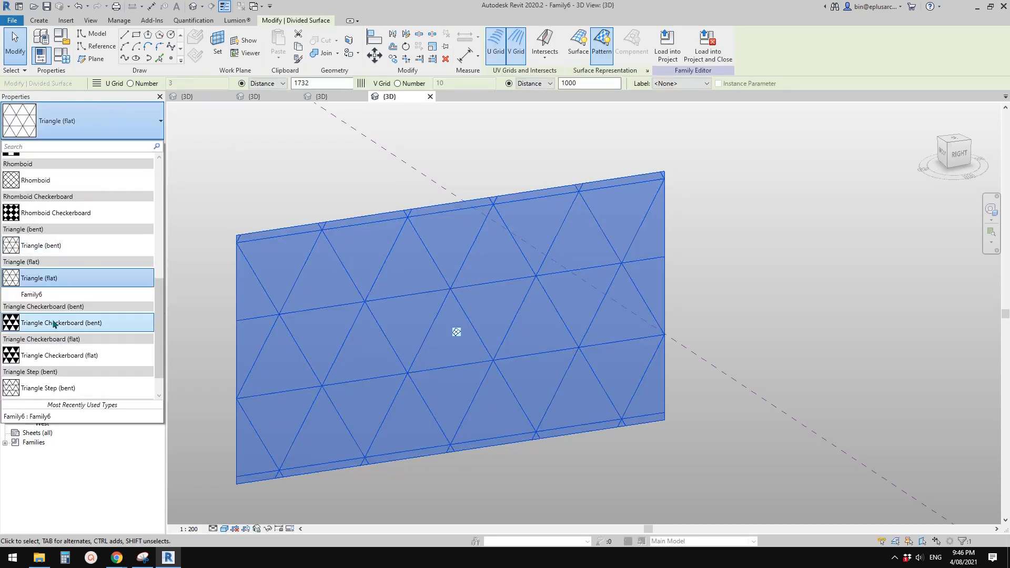
click(37, 294)
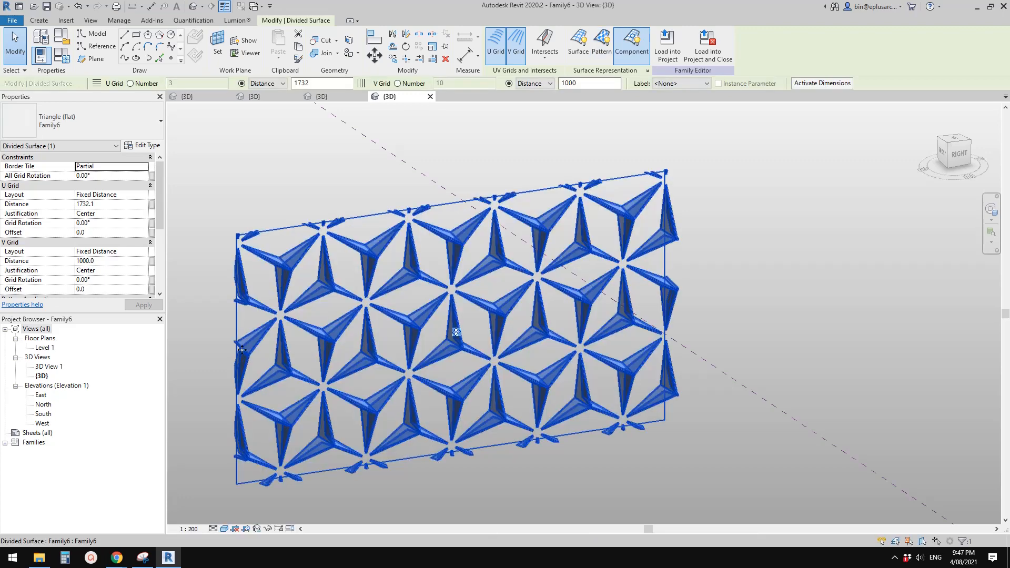
scroll(288, 354, down, 1)
middle_drag(288, 353, 298, 318)
key(Escape)
Select all instances of the triangular curtain panel and set their CP parameter to 0.5.
shift+middle_drag(376, 339, 420, 303)
scroll(410, 351, up, 2)
key(Tab)
click(461, 288)
key(s)
key(a)
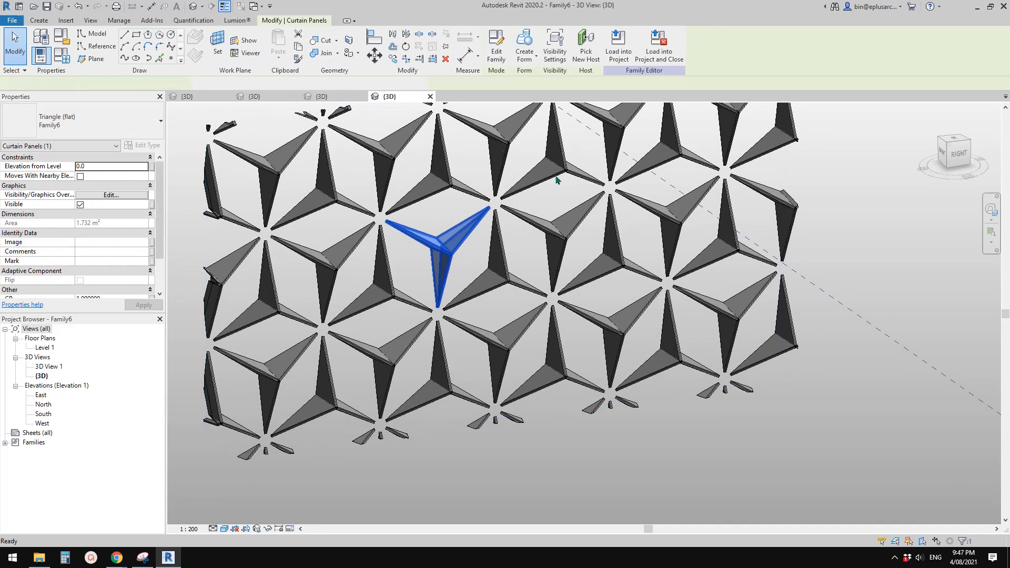
scroll(103, 252, down, 1)
click(120, 261)
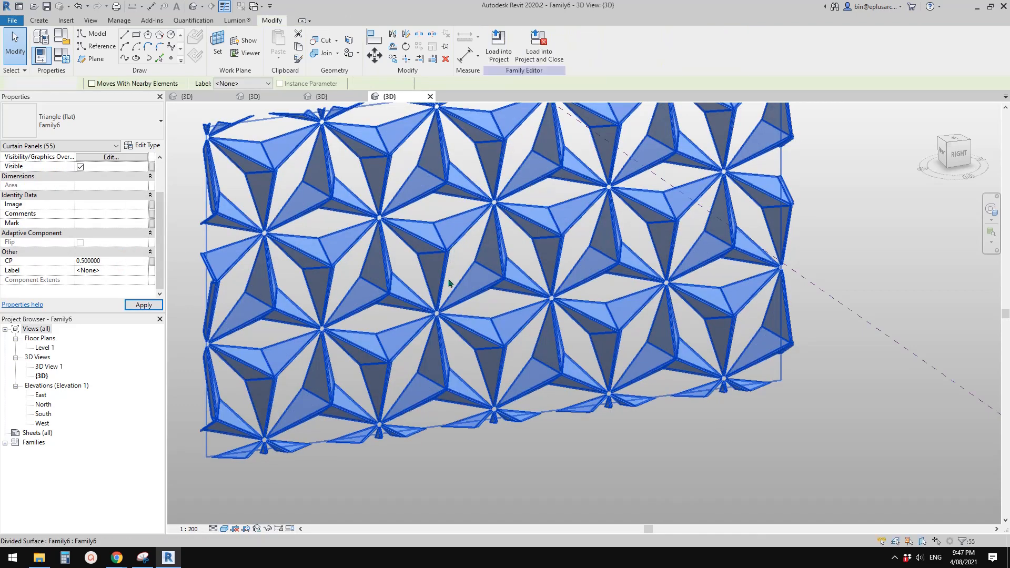
key(Escape)
Set the CP parameter of a single upward-pointing panel near the middle of the surface to 0.2.
click(482, 289)
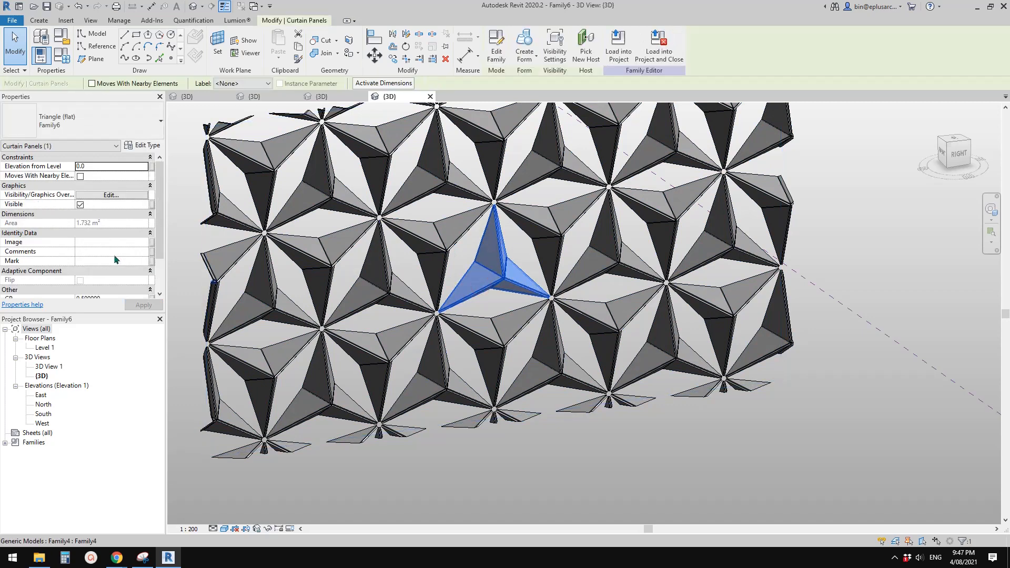
scroll(113, 254, down, 1)
click(121, 261)
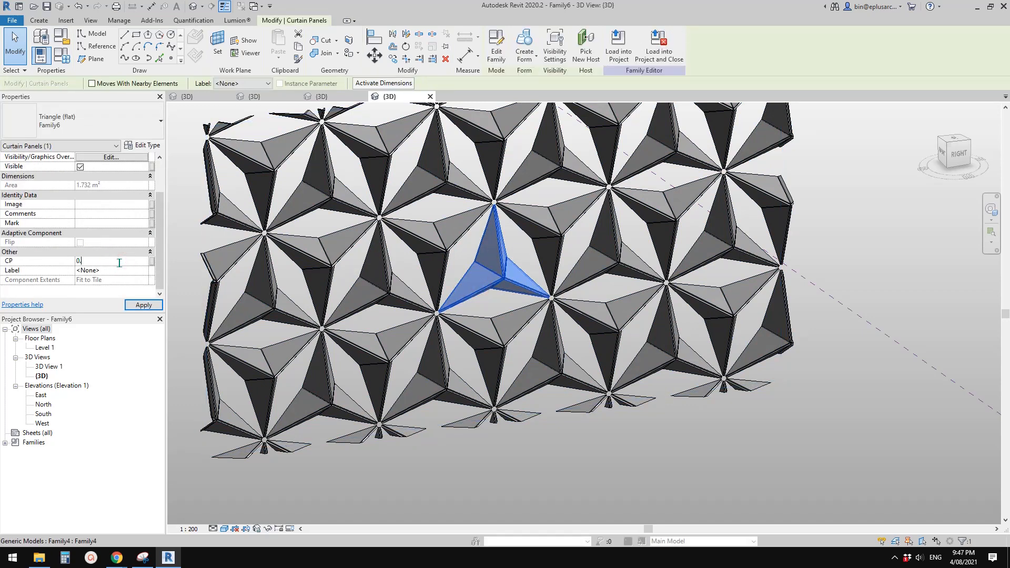
text(0.2)
key(Return)
scroll(501, 305, down, 3)
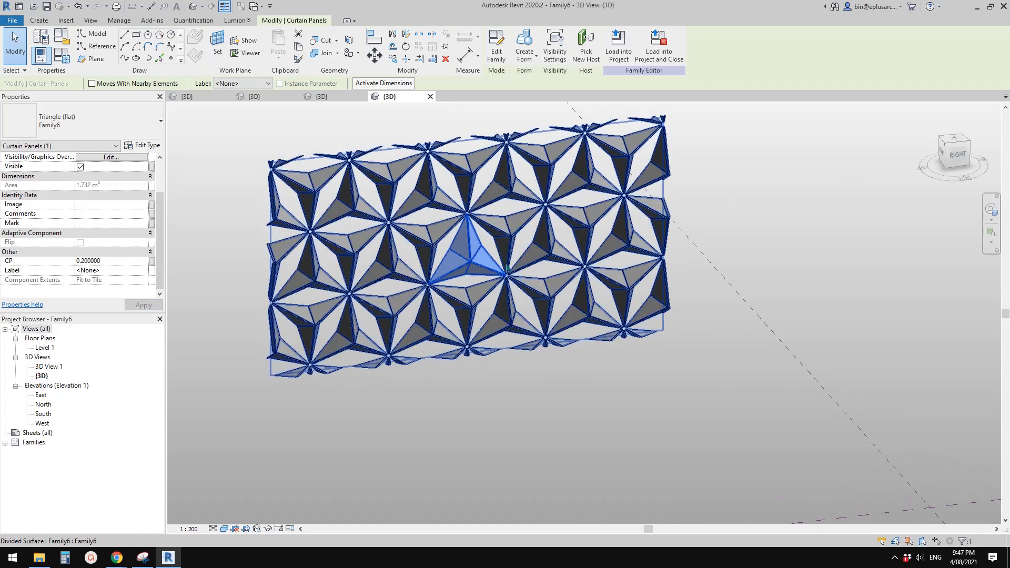
scroll(466, 272, up, 2)
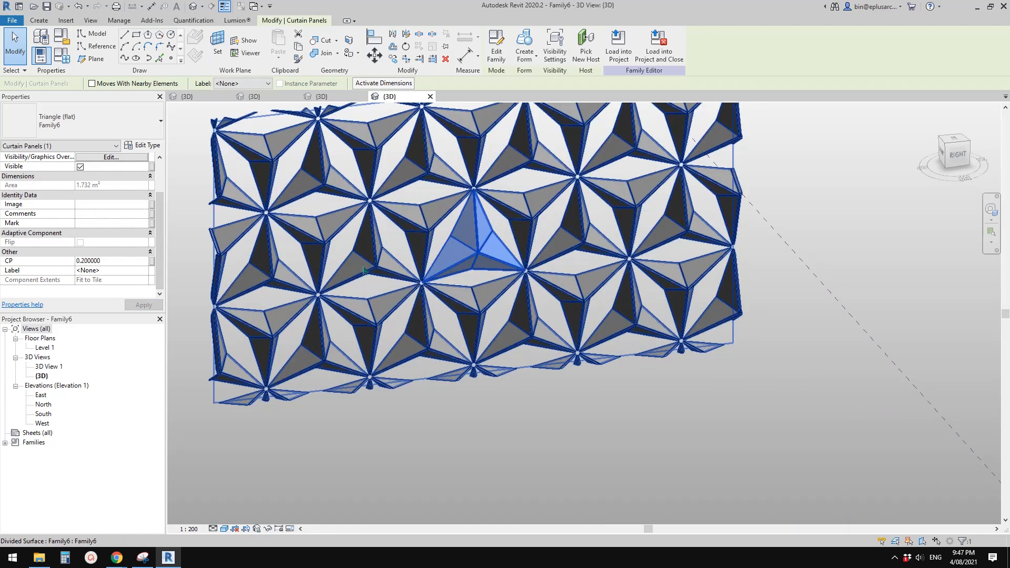
scroll(364, 270, up, 2)
key(Escape)
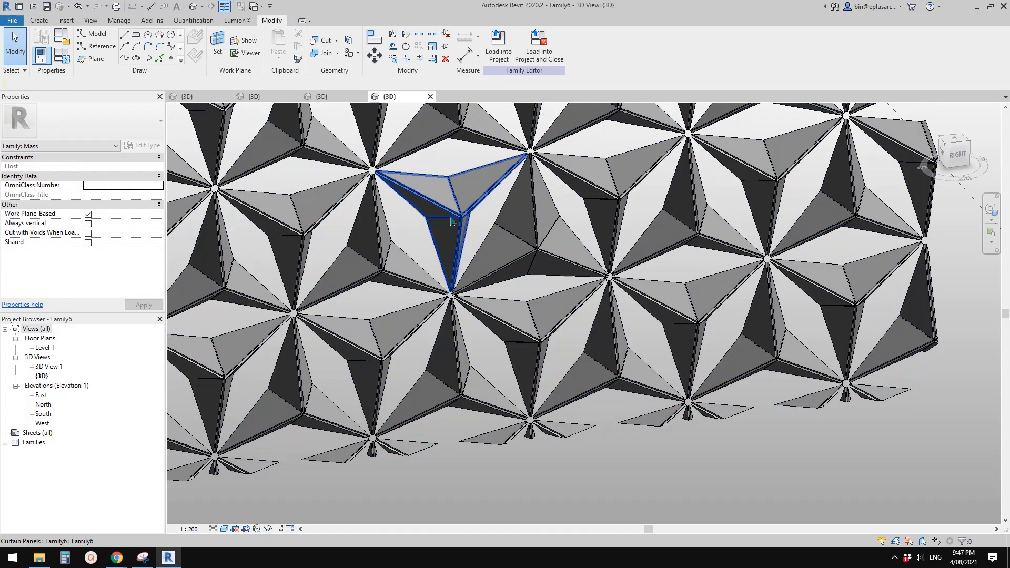
Set the CP parameter of the neighbouring downward-pointing panel to 0.8.
click(452, 221)
scroll(437, 284, down, 2)
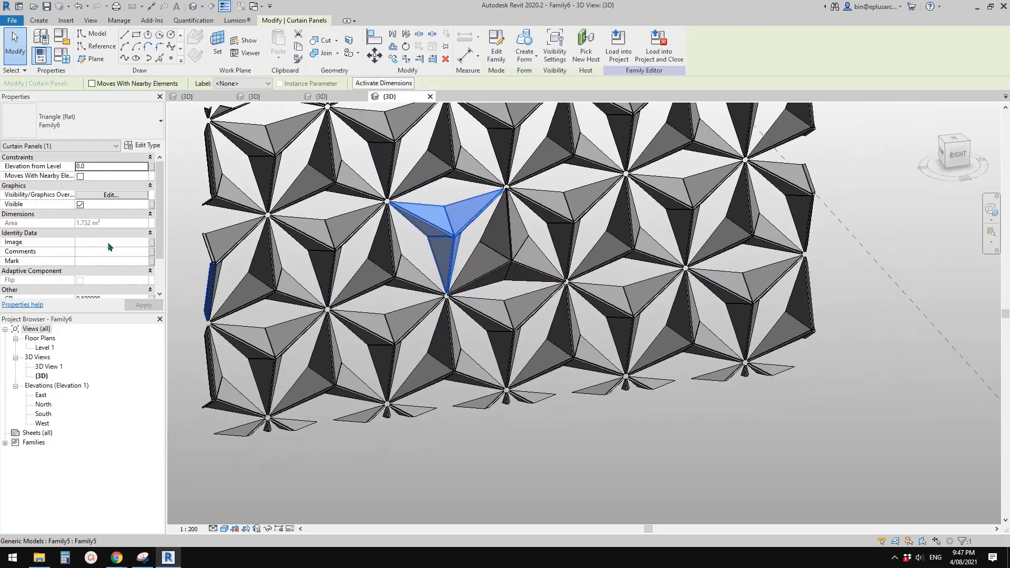
scroll(111, 252, down, 1)
click(131, 261)
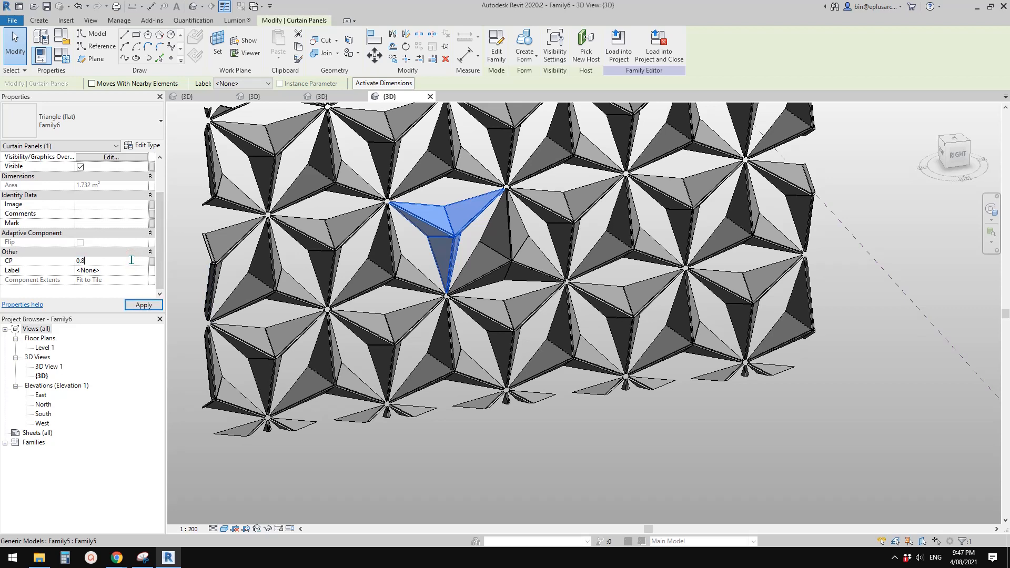
key(Escape)
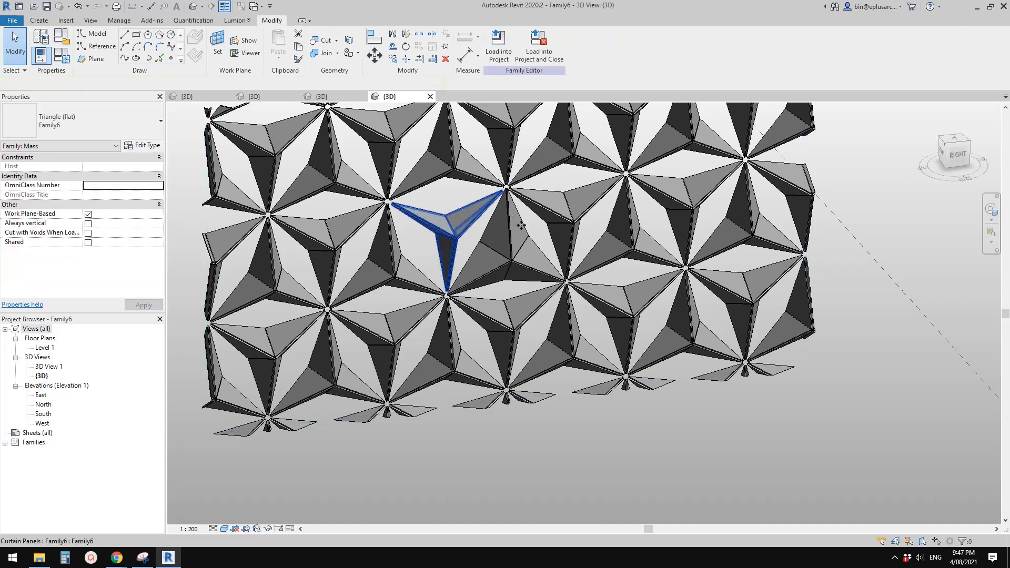
Set the work plane to the left flap face of the upward-pointing test panel near the middle of the surface.
scroll(520, 225, down, 1)
shift+middle_drag(537, 234, 506, 243)
scroll(470, 251, up, 6)
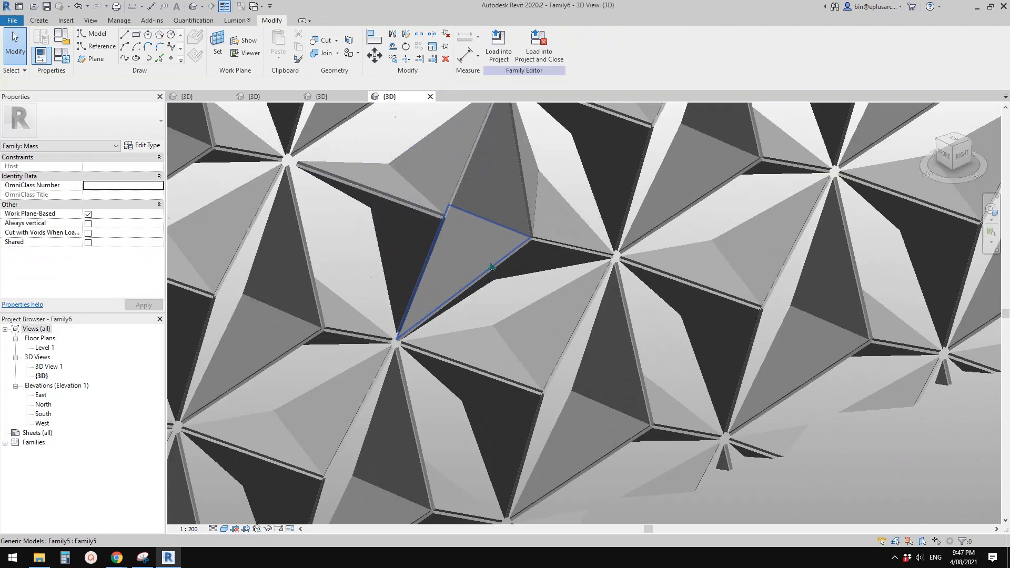
click(39, 20)
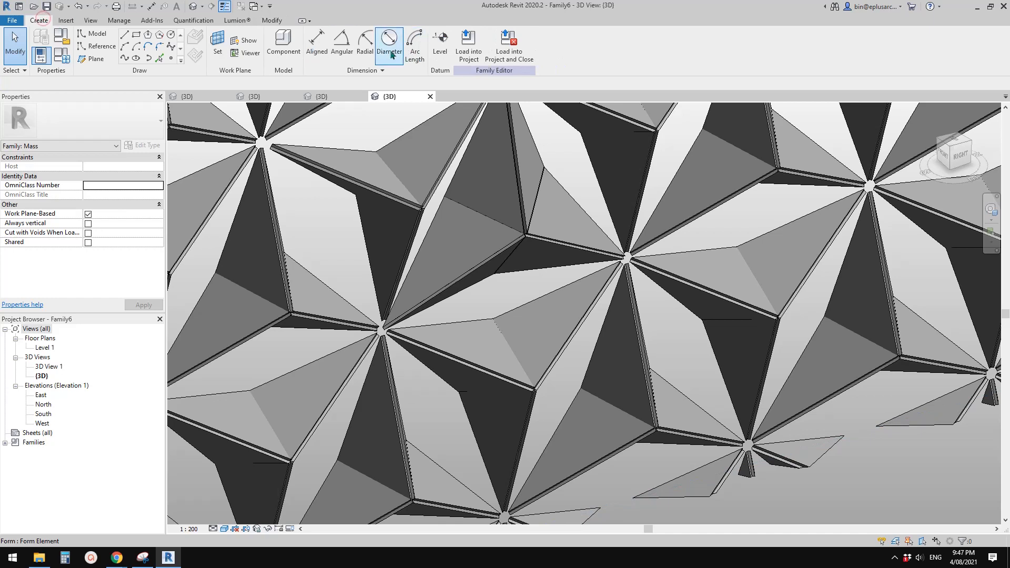
click(217, 44)
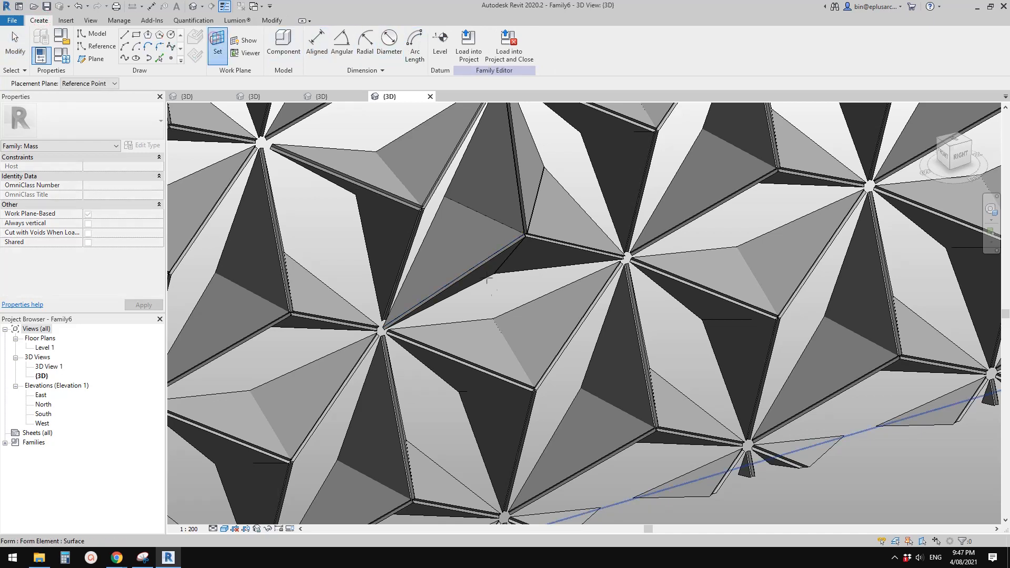
click(466, 245)
scroll(468, 248, up, 1)
scroll(492, 235, up, 2)
Place an angular dimension between the two flap edges meeting at the panel's corner and set the view scale to 1:20.
key(d)
key(i)
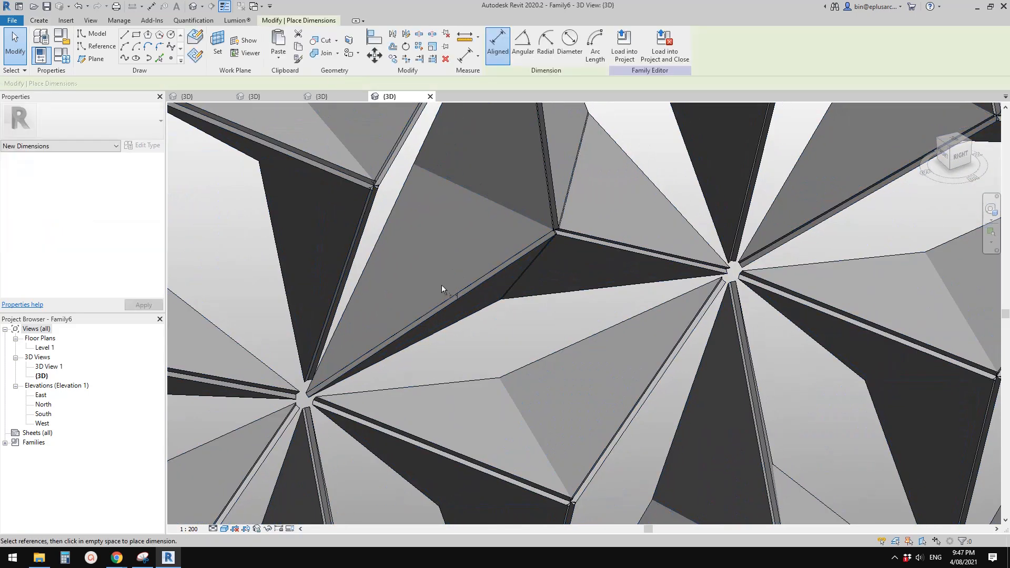
click(520, 47)
click(421, 317)
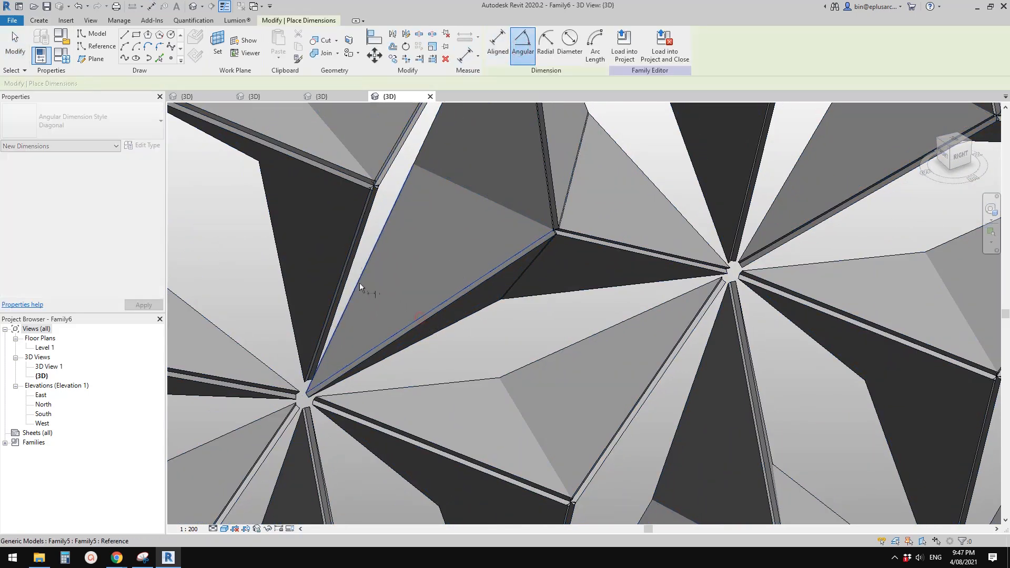
click(359, 286)
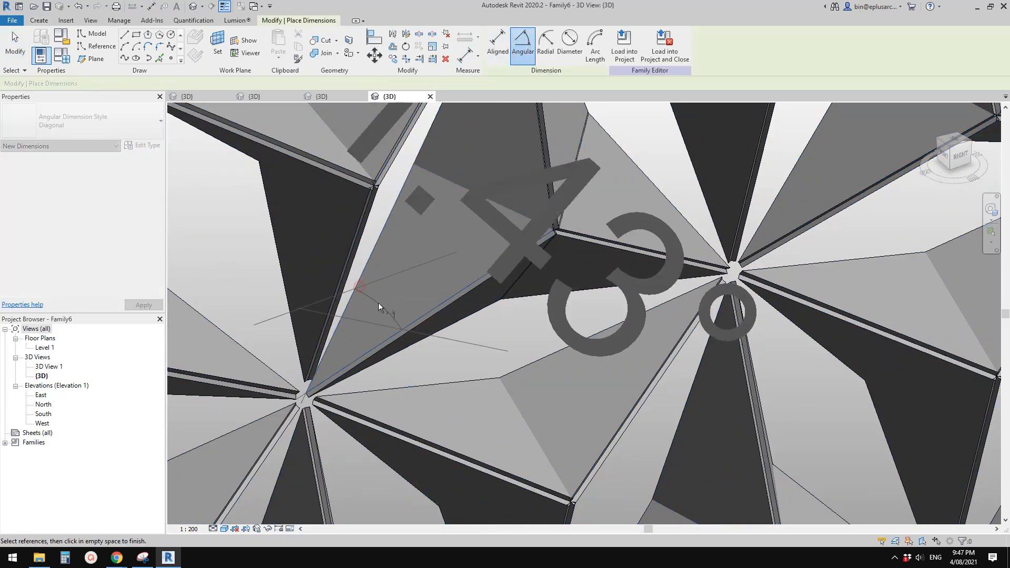
click(192, 529)
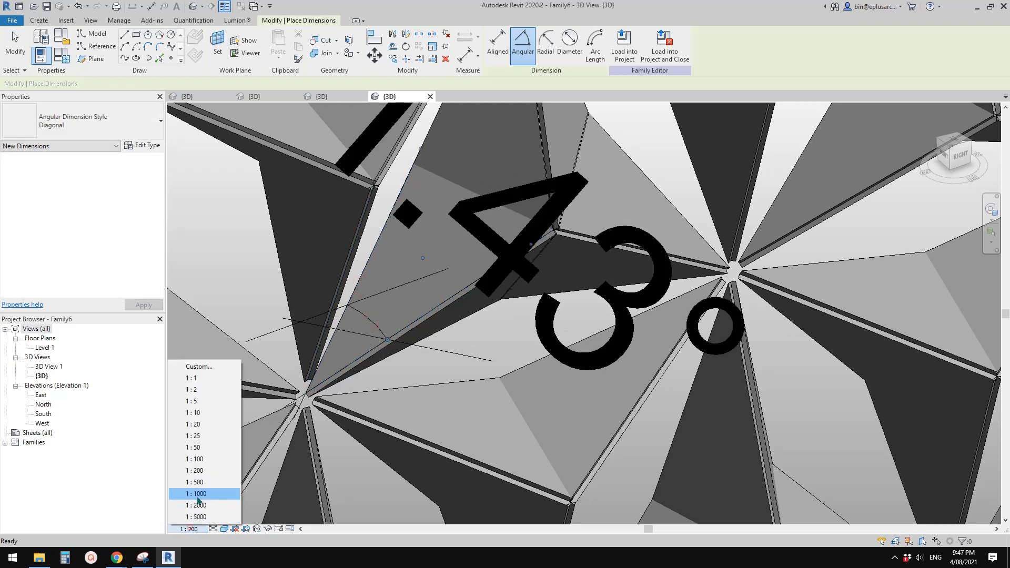
click(195, 426)
shift+middle_drag(340, 353, 520, 224)
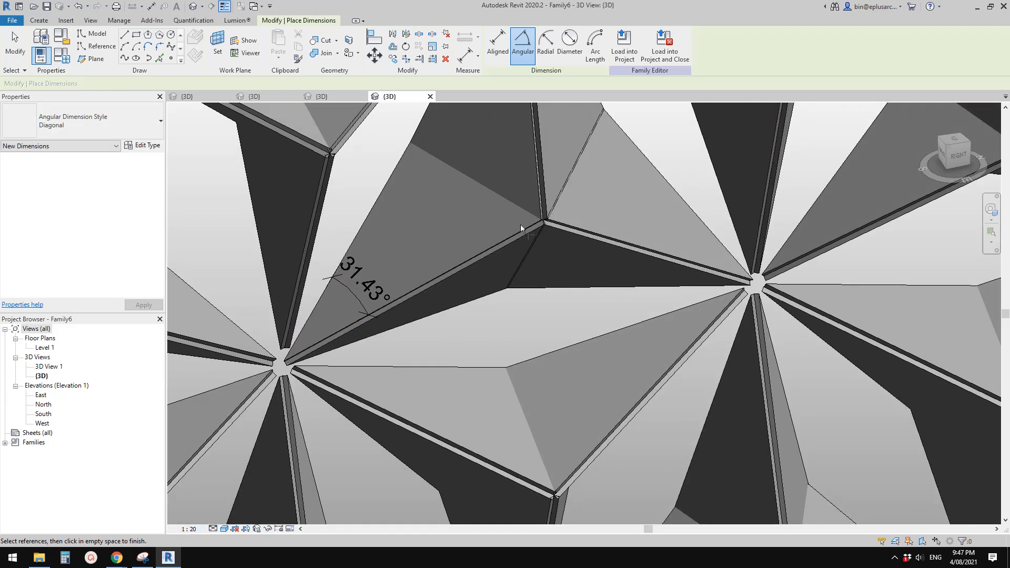
click(529, 228)
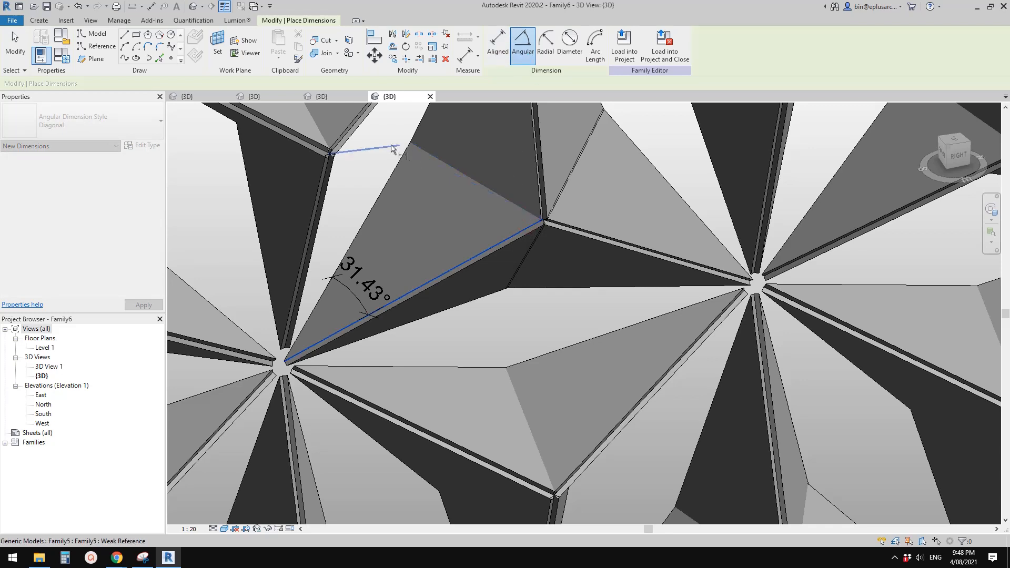
click(416, 147)
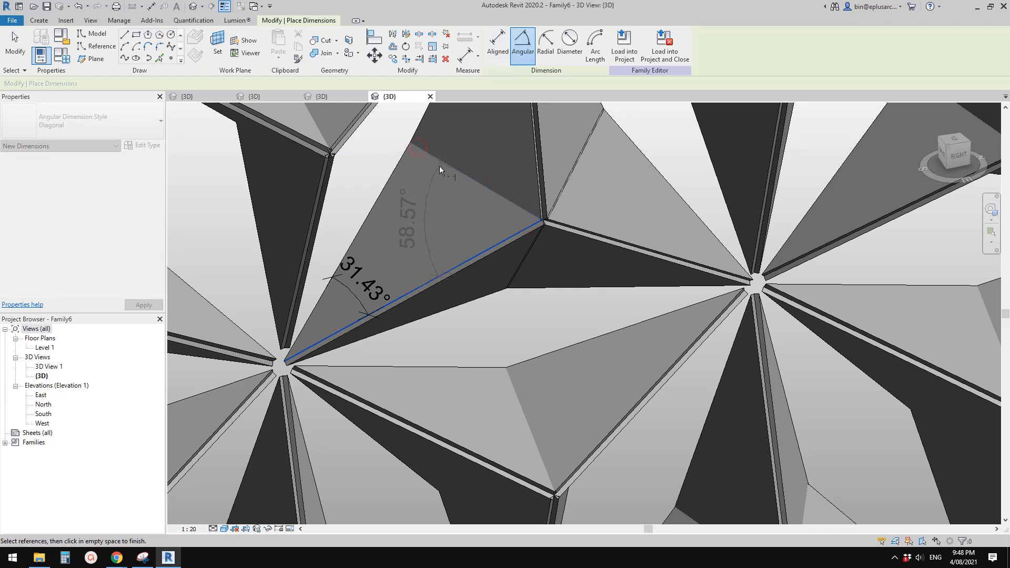
key(Escape)
Show the view in wireframe and place an angular dimension between the flap edges meeting at the panel's inner point.
key(w)
key(f)
scroll(460, 195, up, 5)
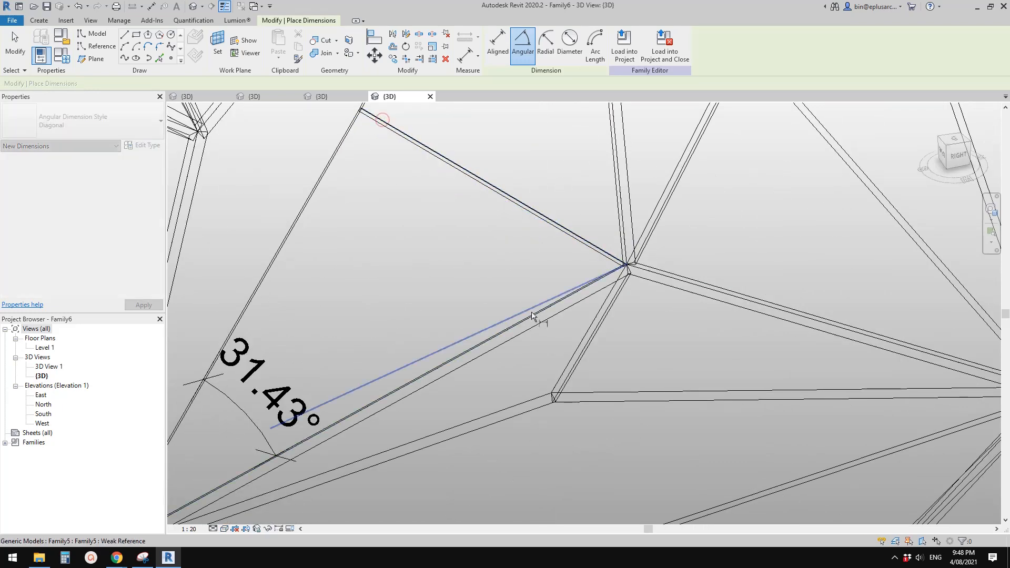
click(533, 315)
click(502, 283)
scroll(505, 285, down, 5)
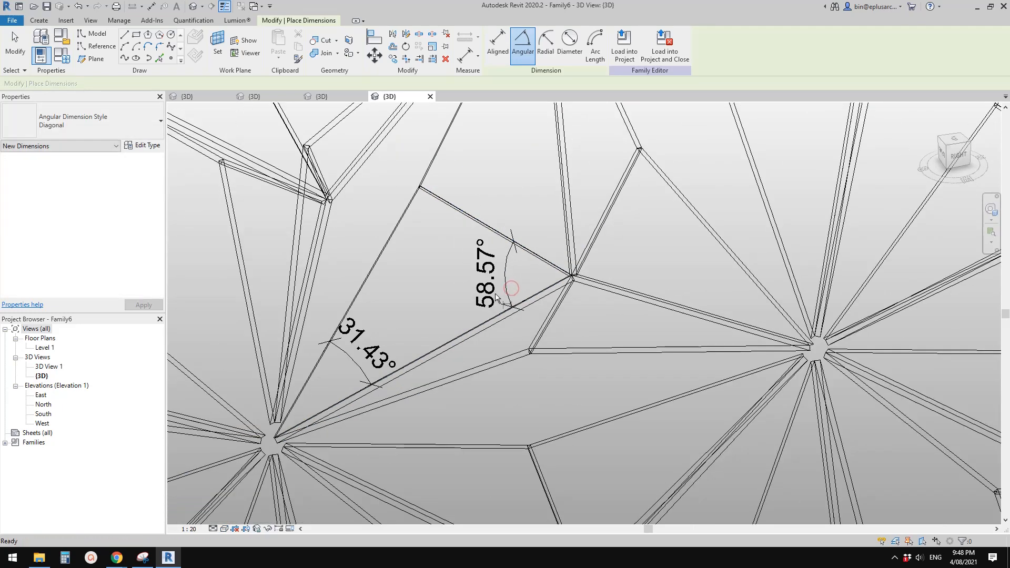
key(Escape)
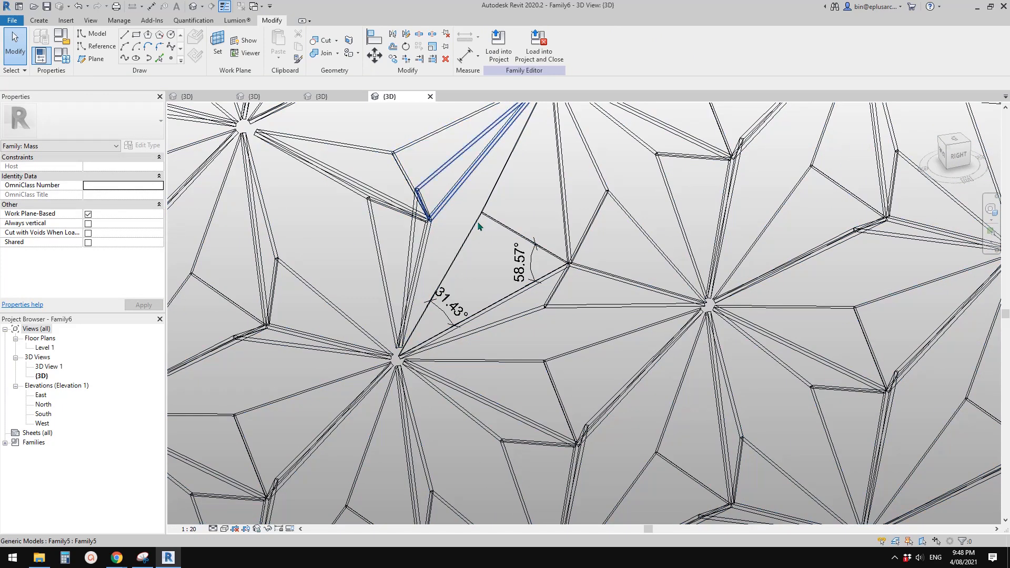
Test the dimensioned panel's CP parameter at 0 and 0.5, and finish with it set to 1.
click(517, 298)
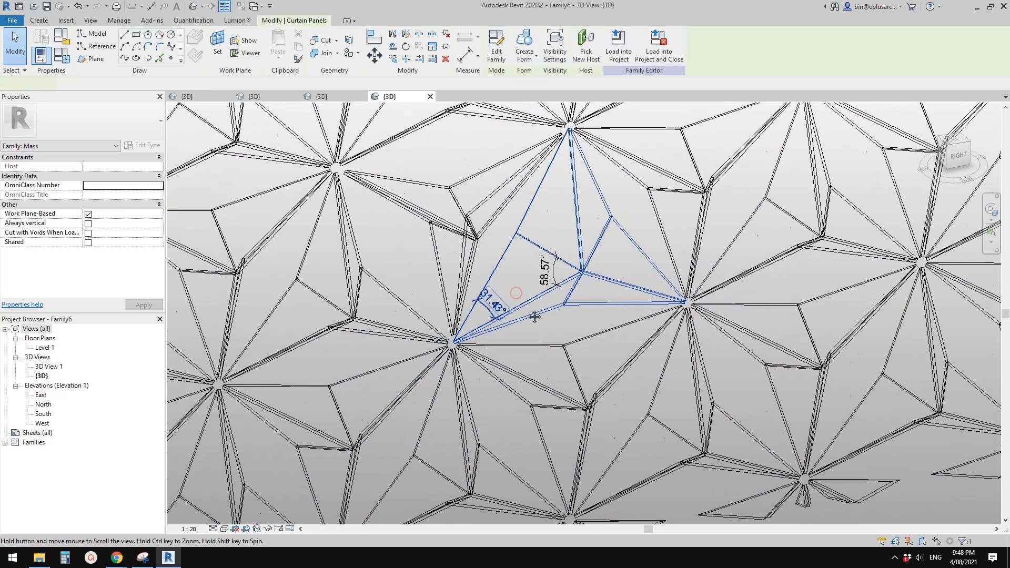
scroll(517, 298, down, 2)
click(115, 262)
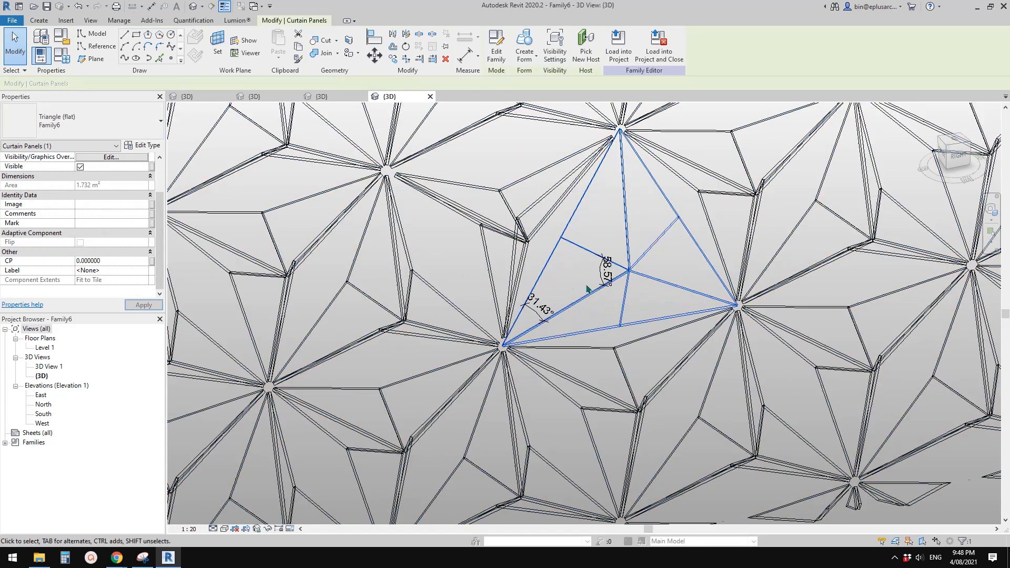
click(108, 261)
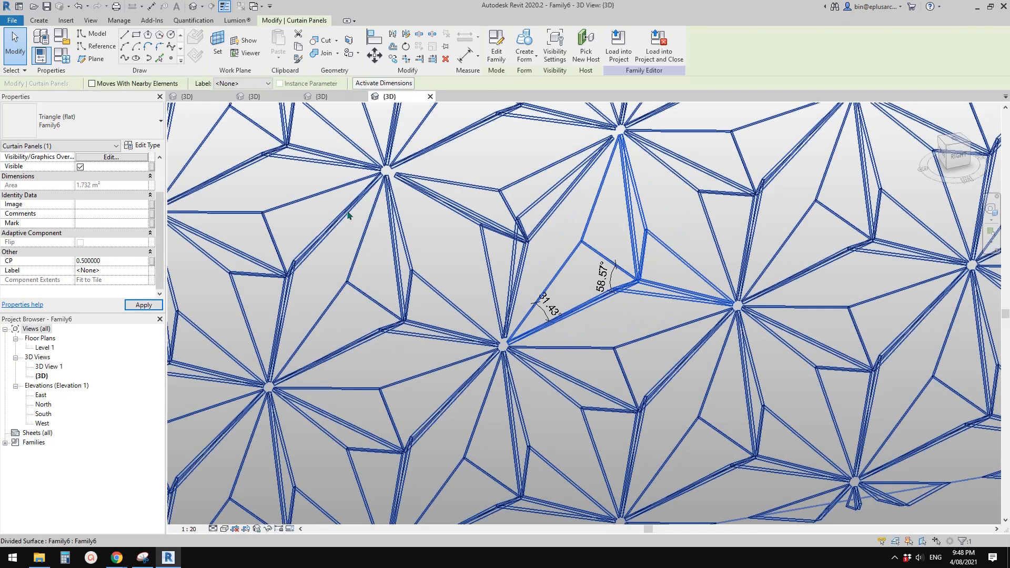
click(117, 260)
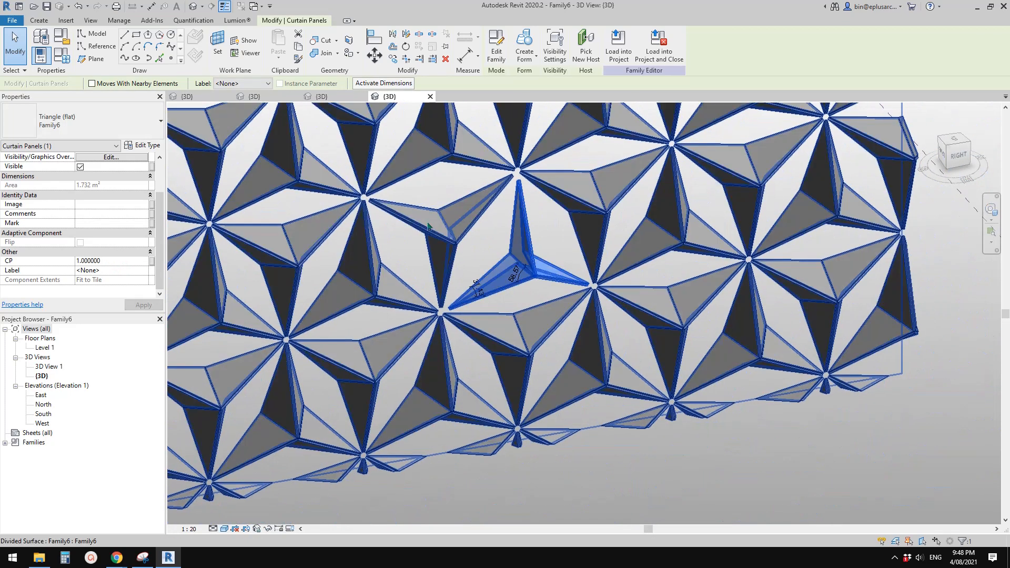
Examine the panelled surface and the dimensioned panel's opening from several viewing angles.
scroll(480, 264, down, 1)
shift+middle_drag(480, 263, 466, 300)
scroll(463, 190, down, 1)
scroll(465, 300, up, 3)
click(459, 255)
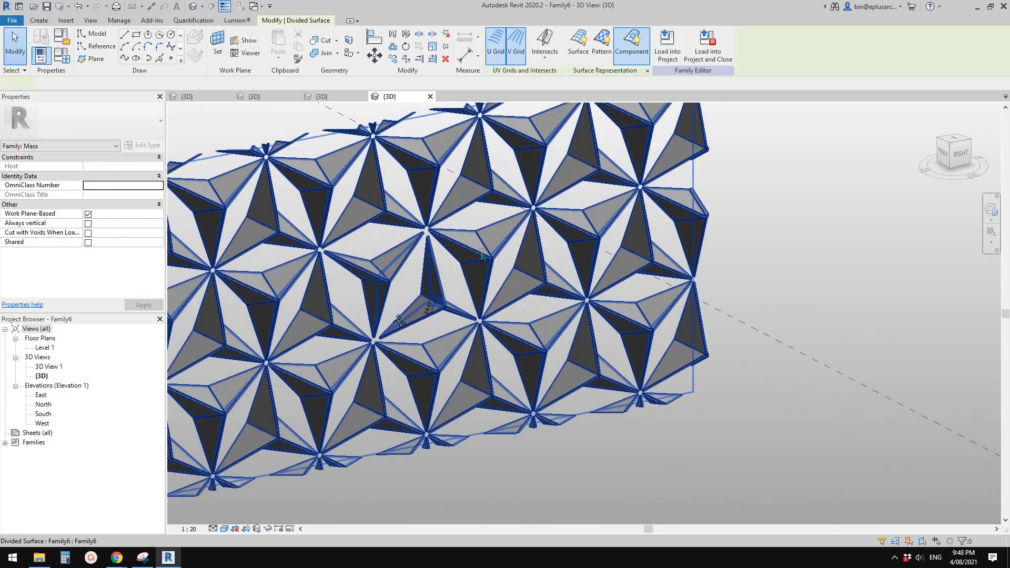
scroll(458, 254, down, 5)
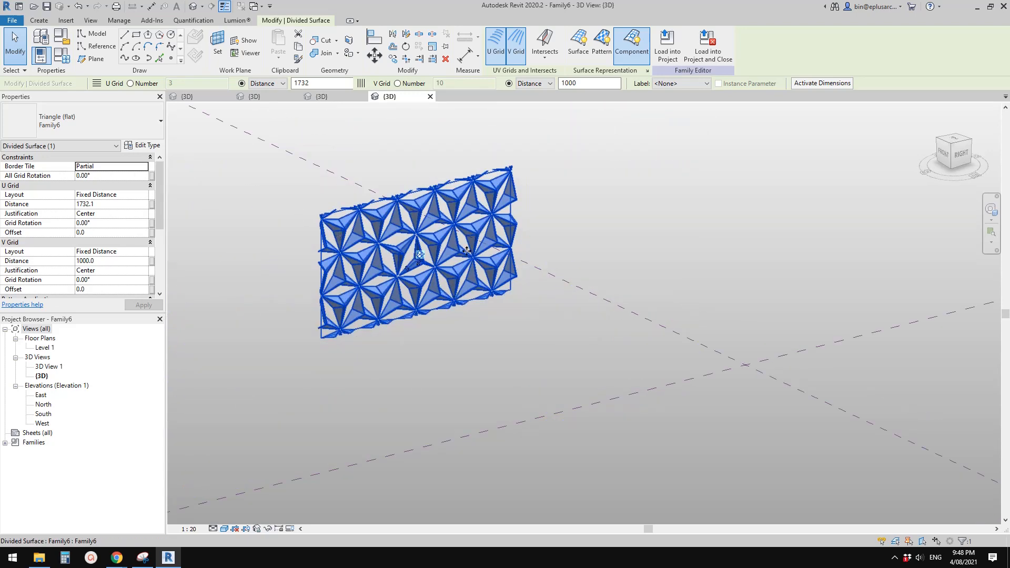
key(Escape)
scroll(415, 258, up, 2)
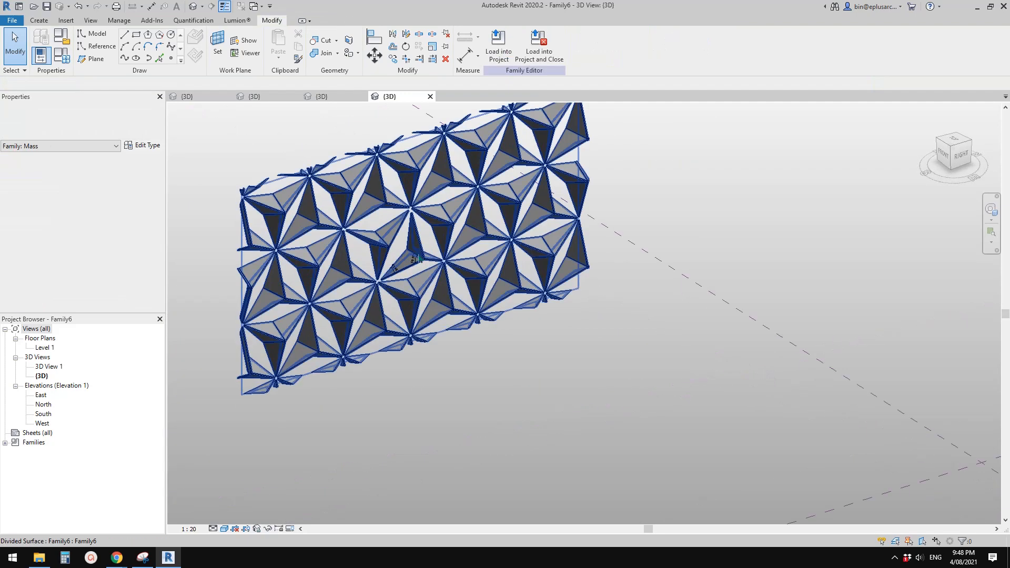
click(418, 257)
shift+middle_drag(418, 257, 351, 315)
key(Escape)
scroll(351, 314, down, 1)
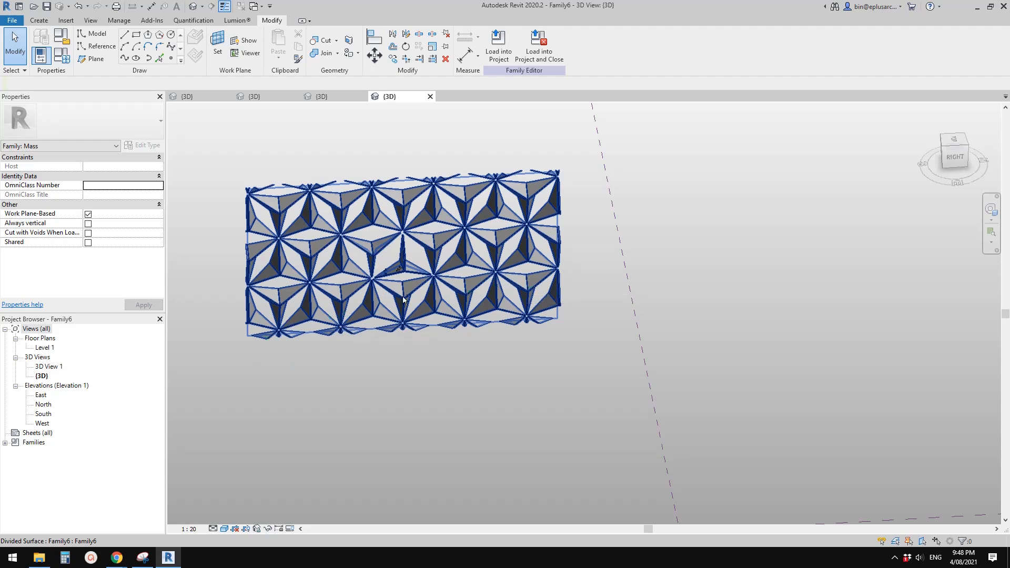
shift+middle_drag(403, 300, 443, 324)
scroll(433, 306, up, 3)
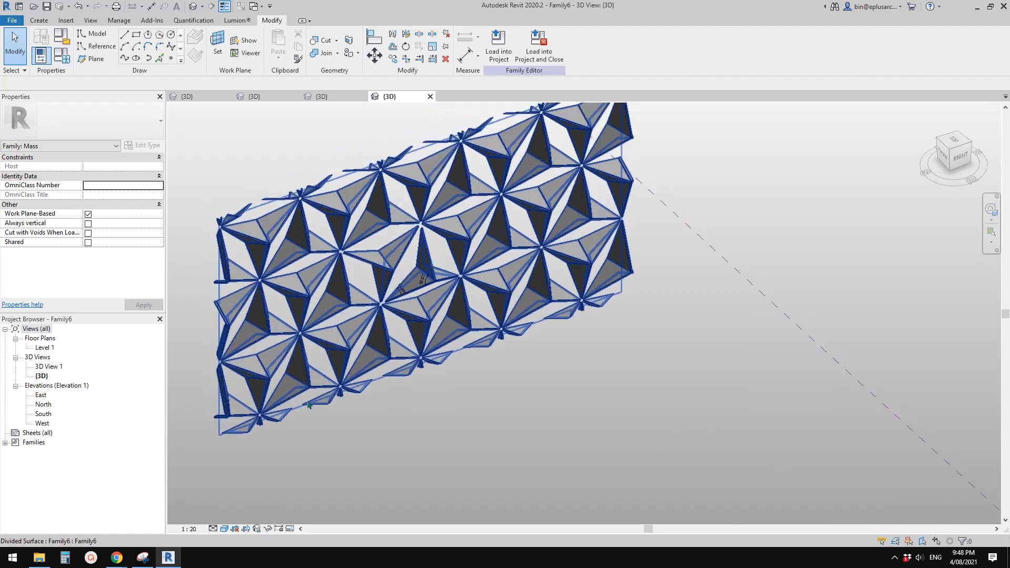
click(450, 282)
shift+middle_drag(446, 268, 421, 173)
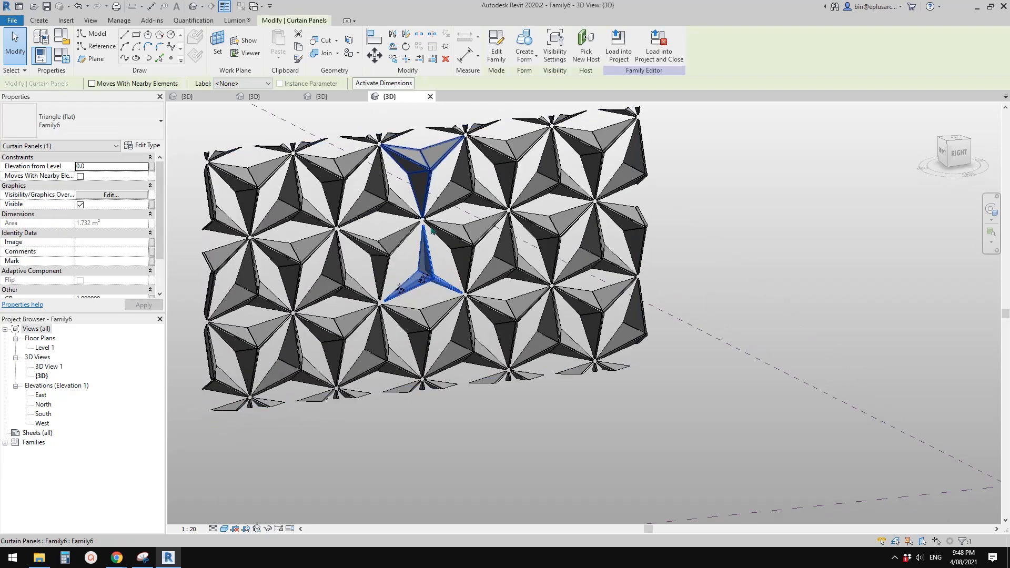
scroll(433, 284, up, 3)
shift+middle_drag(433, 284, 463, 339)
scroll(426, 330, down, 2)
scroll(426, 331, down, 1)
key(Escape)
Draw a model arc below the panelled surface on the panel's work plane and delete it.
click(124, 47)
shift+middle_drag(281, 142, 357, 316)
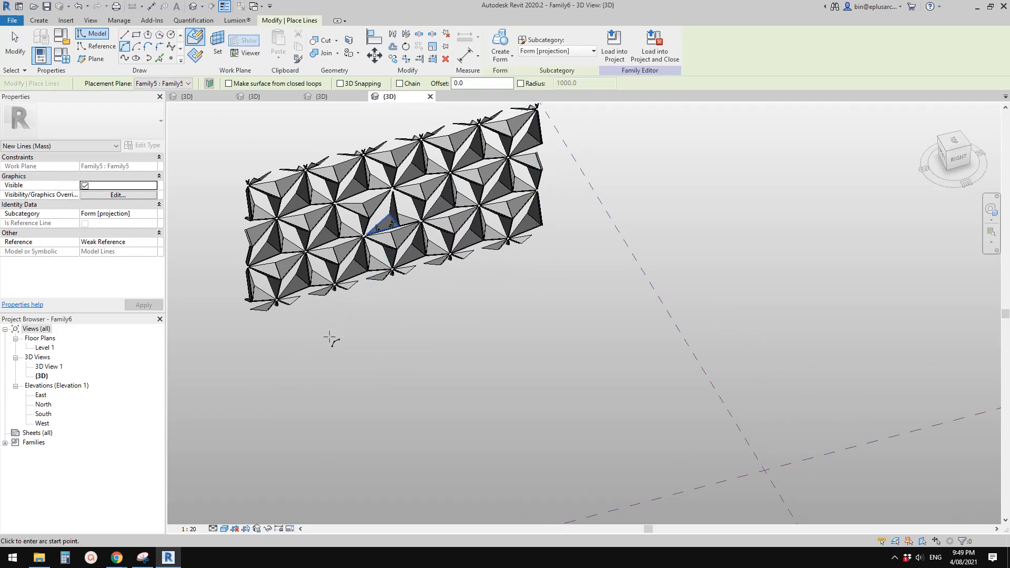
click(579, 332)
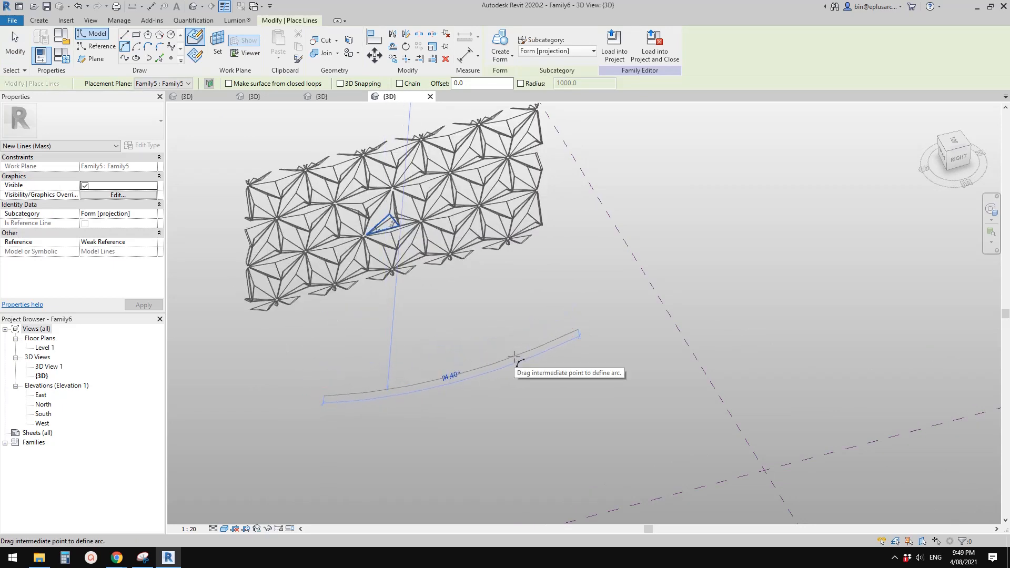
click(521, 363)
key(Escape)
click(492, 367)
mouse_move(493, 367)
shift+middle_down()
mouse_move(523, 242)
mouse_move(504, 368)
shift+middle_up()
key(Delete)
Change the work plane away from the panel face and draw a shallow model arc with a chord of about 6500 mm beside the panelled surface.
click(270, 124)
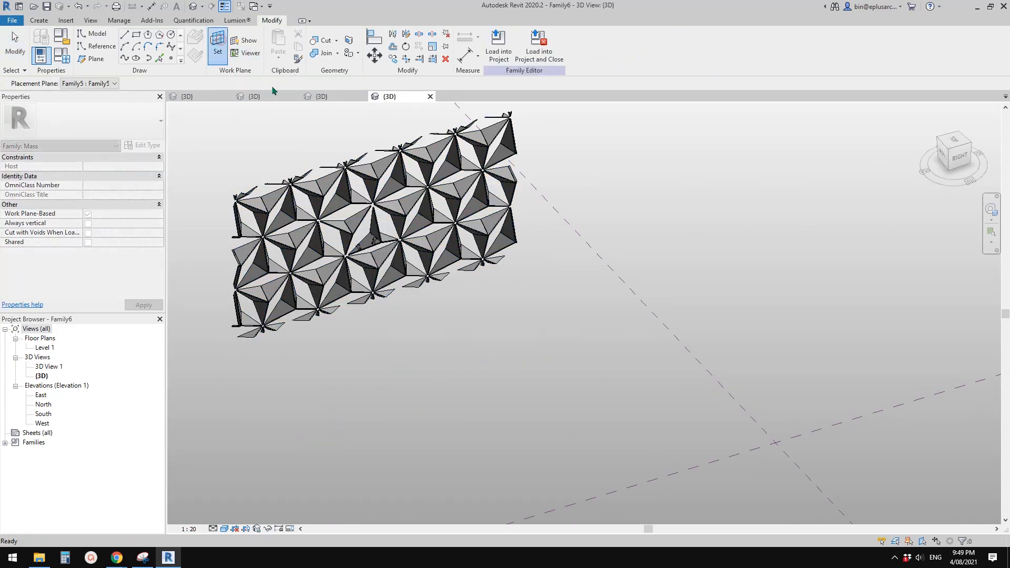
click(94, 100)
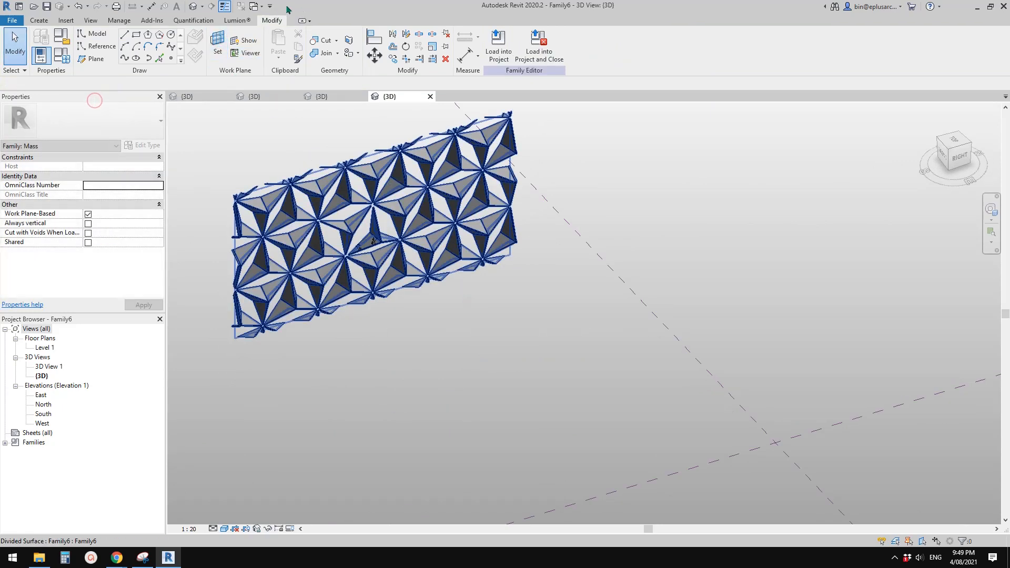
click(138, 48)
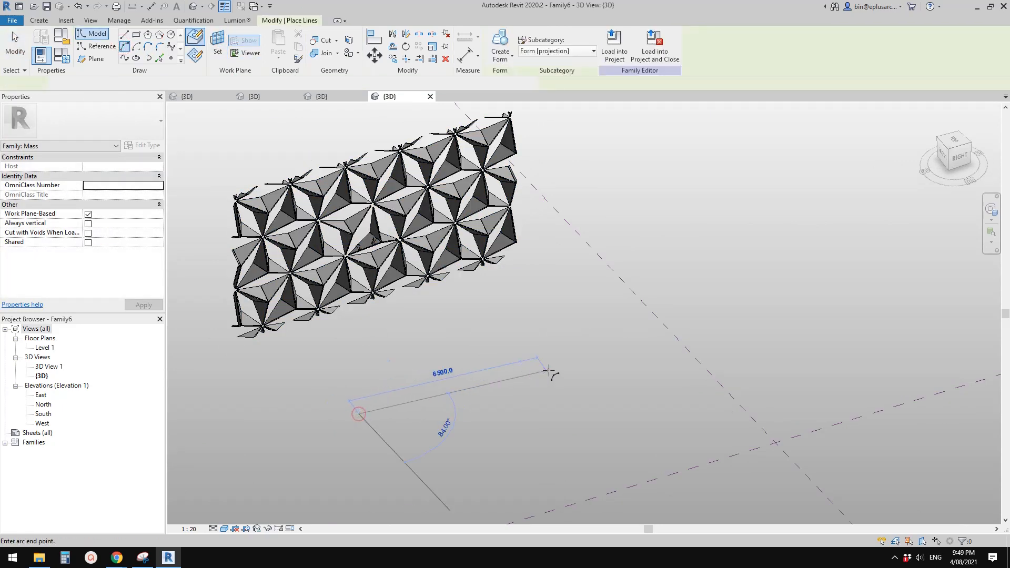
click(549, 371)
click(489, 394)
key(Escape)
key(Escape)
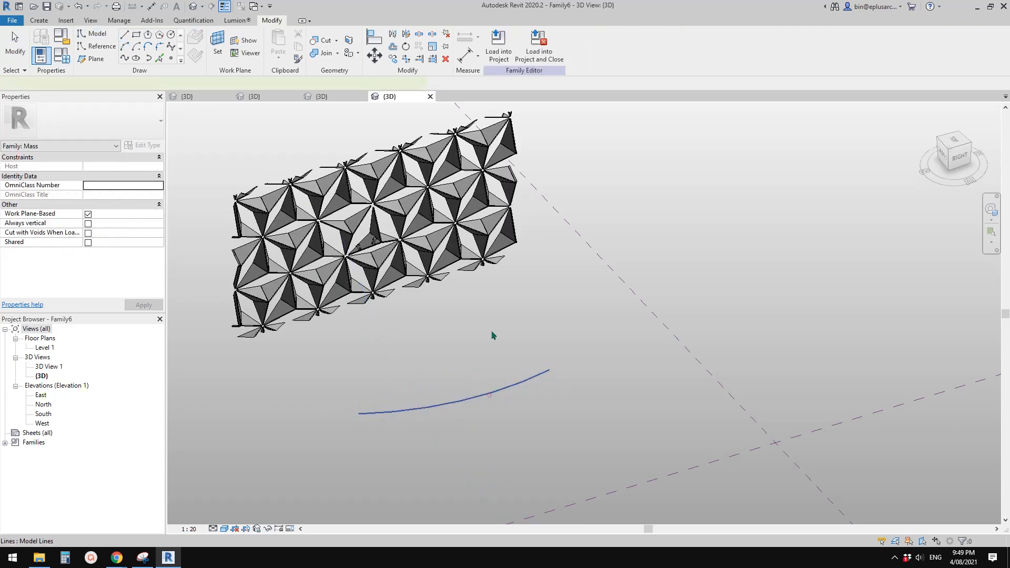
Create a curved surface form from the arc and raise its top edge to make it taller.
click(489, 396)
click(498, 42)
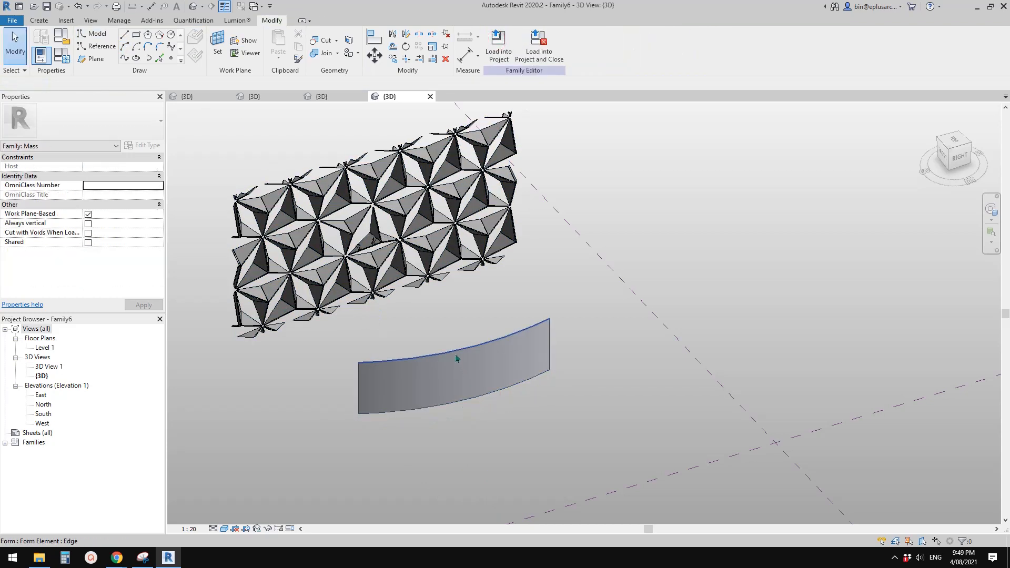
click(456, 359)
shift+middle_drag(461, 337, 507, 328)
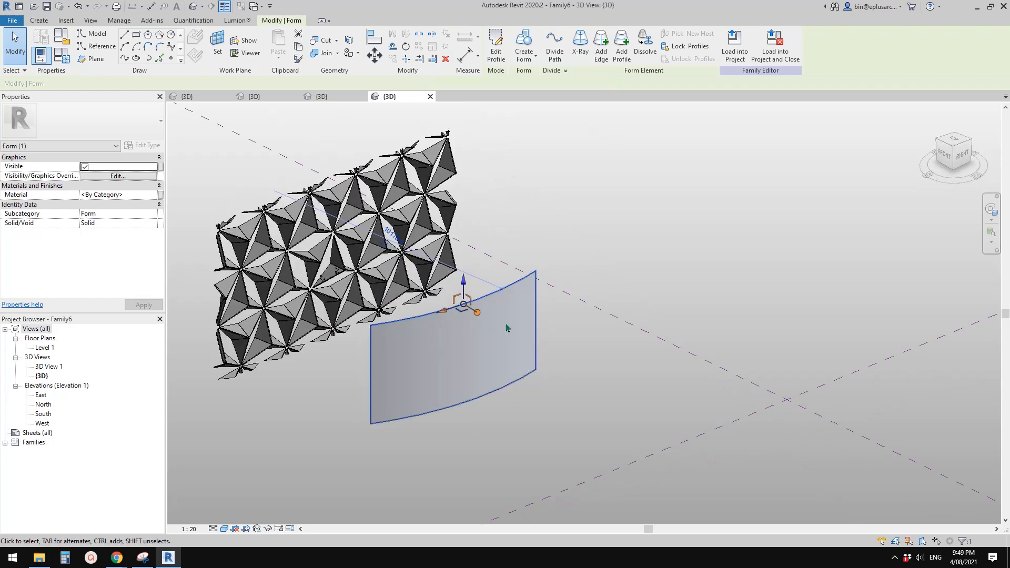
Divide the curved surface and apply the Triangle (flat) pattern to it.
click(506, 329)
click(555, 44)
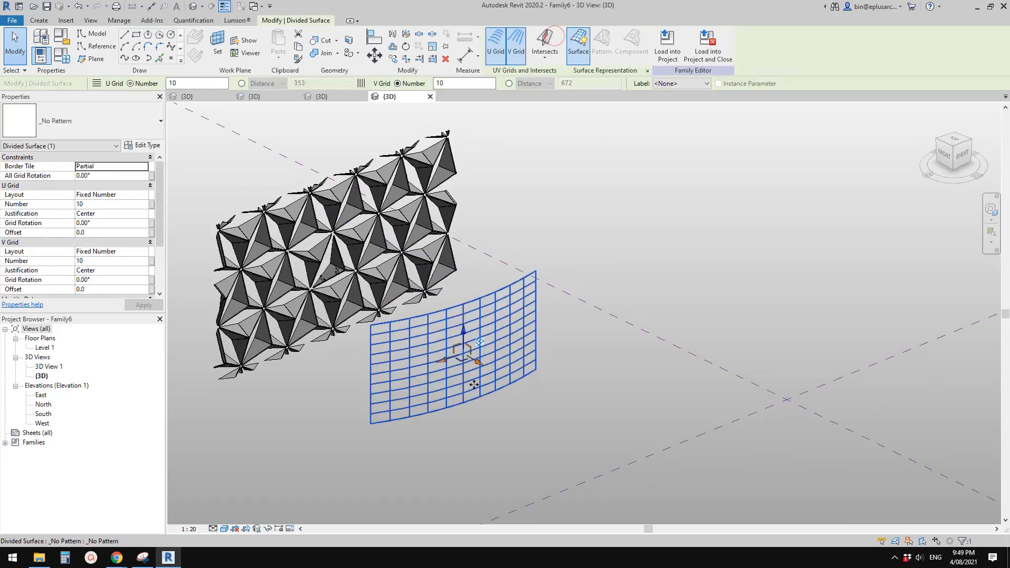
scroll(474, 385, up, 3)
click(98, 119)
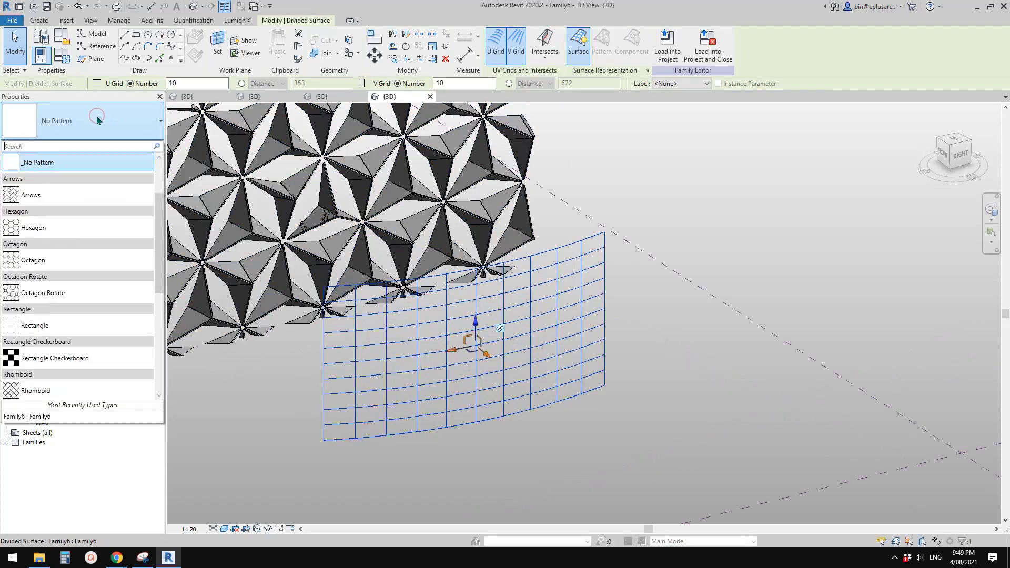
scroll(107, 298, down, 2)
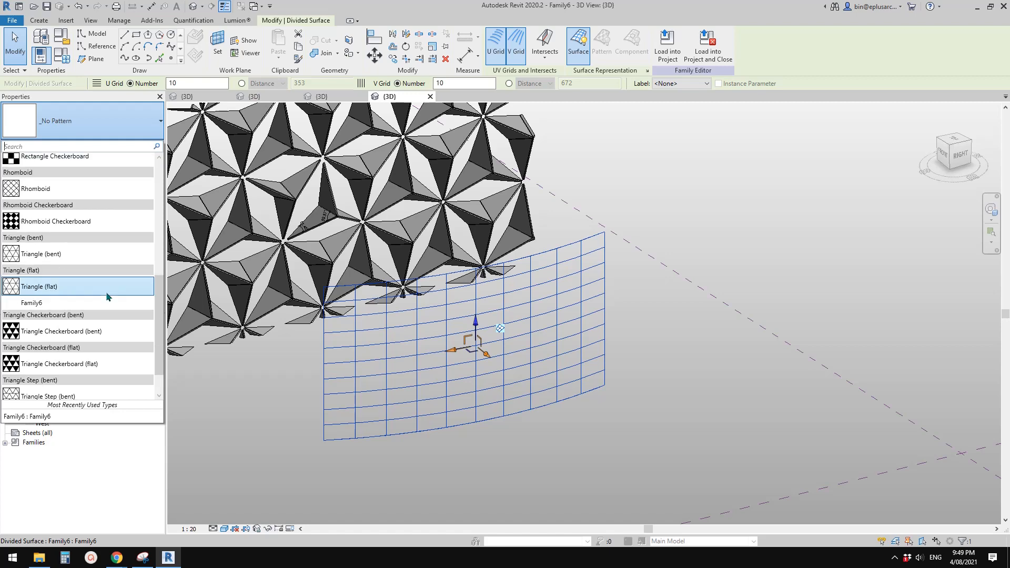
click(47, 289)
scroll(474, 324, up, 3)
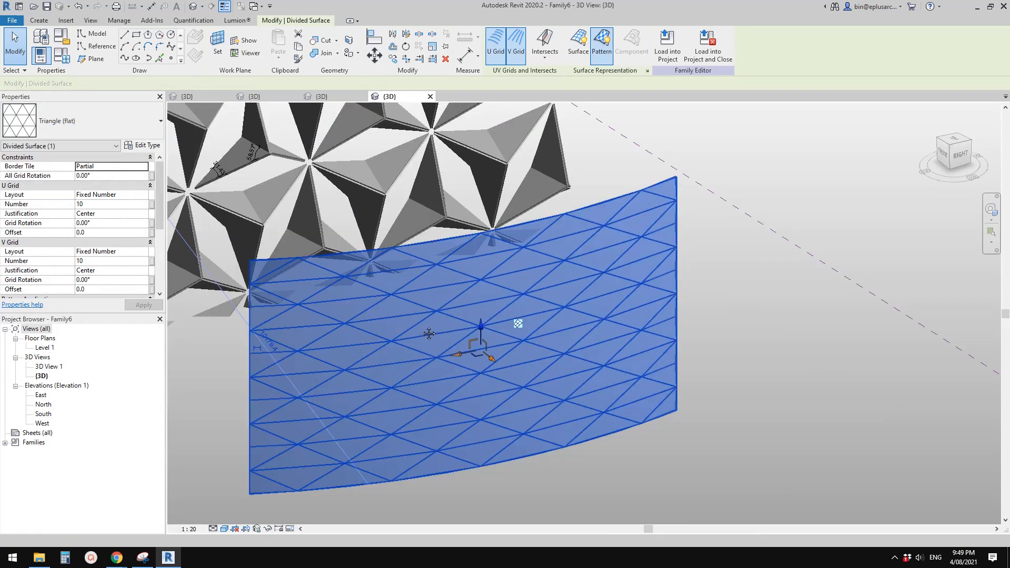
Set both grid layouts of the curved divided surface to Fixed Distance, with 1732.1 for the U grid and 1000 for the V grid.
click(138, 193)
click(97, 212)
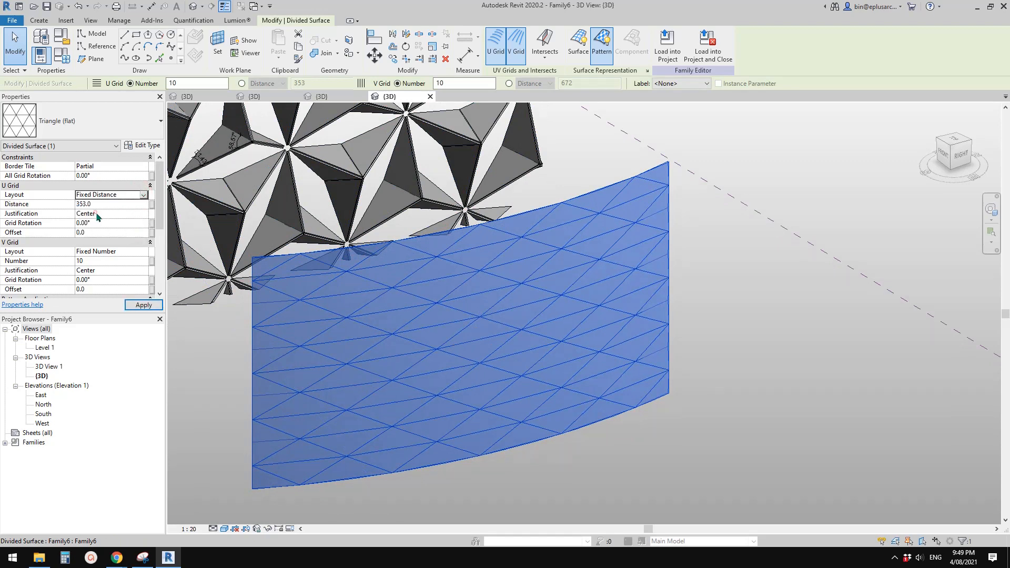
click(143, 251)
click(103, 267)
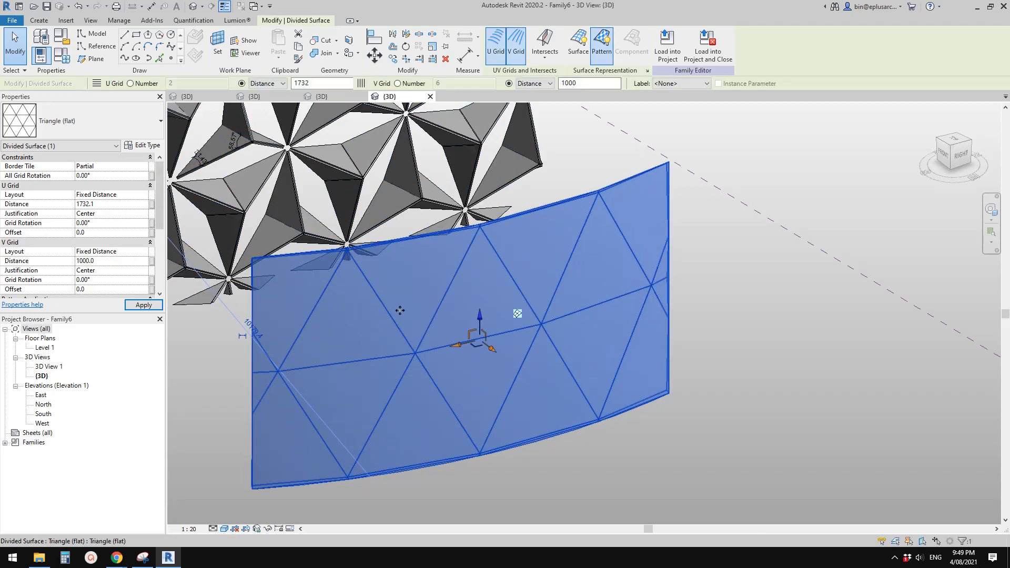
Apply the Family6 panel to the curved surface's Triangle (flat) pattern and inspect the panels from several angles.
middle_drag(376, 292, 374, 278)
click(102, 122)
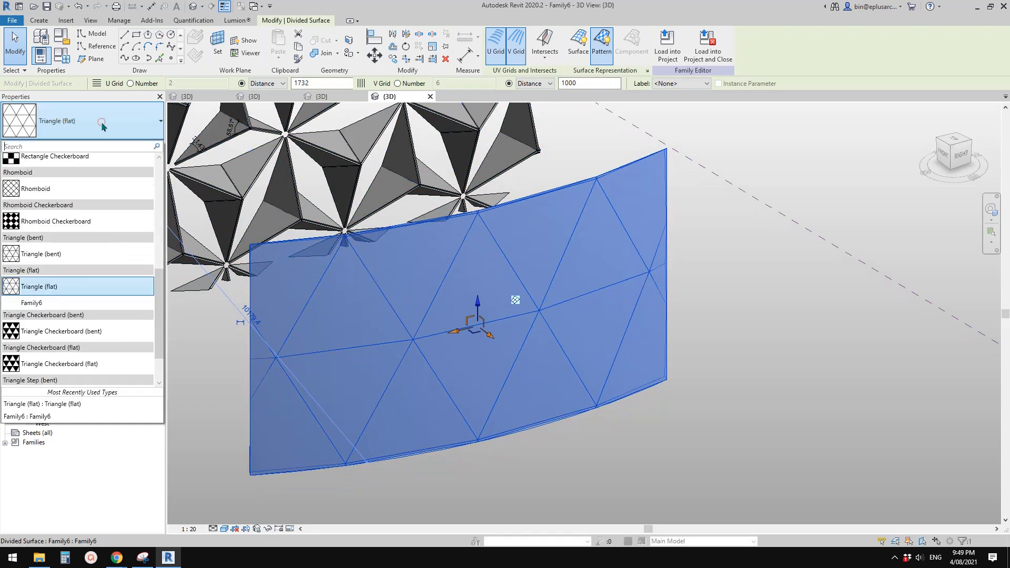
click(78, 295)
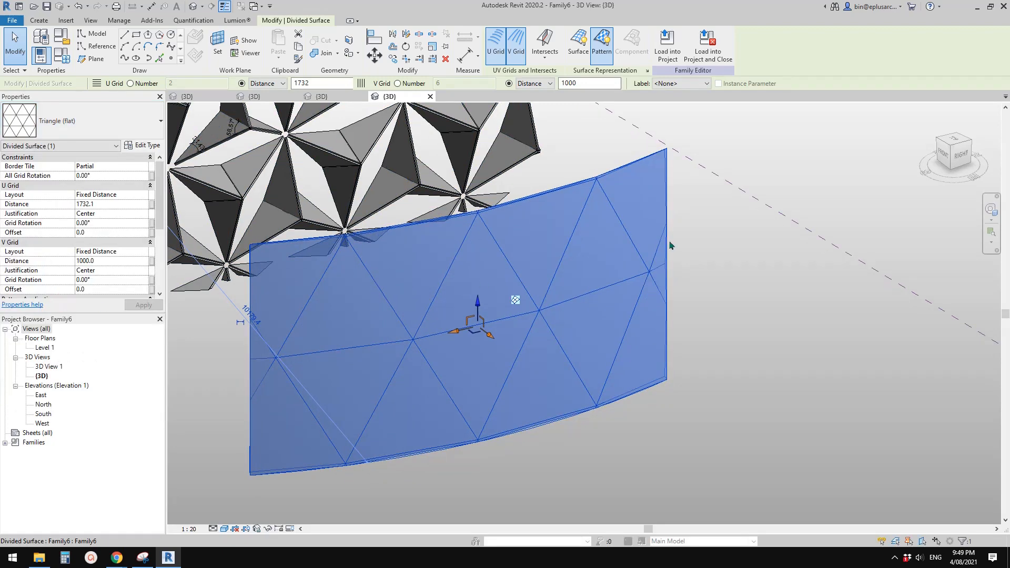
shift+middle_drag(562, 368, 512, 278)
scroll(337, 230, up, 10)
key(Escape)
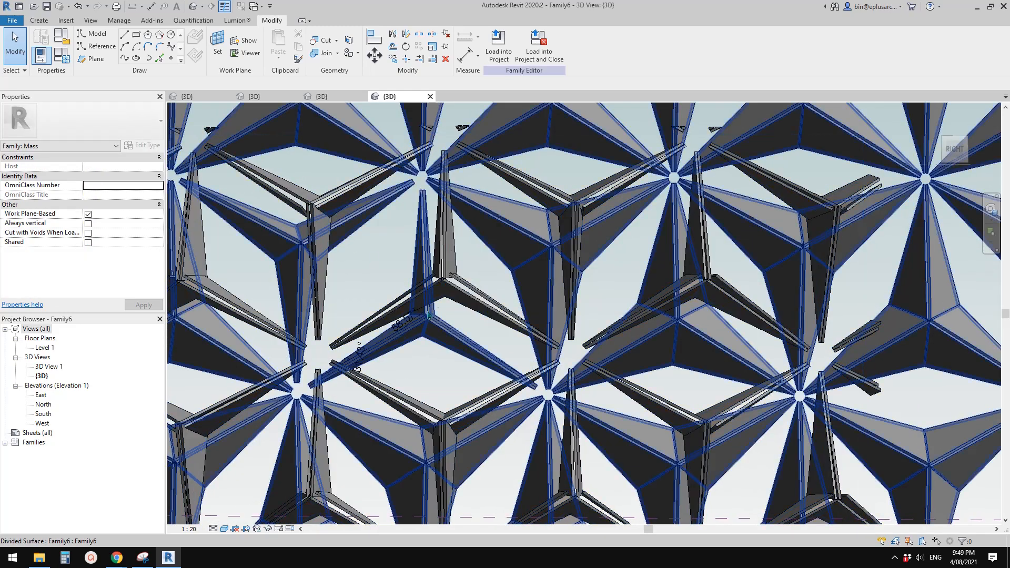
scroll(473, 308, down, 5)
shift+middle_drag(473, 308, 515, 366)
shift+middle_drag(424, 300, 425, 337)
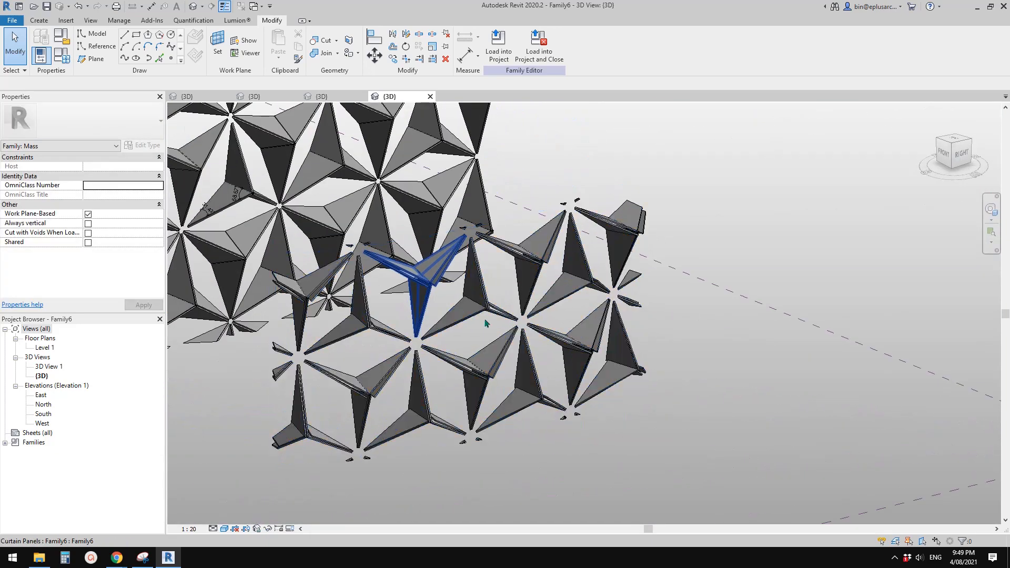
Hide the panel components on the curved divided surface and display its UV grid with nodes instead.
key(Tab)
click(482, 306)
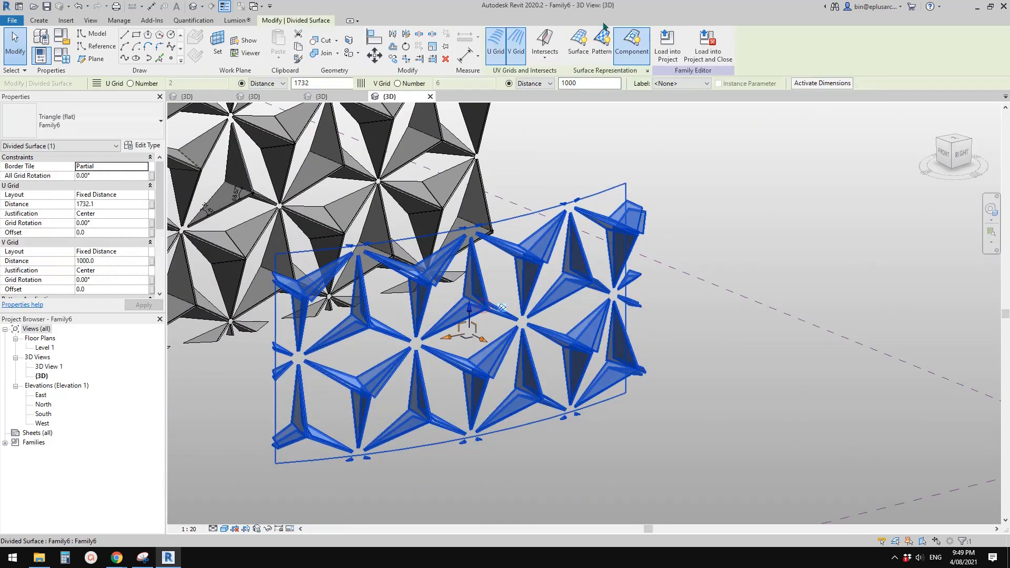
click(628, 53)
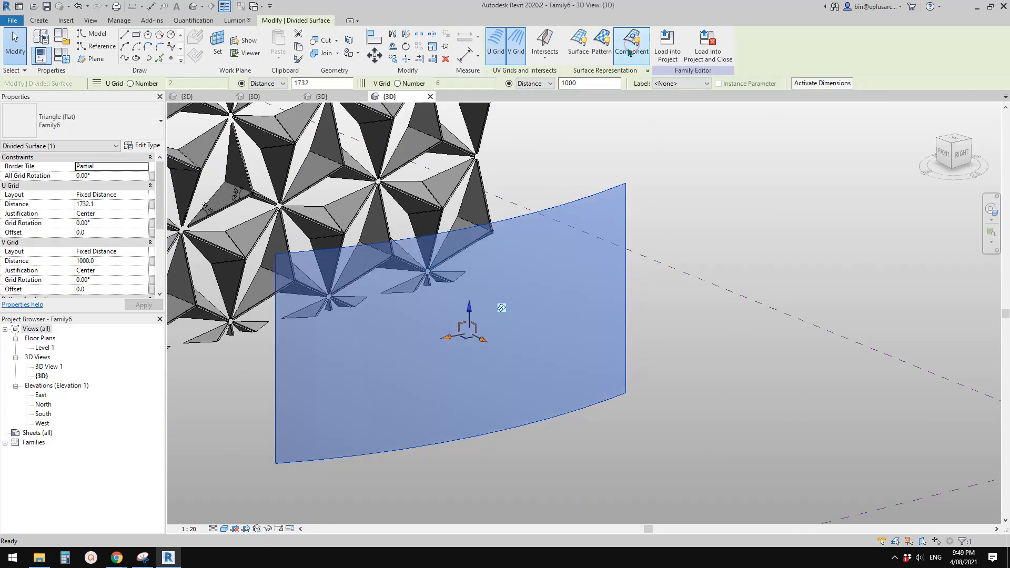
click(578, 58)
click(647, 70)
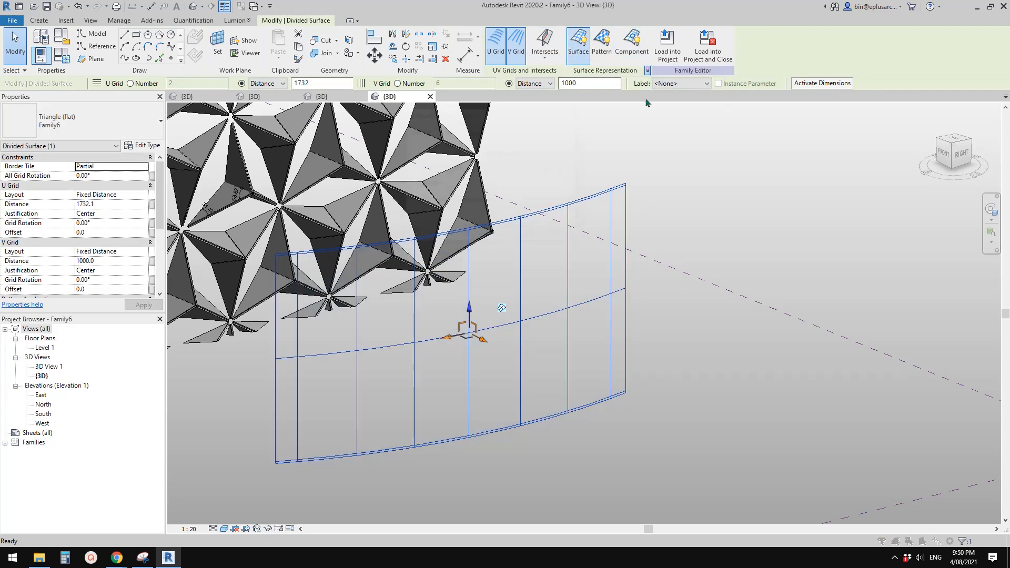
click(510, 235)
shift+middle_drag(510, 235, 433, 257)
key(Escape)
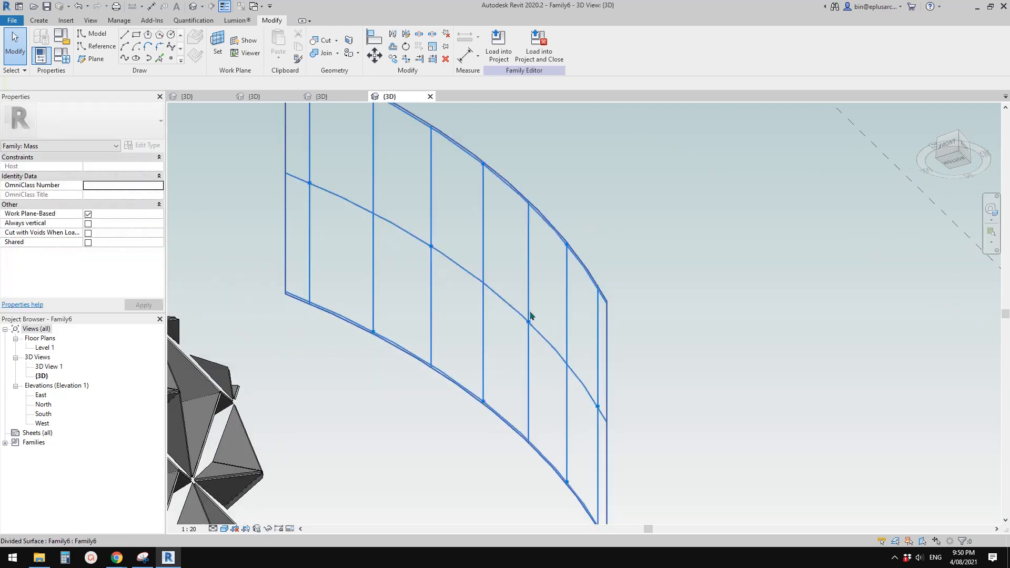
mouse_move(426, 262)
shift+middle_down()
mouse_move(456, 210)
mouse_move(396, 350)
mouse_move(455, 228)
mouse_move(453, 300)
mouse_move(437, 253)
shift+middle_up()
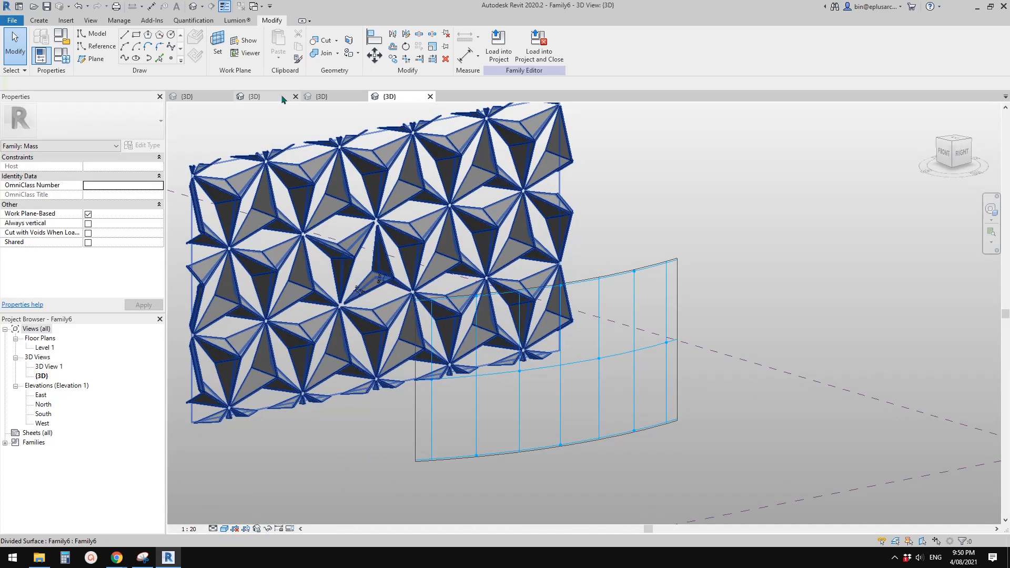
Examine in the Family5 rig how the reference point hosted on placement point 2 sits relative to the adaptive points and radius circles.
click(266, 99)
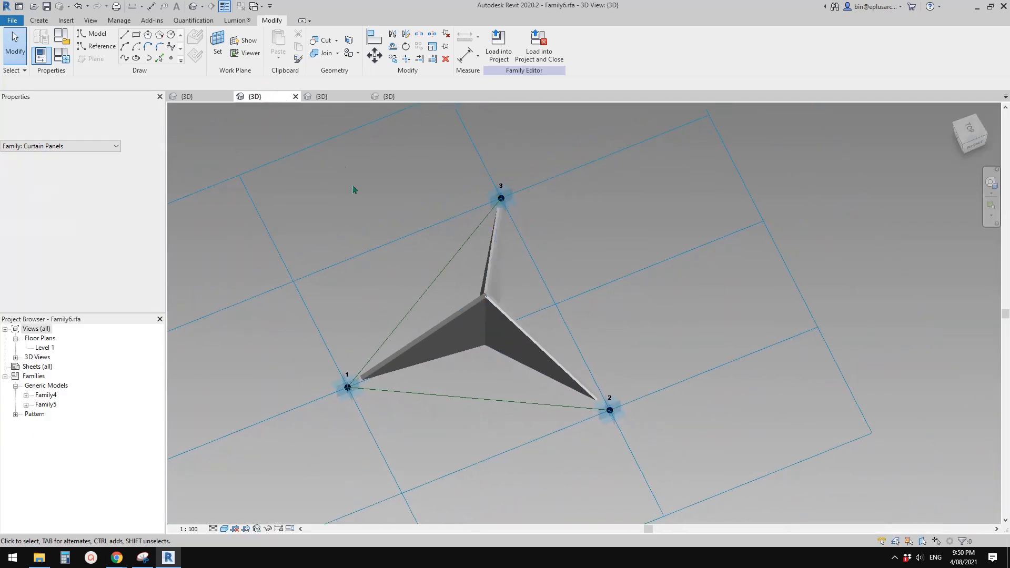
click(322, 97)
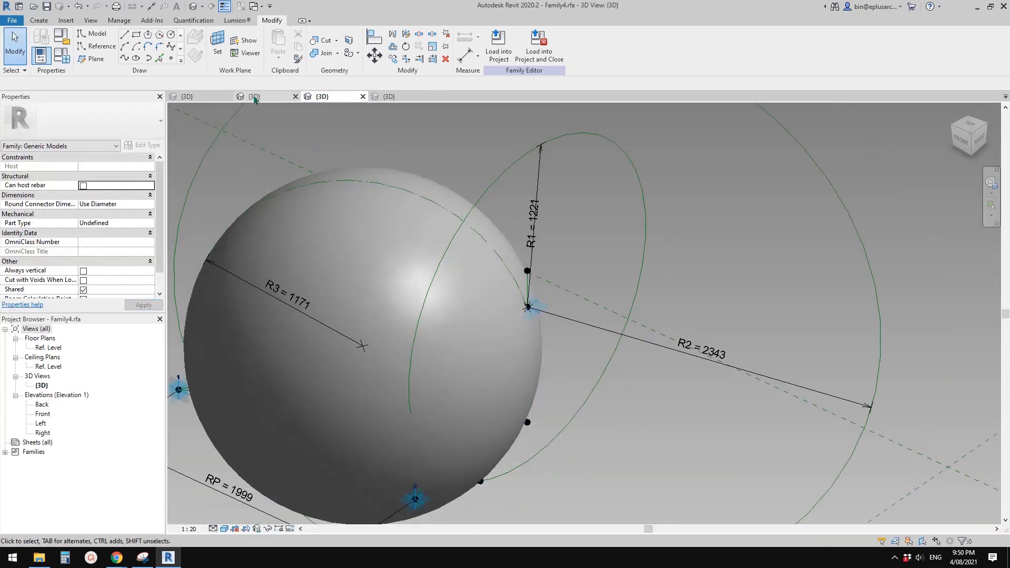
click(195, 97)
shift+middle_drag(231, 337, 469, 404)
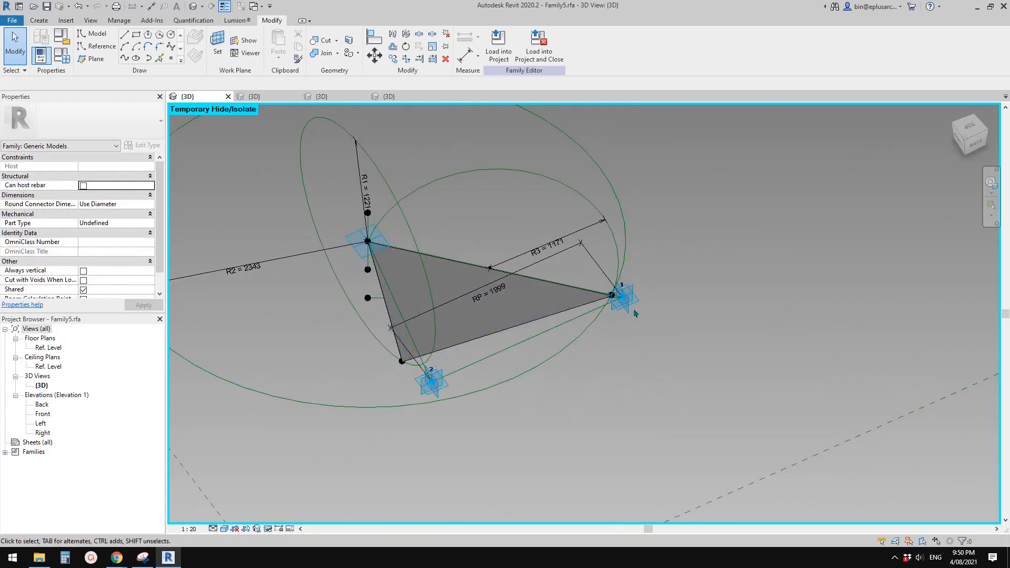
shift+middle_drag(436, 390, 433, 396)
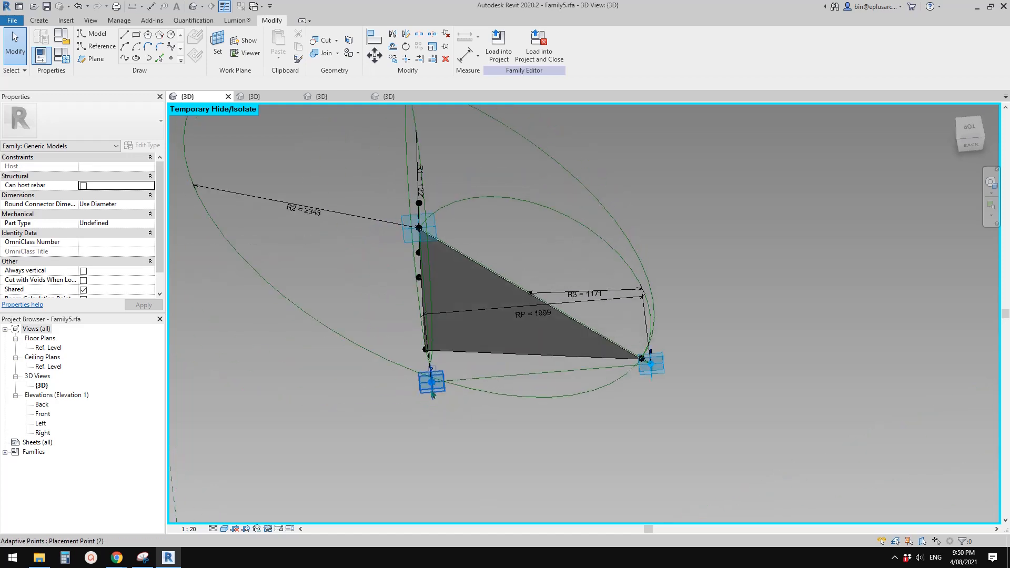
shift+middle_drag(647, 376, 345, 334)
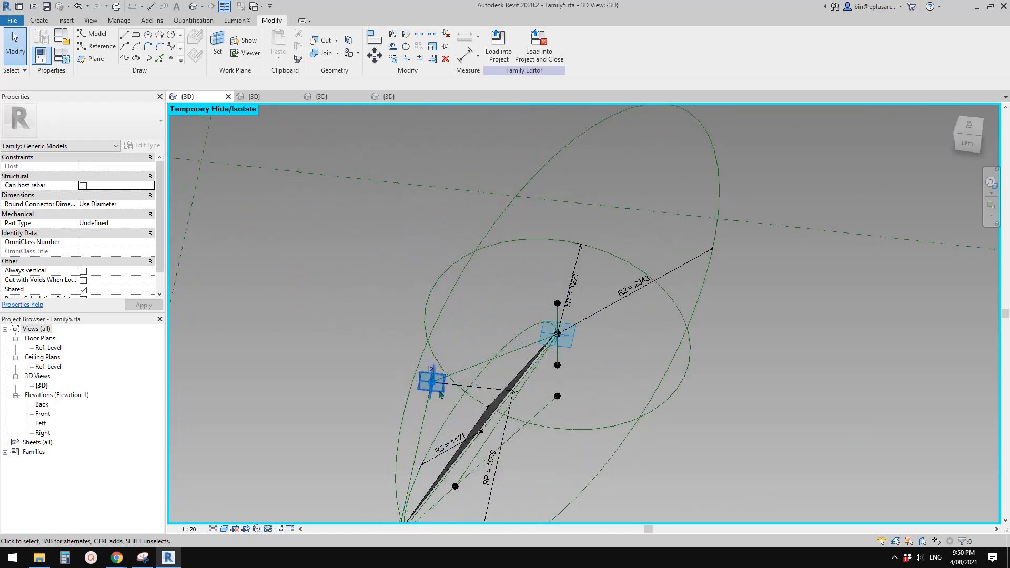
click(557, 397)
shift+middle_drag(559, 399, 593, 363)
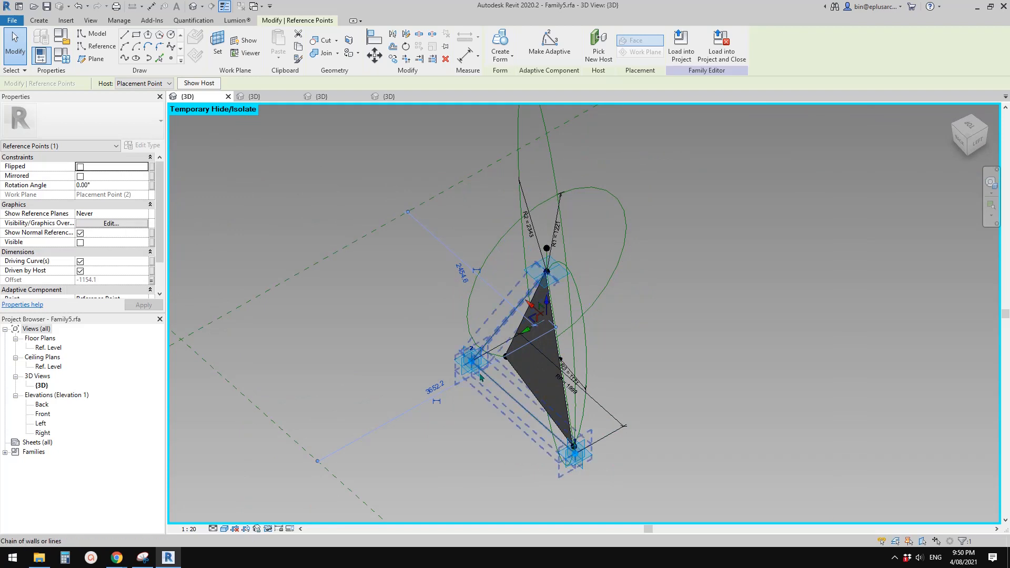
shift+middle_drag(473, 371, 404, 316)
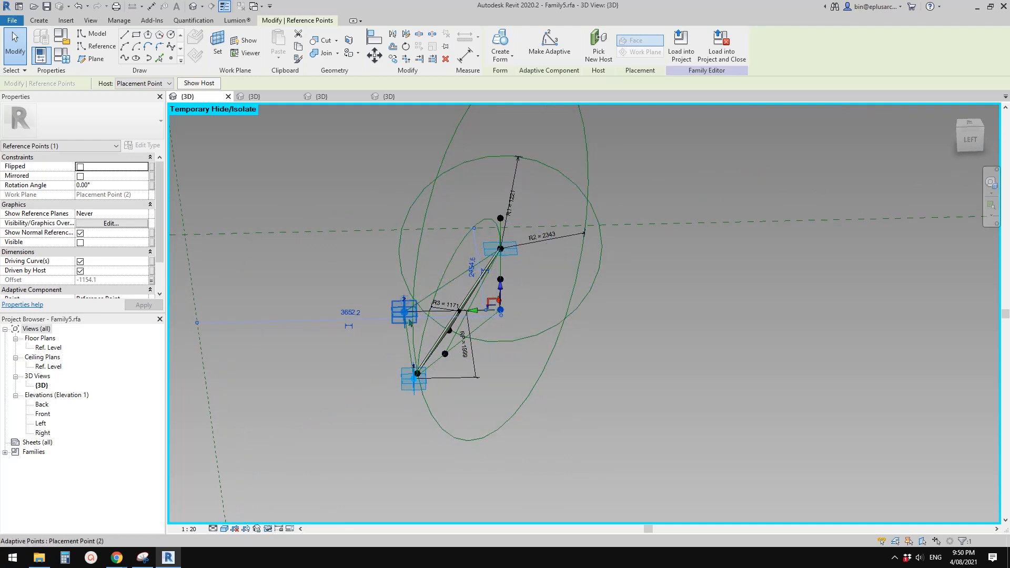
shift+middle_drag(440, 288, 426, 271)
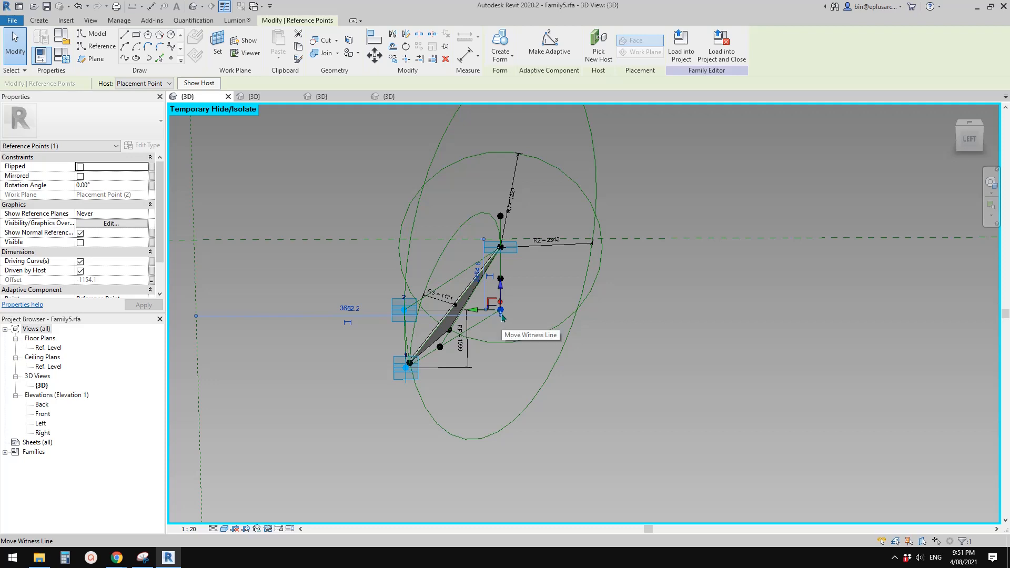
shift+middle_drag(501, 329, 489, 387)
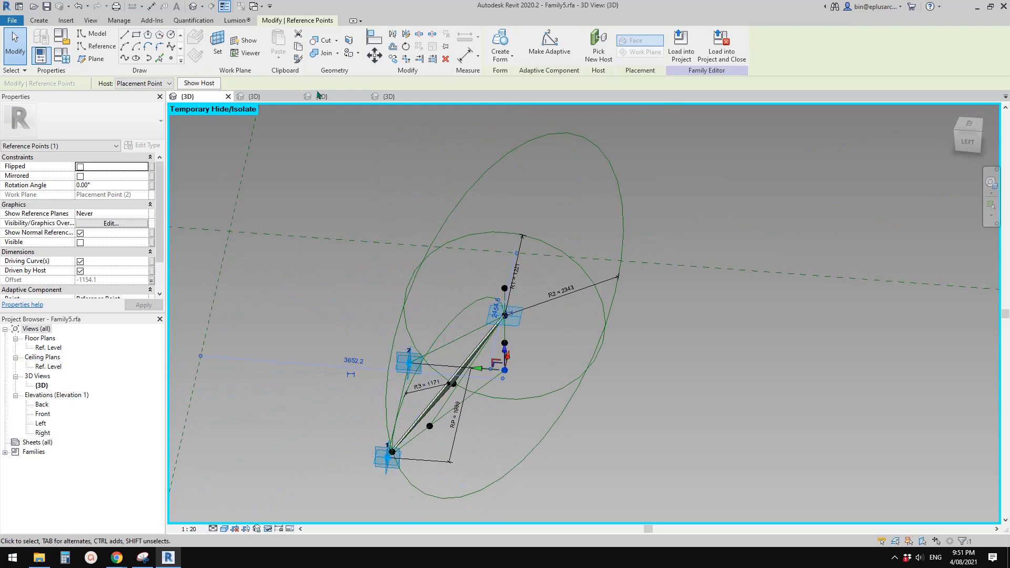
Return to the mass family and delete the curved surface form together with its divided surface.
click(331, 95)
key(Escape)
click(389, 97)
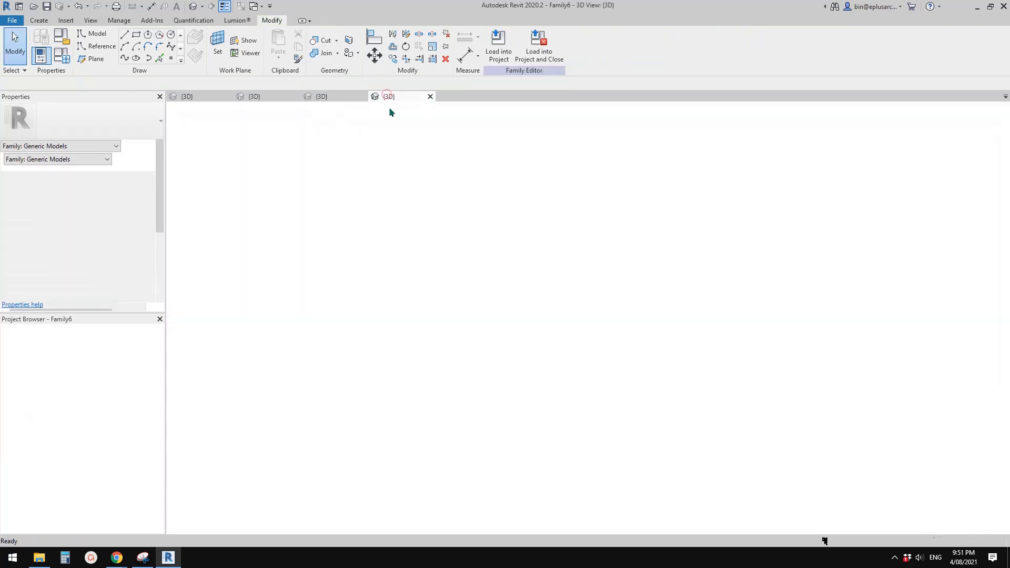
shift+middle_drag(518, 286, 539, 349)
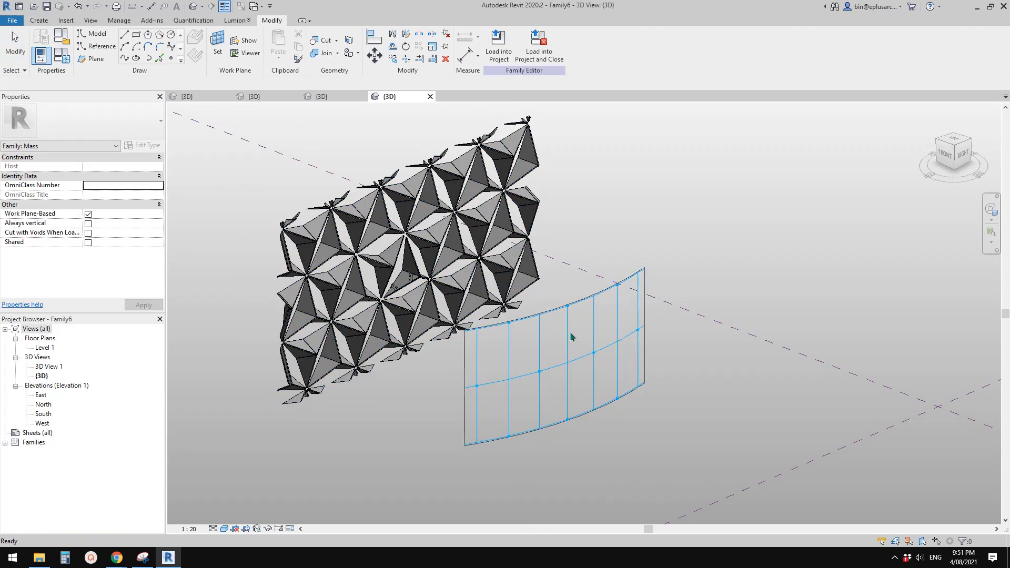
click(560, 342)
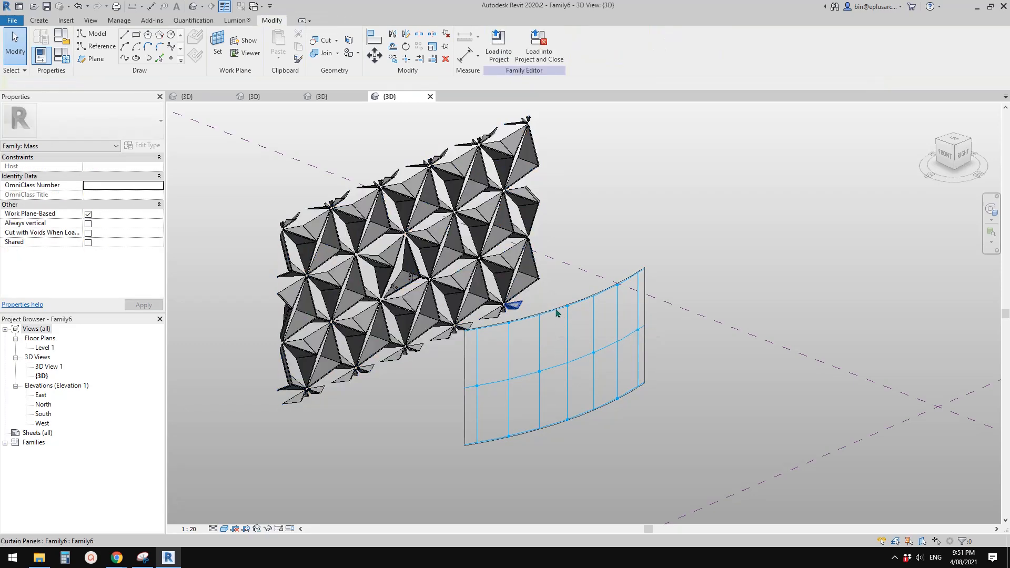
shift+middle_drag(606, 366, 603, 329)
click(592, 330)
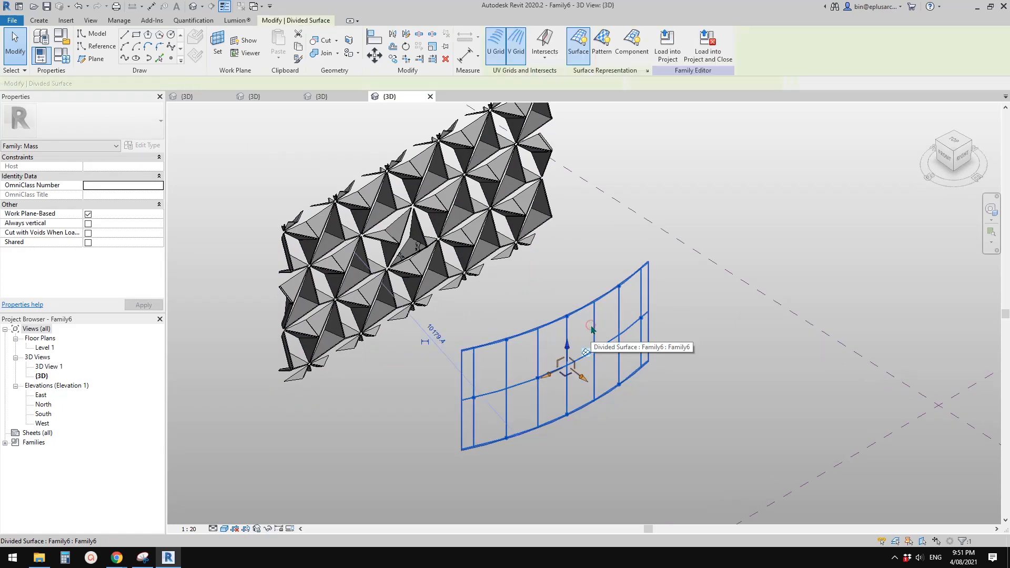
click(589, 283)
click(582, 330)
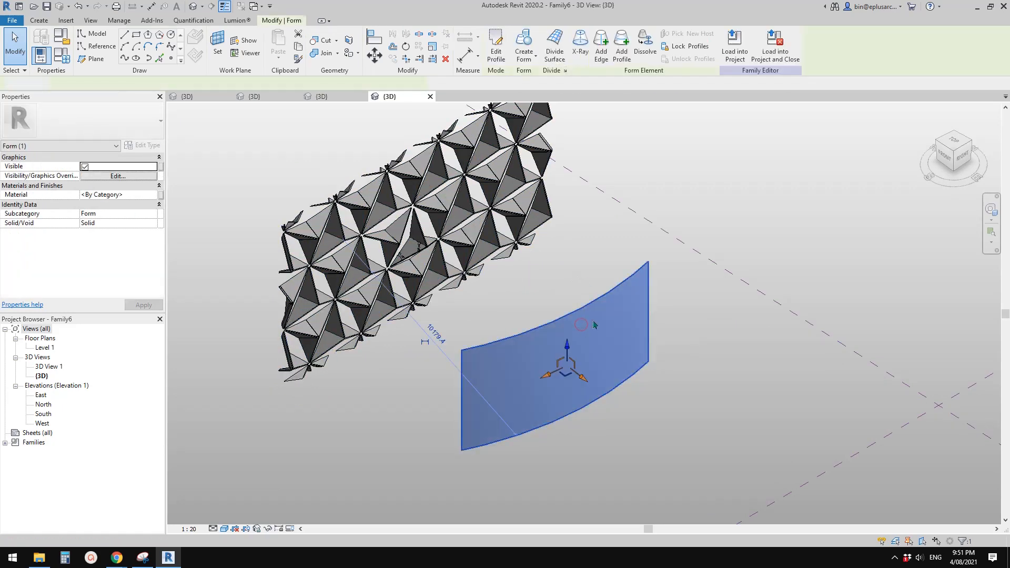
key(Delete)
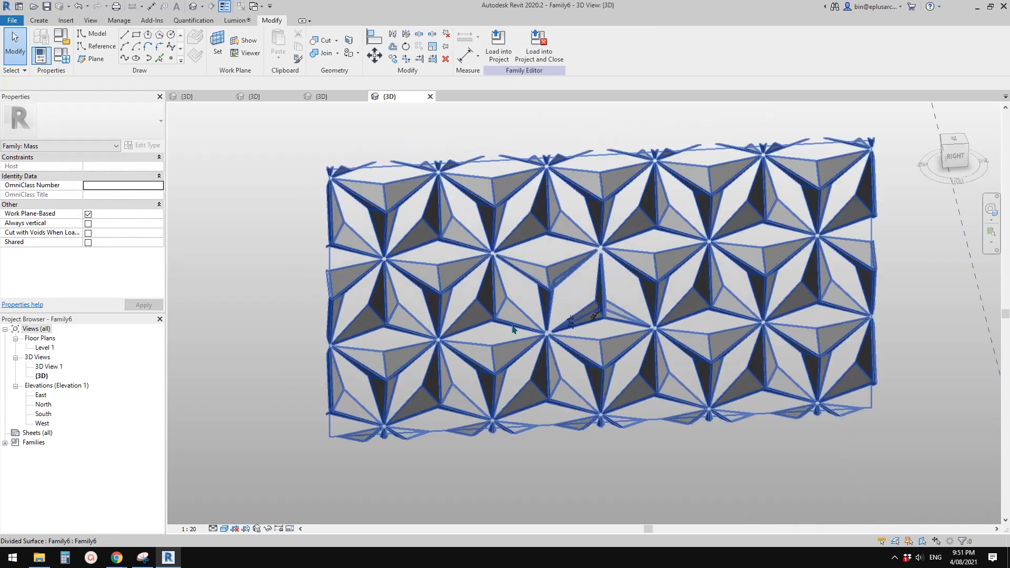
mouse_move(513, 329)
shift+middle_down()
mouse_move(543, 347)
mouse_move(525, 335)
mouse_move(503, 342)
shift+middle_up()
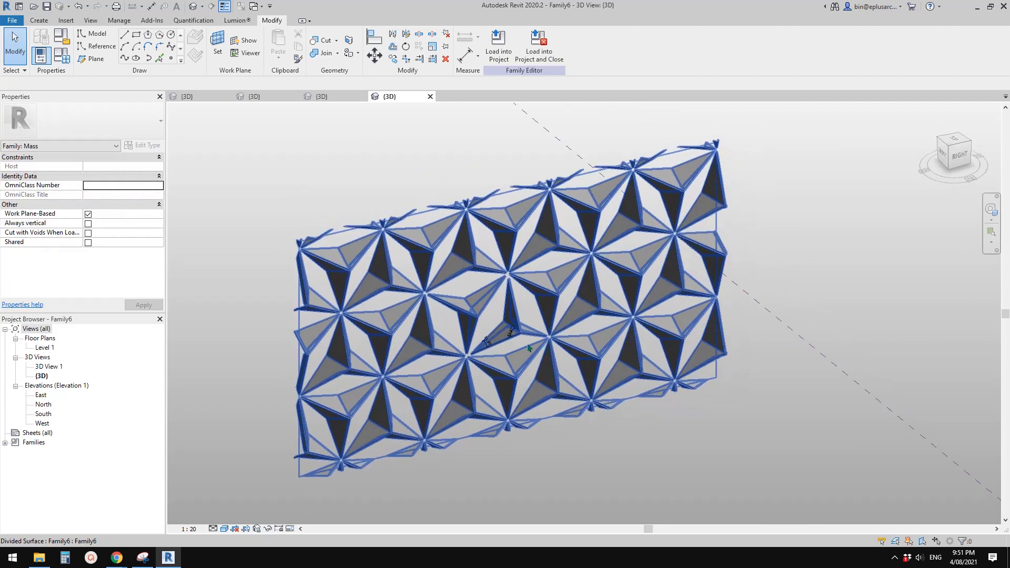
scroll(505, 342, up, 2)
scroll(505, 342, down, 1)
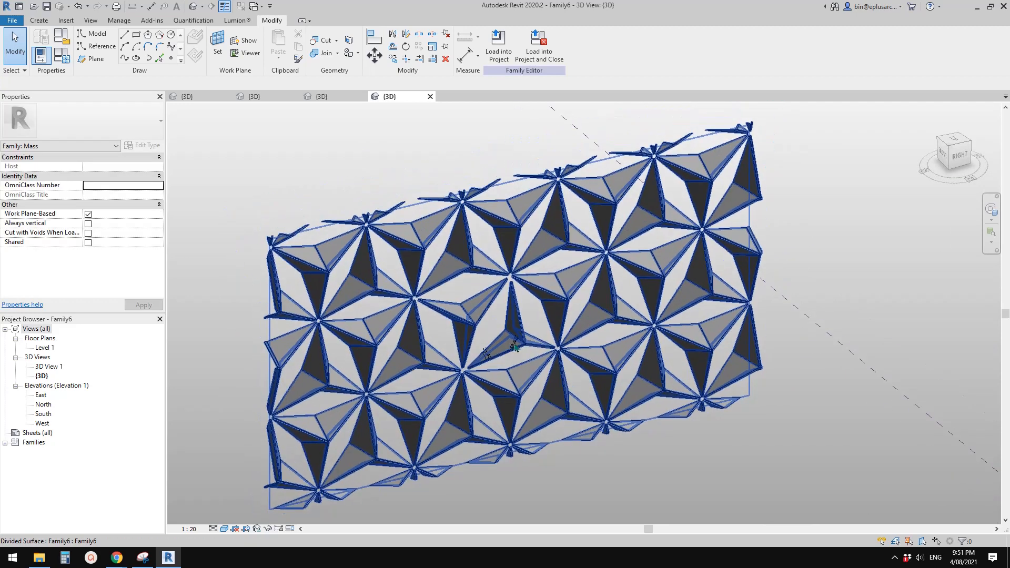